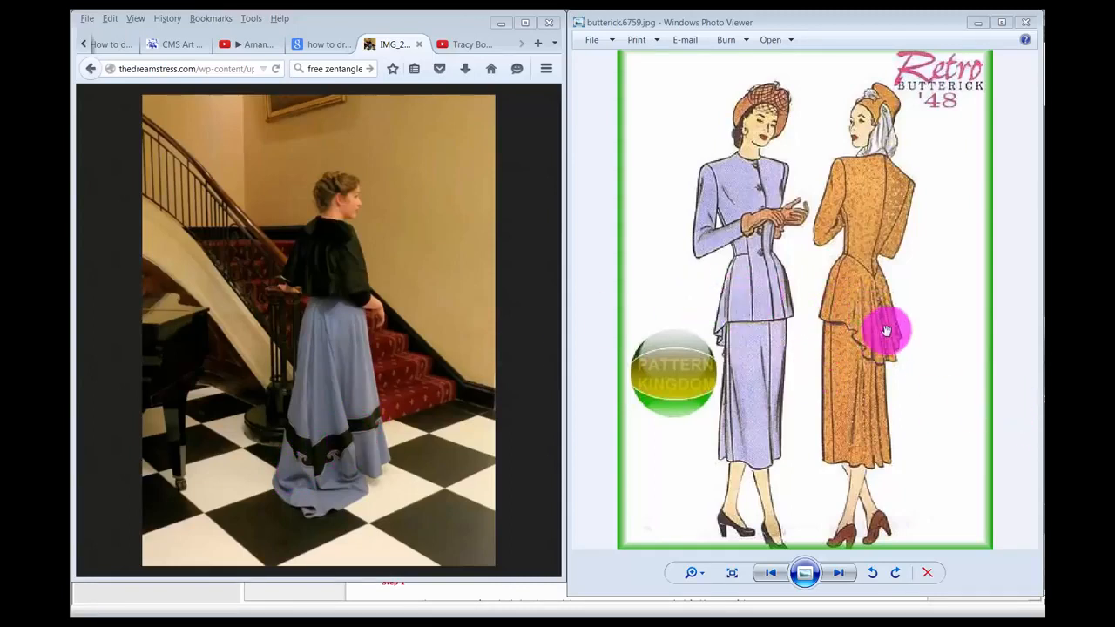
- Open the jacket designer from the home screen
click(753, 306)
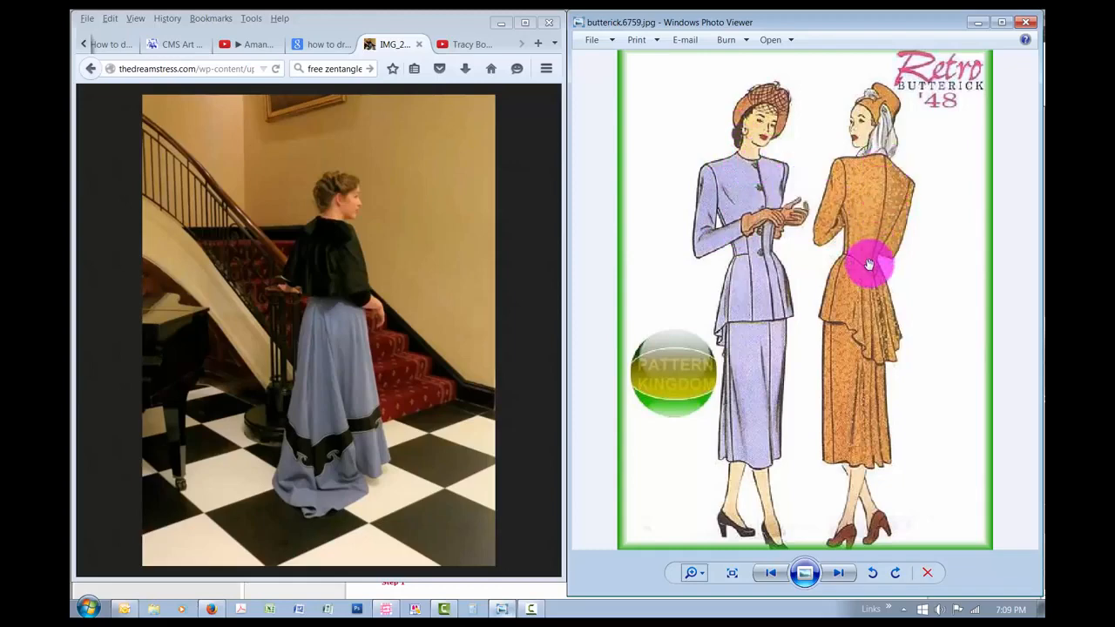
click(388, 609)
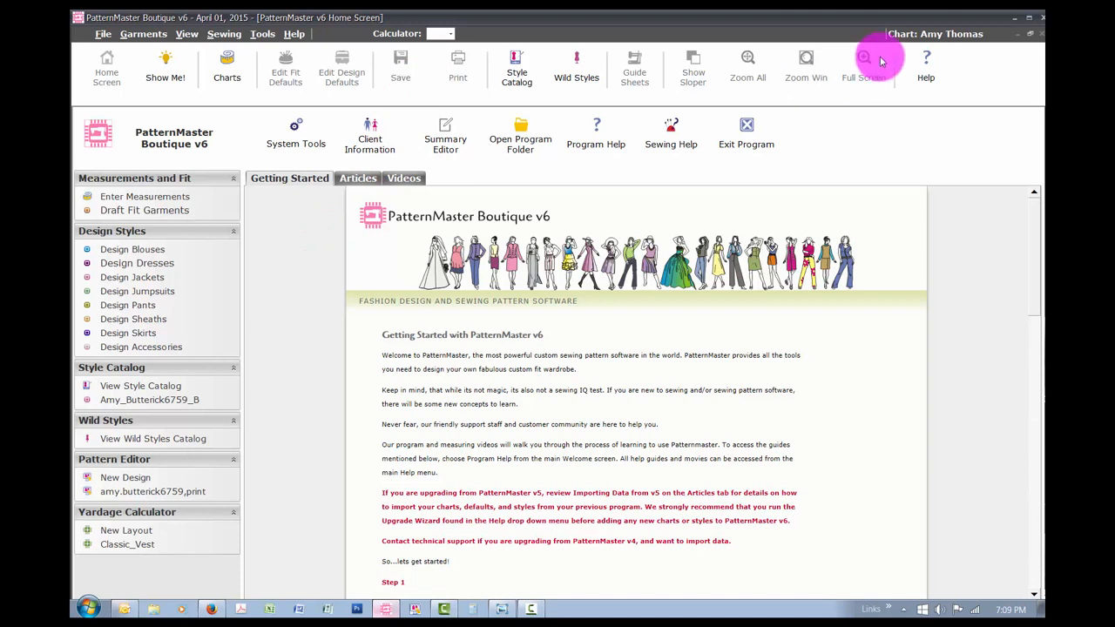
click(141, 277)
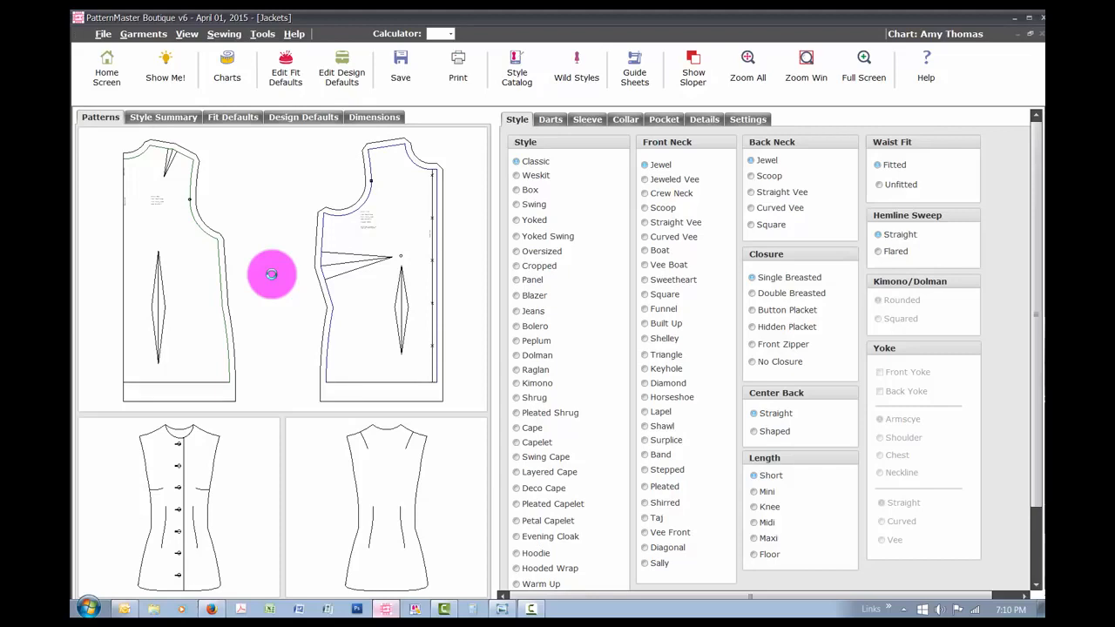
- Select the Peplum jacket style, comparing it against the Butterick reference image
click(535, 340)
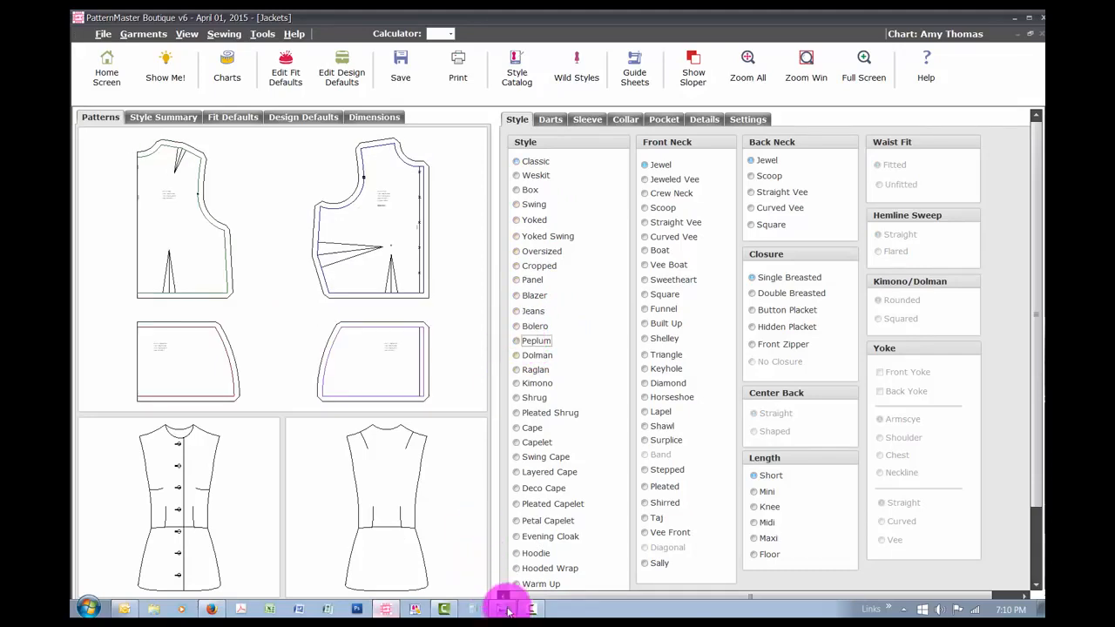
click(503, 608)
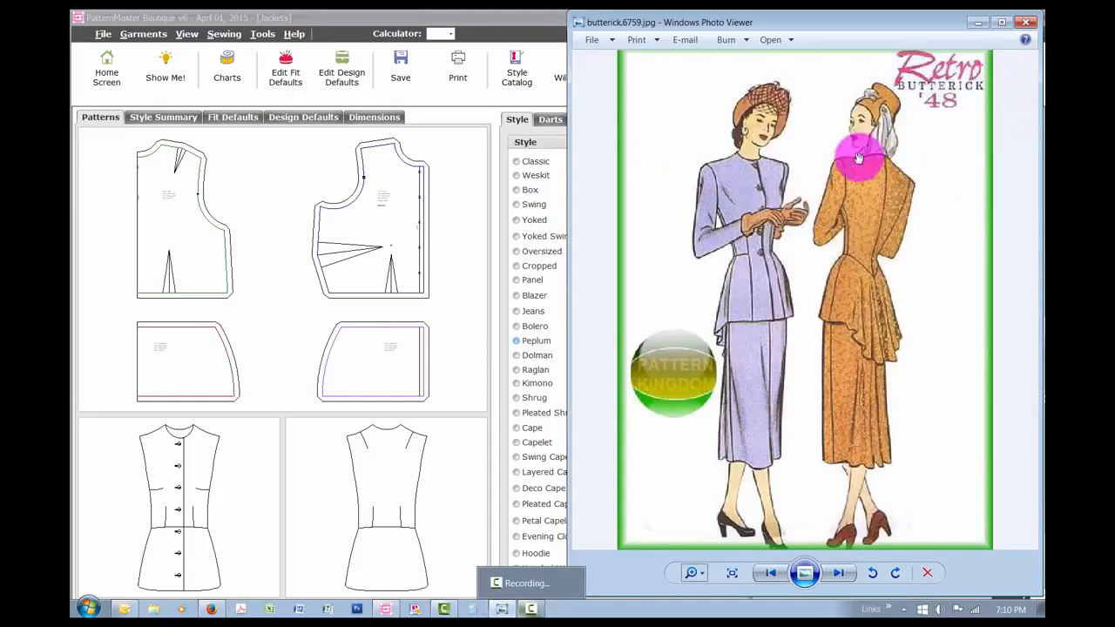
key(alt+Tab)
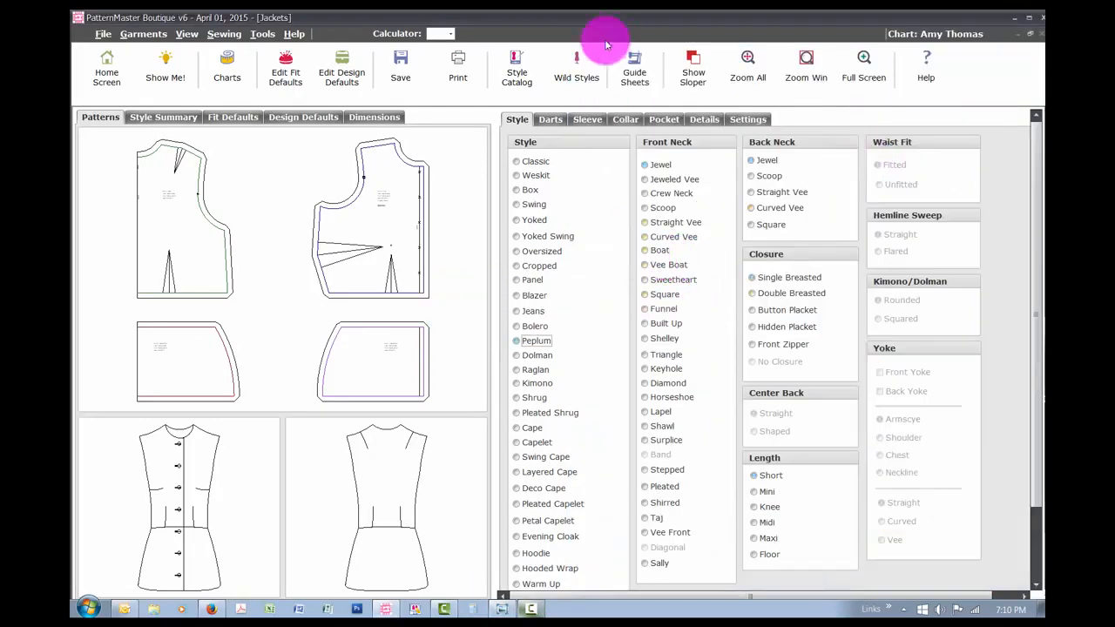
- Set Back Torso Darts to 0 Darts and Back Darts to No Darts
click(552, 122)
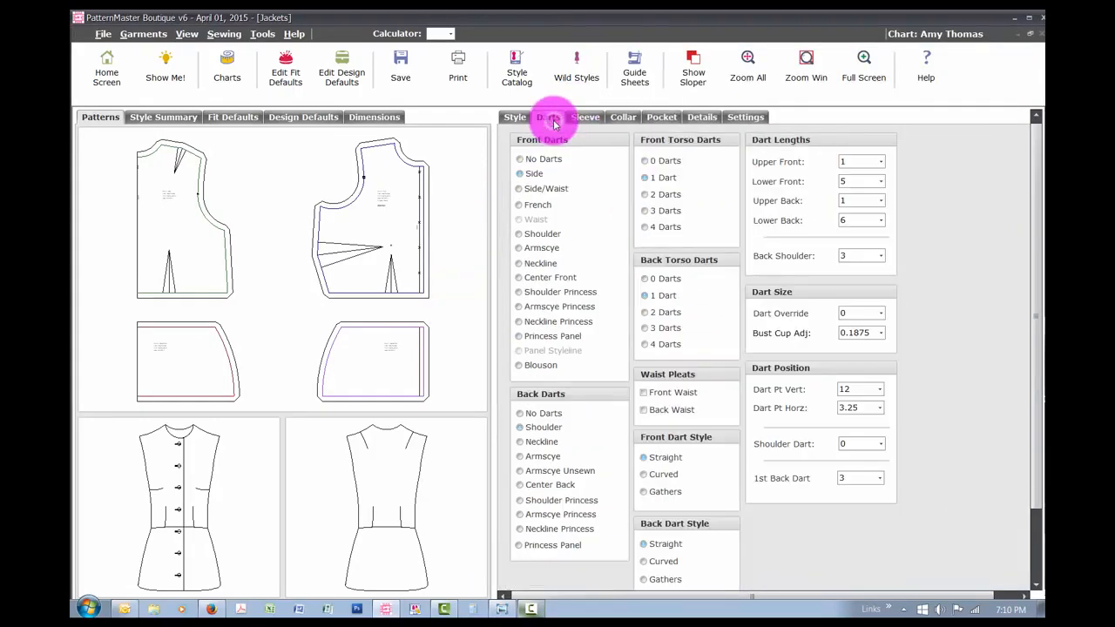
key(alt+Tab)
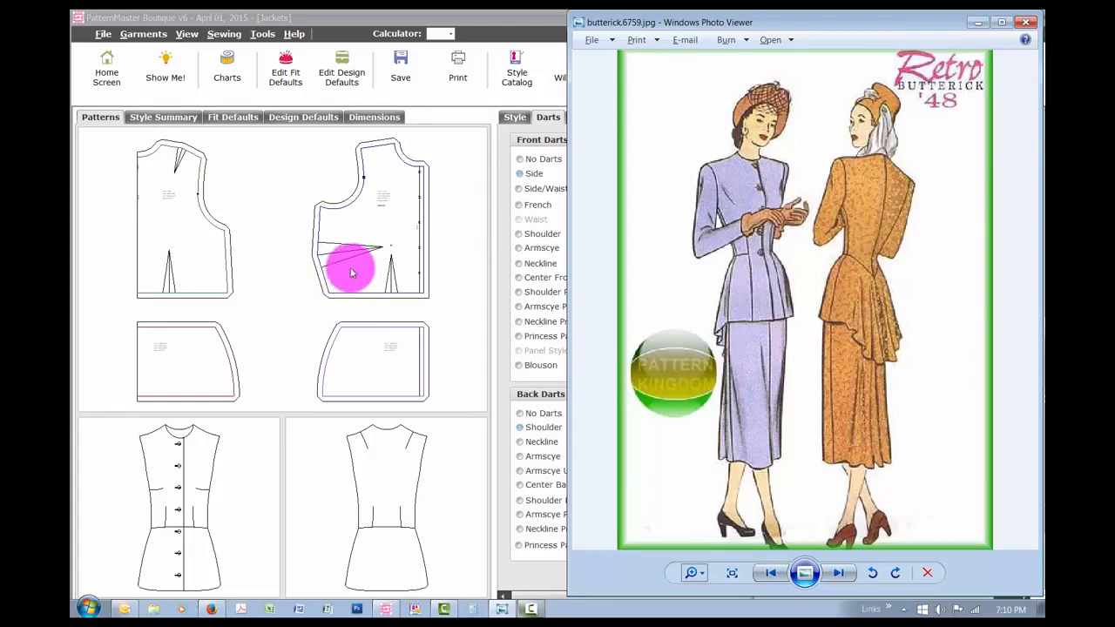
key(alt+Tab)
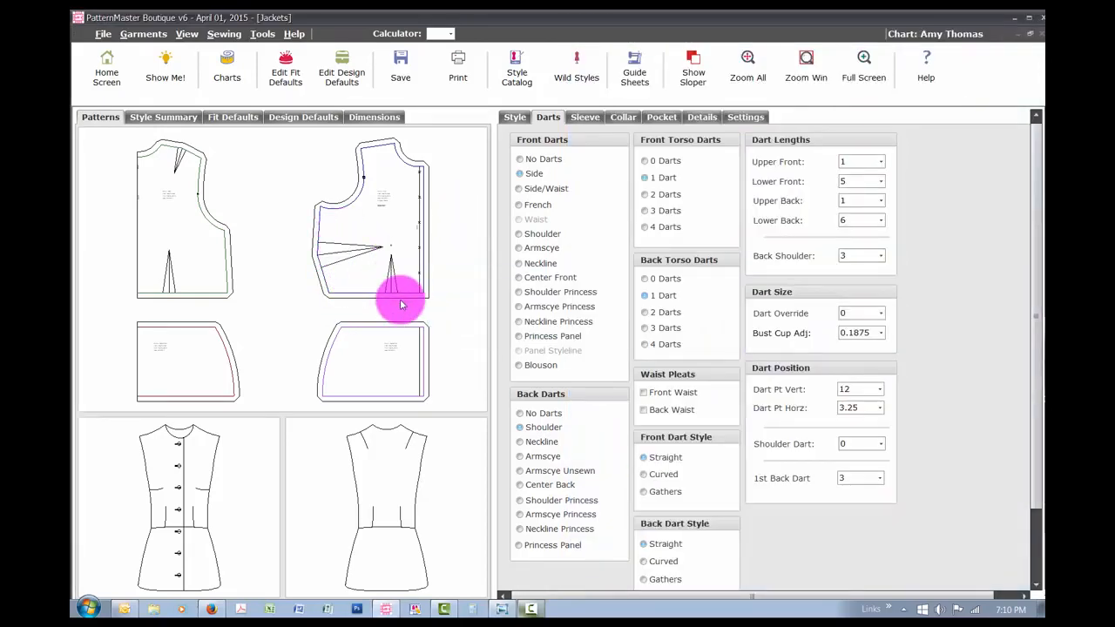
click(662, 278)
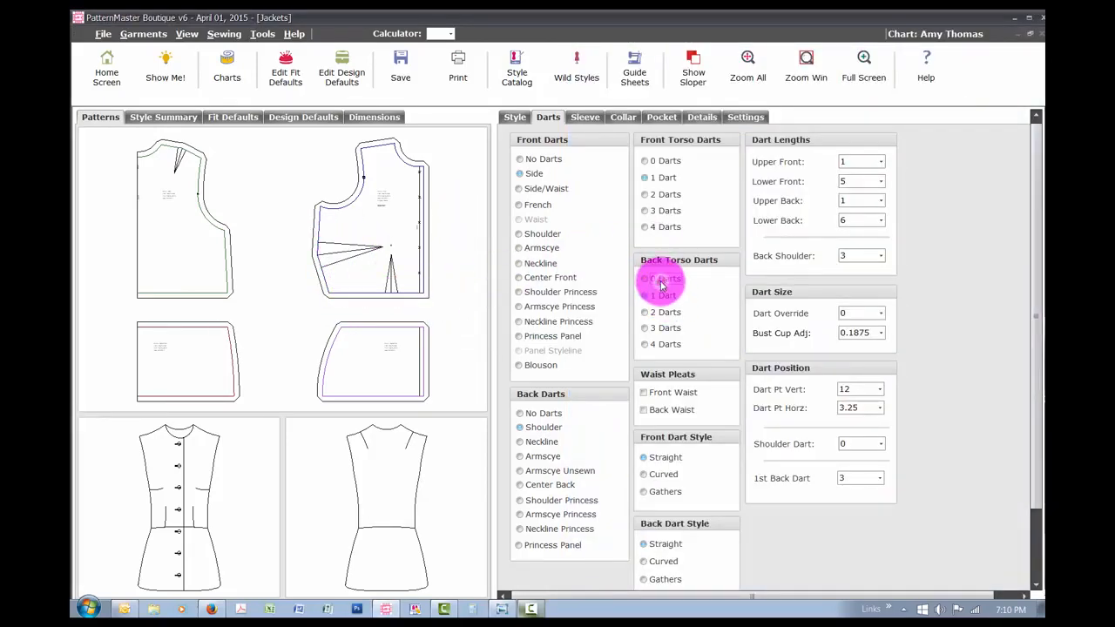
click(662, 563)
click(660, 543)
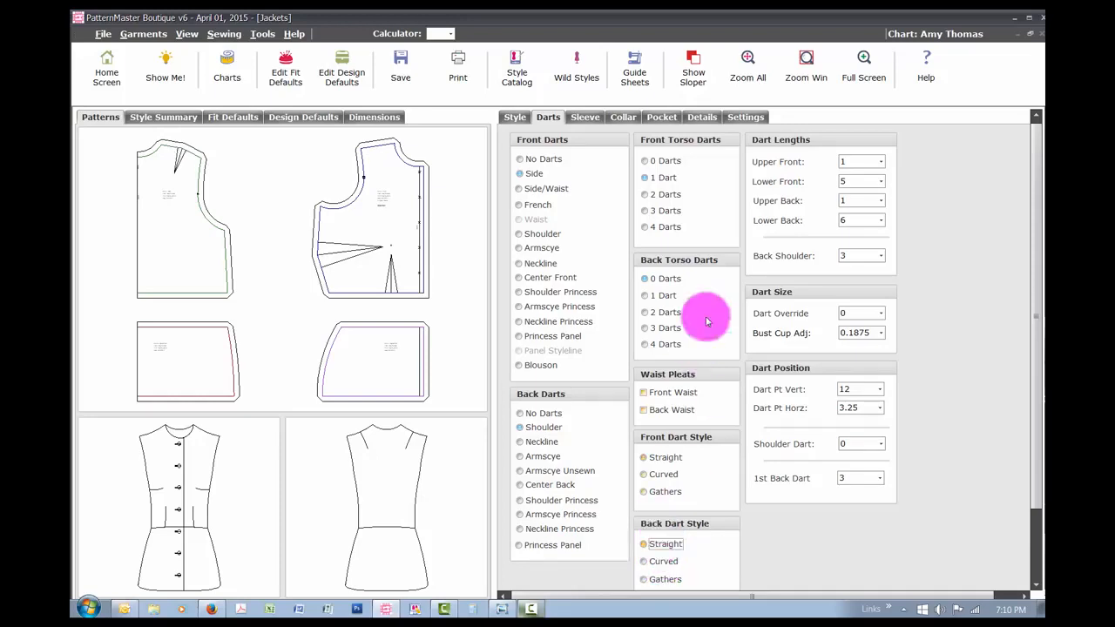
click(549, 415)
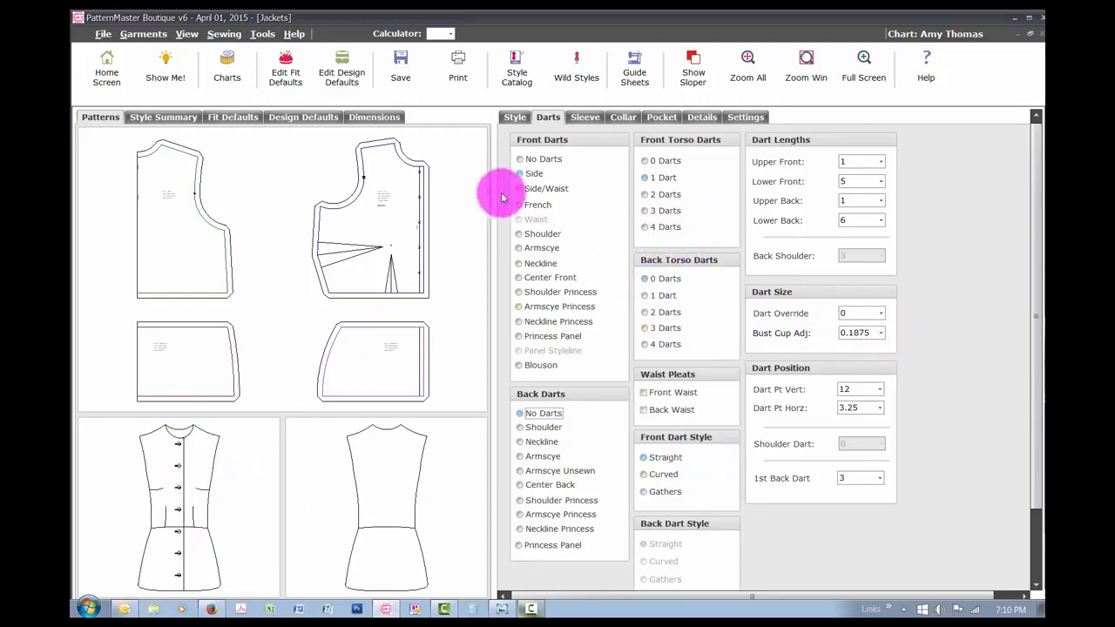
- Choose a Set In sleeve with sleeve length 18 and hem circumference 10
click(583, 119)
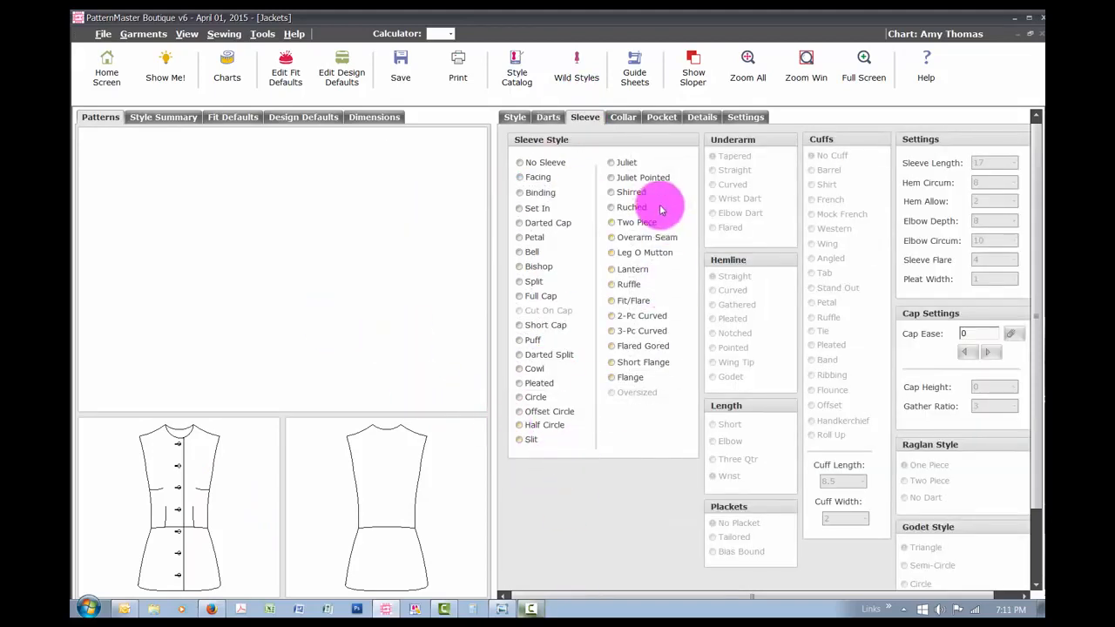
click(522, 210)
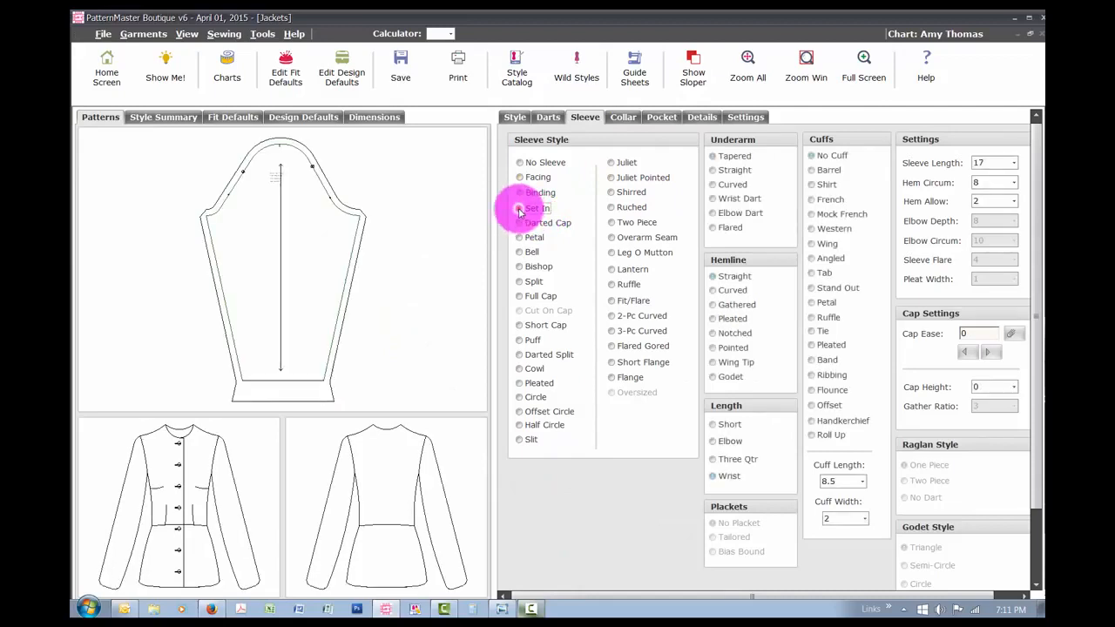
click(1015, 163)
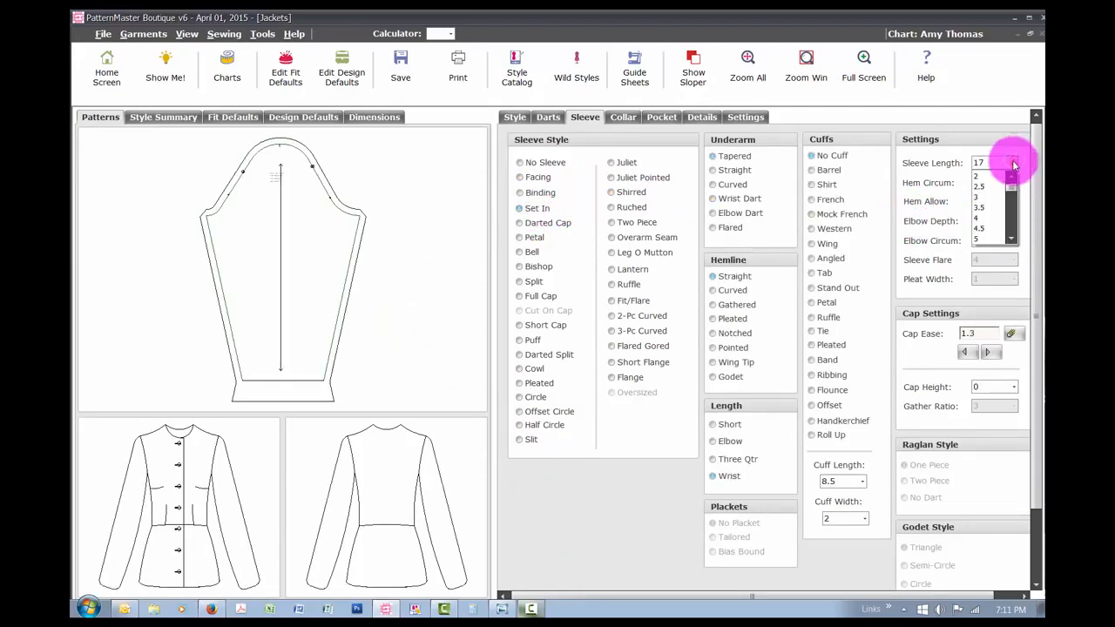
click(1010, 233)
click(1011, 232)
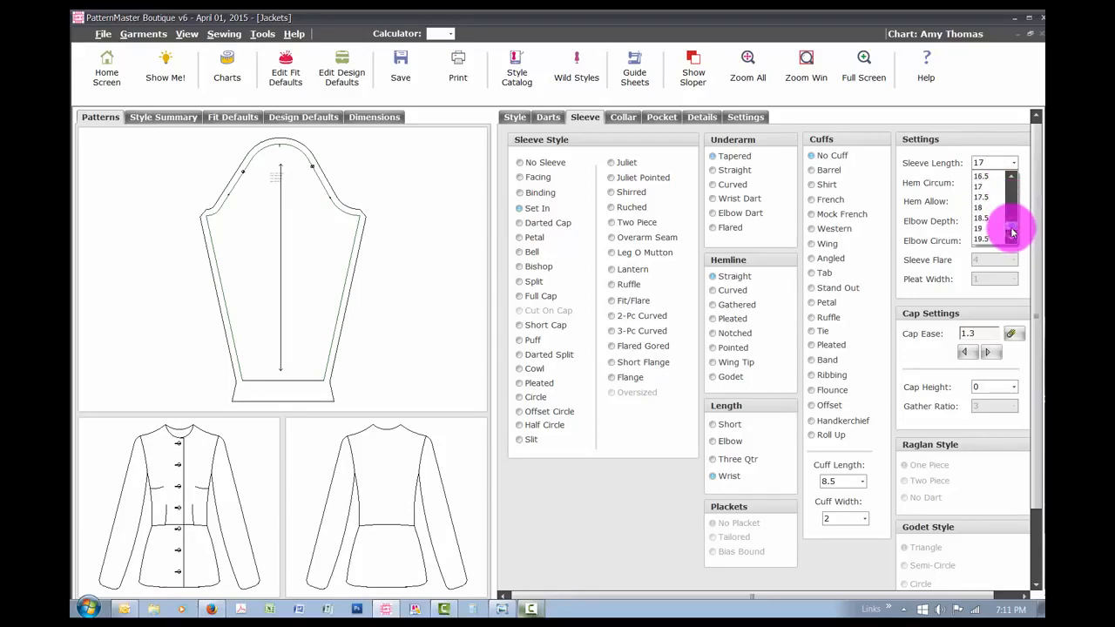
click(990, 208)
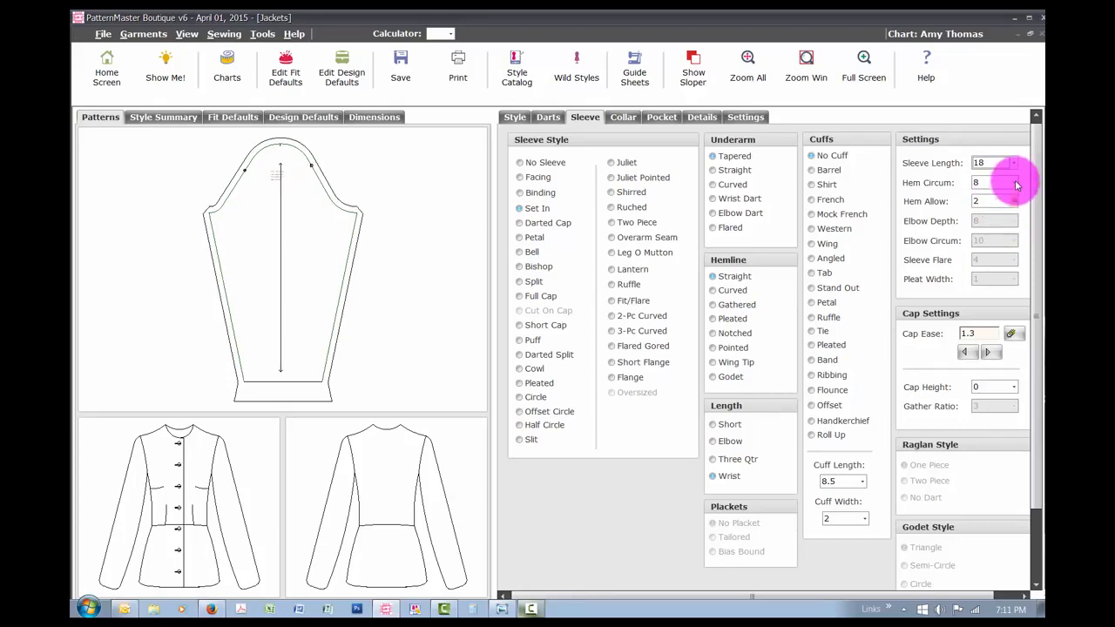
click(1014, 182)
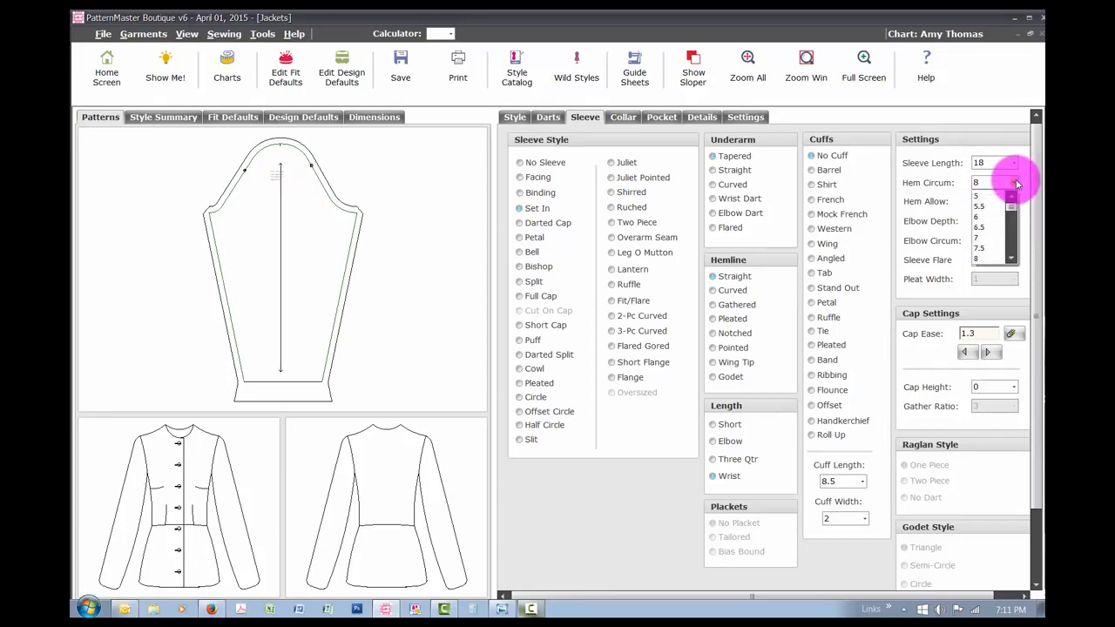
click(1012, 249)
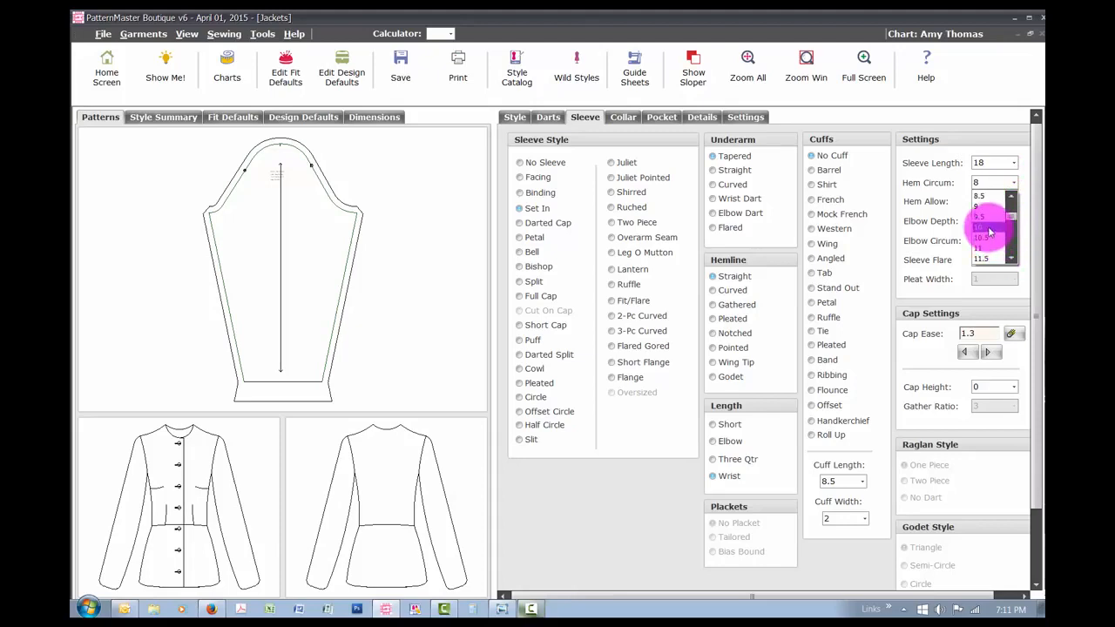
click(989, 228)
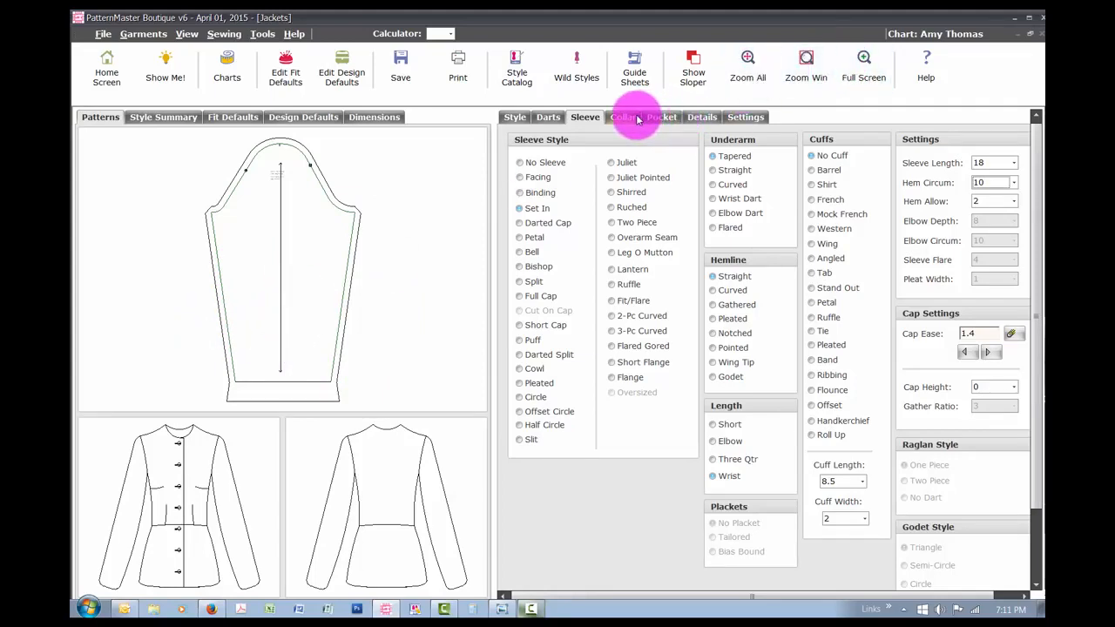
click(702, 117)
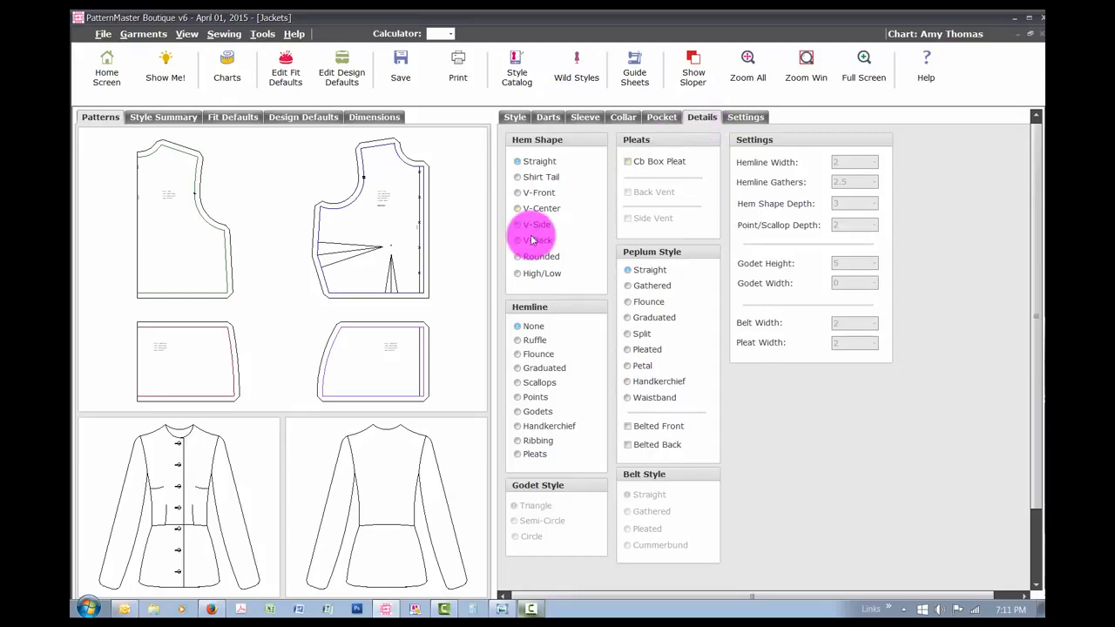
click(552, 275)
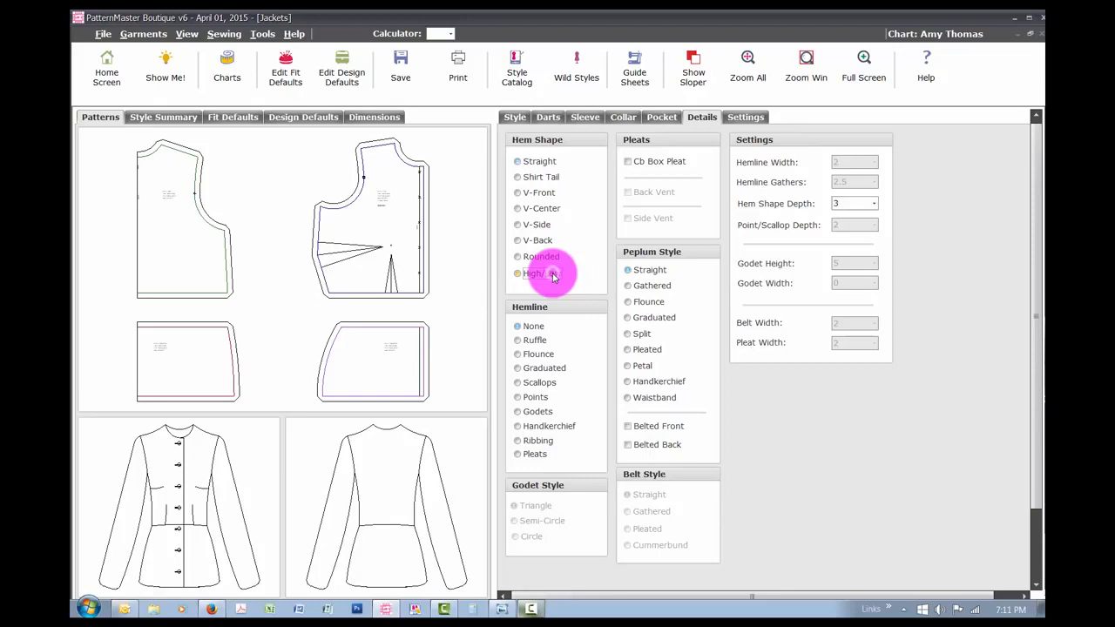
click(534, 159)
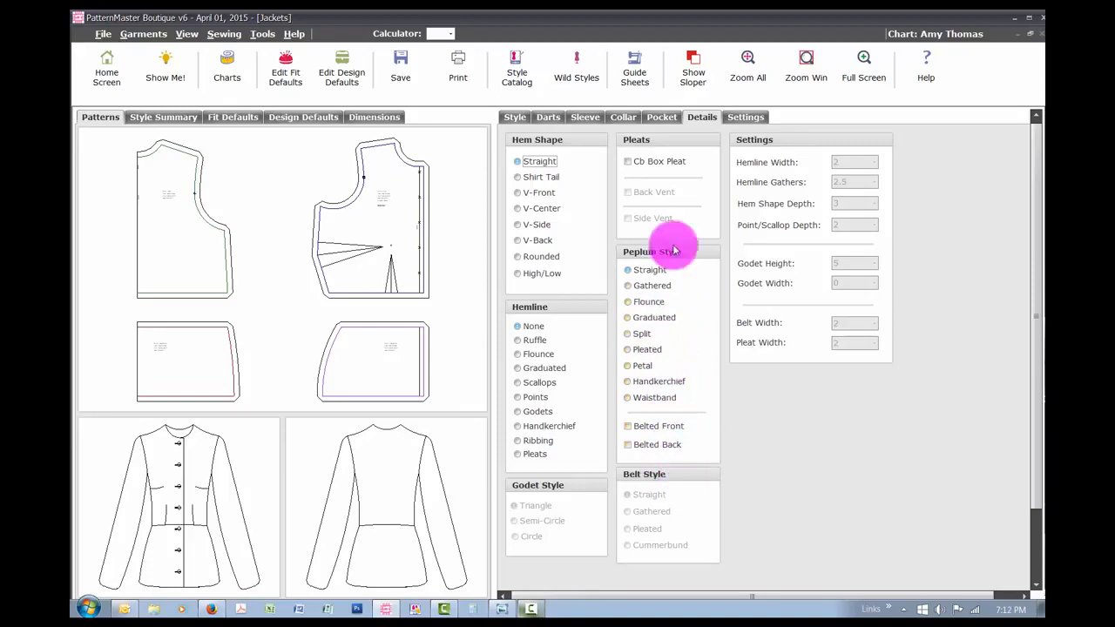
- Set the jacket's shoulder height to 0.375
click(740, 117)
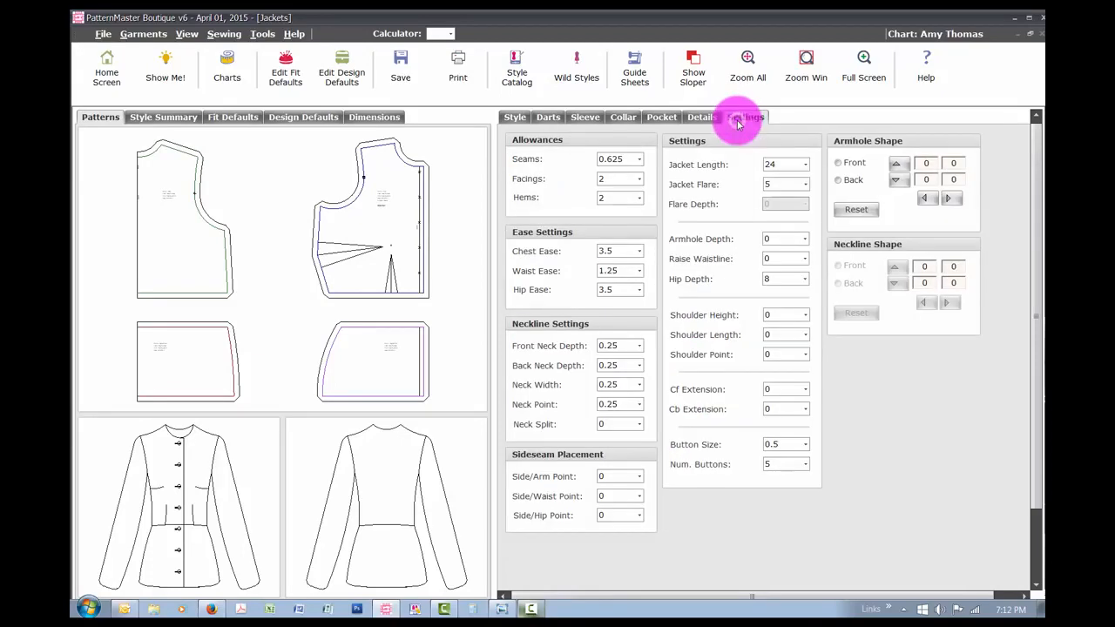
click(805, 239)
click(805, 238)
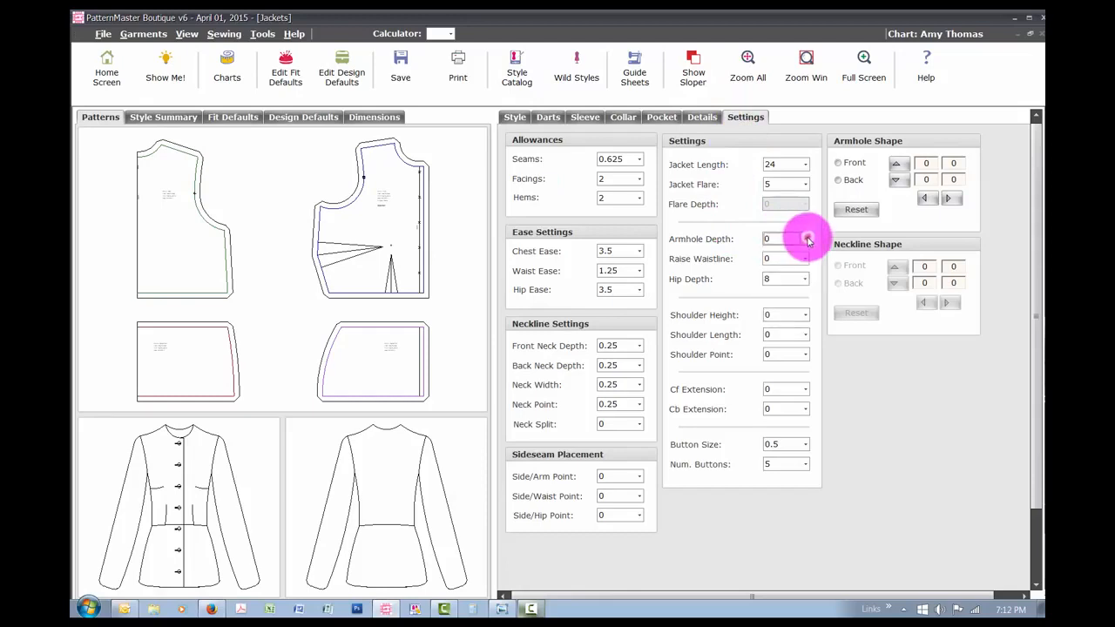
click(804, 315)
drag(801, 358, 802, 383)
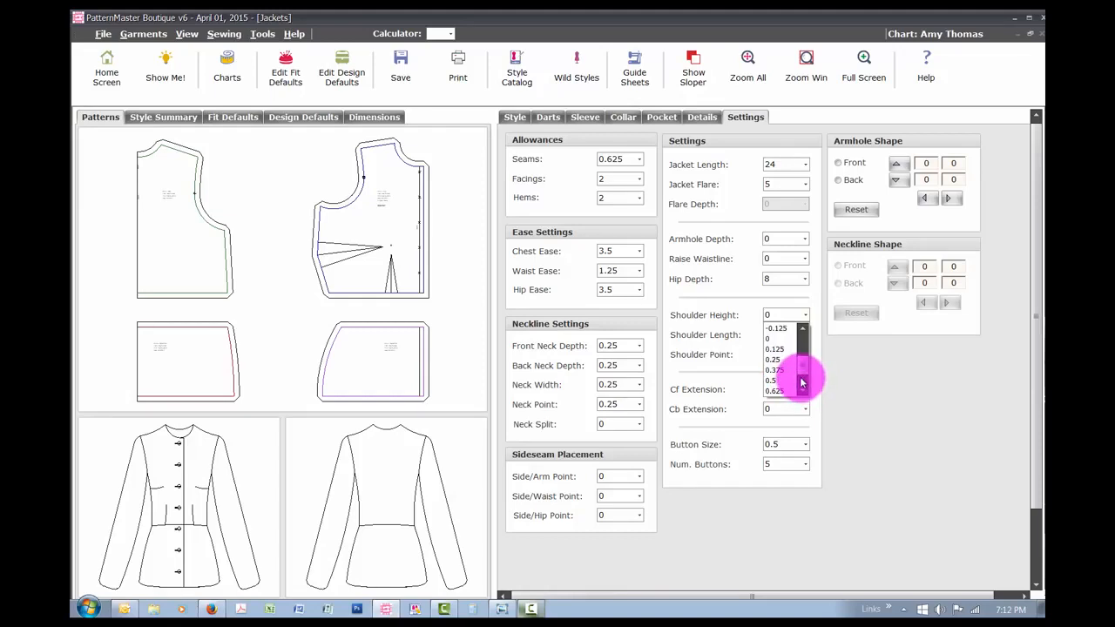
click(782, 369)
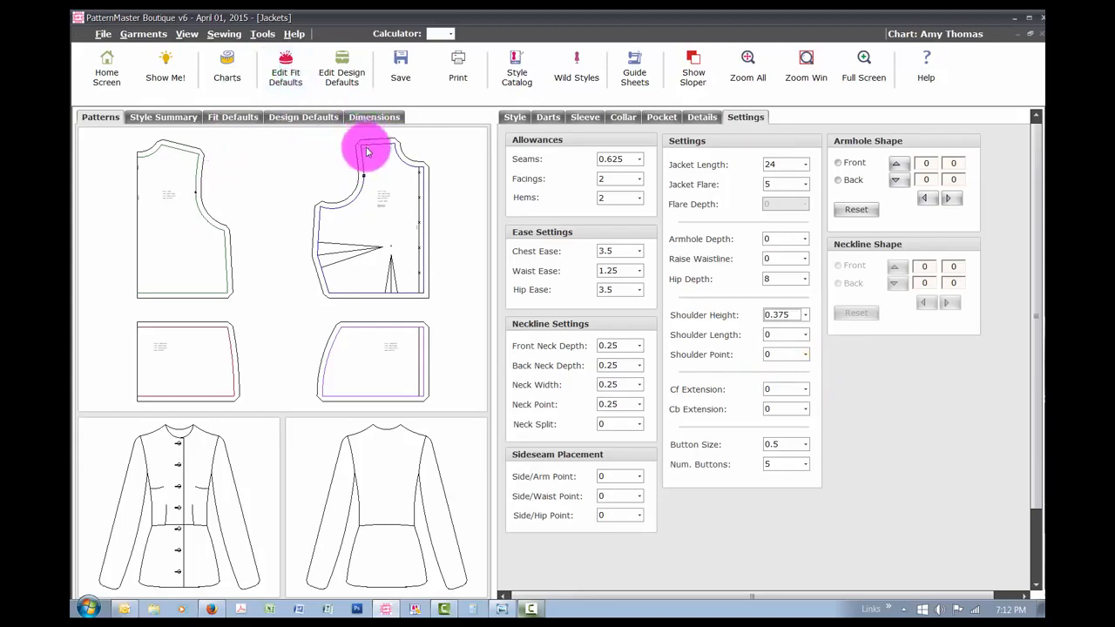
- Set the button size to 1 and the seam allowance to 0
click(805, 445)
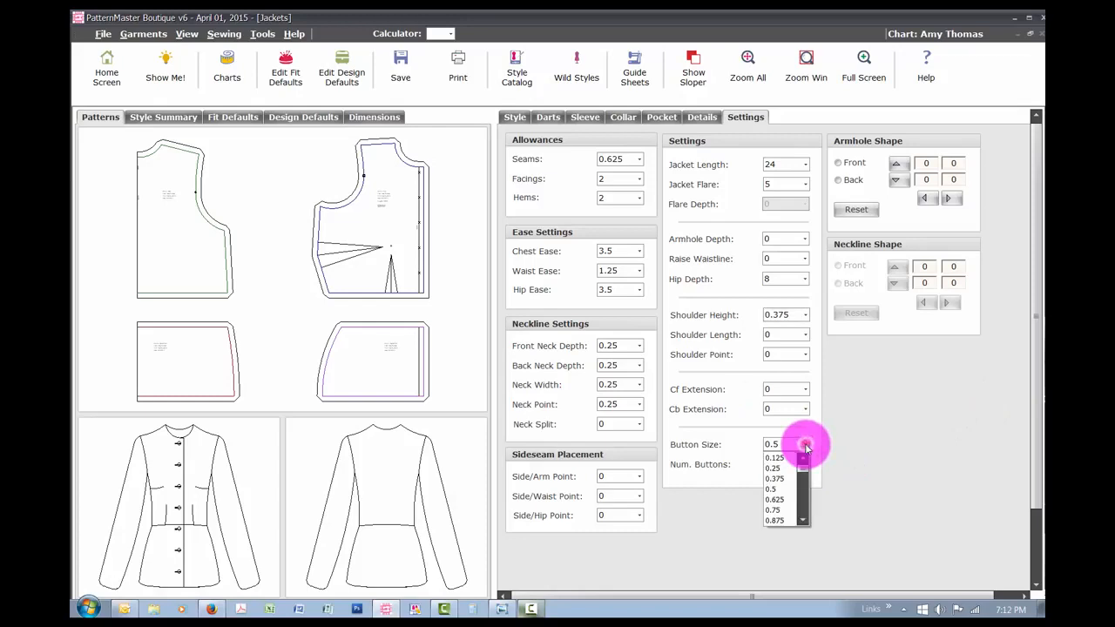
mouse_move(802, 461)
mouse_down()
mouse_move(803, 501)
mouse_move(776, 497)
mouse_move(781, 457)
mouse_up()
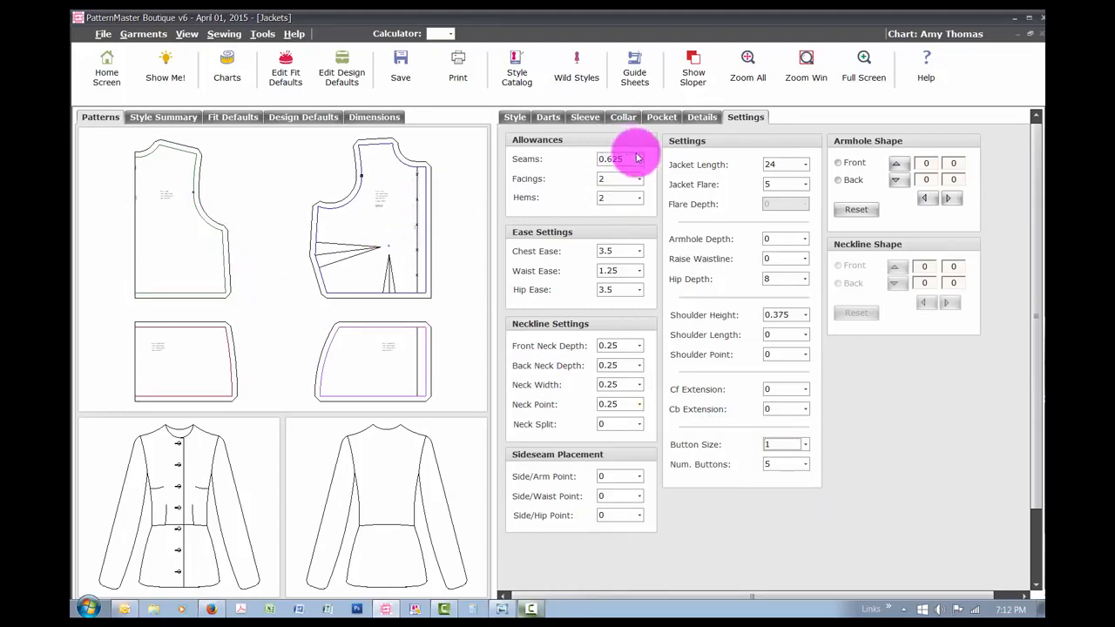
click(636, 157)
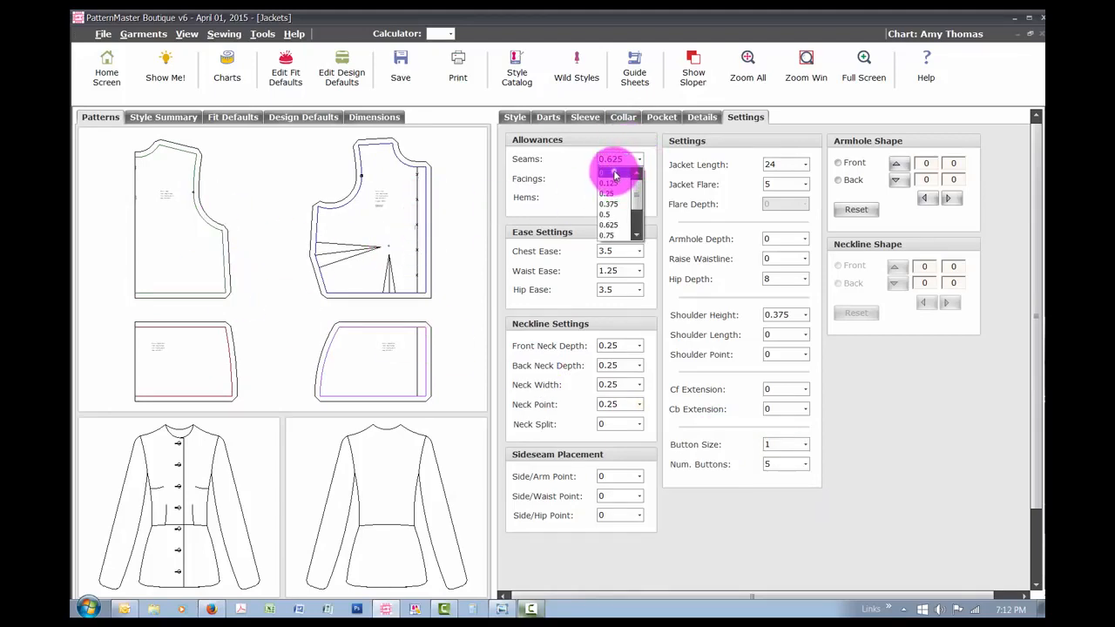
click(614, 173)
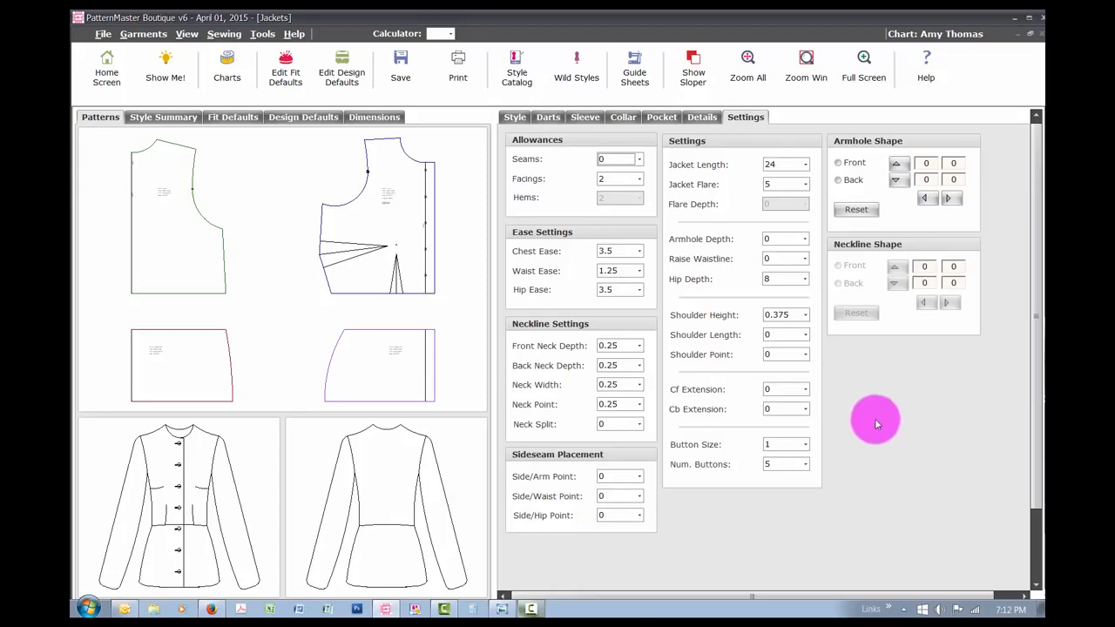
- Save the style under the suggested style name
click(411, 78)
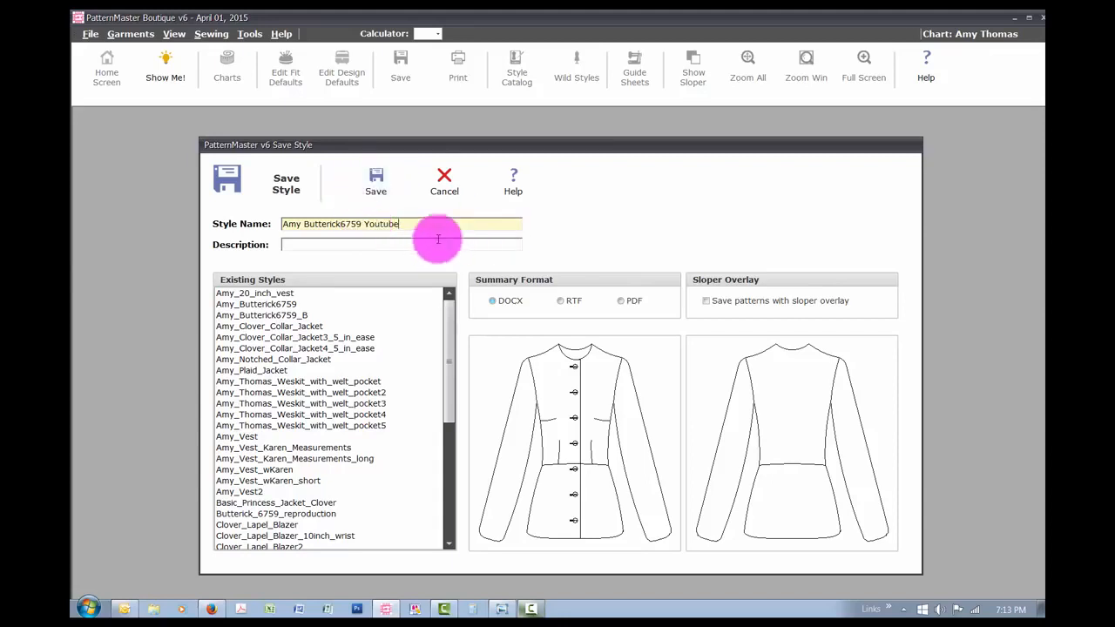
click(383, 185)
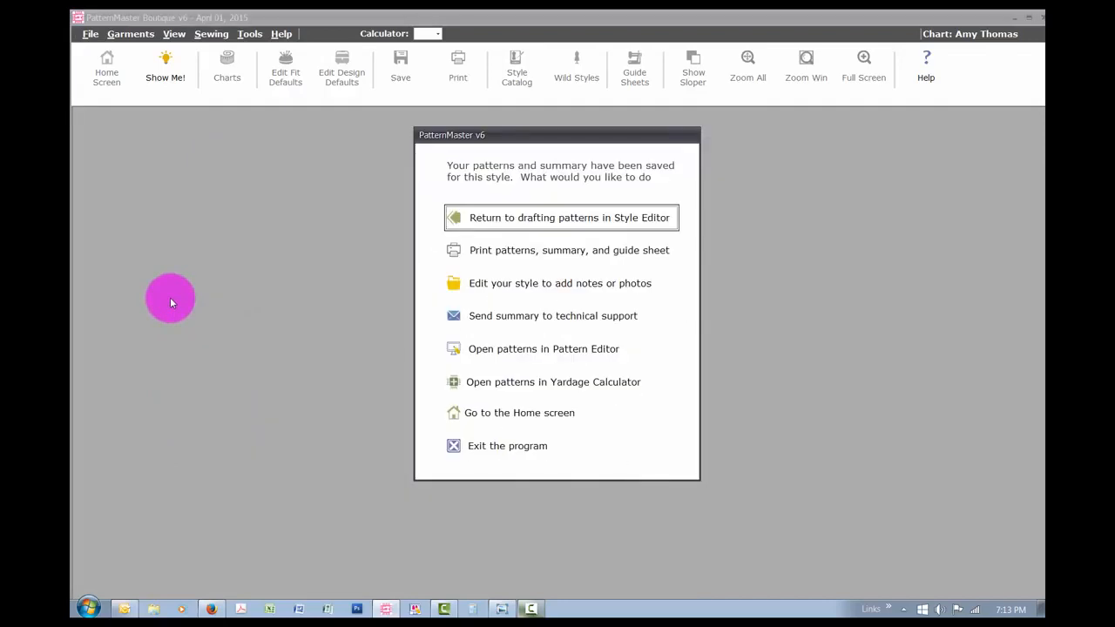
- Open the saved patterns in Pattern Editor and maximize its window
click(522, 351)
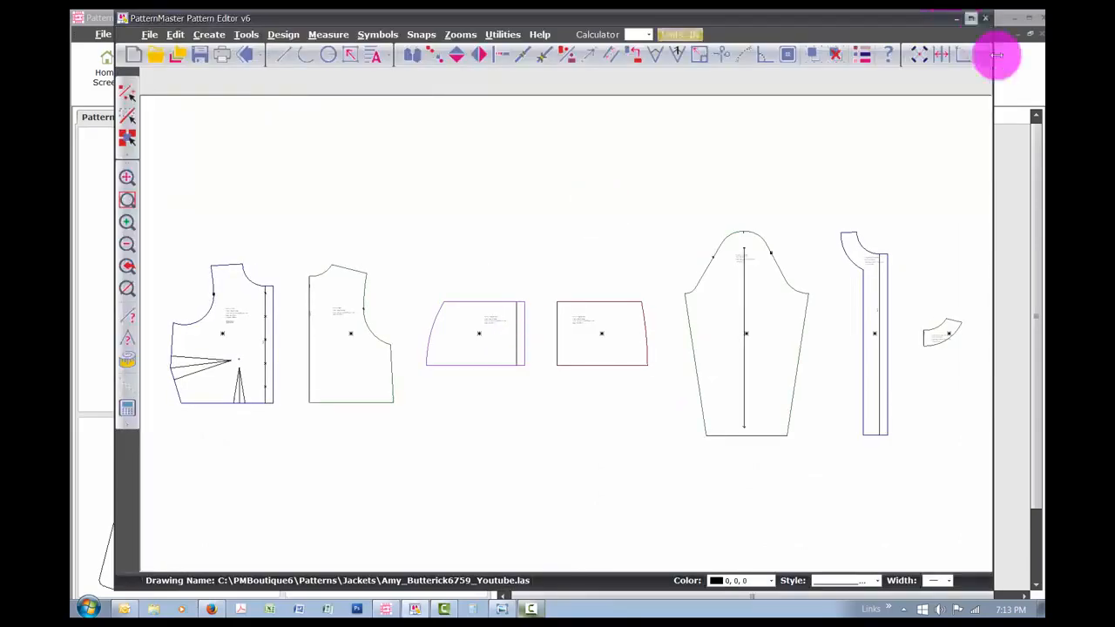
click(970, 17)
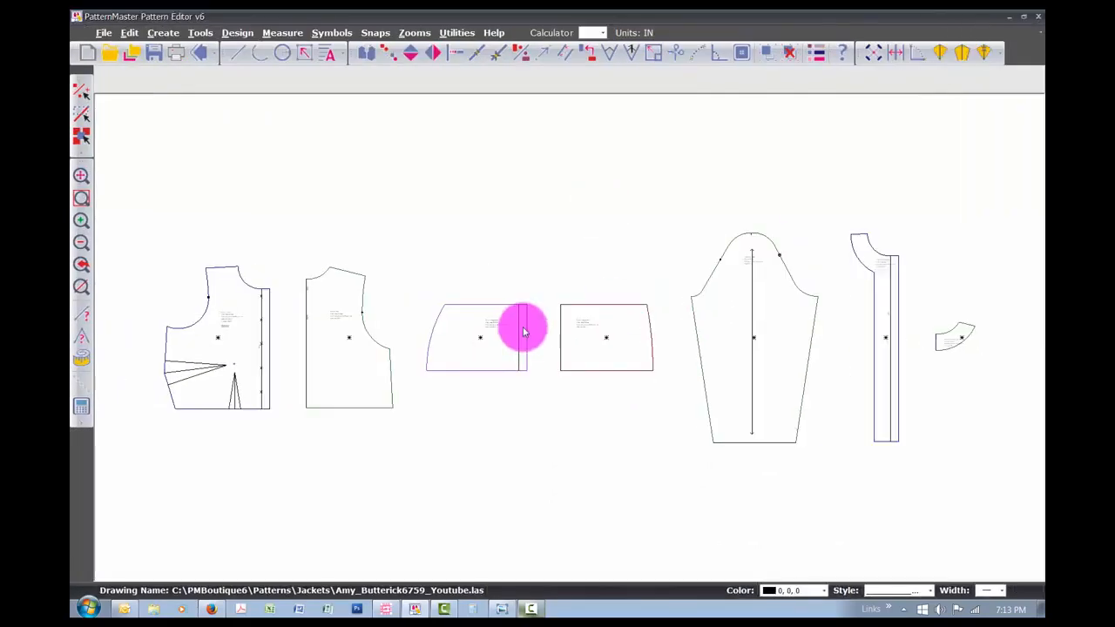
- Copy the front and back bodices and both peplum pieces to a spot directly below the originals
scroll(523, 331, down, 5)
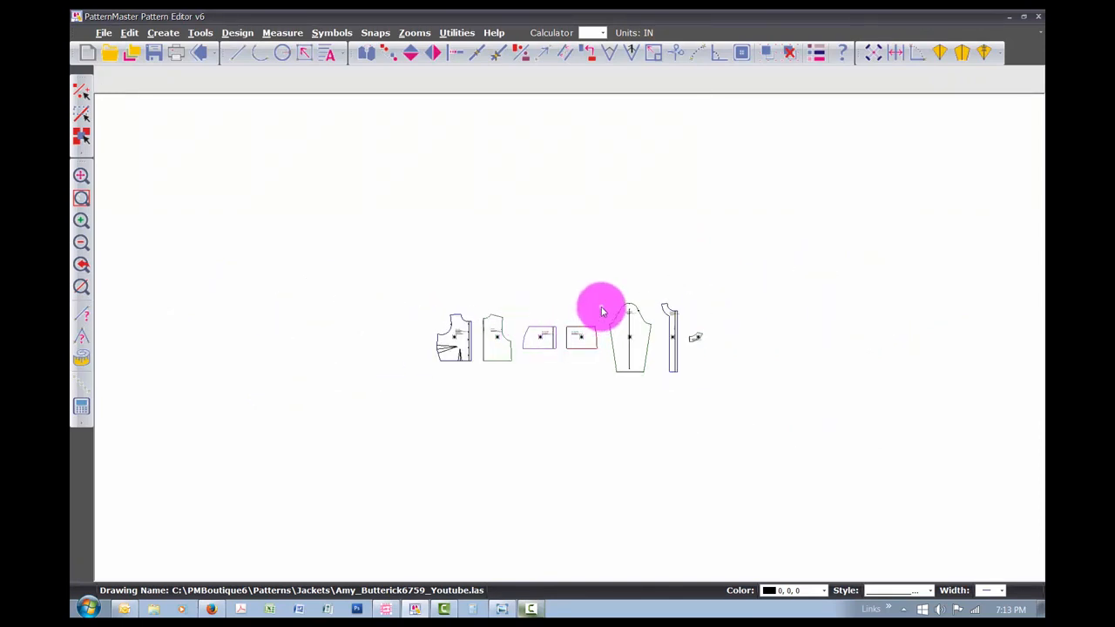
drag(601, 307, 421, 406)
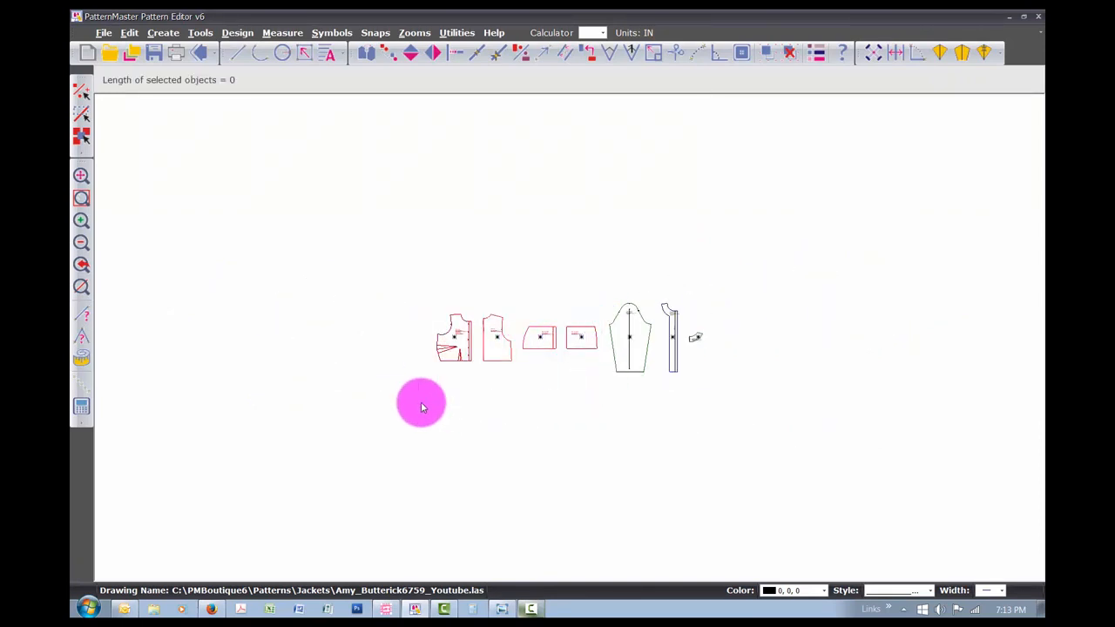
key(c)
key(o)
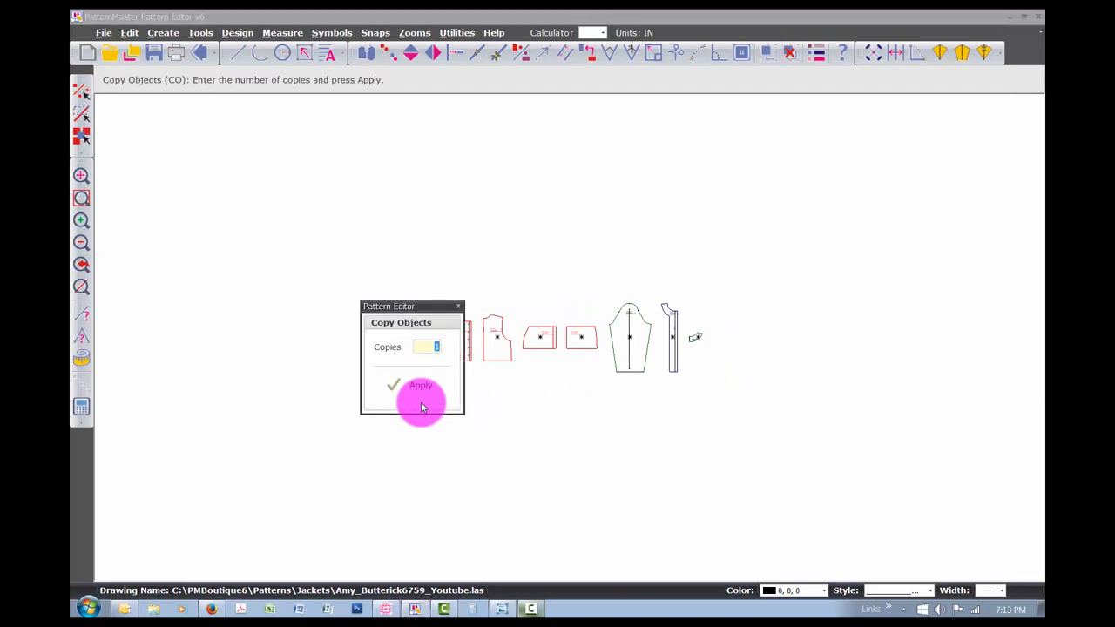
click(422, 406)
click(498, 336)
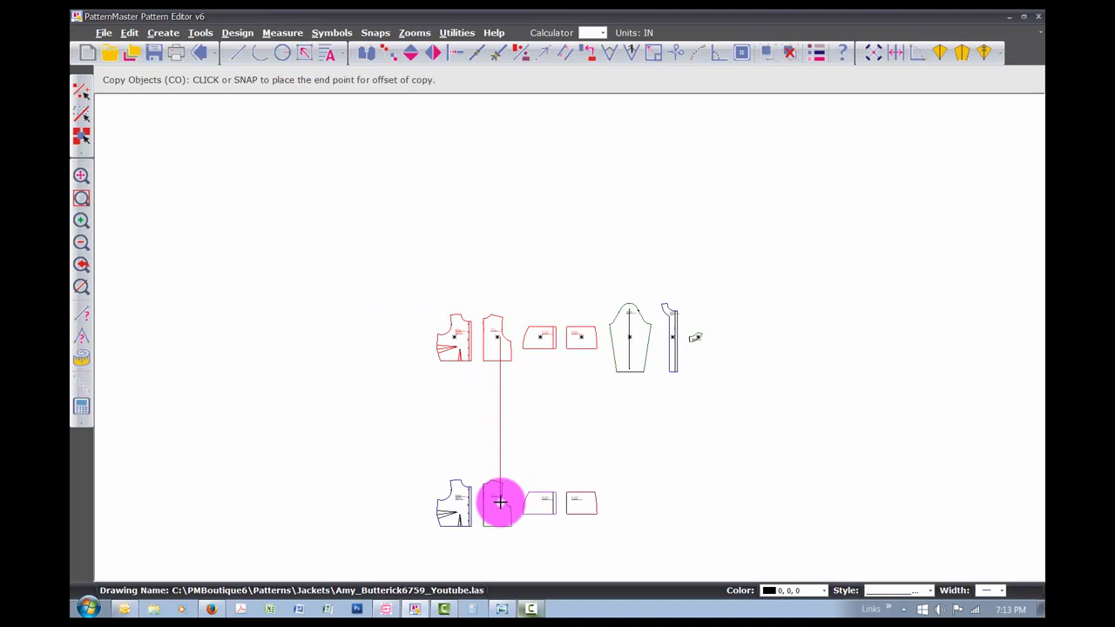
click(499, 501)
- Move the copied peplum pieces up underneath the copied front and back bodices
drag(520, 481, 615, 535)
click(580, 506)
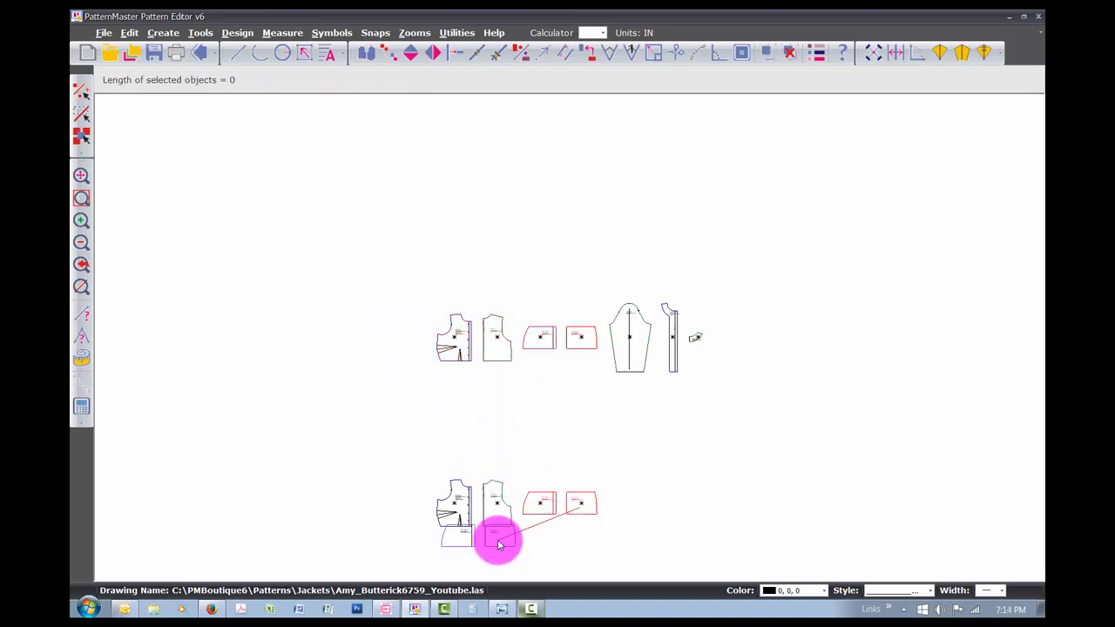
click(496, 544)
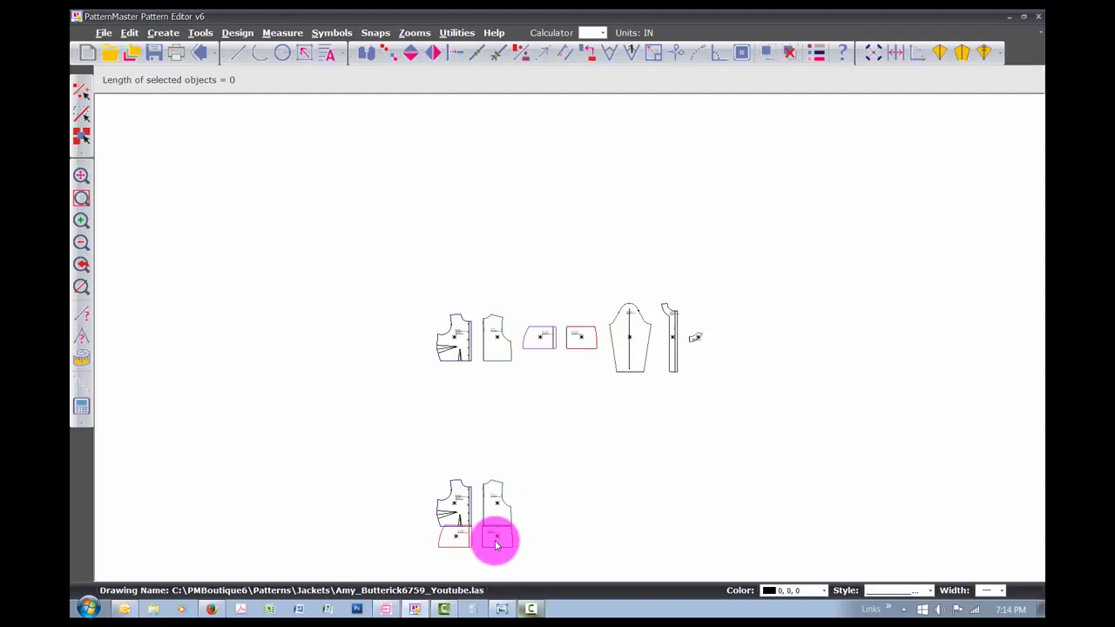
- Snap the peplum front's upper corner onto the front bodice's waist corner so the pieces join
key(F6)
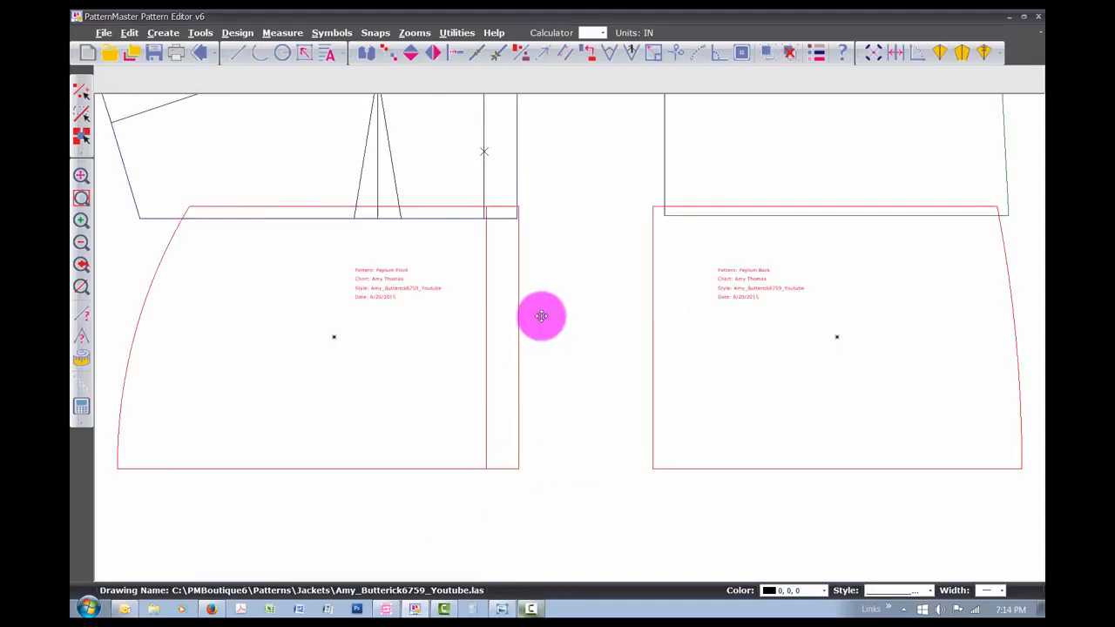
key(z)
key(w)
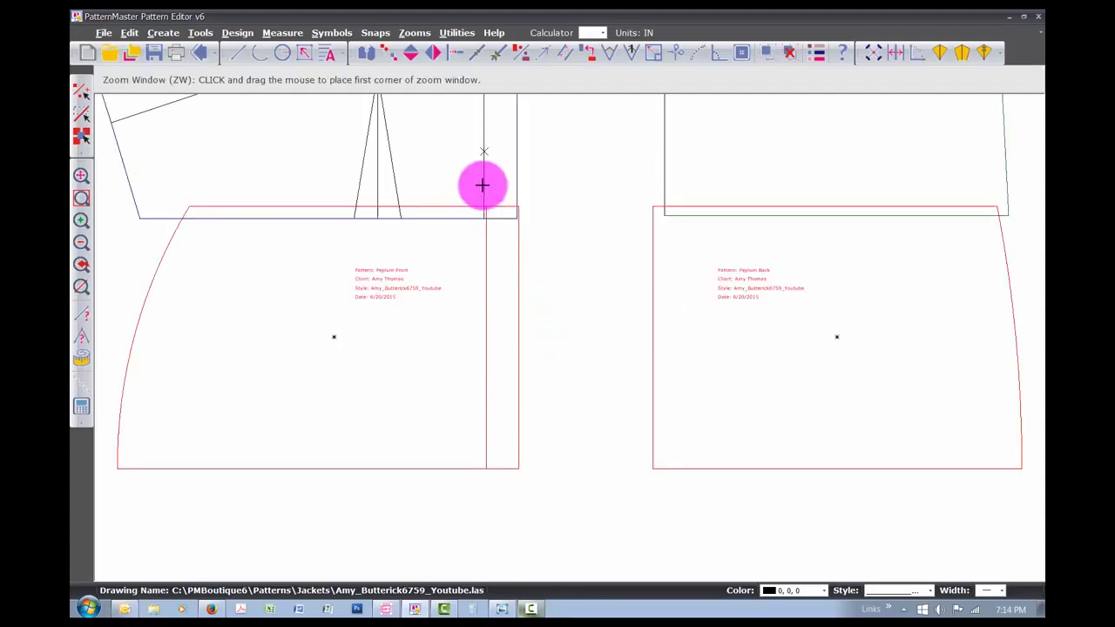
click(510, 222)
click(525, 226)
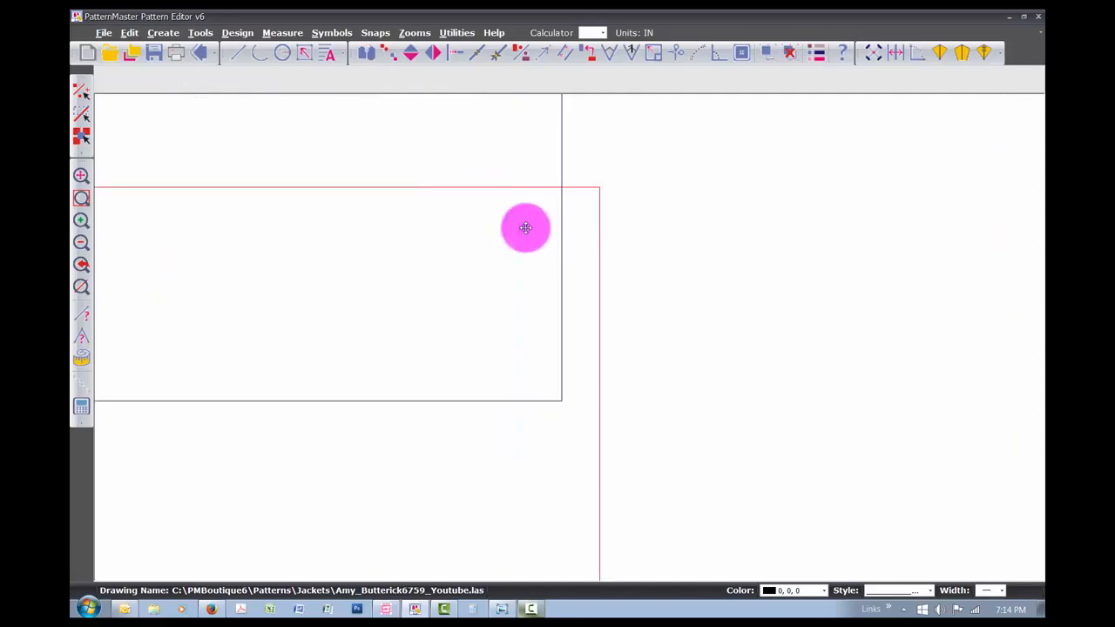
click(591, 224)
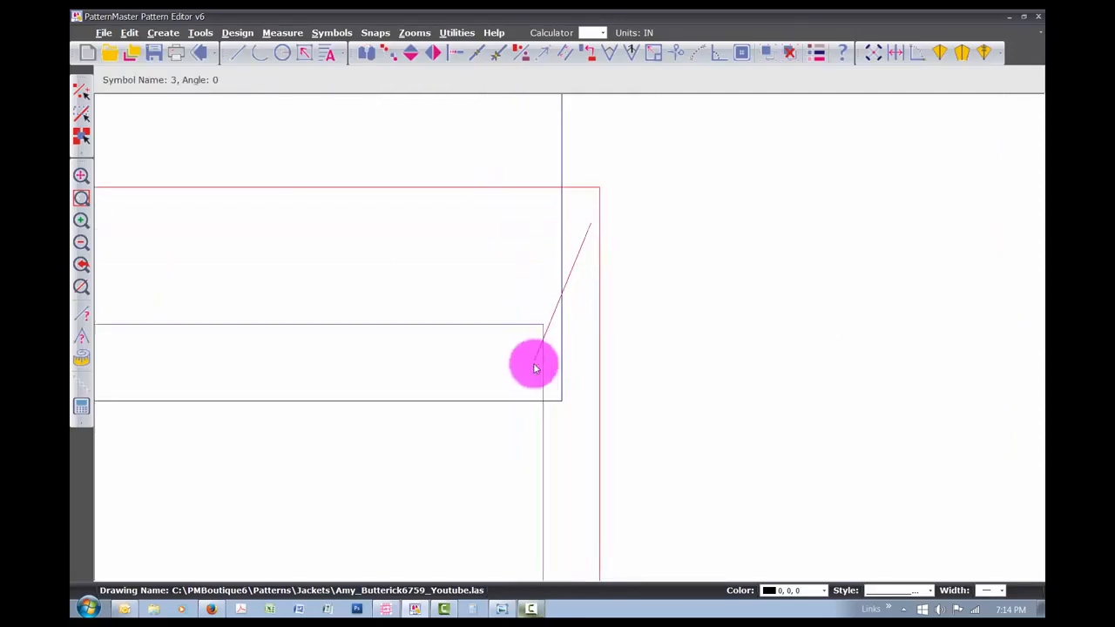
click(537, 436)
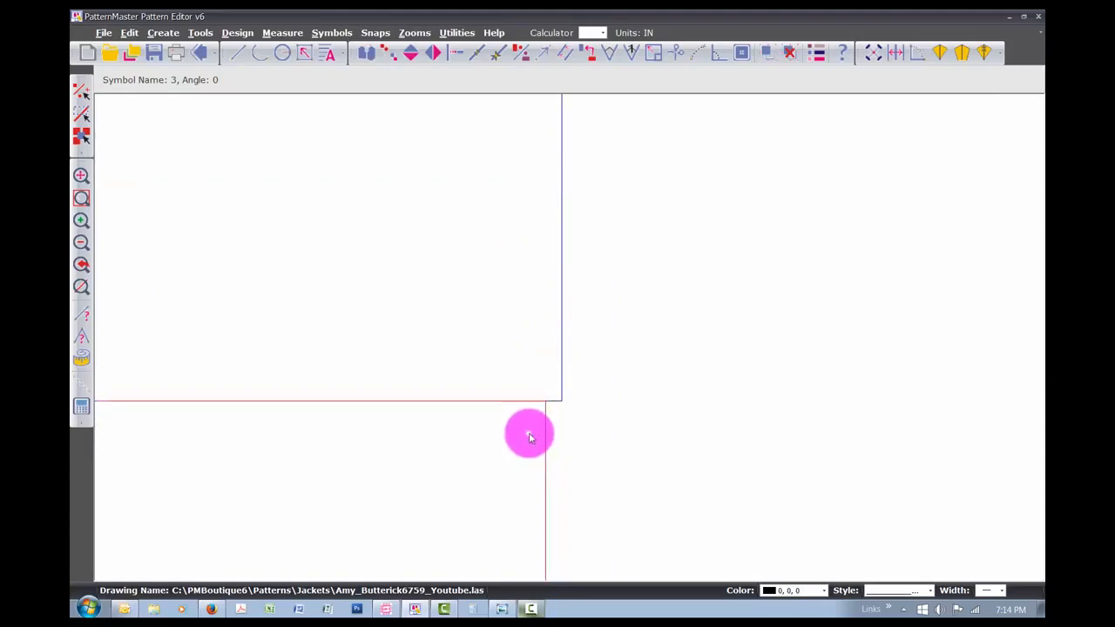
click(544, 434)
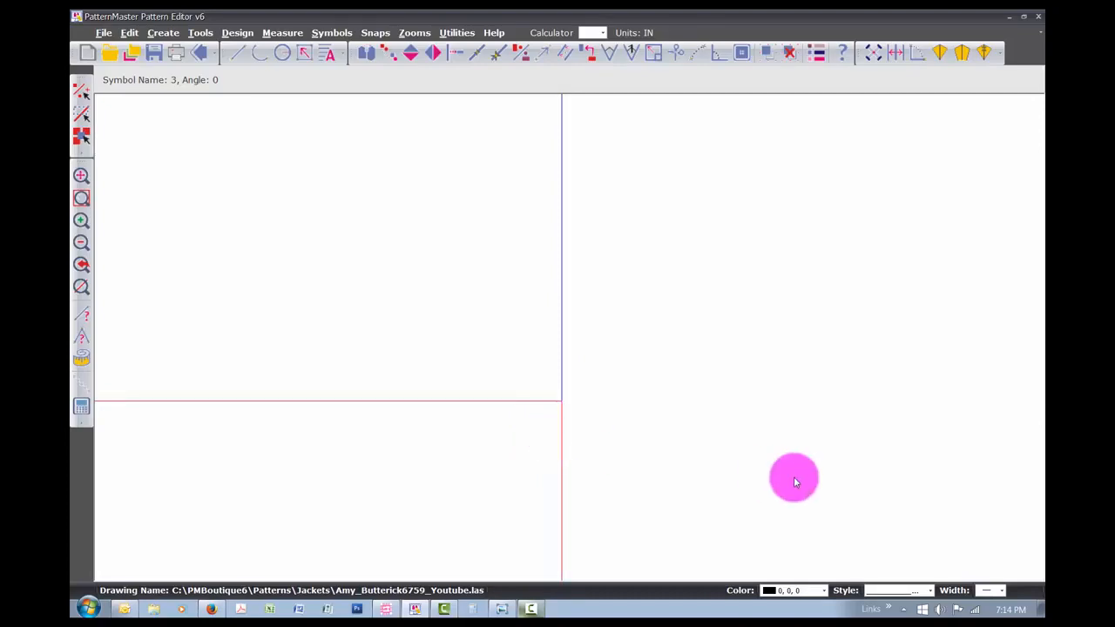
key(F5)
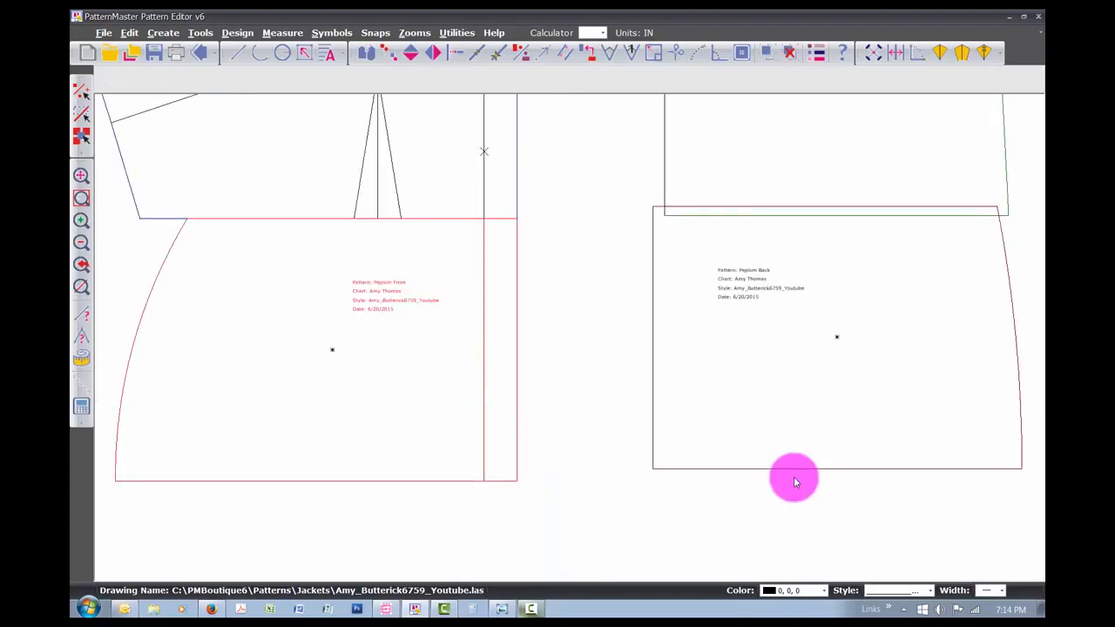
- Snap the peplum back's upper corner onto the back bodice's waist corner so the pieces join
key(w)
click(651, 192)
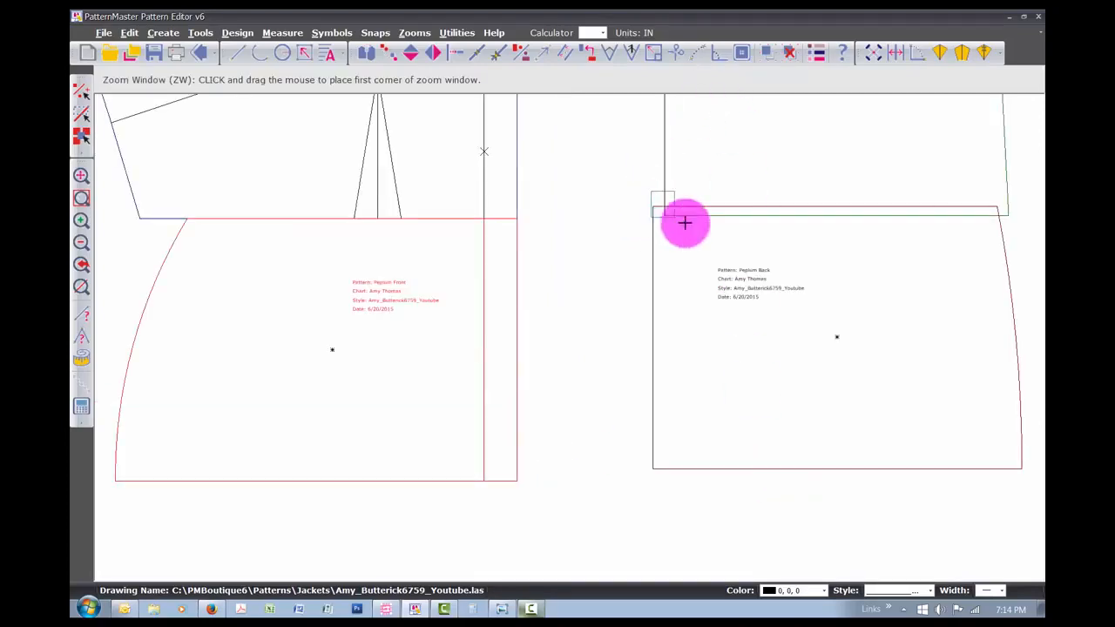
click(687, 229)
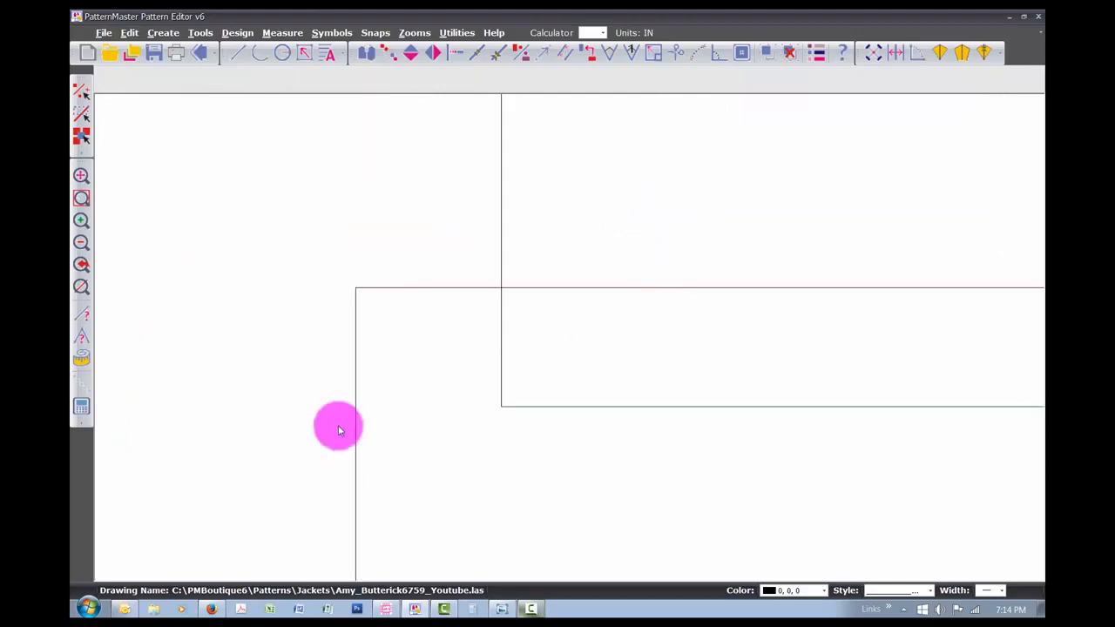
click(391, 290)
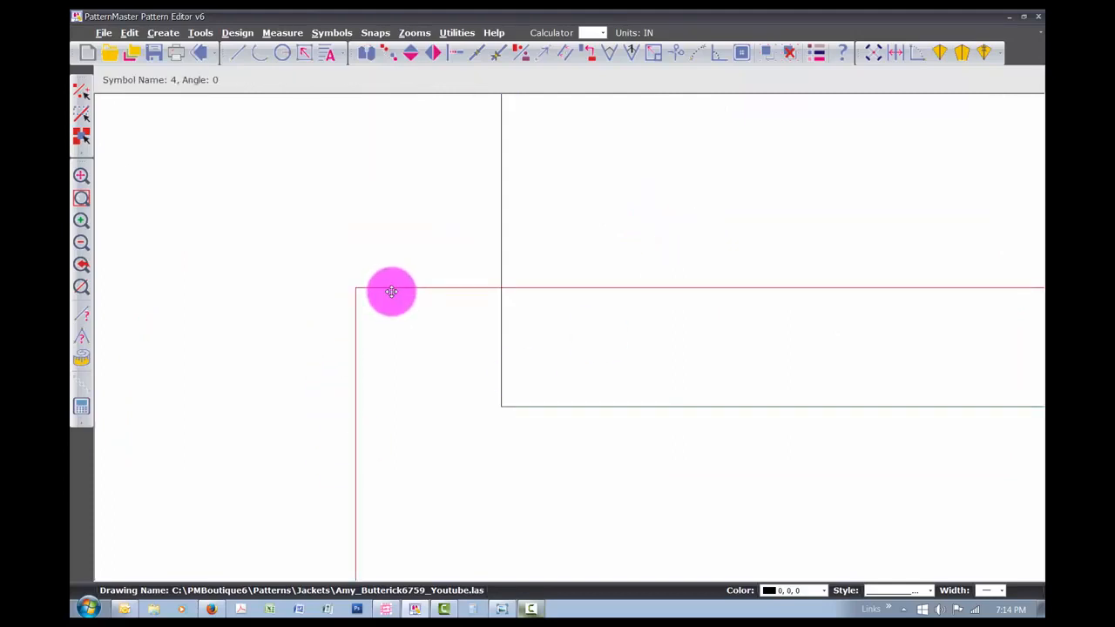
click(502, 411)
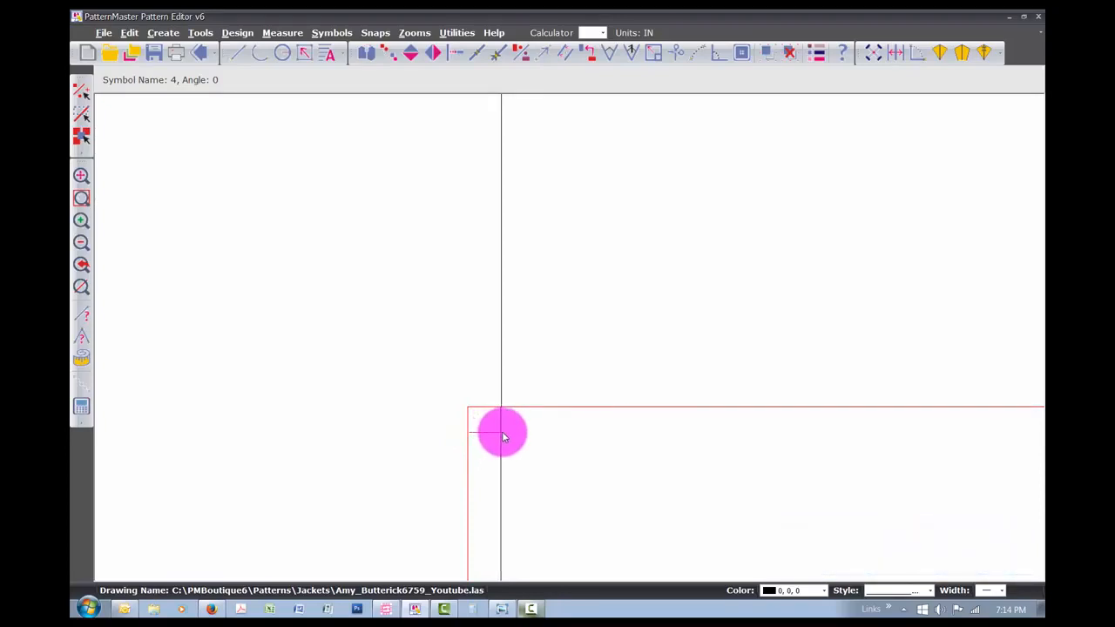
click(502, 434)
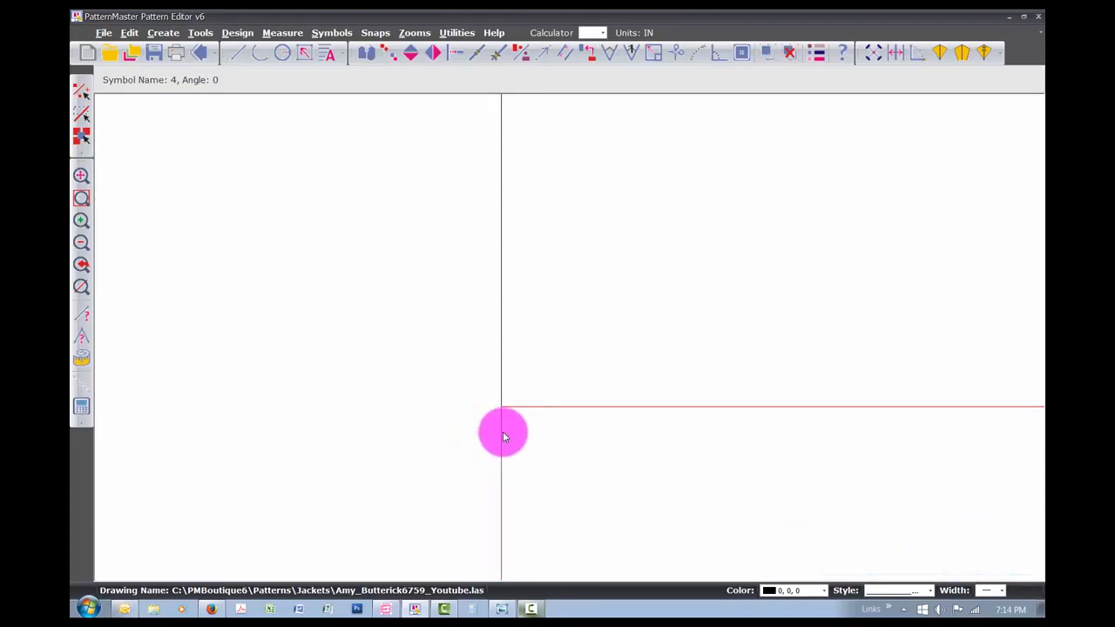
key(F5)
- Combine the front and back bodices with their attached peplum pieces
click(327, 305)
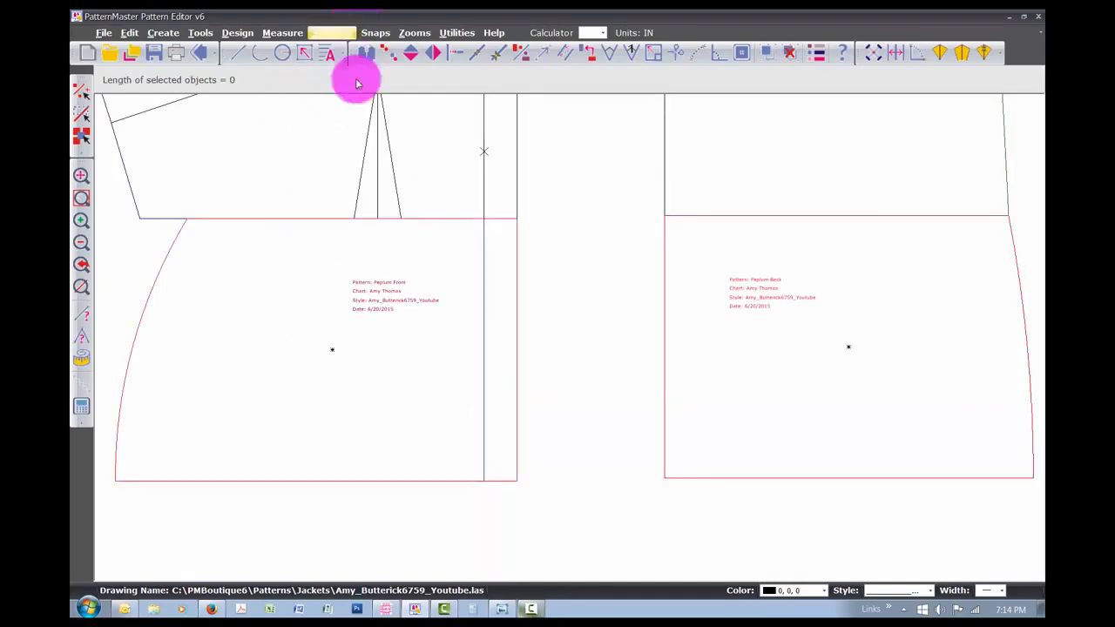
click(363, 169)
click(854, 192)
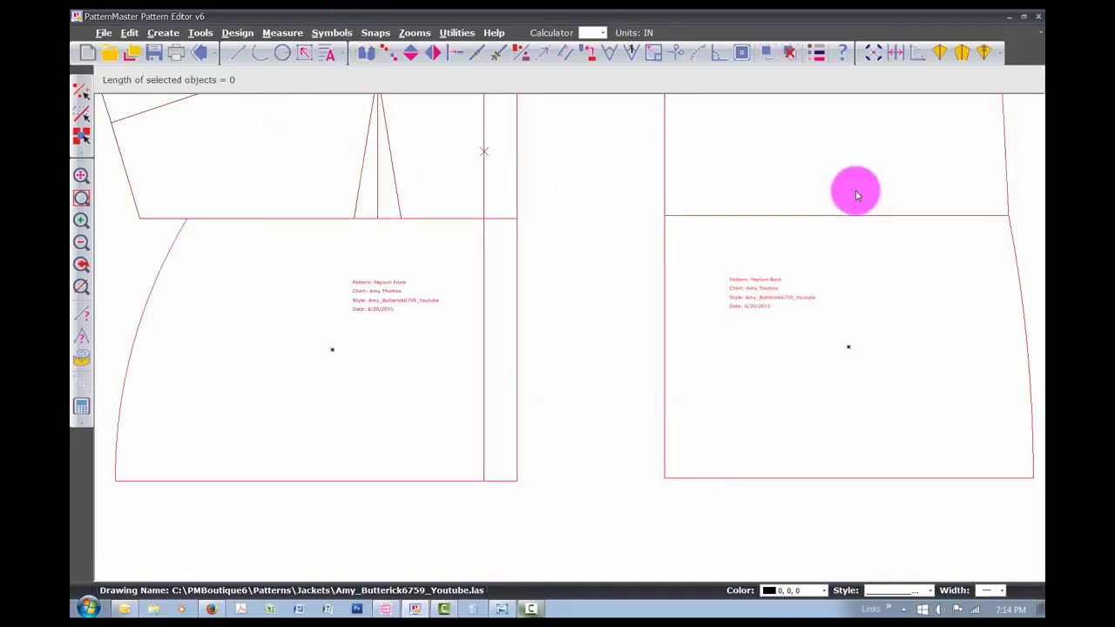
right_click(855, 191)
click(521, 53)
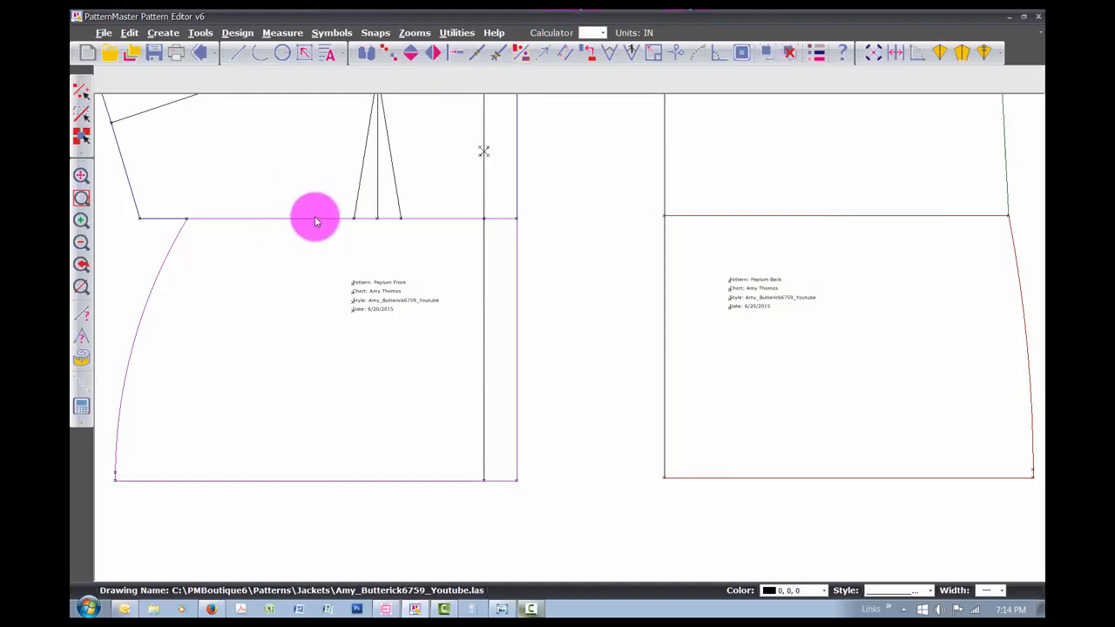
- Move the peplum front's label text toward the side seam
key(z)
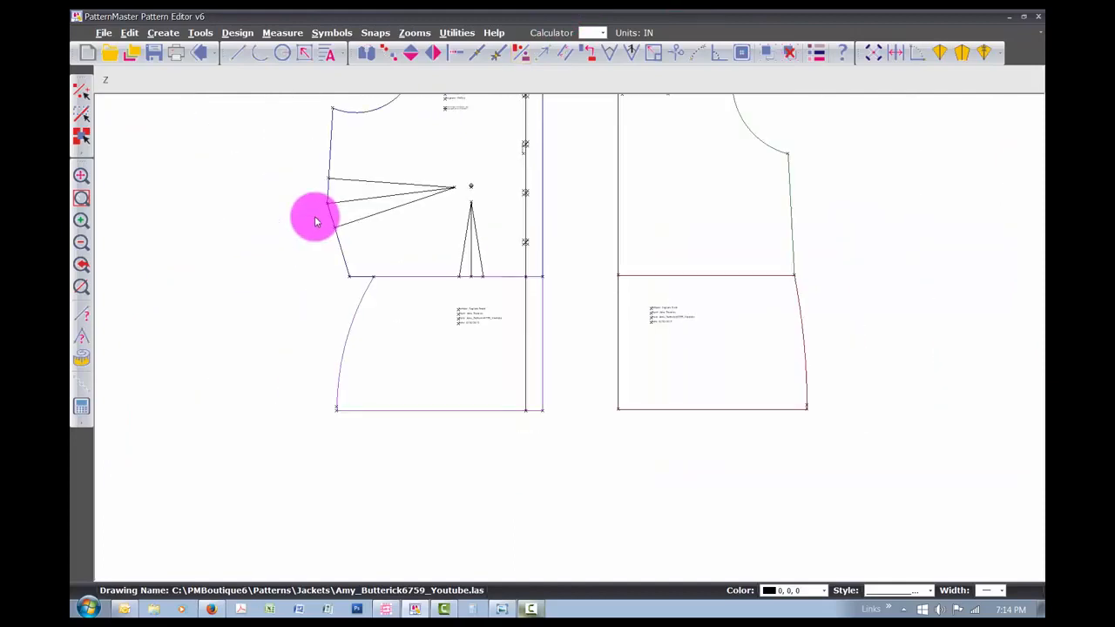
key(o)
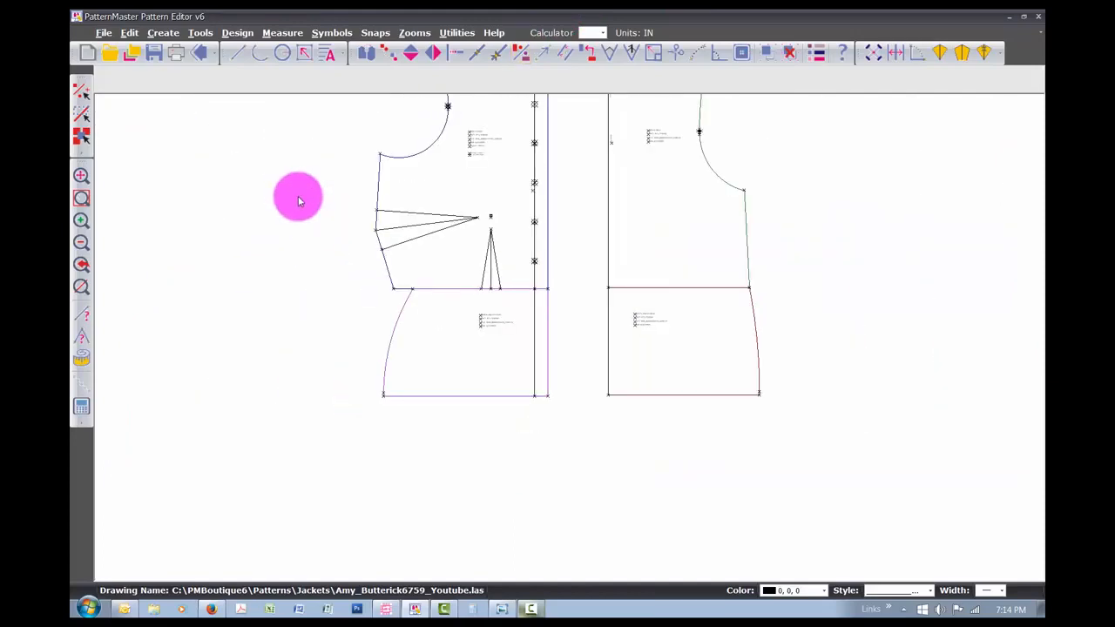
key(Up)
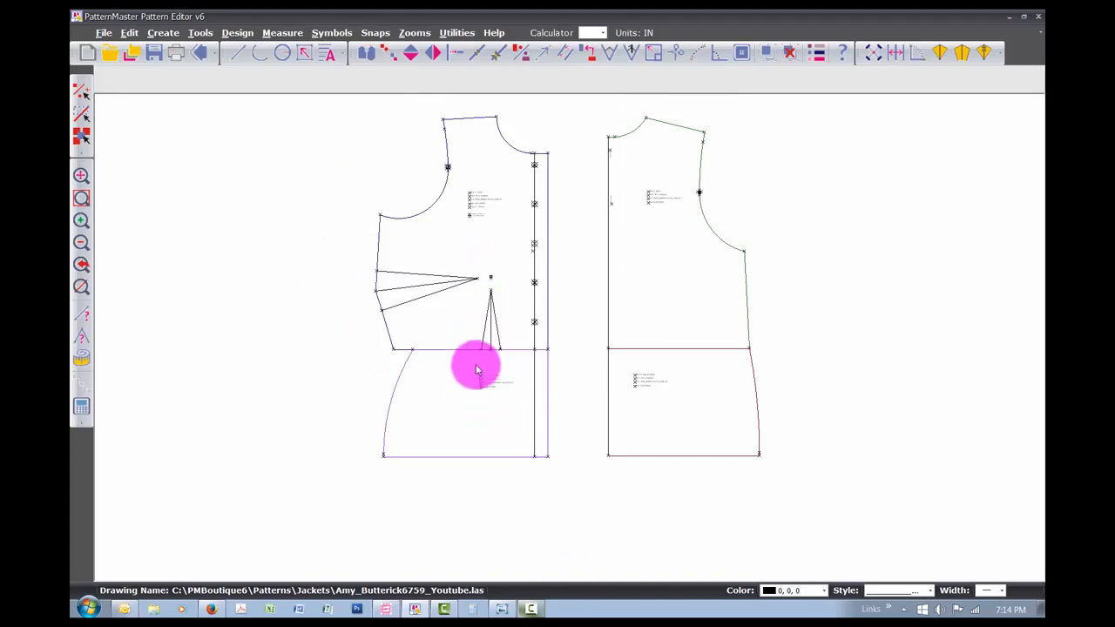
click(491, 398)
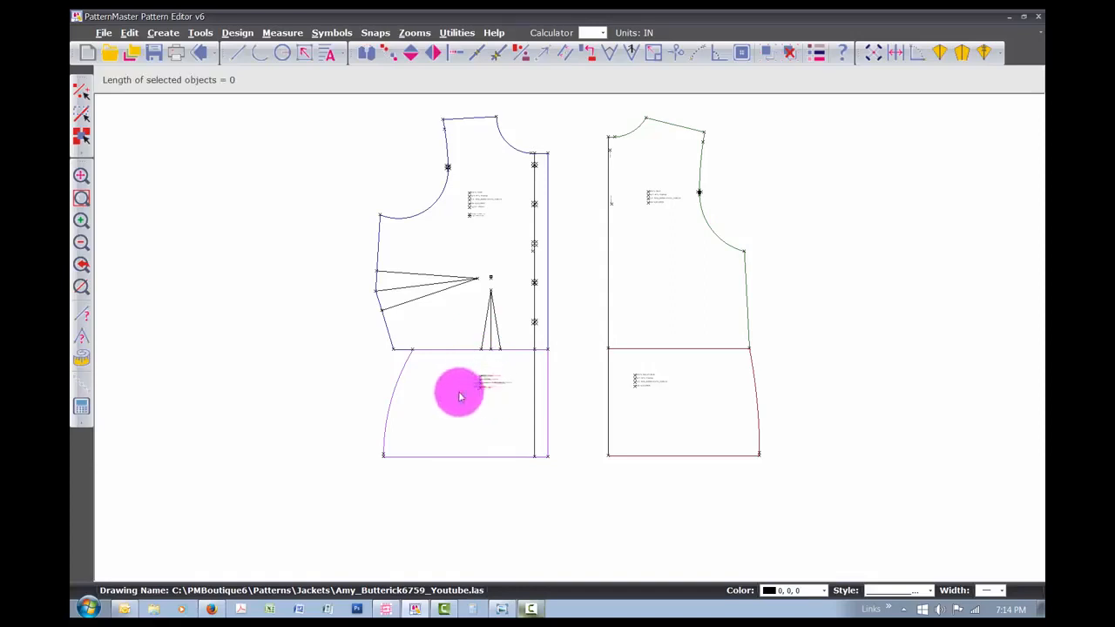
click(411, 430)
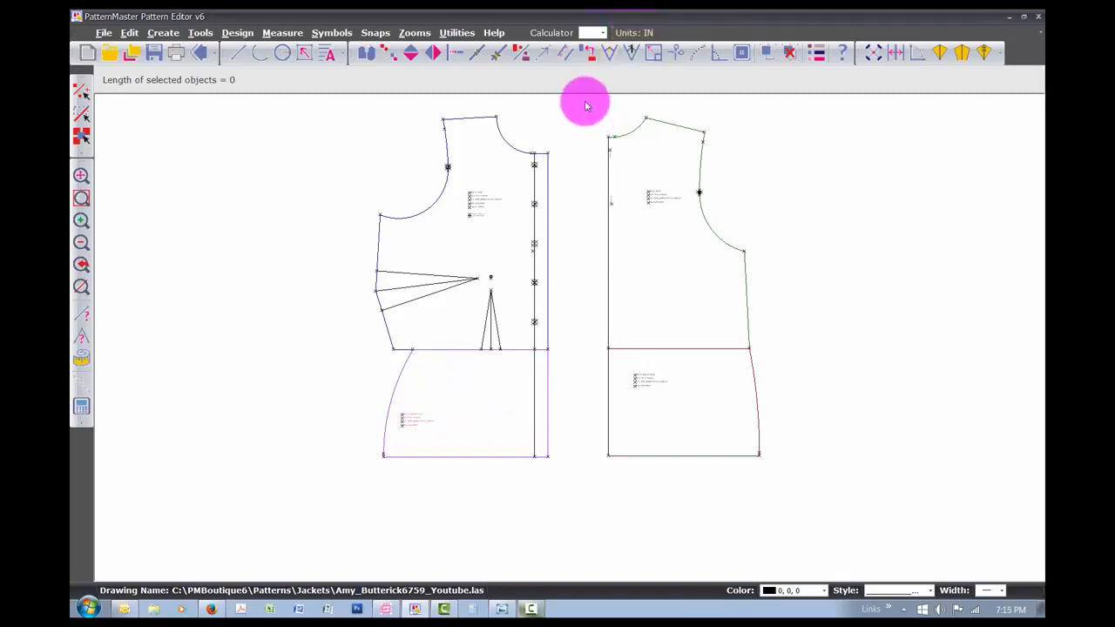
- Move the combined back bodice and peplum away to the right of the front
drag(583, 101, 829, 542)
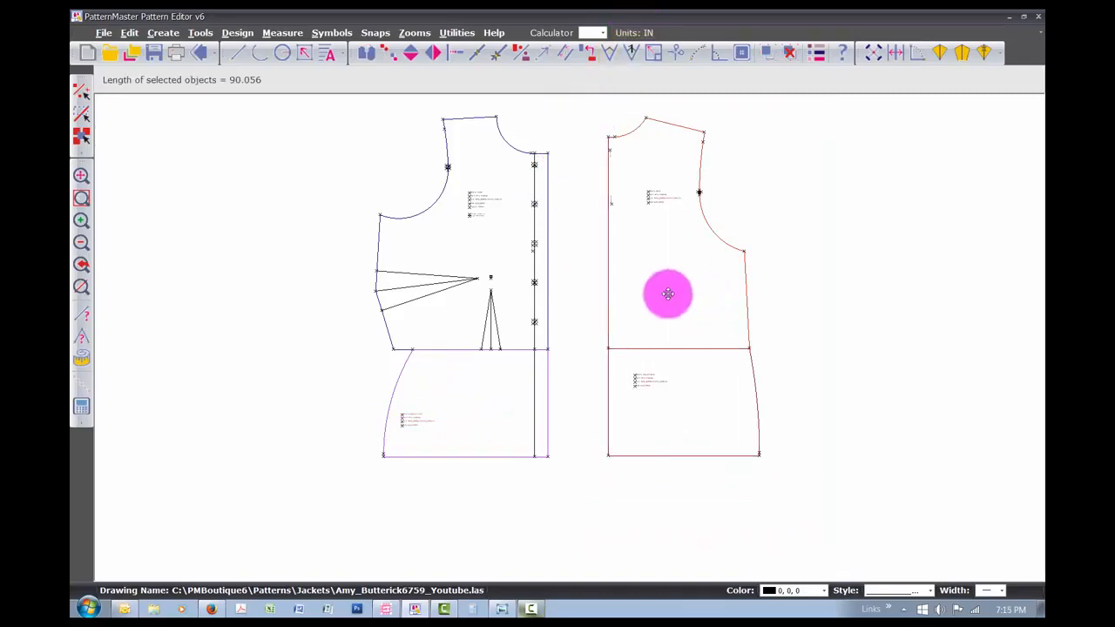
drag(667, 294, 1036, 312)
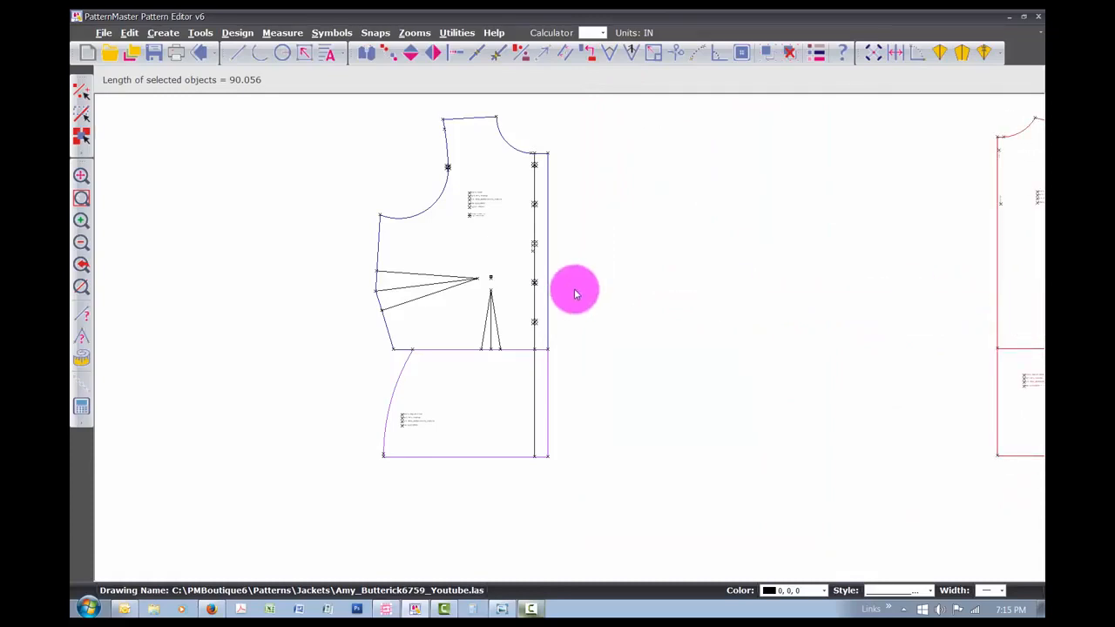
- Draw three vertical lines from the waist dart's legs and center straight down to the peplum hem
key(l)
key(i)
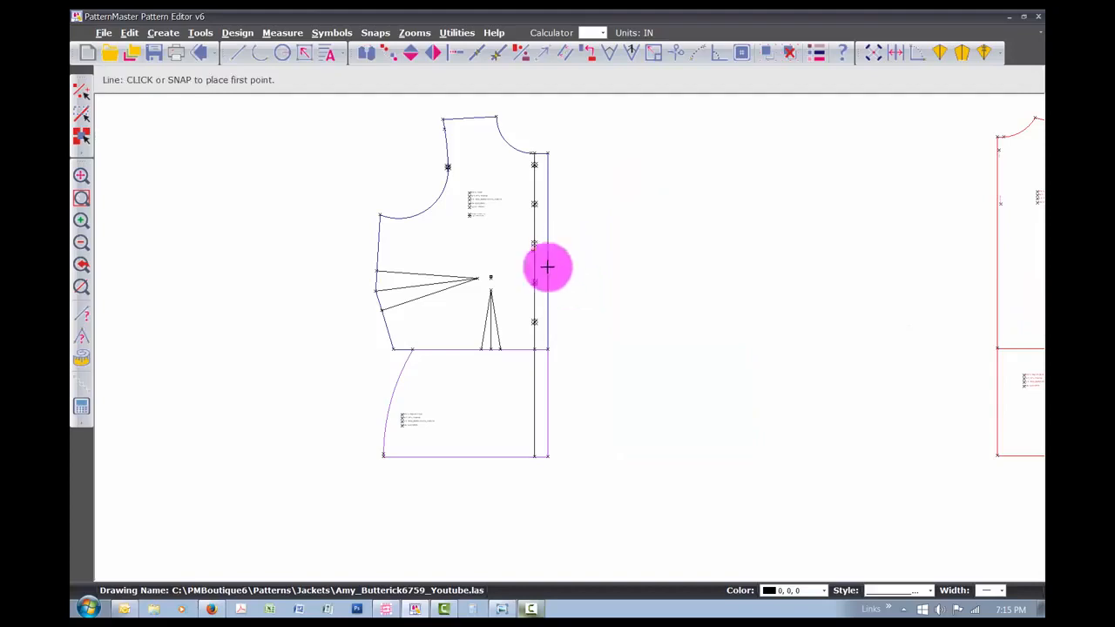
click(481, 350)
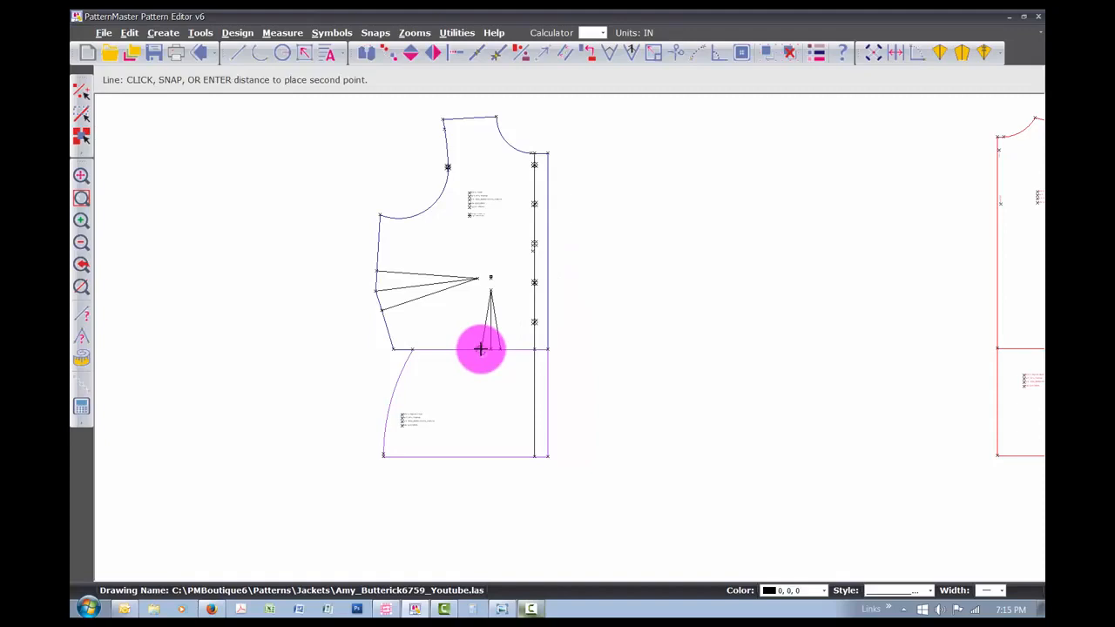
click(480, 454)
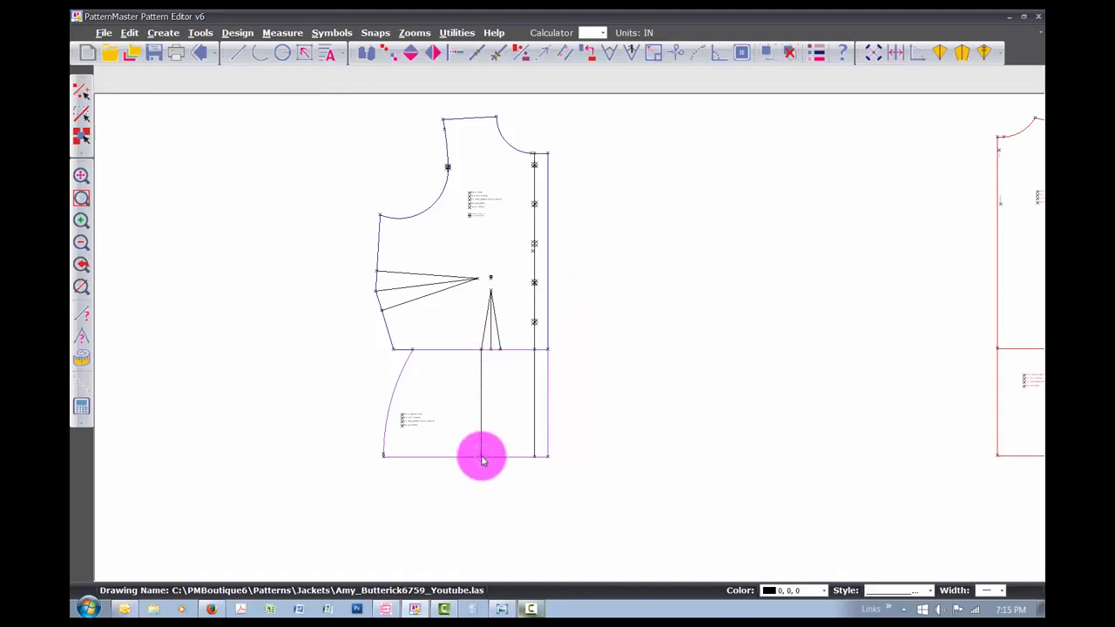
click(490, 349)
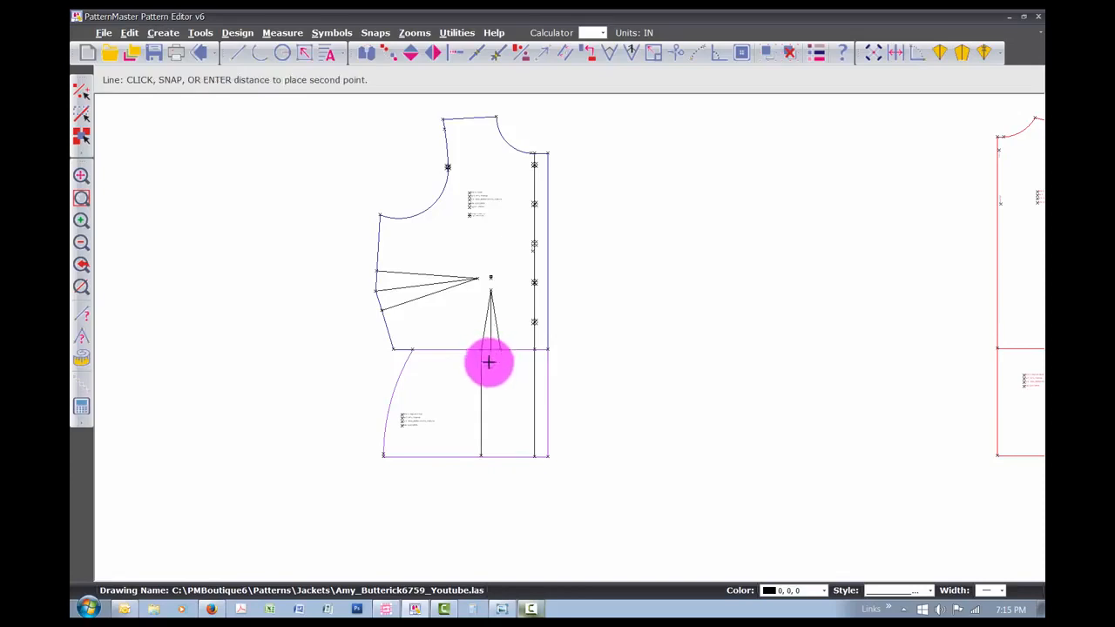
click(490, 456)
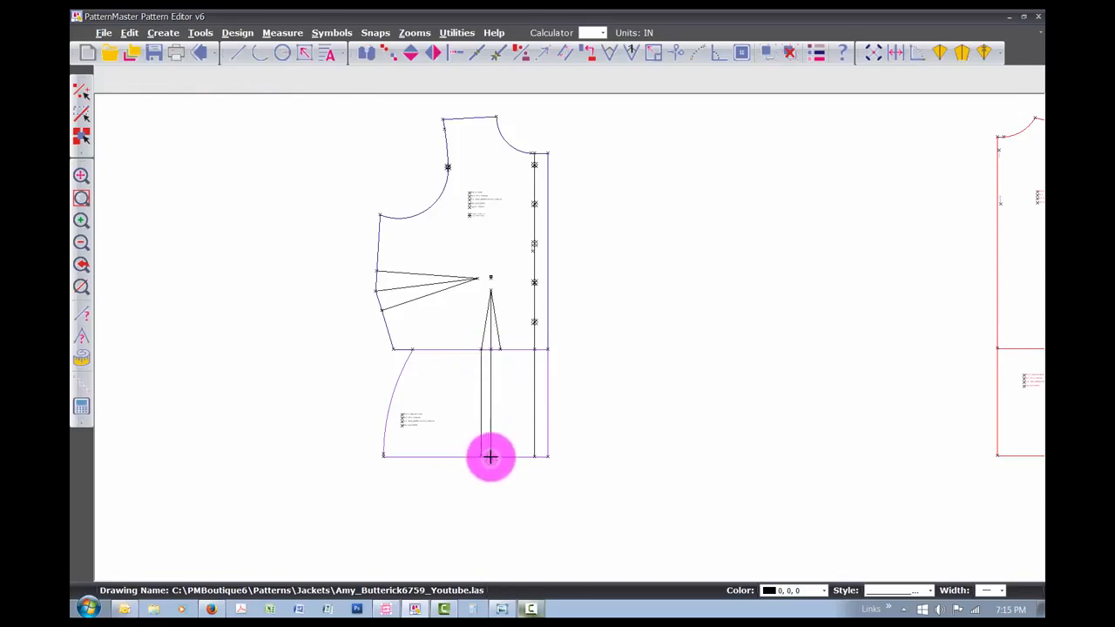
click(501, 349)
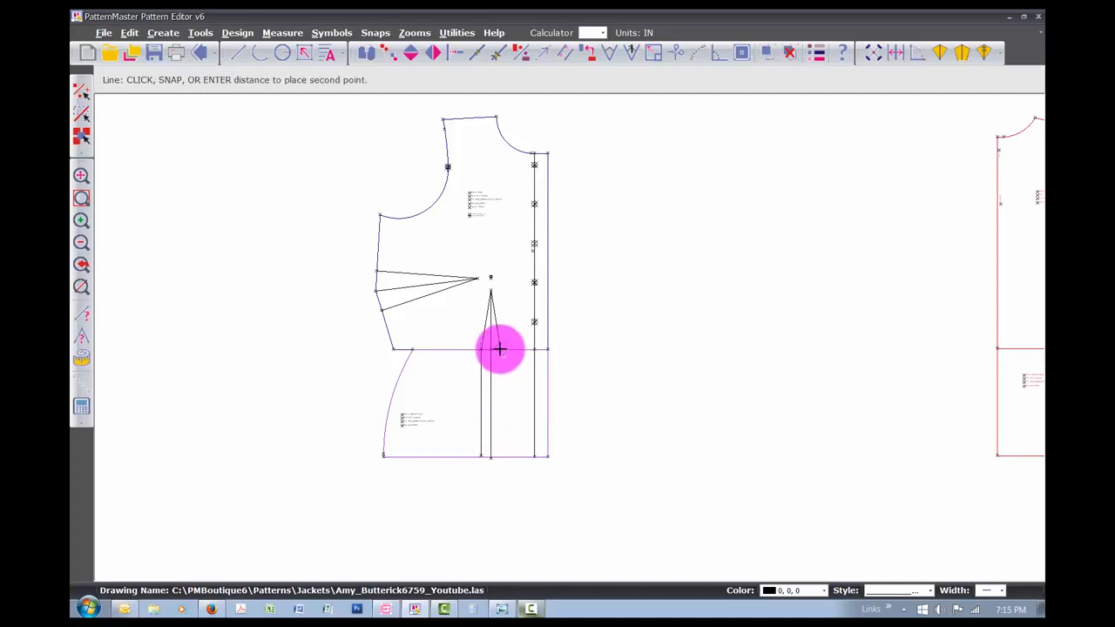
click(496, 455)
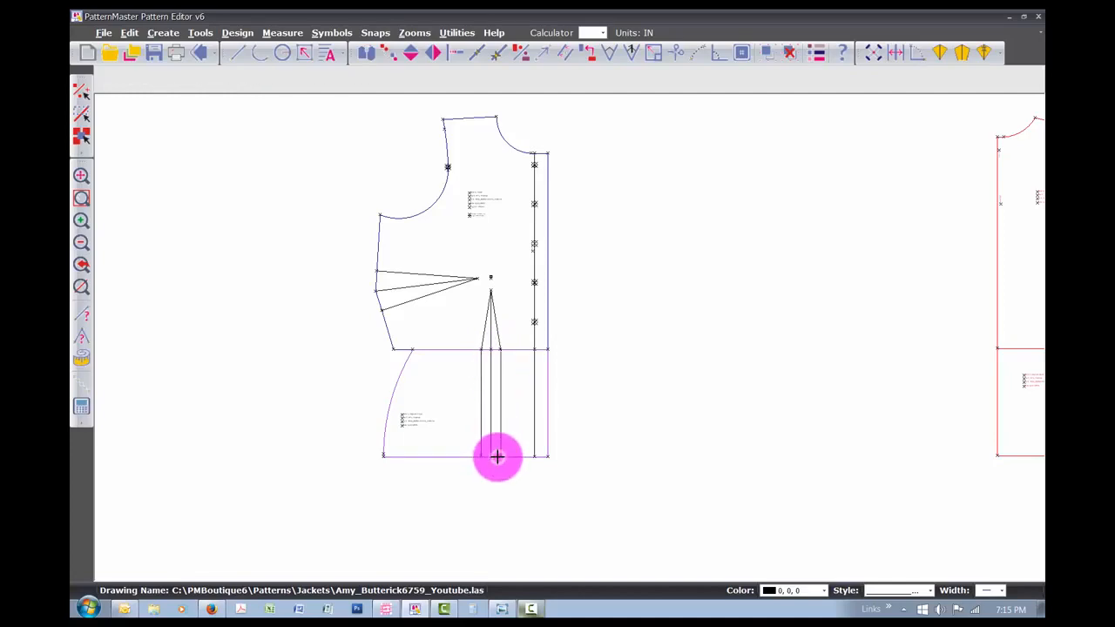
- Trim the three vertical lines from the waist dart so they end exactly at the peplum hem
key(i)
key(n)
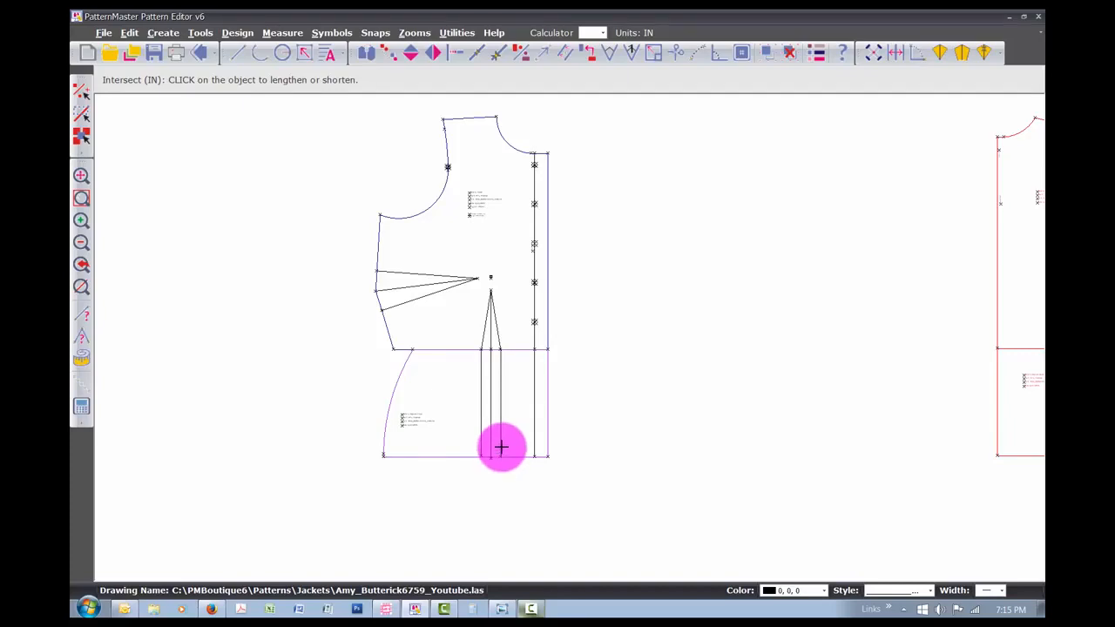
click(501, 446)
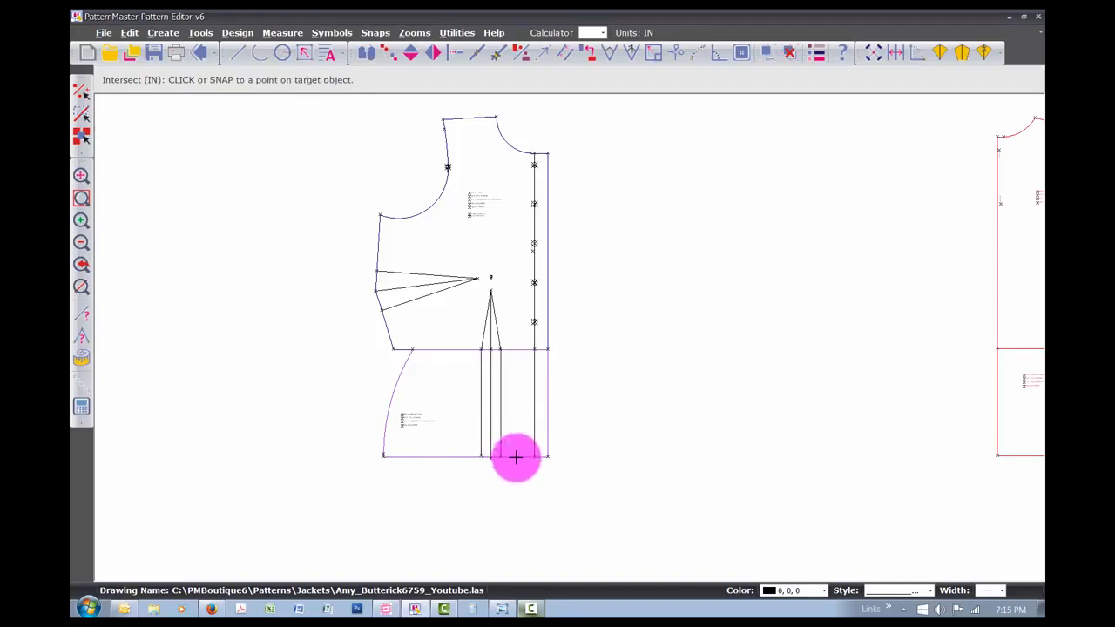
click(517, 455)
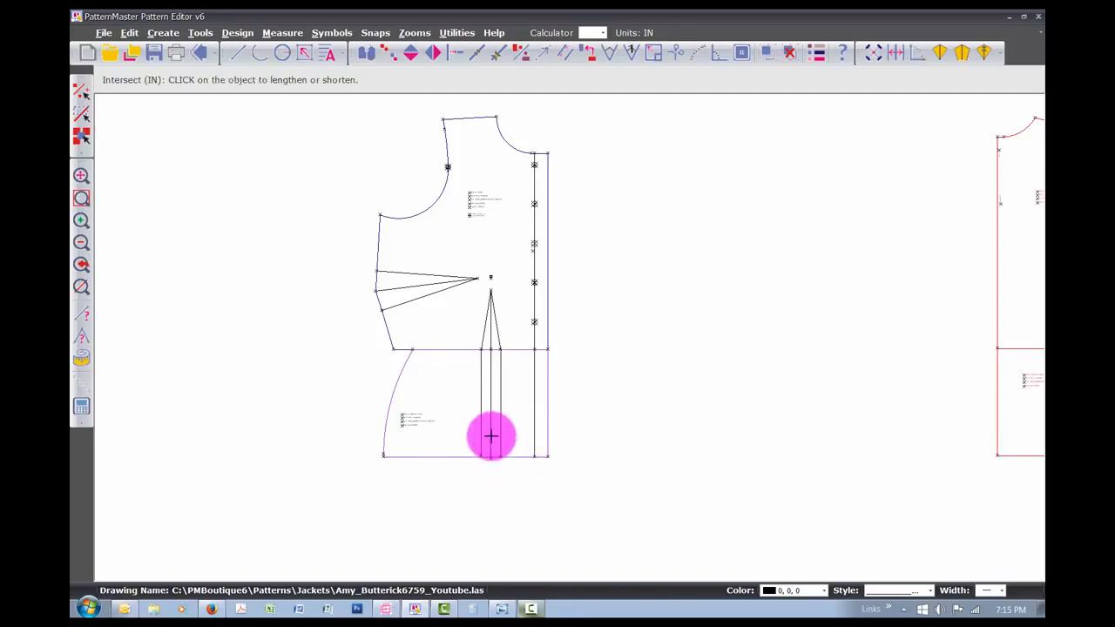
click(490, 438)
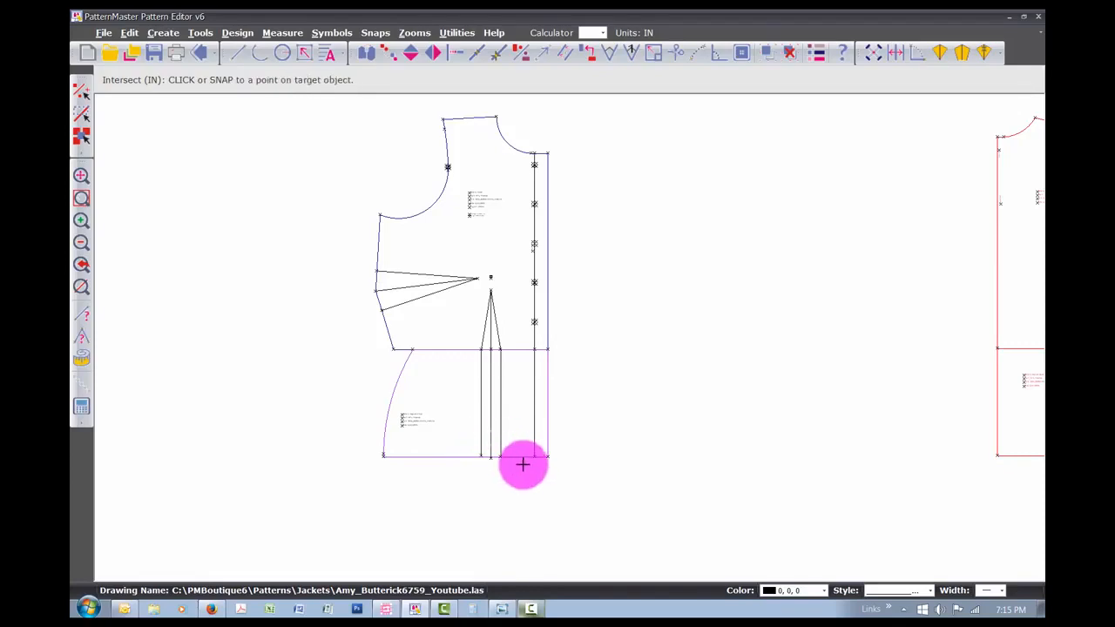
click(512, 455)
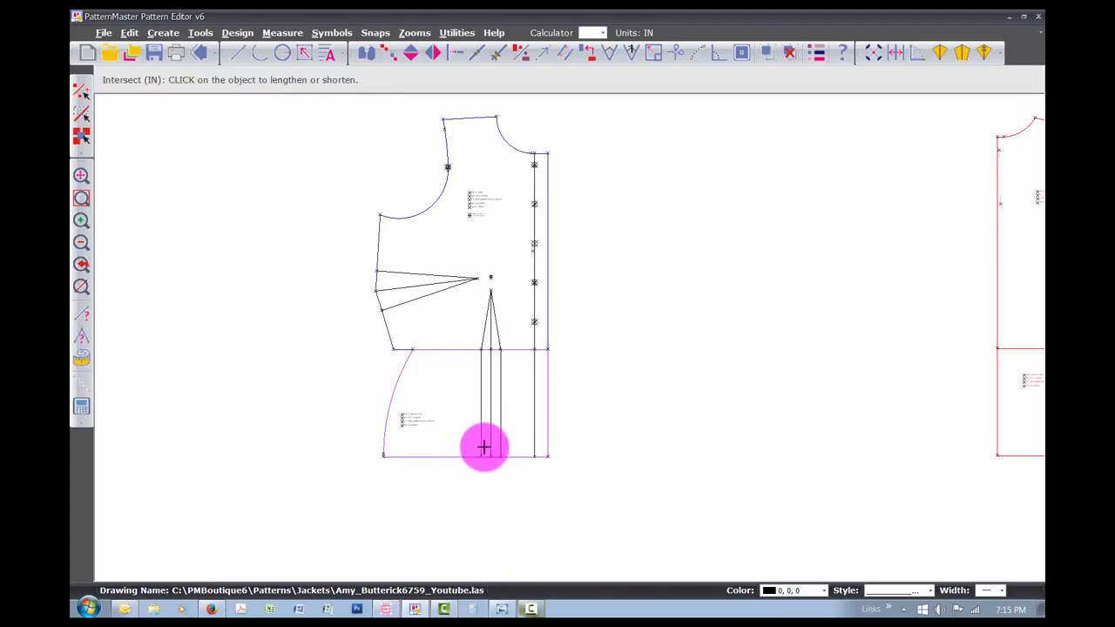
click(480, 446)
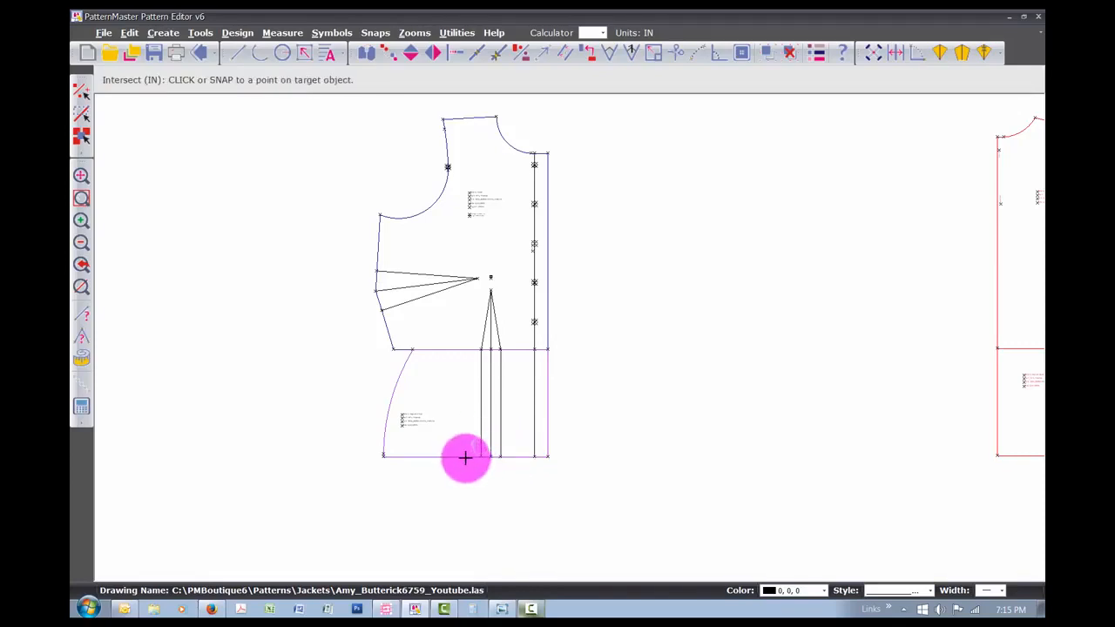
click(463, 456)
key(Escape)
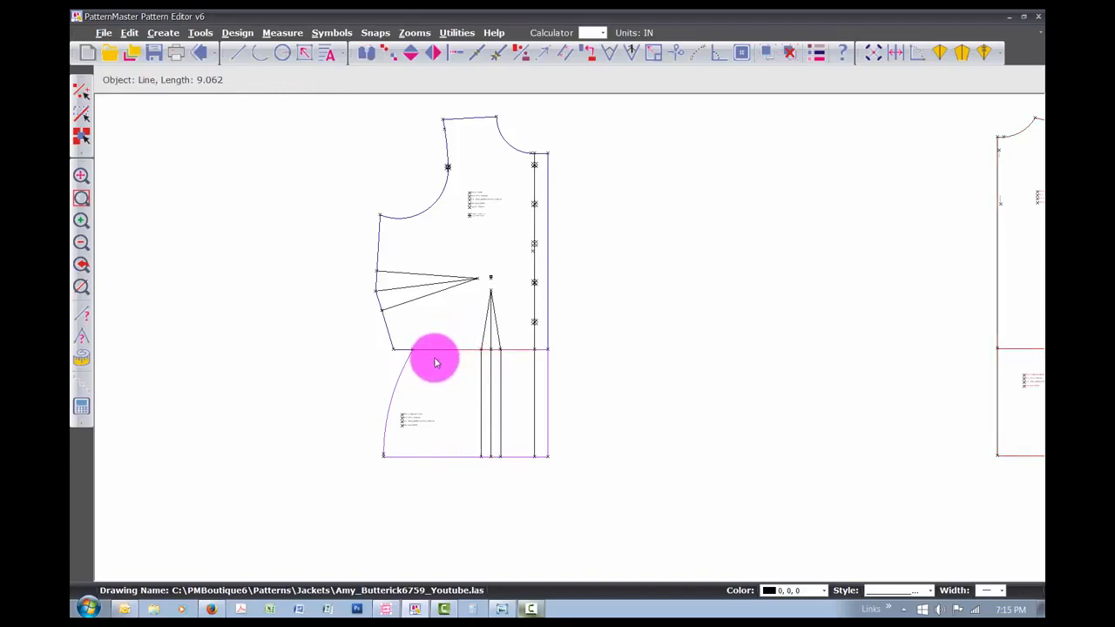
- Break the front waistline at the waist dart's center line with Scissors
key(b)
key(r)
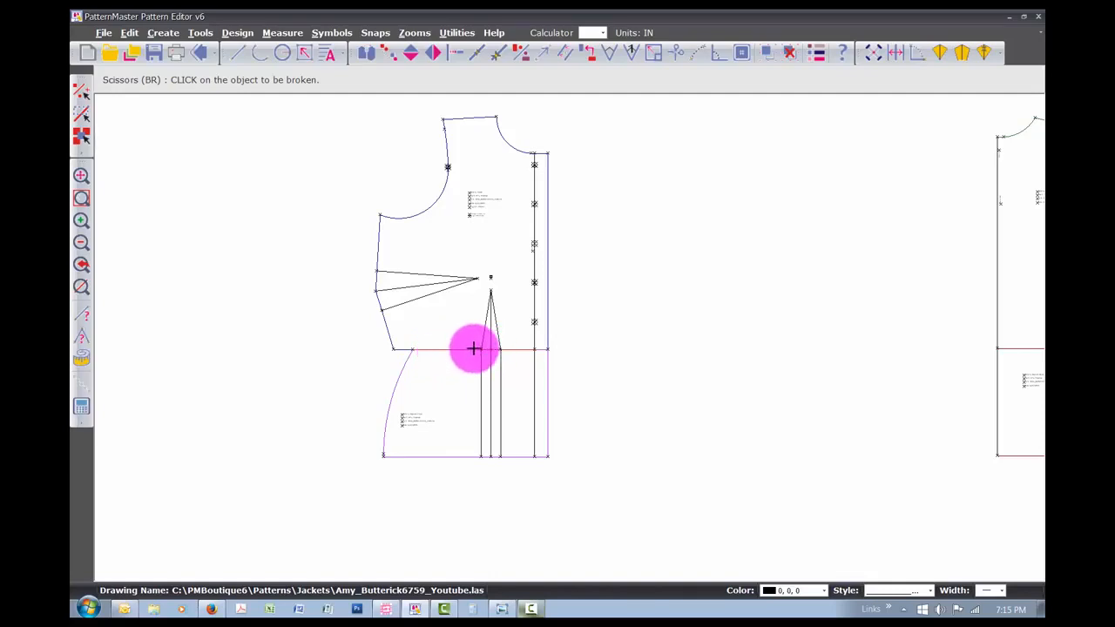
click(471, 348)
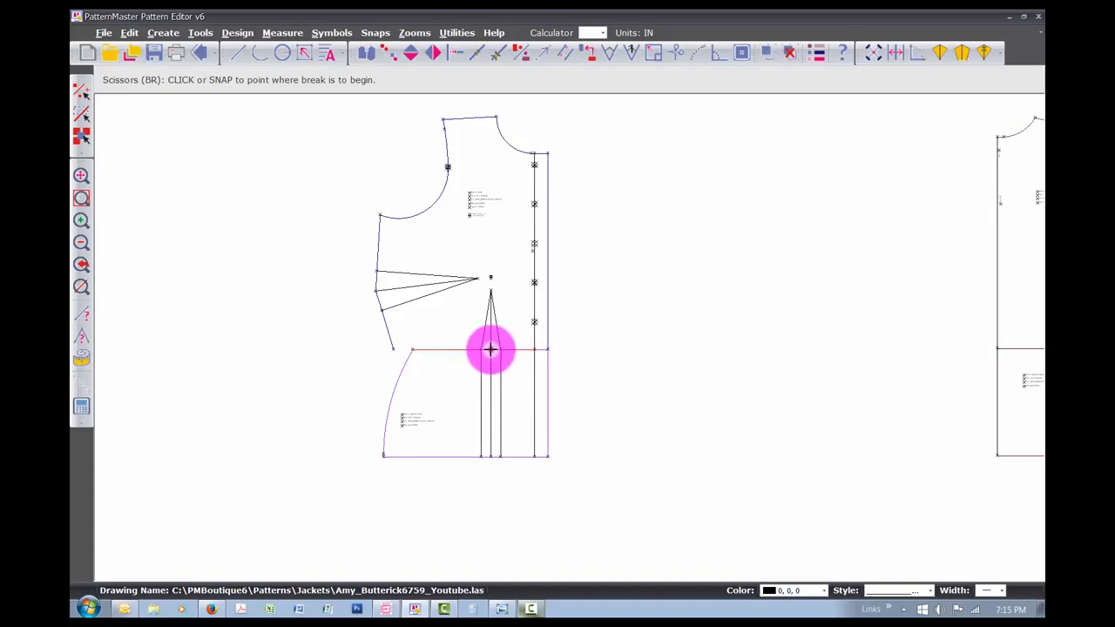
click(490, 349)
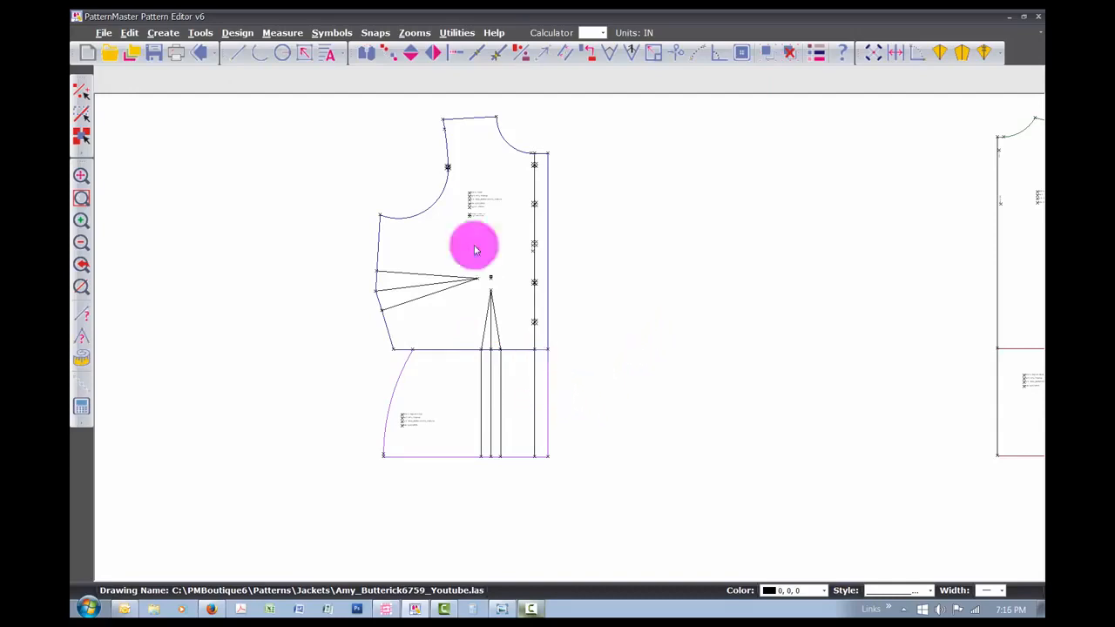
- Copy the front bodice together with the peplum section beside the center front to an empty area on the right
drag(313, 96, 610, 352)
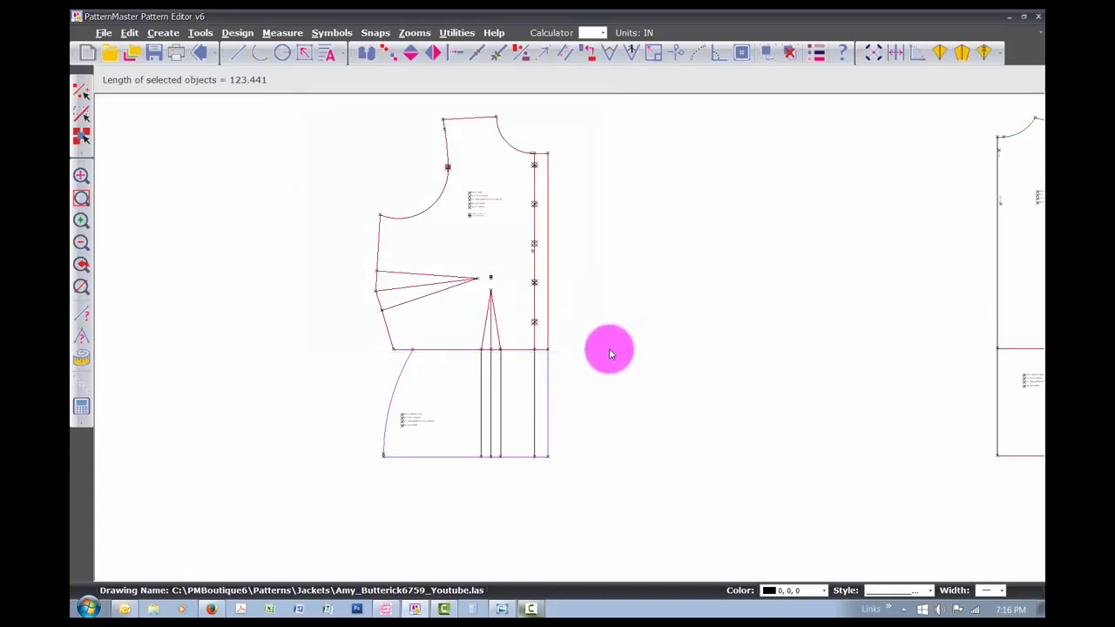
click(459, 350)
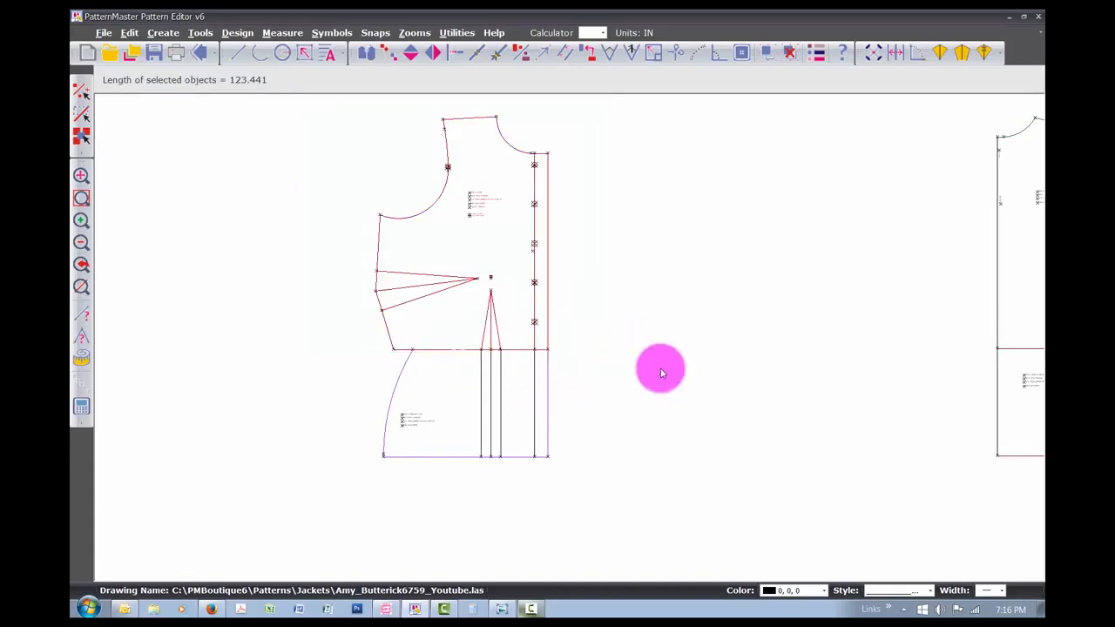
click(455, 350)
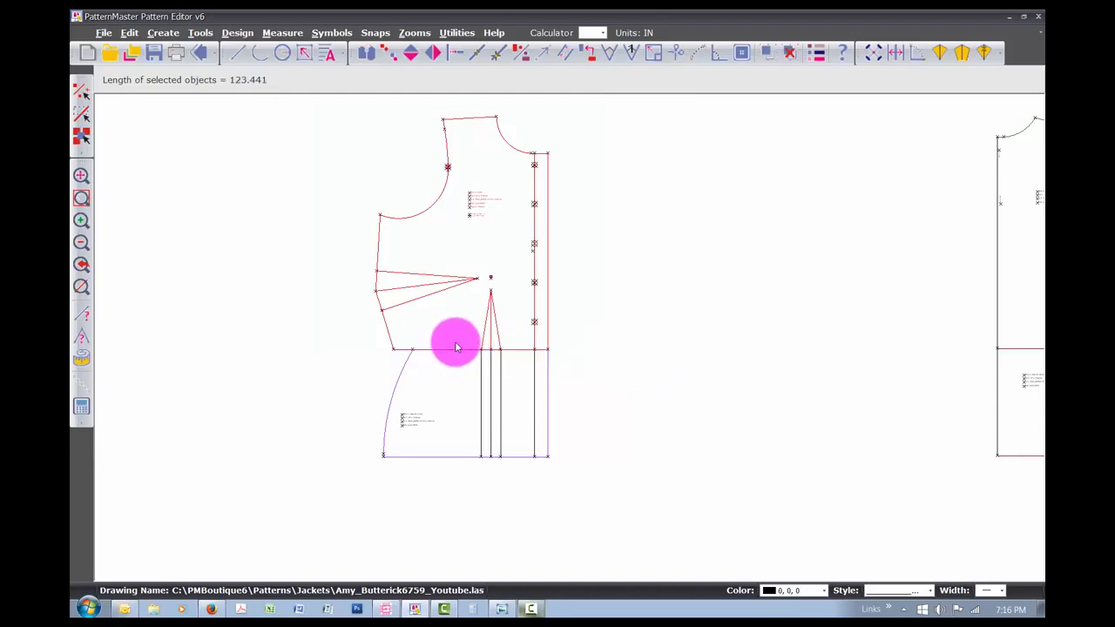
click(455, 348)
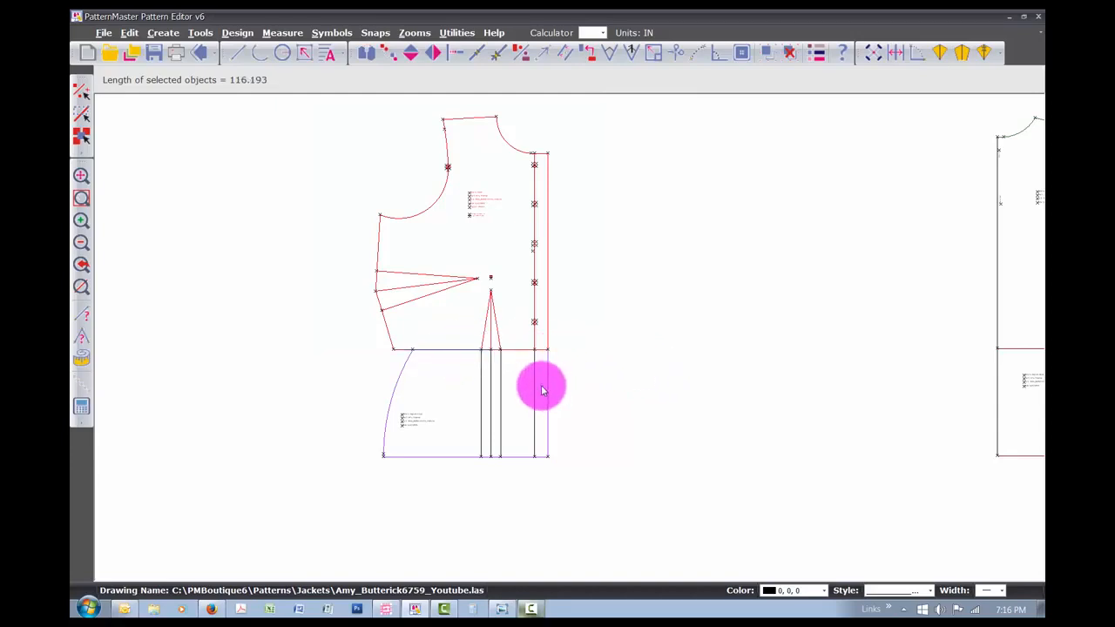
click(547, 386)
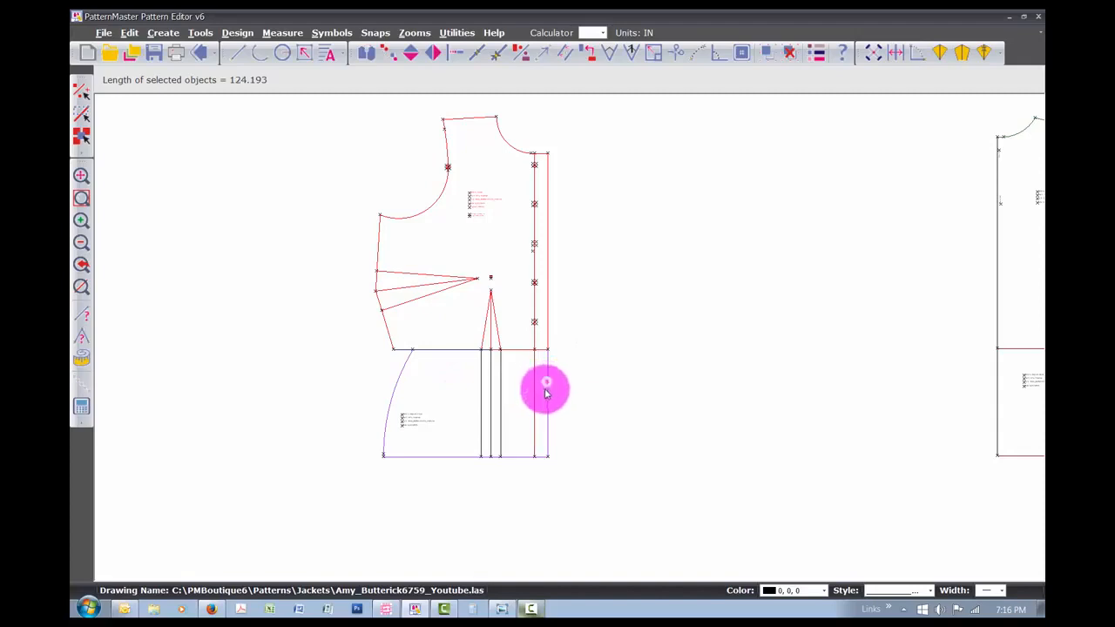
click(495, 391)
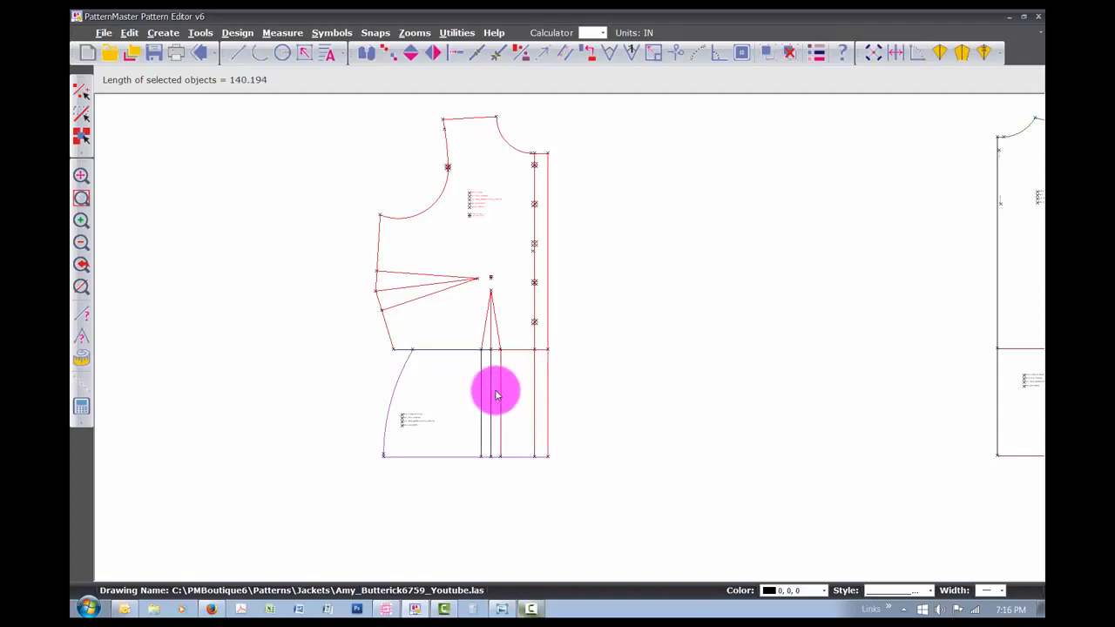
click(509, 459)
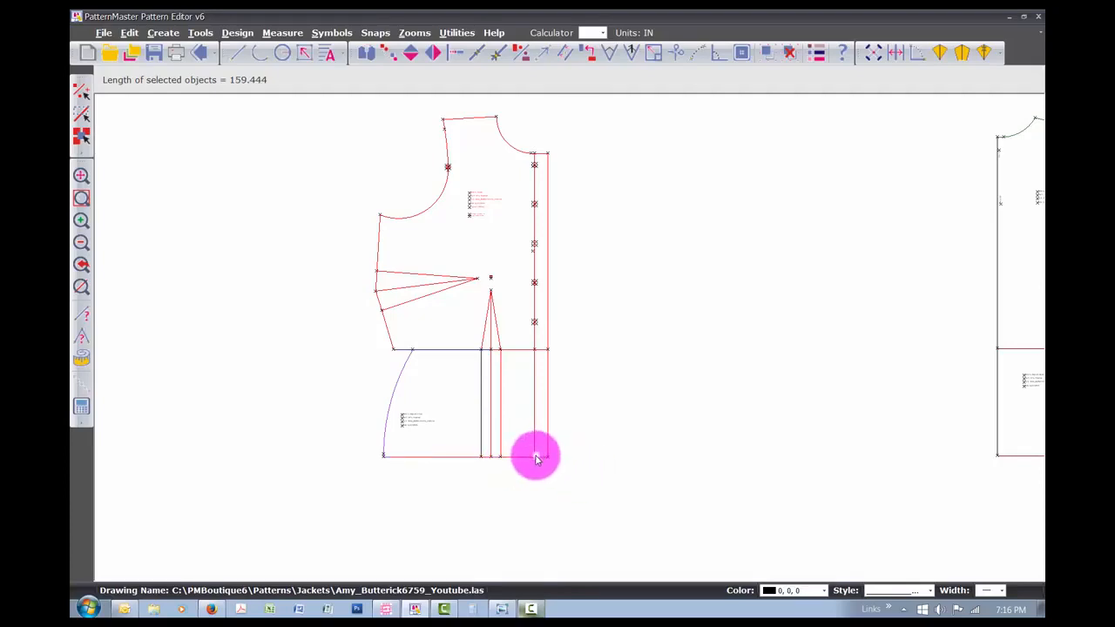
click(547, 461)
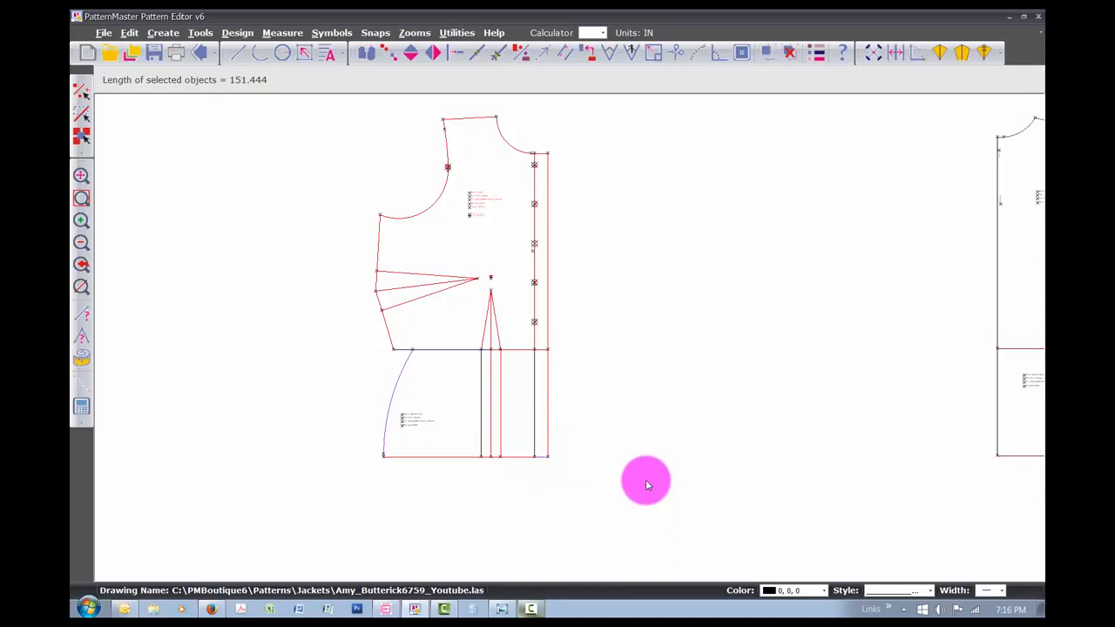
key(c)
key(o)
key(Return)
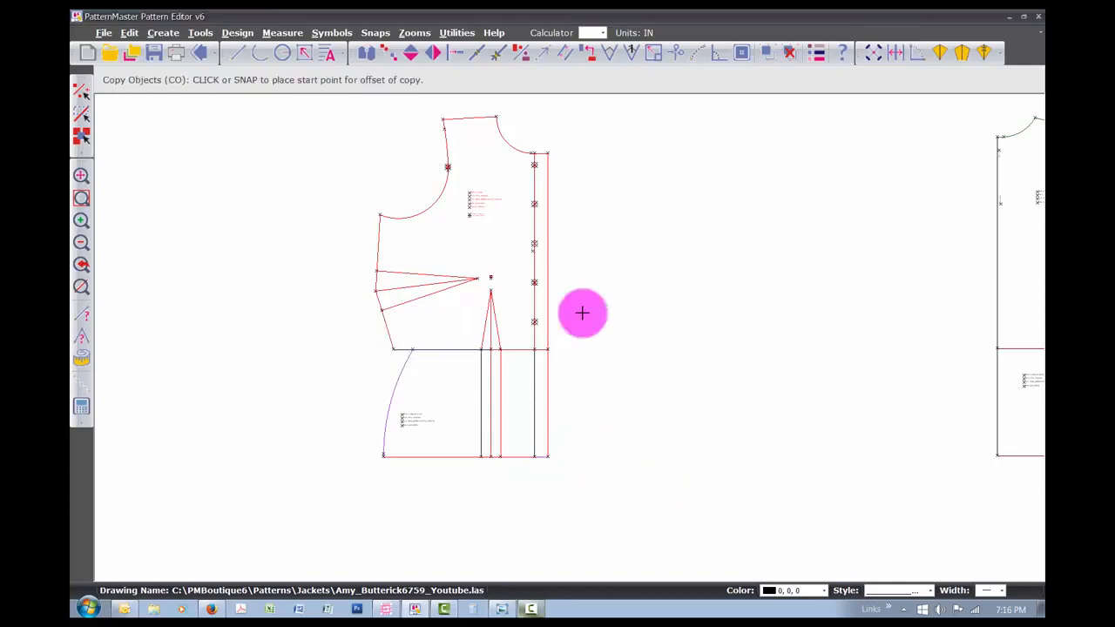
click(460, 252)
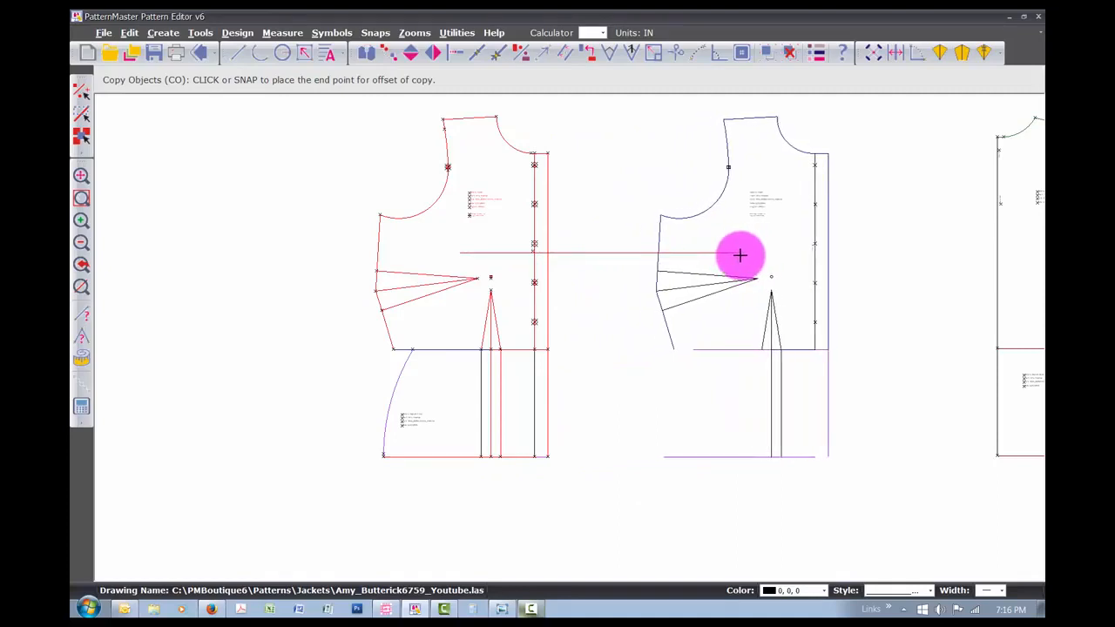
click(740, 254)
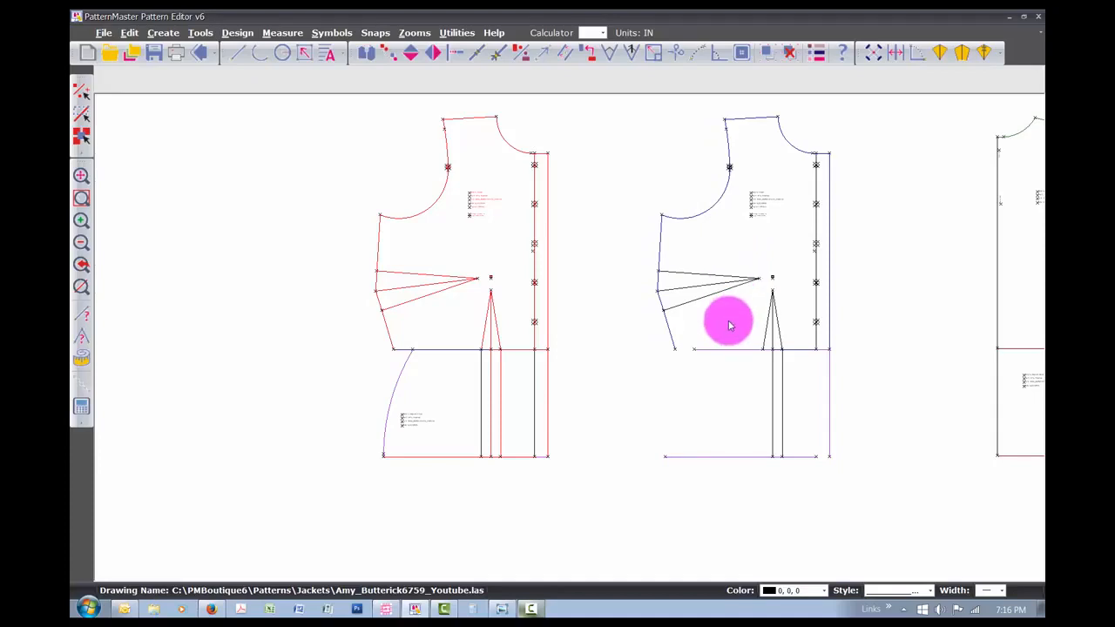
- Extend the copy's waistline out to meet its side seam
key(i)
key(n)
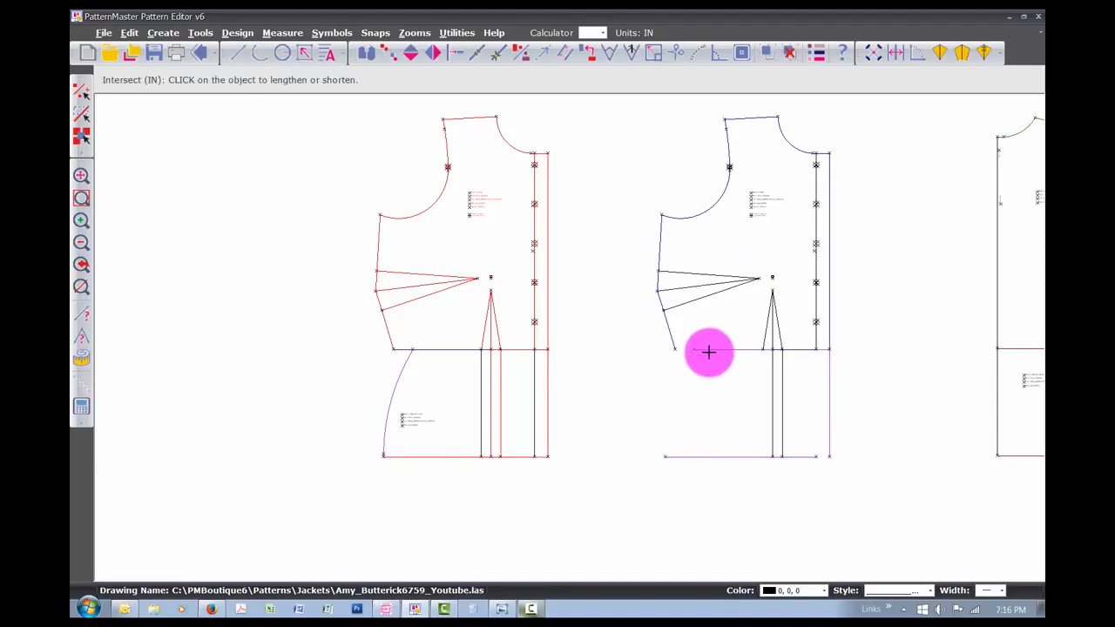
click(701, 349)
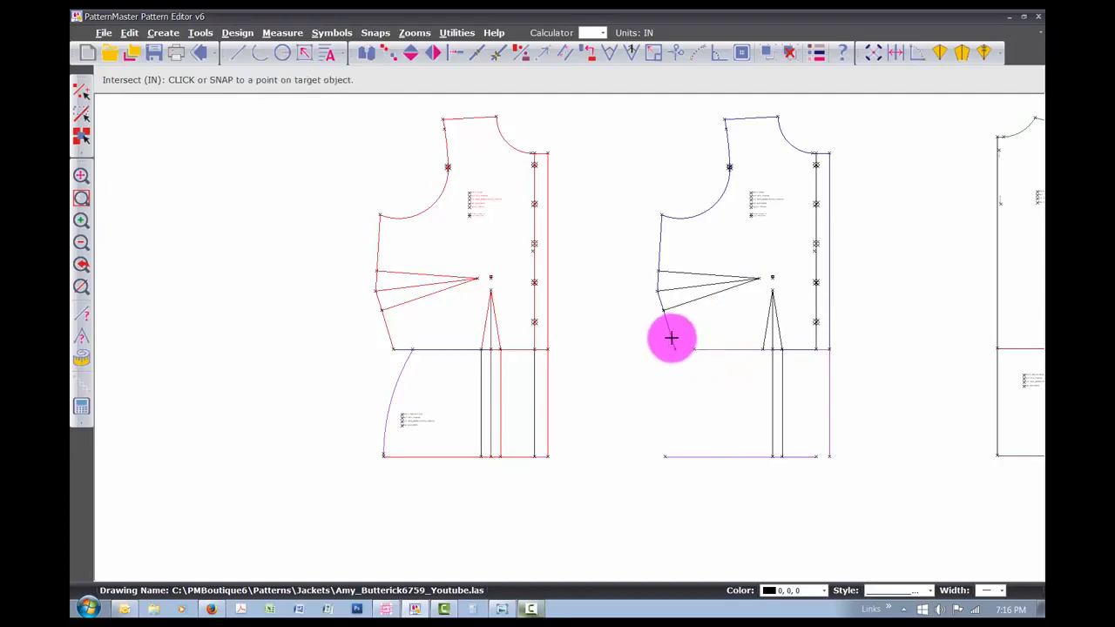
click(738, 332)
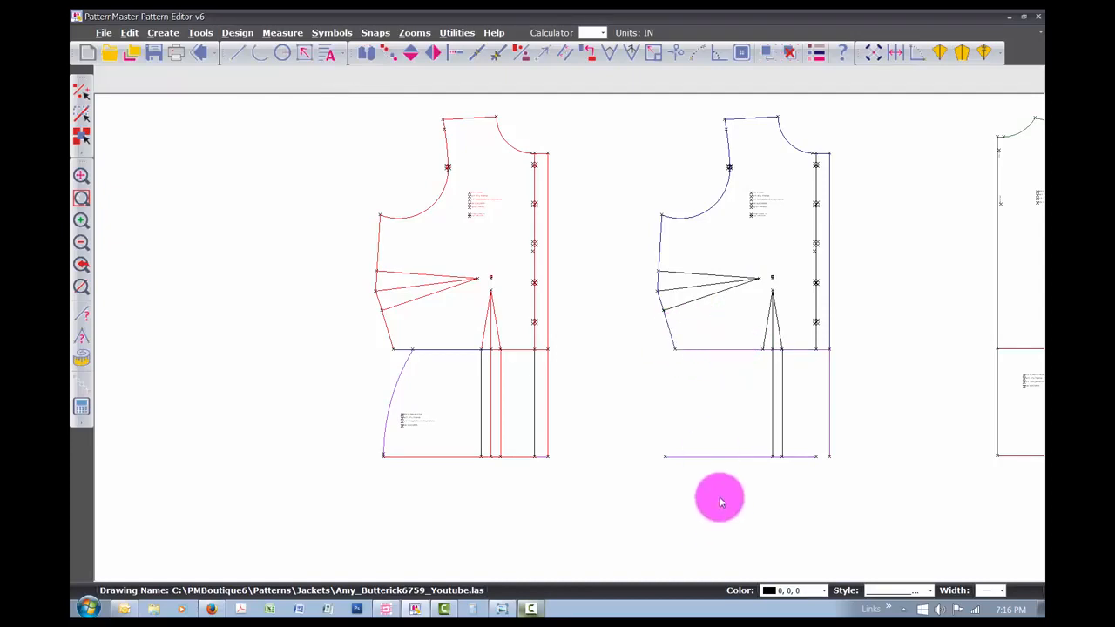
- Trim the copy's peplum hem and vertical lines so the panel runs from the dart line to the center front
key(i)
key(n)
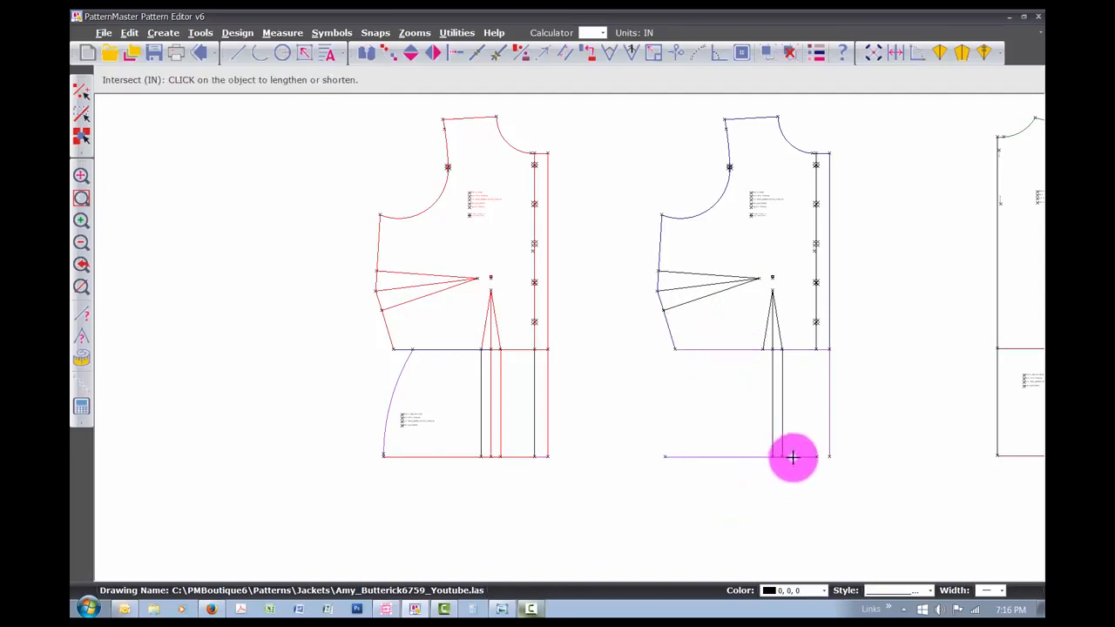
click(793, 456)
click(828, 450)
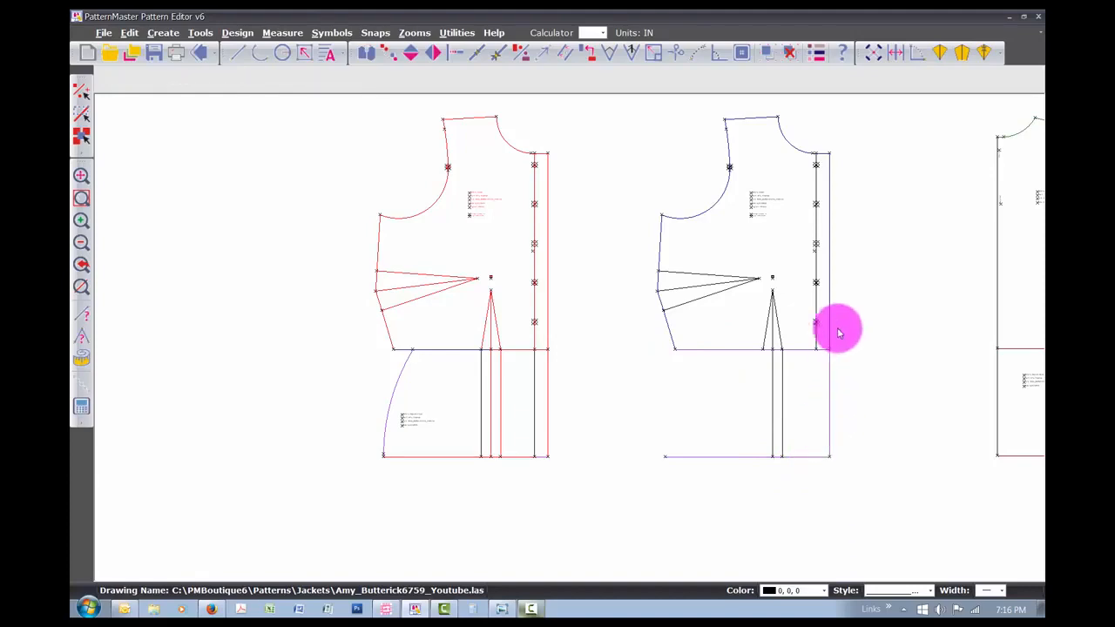
click(816, 340)
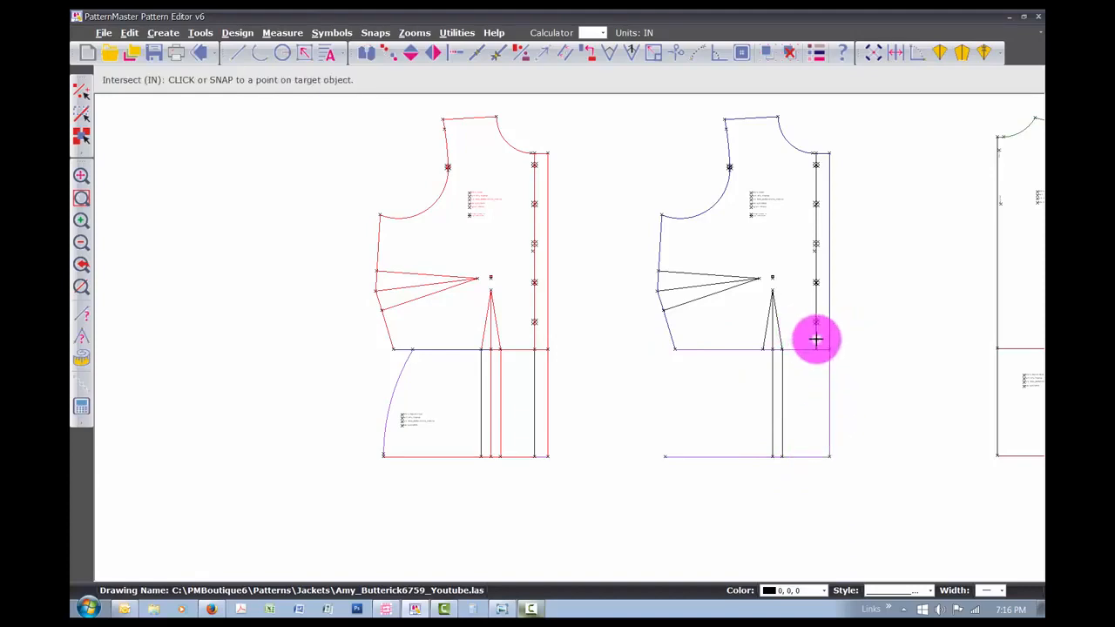
click(821, 457)
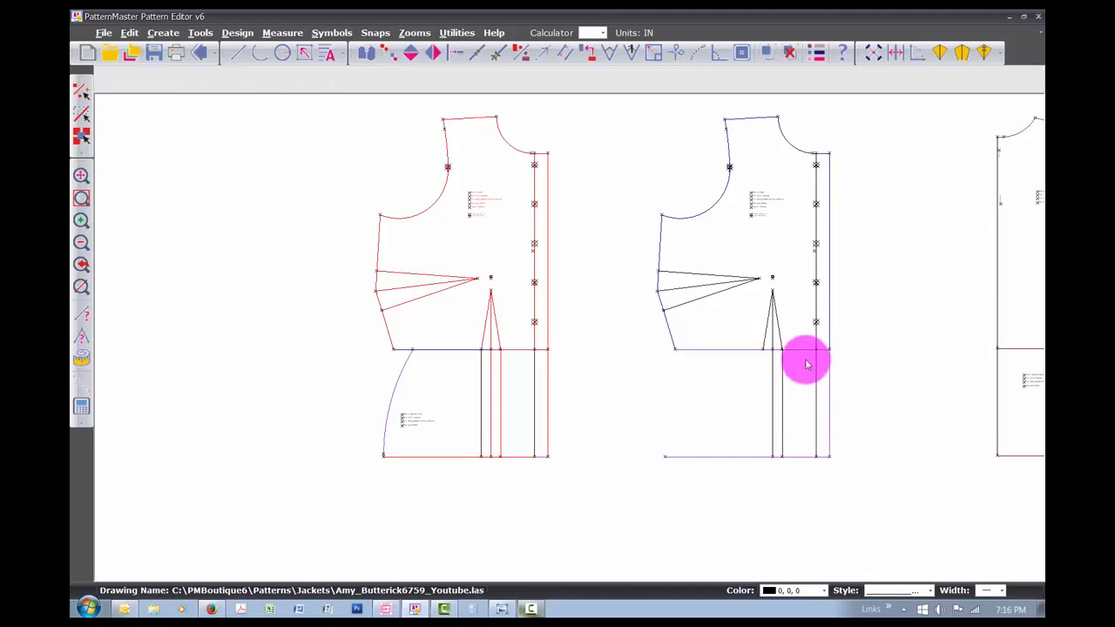
click(780, 364)
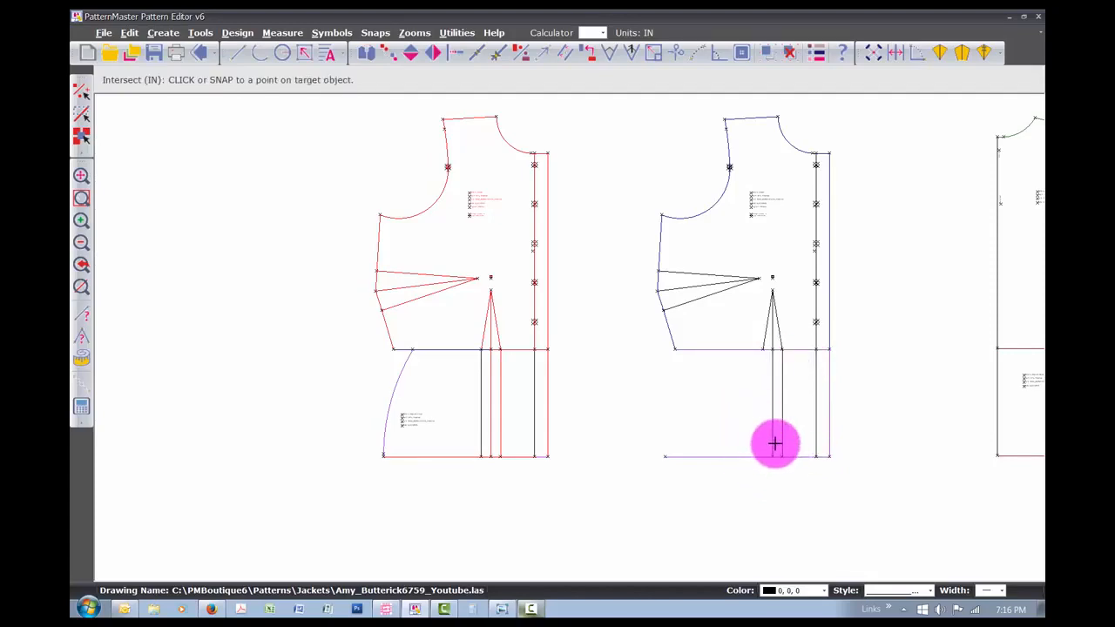
click(685, 454)
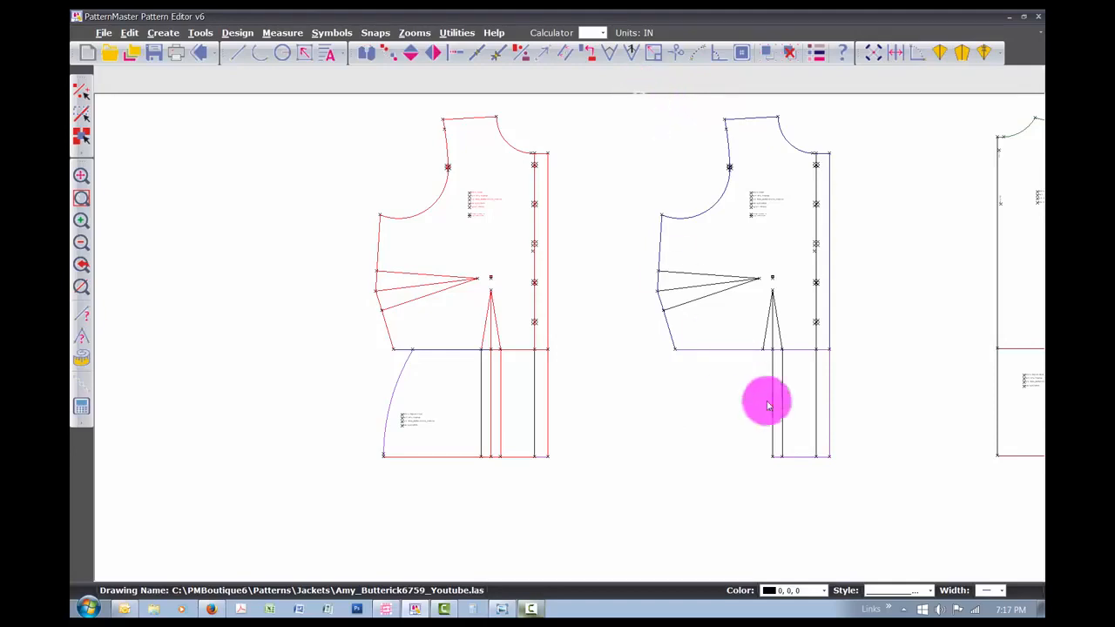
- Select the copied front panel's bodice outline and dart lines and change their line style to dashed
drag(767, 405, 899, 492)
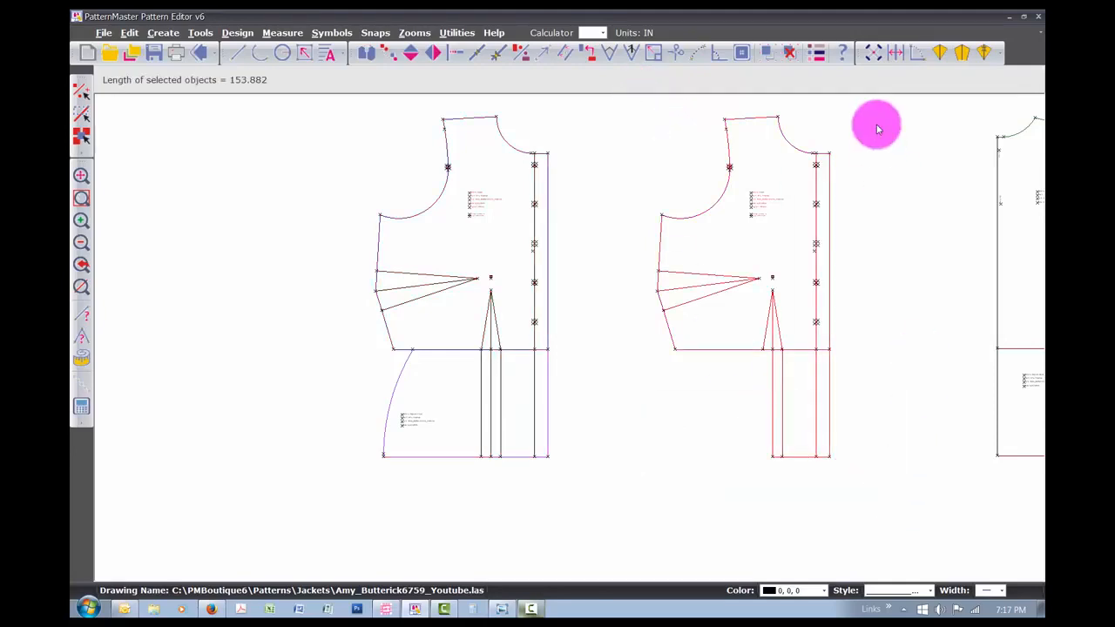
click(707, 293)
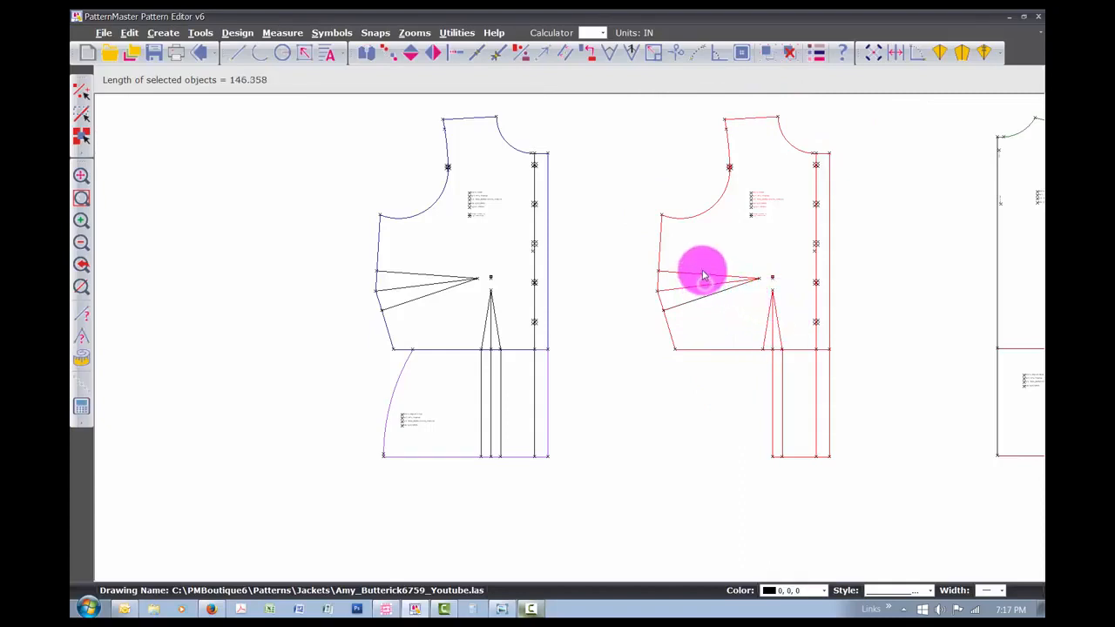
click(700, 276)
click(739, 198)
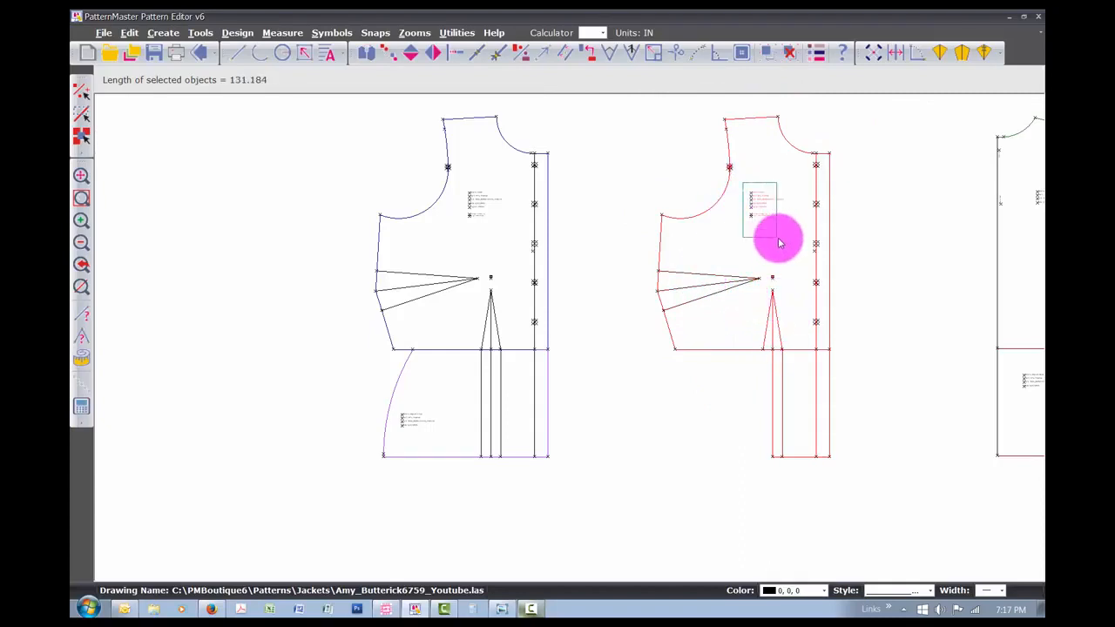
click(773, 329)
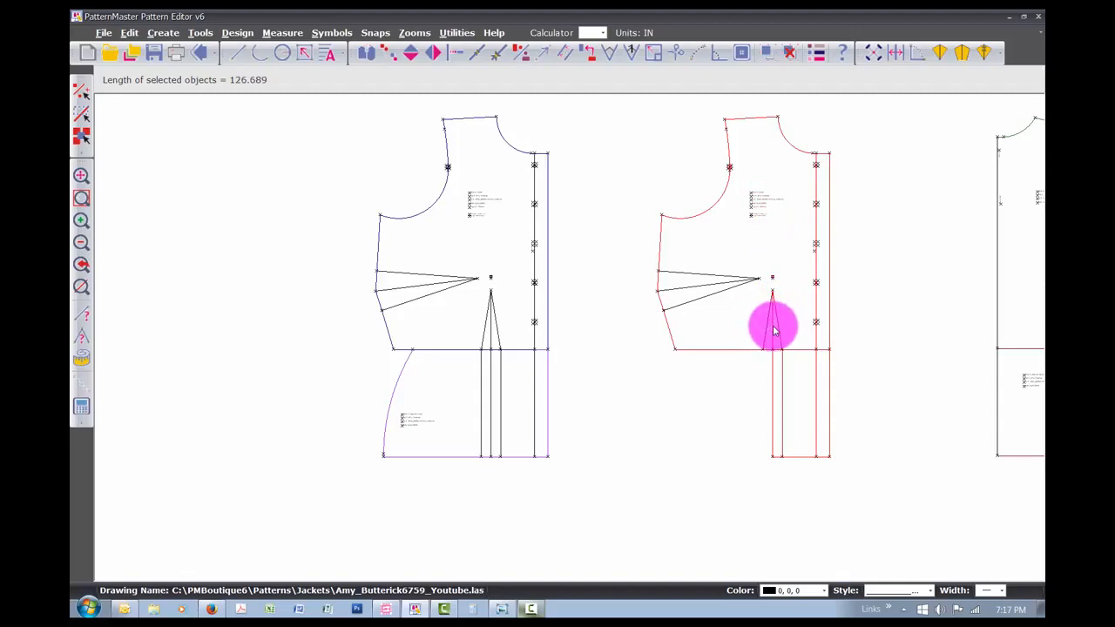
click(776, 334)
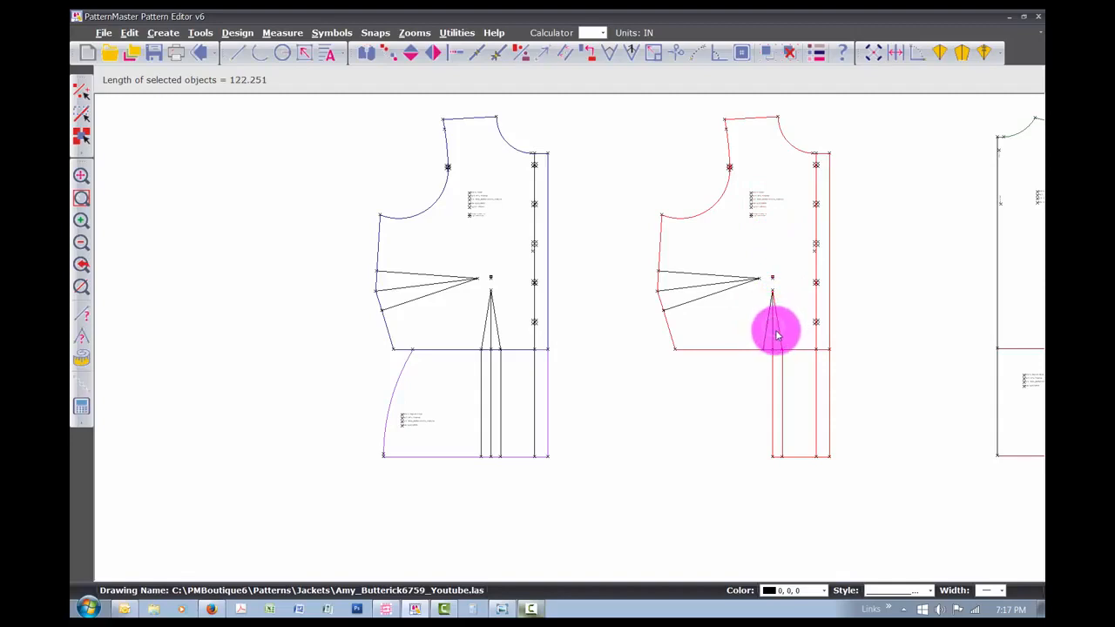
click(782, 378)
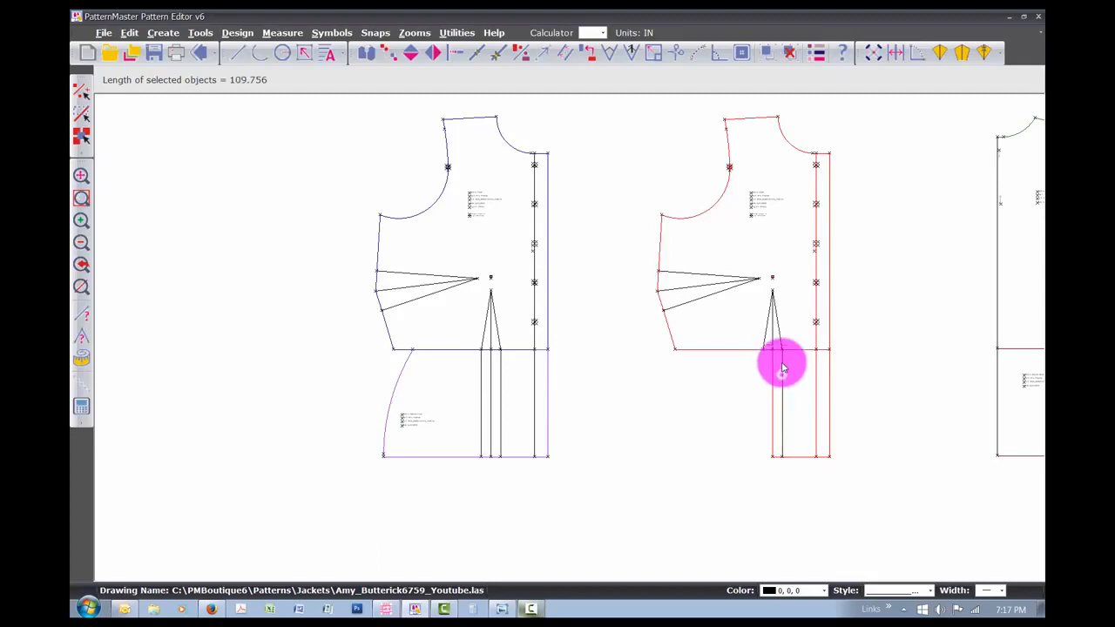
click(780, 358)
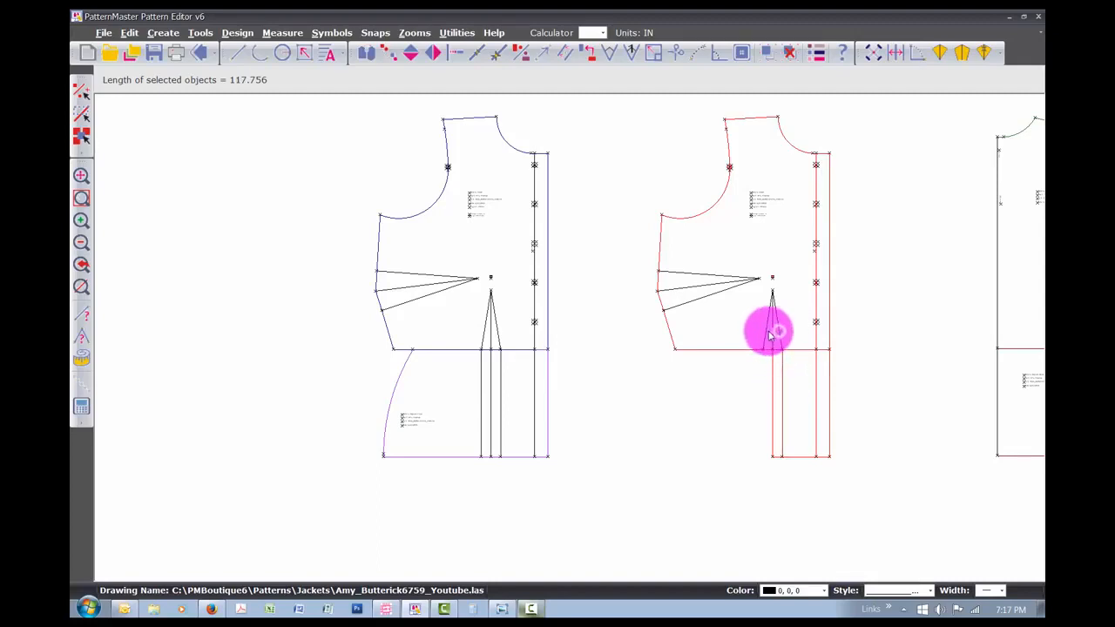
click(772, 327)
click(719, 302)
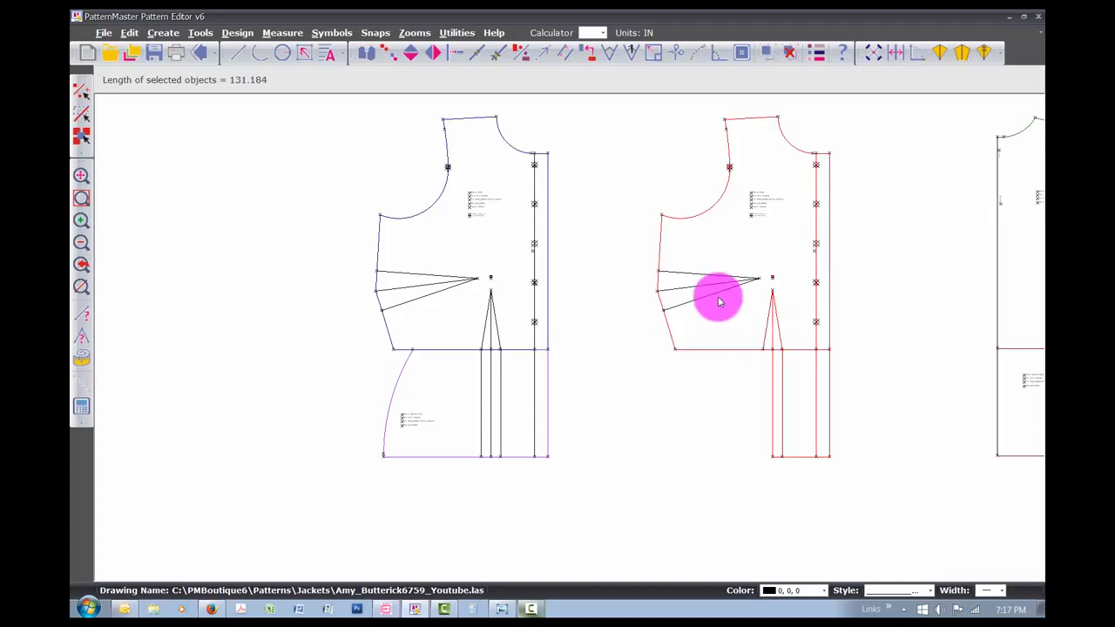
click(704, 280)
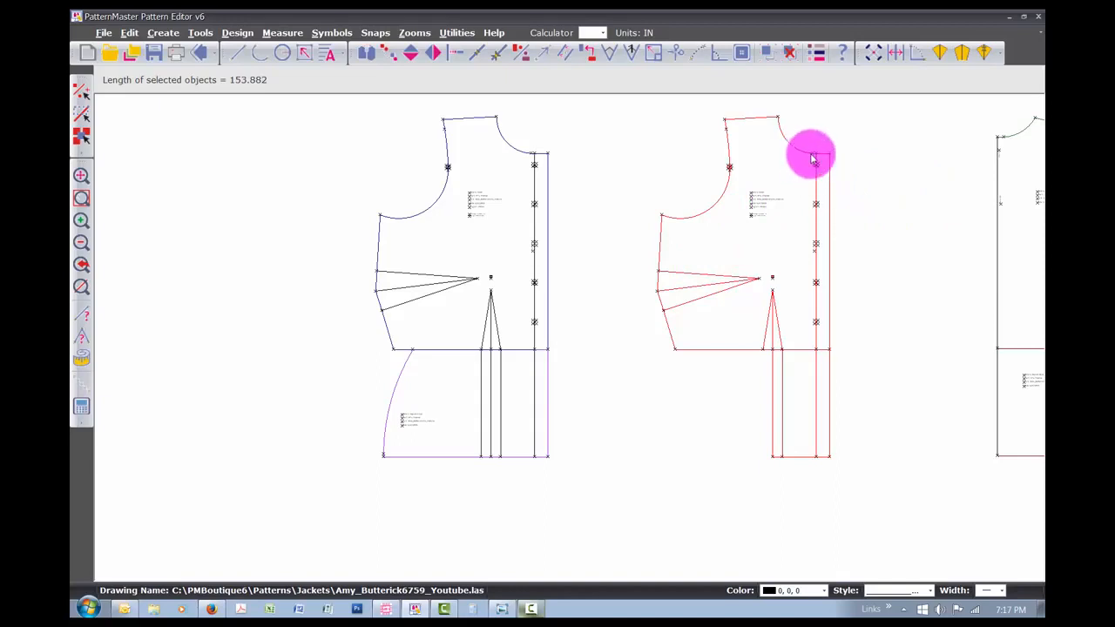
drag(810, 157, 822, 459)
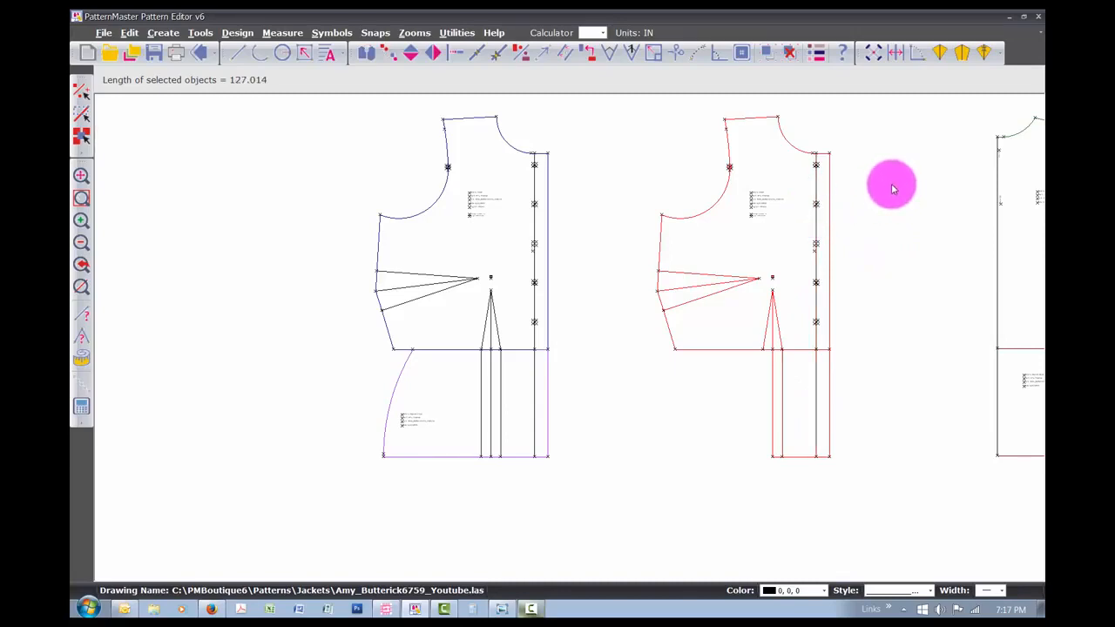
click(771, 371)
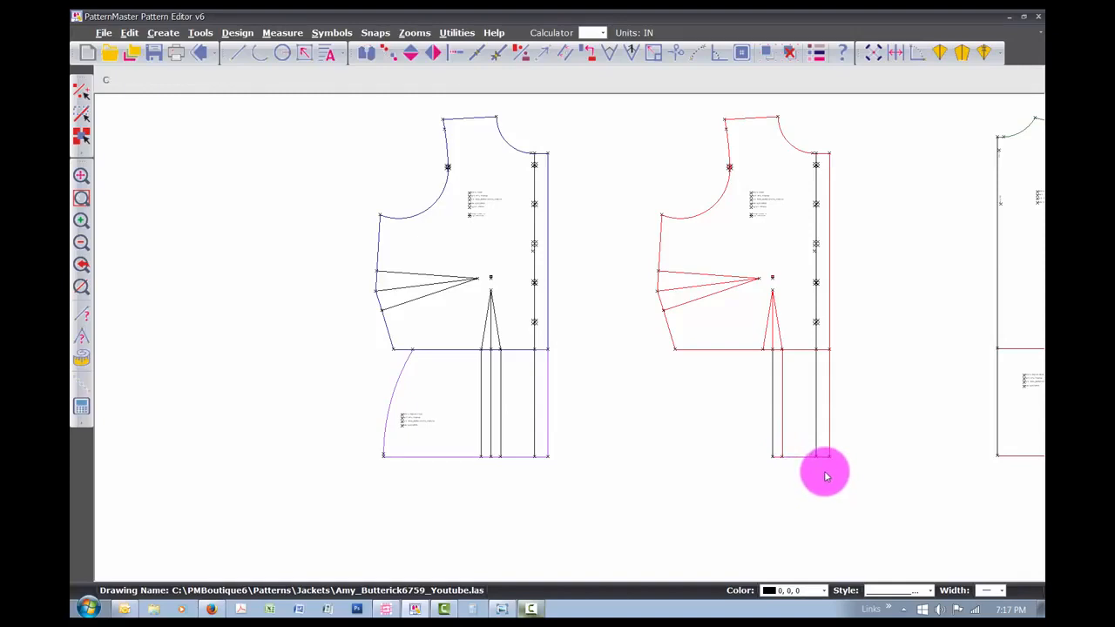
key(p)
click(523, 411)
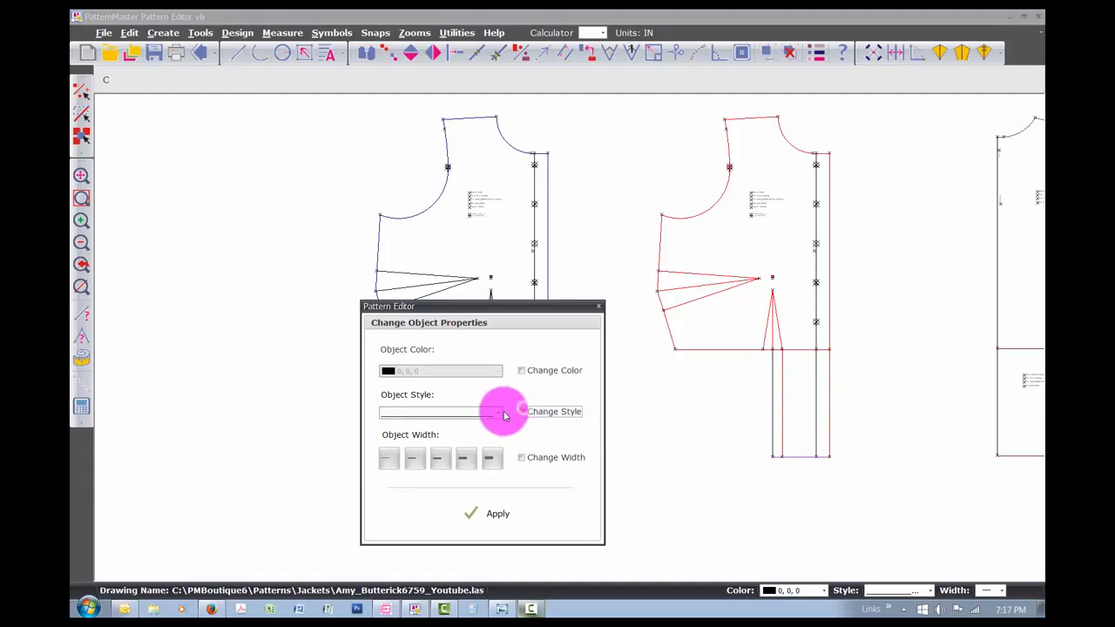
click(502, 415)
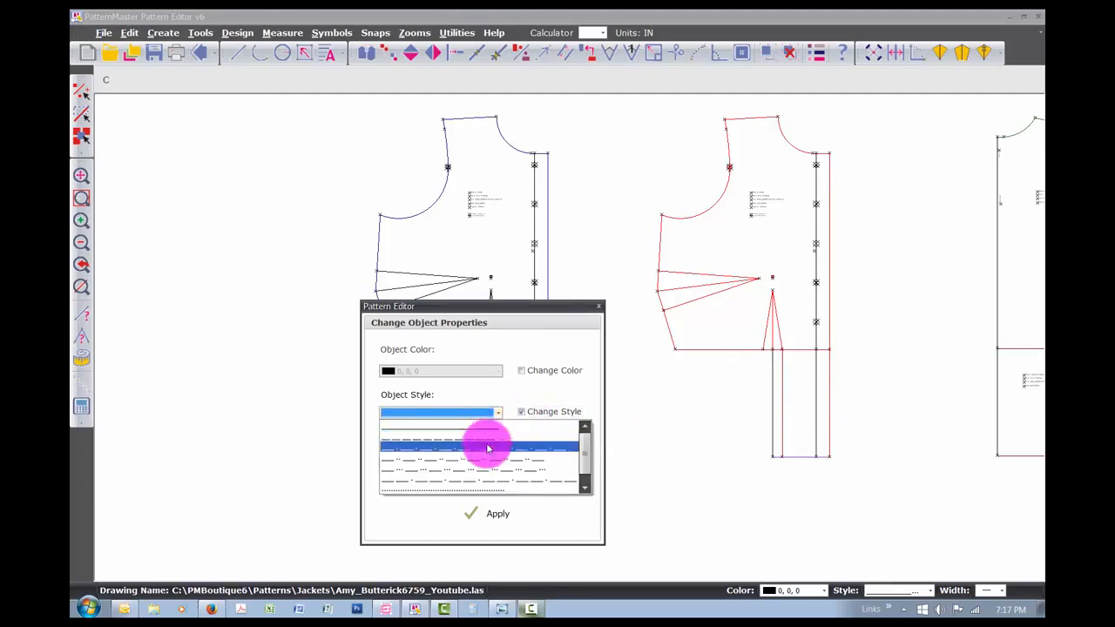
click(490, 438)
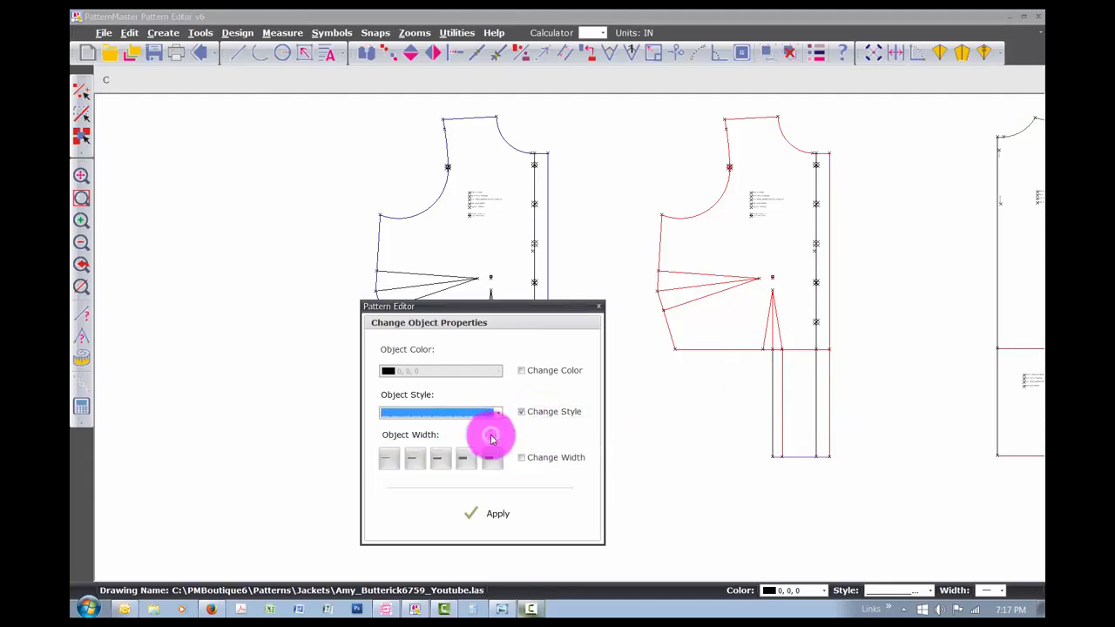
click(490, 513)
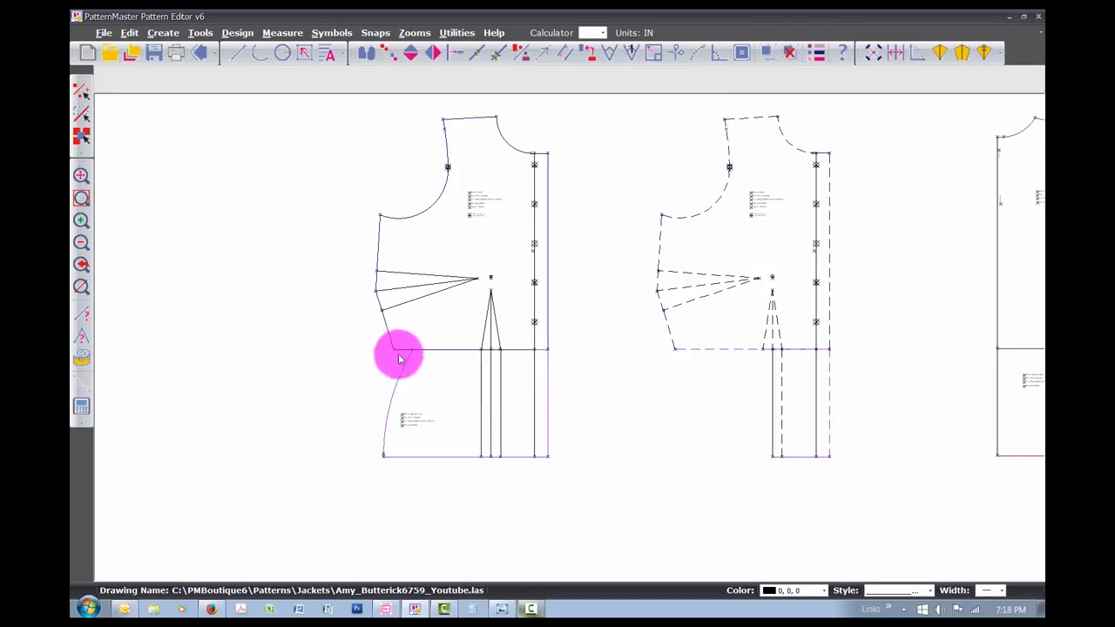
drag(386, 345, 493, 490)
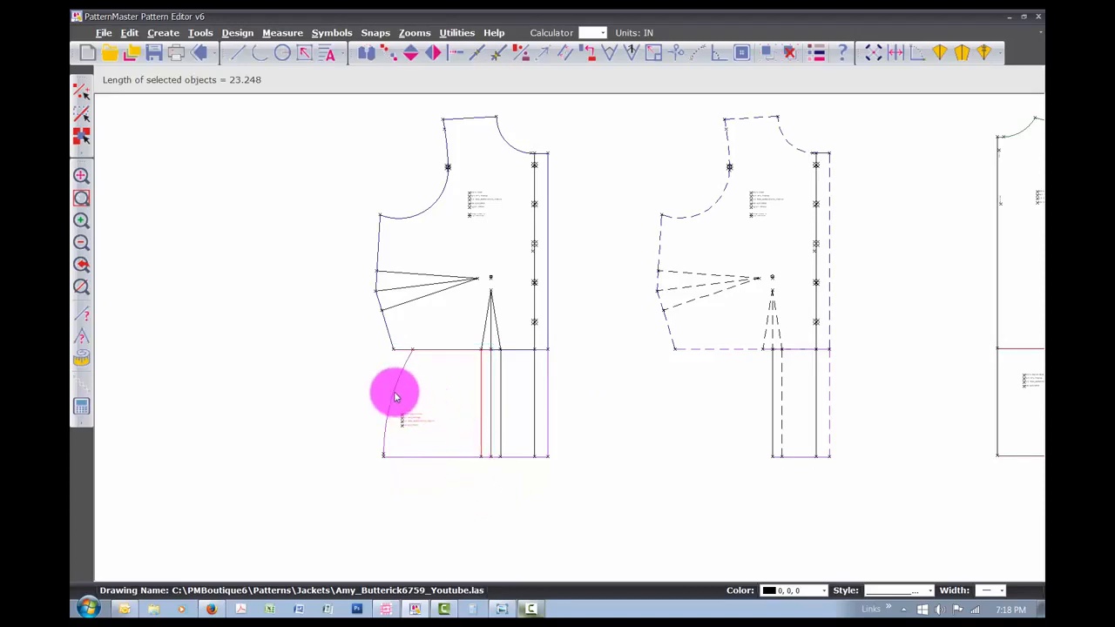
click(388, 444)
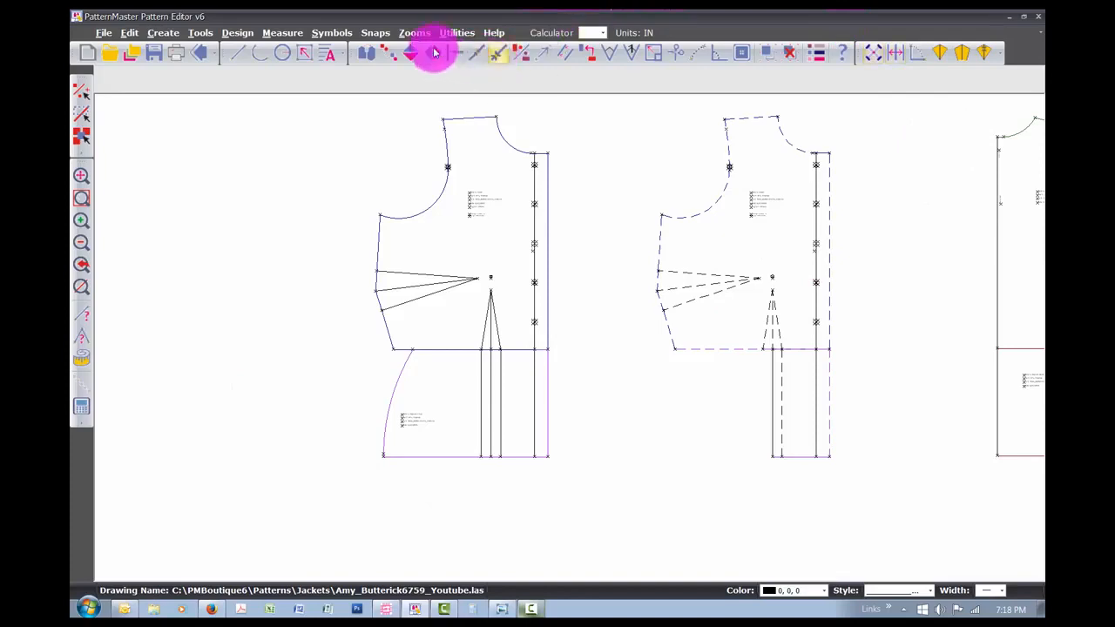
click(388, 51)
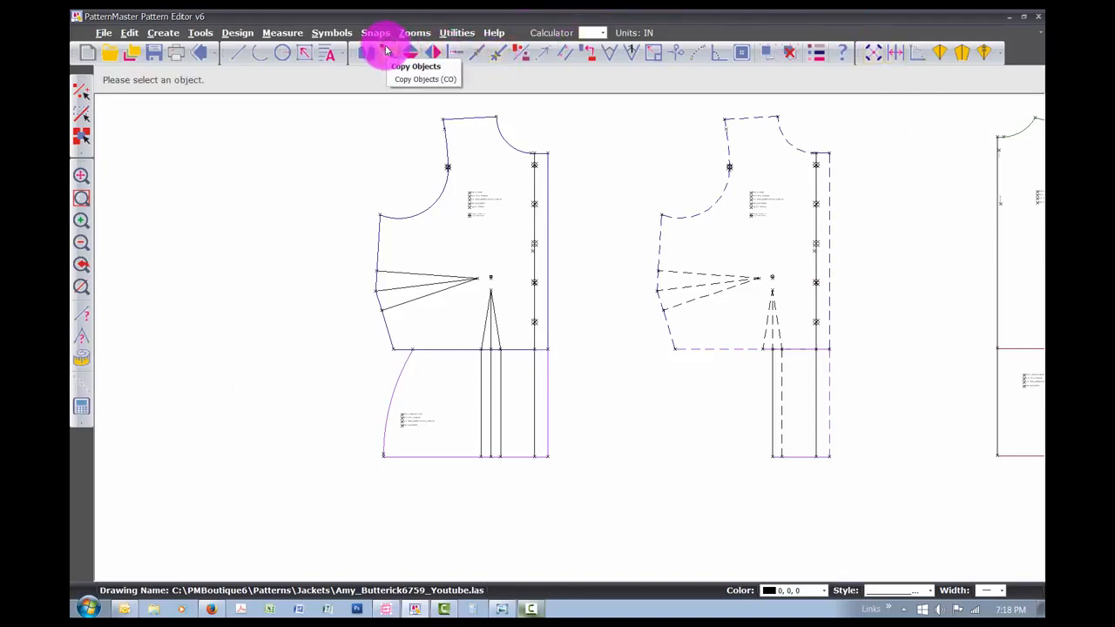
drag(368, 343, 488, 520)
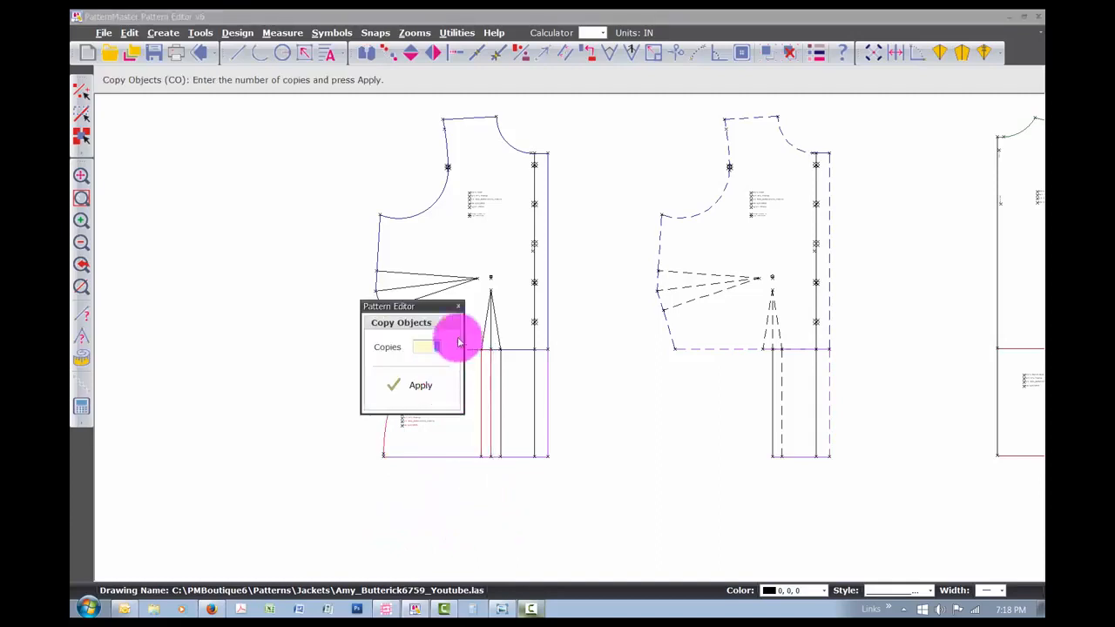
click(454, 307)
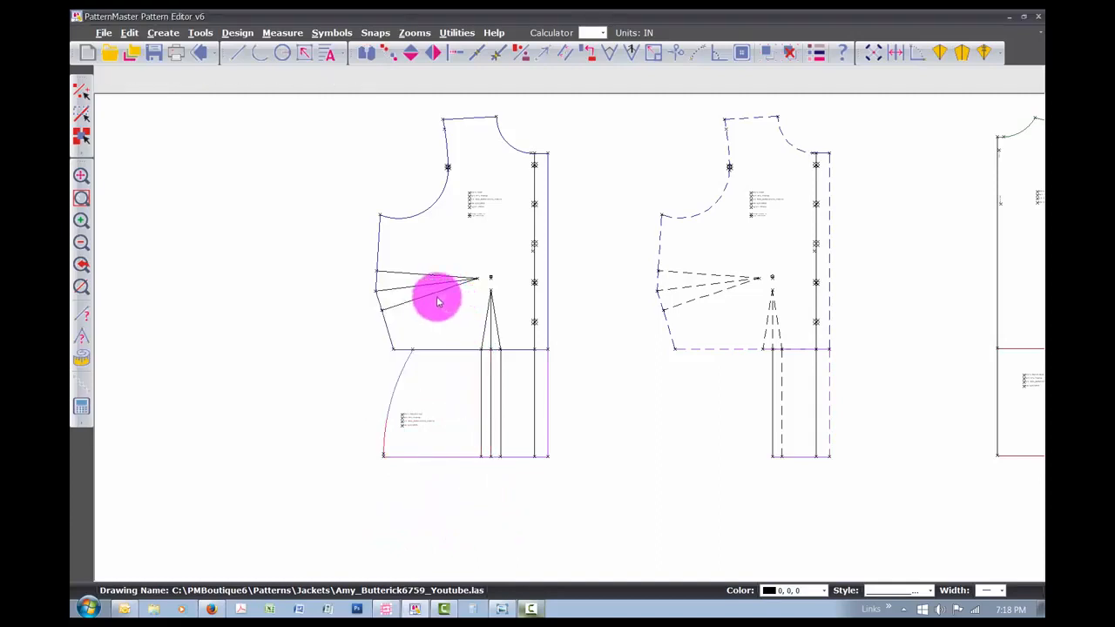
- Copy the side peplum section of the original front to an empty area below, between the two patterns
drag(386, 347, 492, 497)
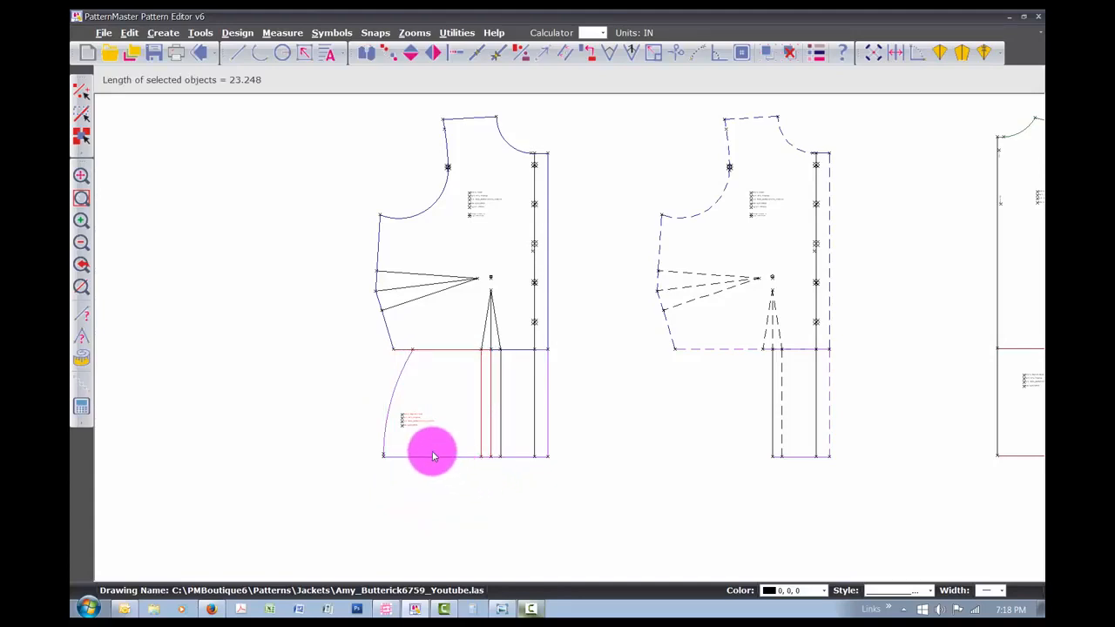
click(387, 420)
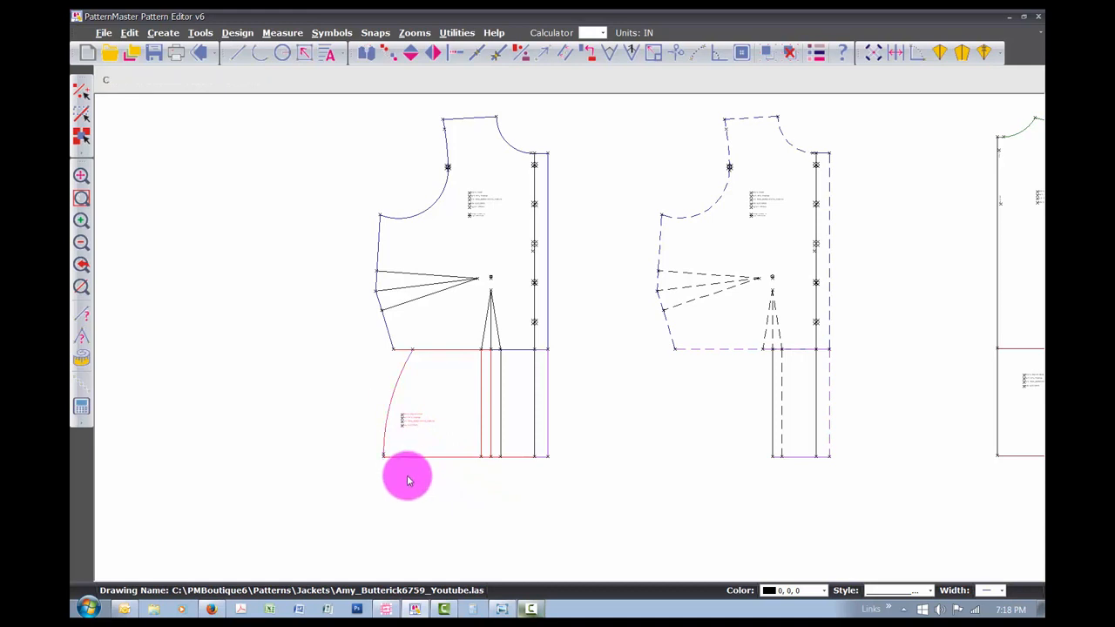
key(c)
key(o)
key(Return)
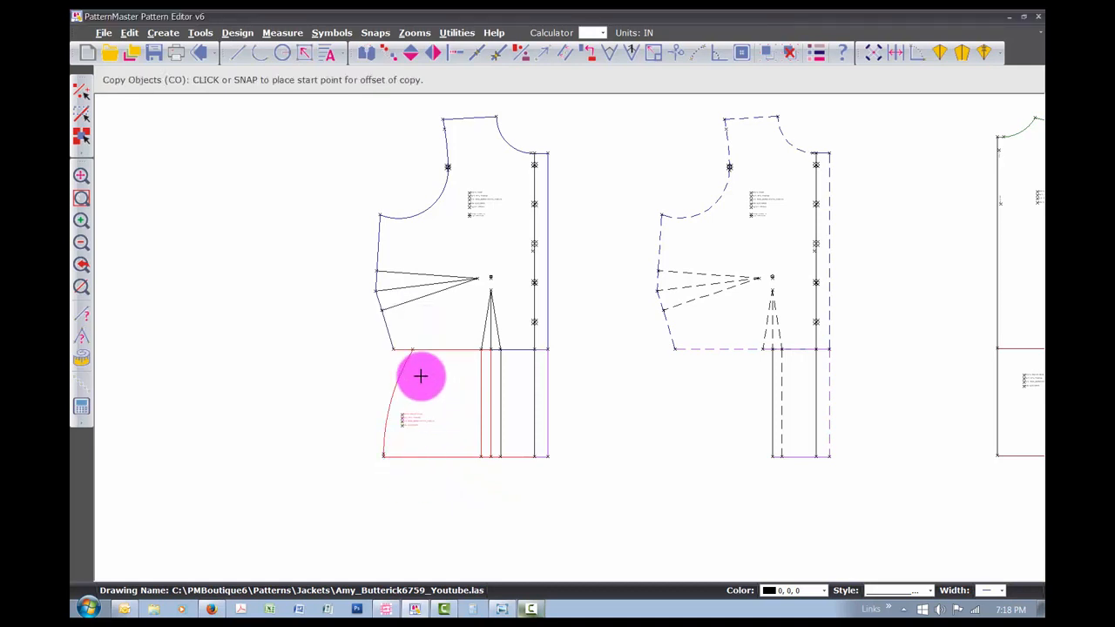
click(420, 377)
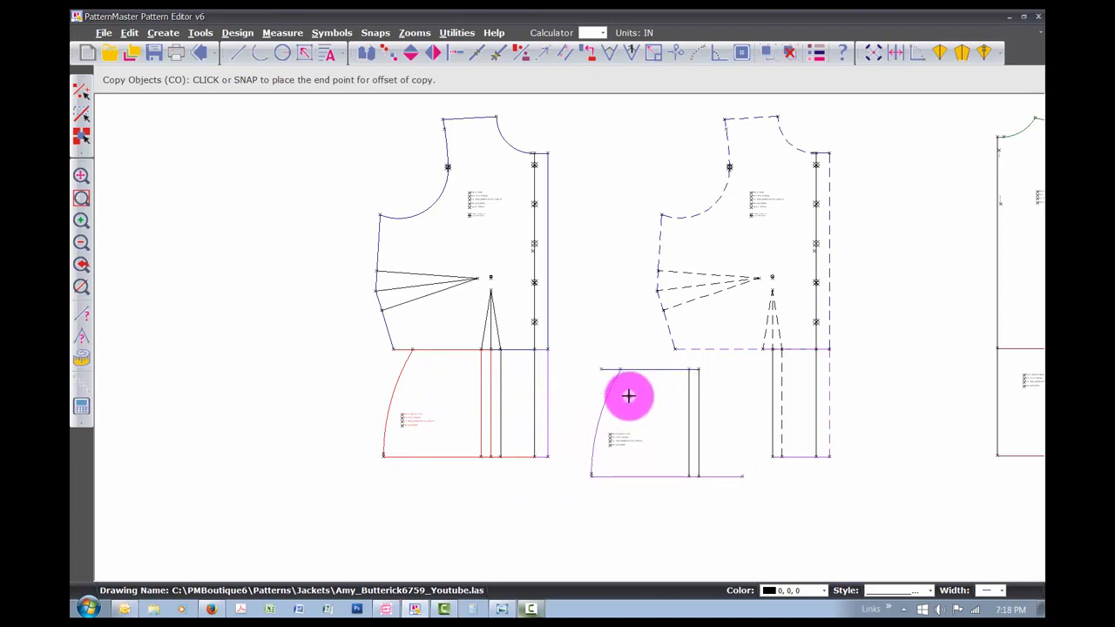
click(629, 396)
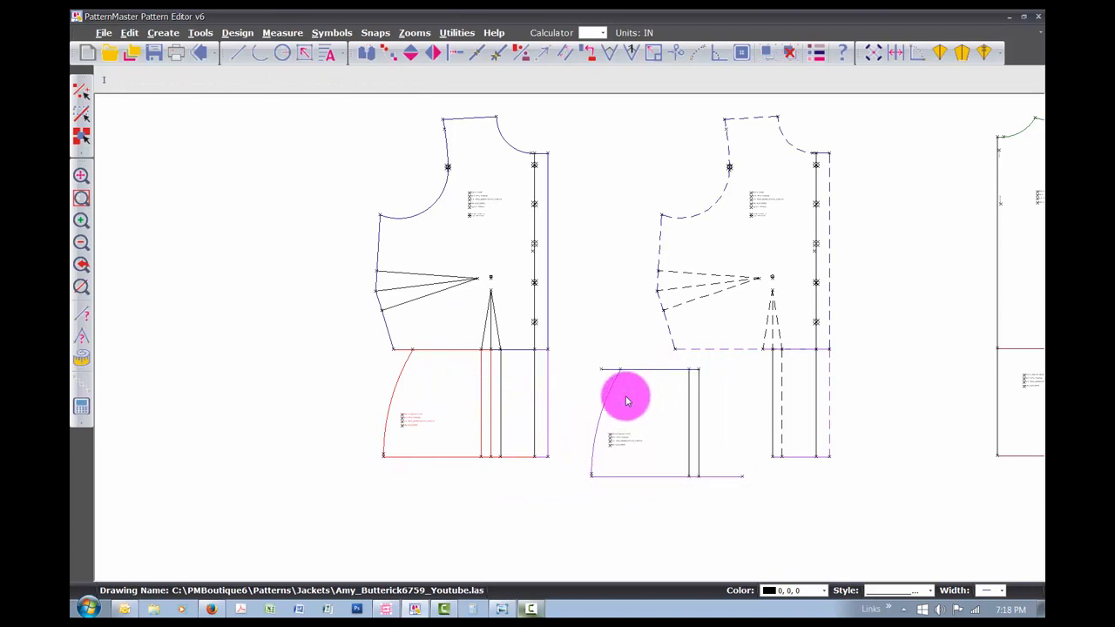
- Intersect the copied peplum's waistline with its side curve and its hem with its vertical edge
key(n)
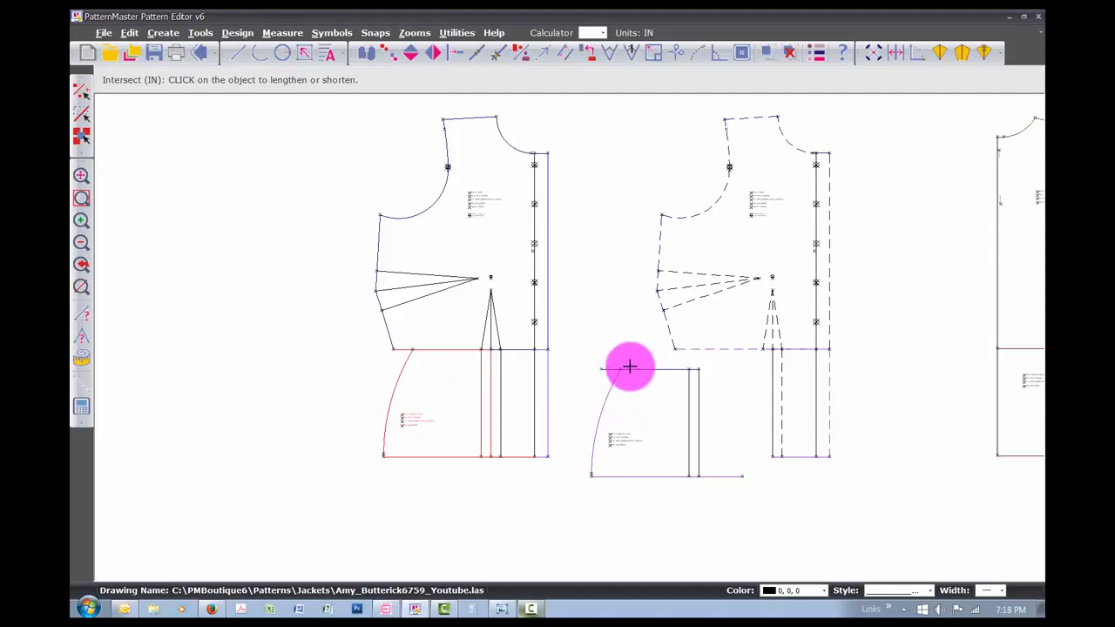
click(627, 371)
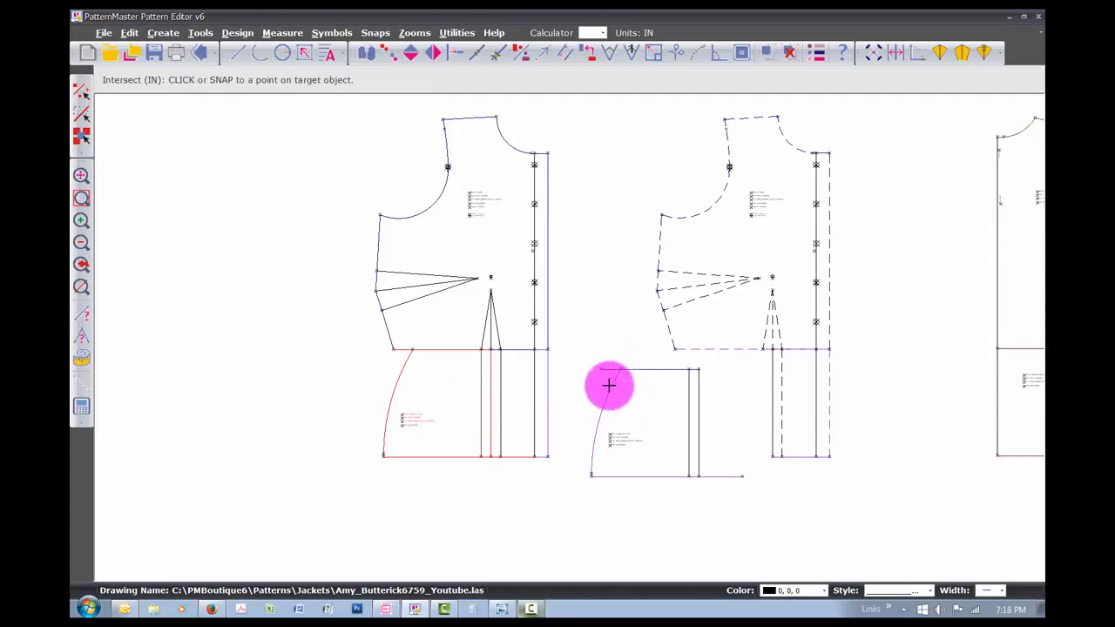
click(609, 384)
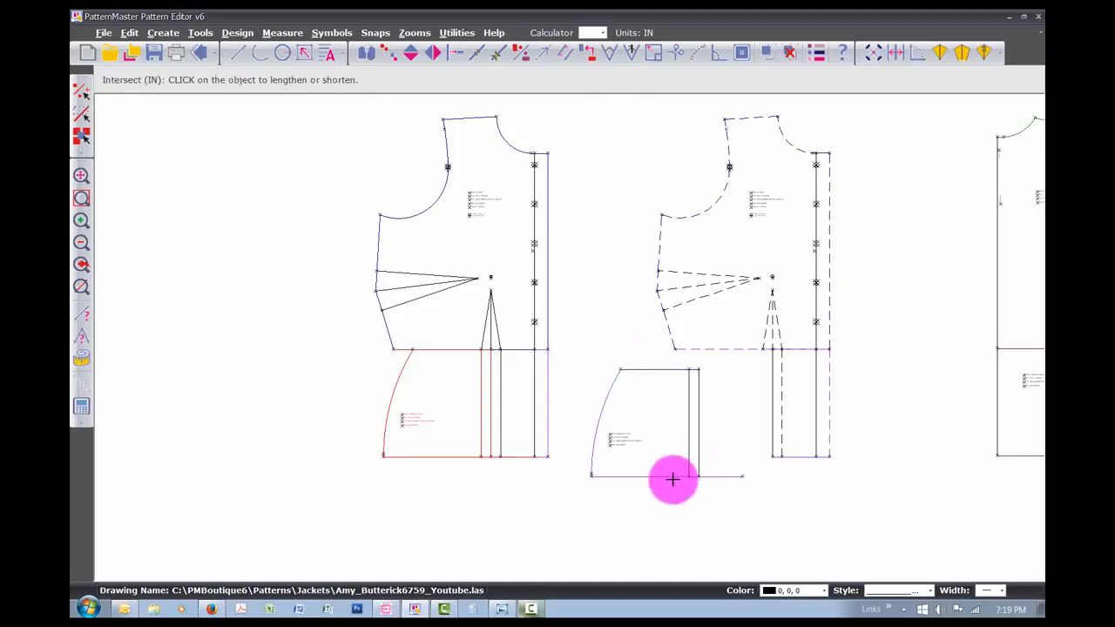
click(712, 461)
click(700, 462)
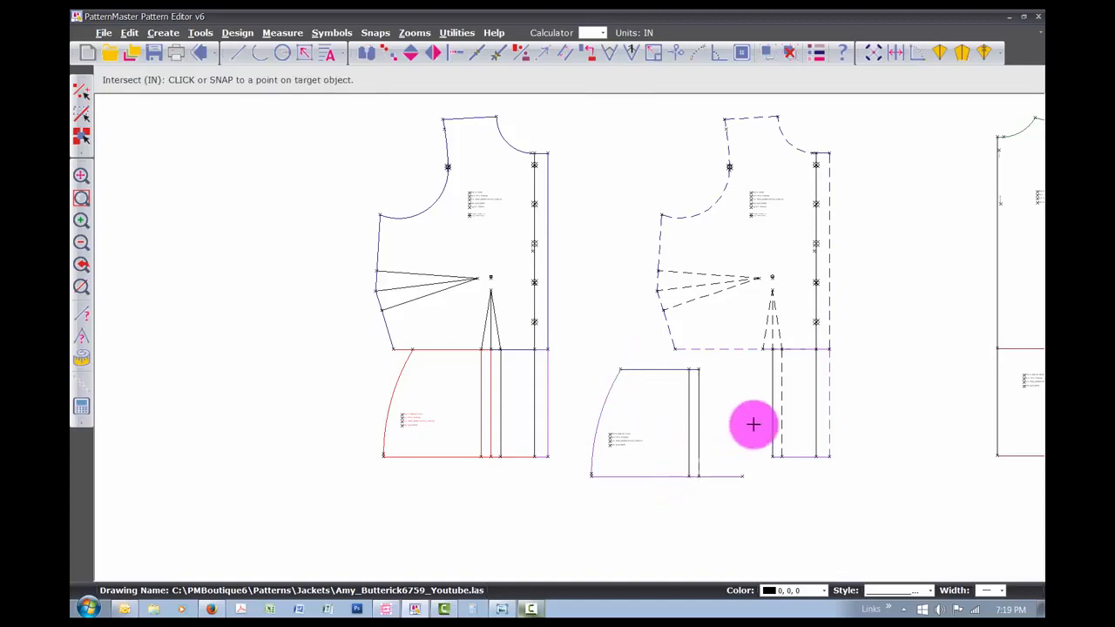
- Select the copied peplum's outline lines and change their line style to dashed
click(689, 411)
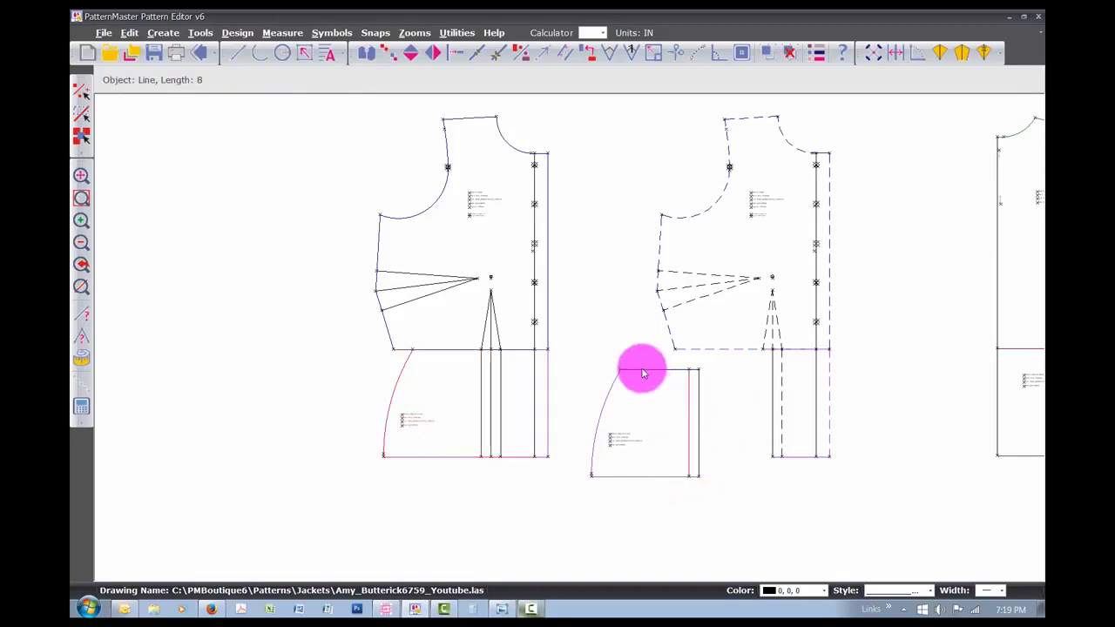
click(641, 369)
click(600, 411)
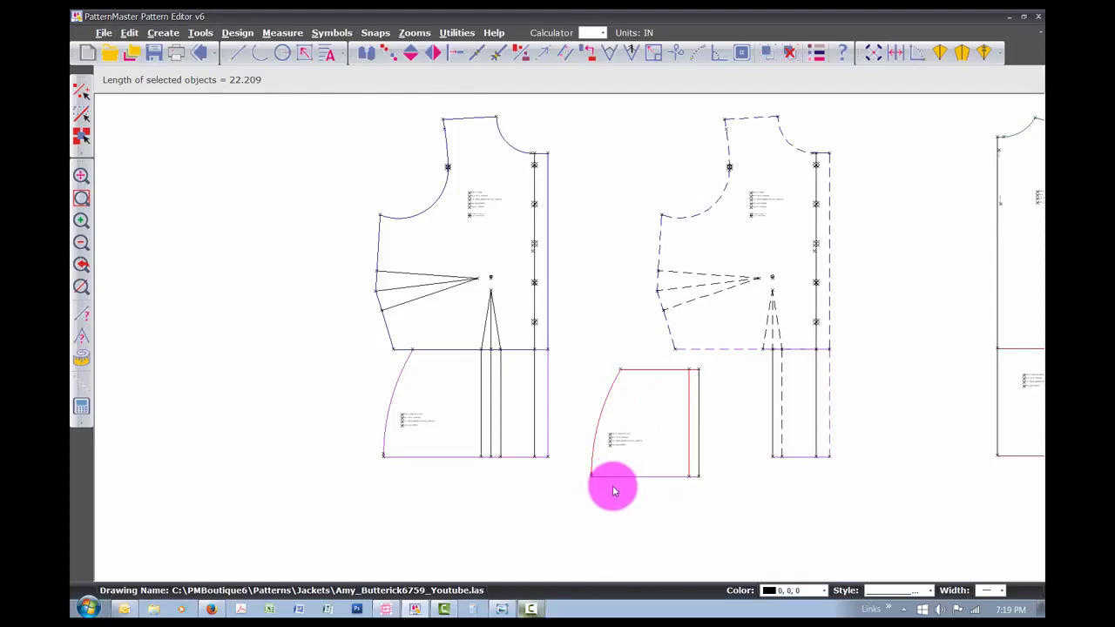
key(p)
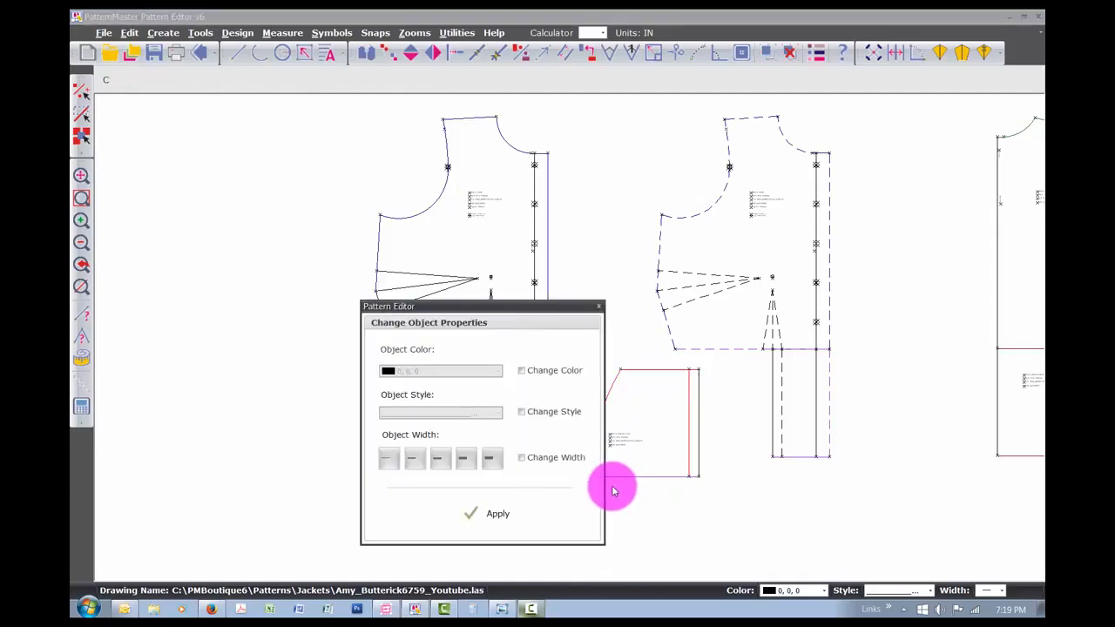
click(523, 413)
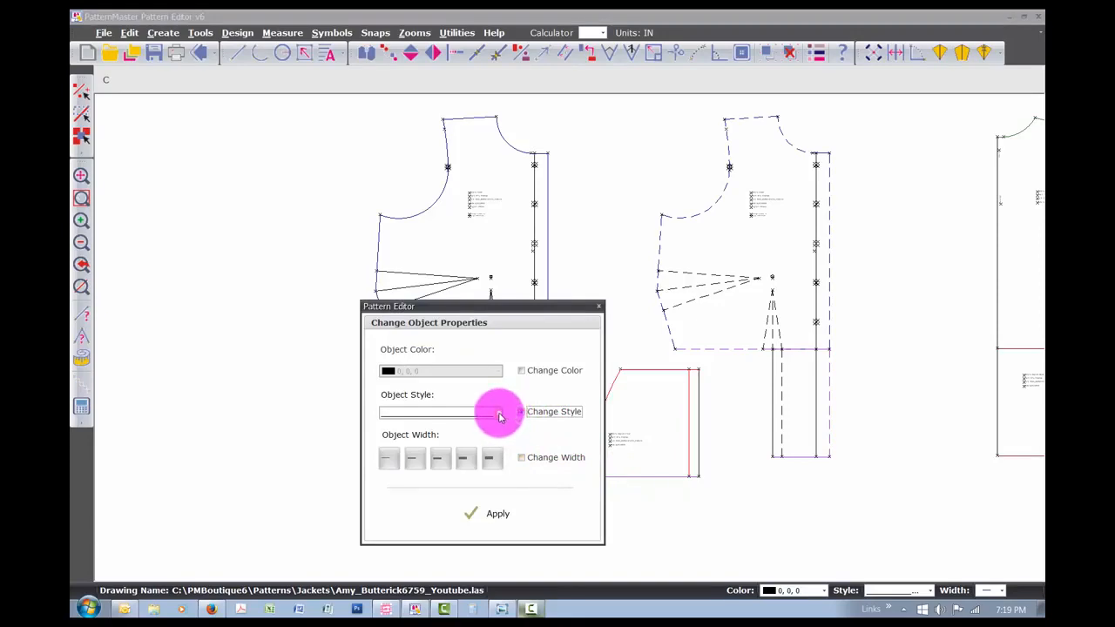
click(496, 413)
click(496, 438)
click(497, 515)
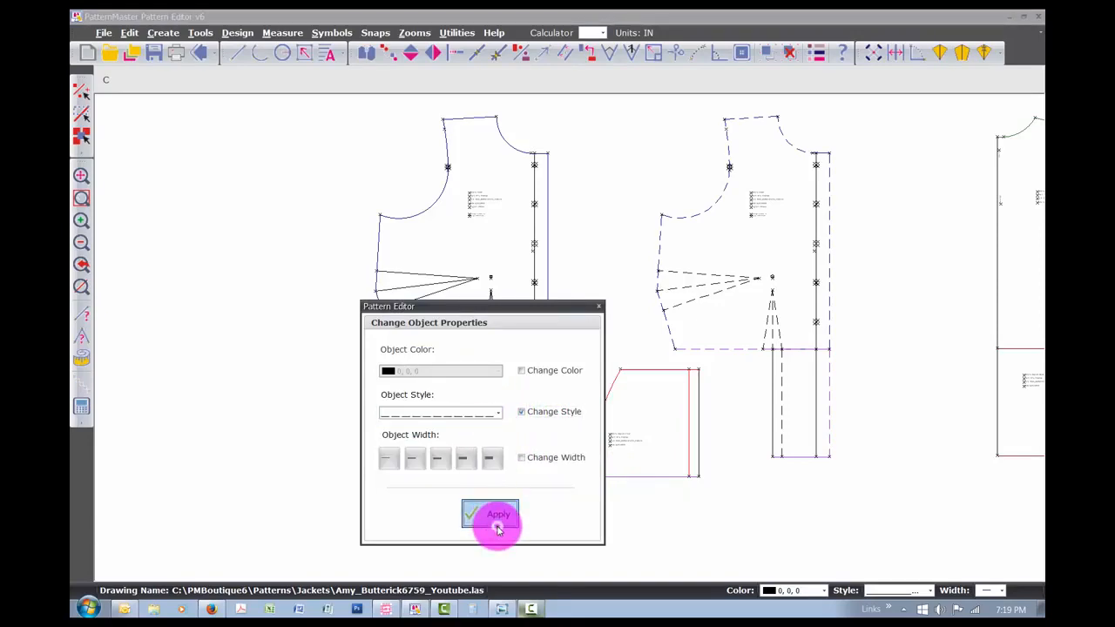
click(600, 307)
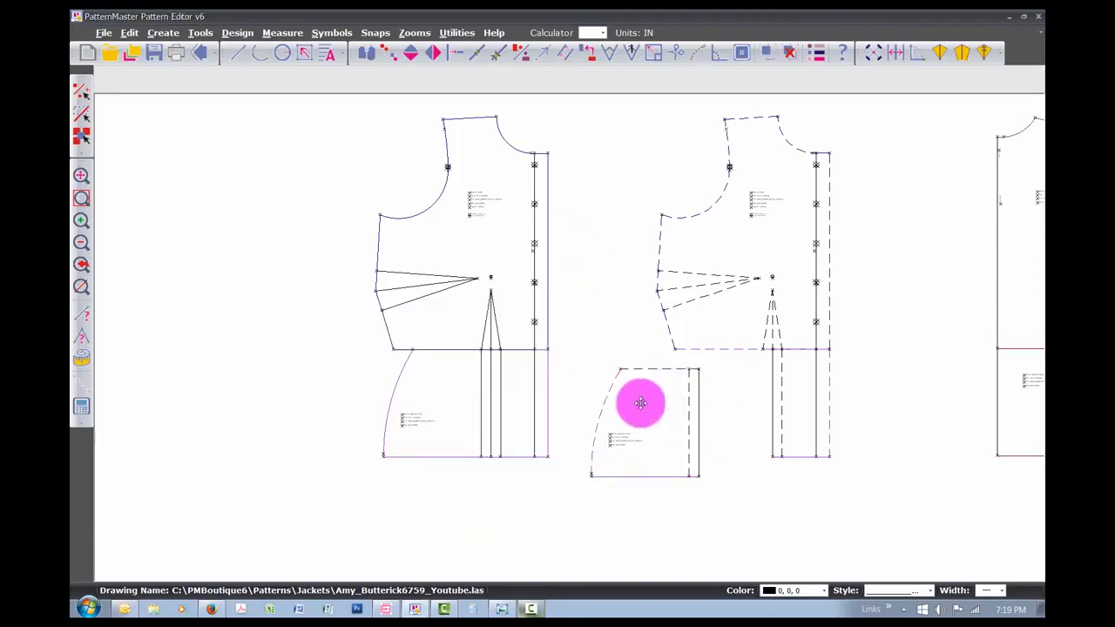
- Select the copied side peplum section and move it further down below the patterns
drag(599, 351, 685, 514)
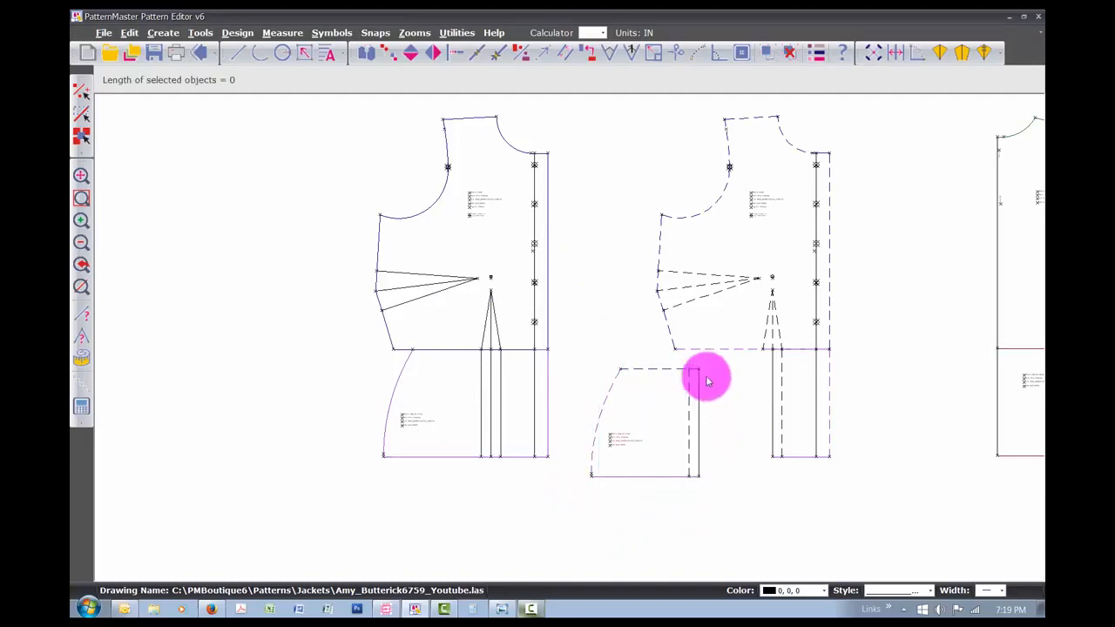
drag(715, 356, 577, 515)
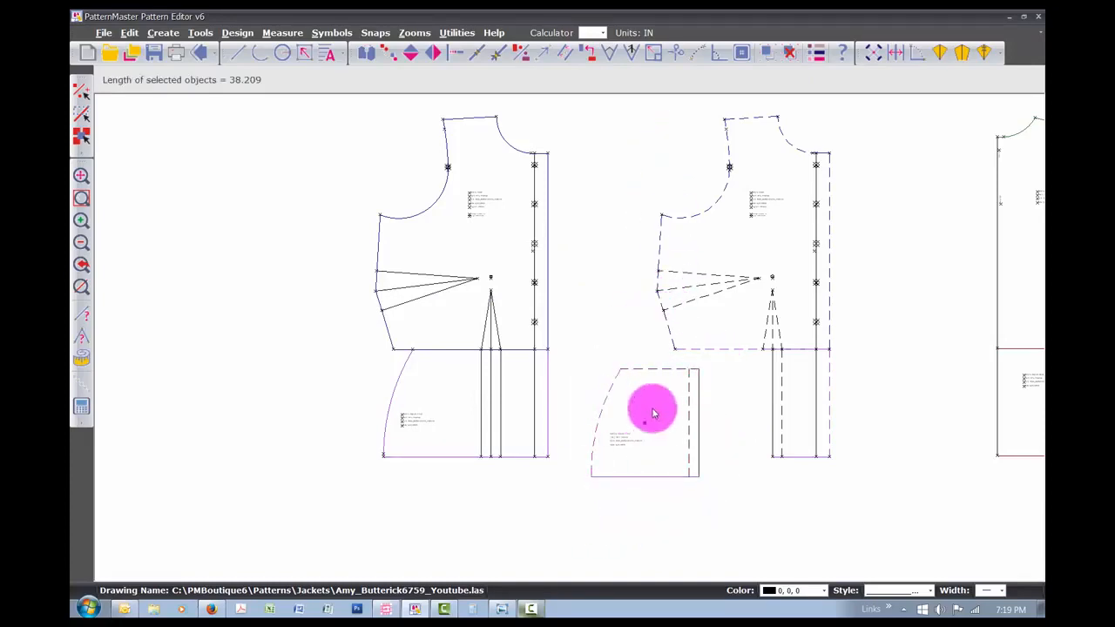
drag(638, 375, 651, 505)
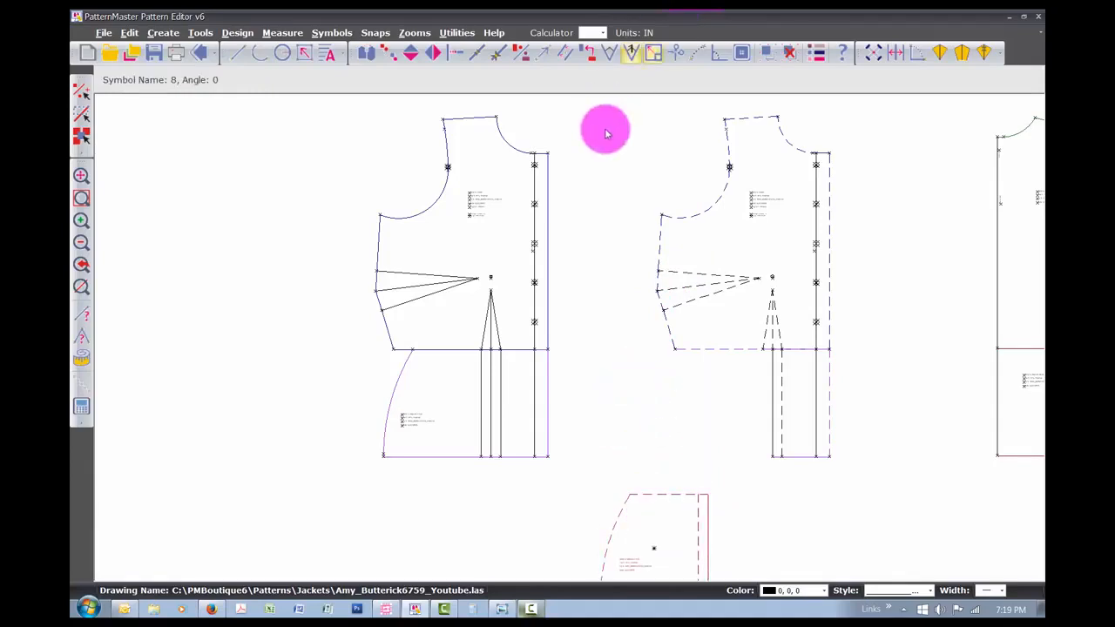
- Try fitting the copied peplum against the copied front panel's side waist, then set it down just below the panel
drag(627, 102, 866, 467)
key(ctrl+g)
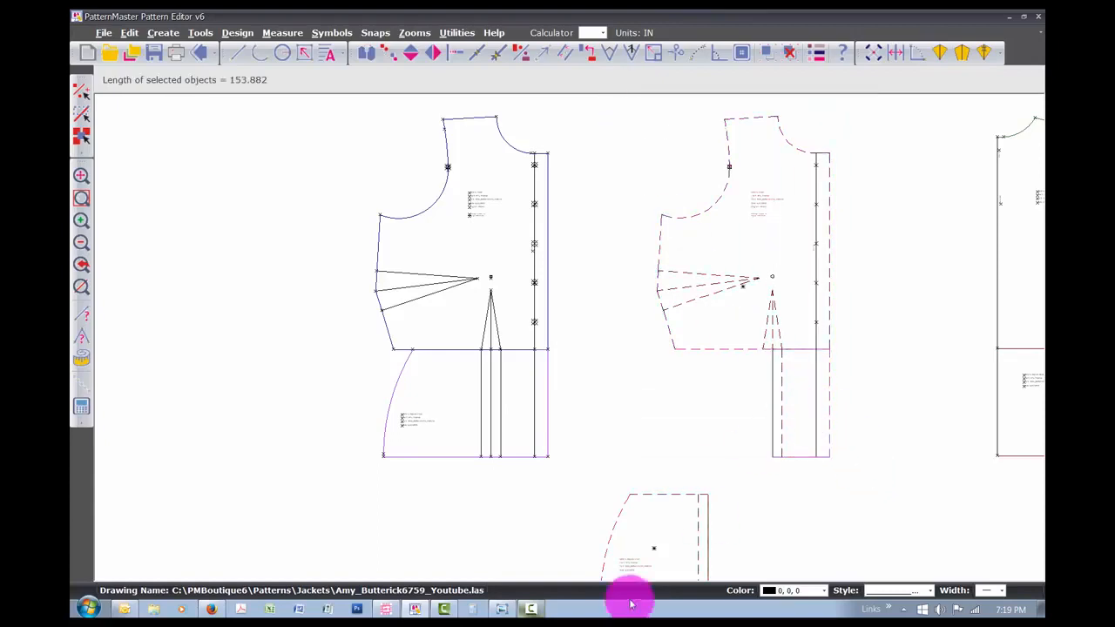
click(619, 524)
drag(651, 539, 697, 394)
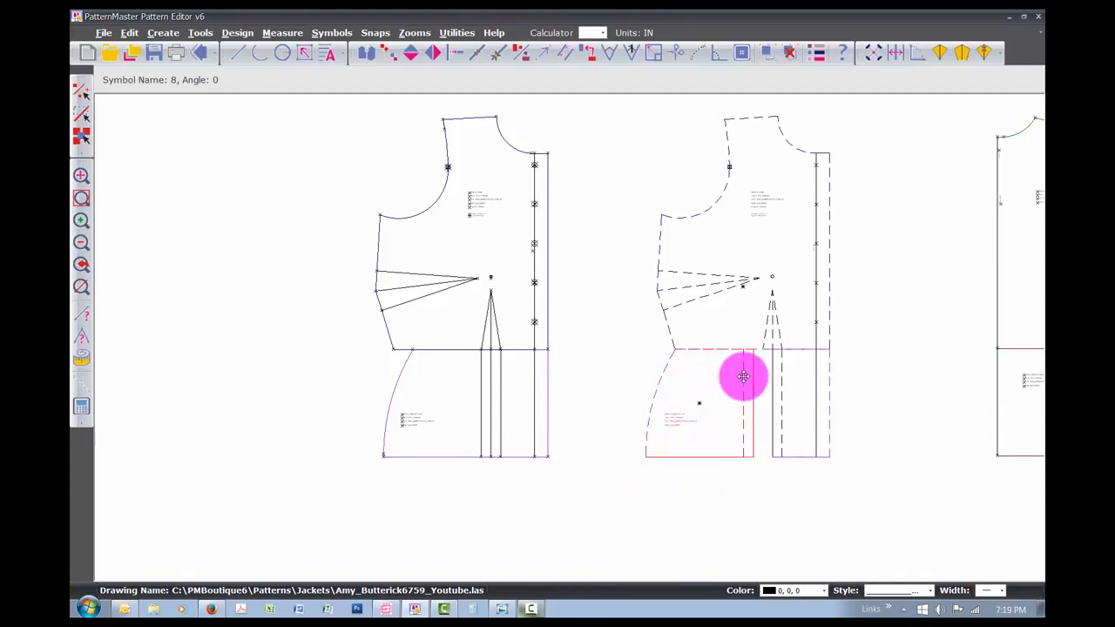
drag(726, 378, 762, 372)
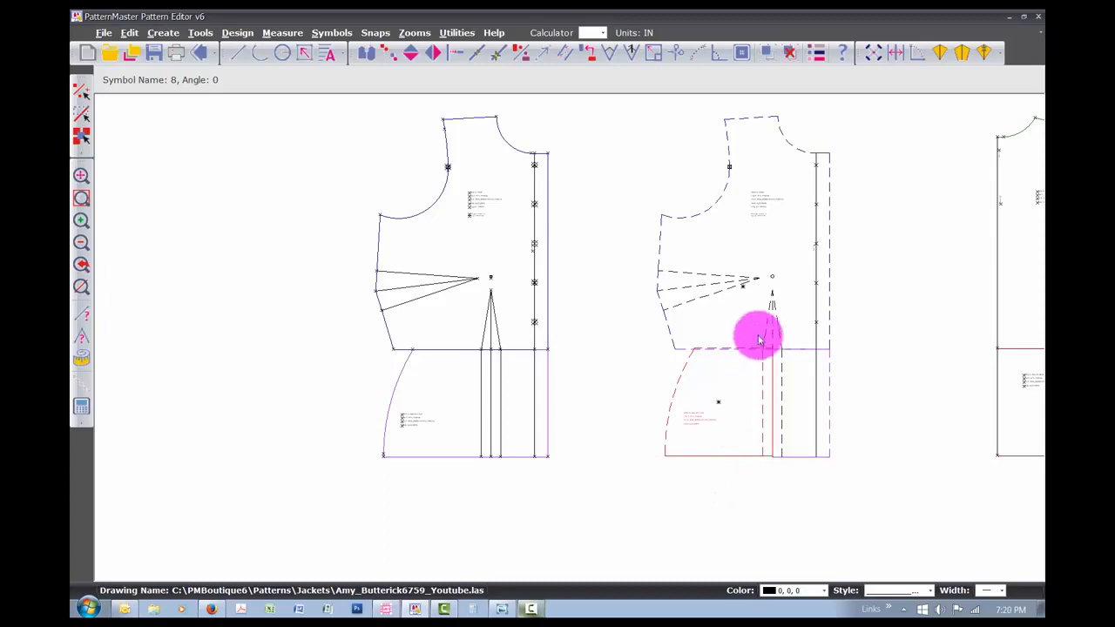
drag(745, 374, 733, 378)
drag(730, 372, 729, 375)
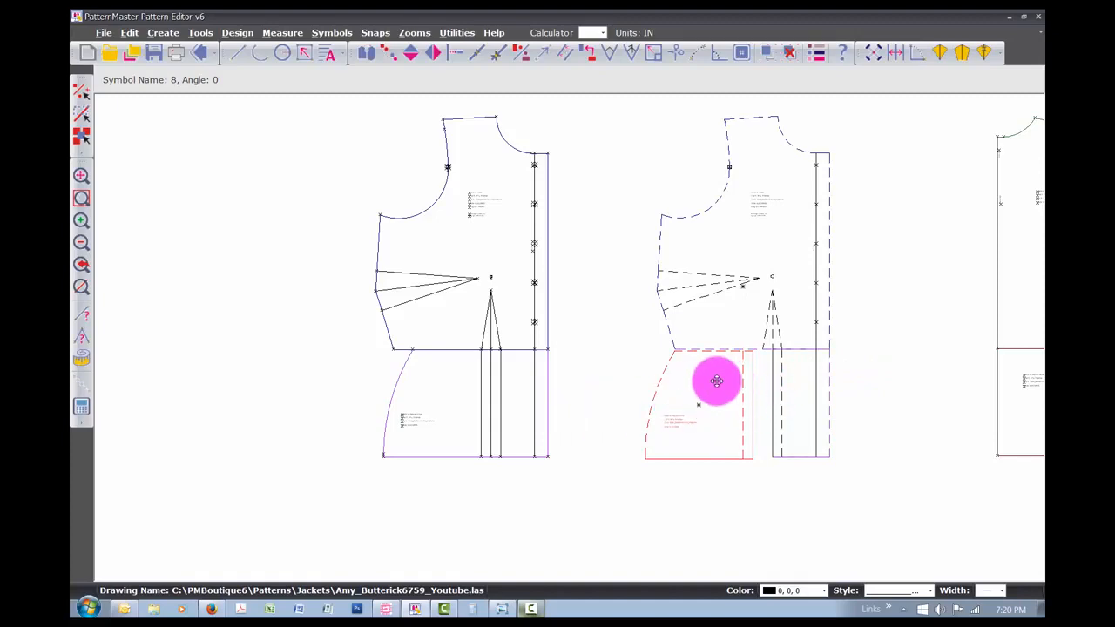
drag(716, 381, 706, 450)
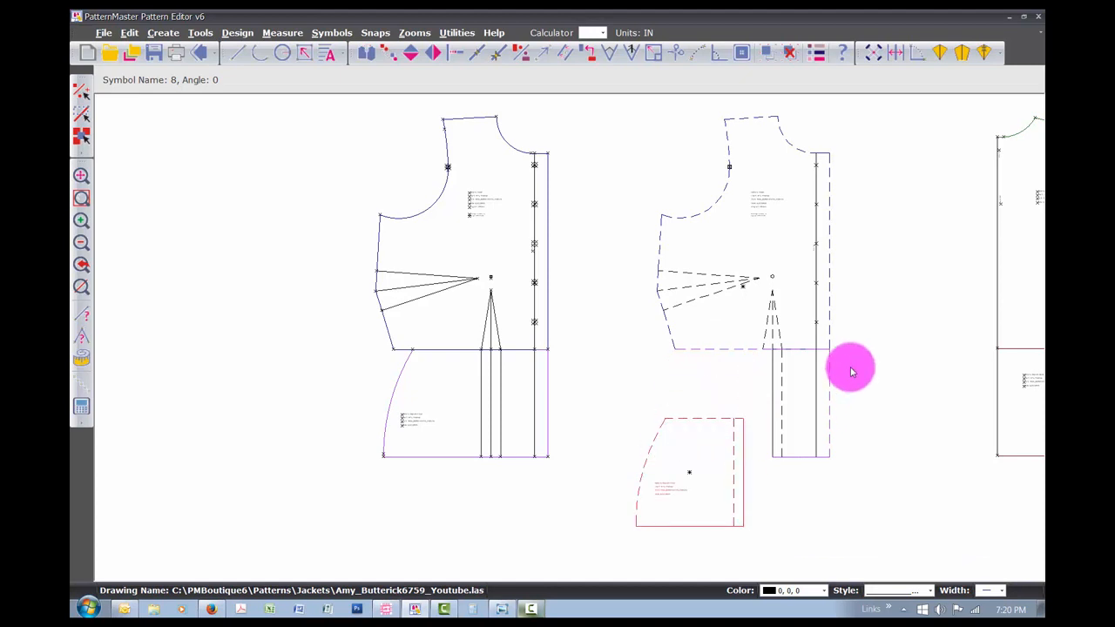
- Locate a point on the next pattern's peplum center edge, measured down from the waistline corner
key(Right)
key(Right)
key(Right)
key(Right)
key(Right)
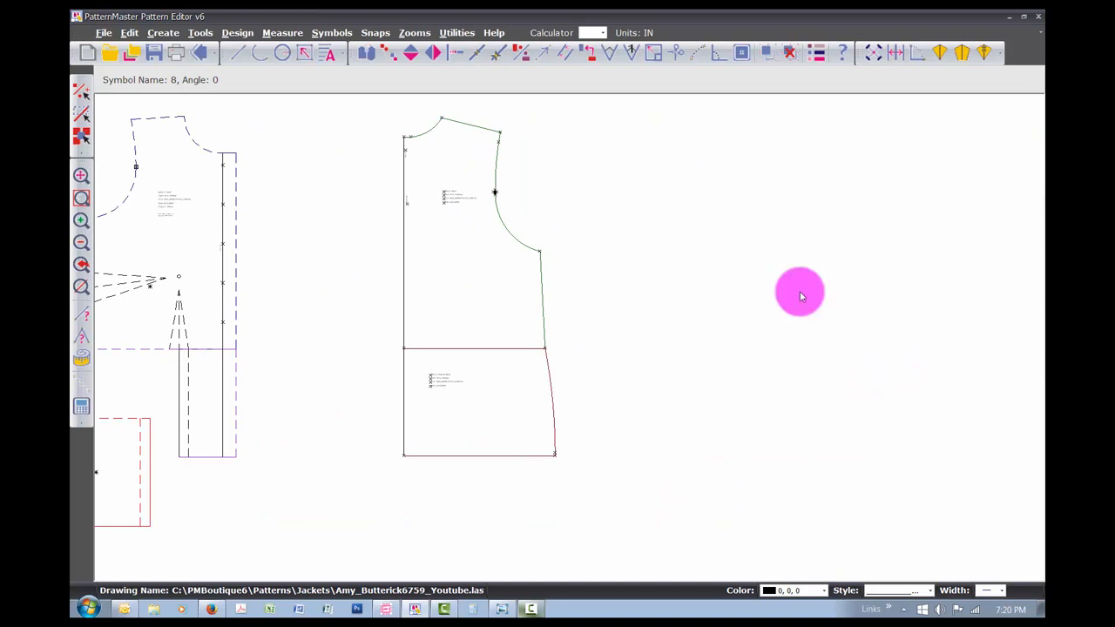
click(405, 376)
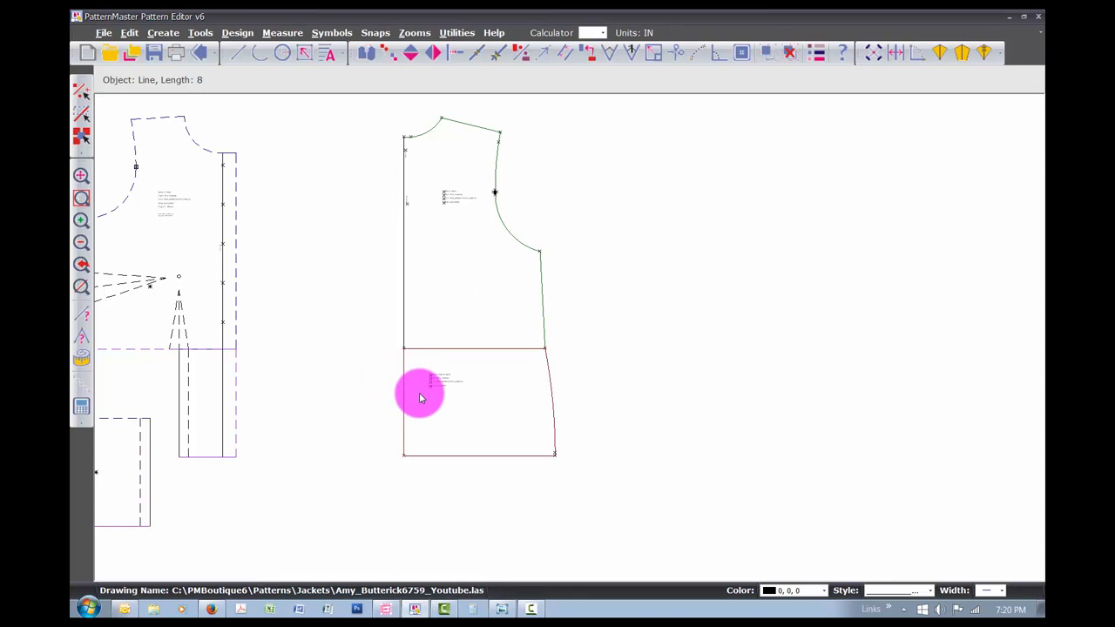
key(l)
key(p)
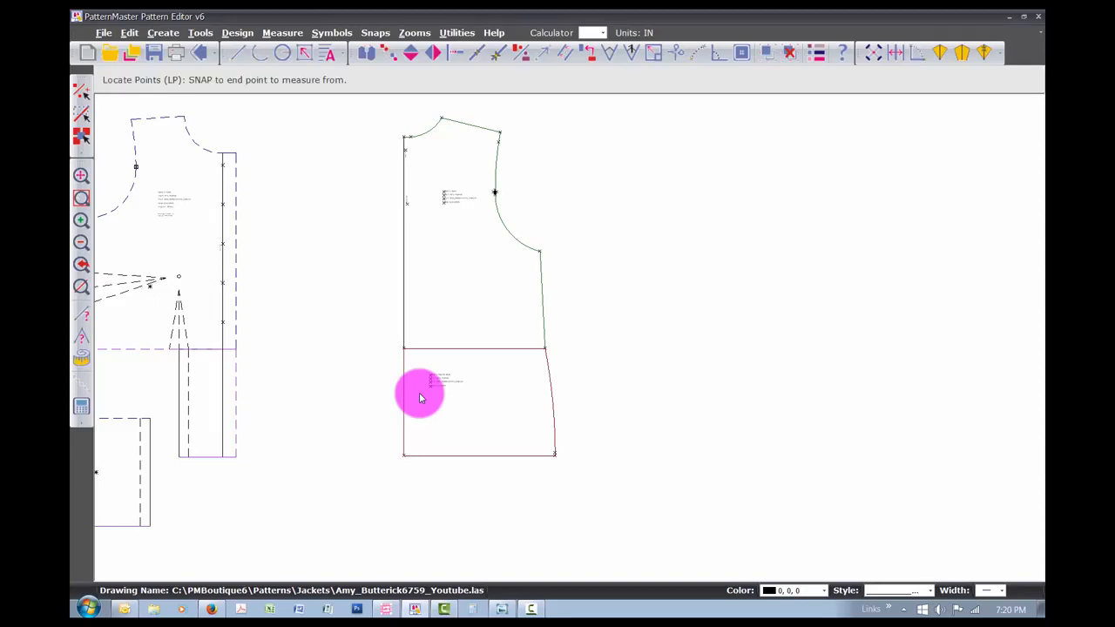
click(403, 349)
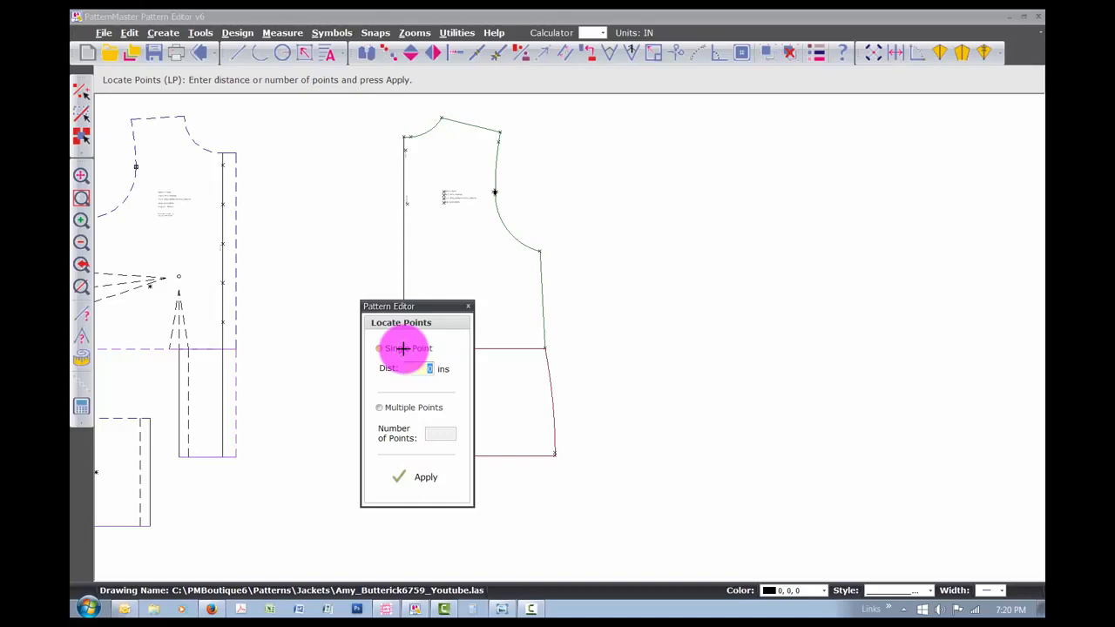
key(Return)
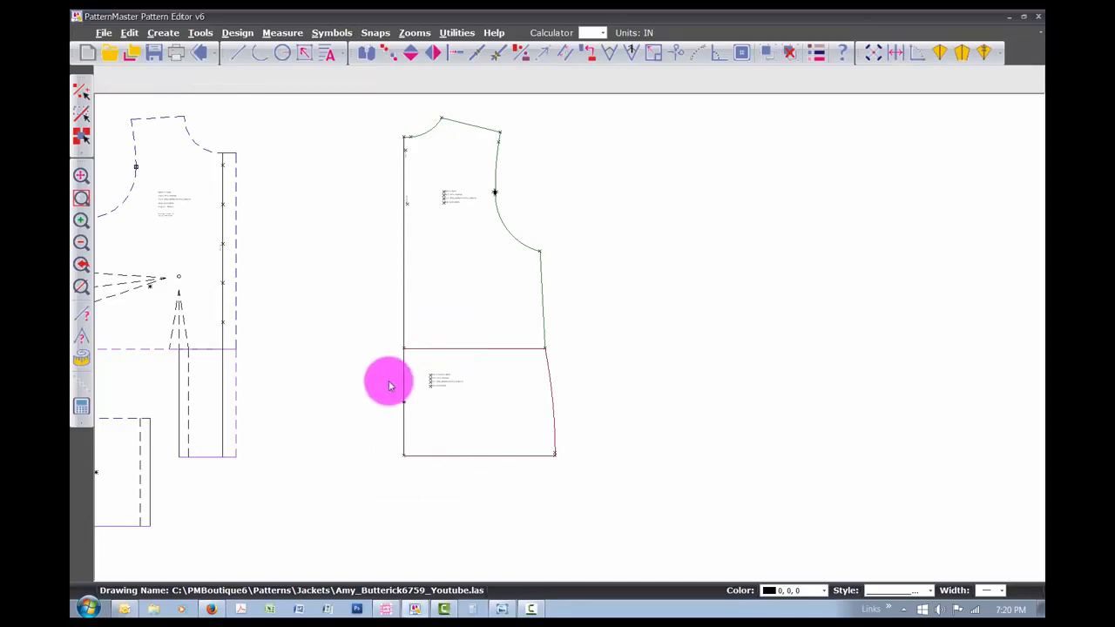
- Draw an arc across that peplum from the new center-edge point to the side waist corner, curving upward
key(a)
key(r)
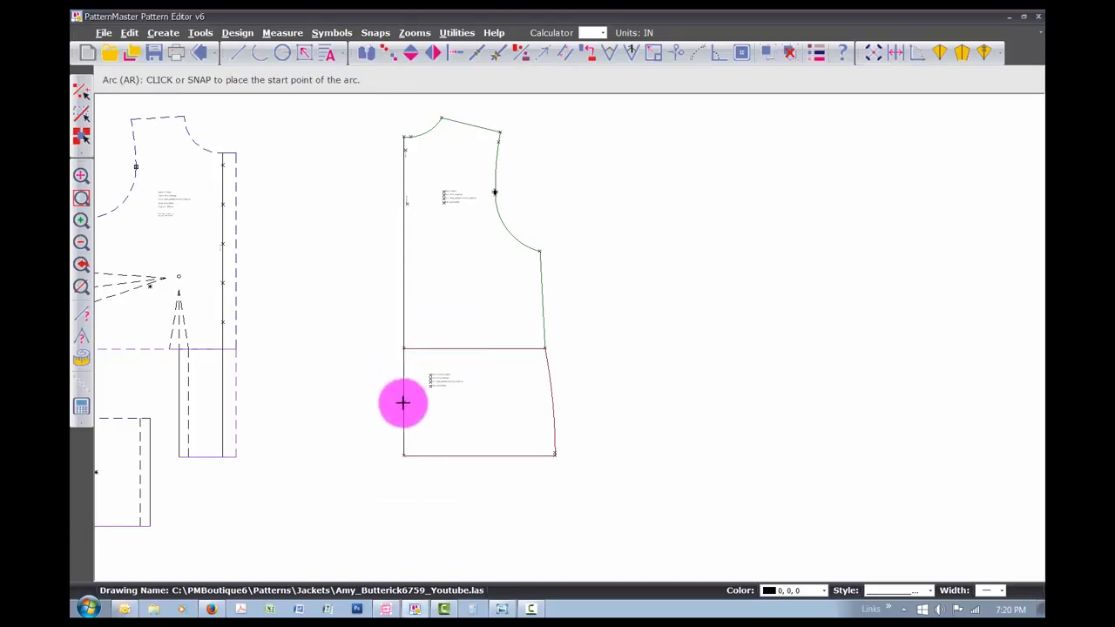
click(403, 401)
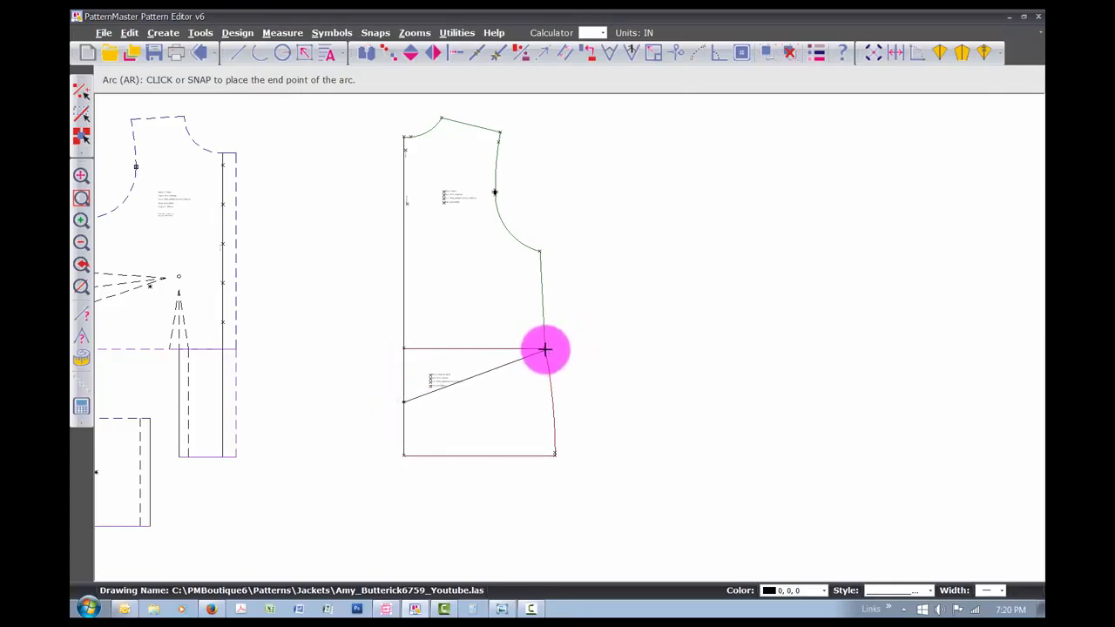
click(544, 350)
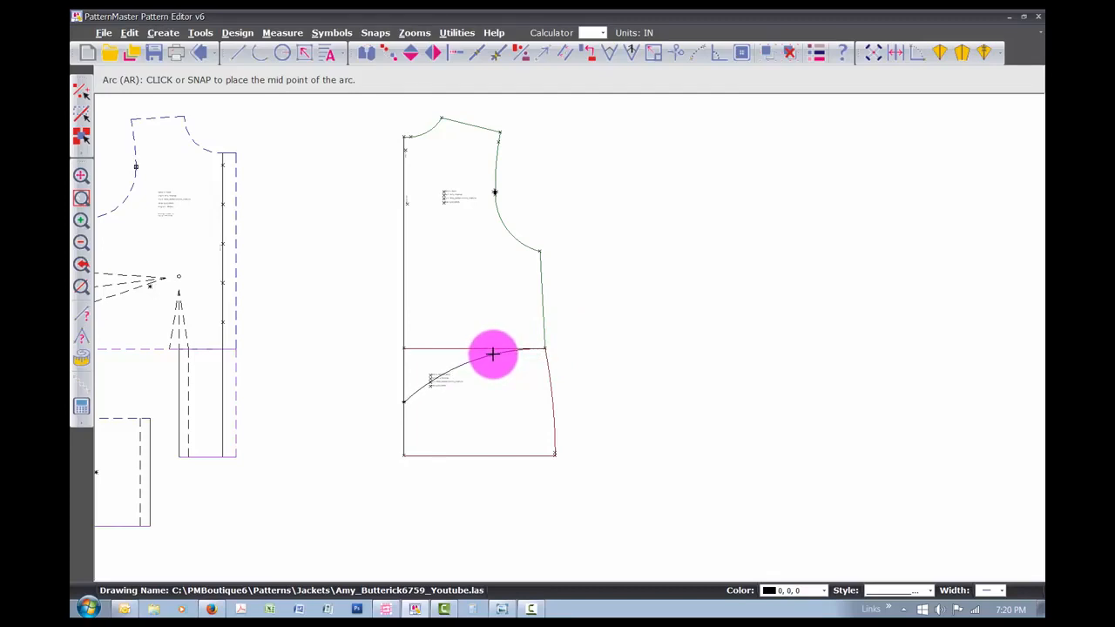
click(492, 354)
- Move the new arc's midpoint slightly to reshape its curve near the side waist
key(z)
key(w)
click(472, 323)
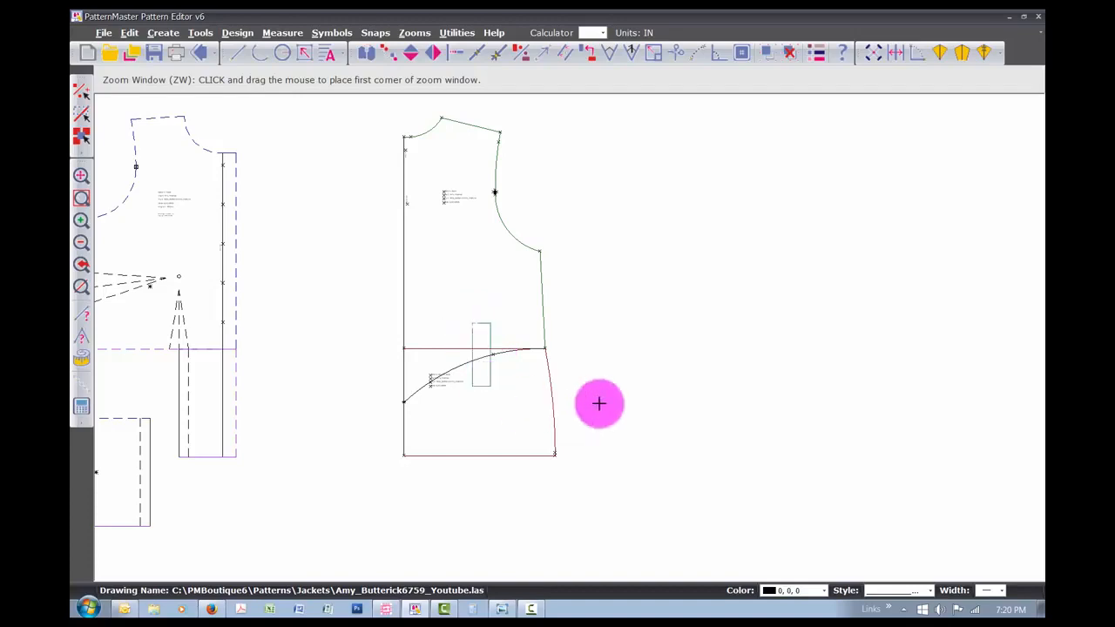
click(600, 390)
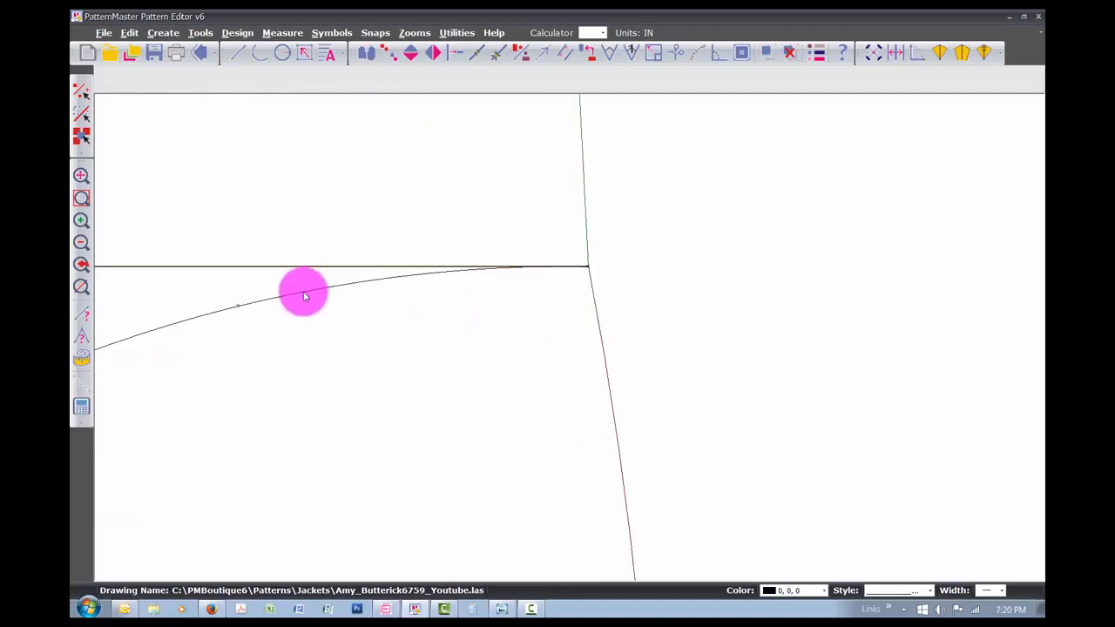
key(m)
key(p)
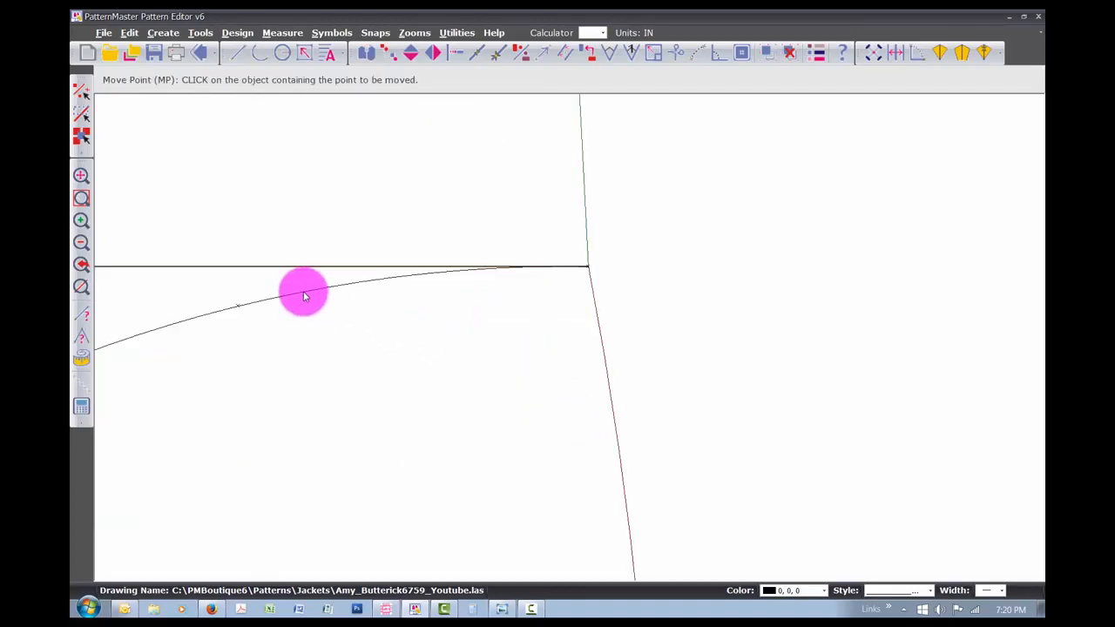
click(237, 305)
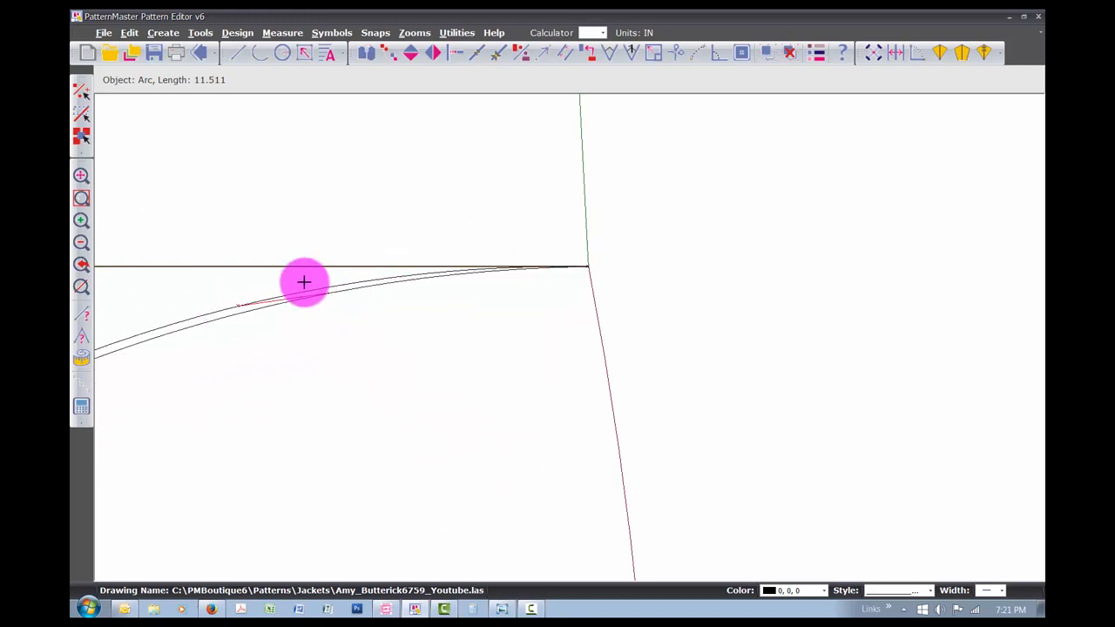
click(189, 314)
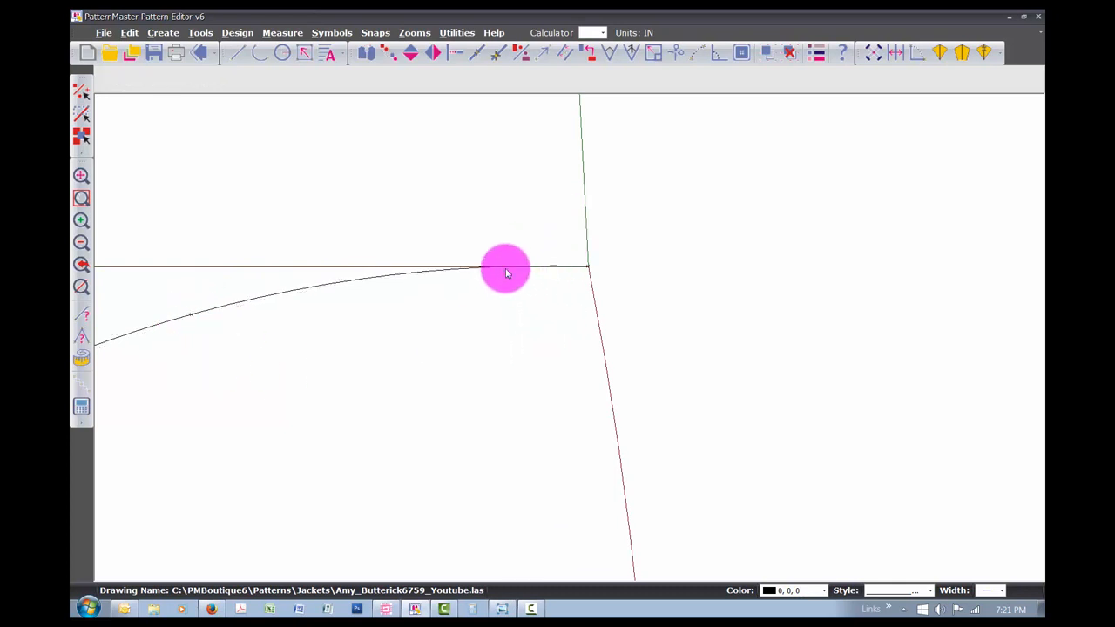
- Copy the pattern's peplum lines and arc in place as one copy, and move the peplum label lower into the section
scroll(500, 244, down, 5)
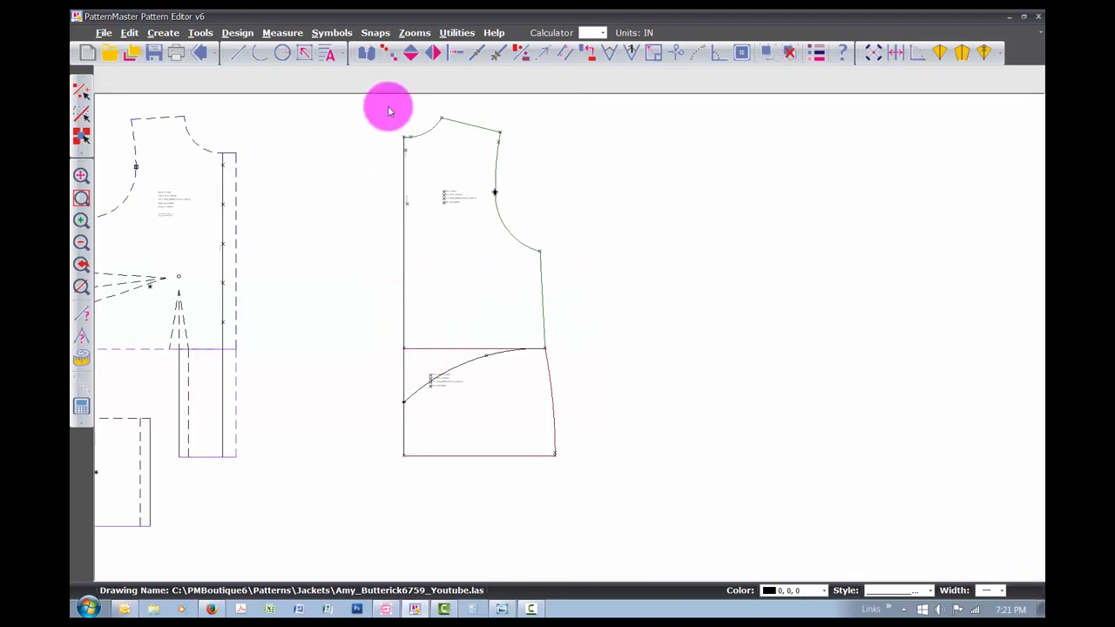
drag(441, 188, 573, 462)
click(467, 362)
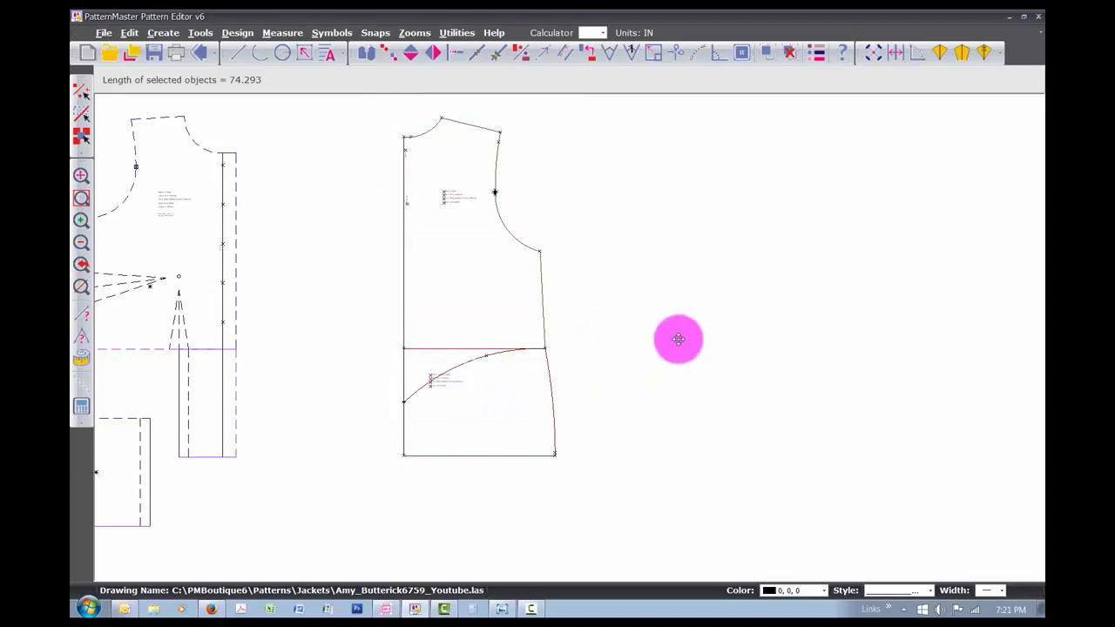
key(c)
key(o)
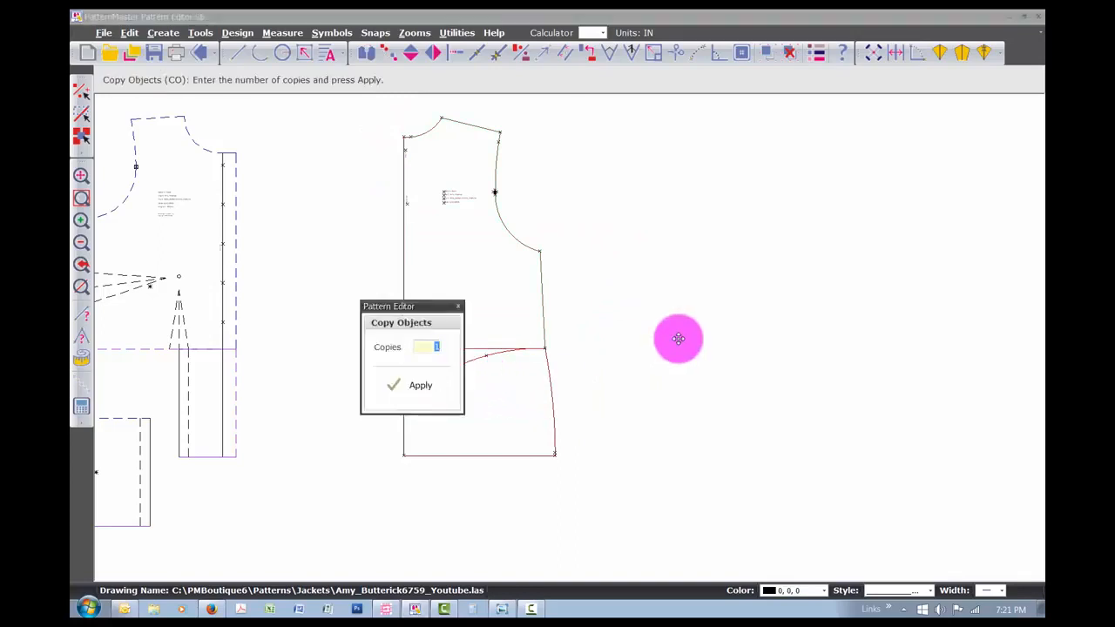
key(Return)
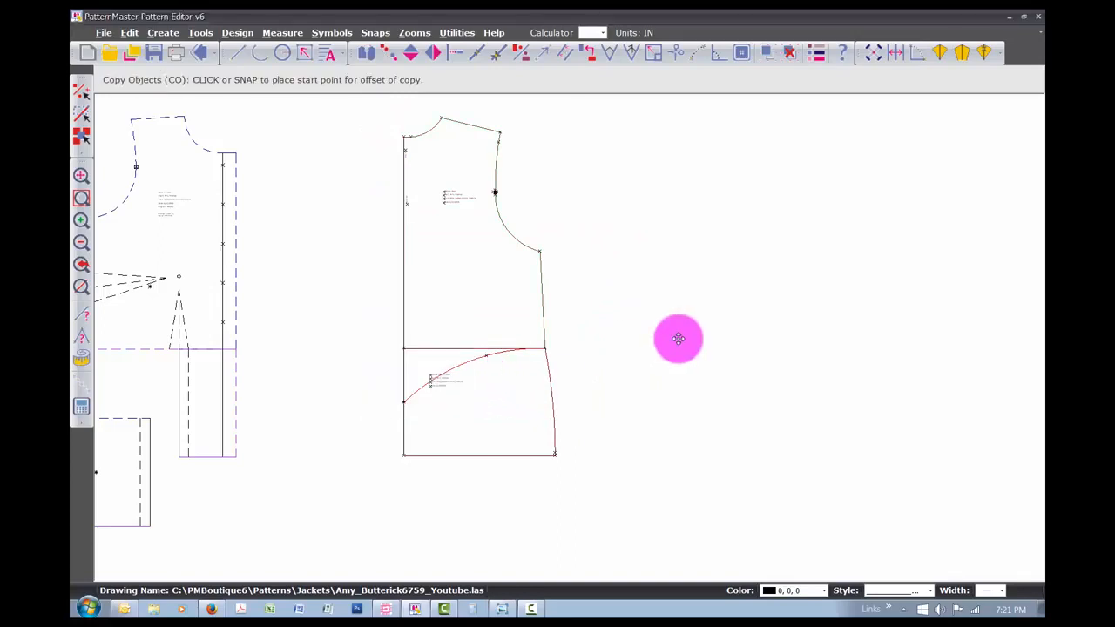
click(470, 361)
click(471, 360)
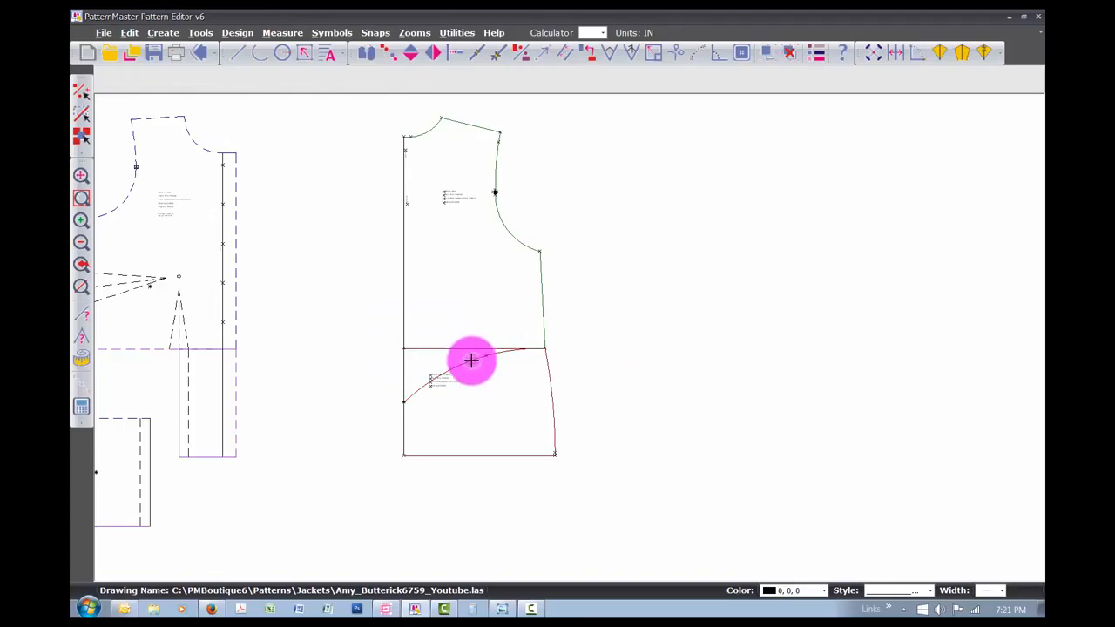
drag(425, 372, 511, 427)
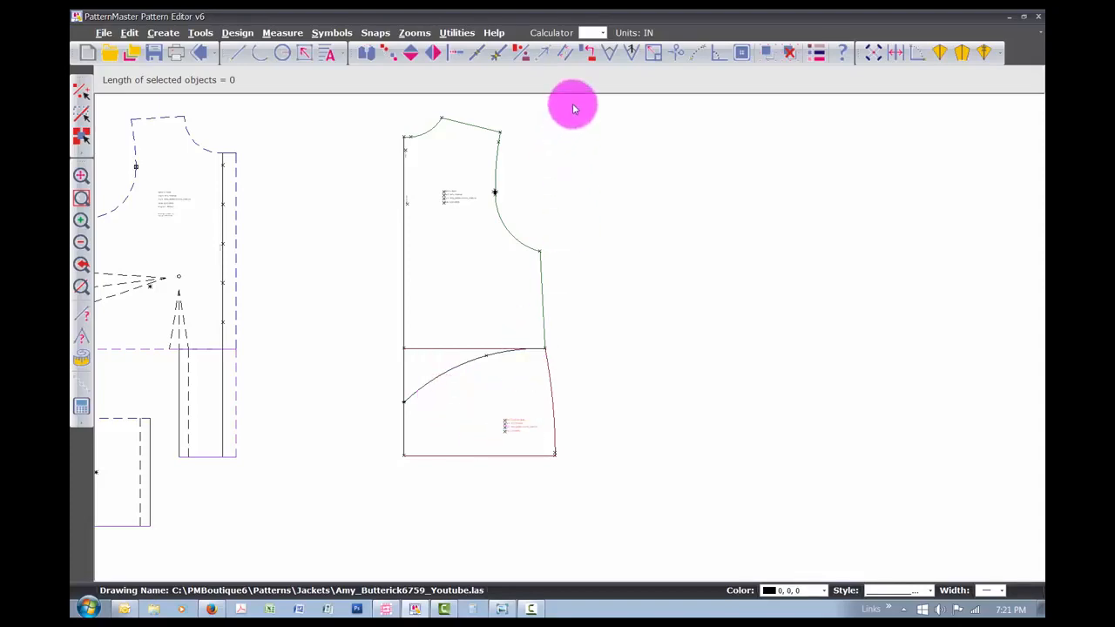
- Select the whole pattern's outline except the label and change its line style to dashed
drag(573, 105, 338, 523)
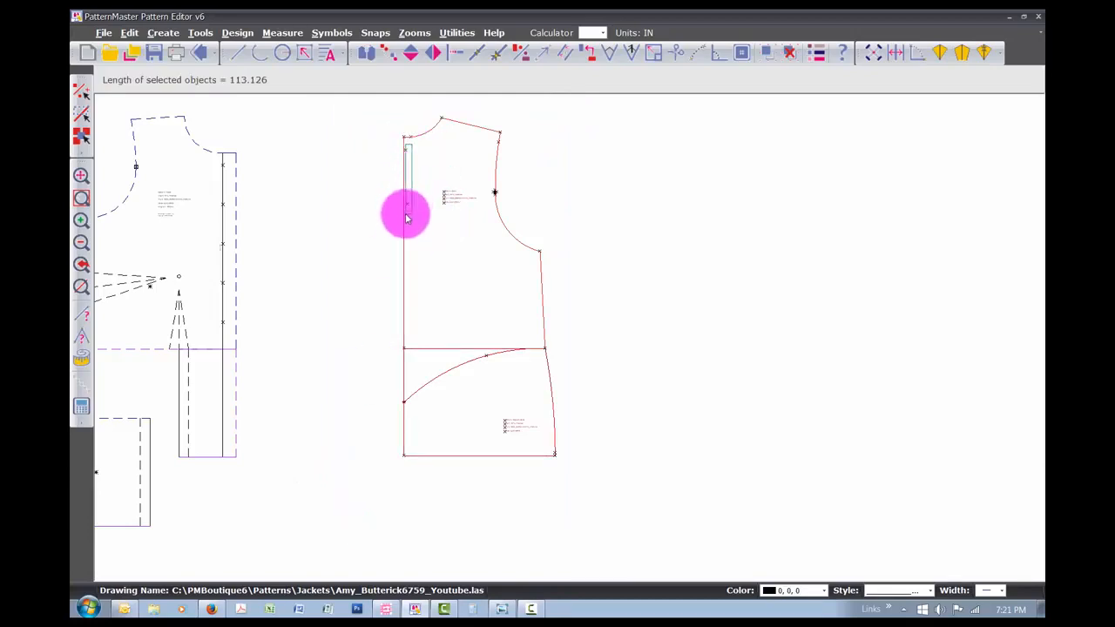
drag(499, 415, 525, 444)
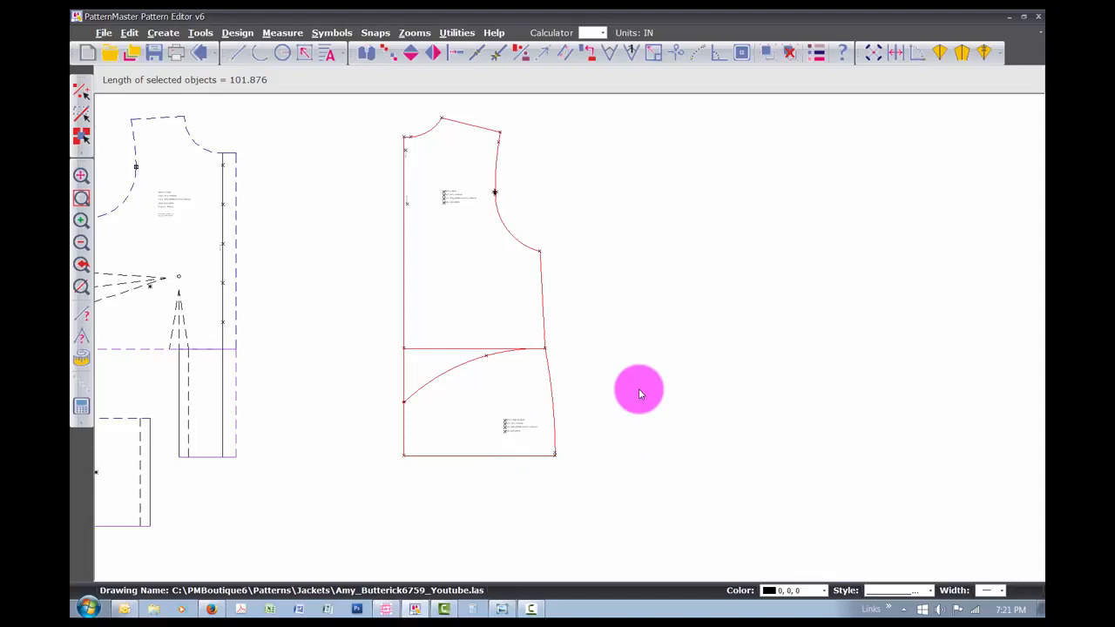
key(c)
key(p)
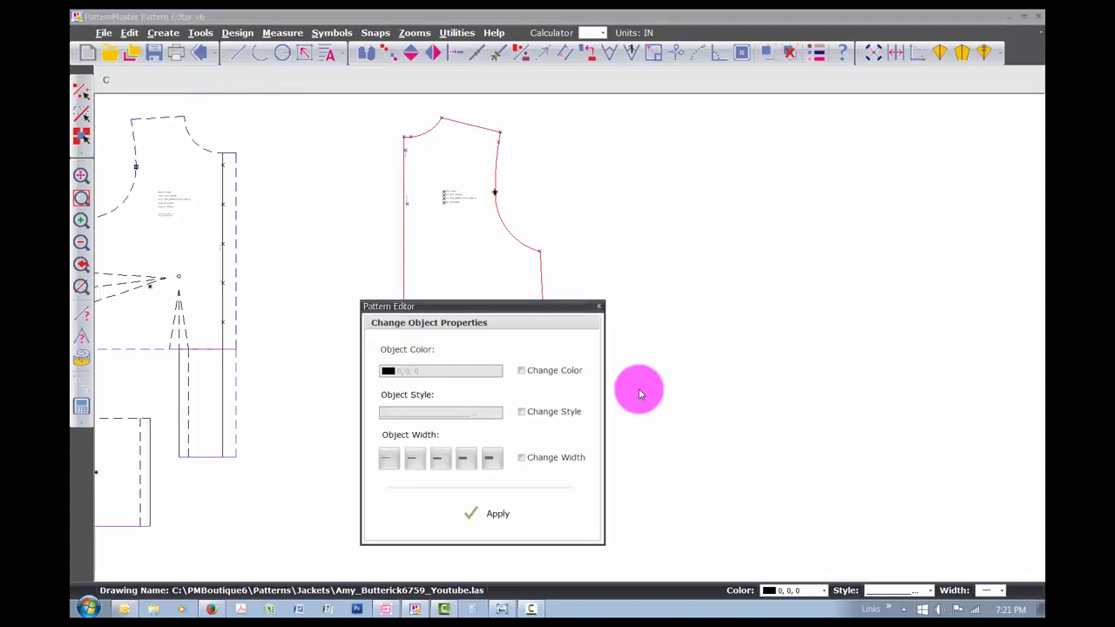
click(521, 411)
click(496, 413)
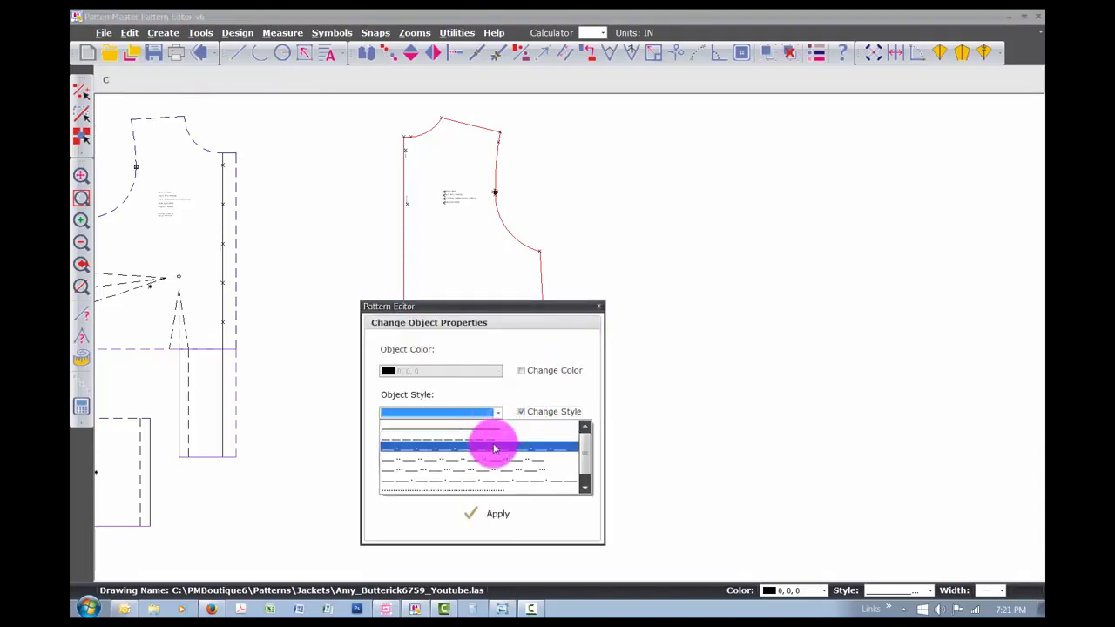
click(494, 448)
click(492, 514)
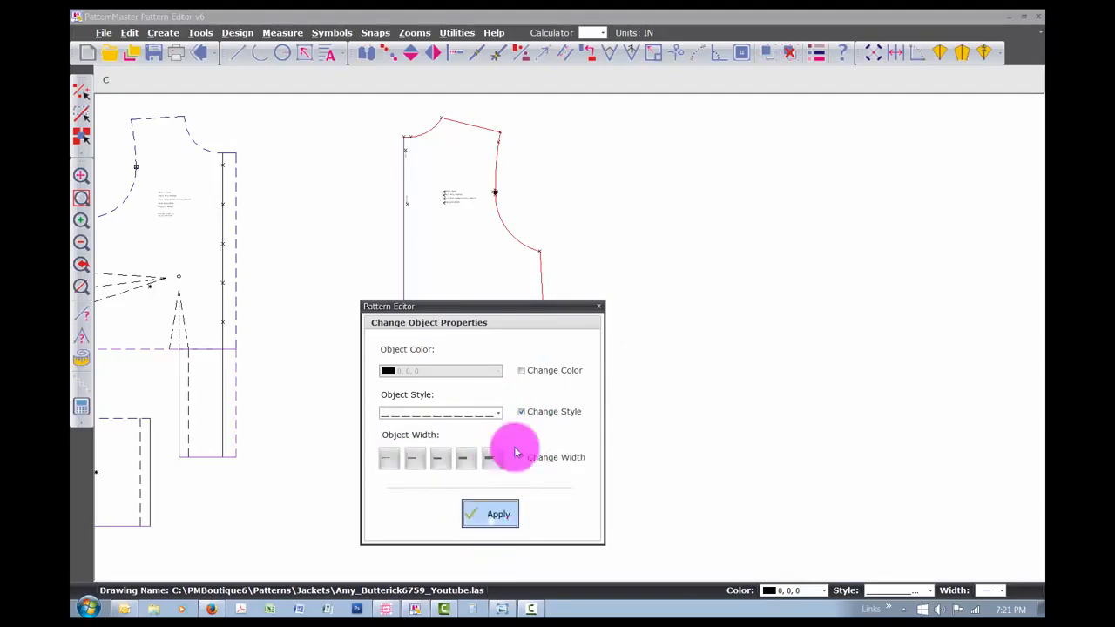
click(598, 306)
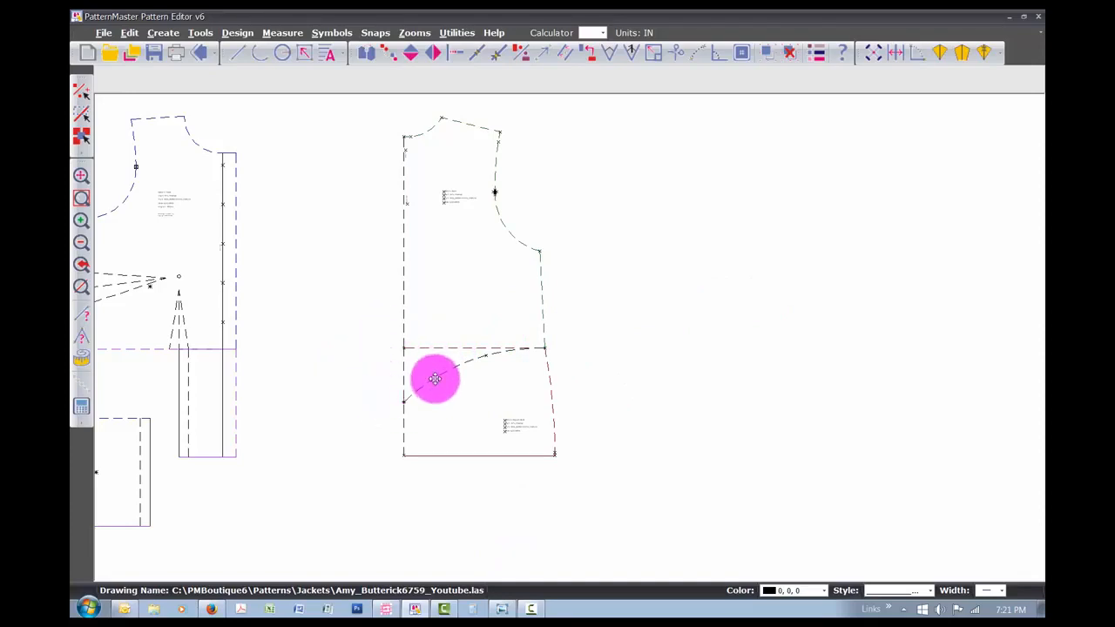
- Copy the peplum section's outline, arc and label as one copy, placing it to the right of the bodice
click(544, 376)
click(493, 453)
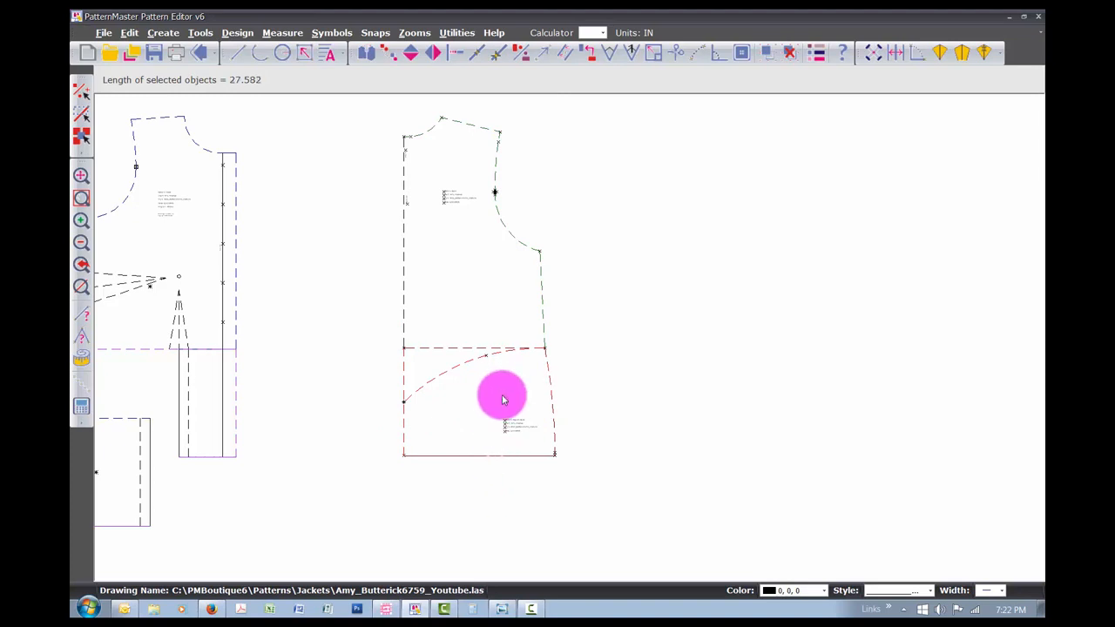
click(507, 424)
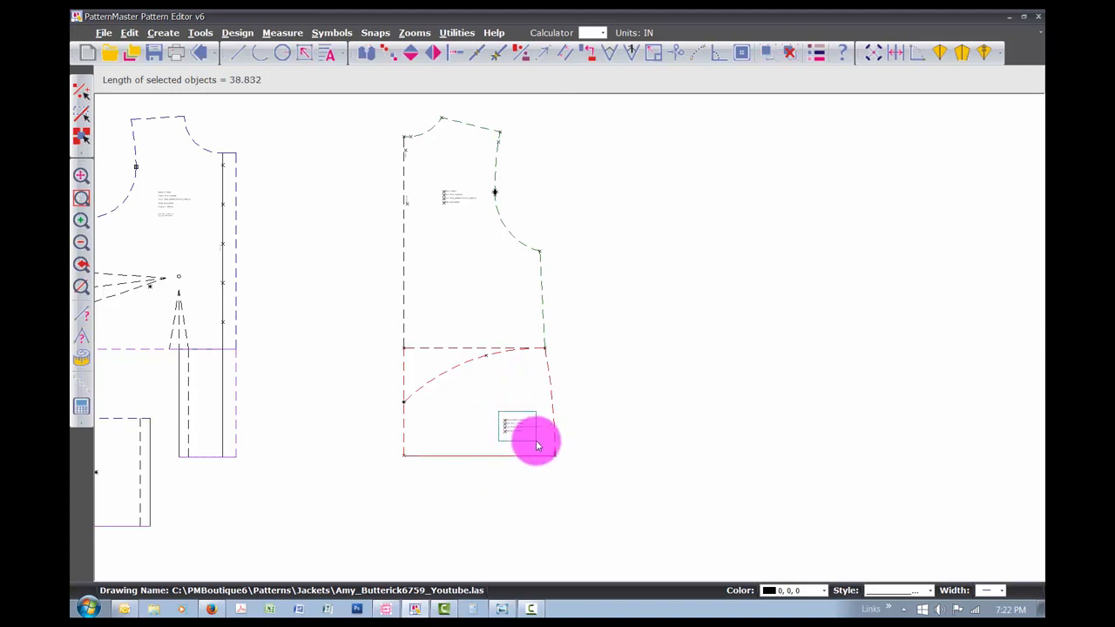
key(c)
key(o)
key(Return)
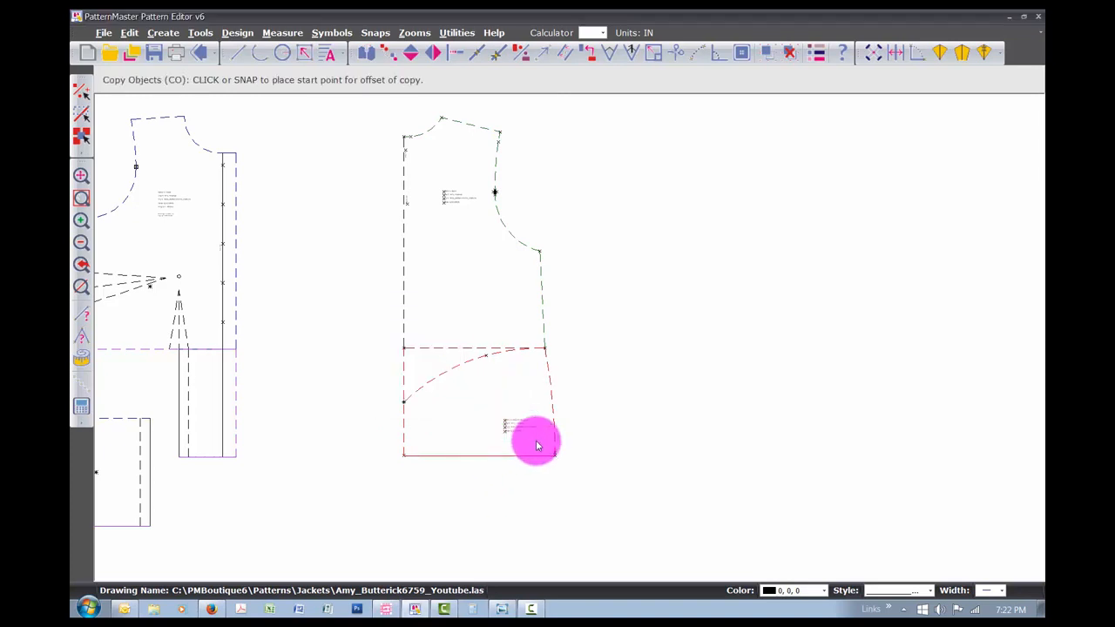
click(500, 416)
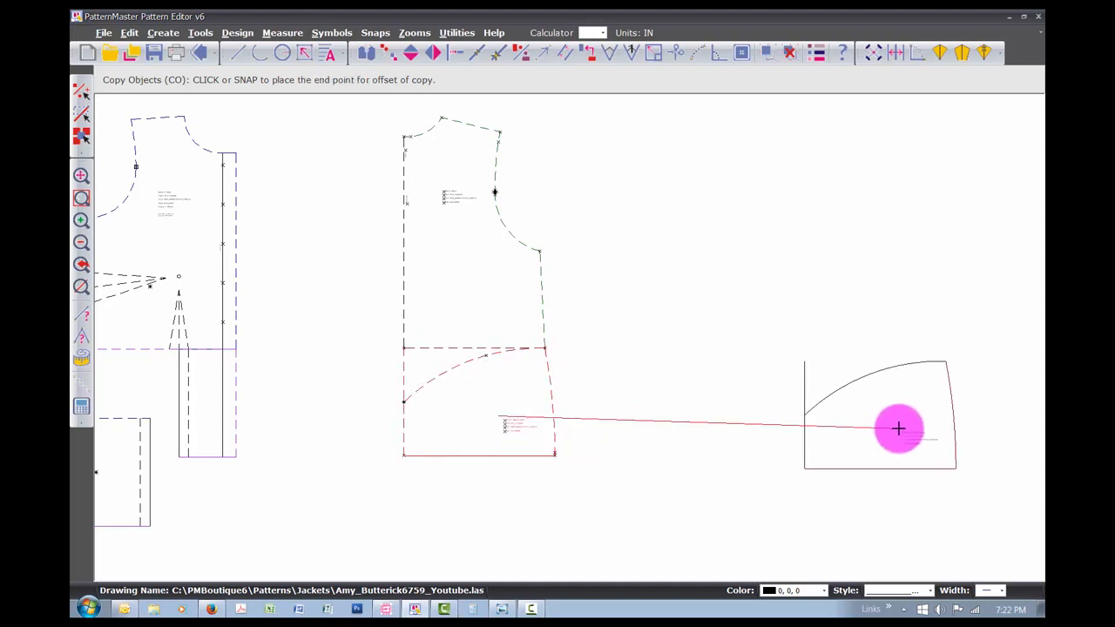
click(958, 405)
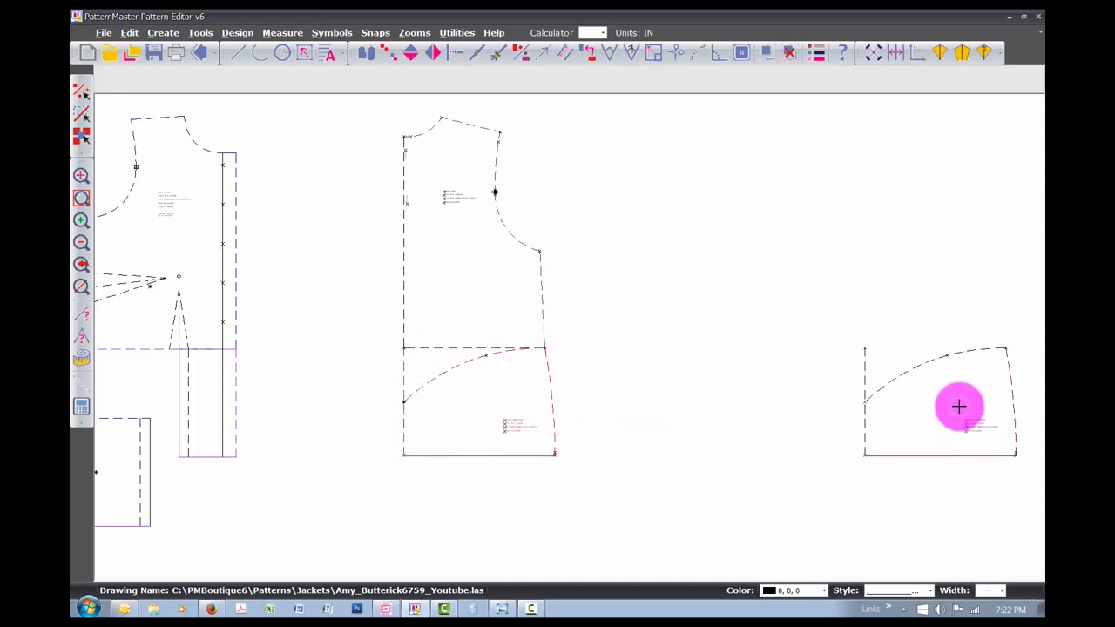
- Trim the copied peplum's center edge line so it ends at the arc
key(i)
key(n)
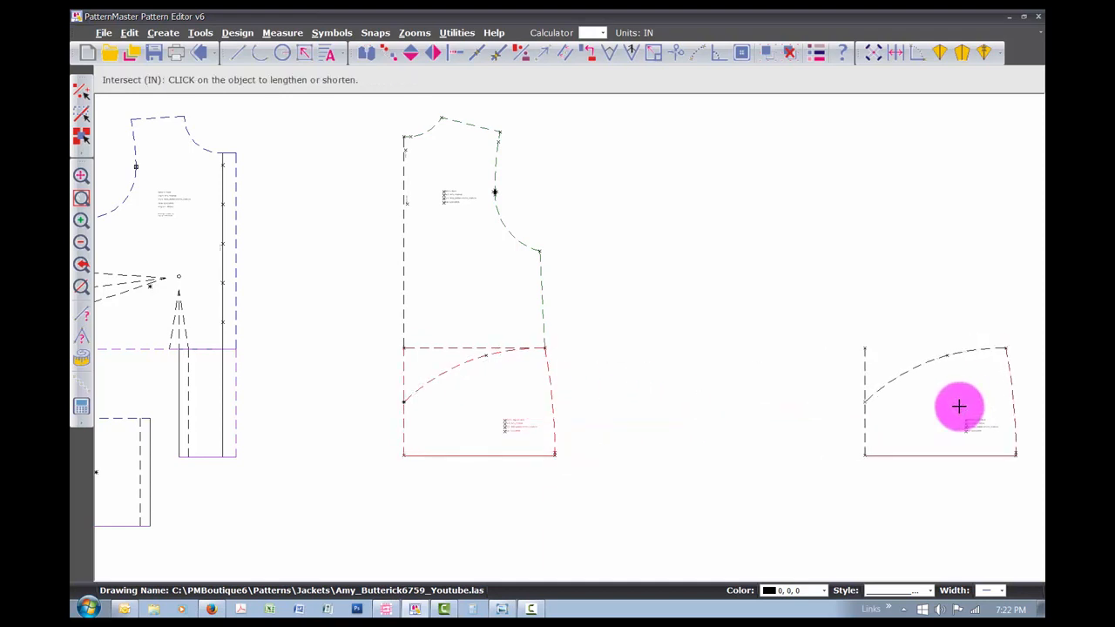
click(864, 415)
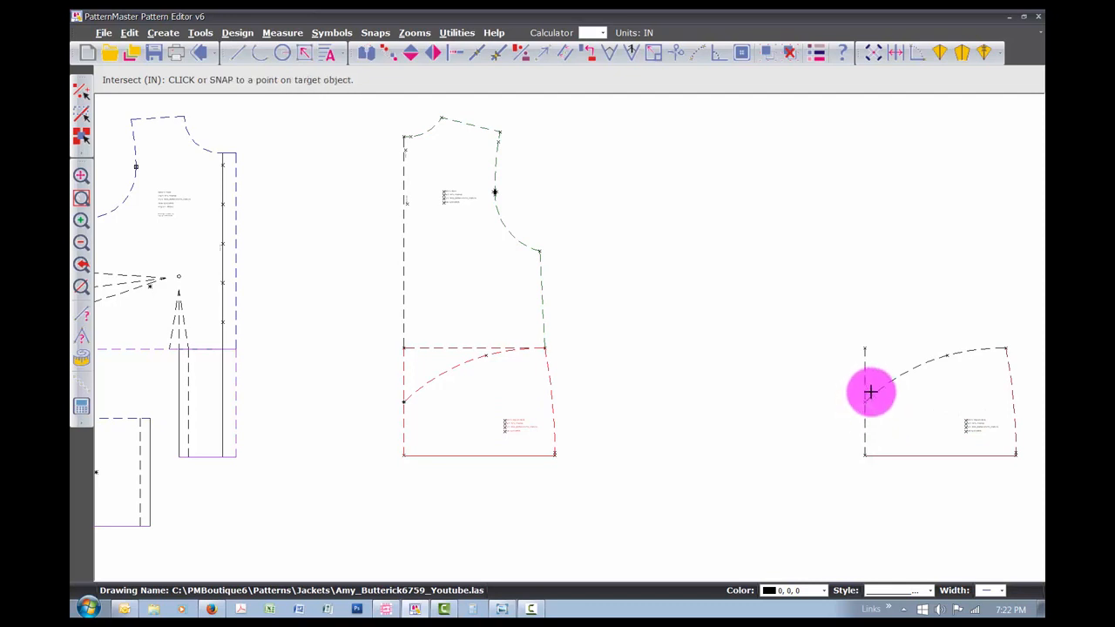
click(871, 397)
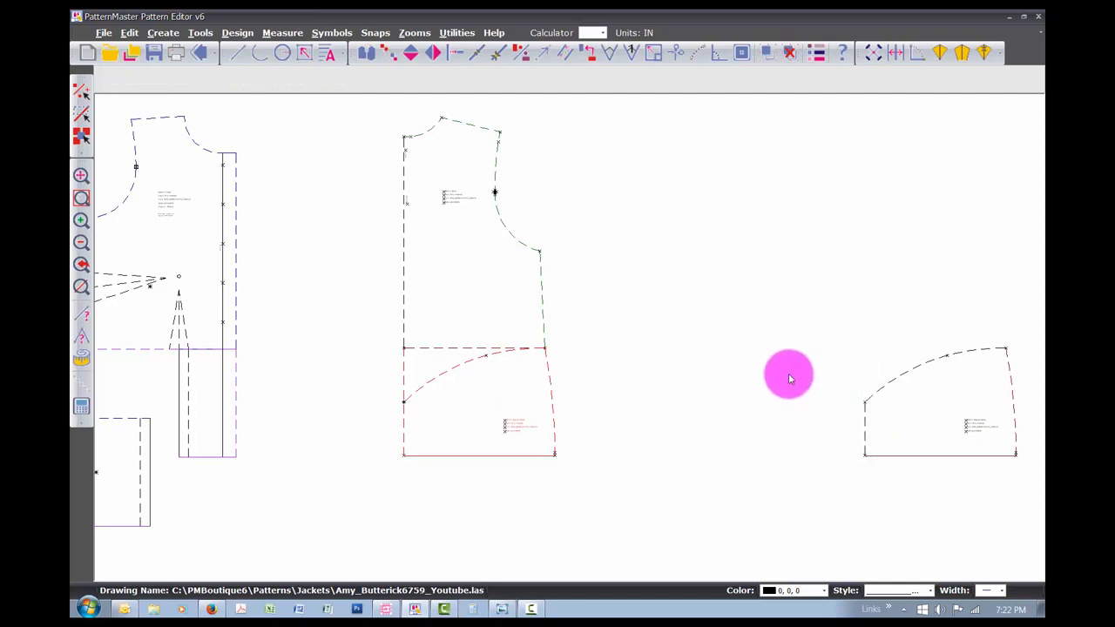
- Copy the front bodice outline with its arc and label, placing it between the original and the peplum copy
click(366, 52)
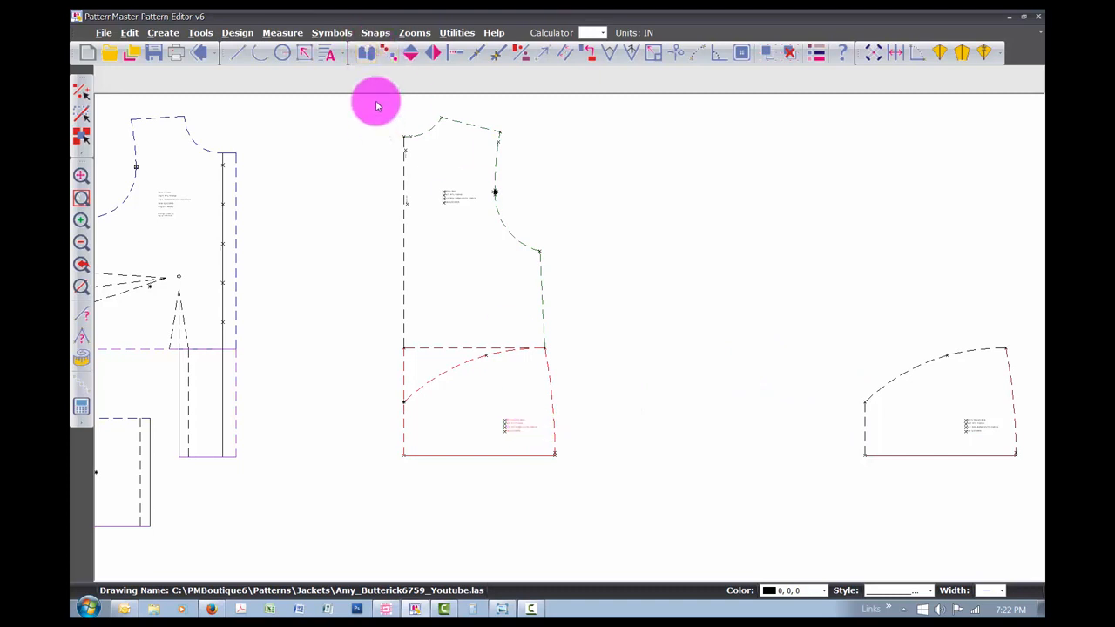
drag(375, 101, 571, 392)
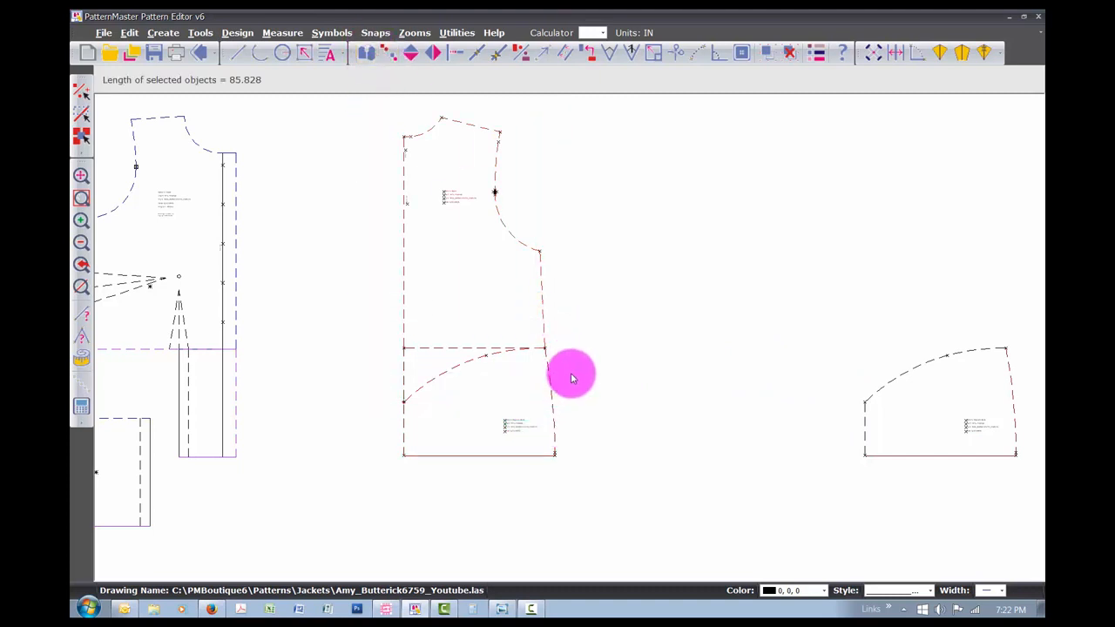
click(404, 384)
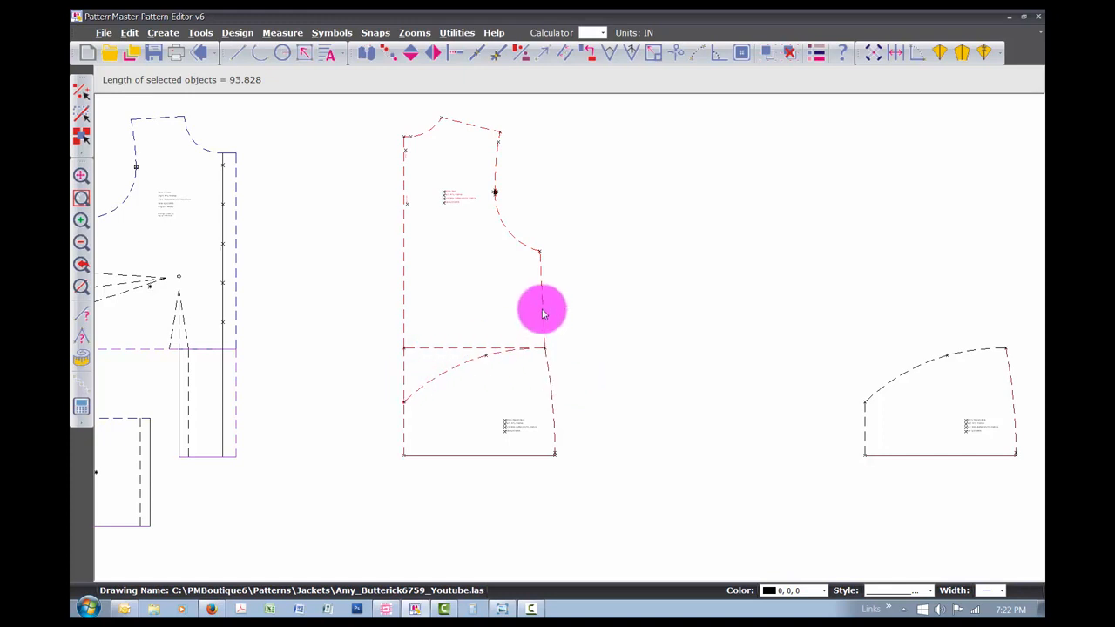
key(c)
key(o)
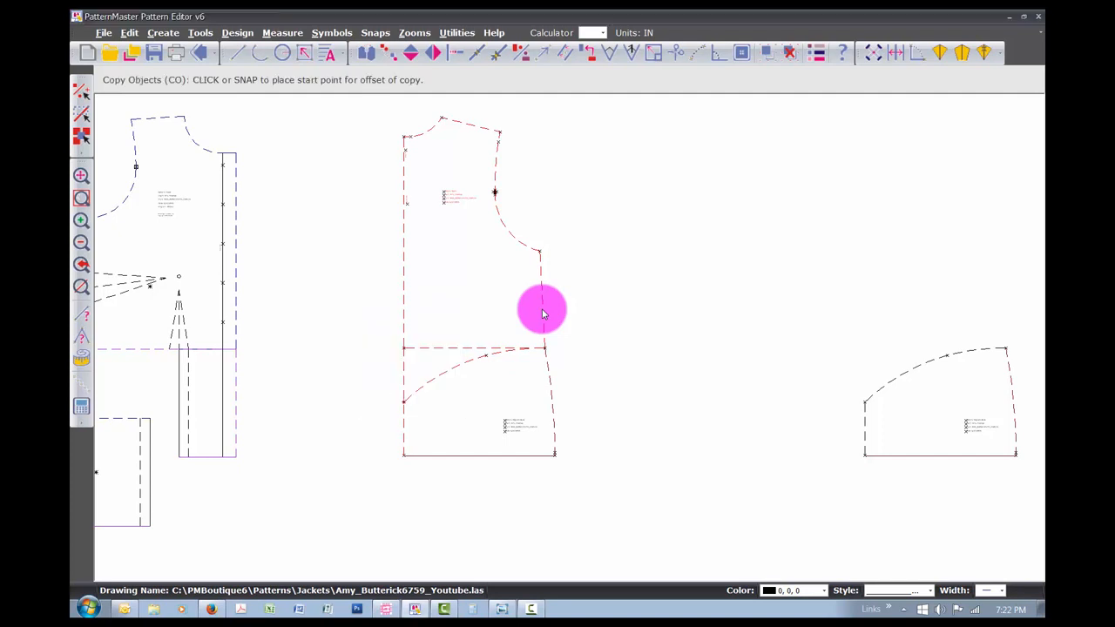
click(424, 255)
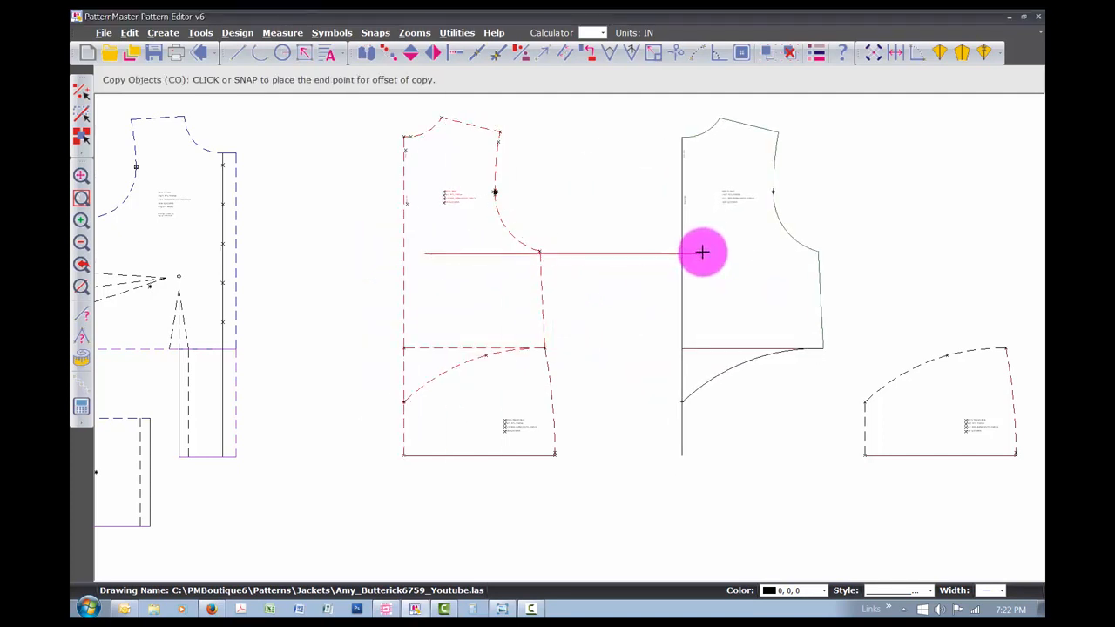
click(701, 251)
- Trim the copied bodice's center edge line where it meets the arc
key(n)
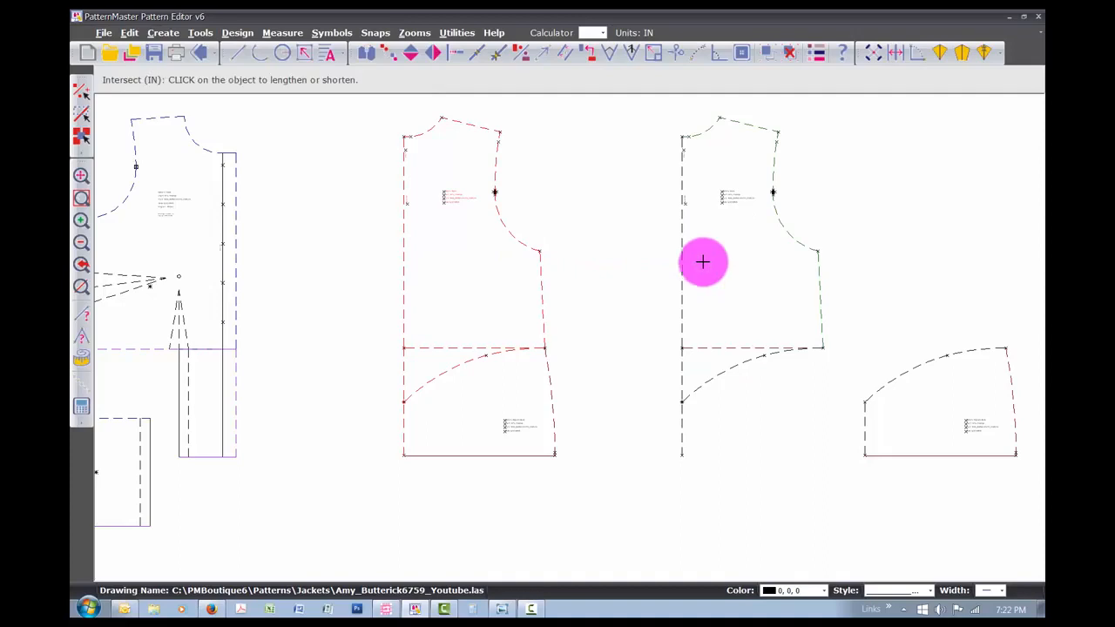
click(681, 371)
click(693, 390)
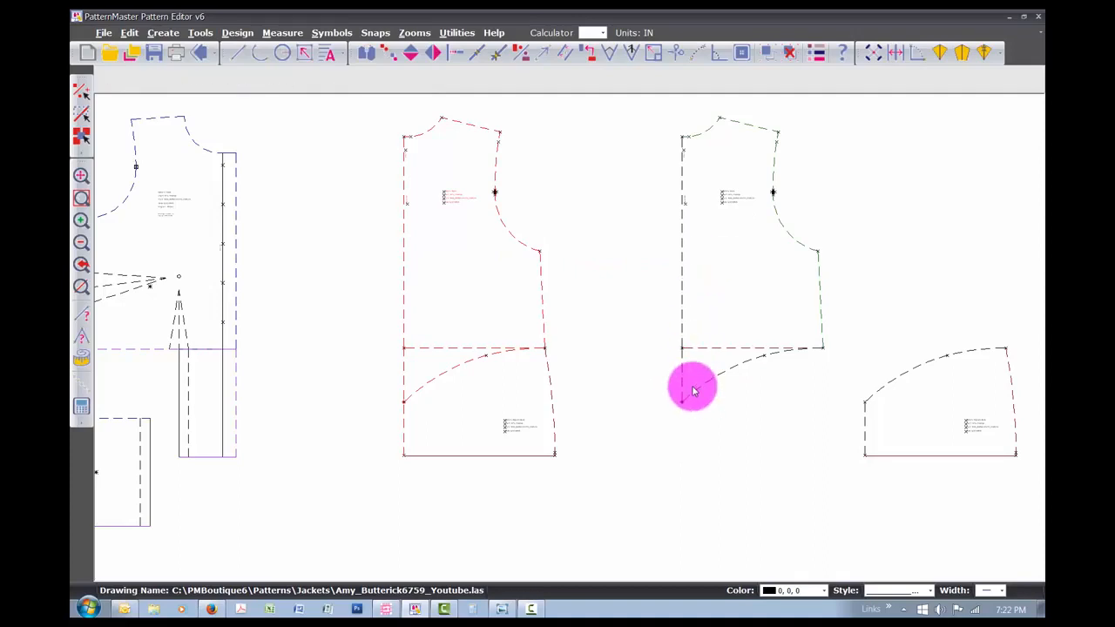
- Offset the copied bodice's center edge, arc, side, armhole, shoulder and neckline 0.625 in outward as seam allowance
text(f)
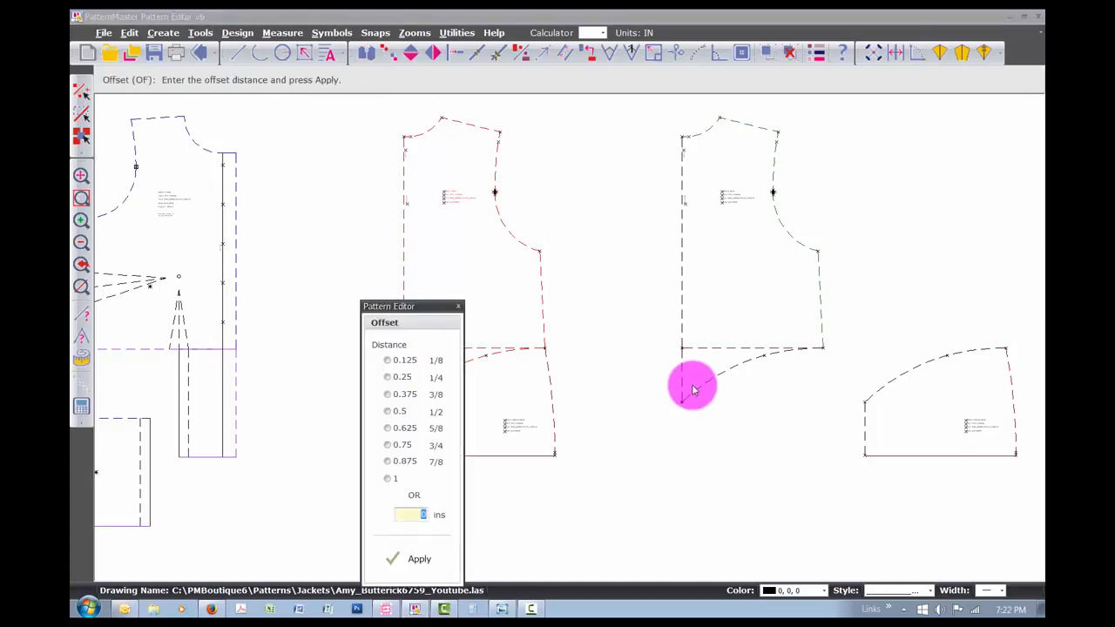
text(.625)
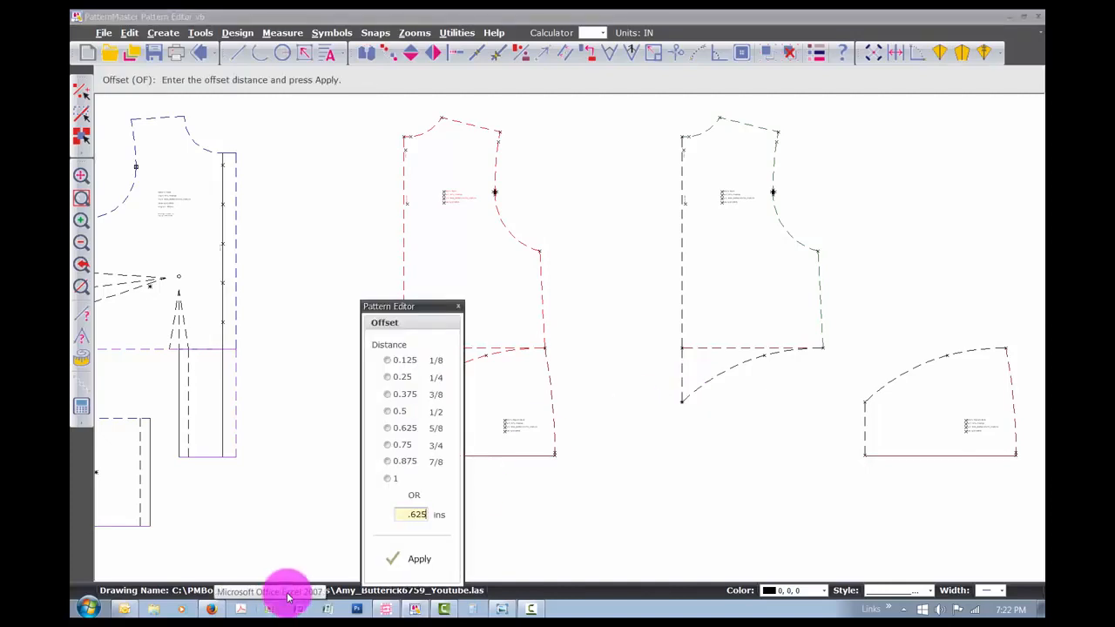
key(Return)
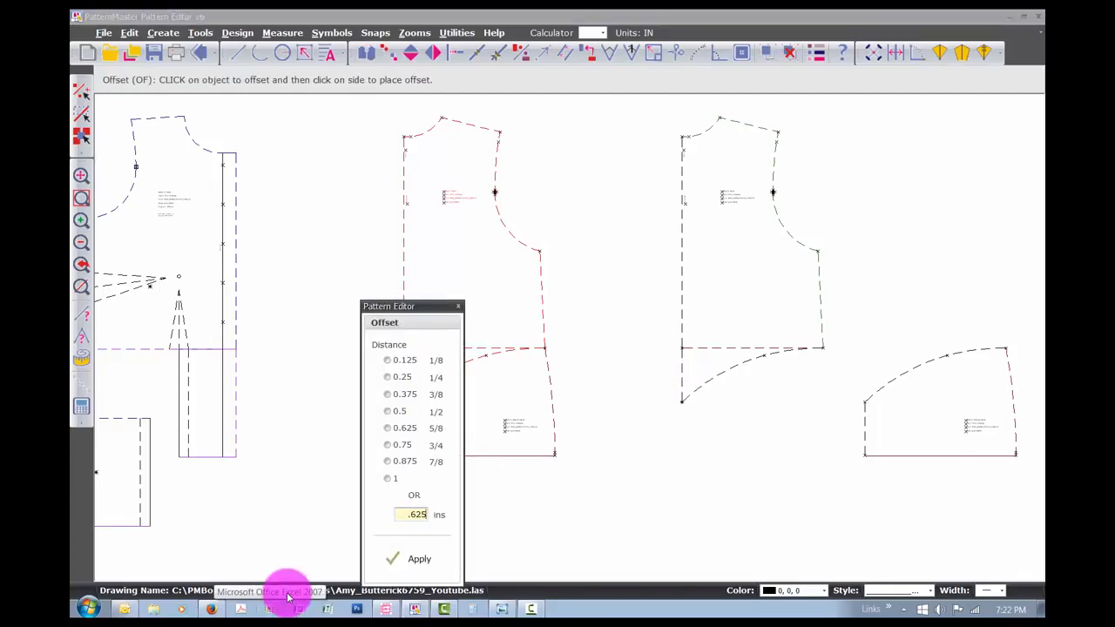
click(673, 258)
click(674, 256)
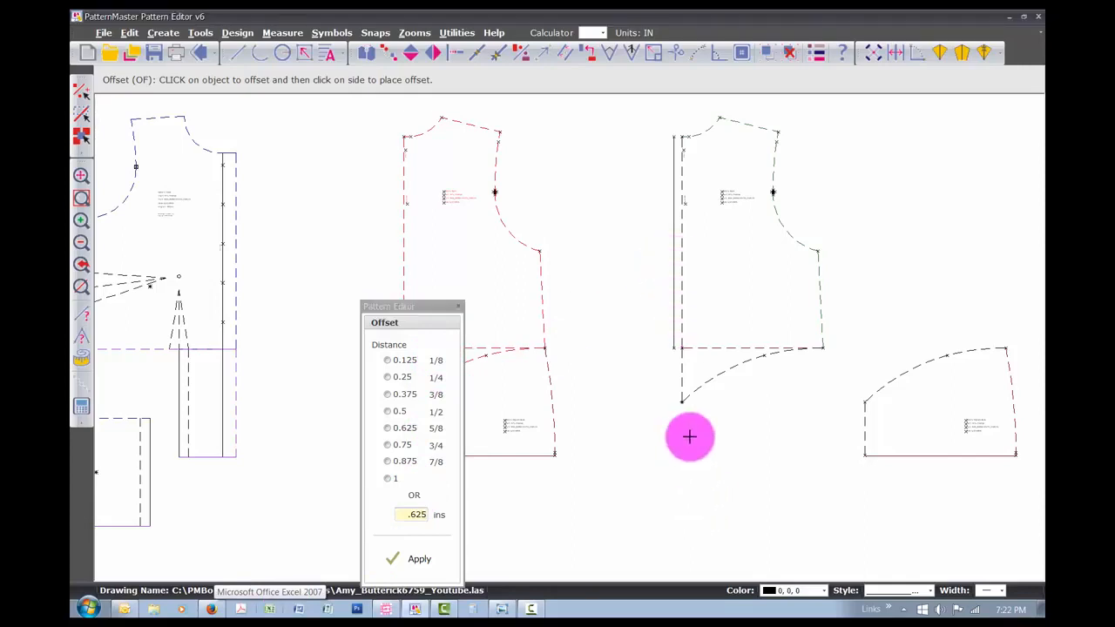
click(676, 380)
click(674, 380)
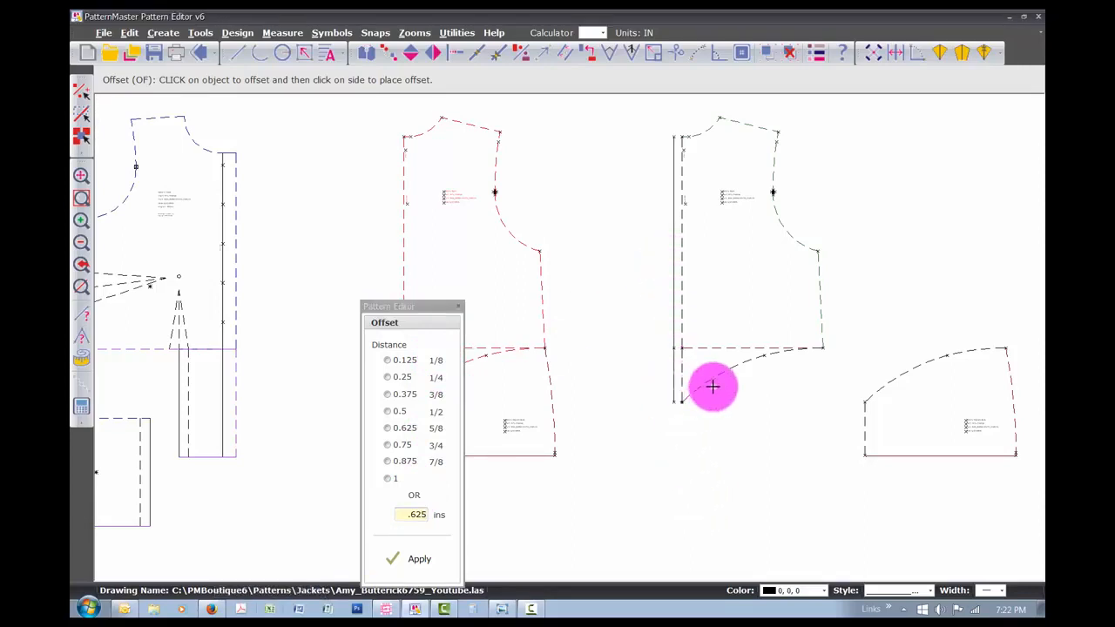
click(830, 312)
click(831, 312)
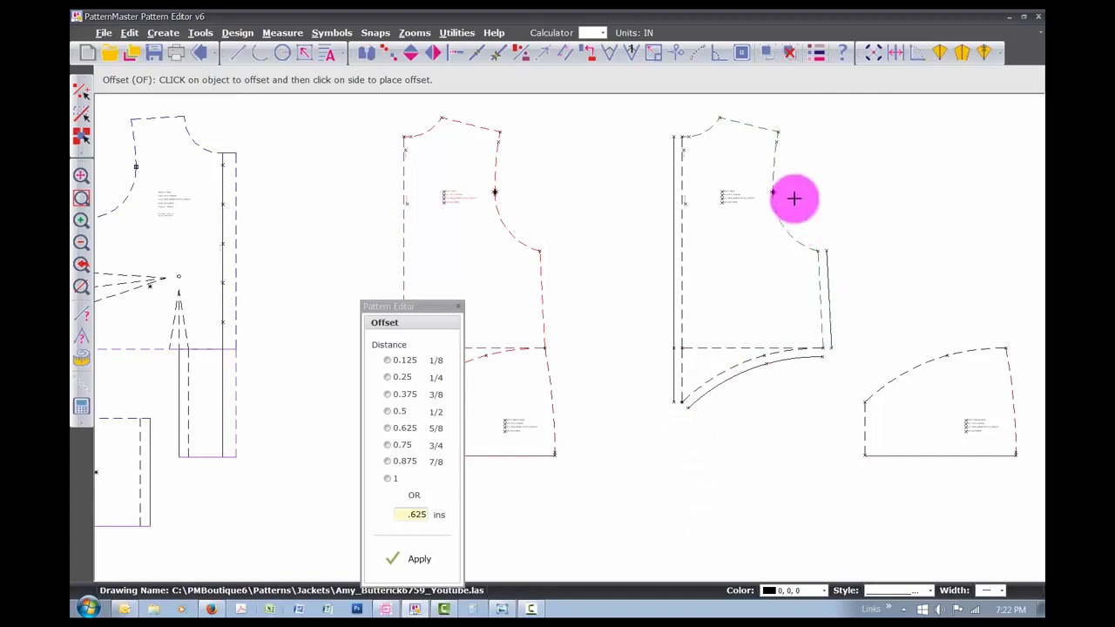
click(776, 160)
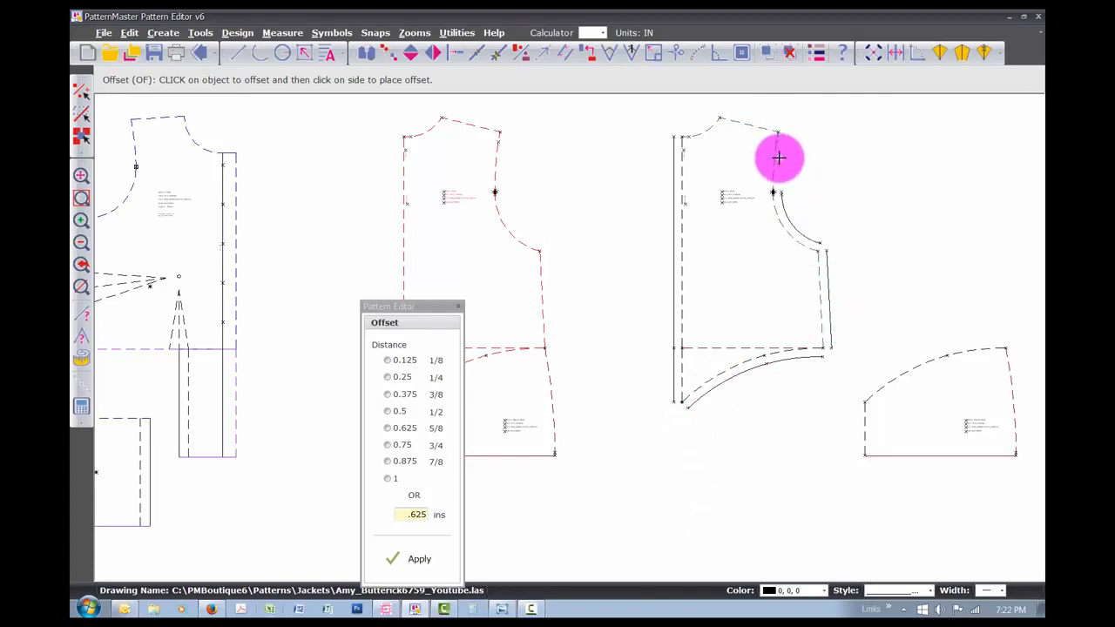
click(780, 158)
click(762, 117)
click(741, 107)
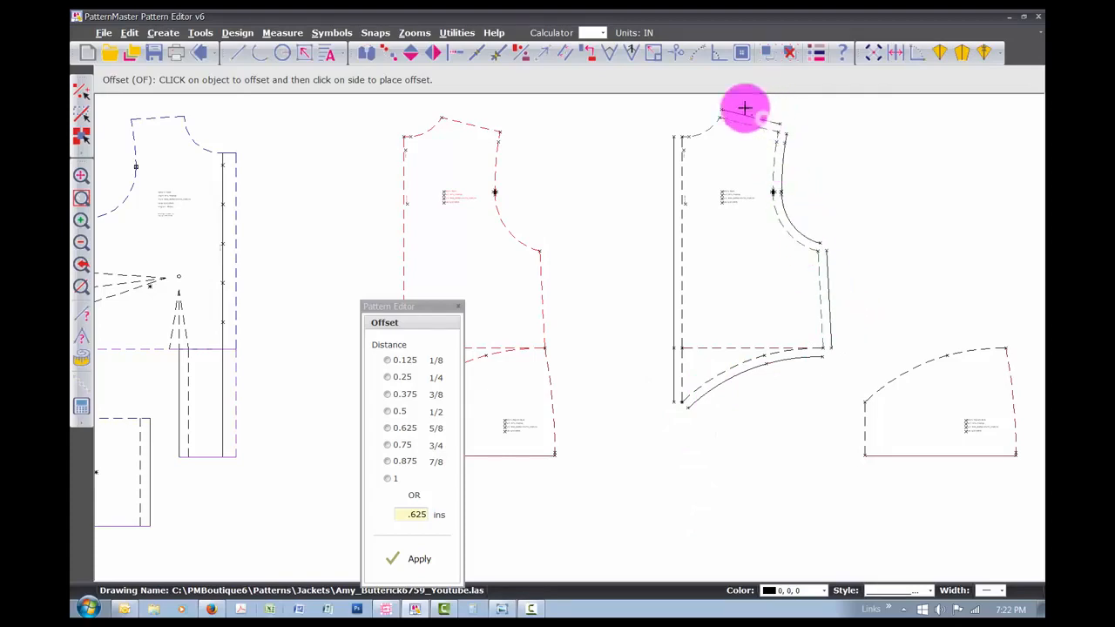
click(701, 128)
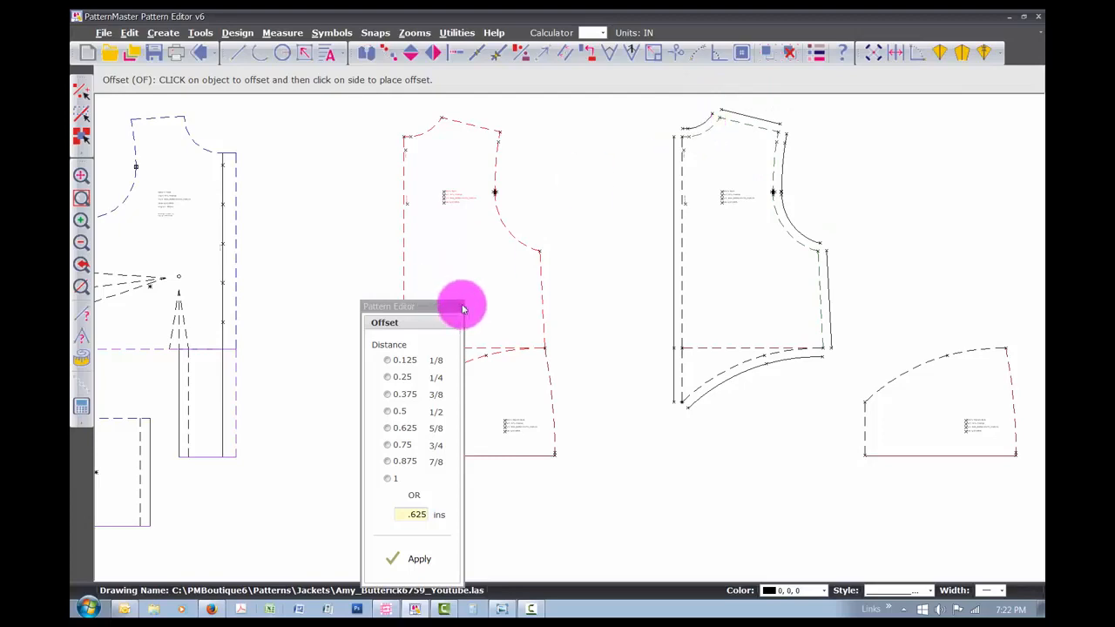
click(458, 307)
click(459, 306)
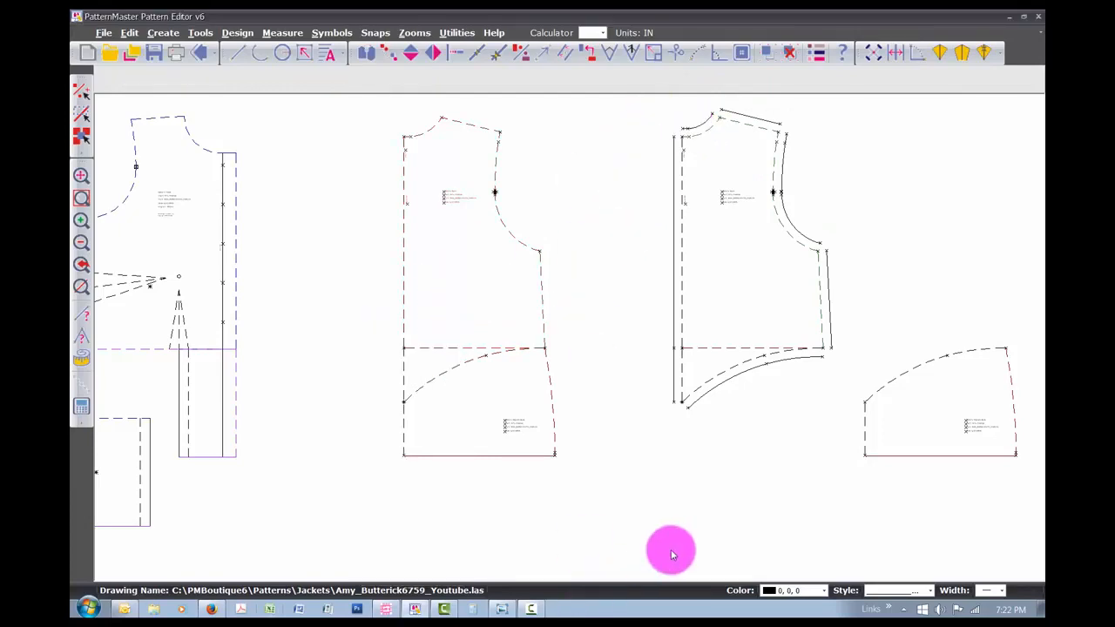
- Move the separated peplum piece farther to the right of the bodice
key(Right)
key(Right)
key(Right)
key(Right)
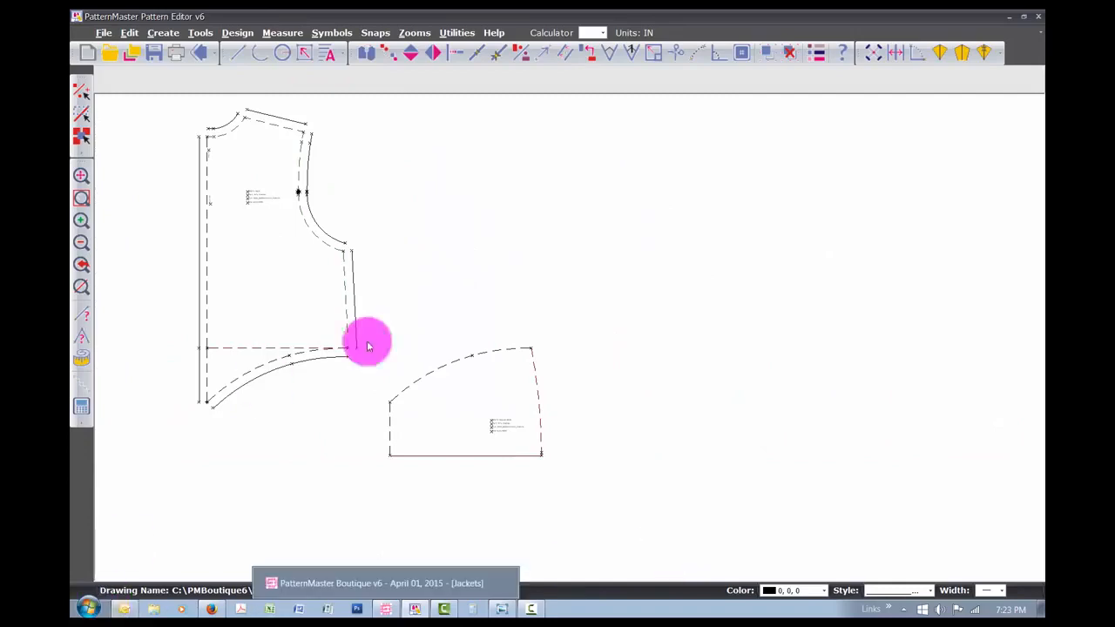
drag(378, 349, 602, 508)
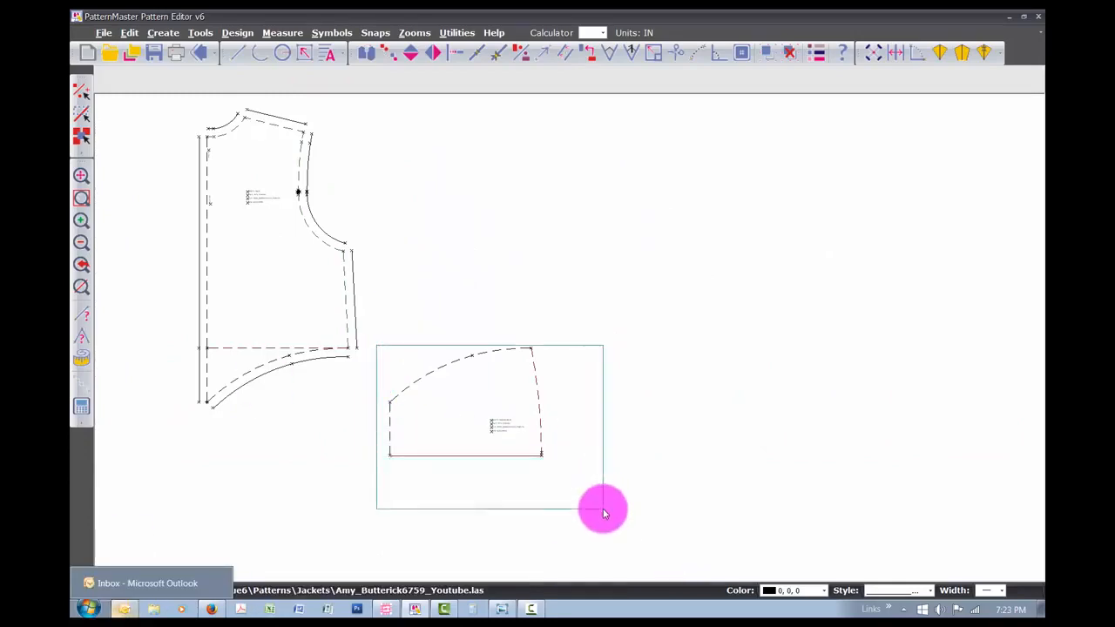
click(475, 418)
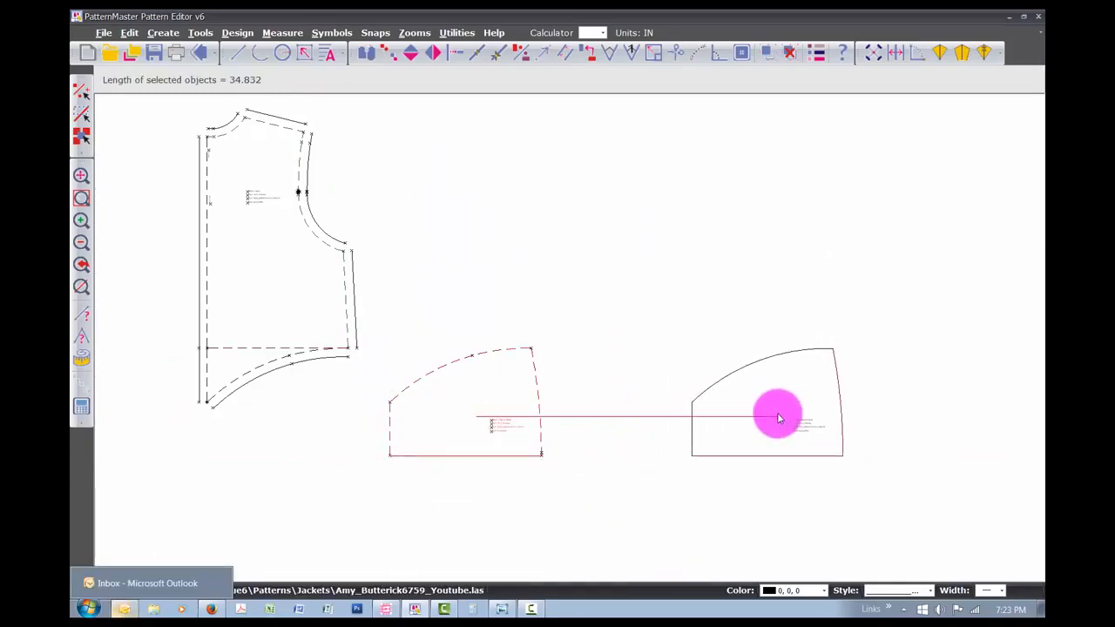
click(778, 418)
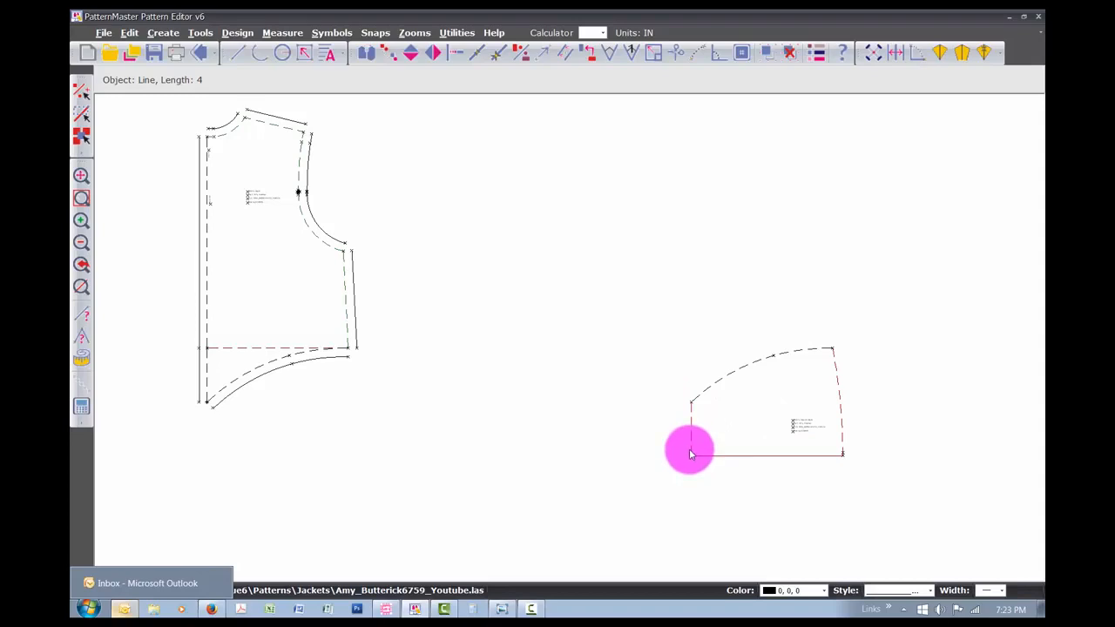
- View the Butterick 6759 reference illustration in the photo viewer, then return to the editor
key(alt+Tab)
key(alt+Tab)
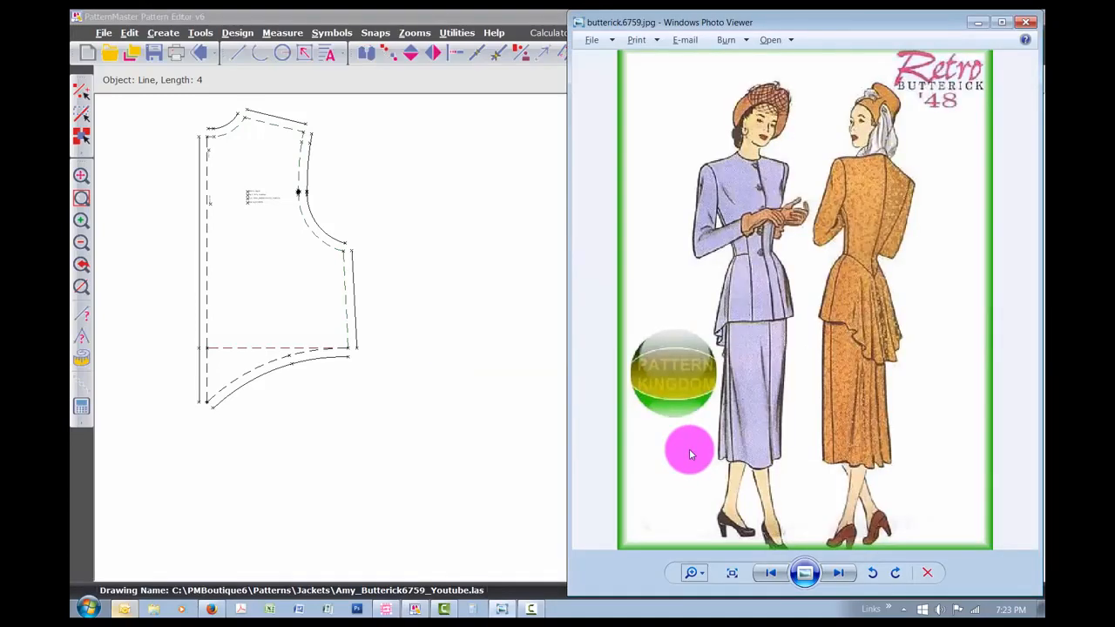
key(alt+Tab)
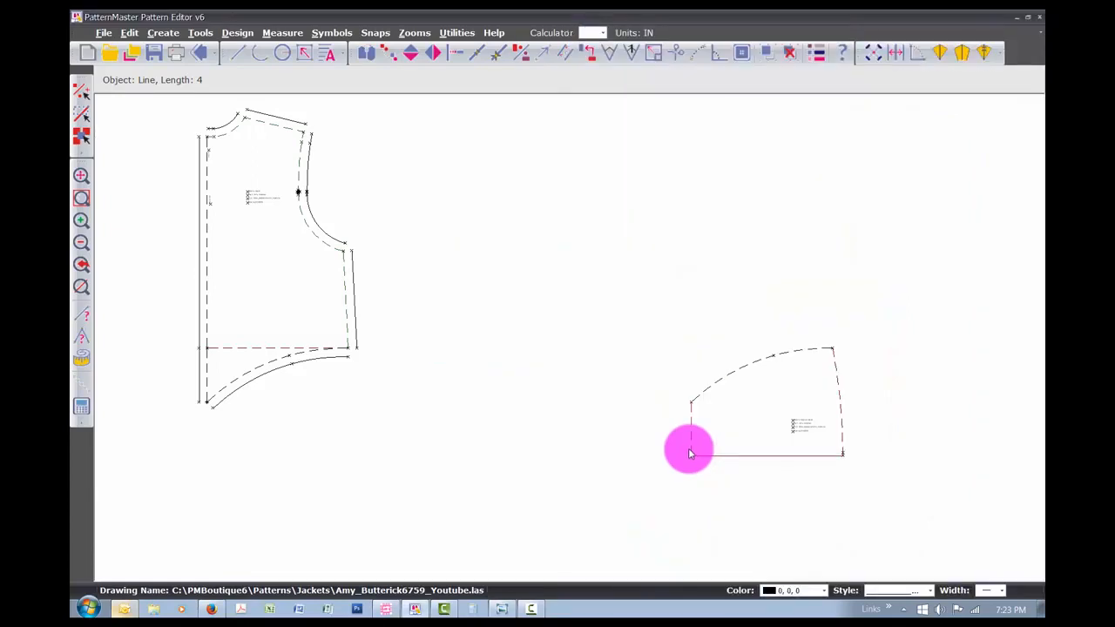
- Locate a point 12 in from the peplum's upper center-edge corner
key(p)
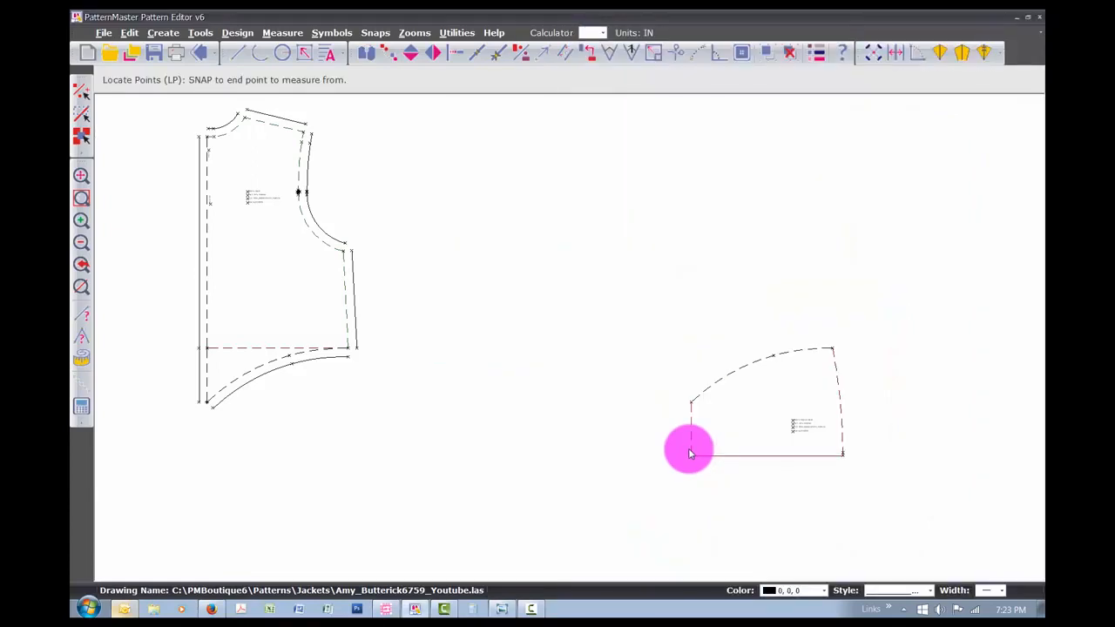
click(692, 400)
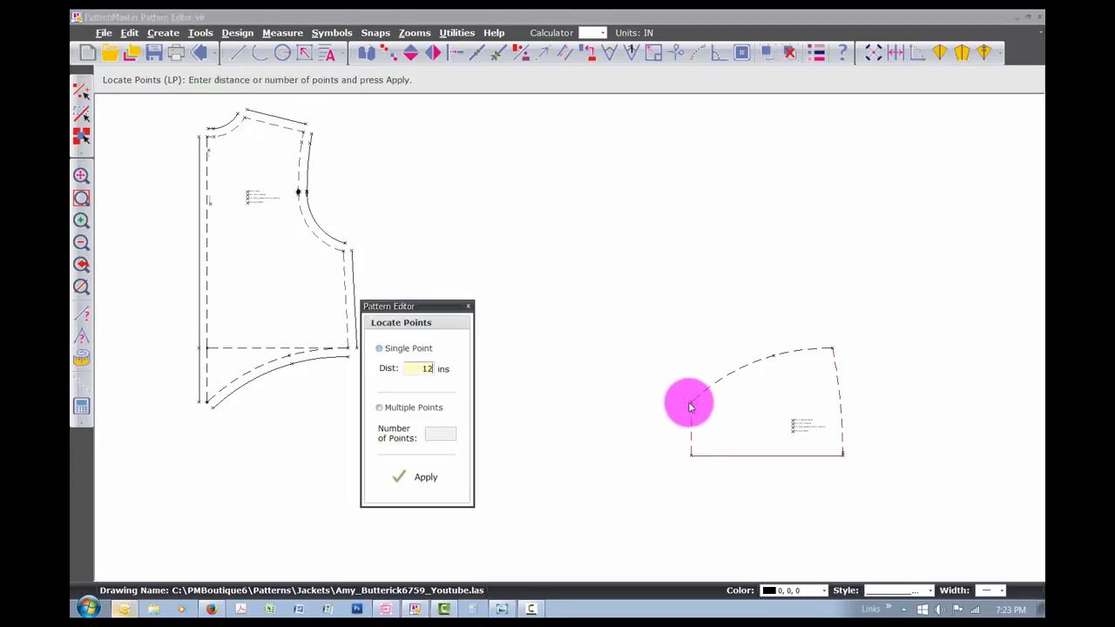
click(689, 406)
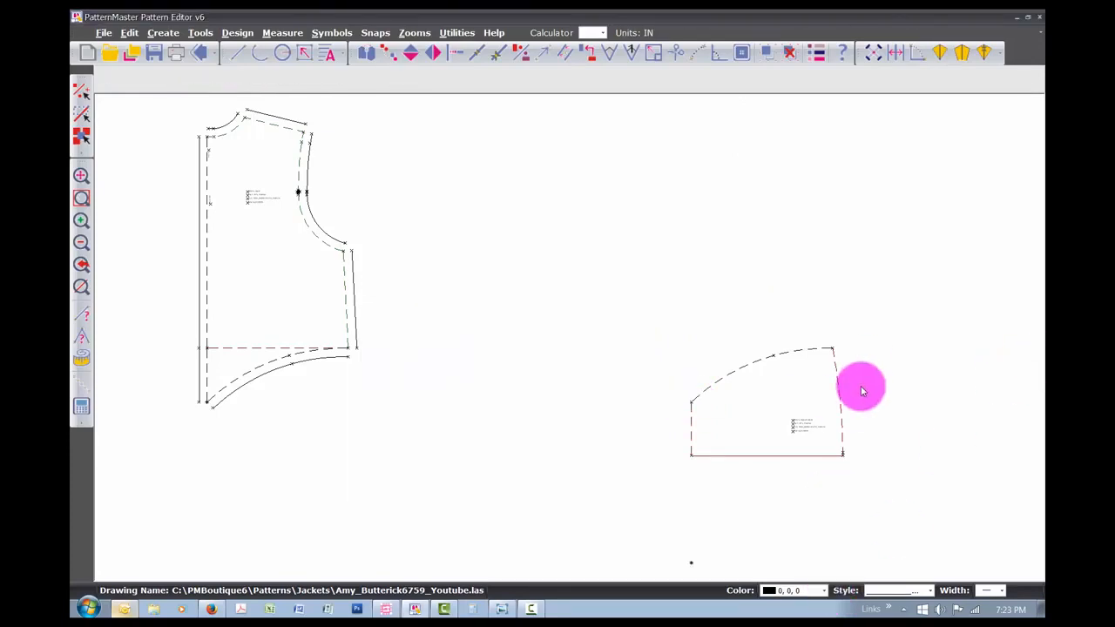
- Draw a curved hem arc from the peplum's lower side corner to the point 12 in below its center edge
key(a)
key(r)
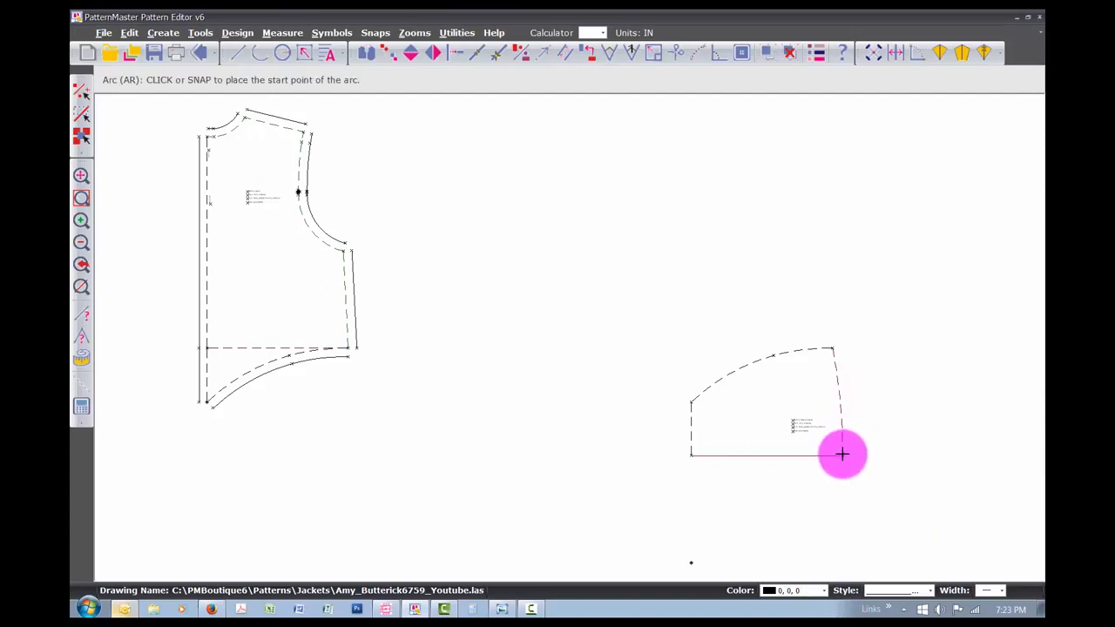
click(842, 454)
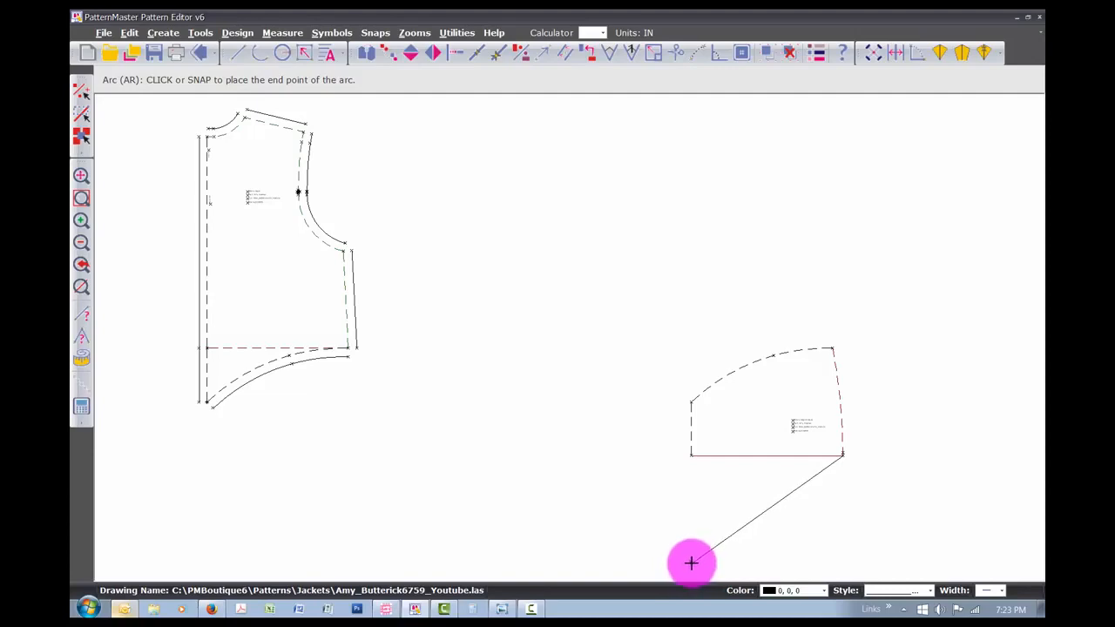
click(691, 563)
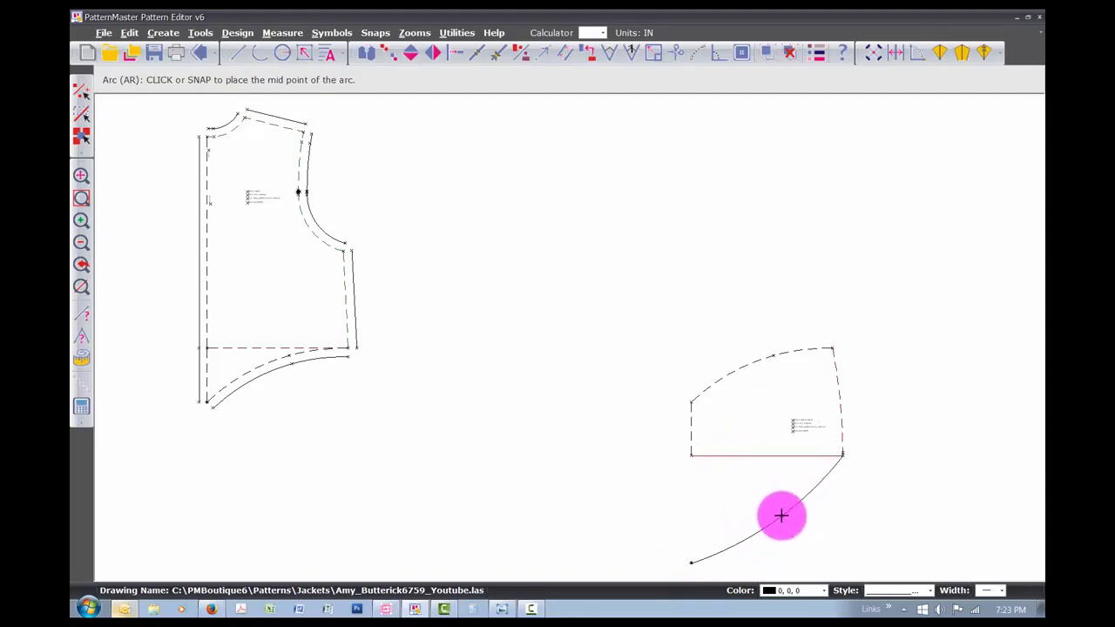
click(782, 517)
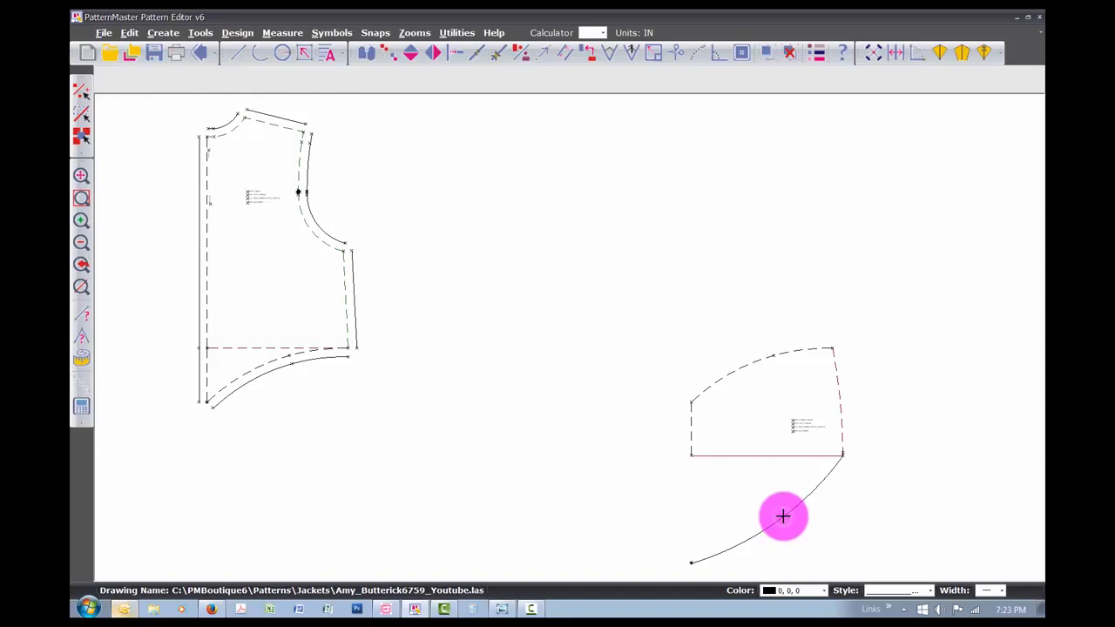
- Extend the peplum's center edge down to the end of the new hem arc and remove the old straight hem line
key(i)
key(n)
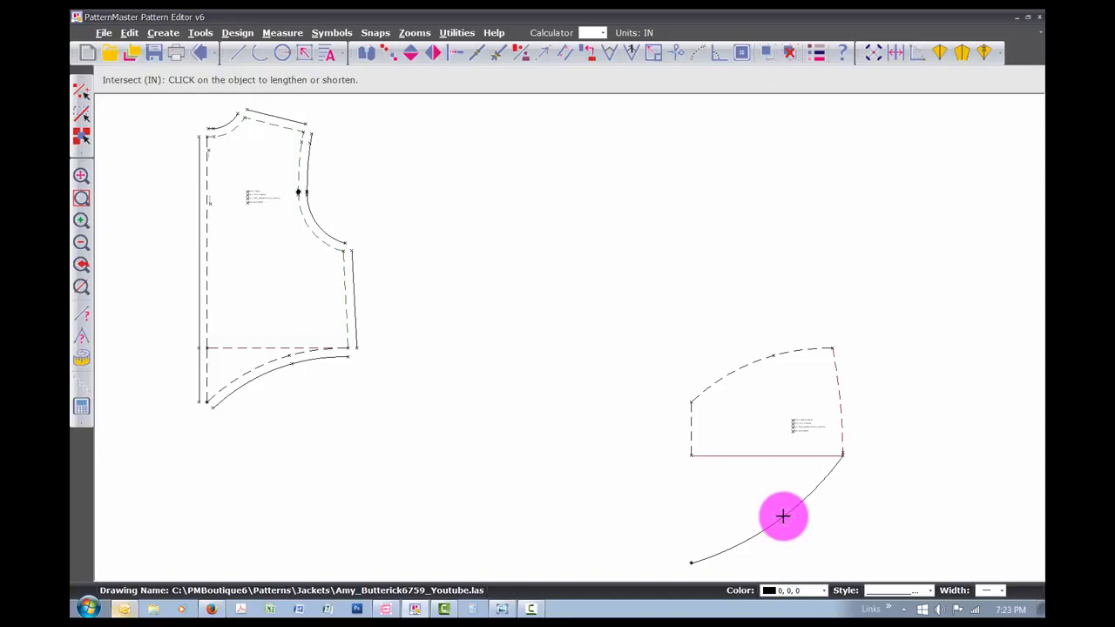
click(688, 424)
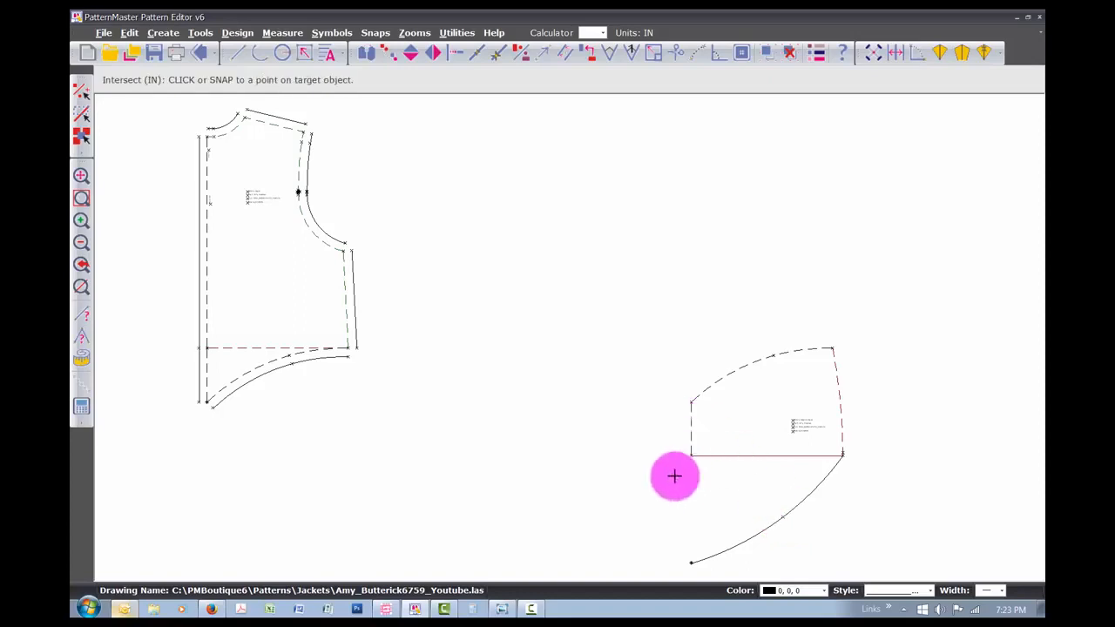
click(953, 417)
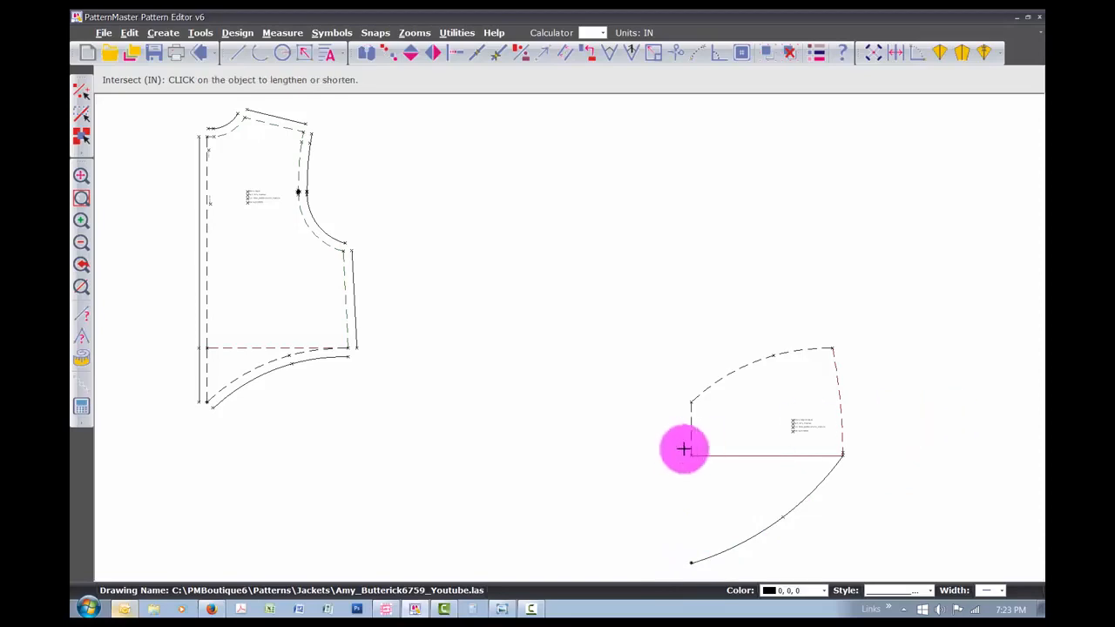
click(691, 440)
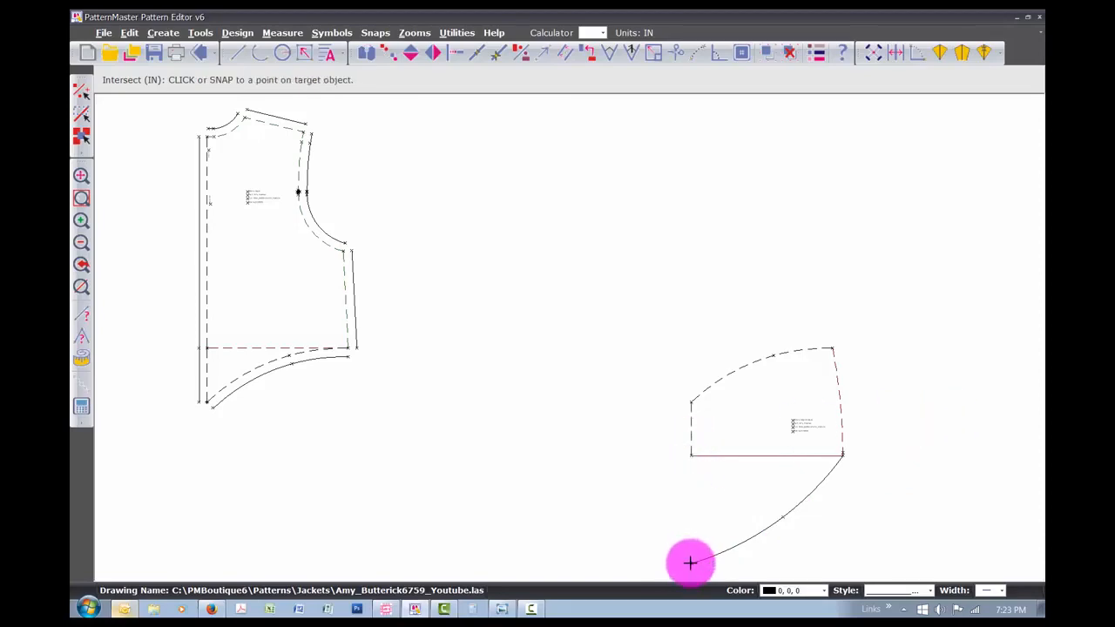
click(689, 563)
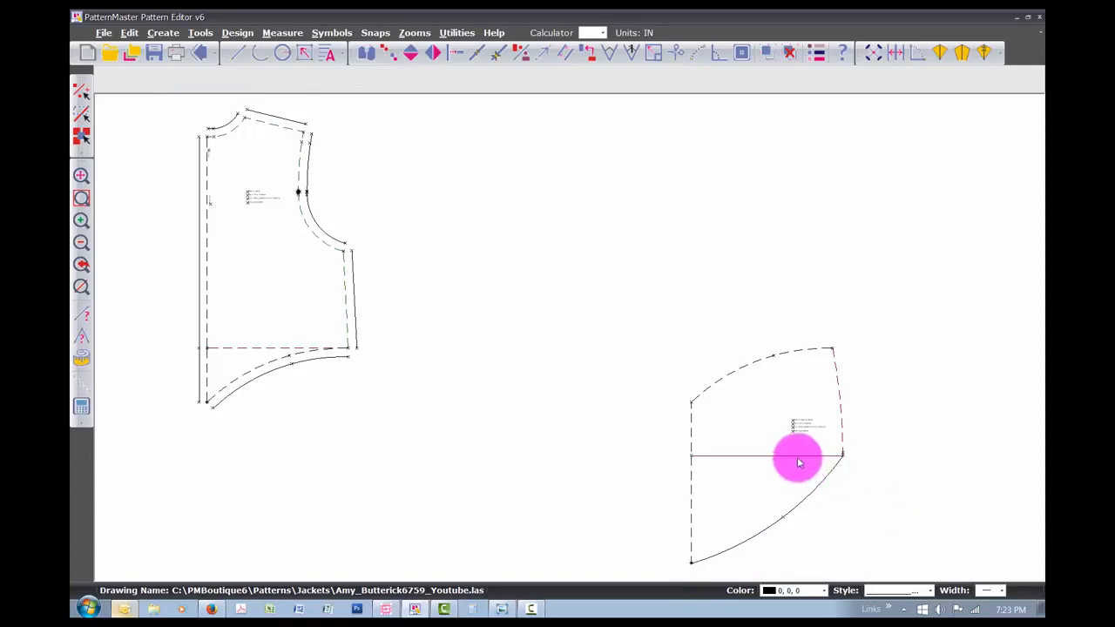
click(796, 457)
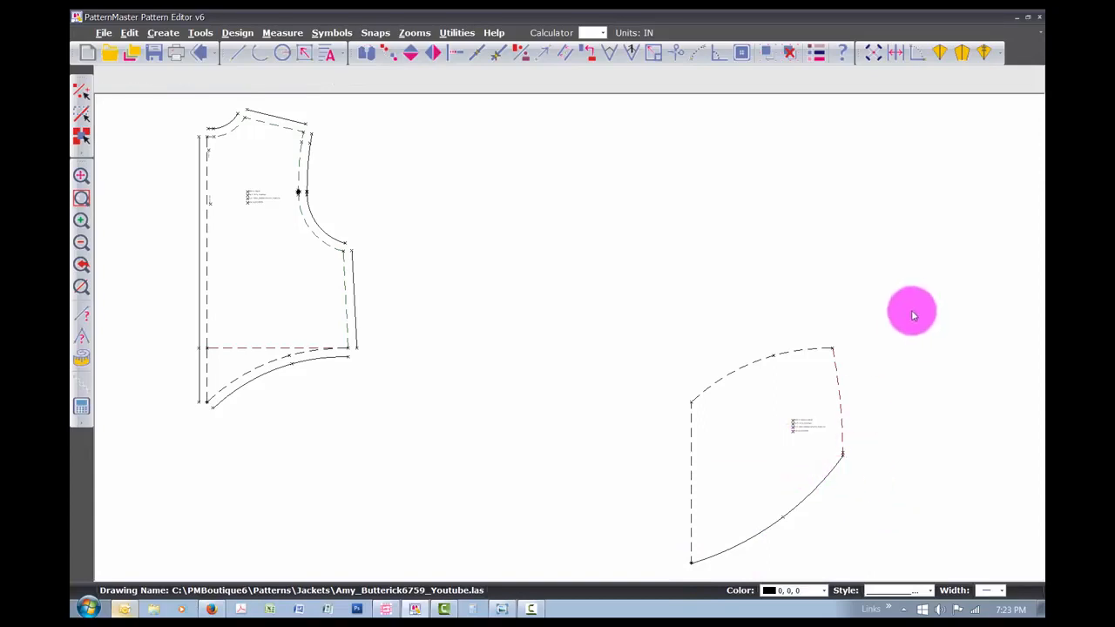
- Move the reshaped peplum under the copied bodice, aligning its upper edge with the bodice's waistline
scroll(672, 348, down, 1)
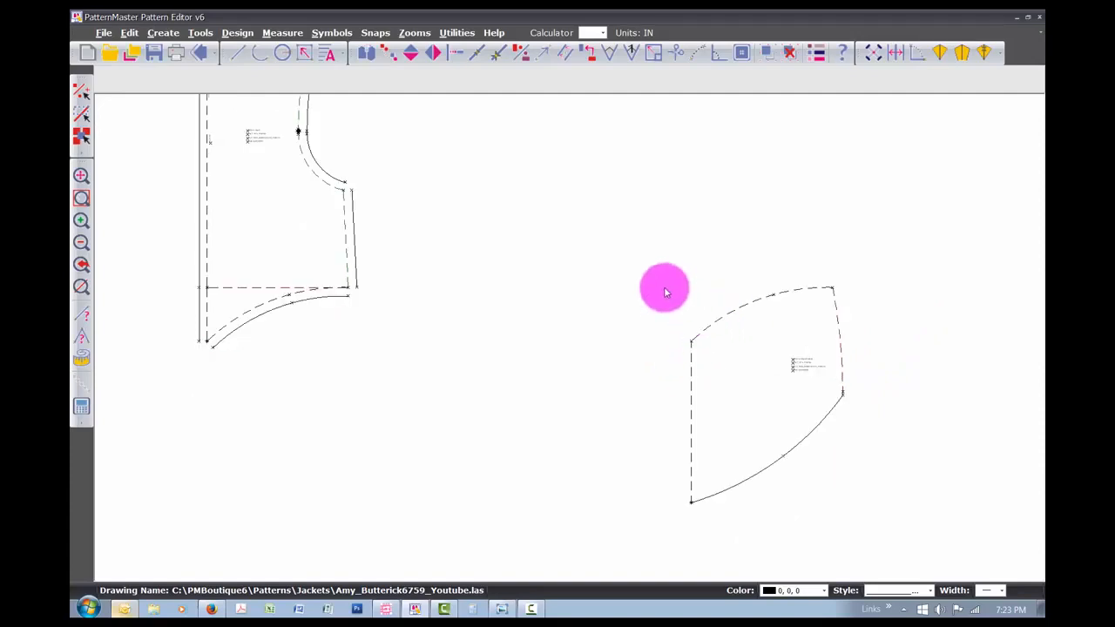
drag(659, 282, 925, 538)
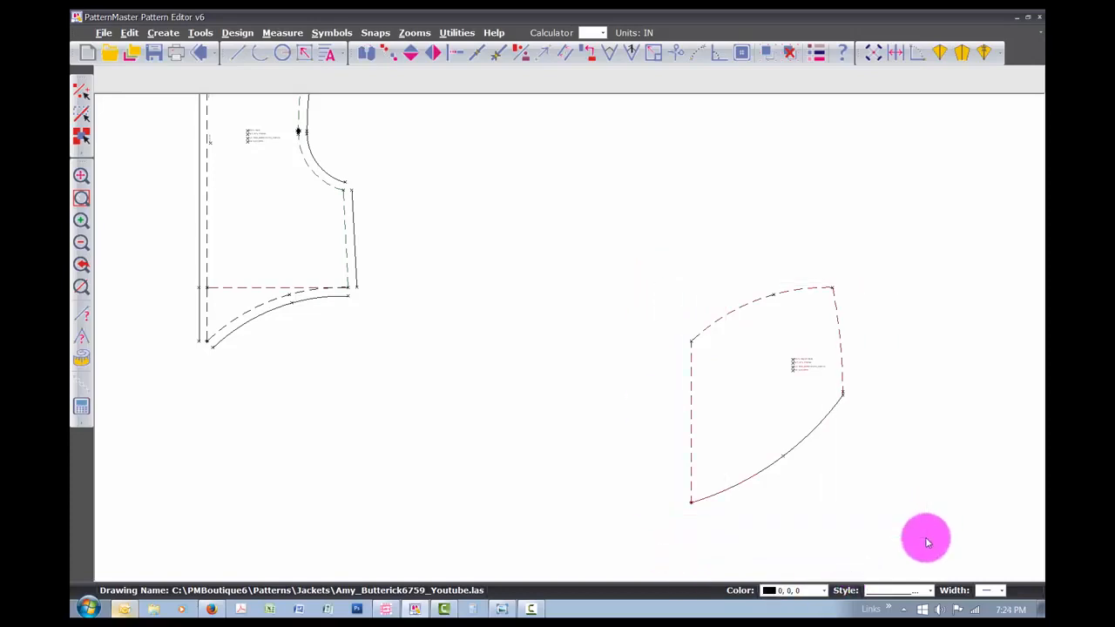
drag(811, 371, 423, 396)
drag(812, 336, 326, 341)
key(z)
key(w)
drag(327, 263, 369, 316)
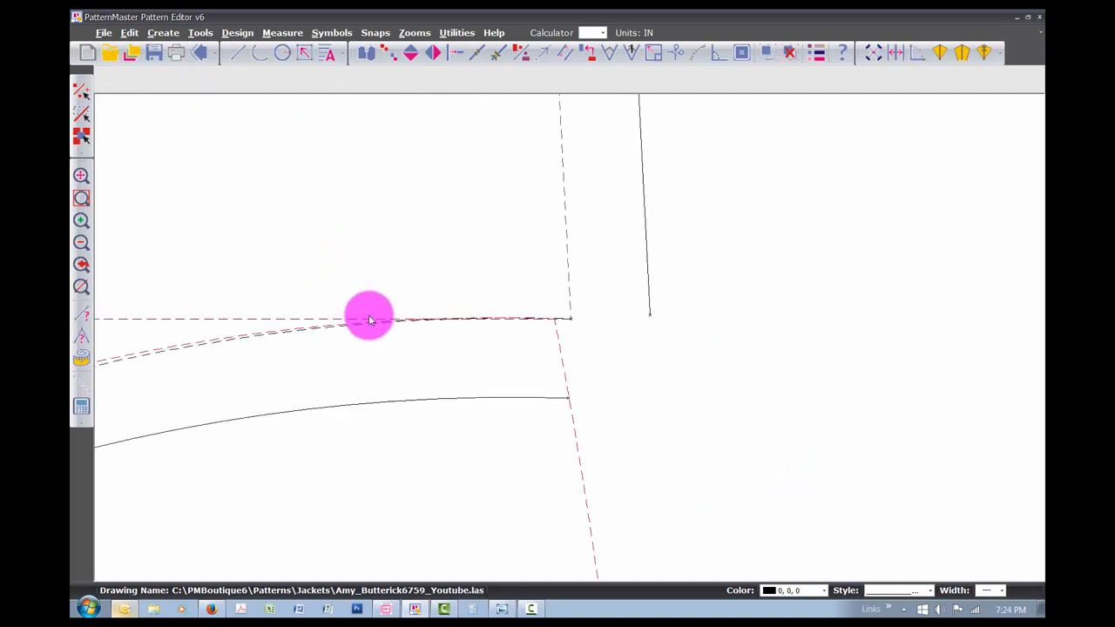
drag(542, 366, 543, 358)
scroll(479, 440, down, 3)
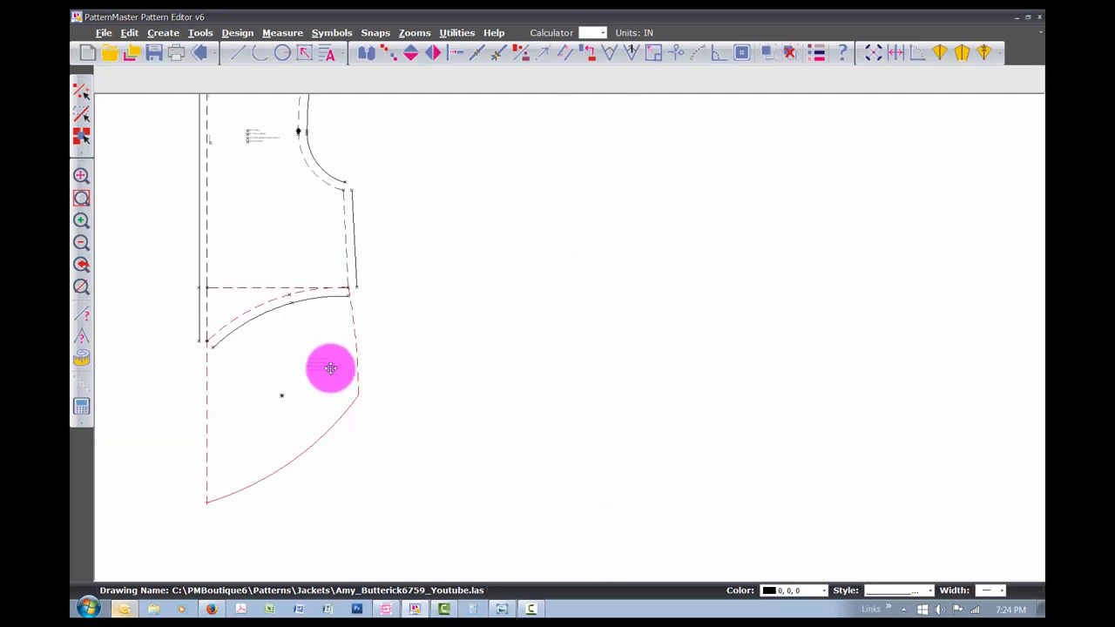
scroll(318, 359, up, 2)
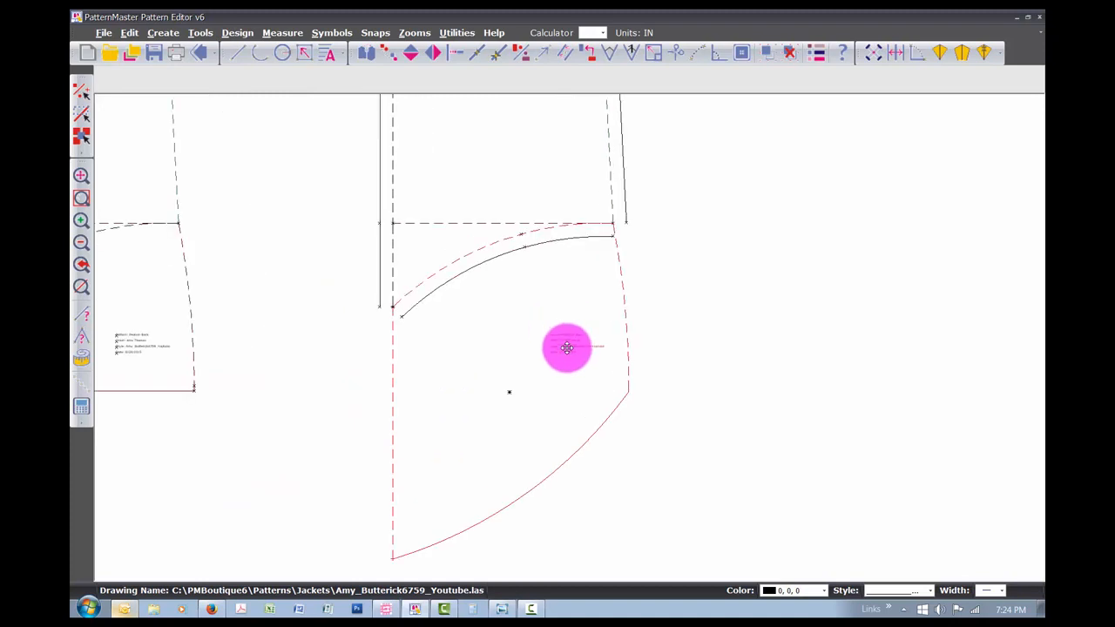
scroll(568, 345, down, 2)
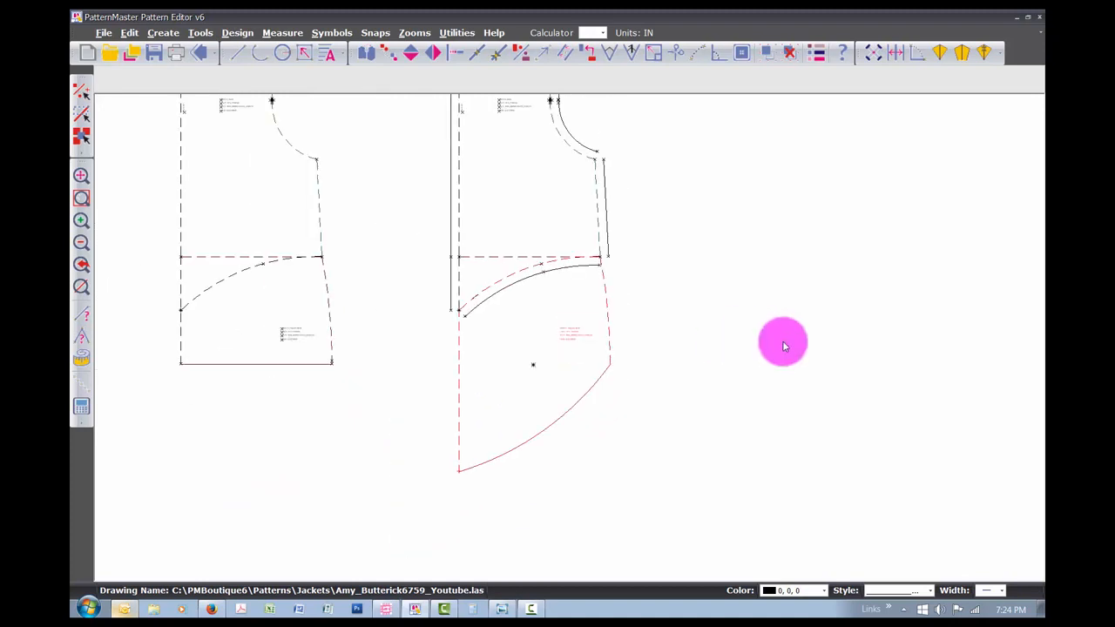
scroll(782, 340, up, 3)
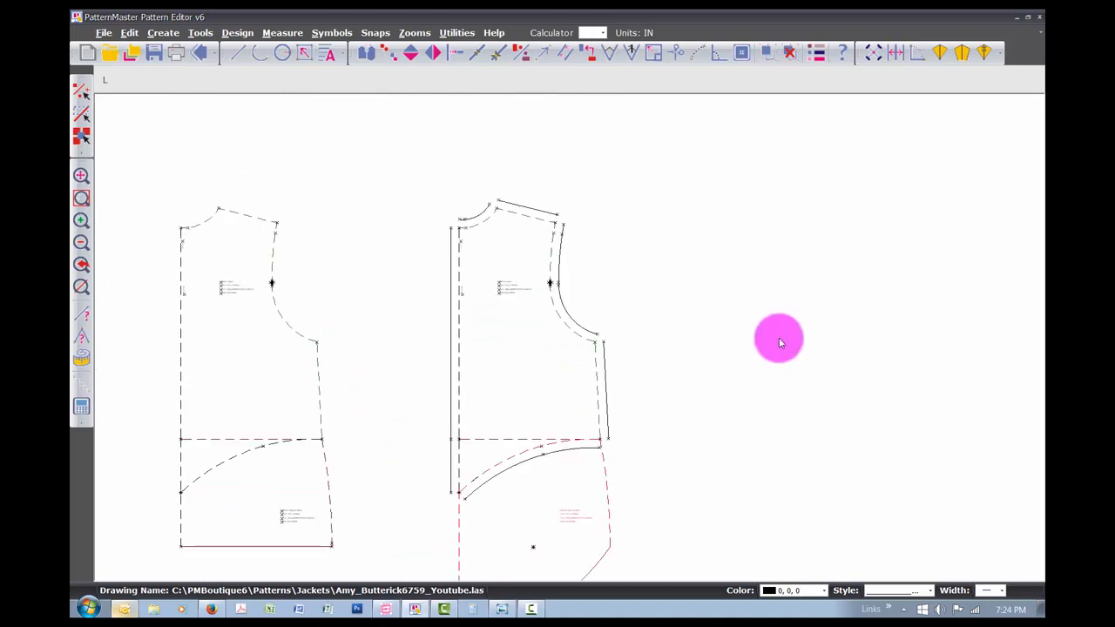
- Draw a vertical line from the bodice's shoulder straight down through the peplum
key(Return)
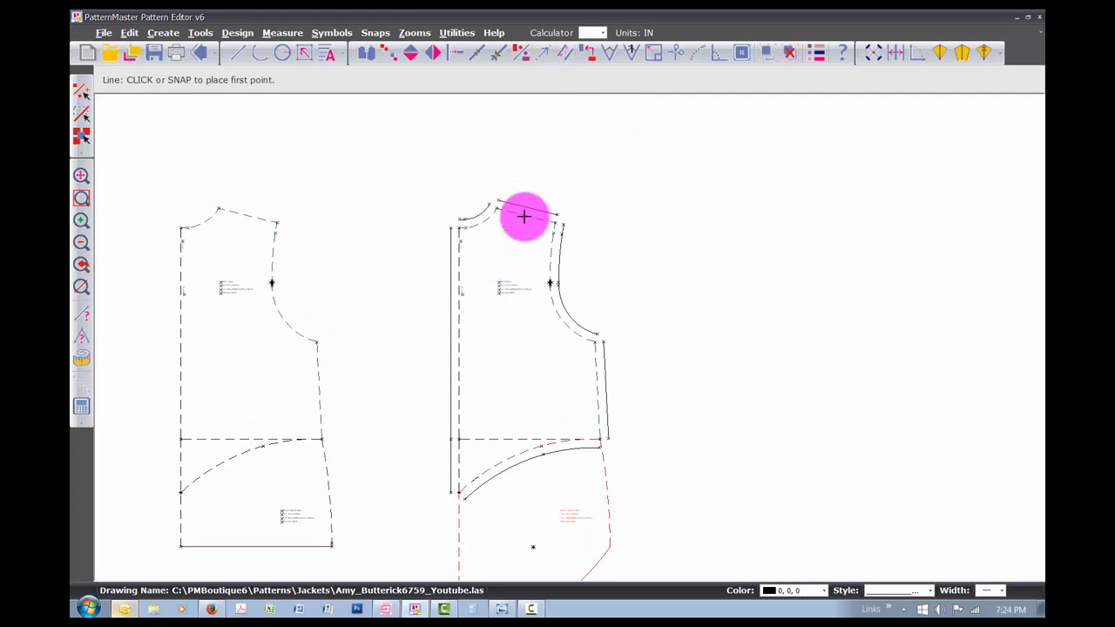
key(Escape)
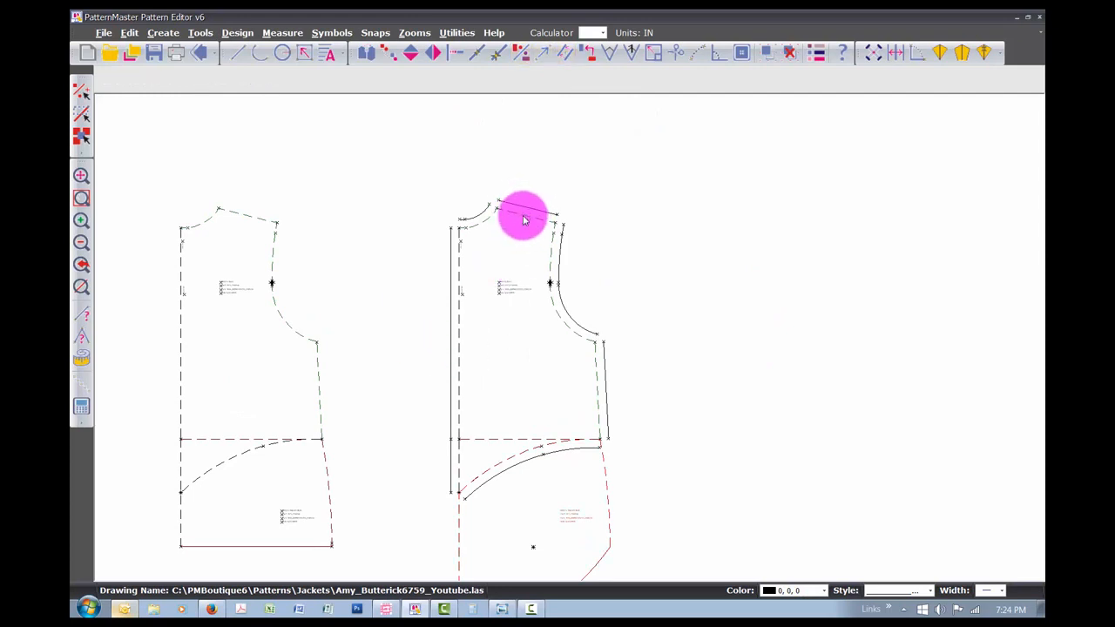
click(524, 219)
text(L)
key(Return)
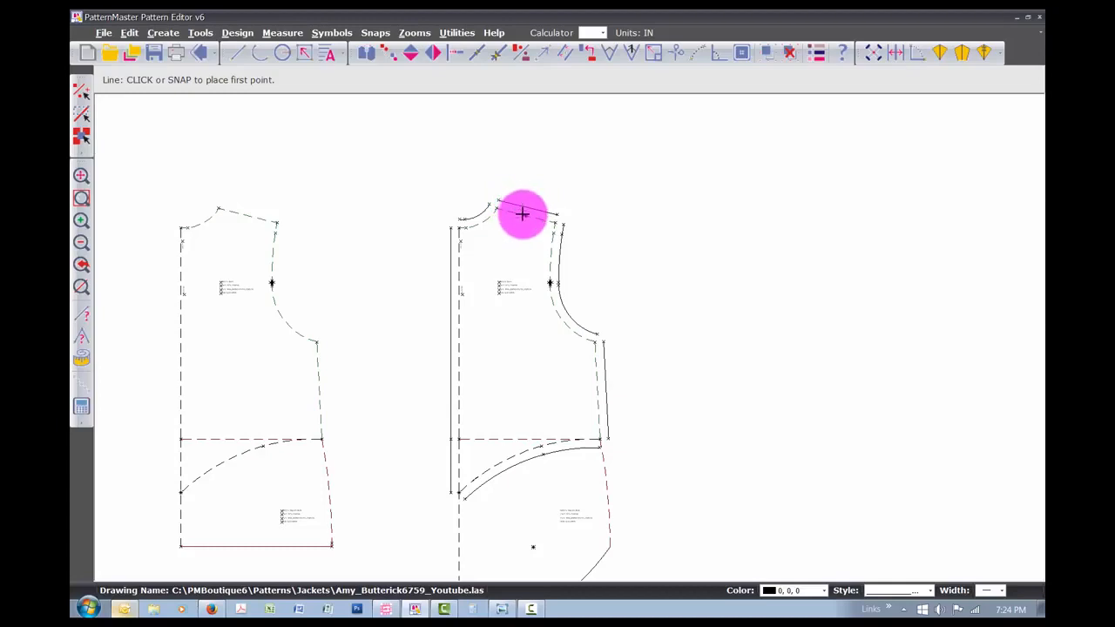
click(525, 215)
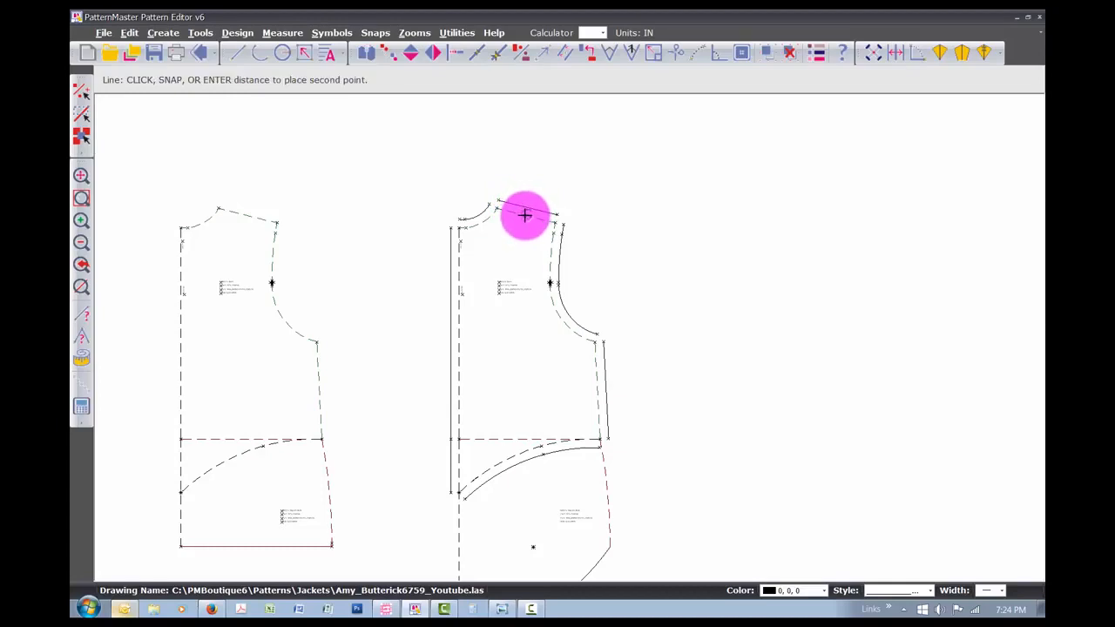
click(531, 569)
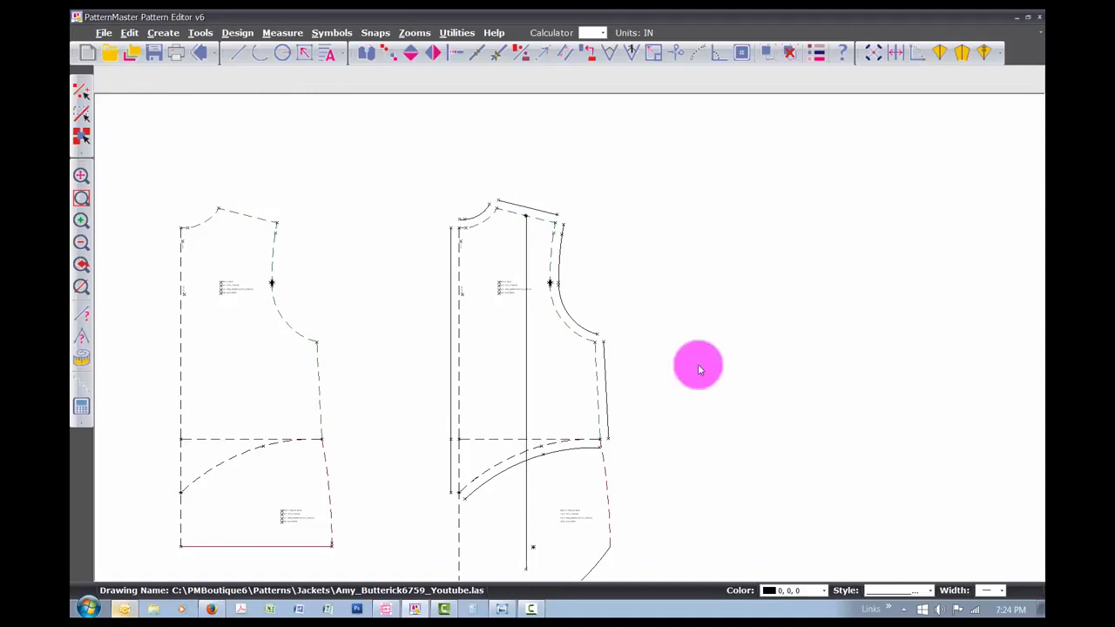
- Move the vertical line's lower endpoint down onto the peplum's hem arc
scroll(698, 364, down, 2)
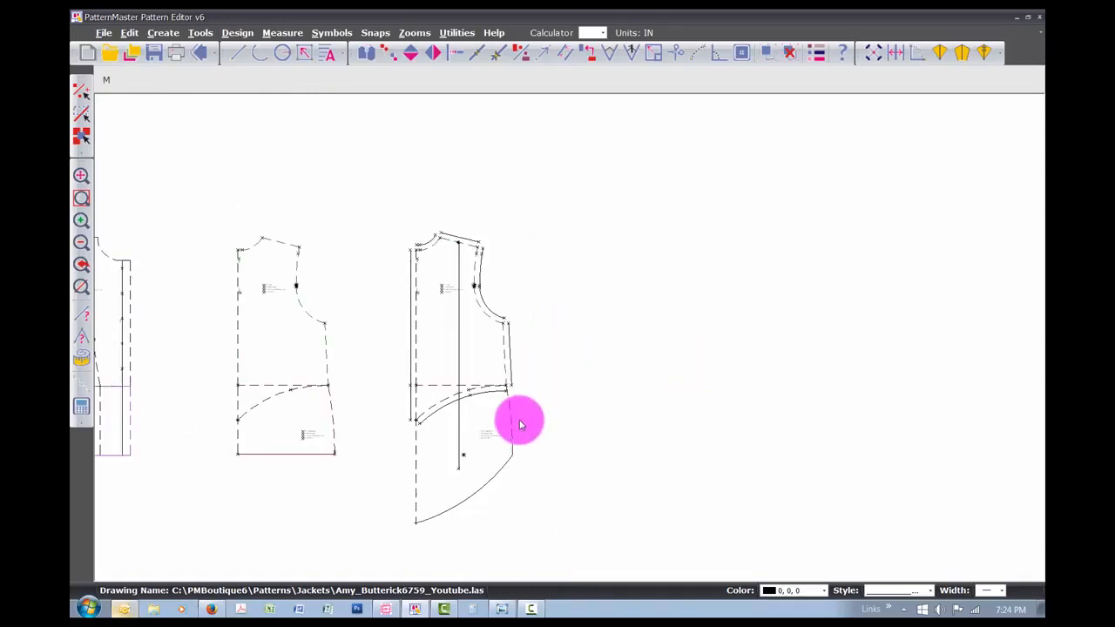
text(P)
key(Return)
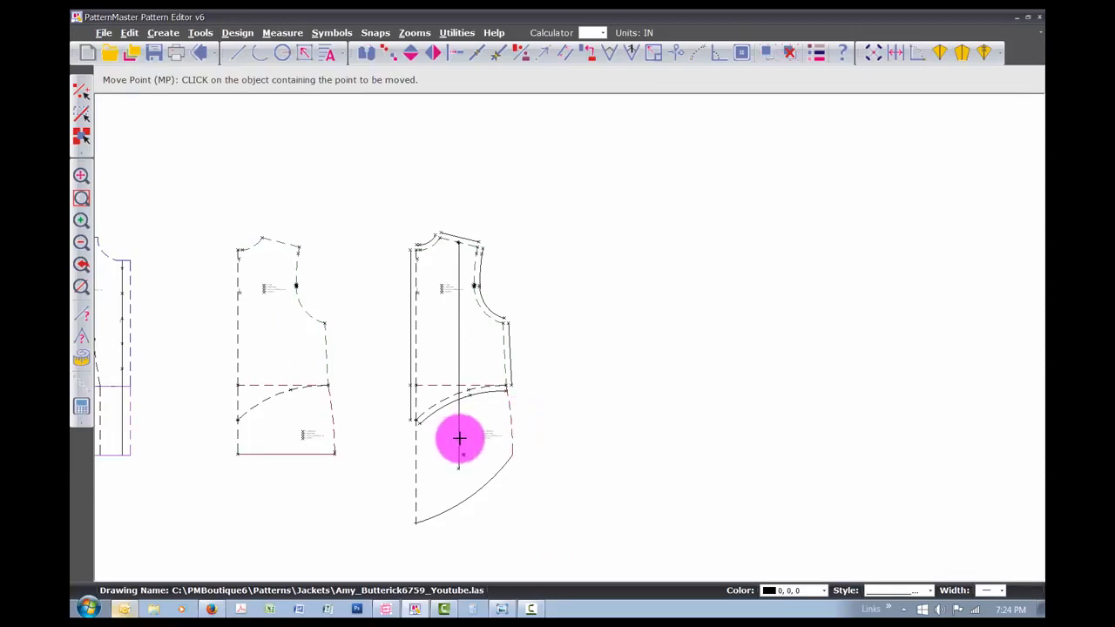
click(456, 461)
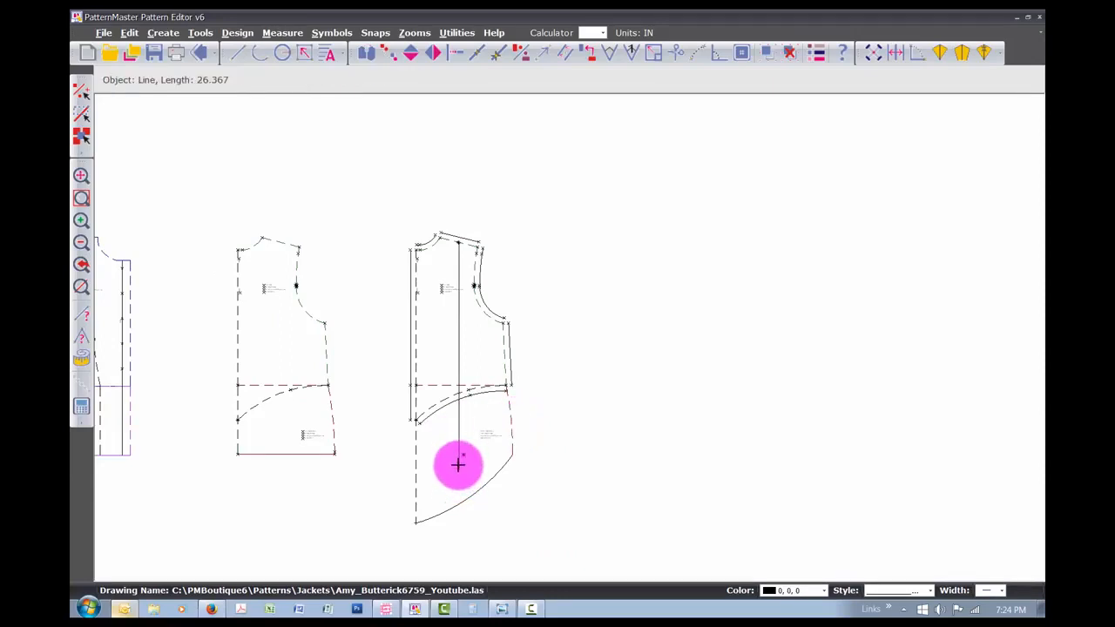
click(458, 465)
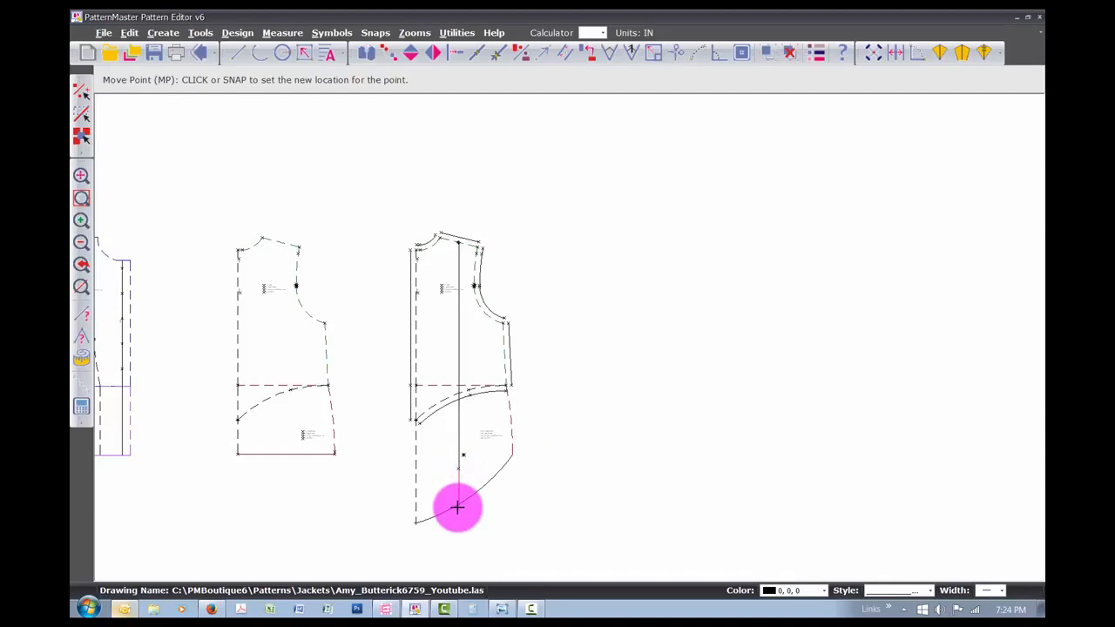
click(457, 507)
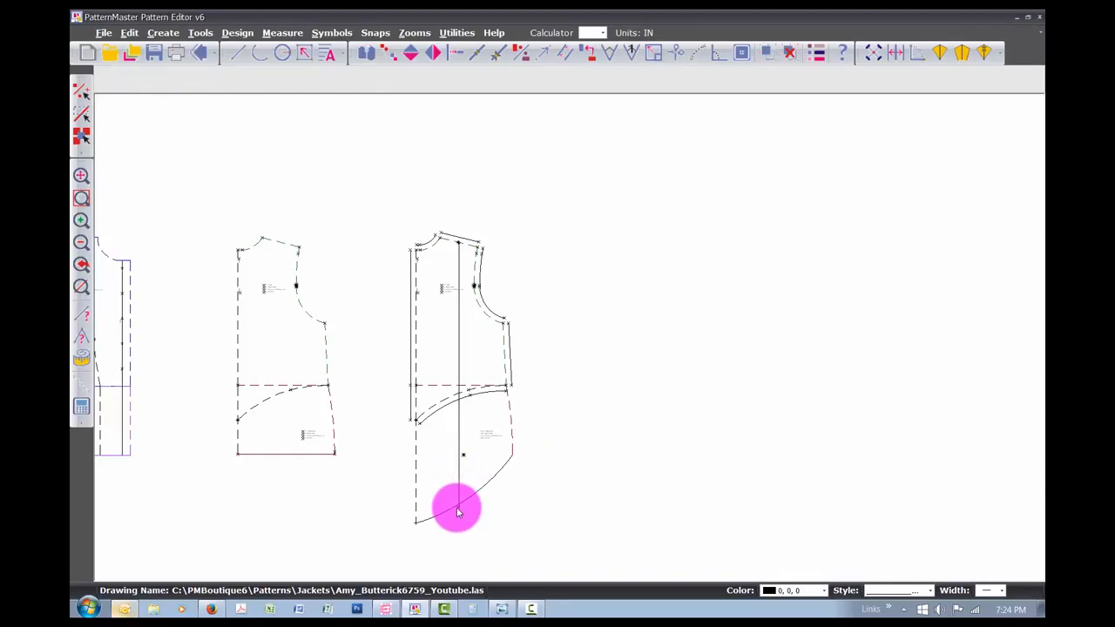
- Move the vertical line's upper endpoint down to the peplum's upper edge
text(mp)
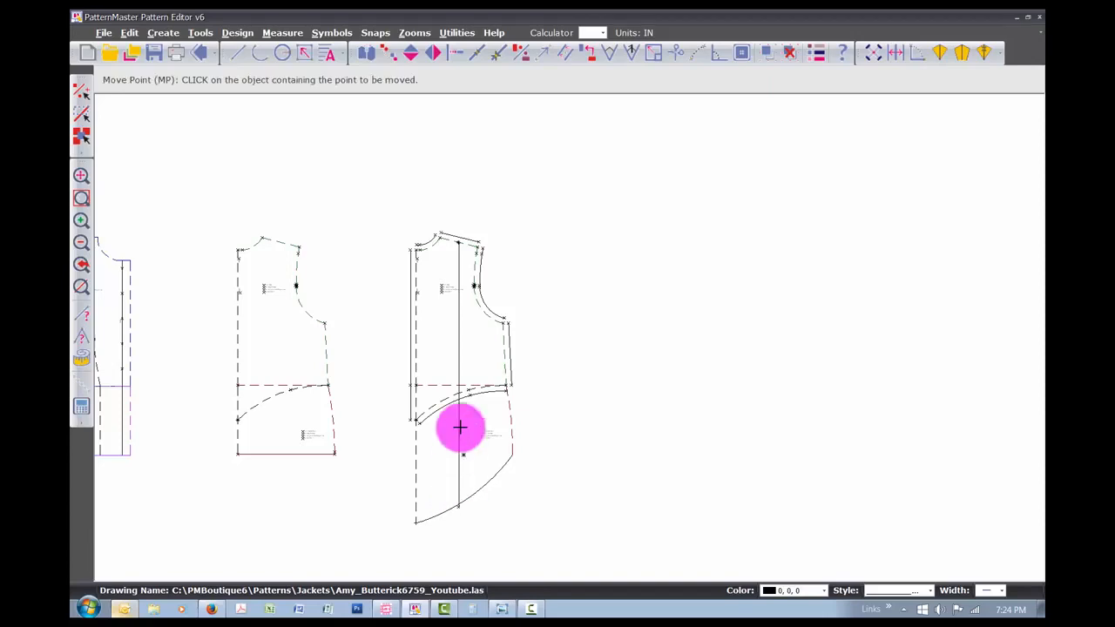
click(459, 347)
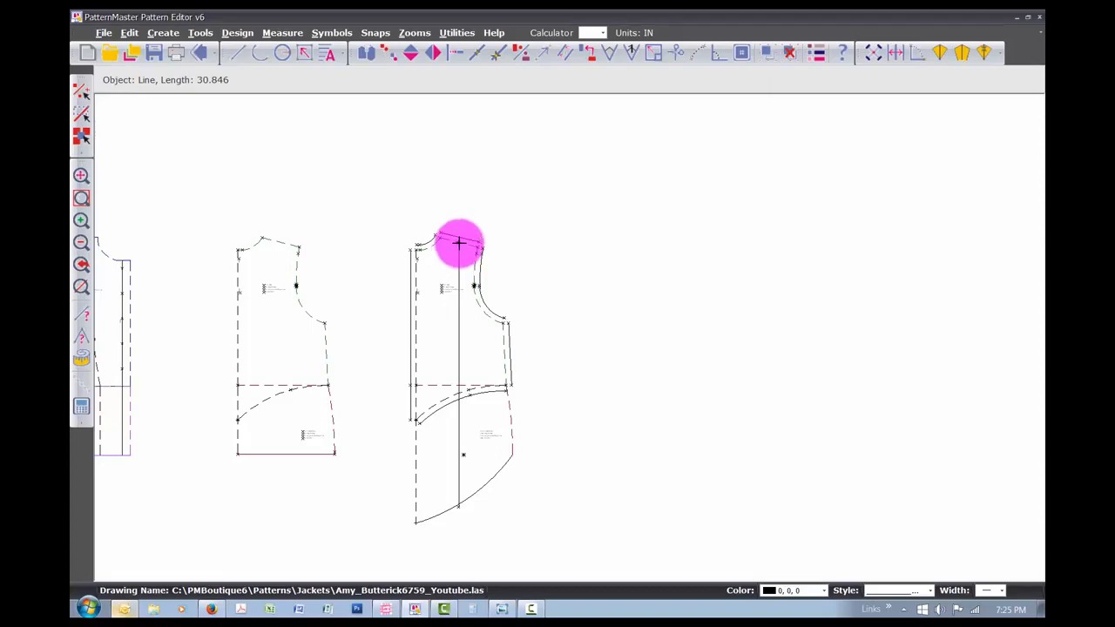
click(459, 243)
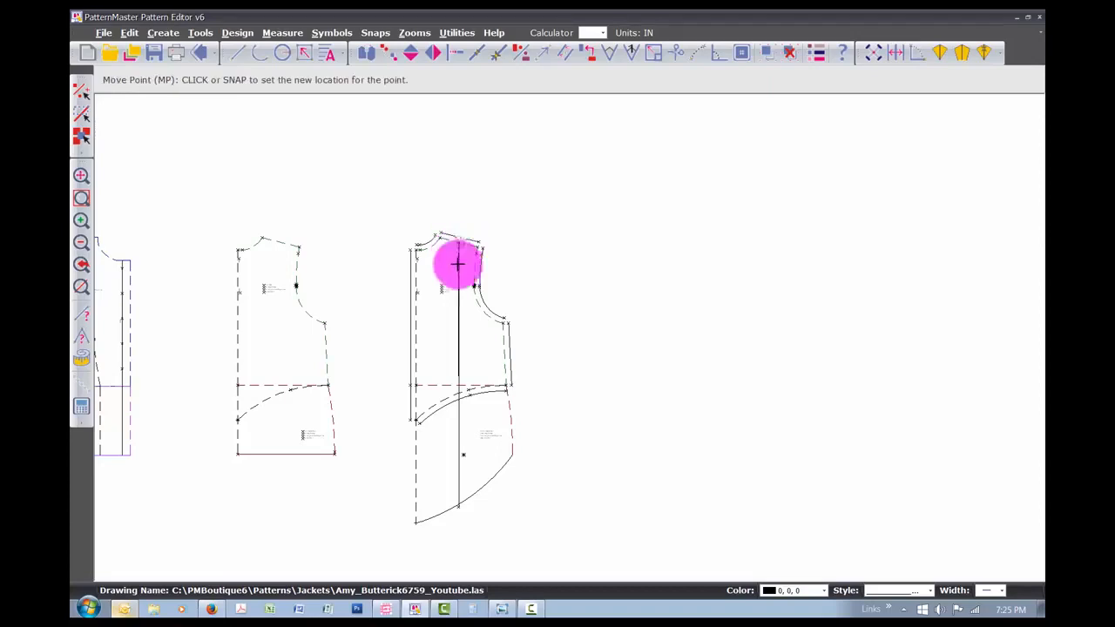
click(452, 402)
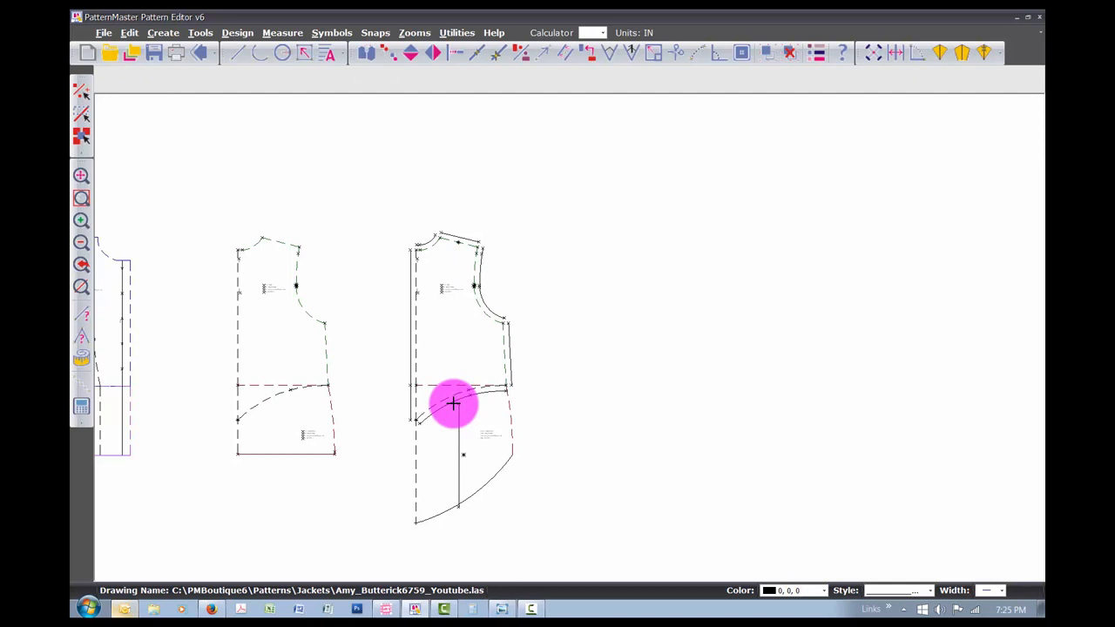
- Move the peplum together with its vertical line back to the right of the bodice
click(459, 460)
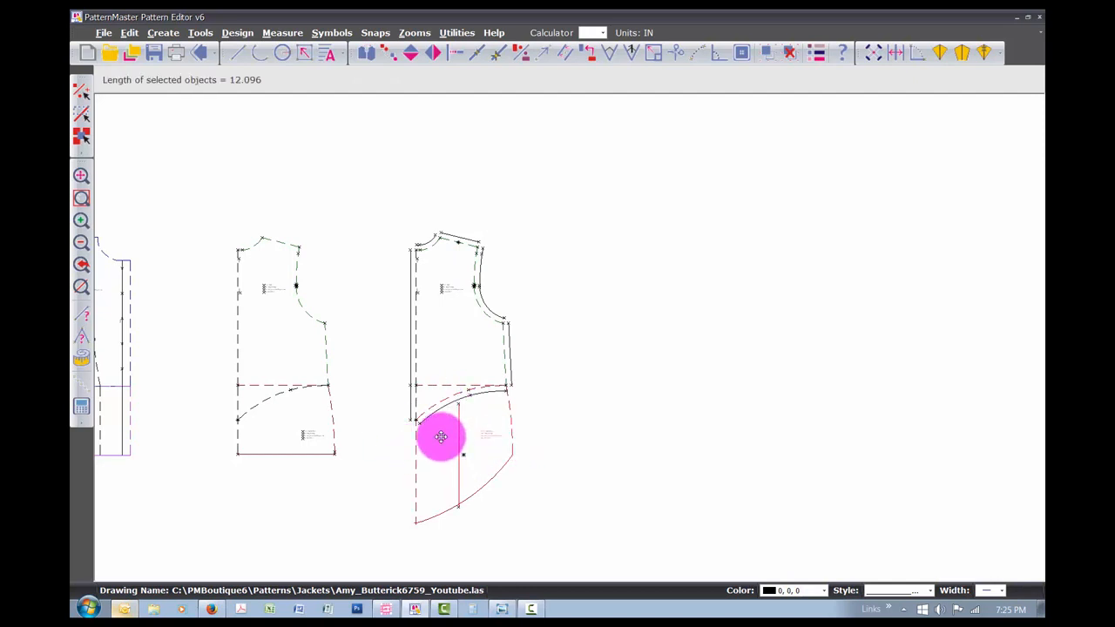
drag(442, 436, 800, 441)
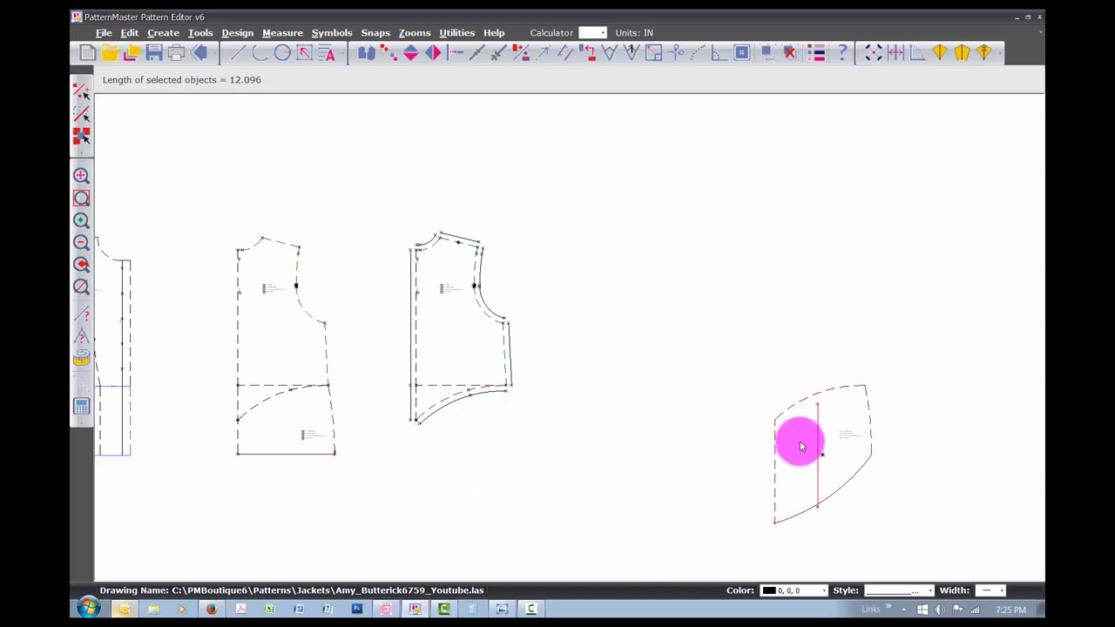
key(z)
key(s)
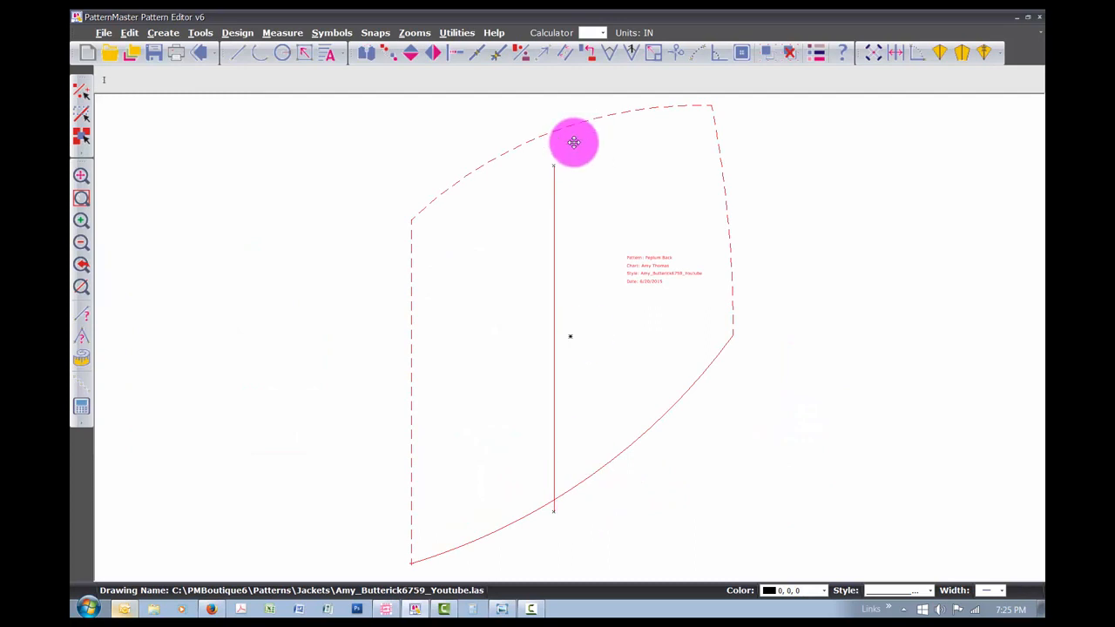
- Extend the vertical line up to the peplum's upper edge and trim its lower end to the hem arc
key(n)
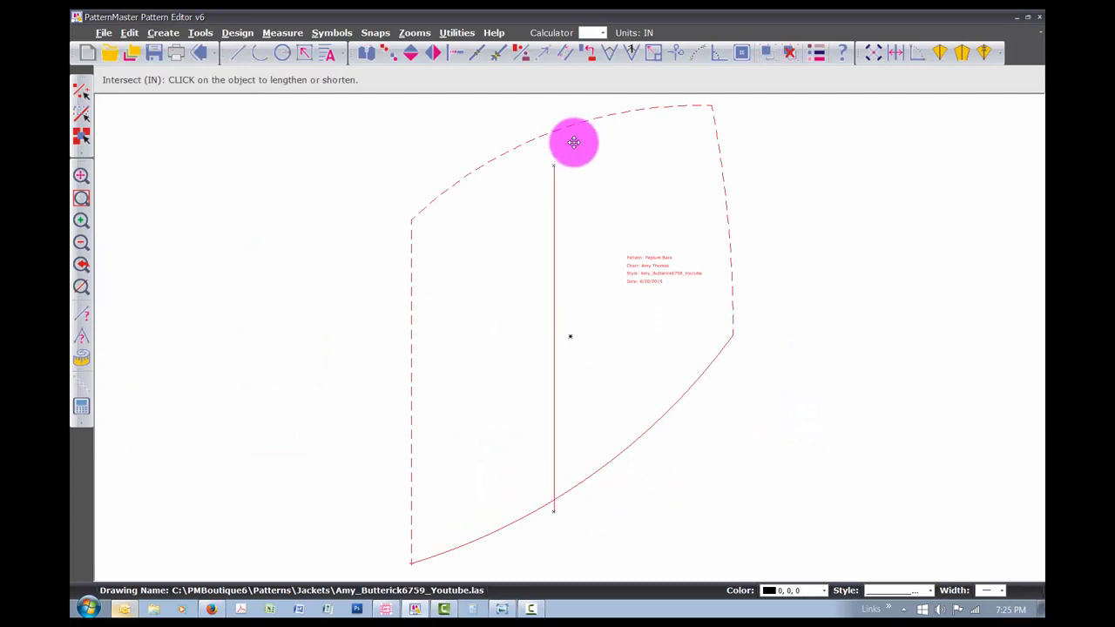
click(554, 182)
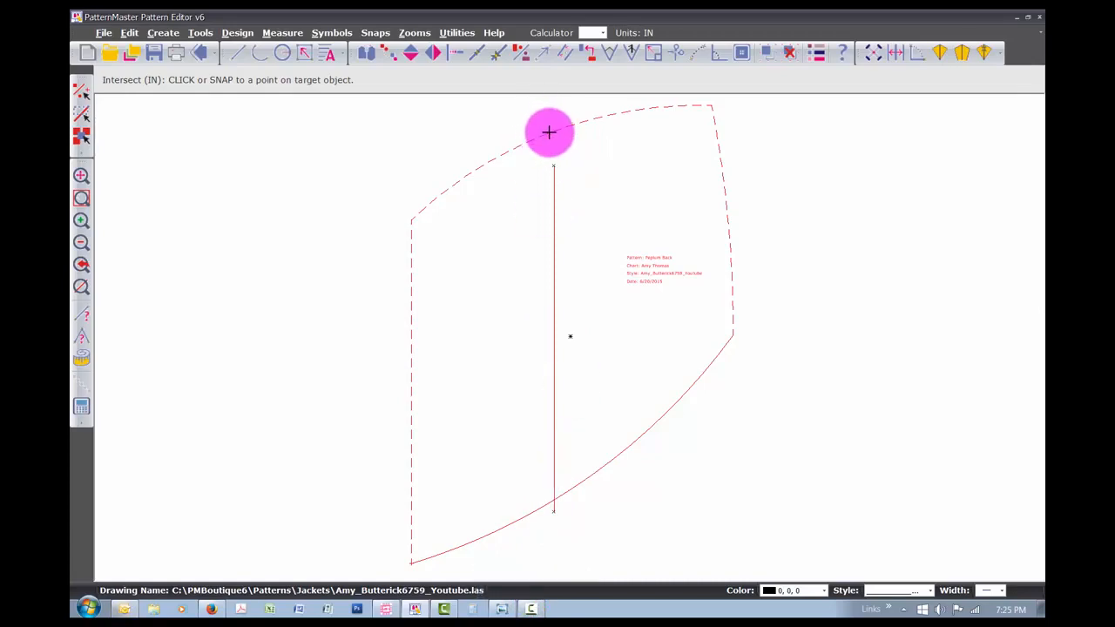
click(553, 195)
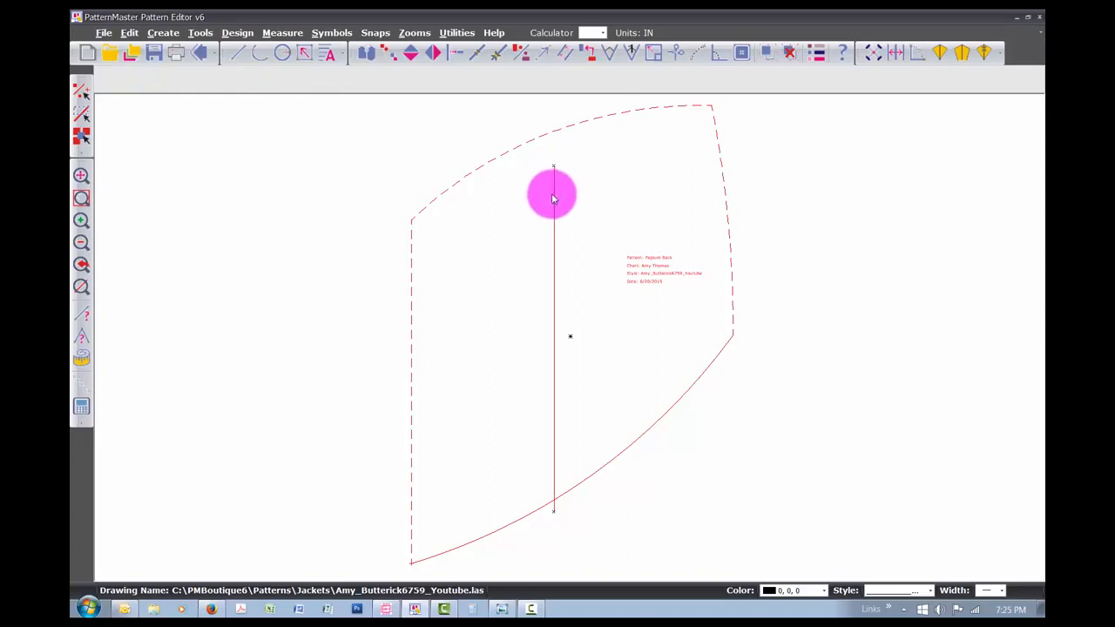
click(552, 192)
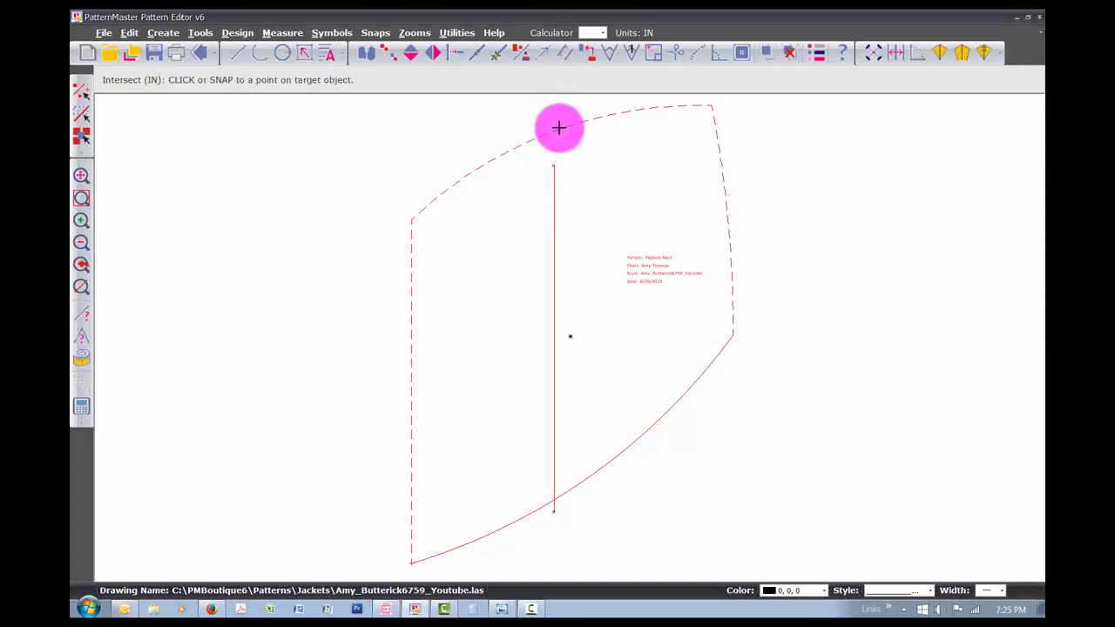
click(531, 163)
click(525, 174)
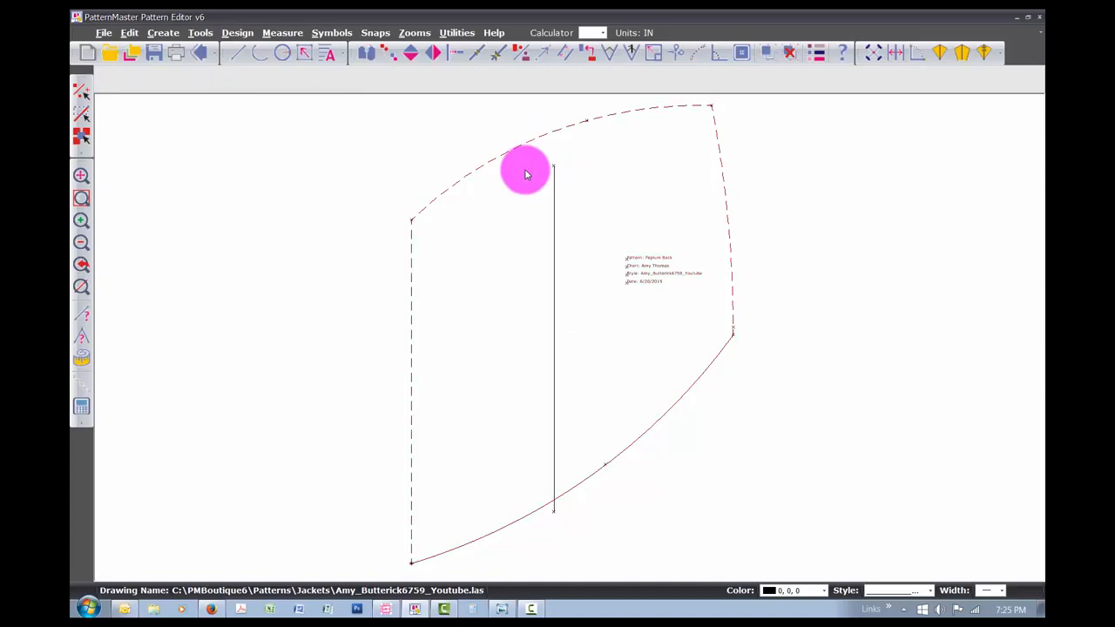
right_click(525, 174)
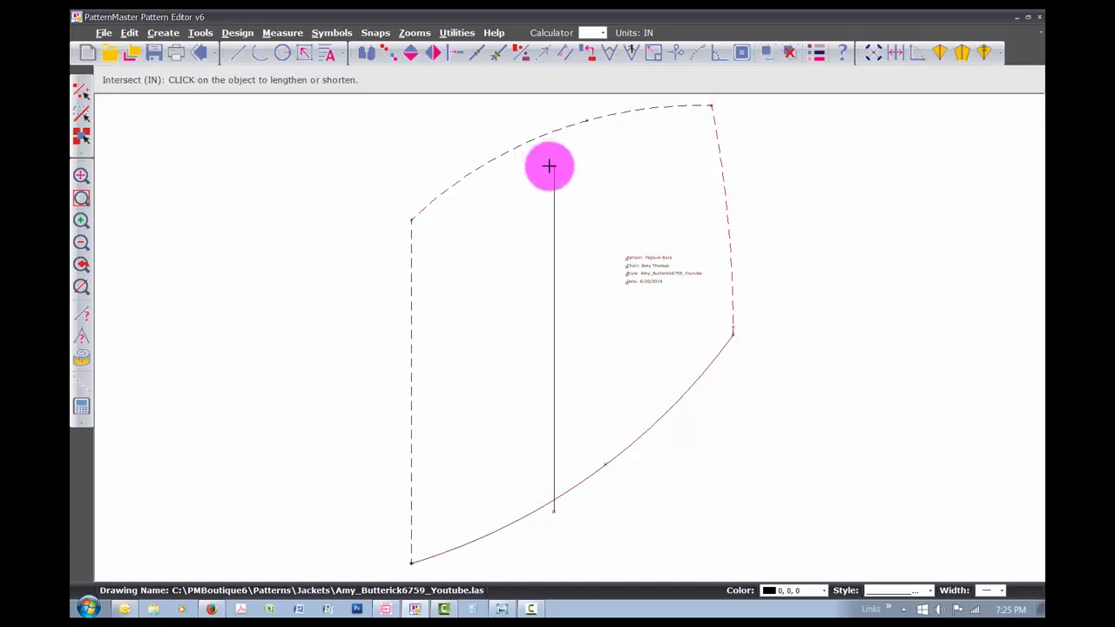
click(553, 167)
click(553, 131)
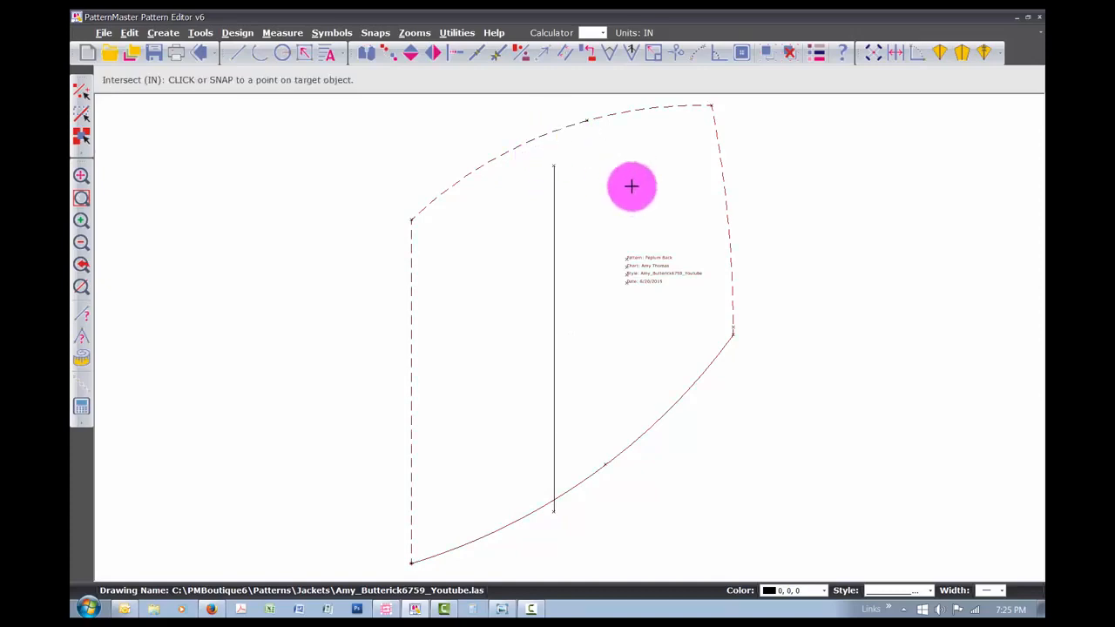
right_click(582, 456)
click(553, 445)
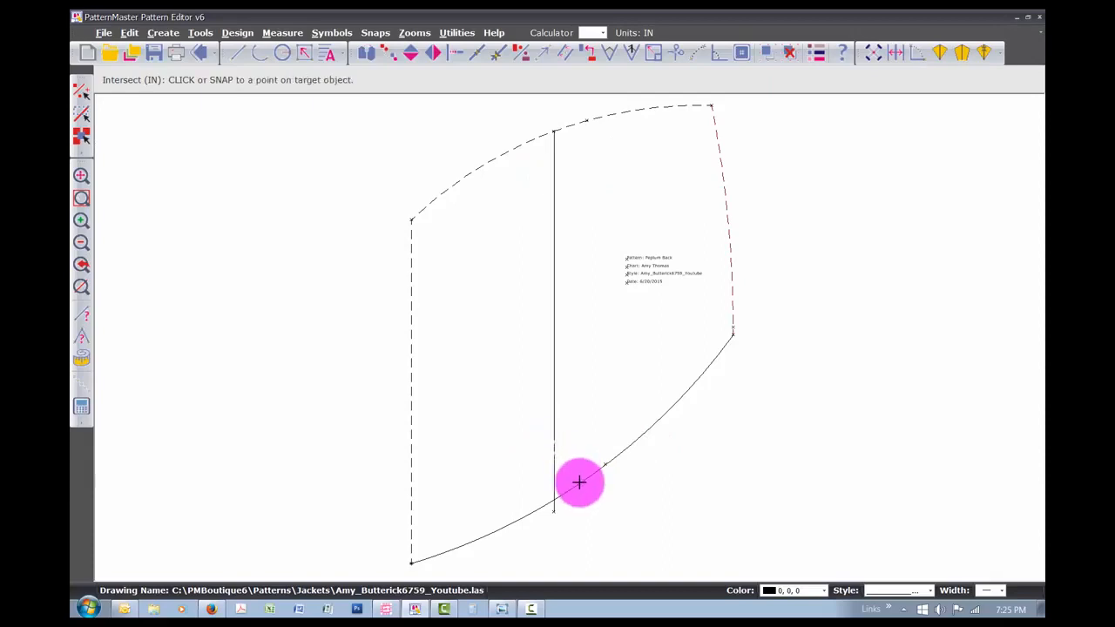
click(579, 484)
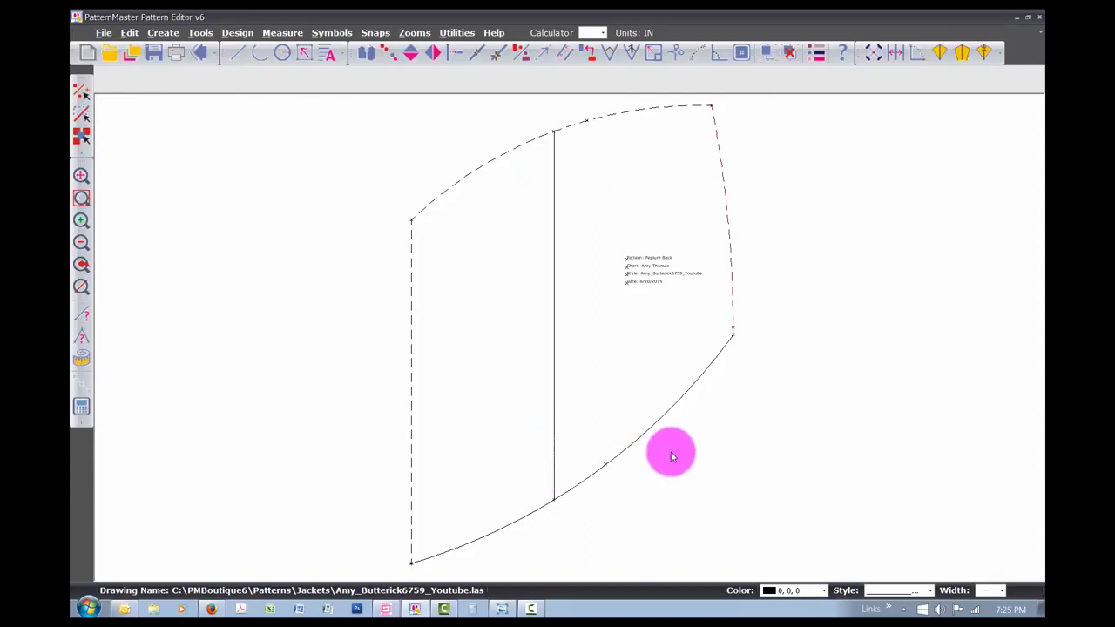
- Break the peplum's hem arc where the vertical line meets it
text(B)
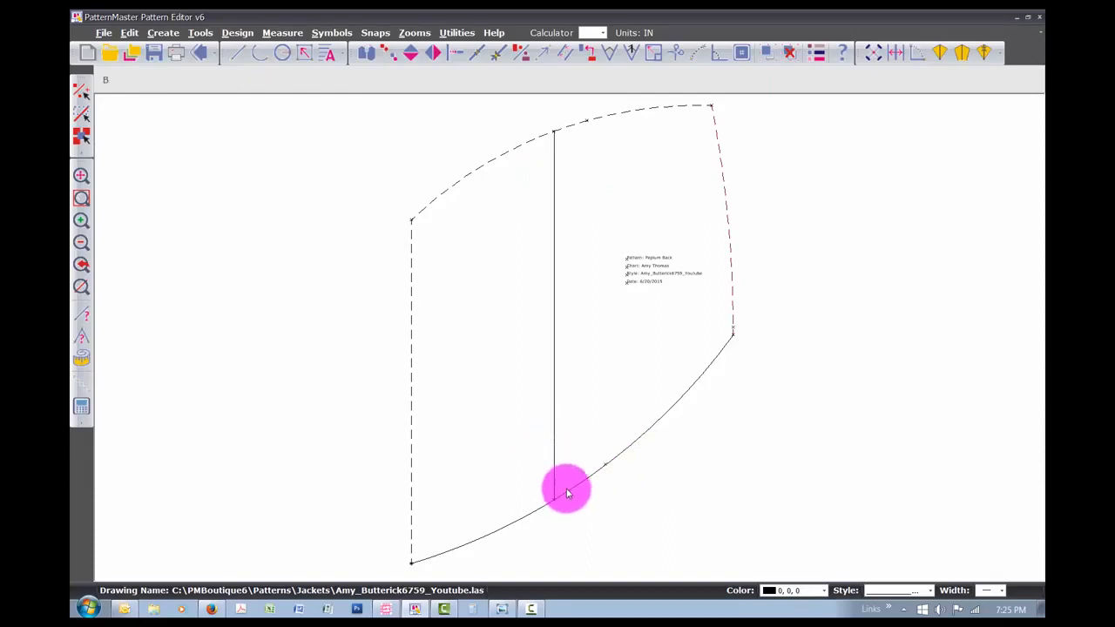
text(R)
click(568, 491)
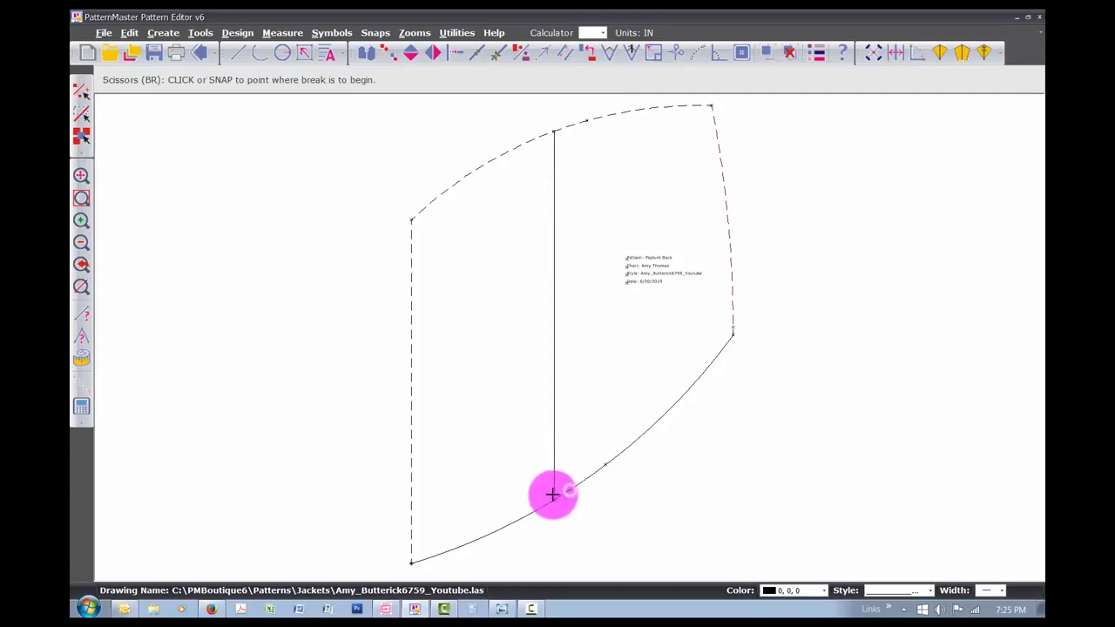
click(554, 498)
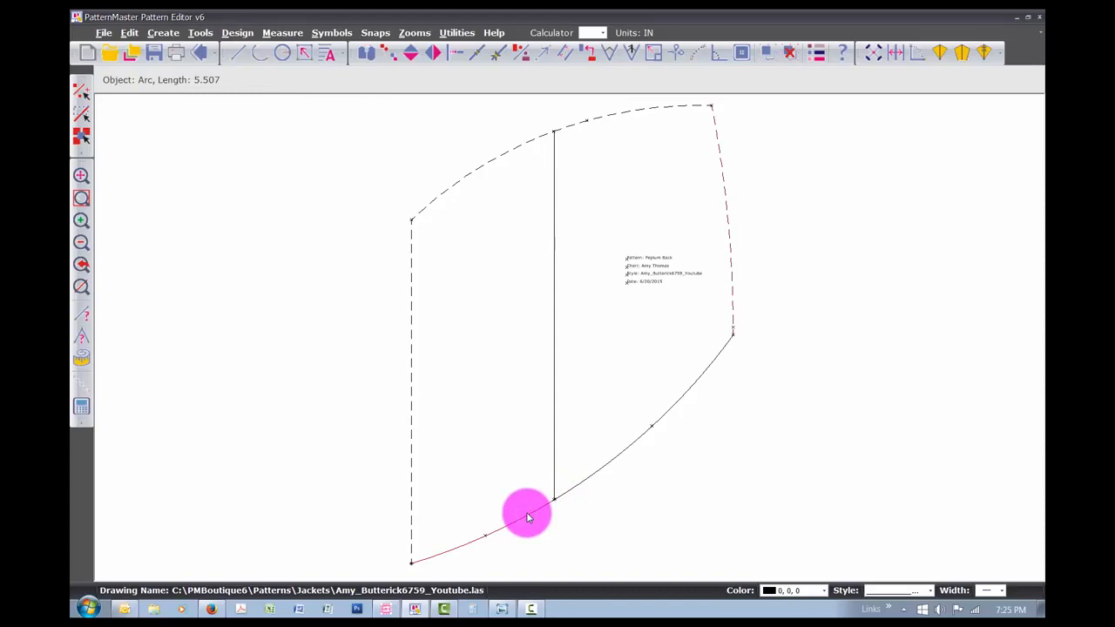
- Locate 6 evenly spaced points along the left segment of the hem arc
text(L)
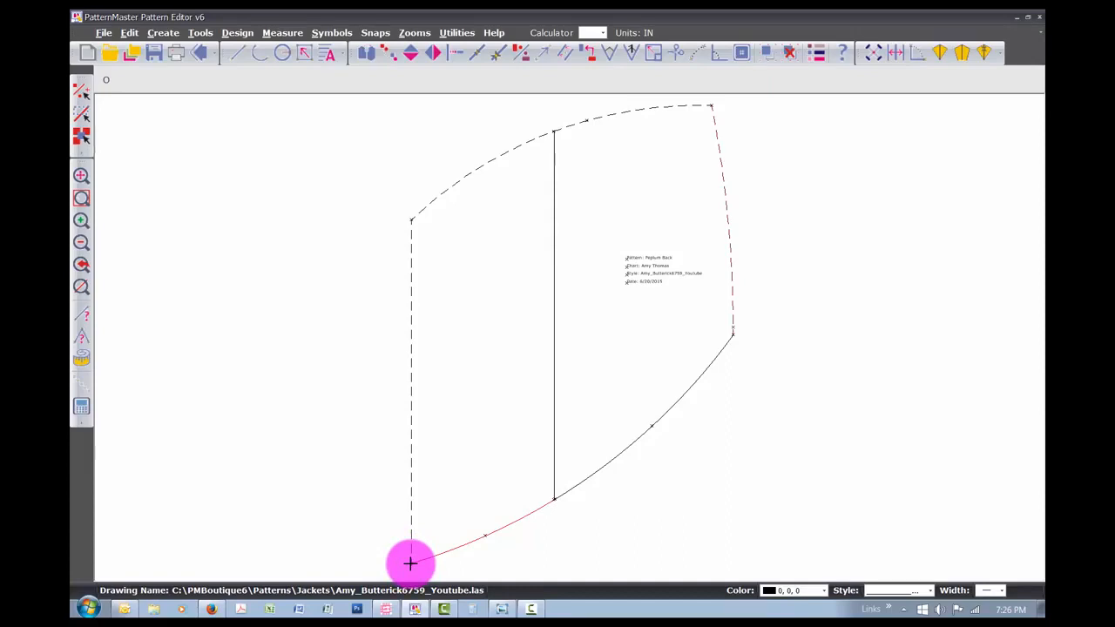
click(410, 563)
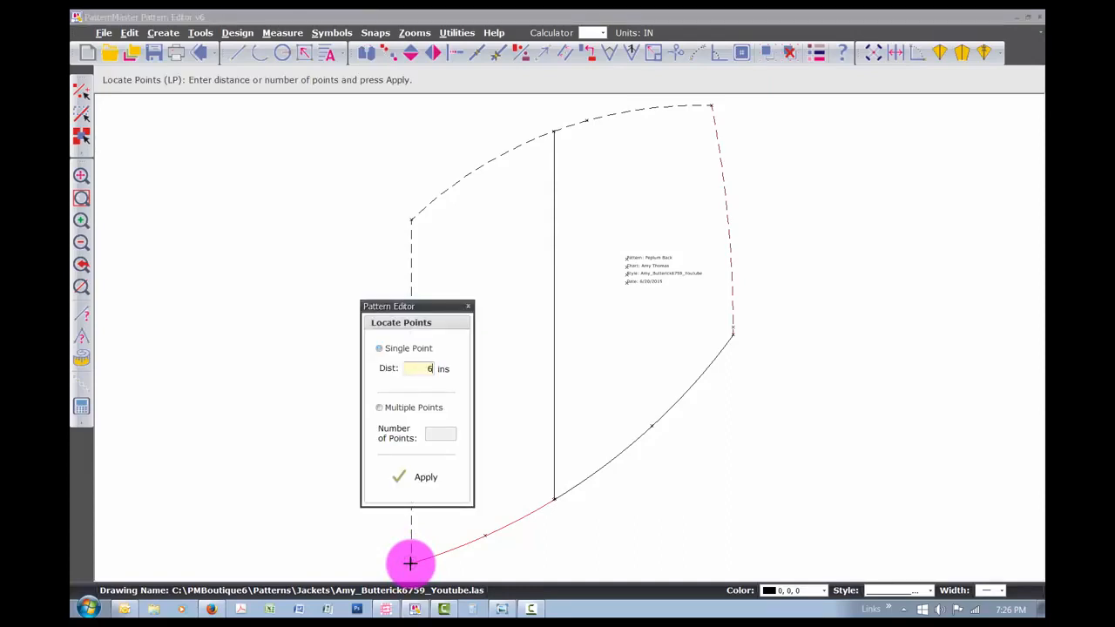
click(413, 406)
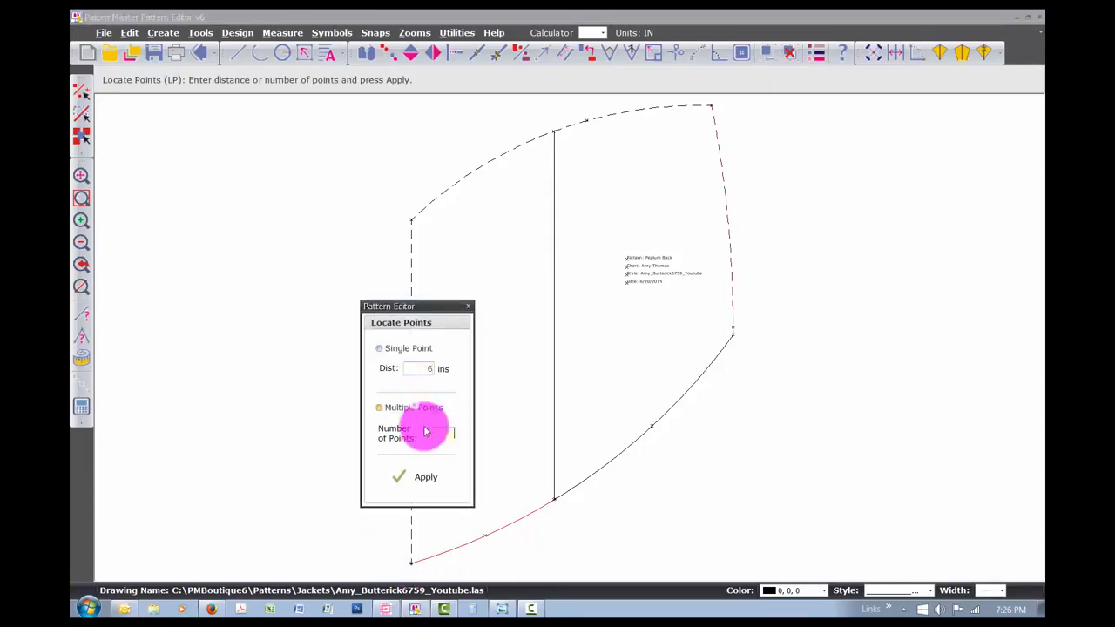
click(428, 435)
text(6)
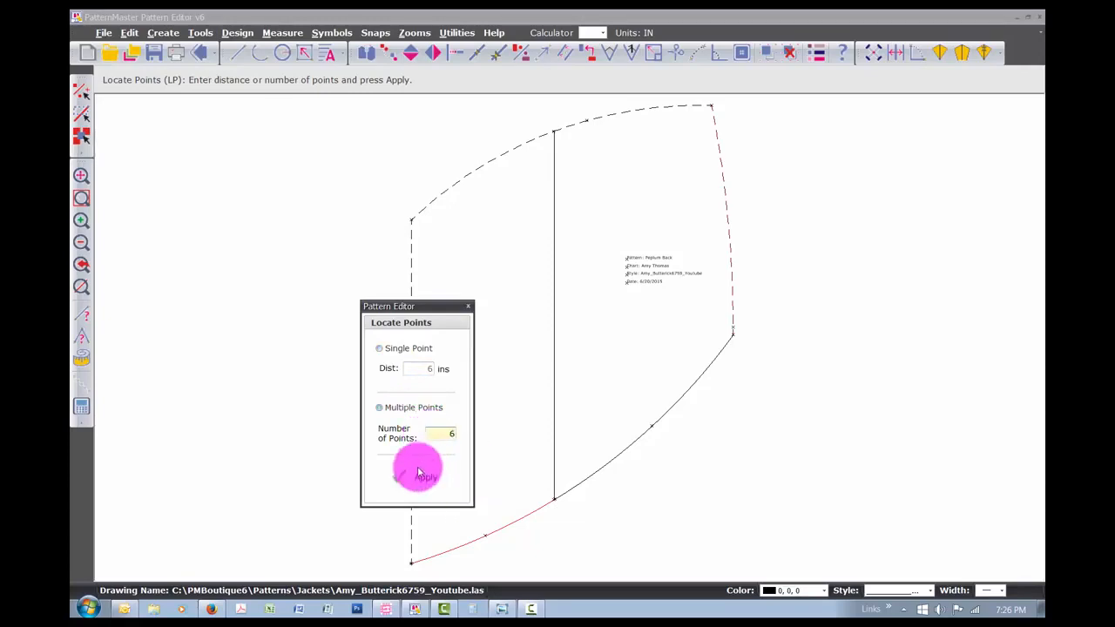
click(418, 477)
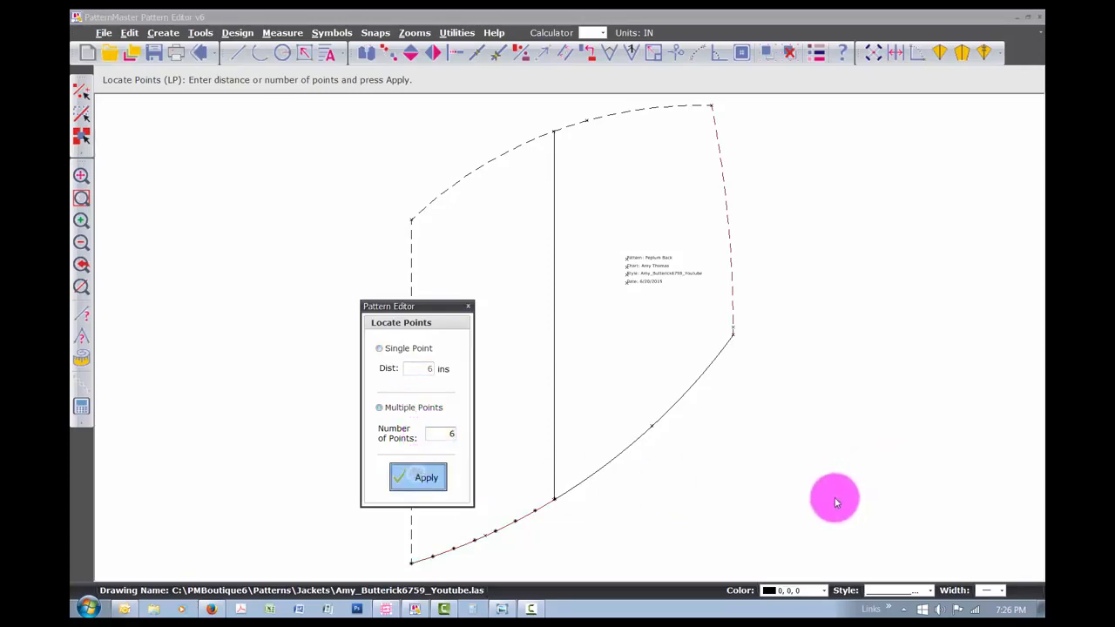
- Copy the vertical line 6 times, offsetting each copy by one point spacing along the left hem segment
click(554, 328)
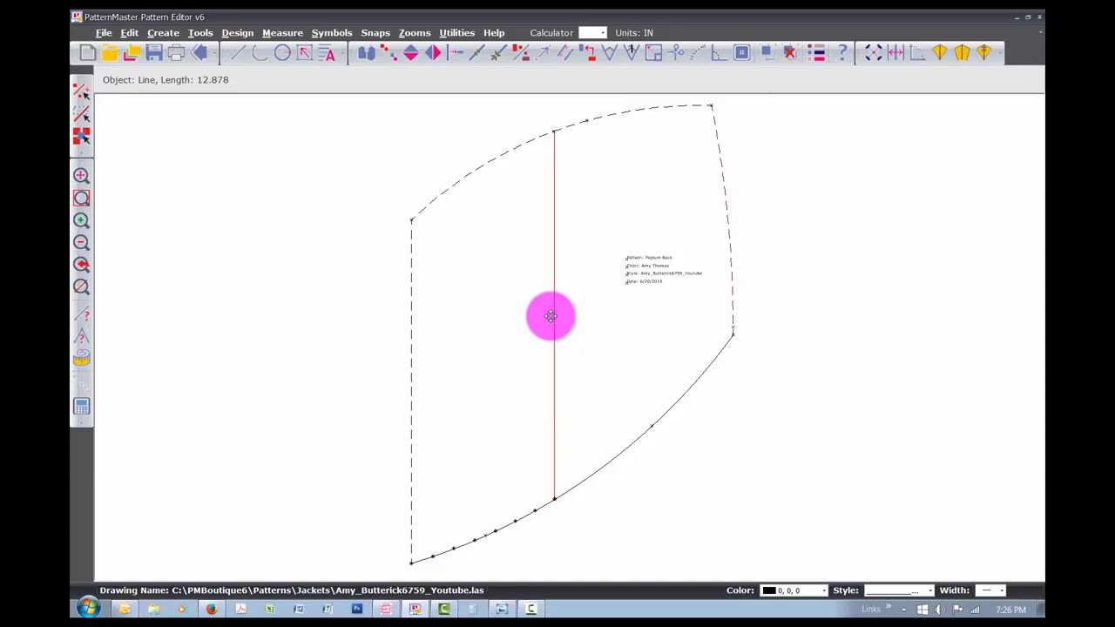
key(o)
click(390, 55)
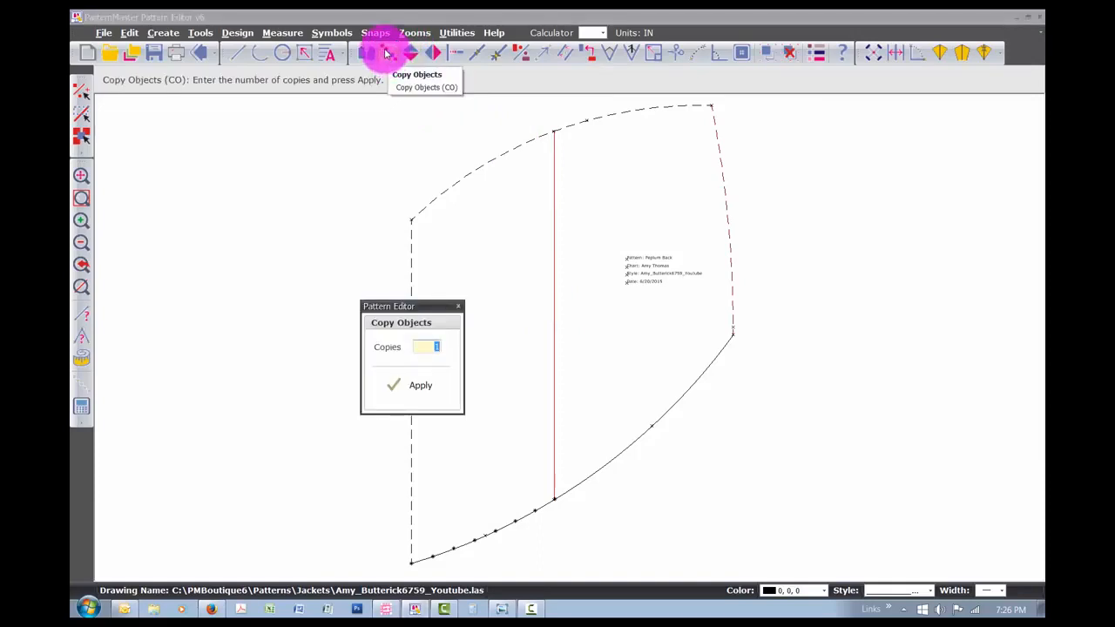
text(6)
key(Return)
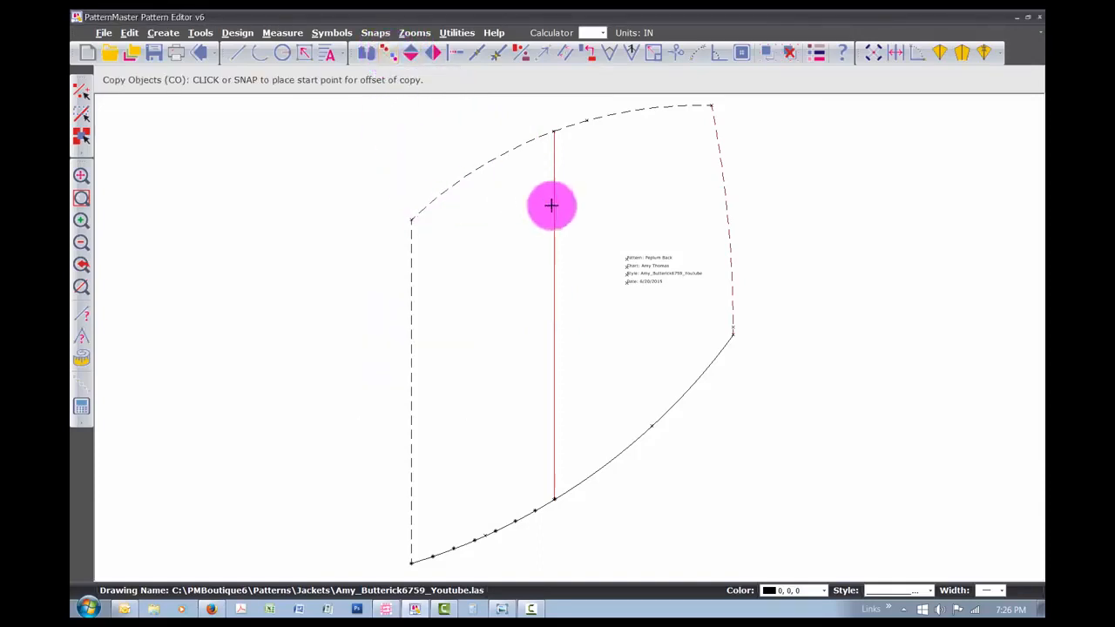
click(553, 488)
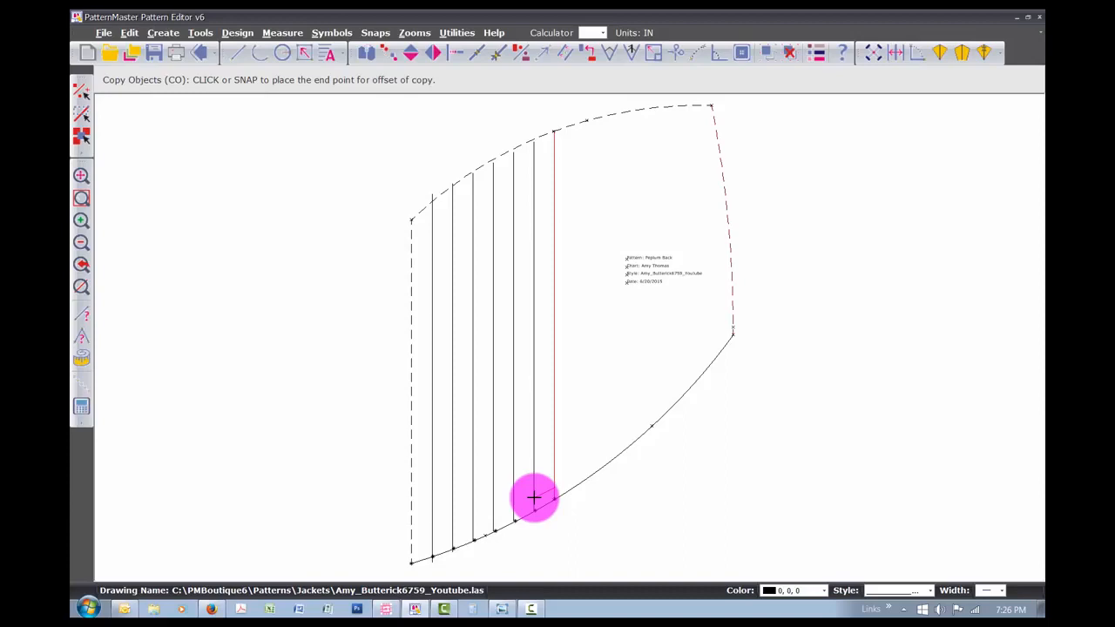
click(534, 498)
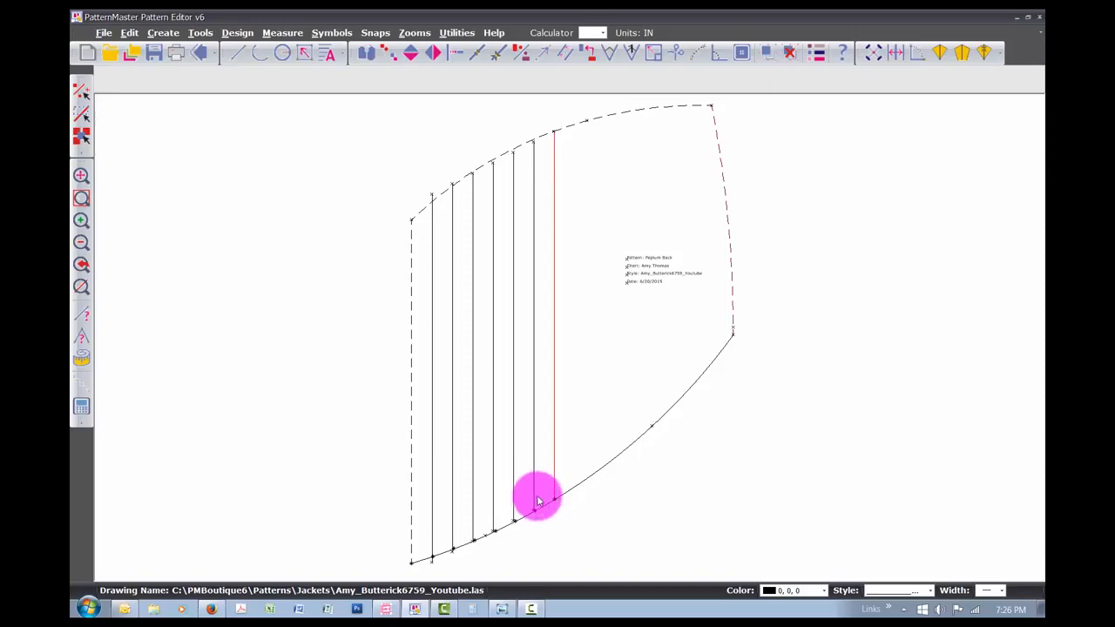
- Select the copied lines and check their combined length, deselecting them one by one
drag(539, 500, 393, 562)
click(432, 525)
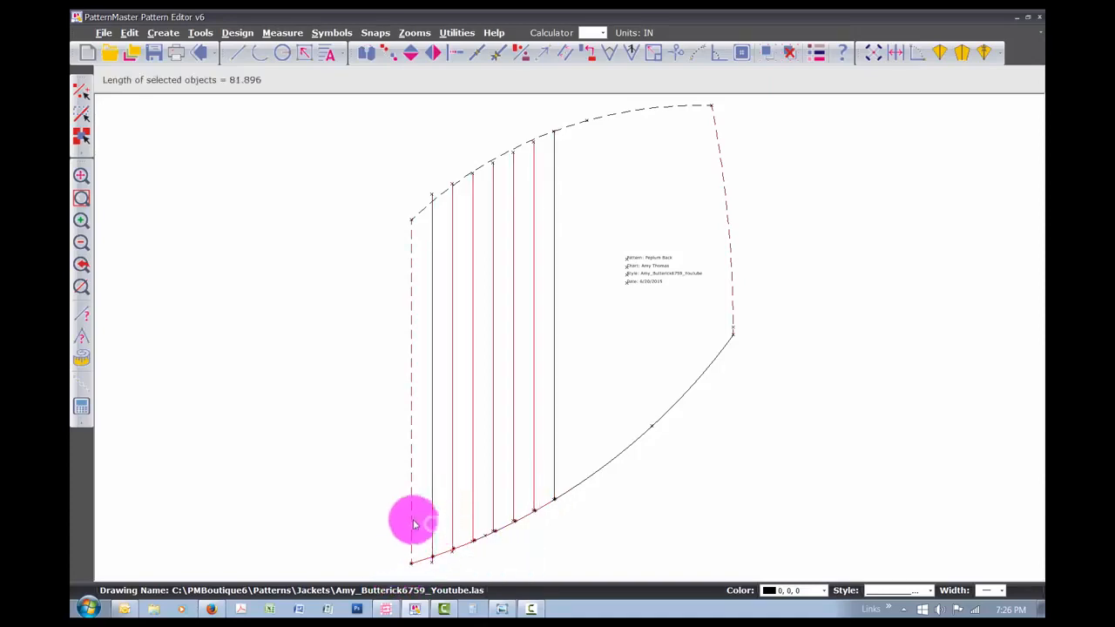
click(468, 514)
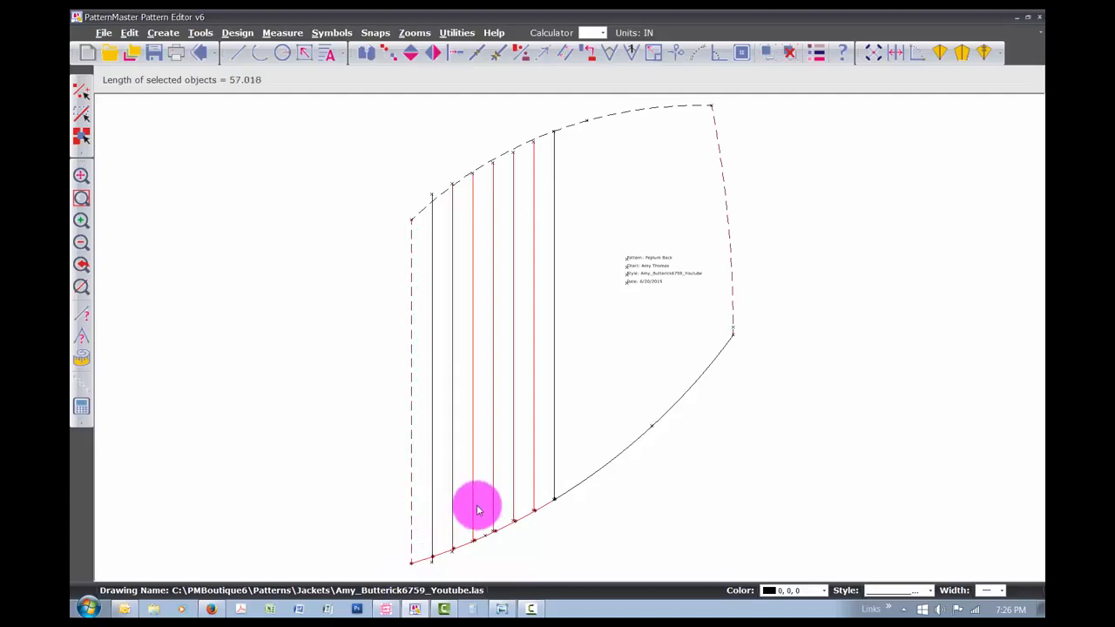
click(478, 528)
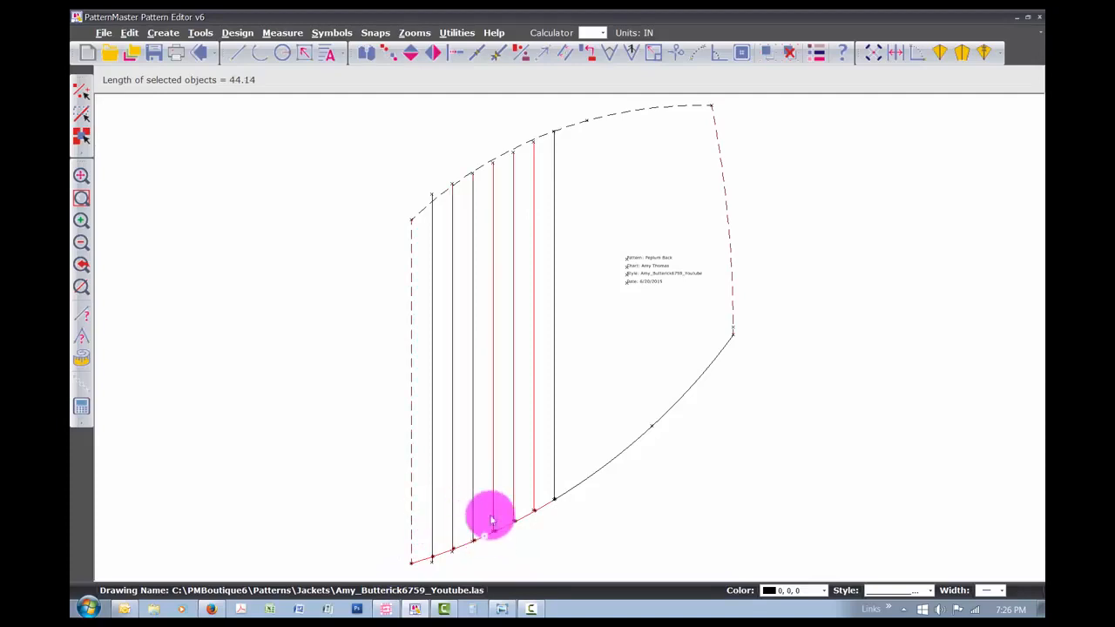
click(493, 510)
click(494, 499)
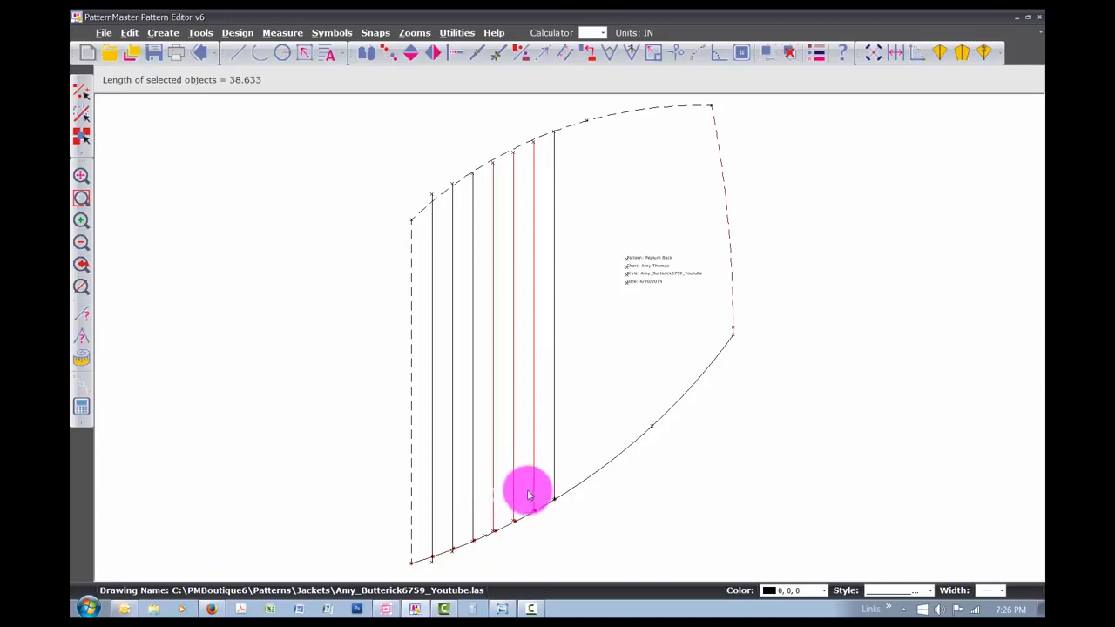
click(513, 498)
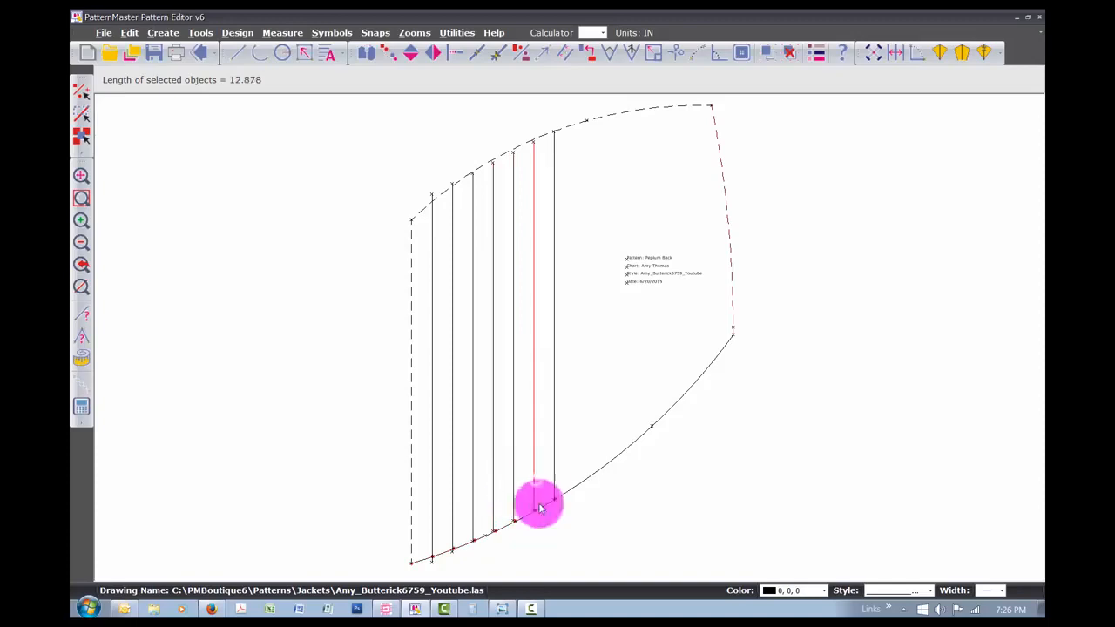
click(536, 505)
right_click(648, 536)
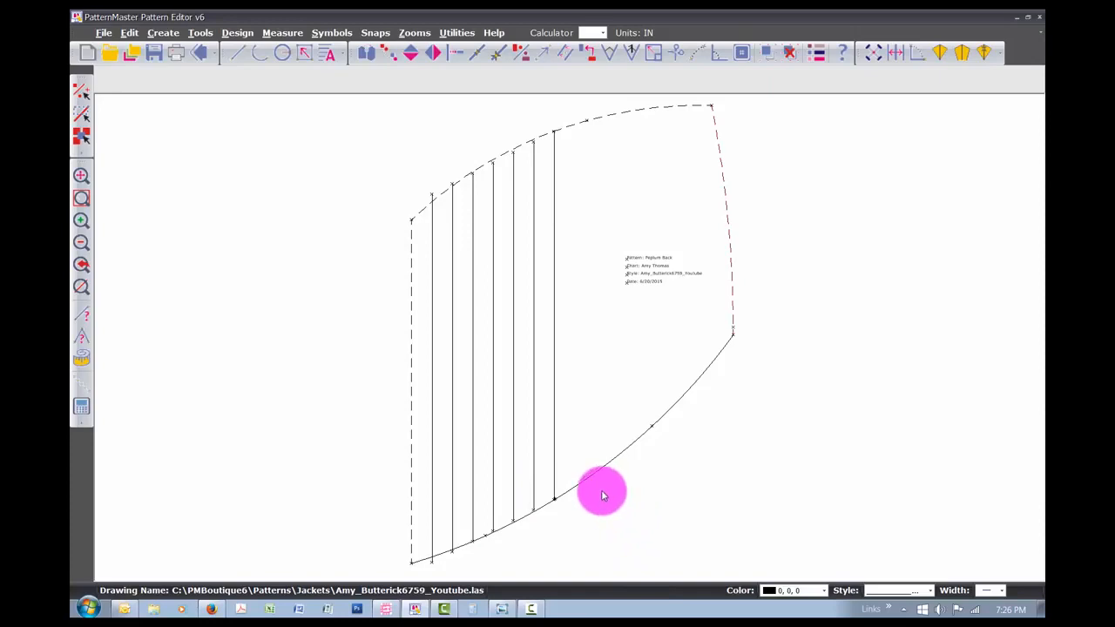
- Use Intersect to extend or trim each copied vertical line so it ends exactly on the peplum's hem arc
text(in)
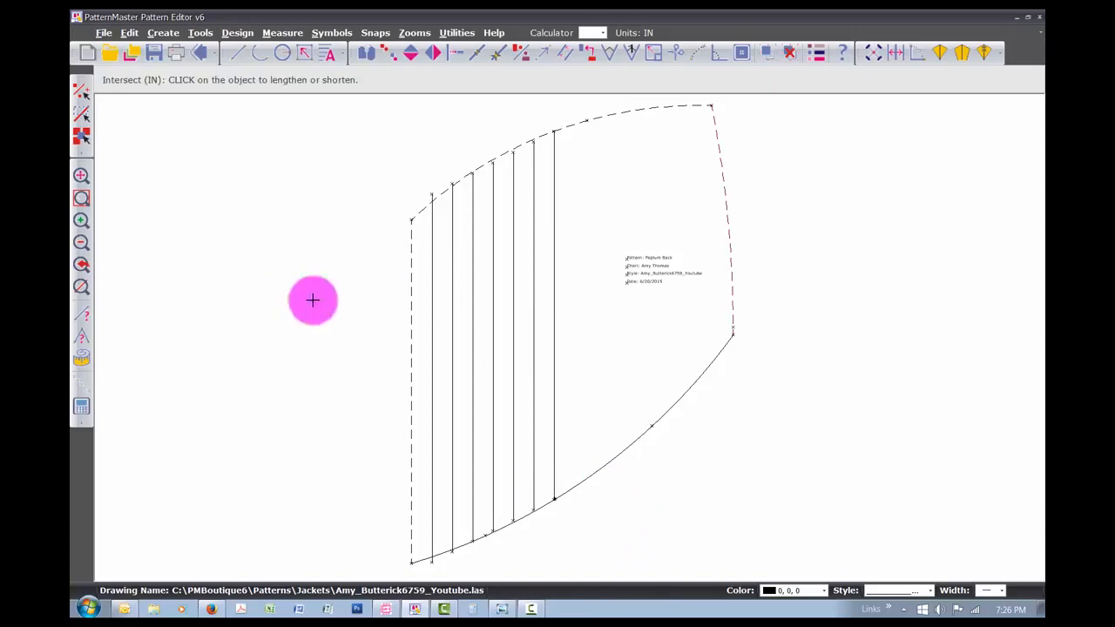
click(416, 215)
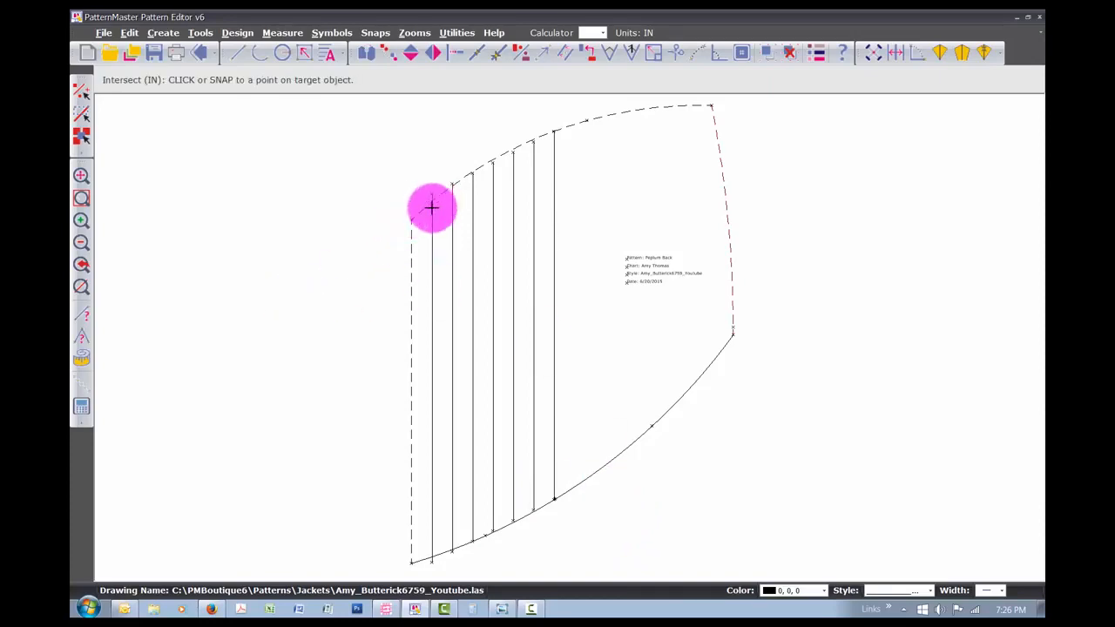
click(399, 462)
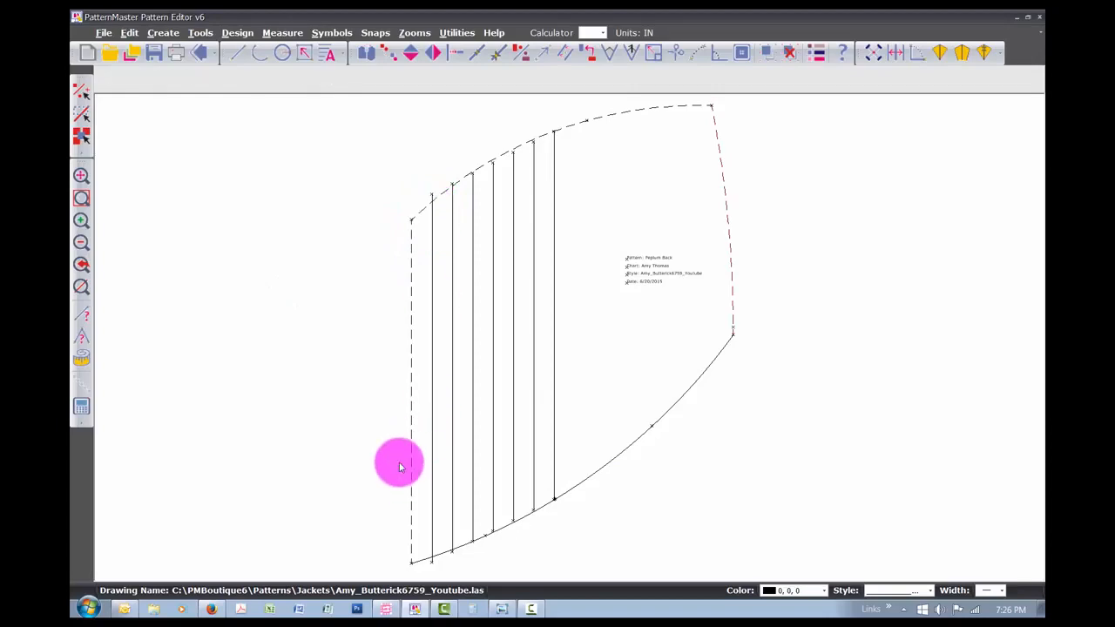
key(i)
key(n)
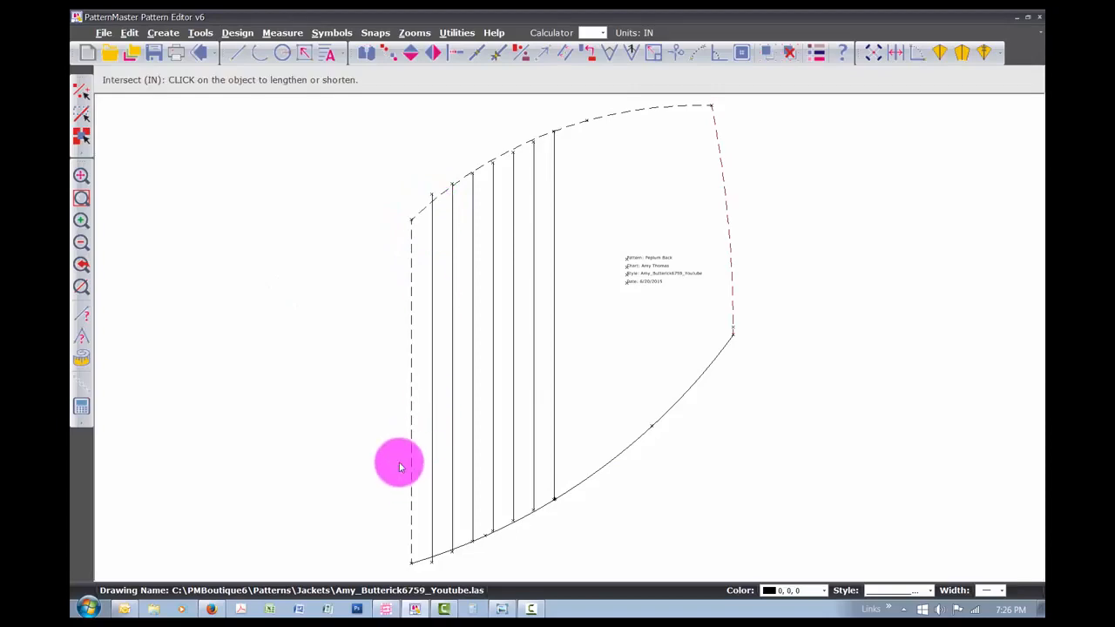
click(431, 528)
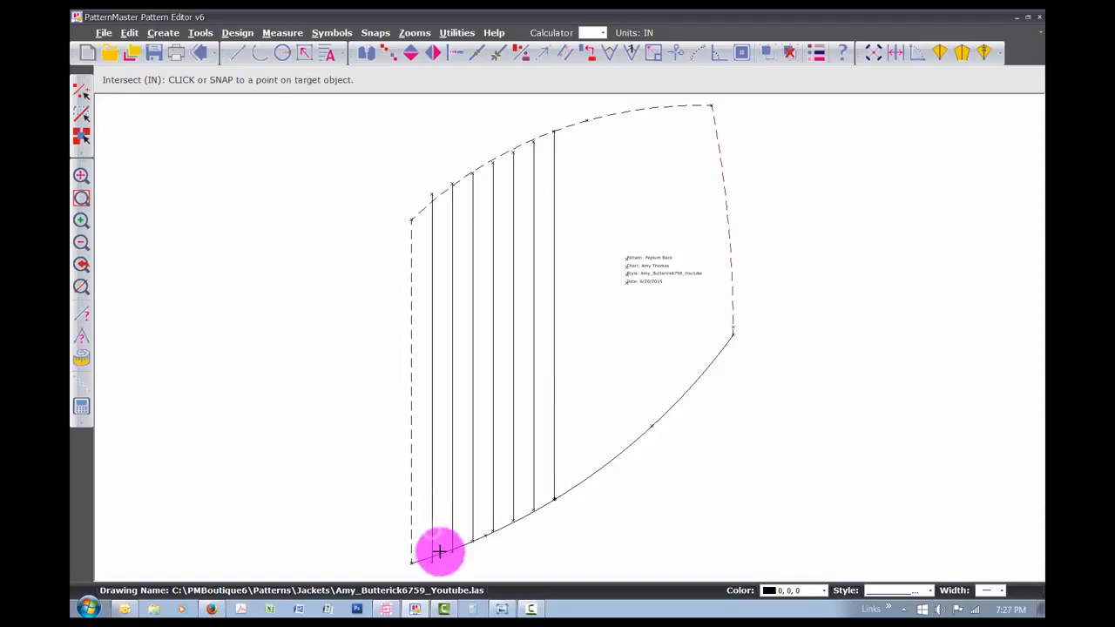
click(450, 499)
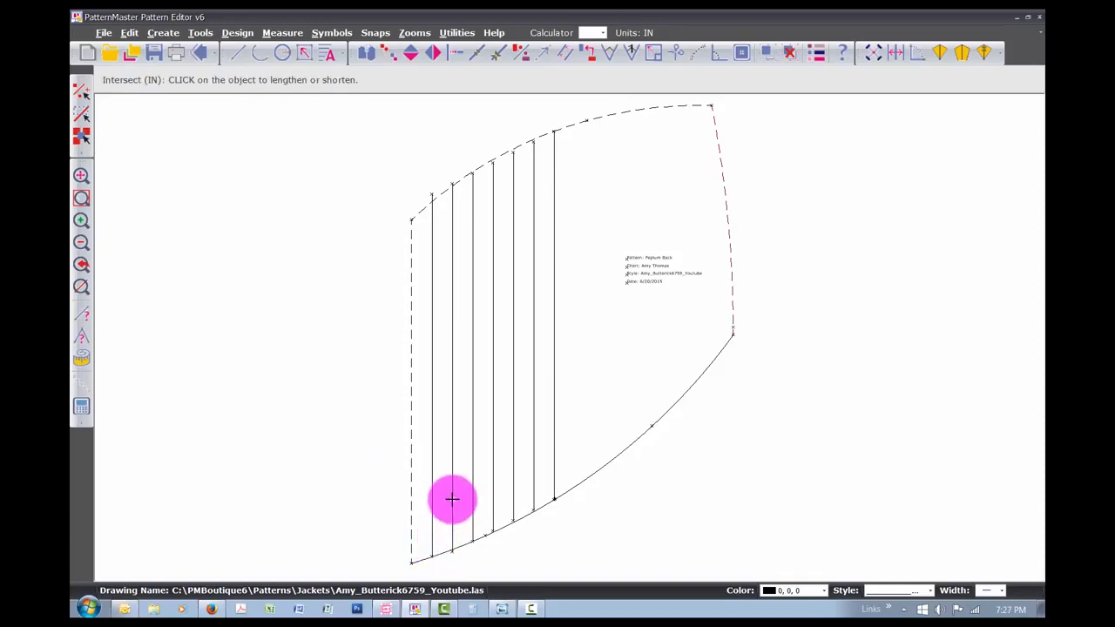
click(465, 546)
click(464, 546)
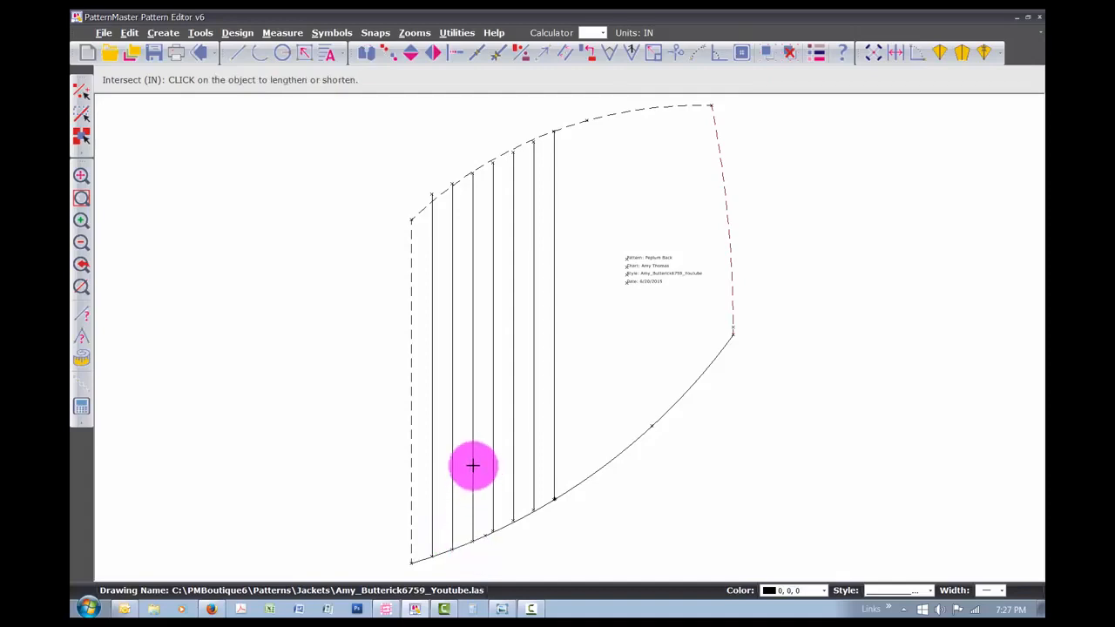
click(472, 466)
click(478, 538)
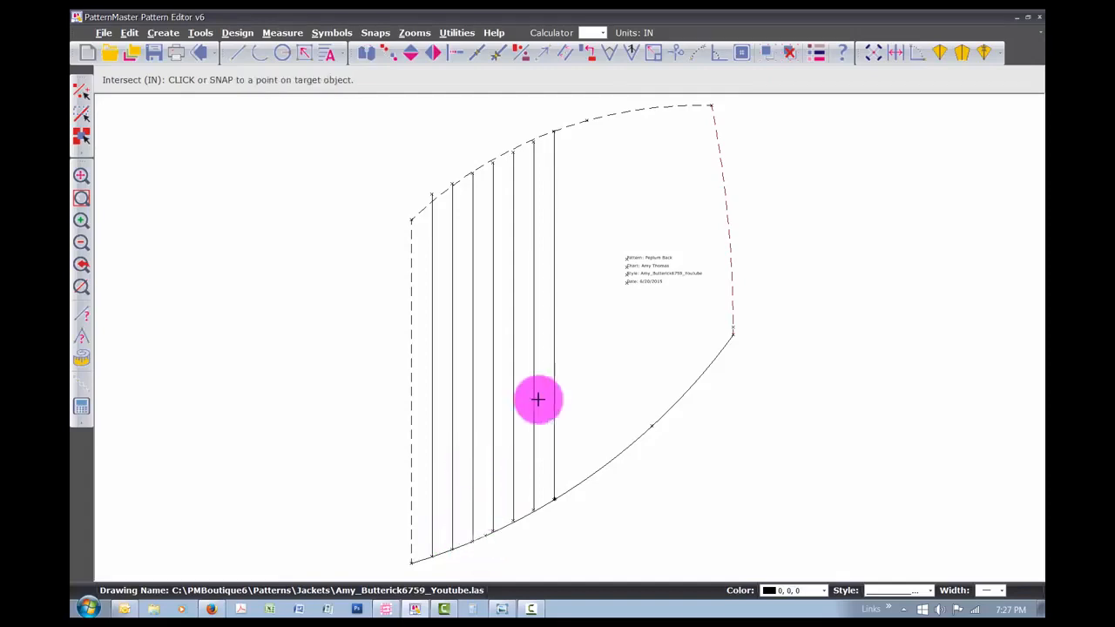
click(492, 432)
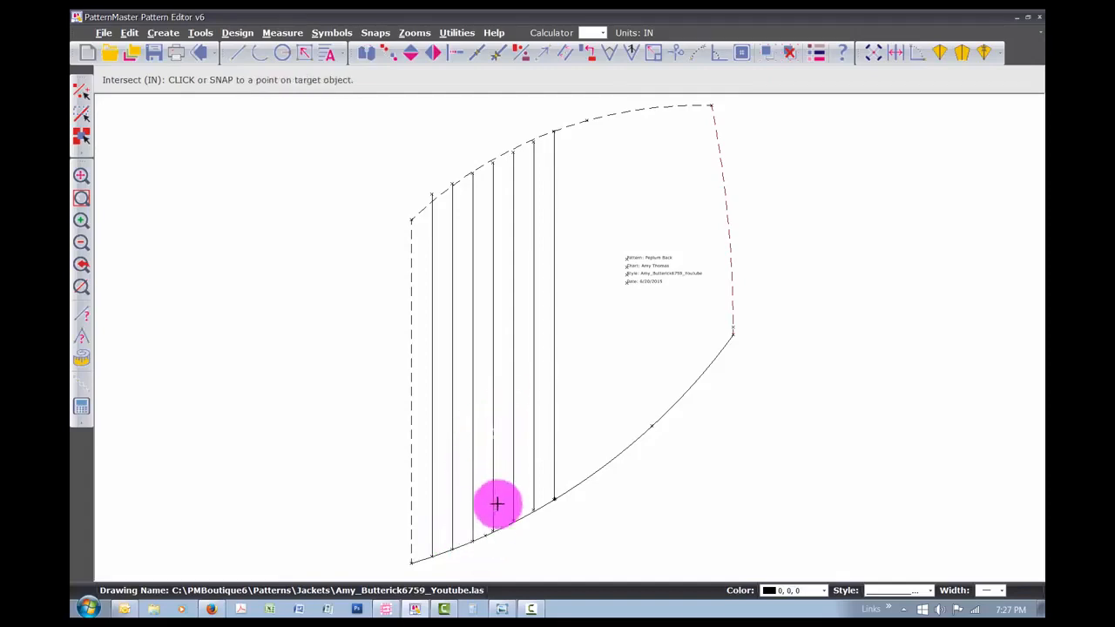
click(501, 529)
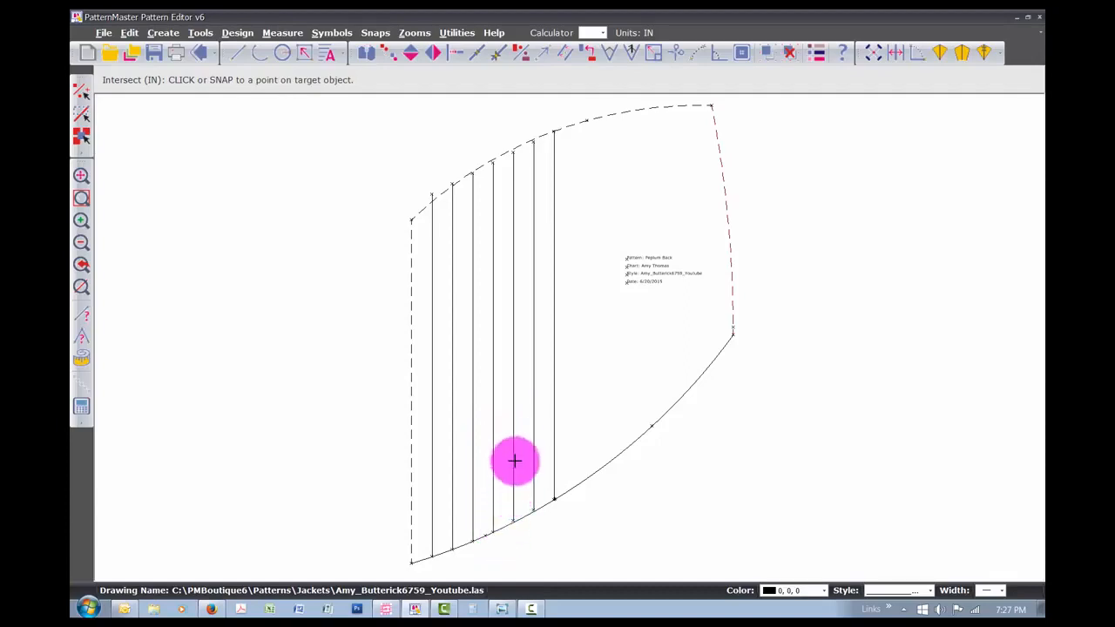
click(513, 440)
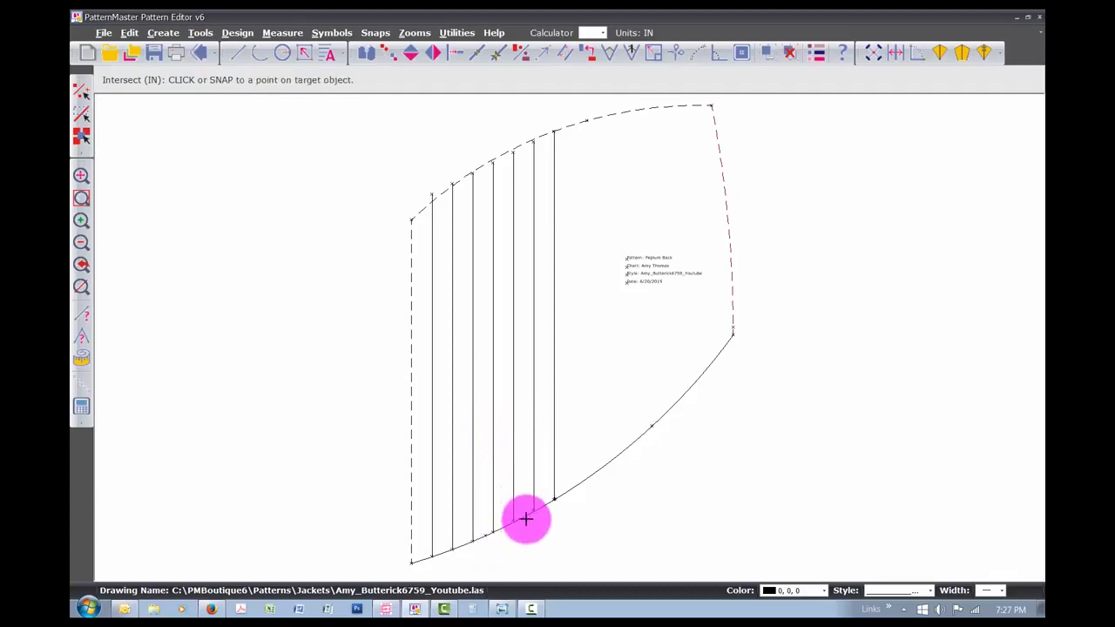
right_click(523, 516)
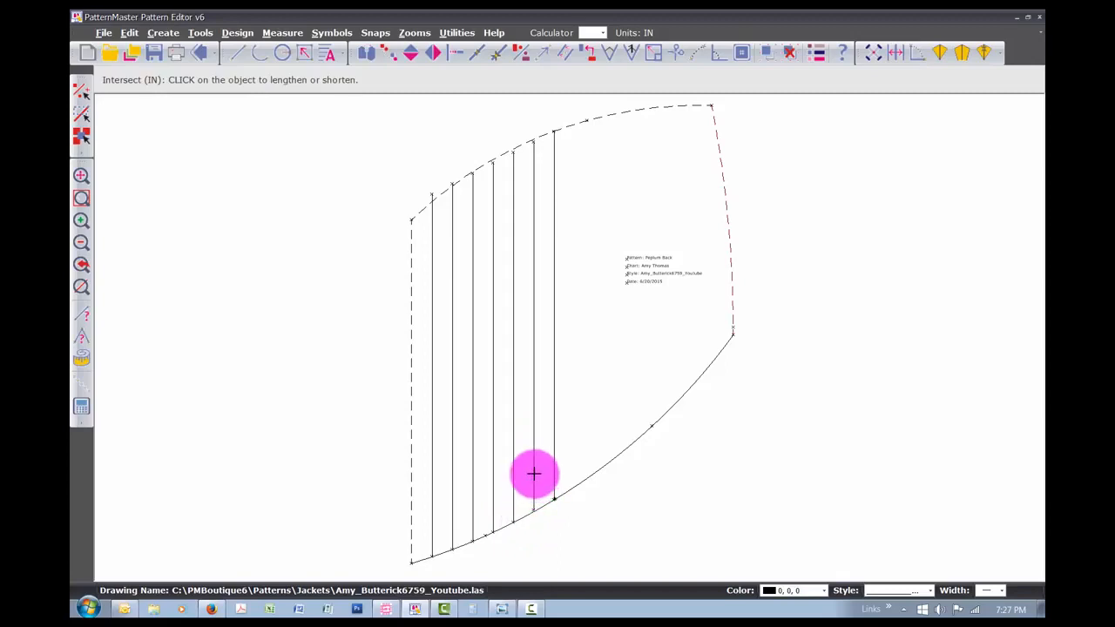
click(533, 474)
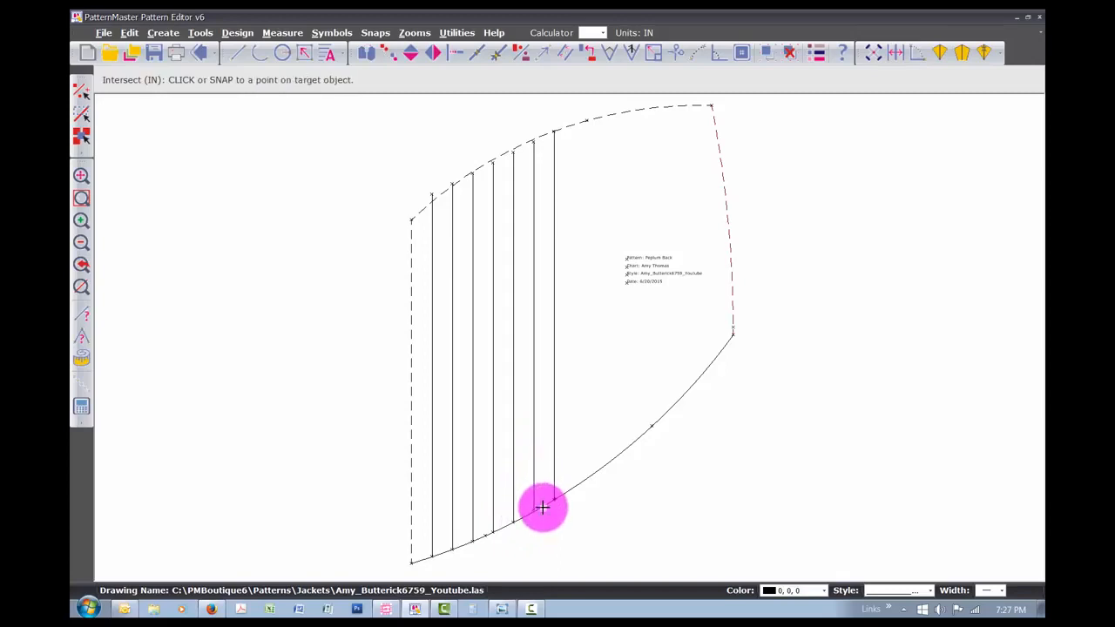
click(543, 507)
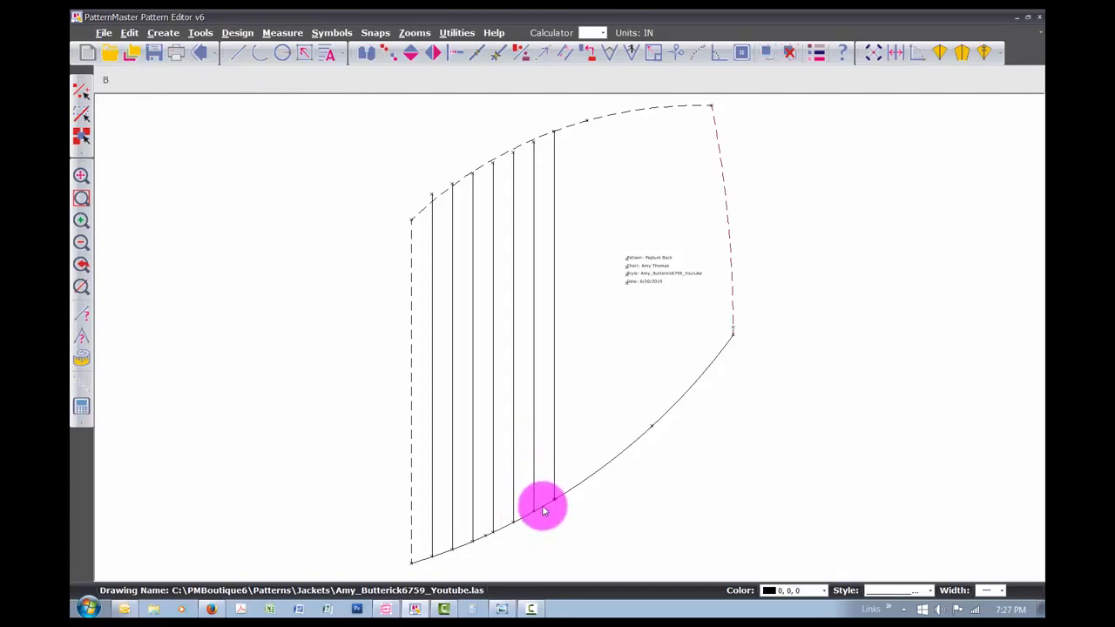
- Break the hem arc with Scissors at each point where the copied vertical lines meet it
key(r)
click(540, 506)
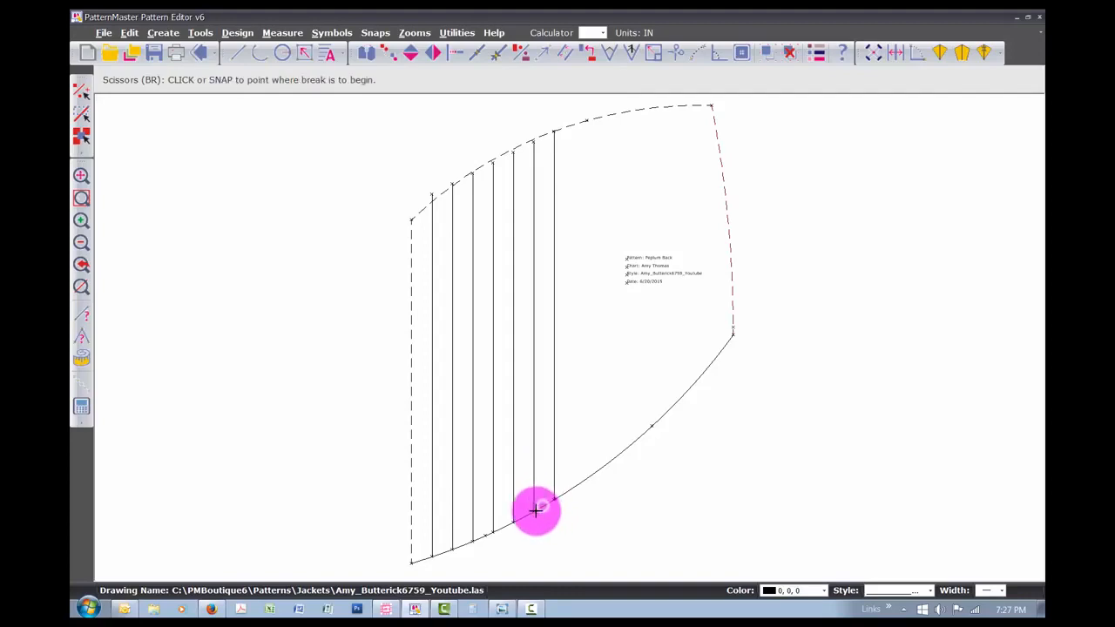
click(527, 512)
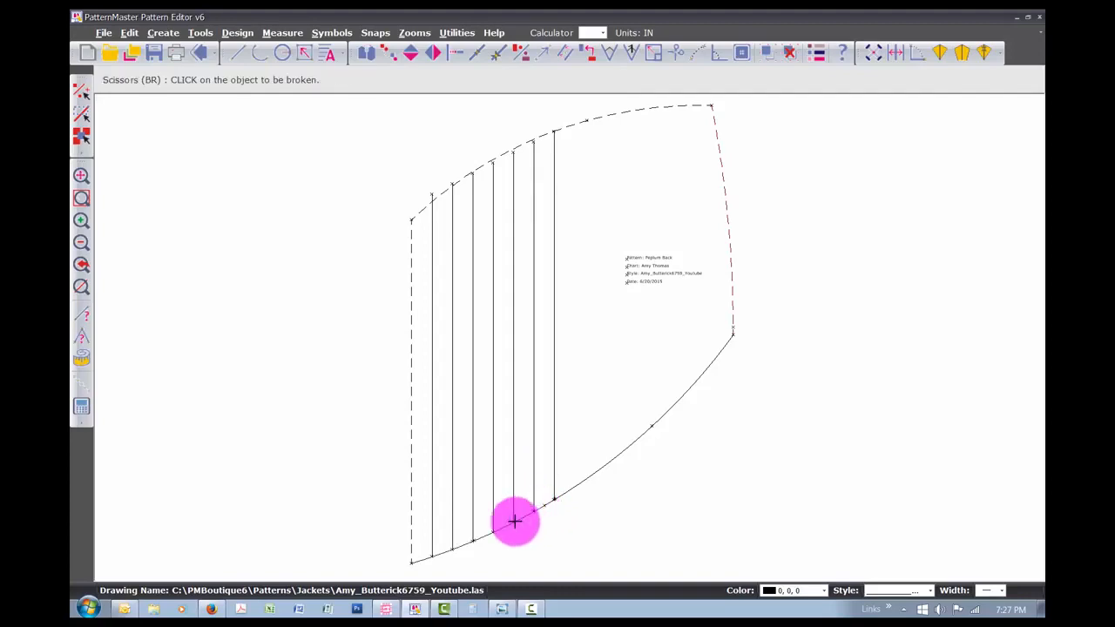
click(514, 520)
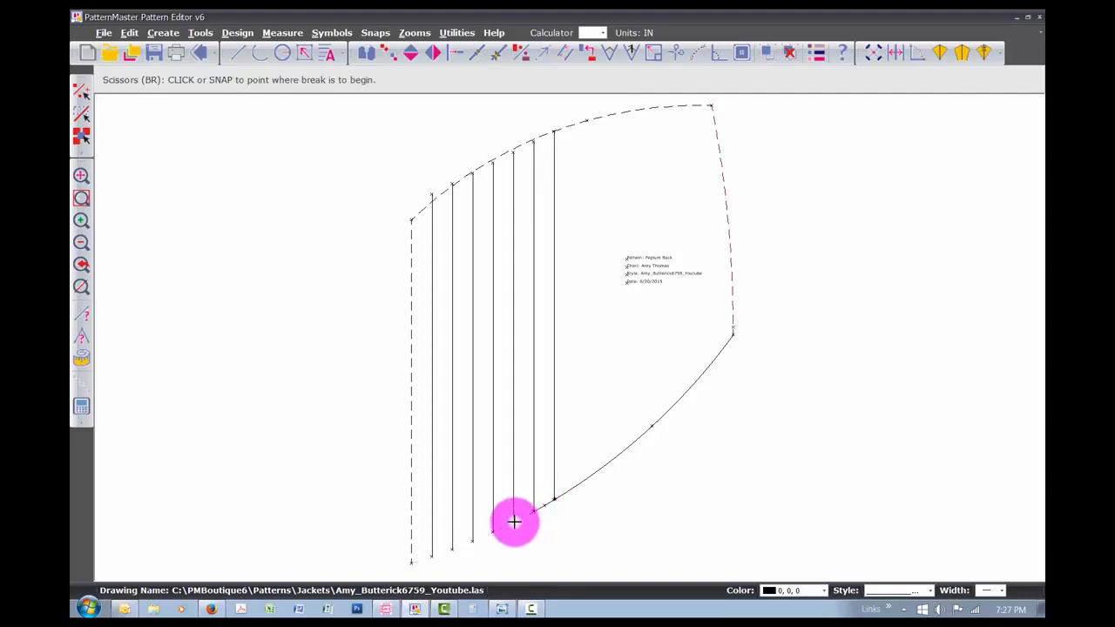
click(514, 521)
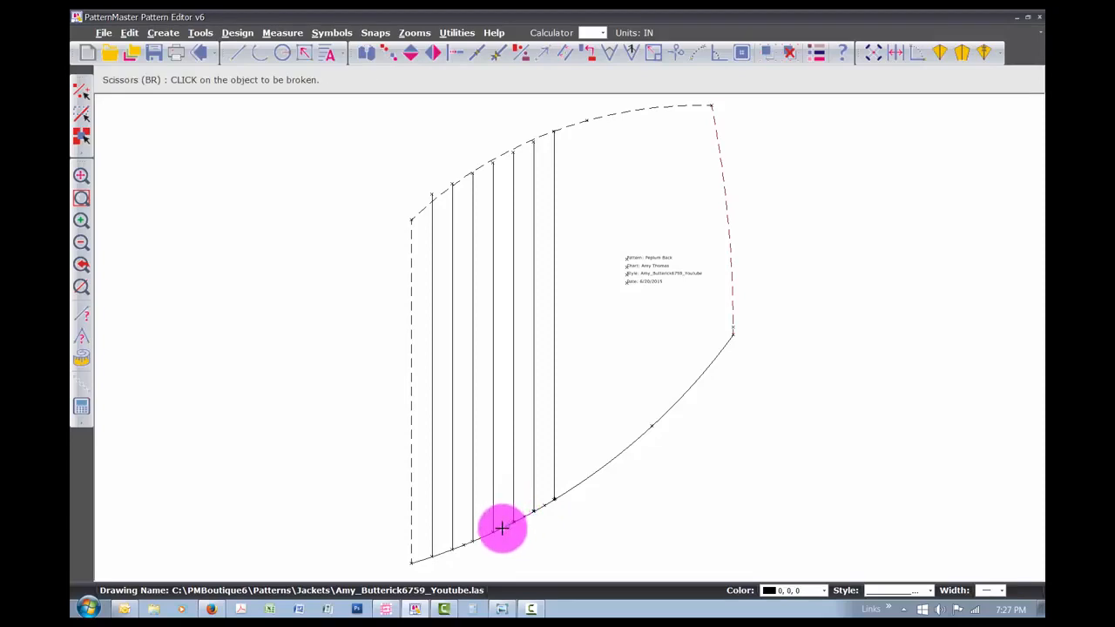
click(502, 528)
click(493, 531)
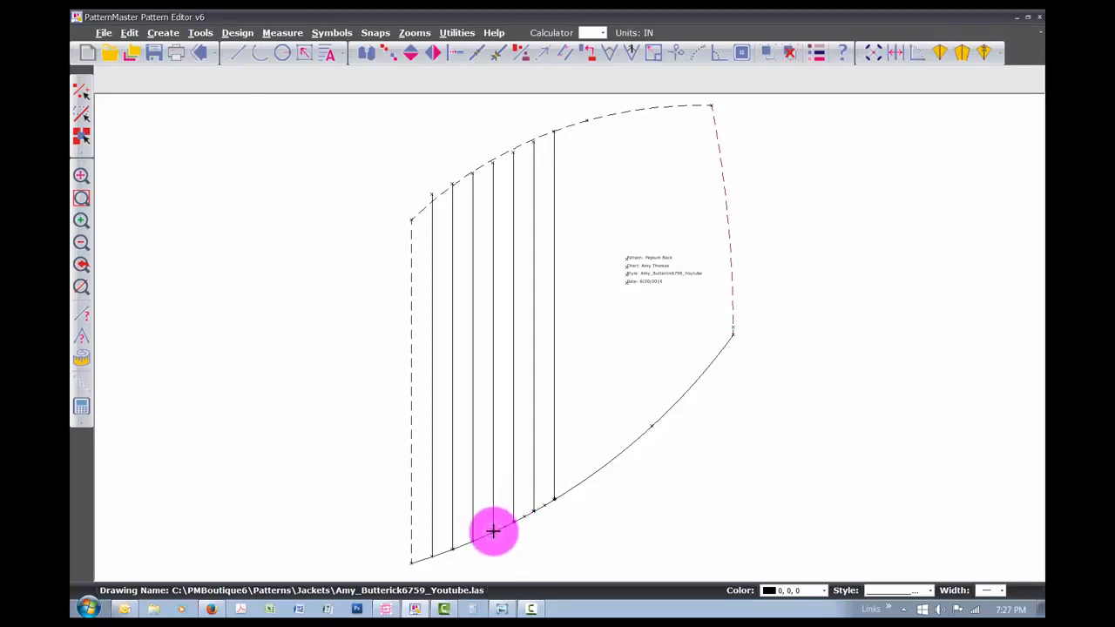
click(482, 537)
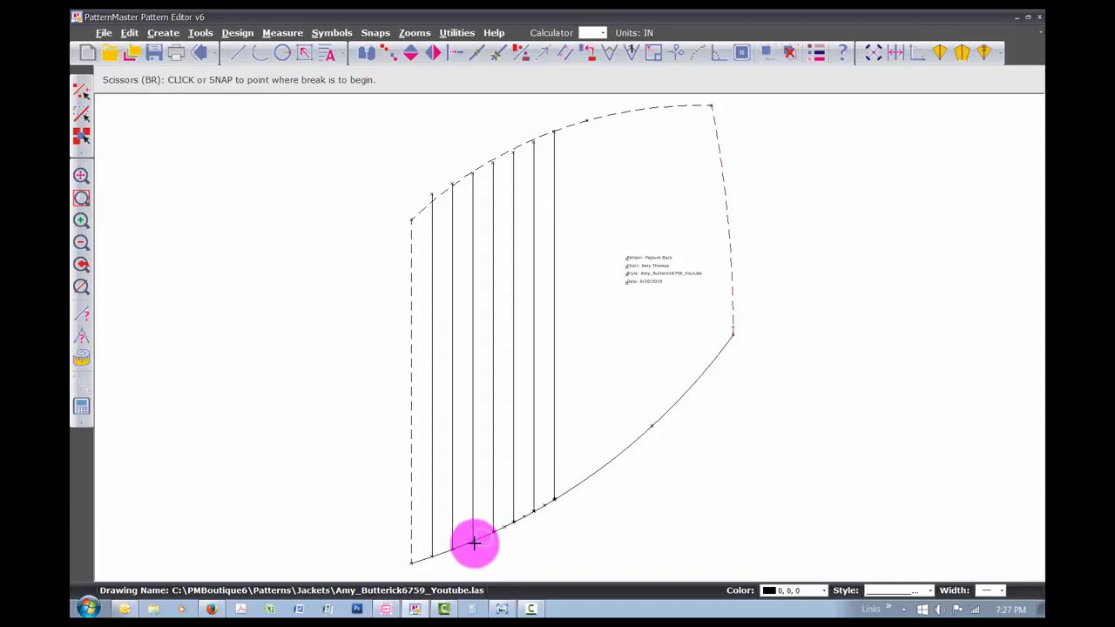
click(472, 540)
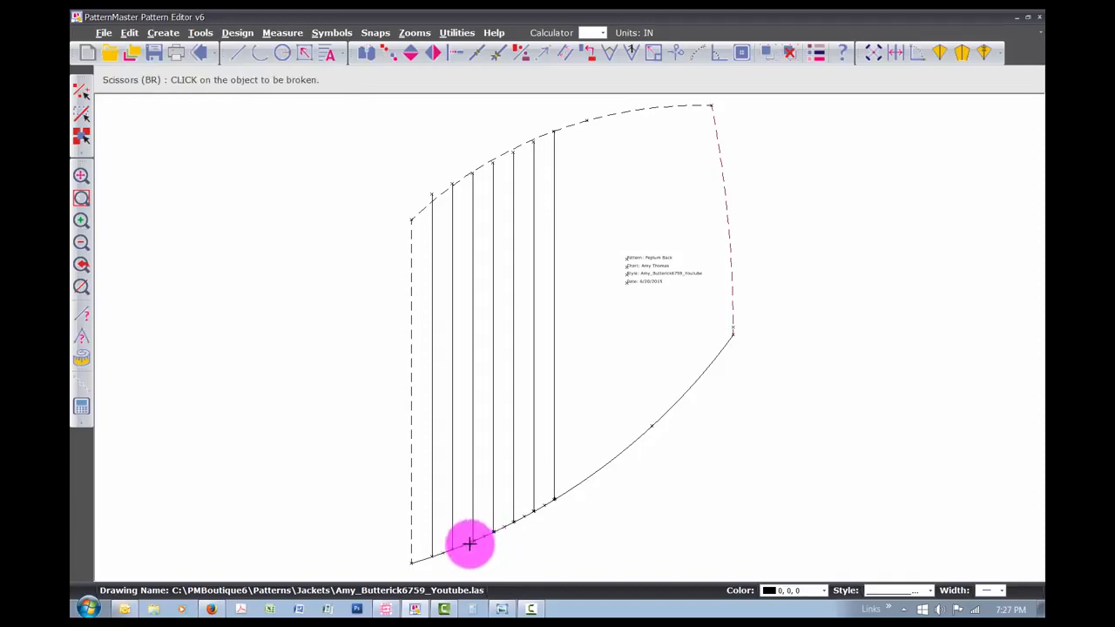
click(458, 546)
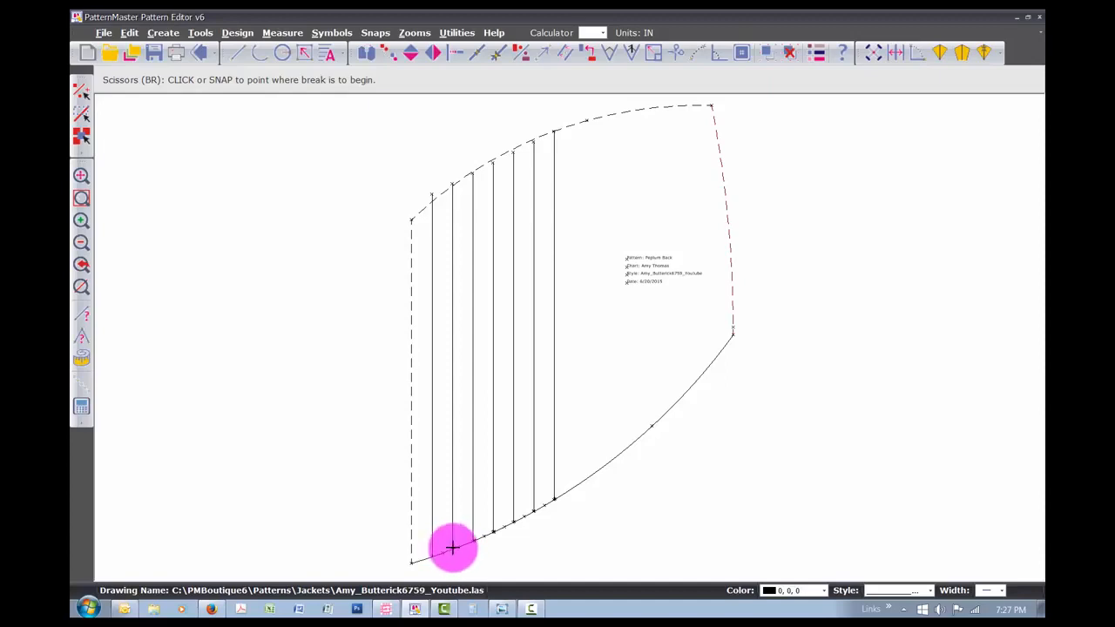
click(449, 547)
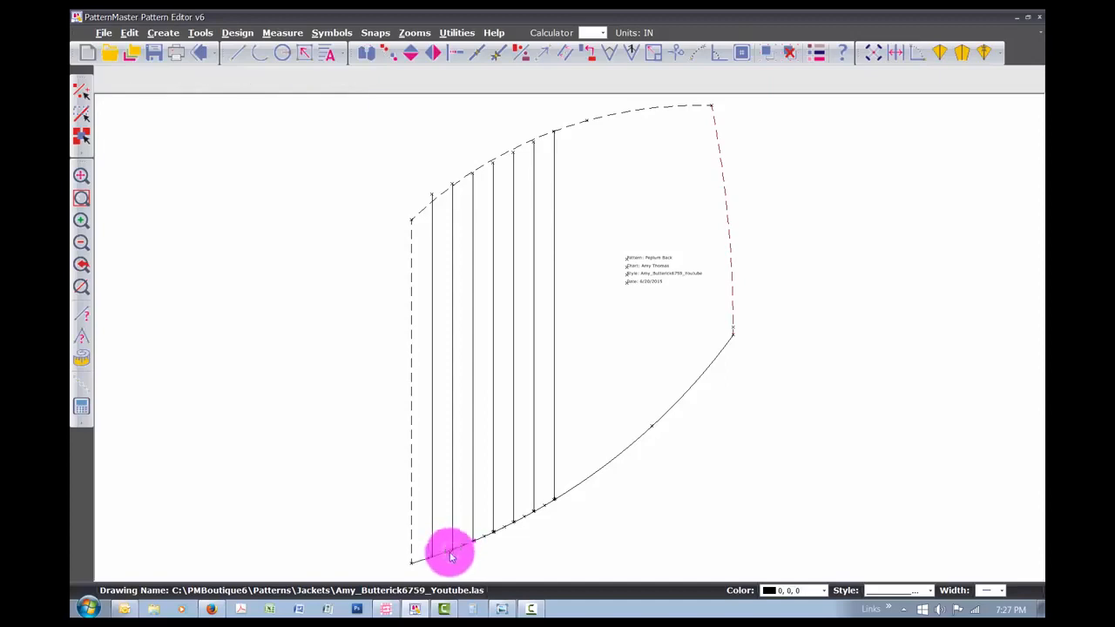
click(439, 554)
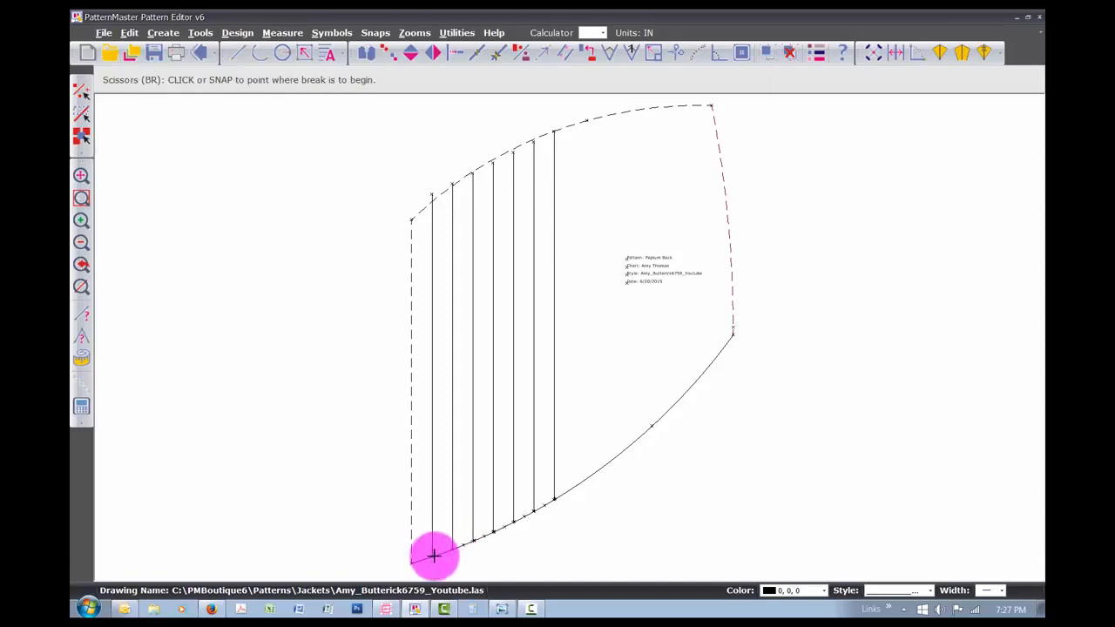
click(430, 549)
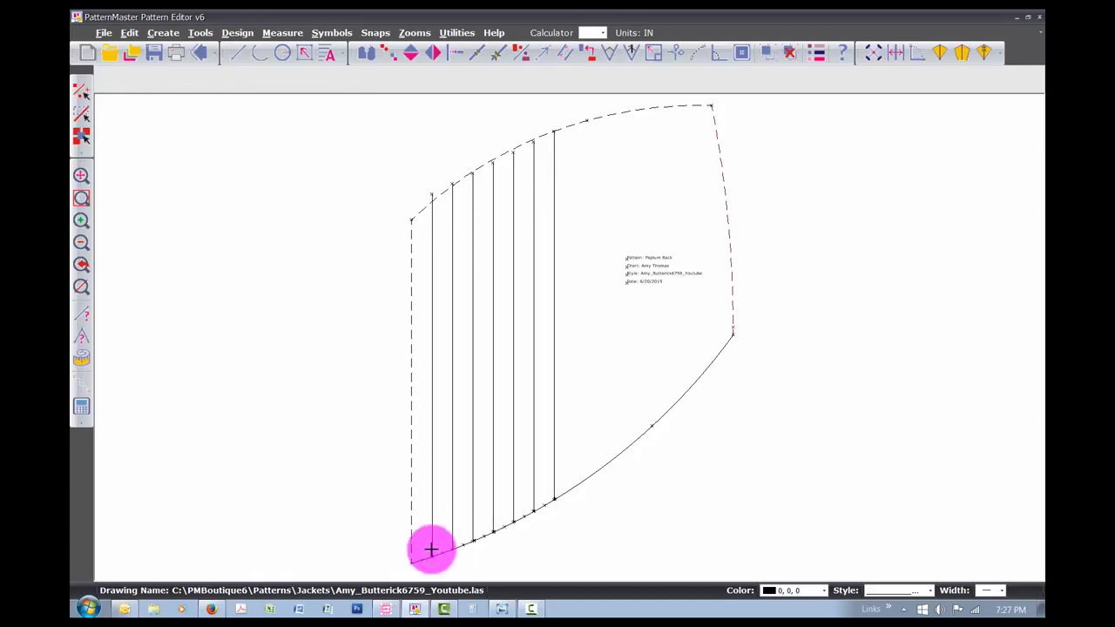
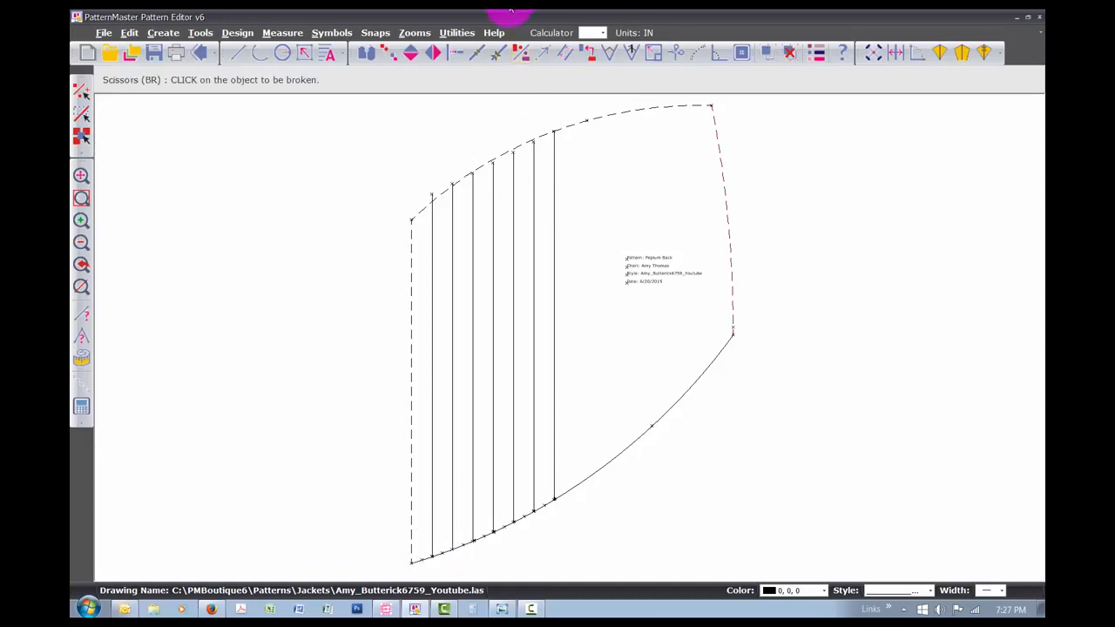
- Use Intersect to trim each vertical slash line so it ends exactly on the peplum's upper waist arc
key(i)
key(n)
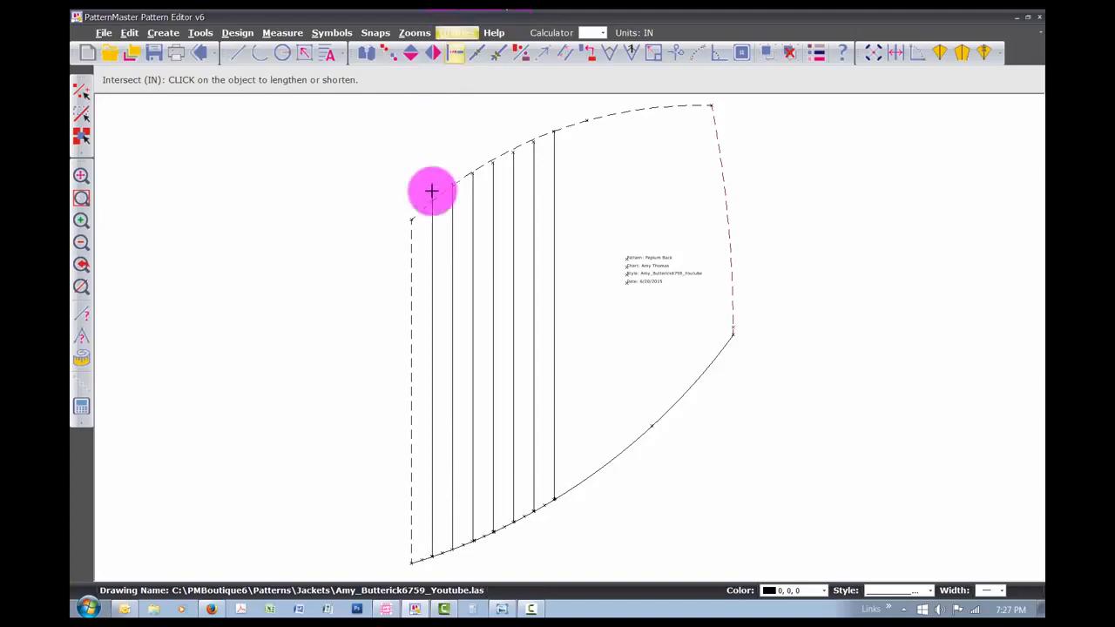
click(431, 227)
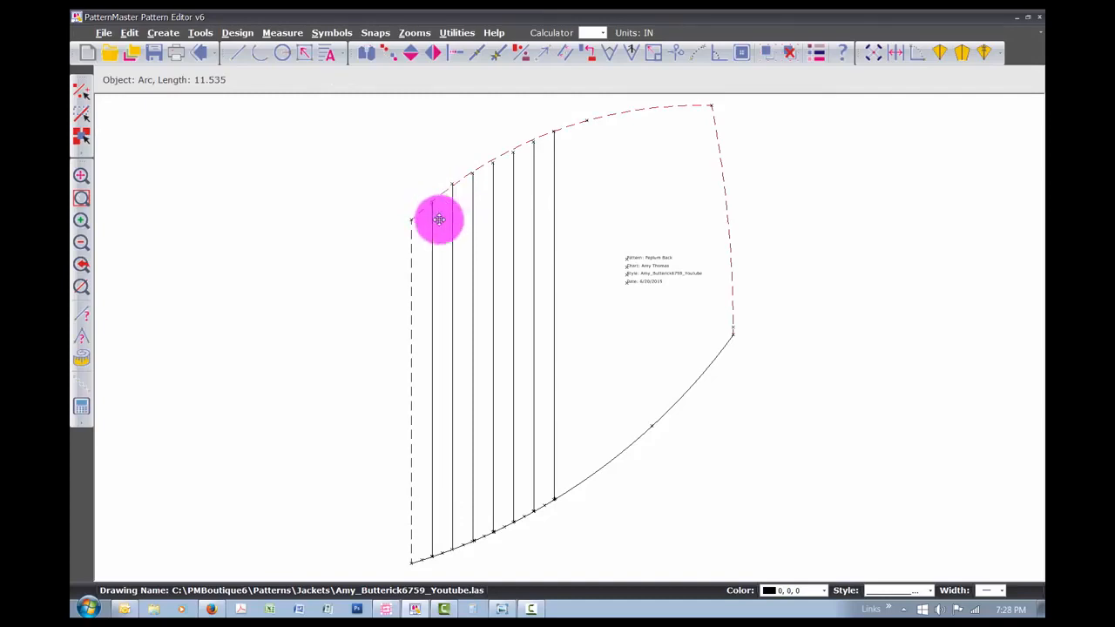
click(449, 200)
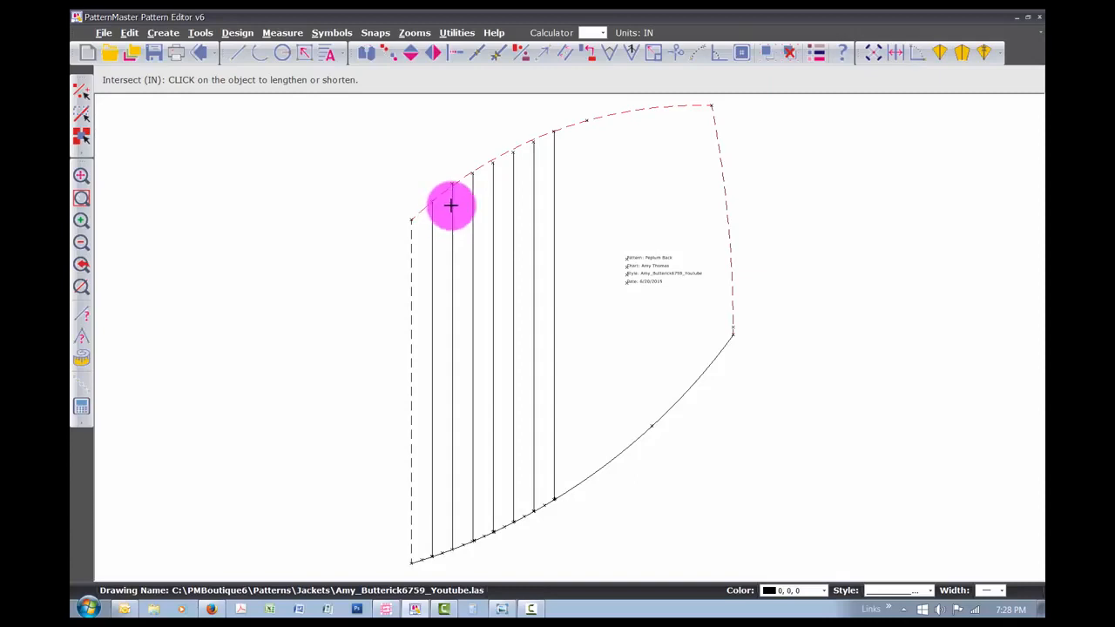
click(452, 204)
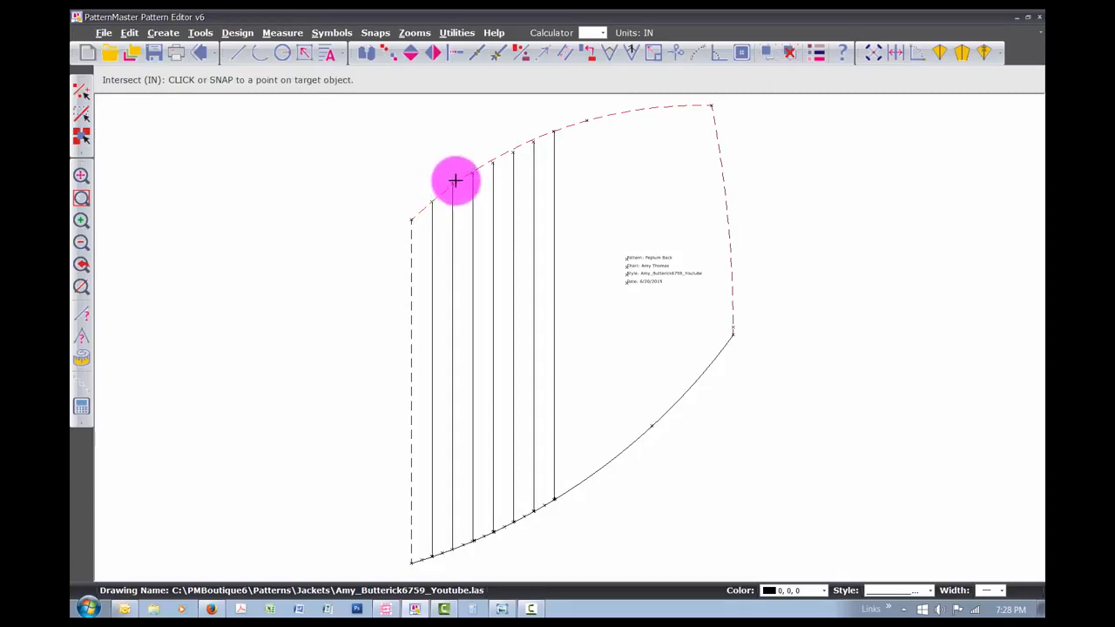
click(460, 182)
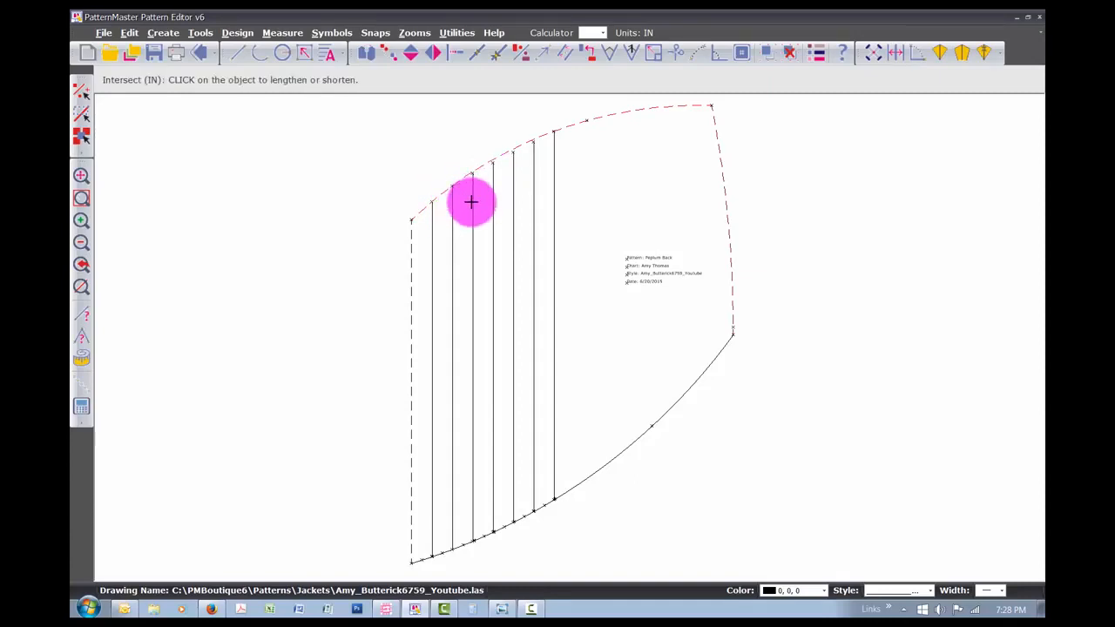
click(470, 201)
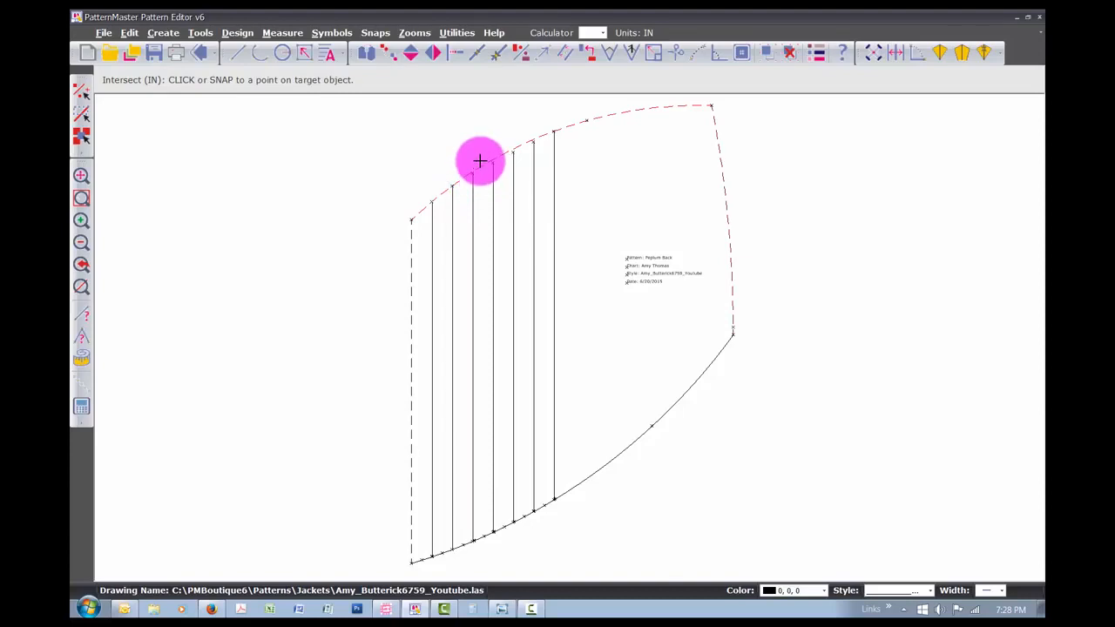
click(490, 182)
click(494, 171)
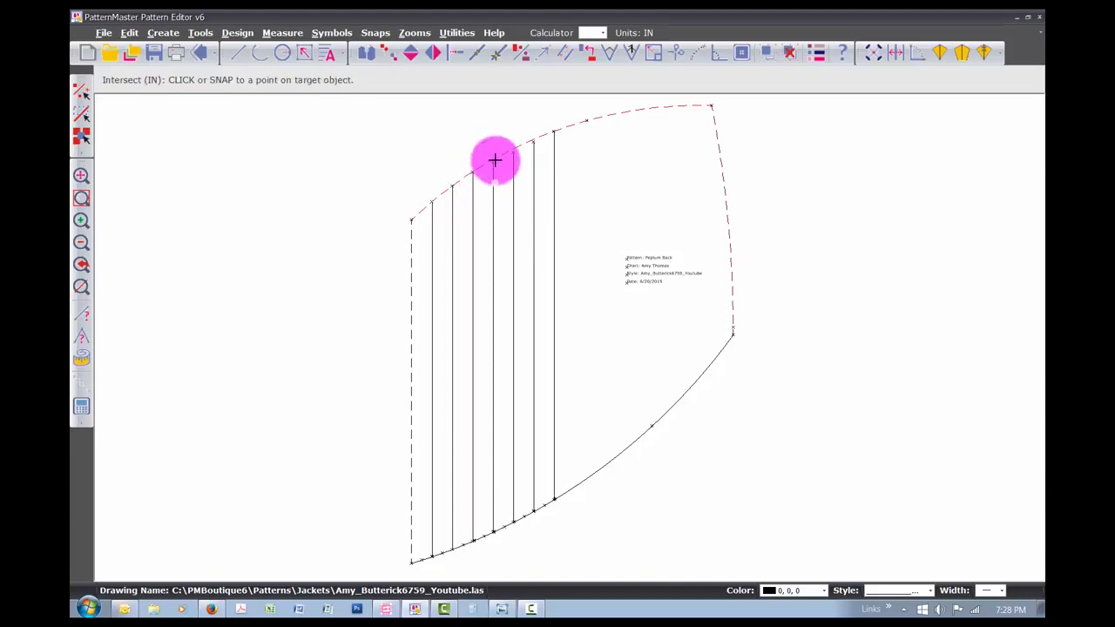
key(Escape)
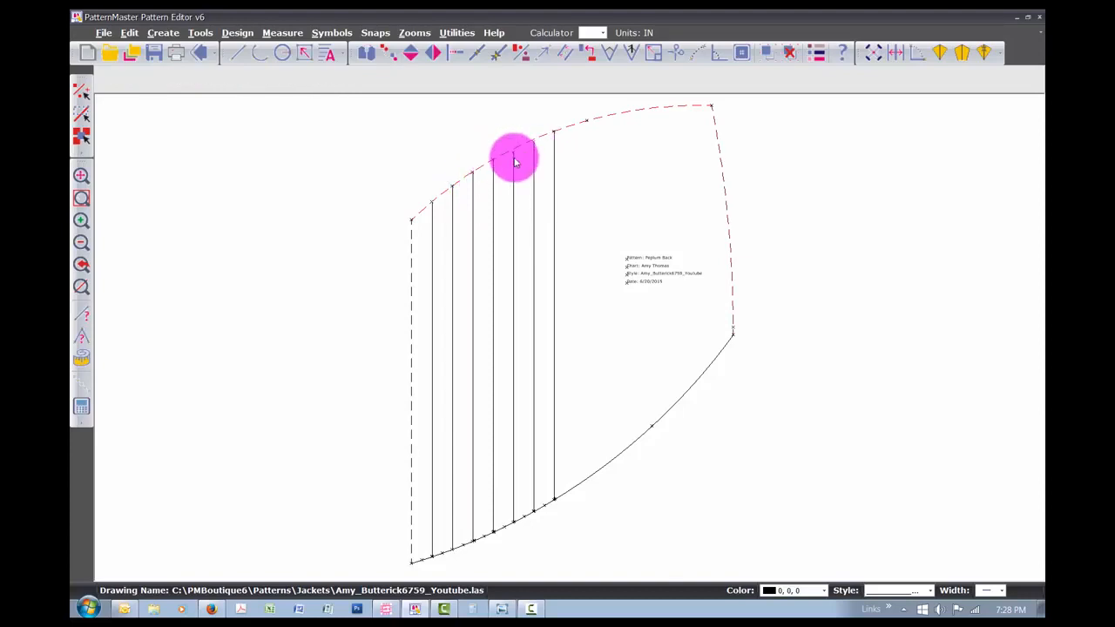
right_click(514, 160)
click(513, 162)
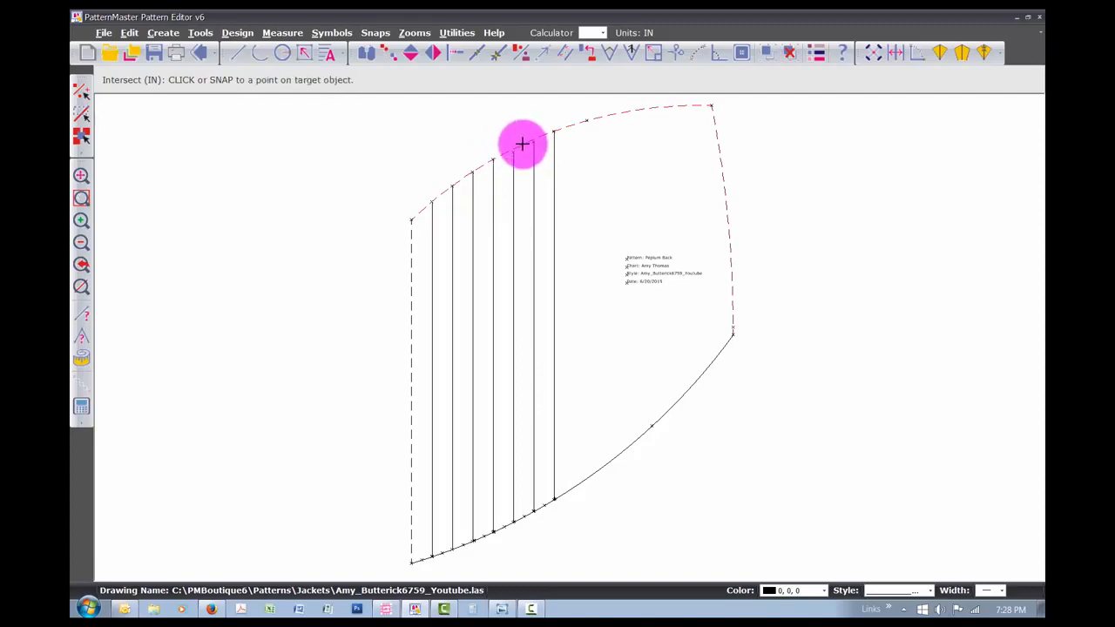
click(522, 144)
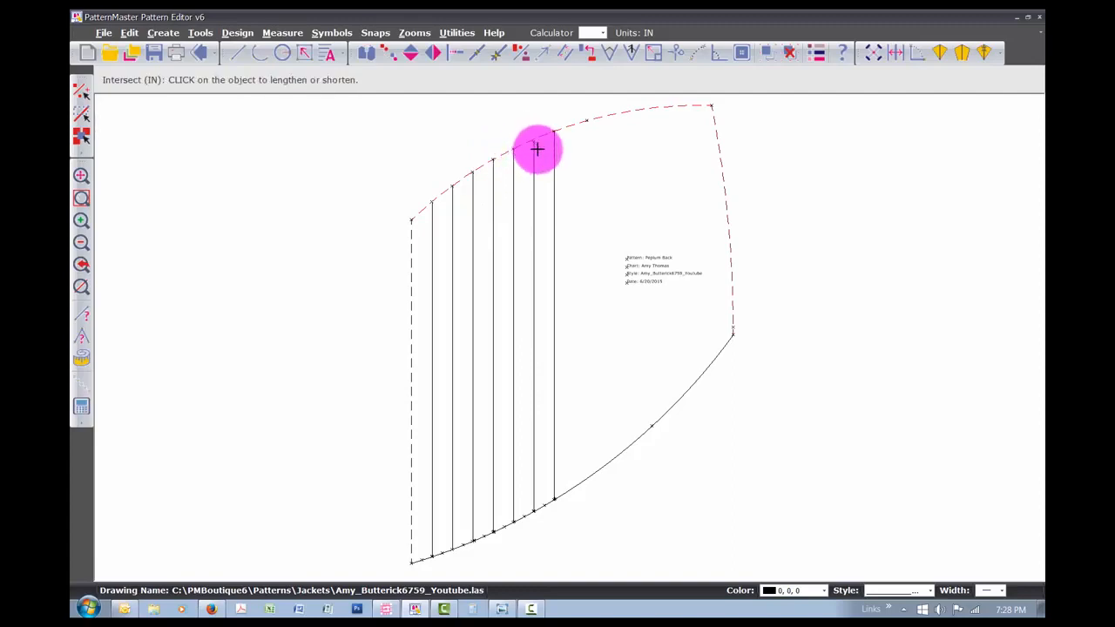
click(533, 151)
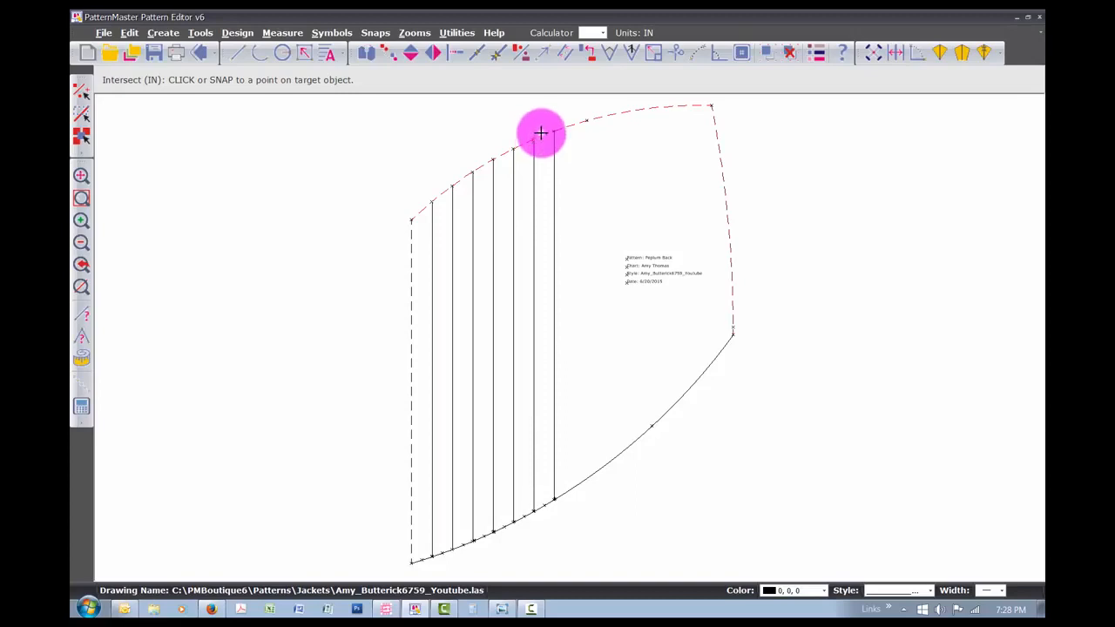
key(Escape)
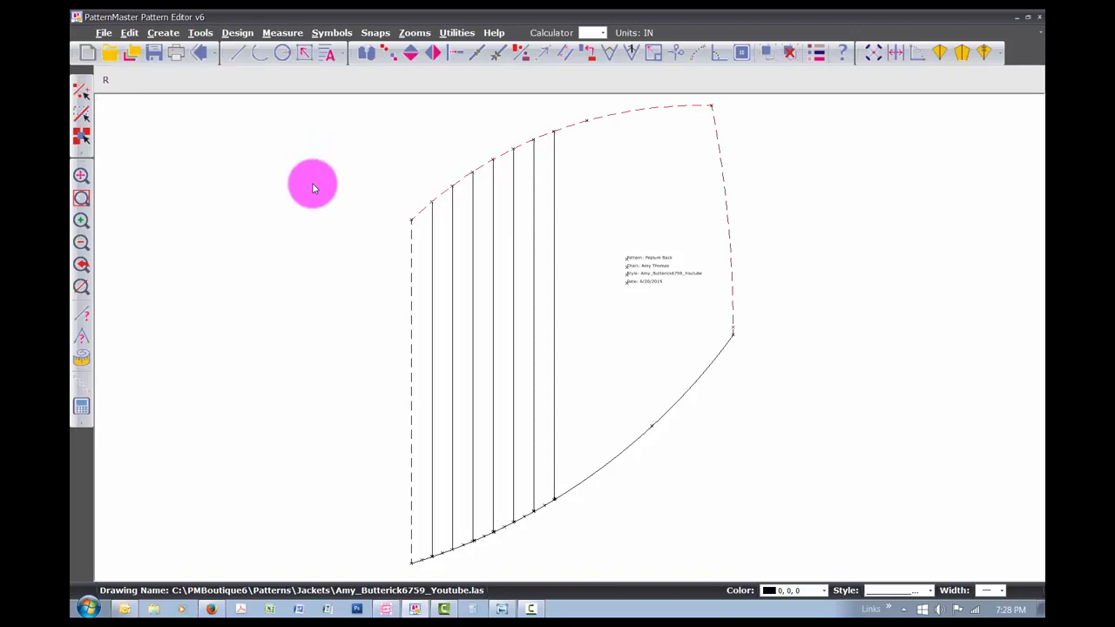
- Break the upper waist arc with Scissors at each point where the vertical slash lines meet it
key(b)
key(r)
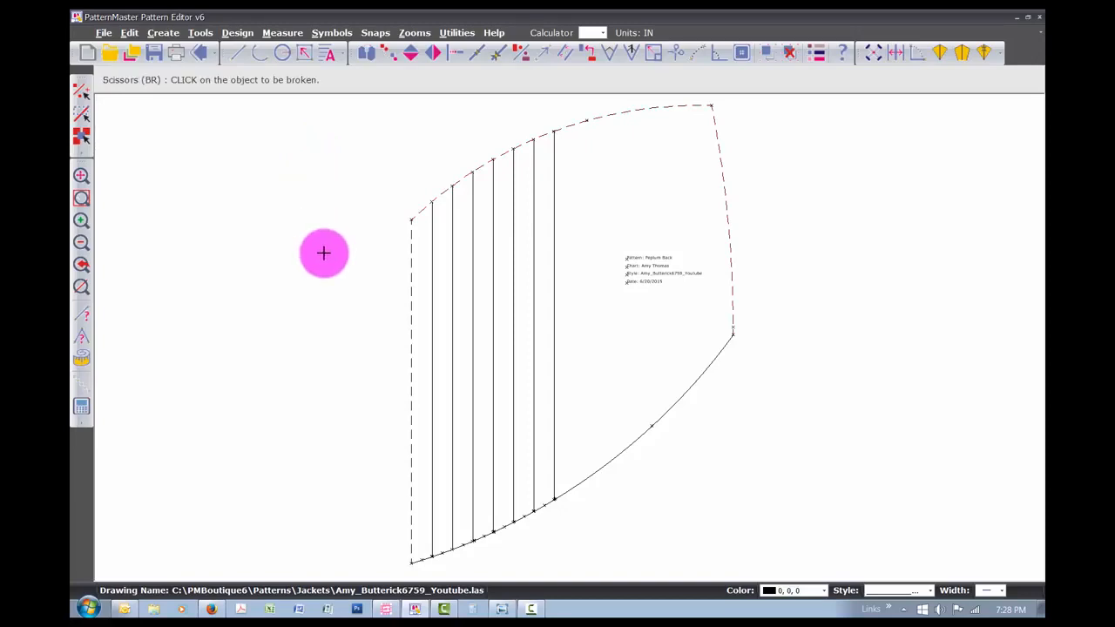
click(427, 203)
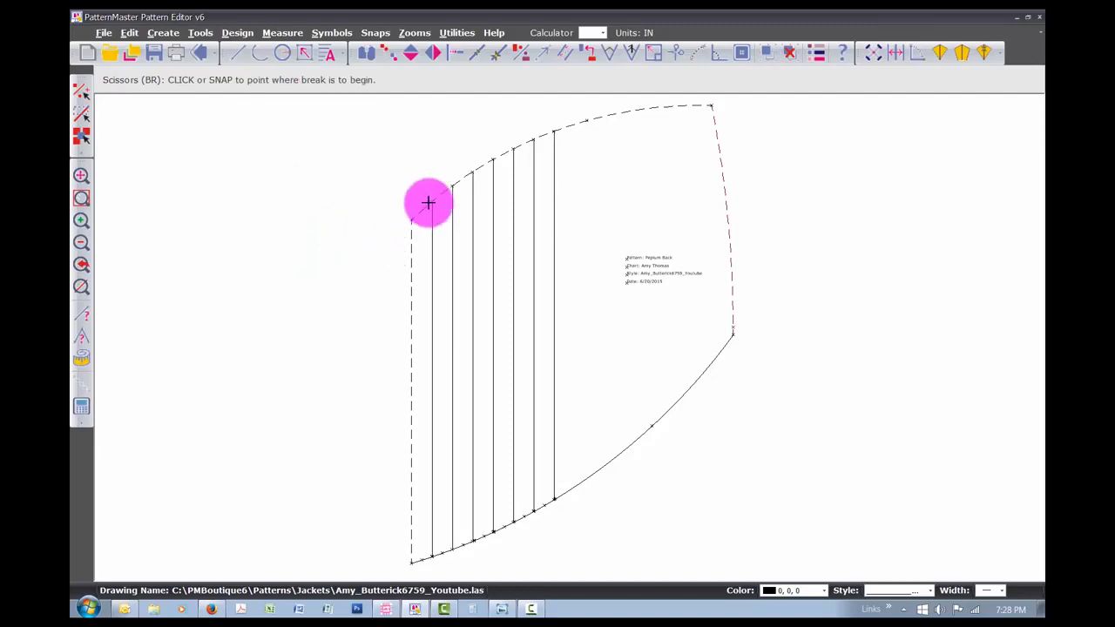
click(431, 201)
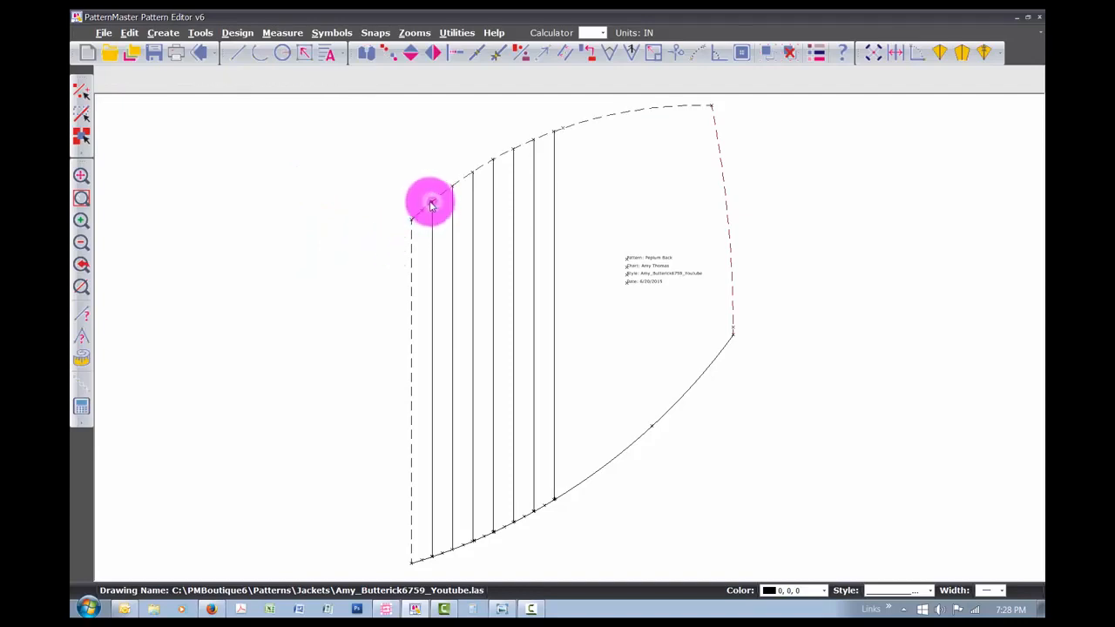
click(438, 197)
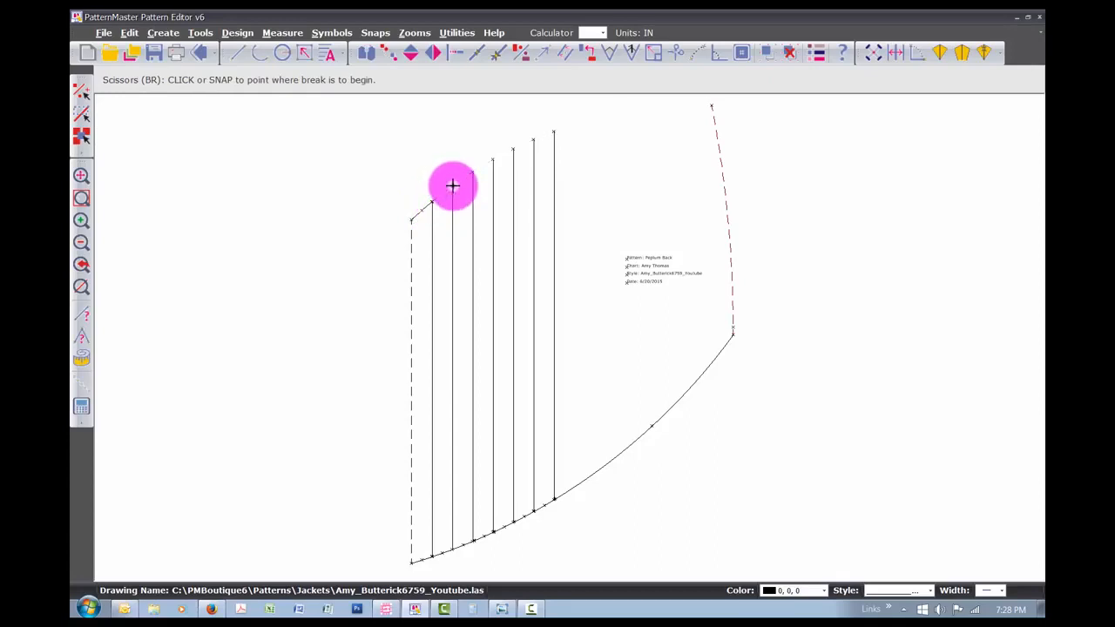
click(454, 183)
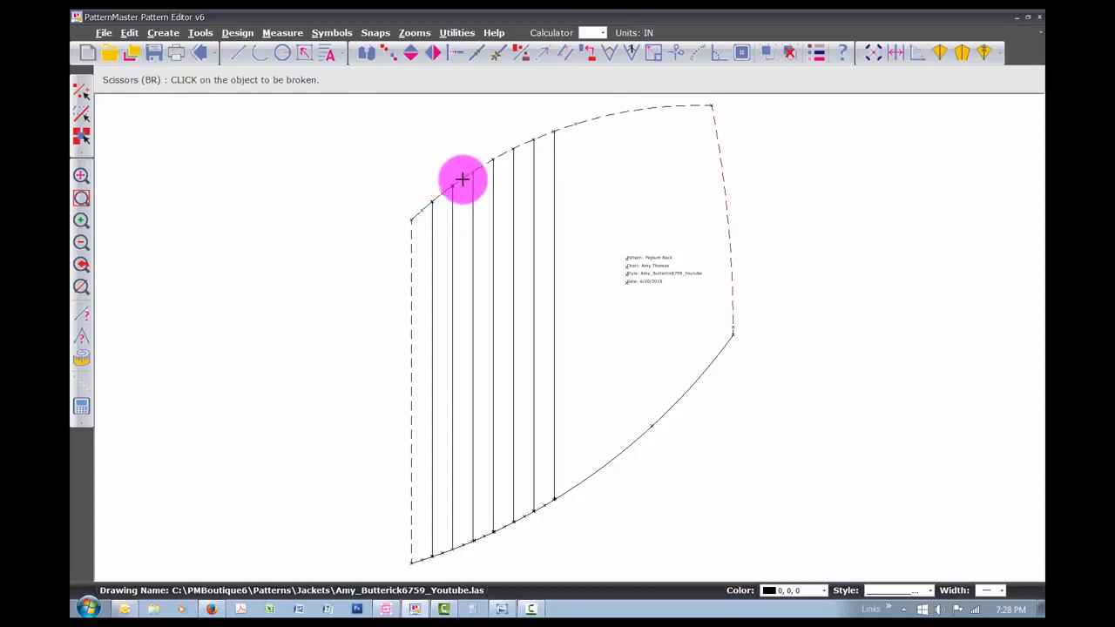
click(461, 178)
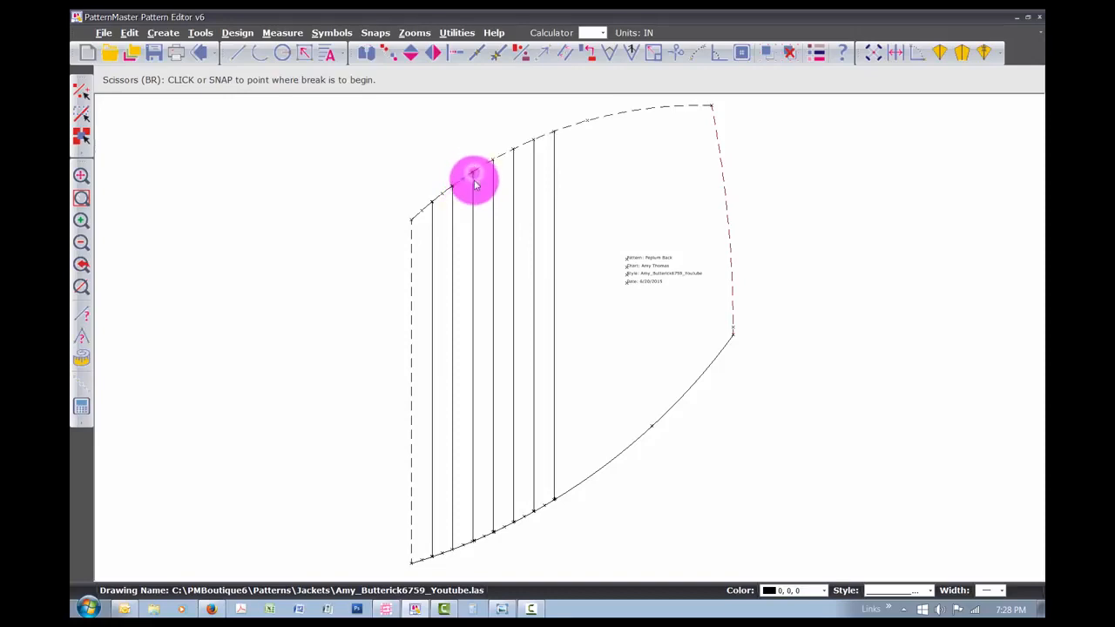
click(479, 168)
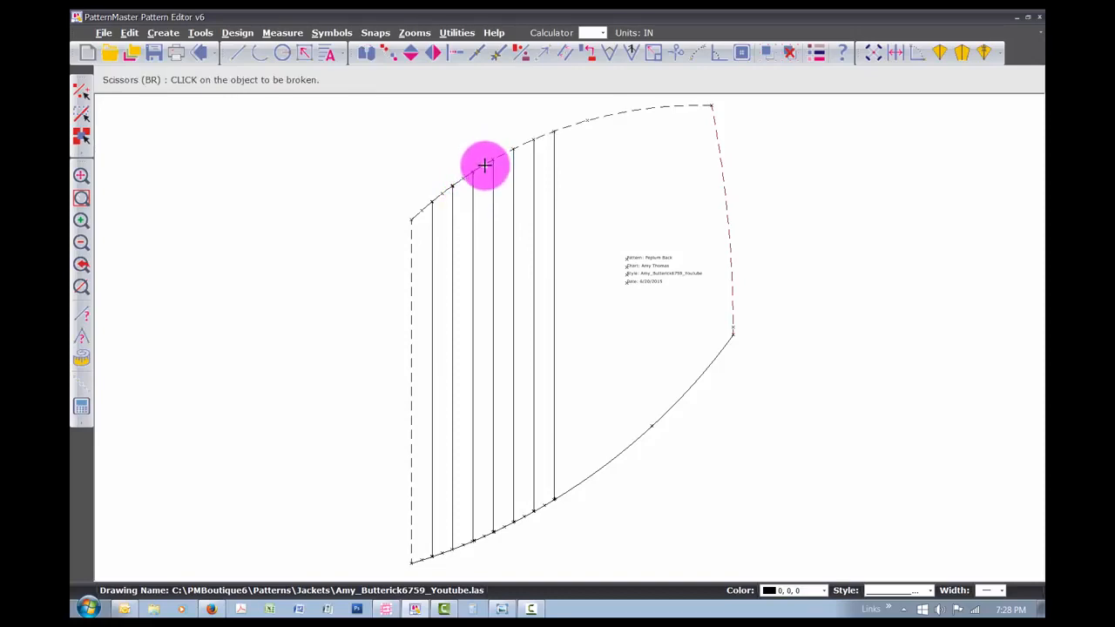
click(488, 162)
click(492, 158)
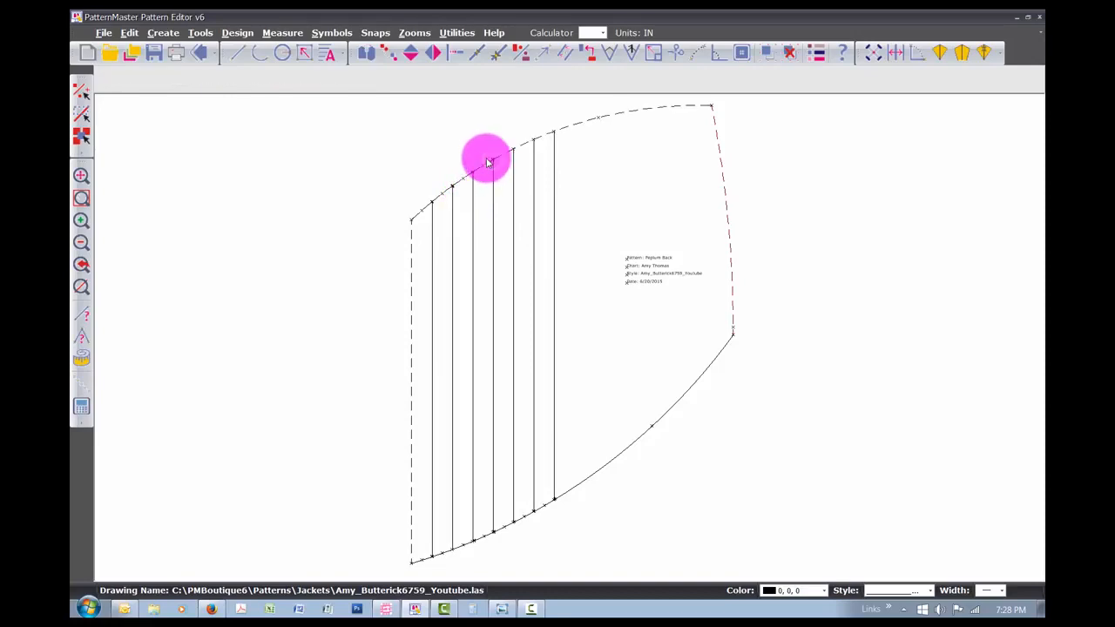
click(509, 149)
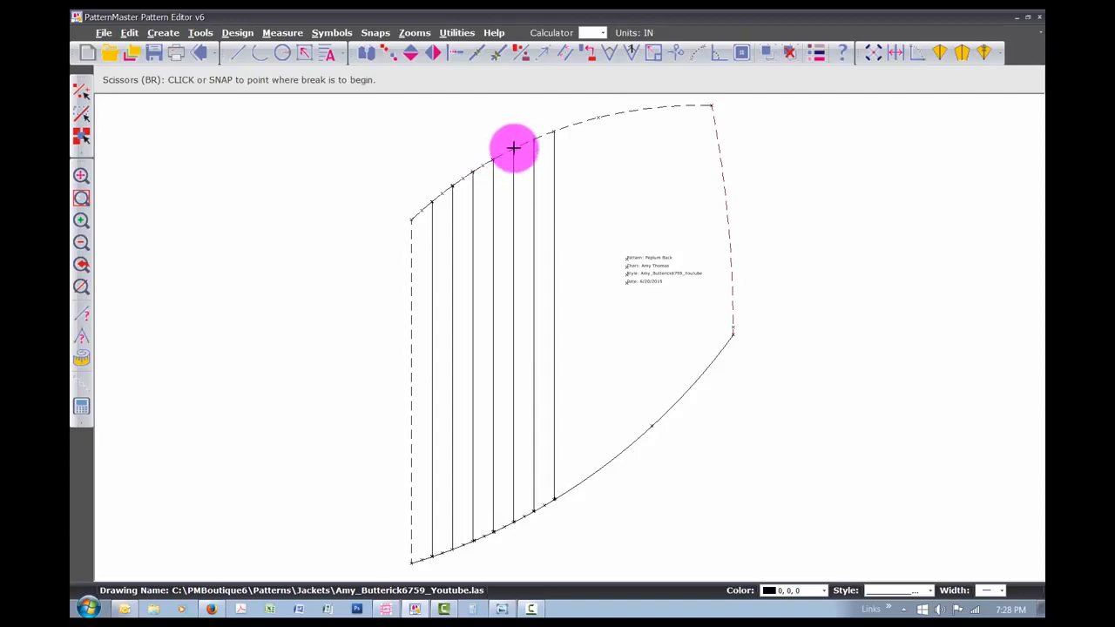
click(513, 150)
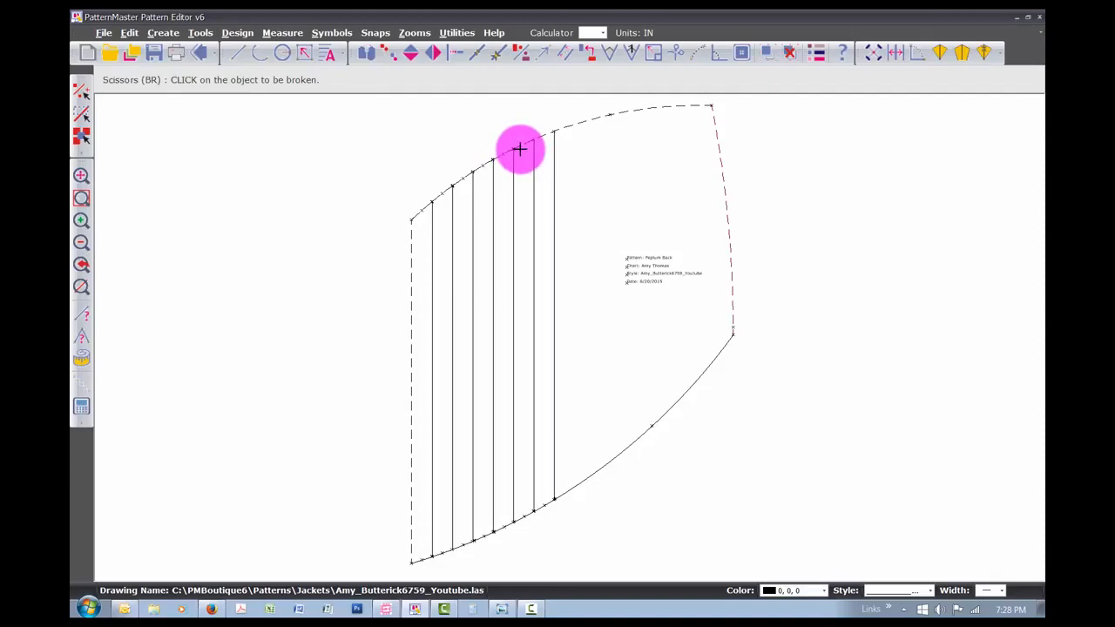
click(522, 145)
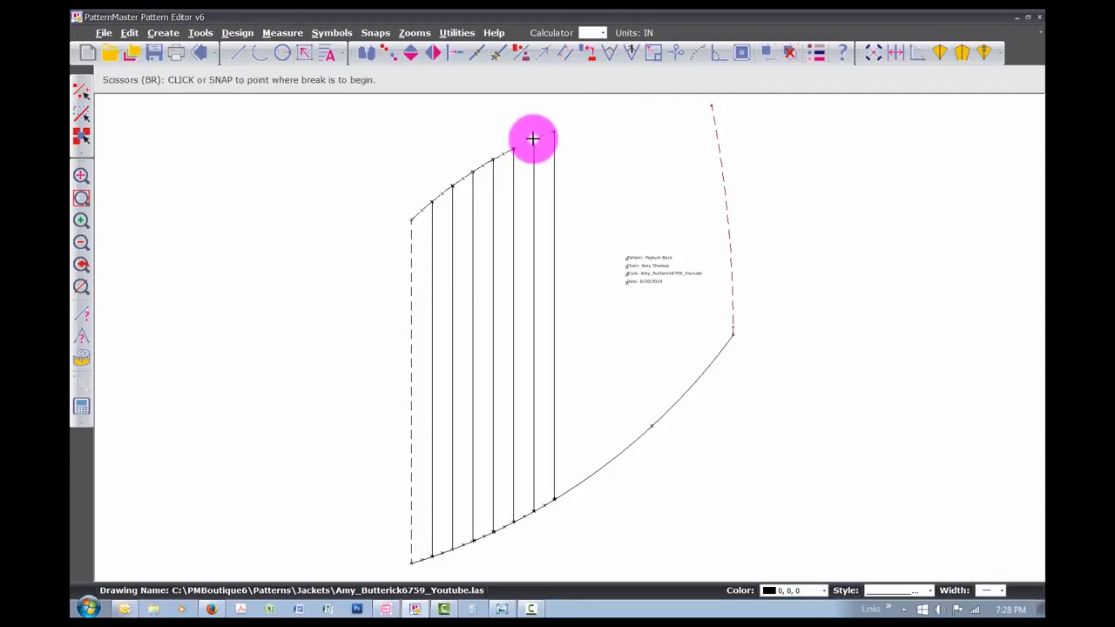
click(532, 139)
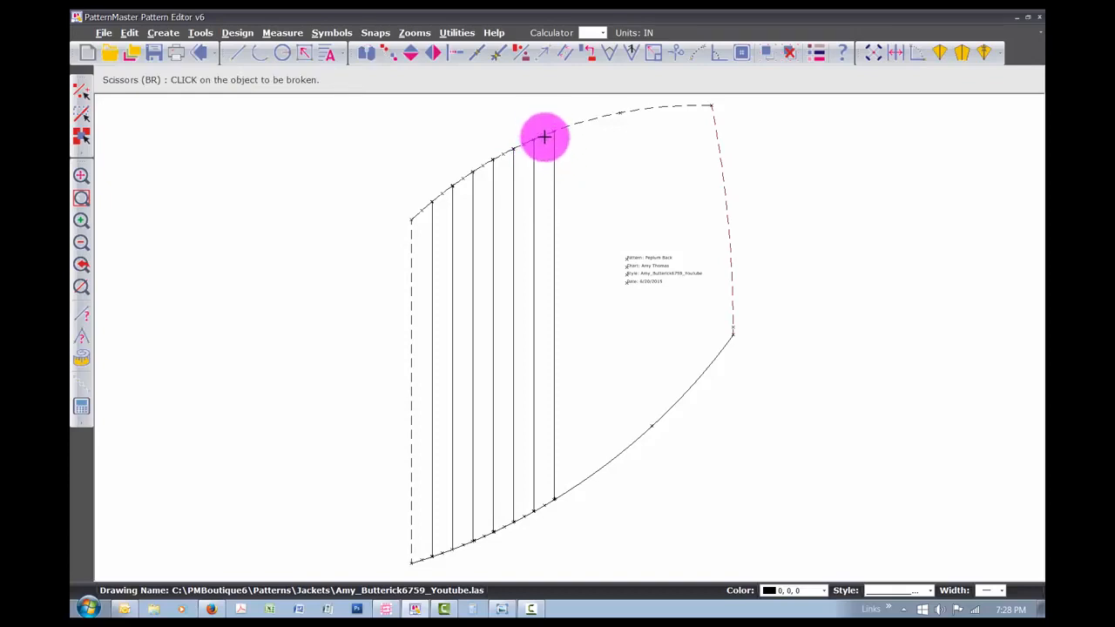
click(543, 134)
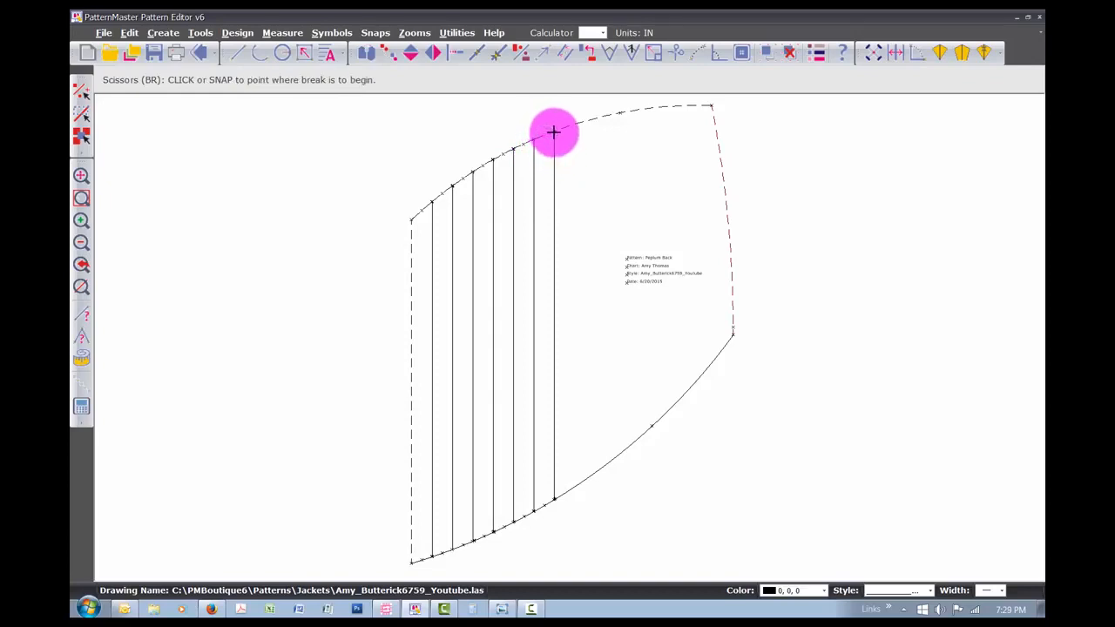
click(554, 131)
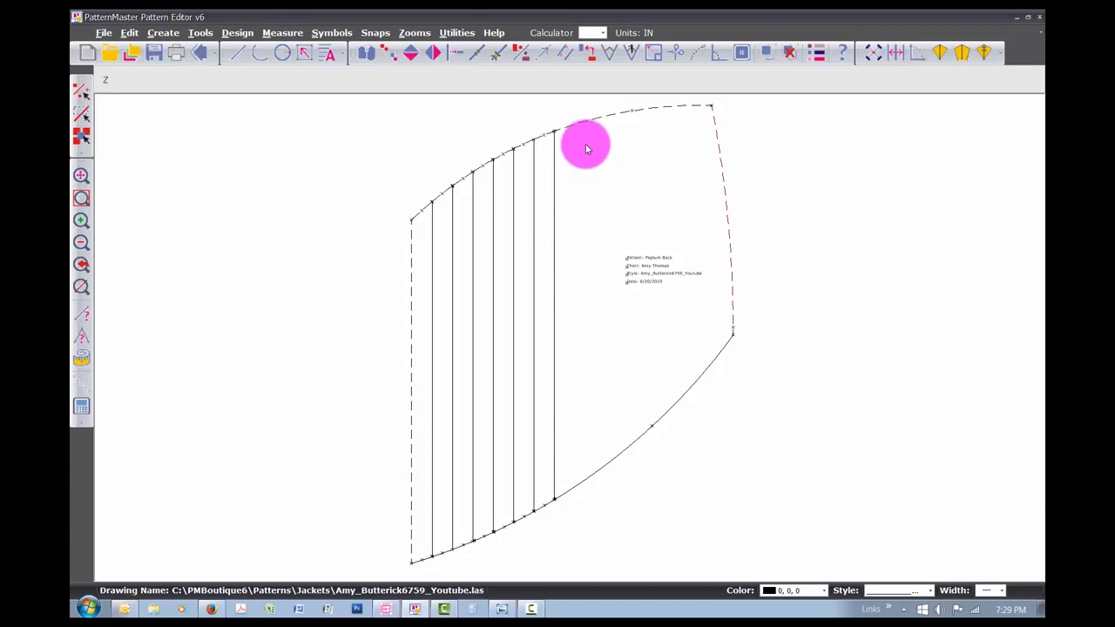
- Slash/Pivot the peplum's left edge line 1.5 inches clockwise around its top point, using the edge as pivot line
scroll(586, 149, down, 3)
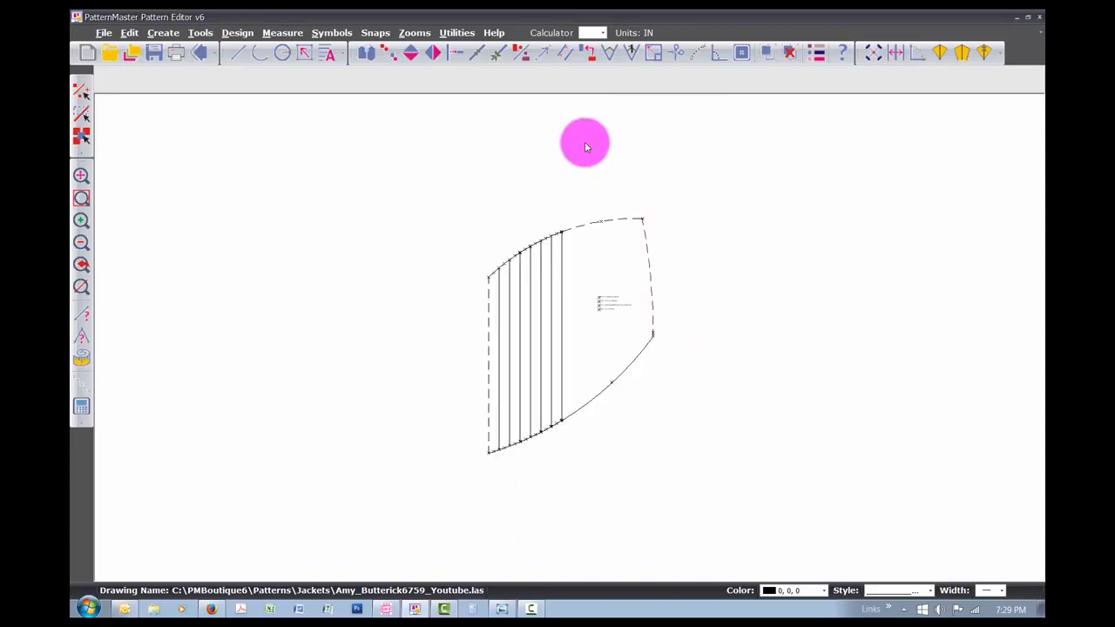
key(v)
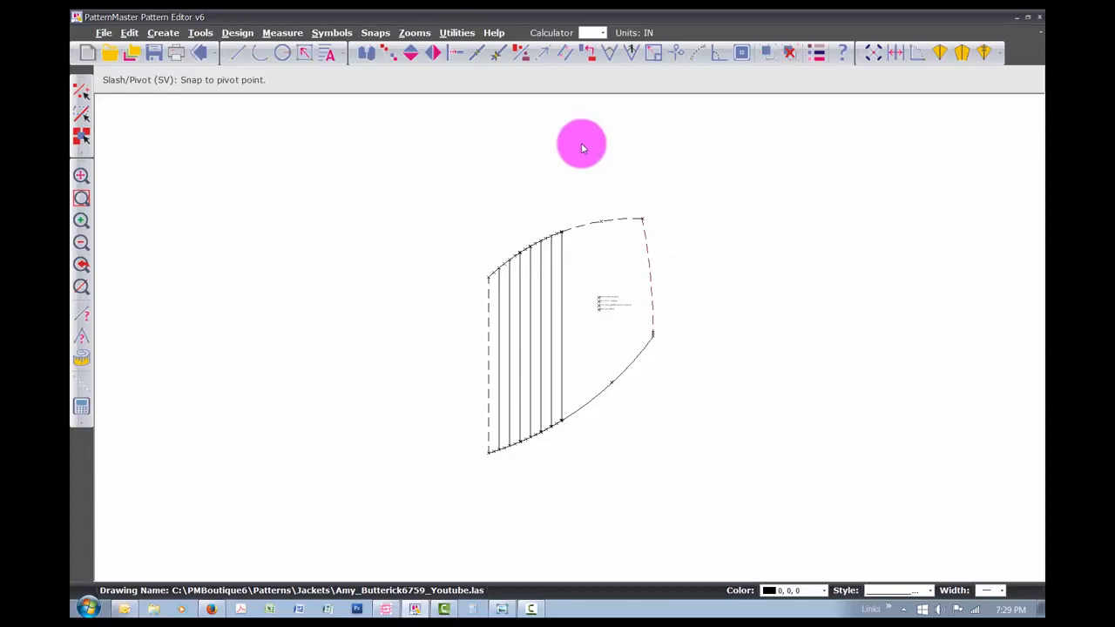
click(487, 276)
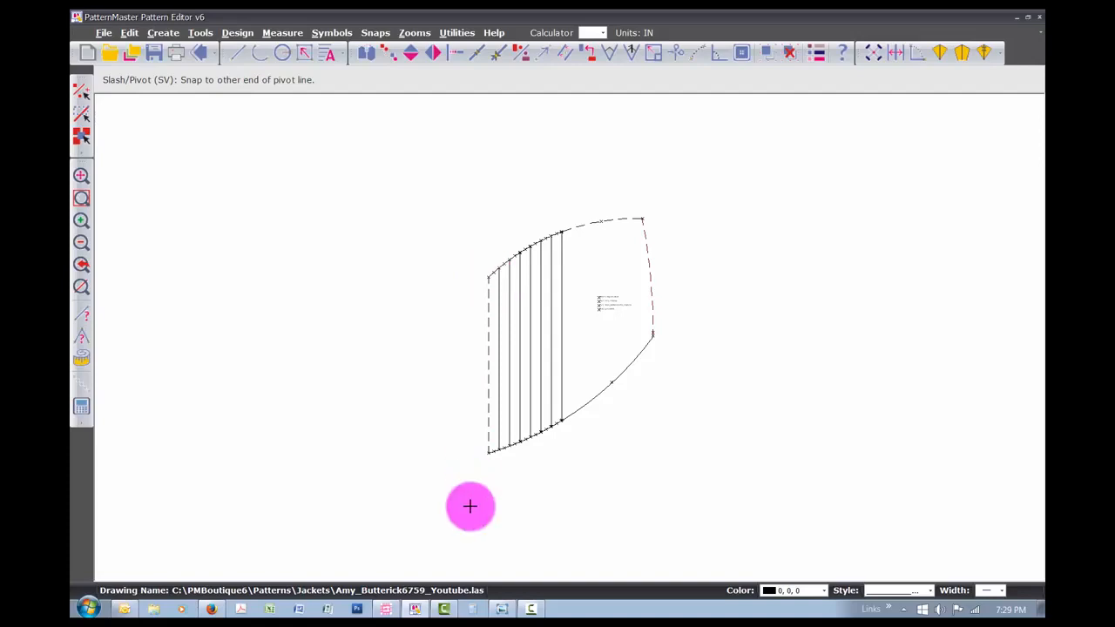
click(488, 453)
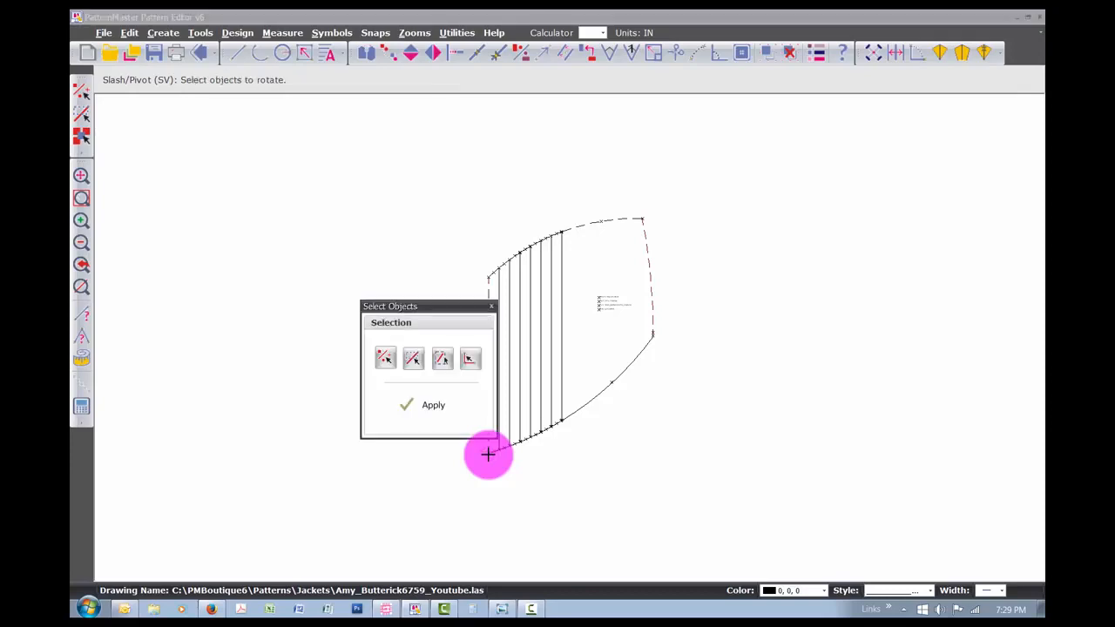
drag(437, 306, 846, 286)
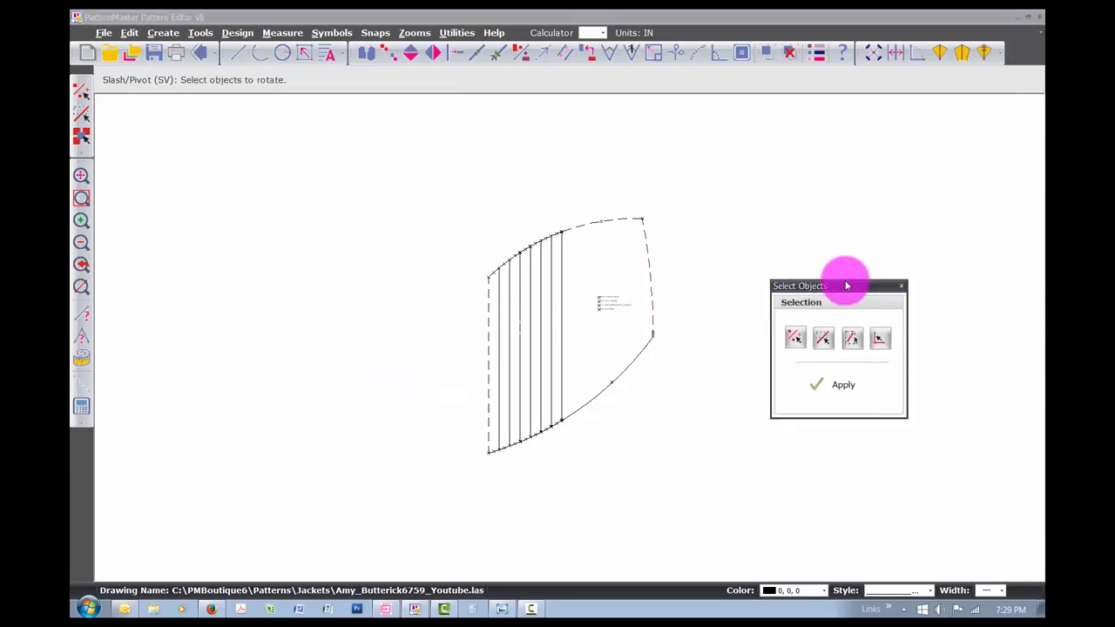
click(488, 345)
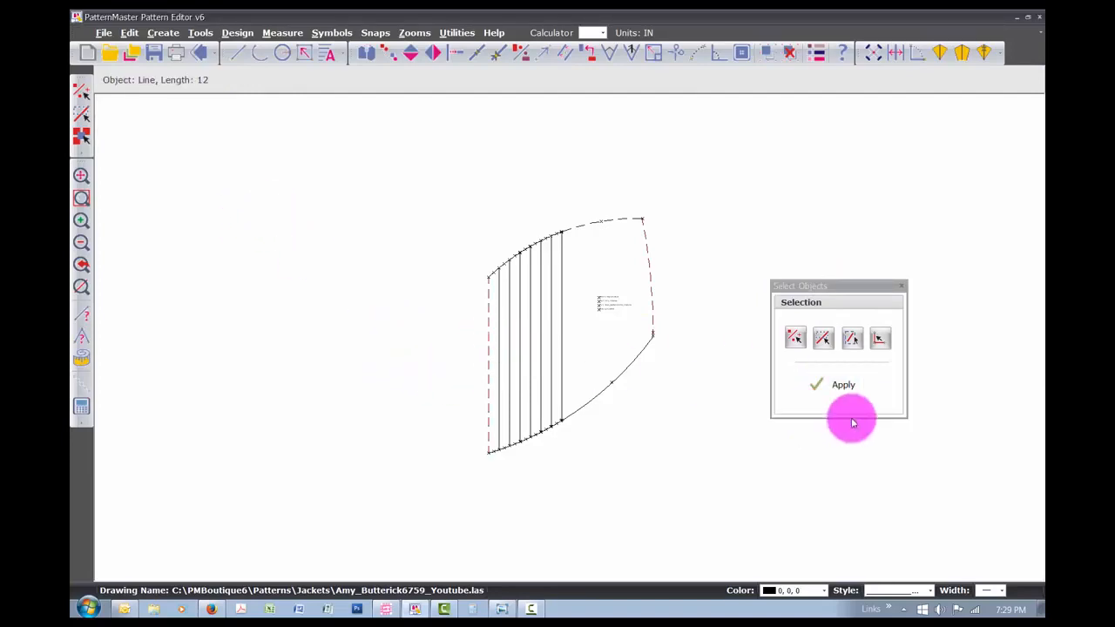
click(841, 385)
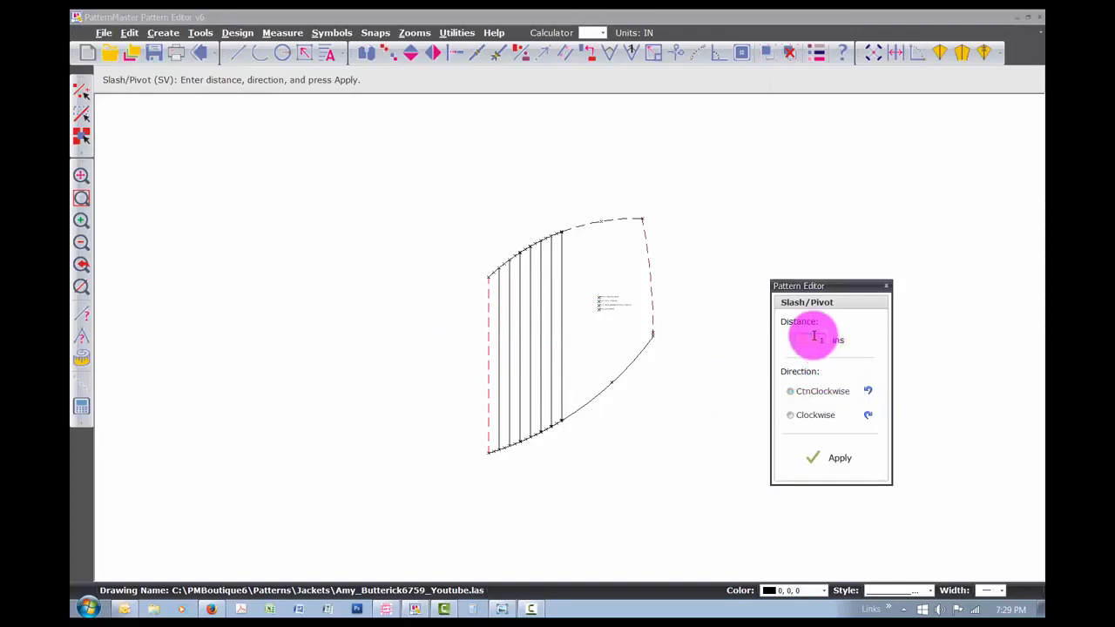
click(810, 416)
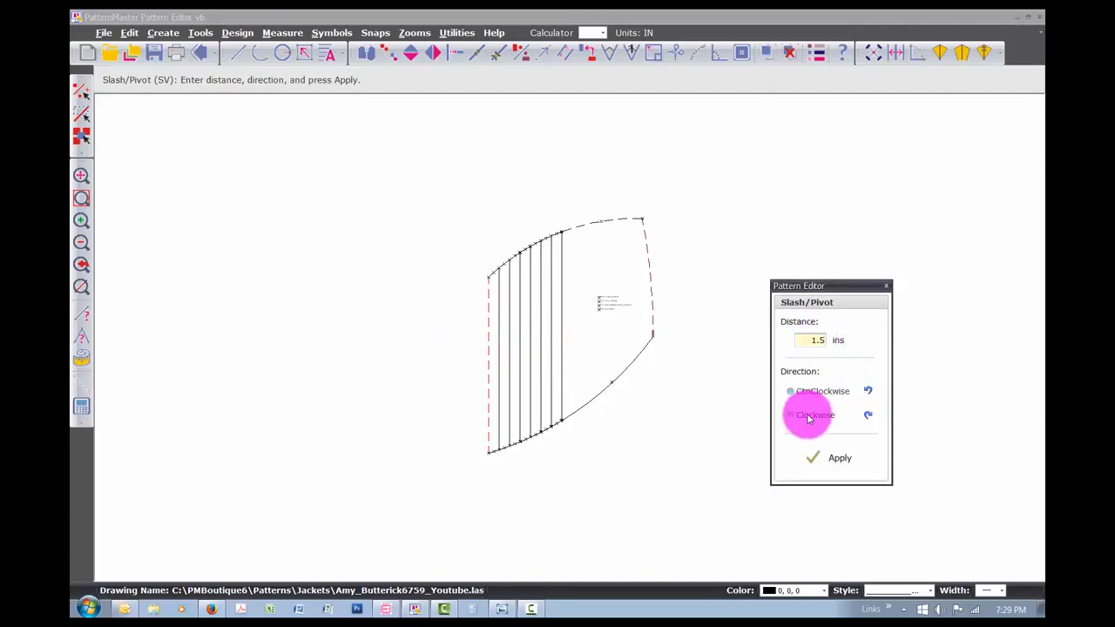
click(827, 470)
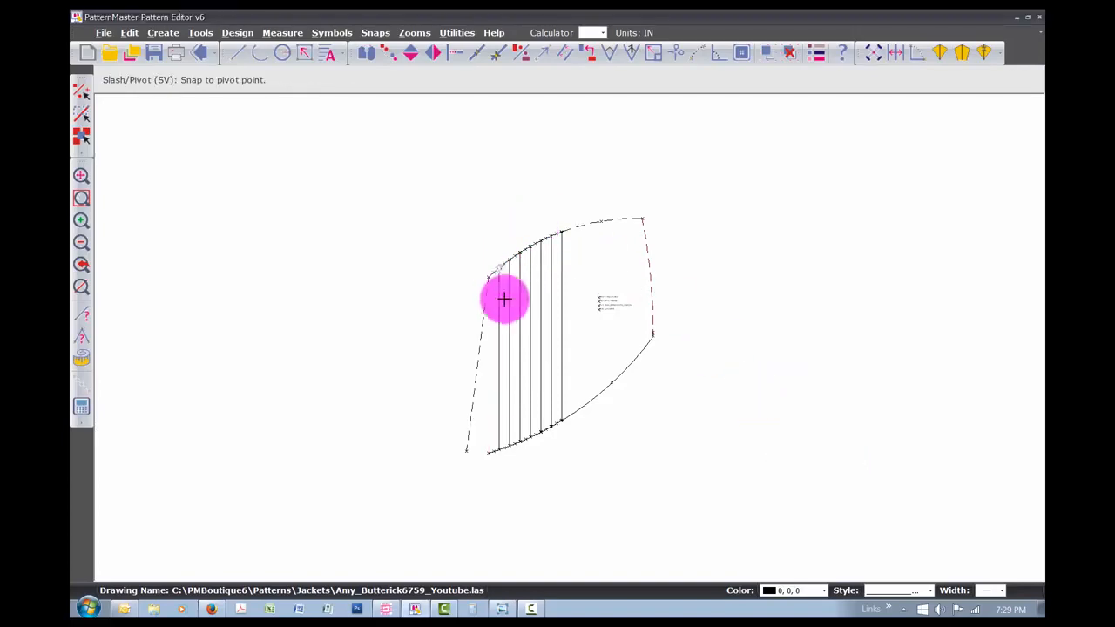
- Slash/Pivot the left edge and first slash line 1.5 inches clockwise, pivoting on the first vertical slash line at its top point
click(505, 299)
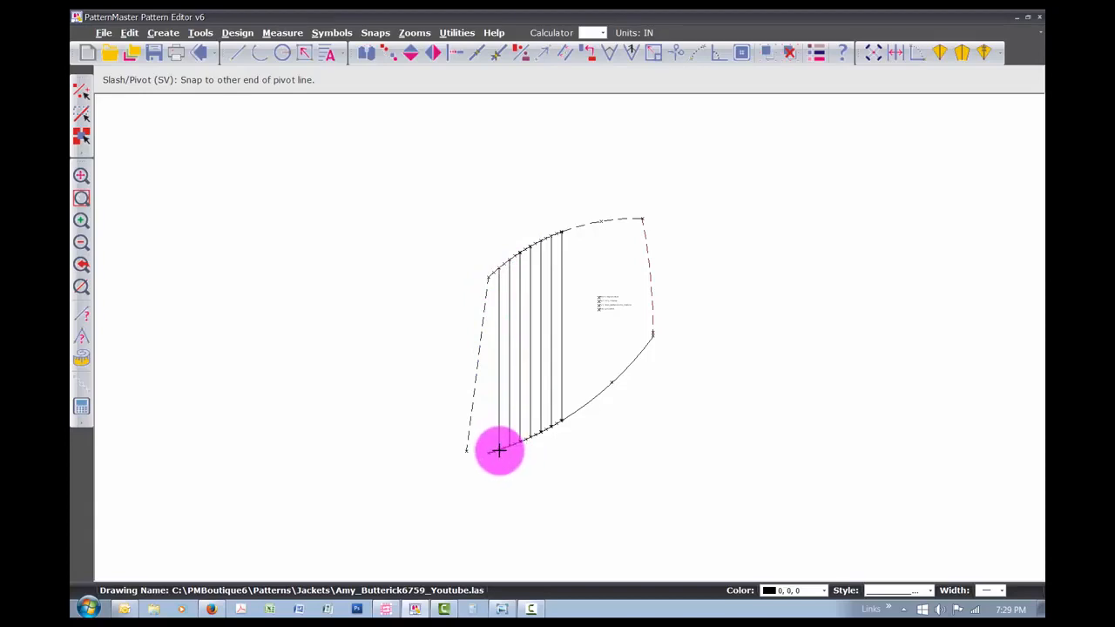
click(492, 257)
drag(497, 246, 375, 488)
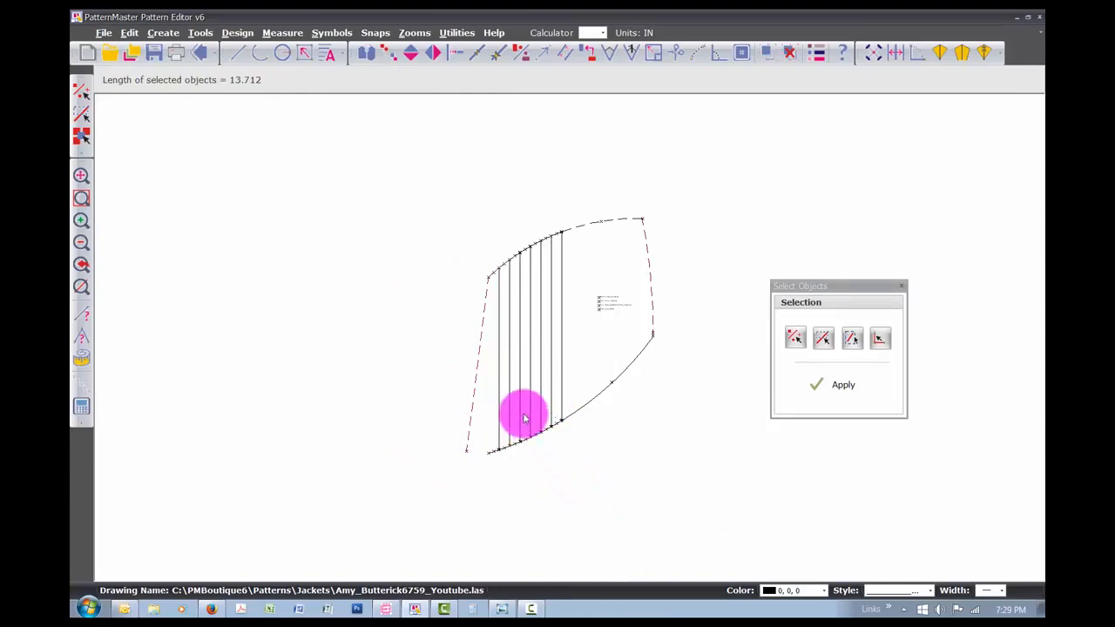
click(498, 405)
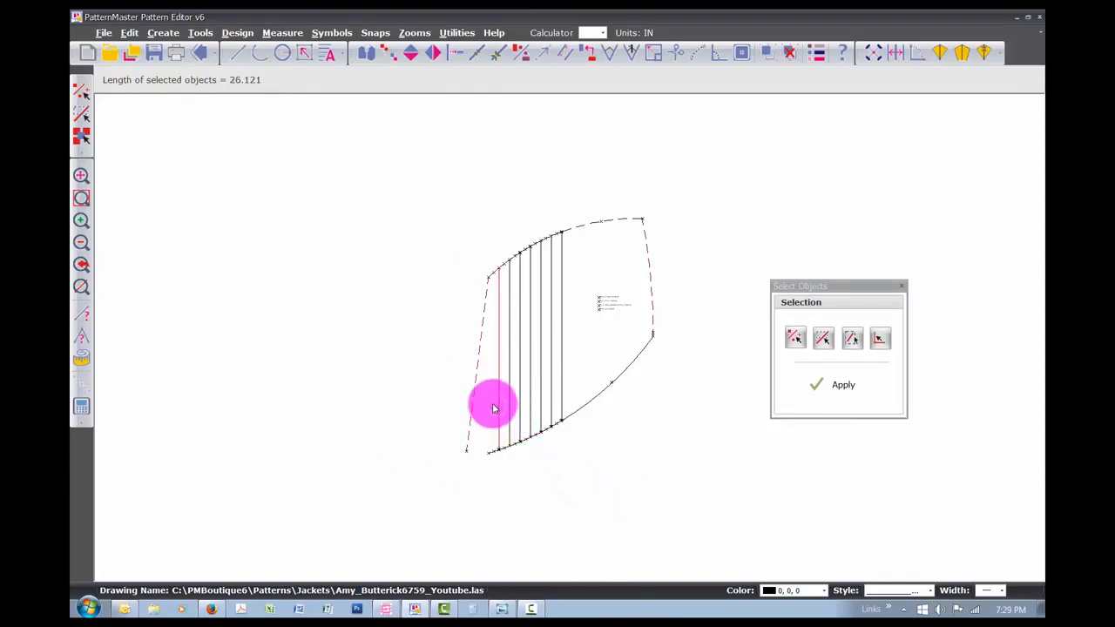
click(835, 389)
click(802, 341)
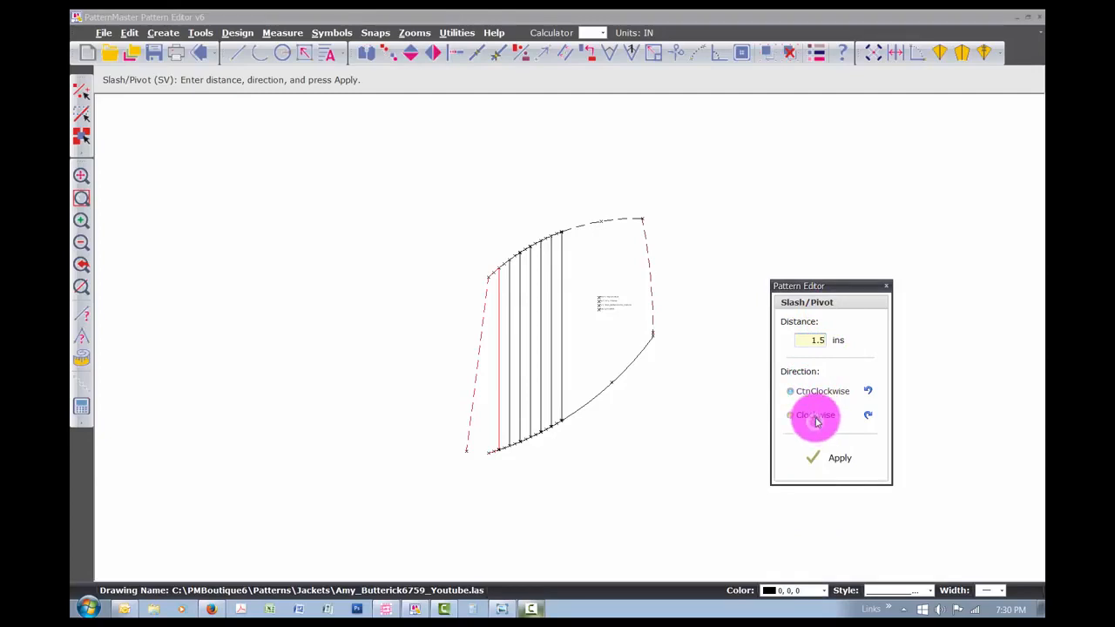
click(832, 461)
click(707, 415)
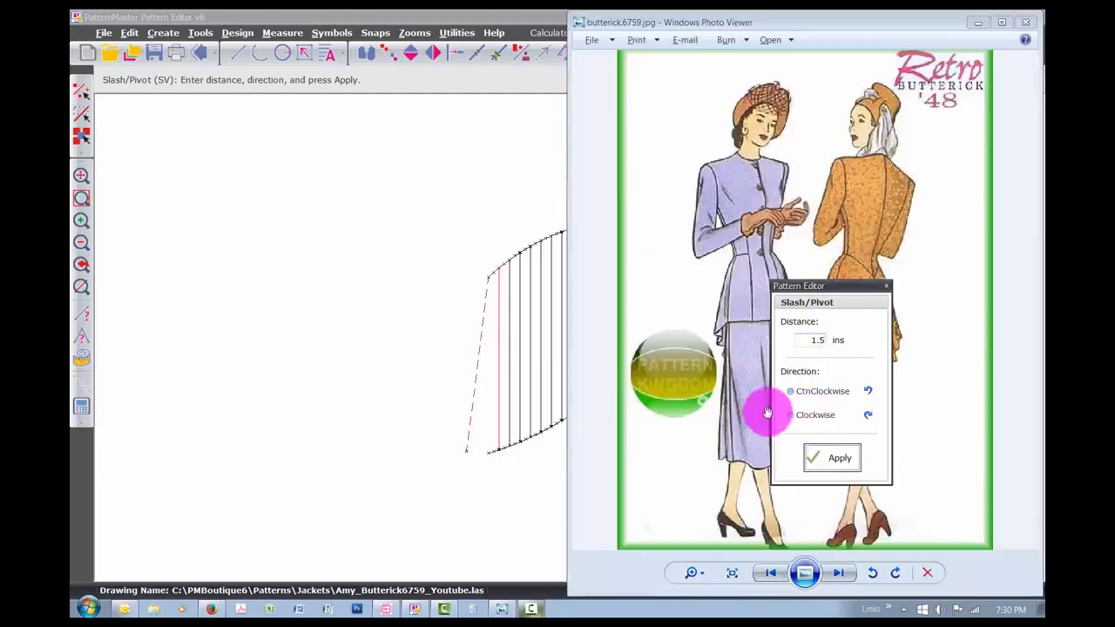
click(789, 414)
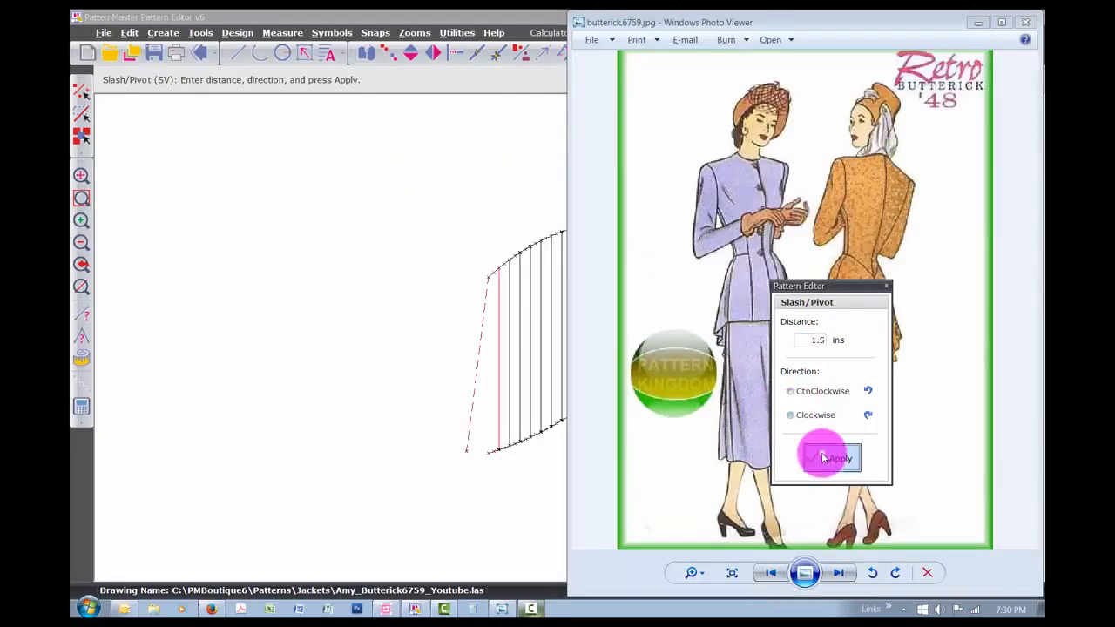
click(823, 456)
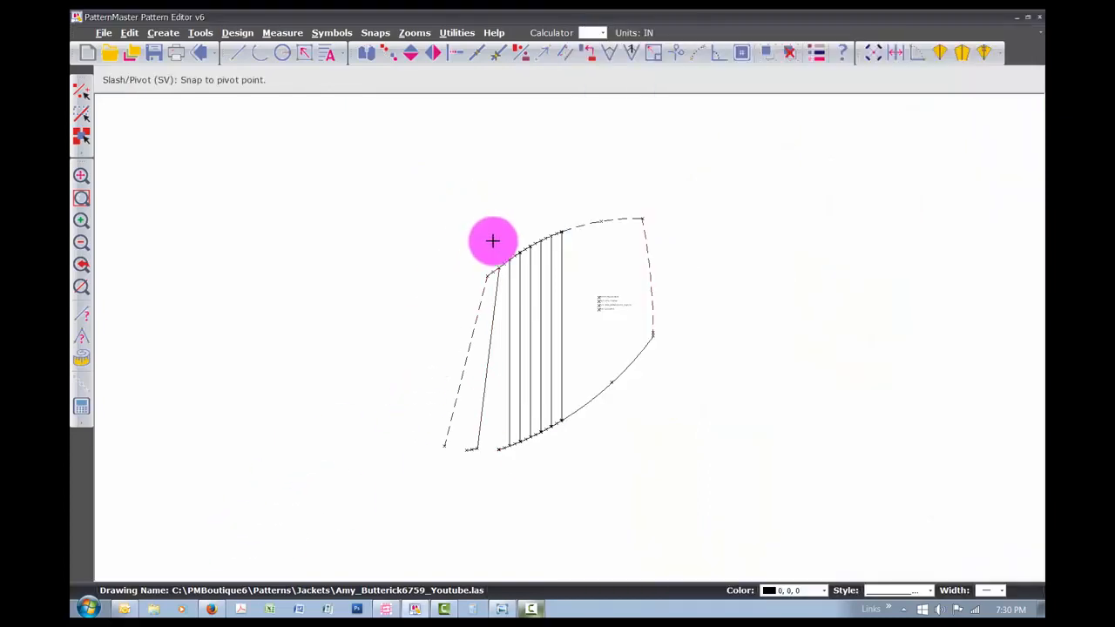
- Slash/Pivot everything left of the second vertical slash line 1.5 inches clockwise around that line's top point
click(508, 447)
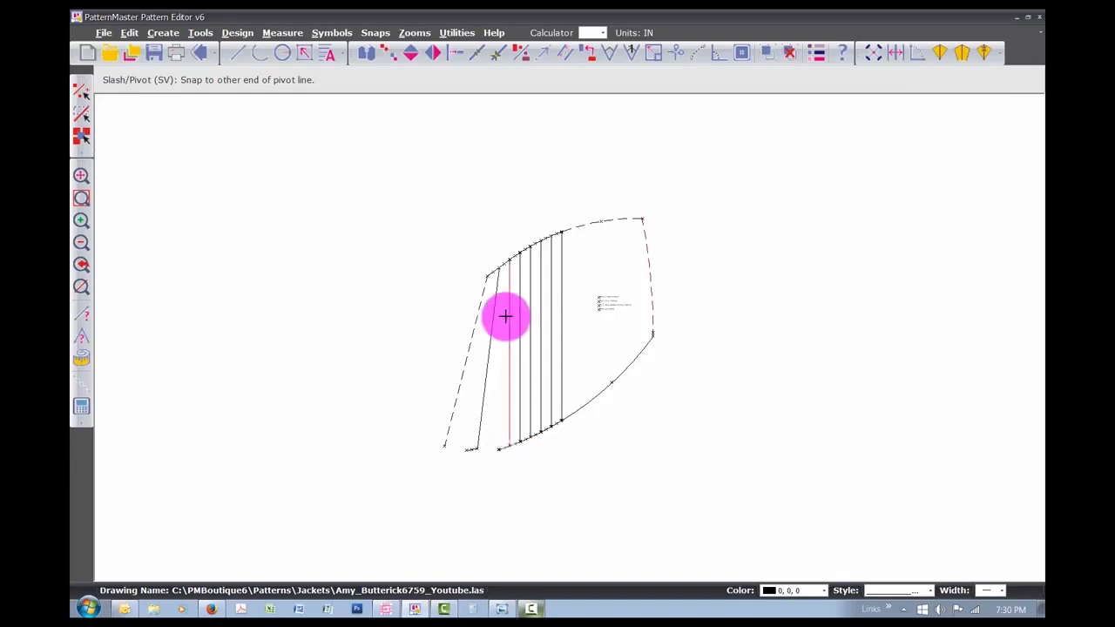
click(506, 228)
drag(506, 228, 330, 480)
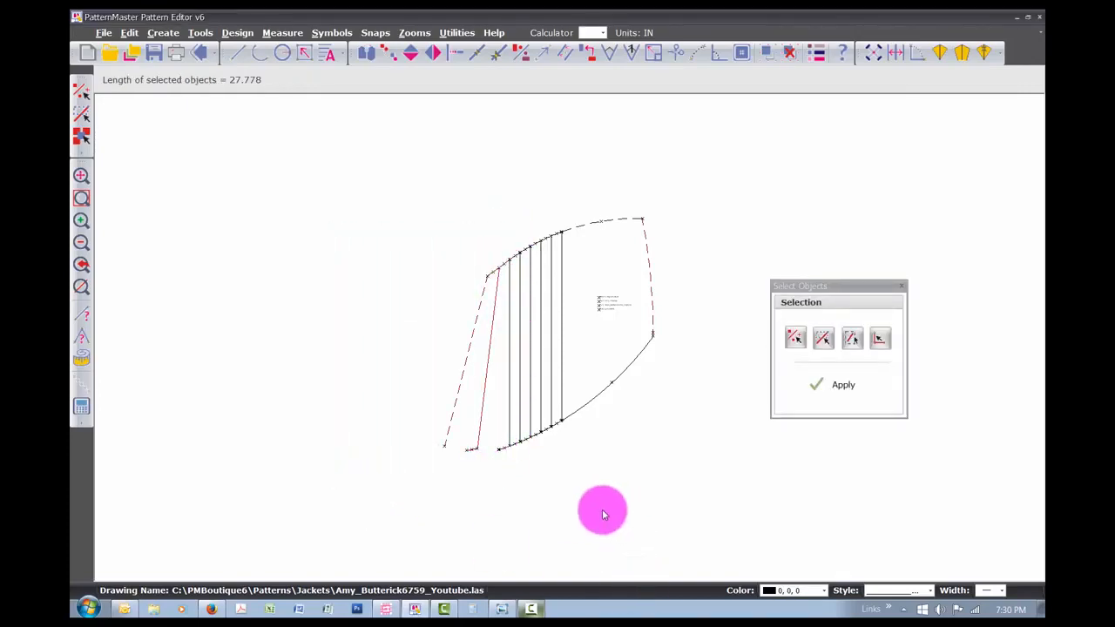
click(509, 423)
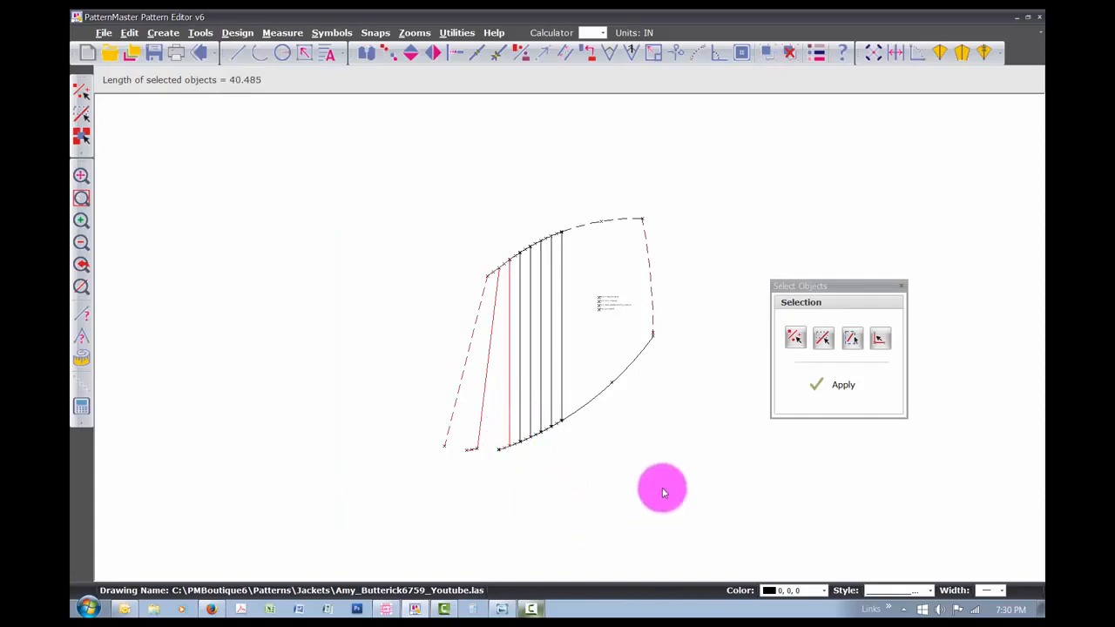
click(836, 385)
click(809, 339)
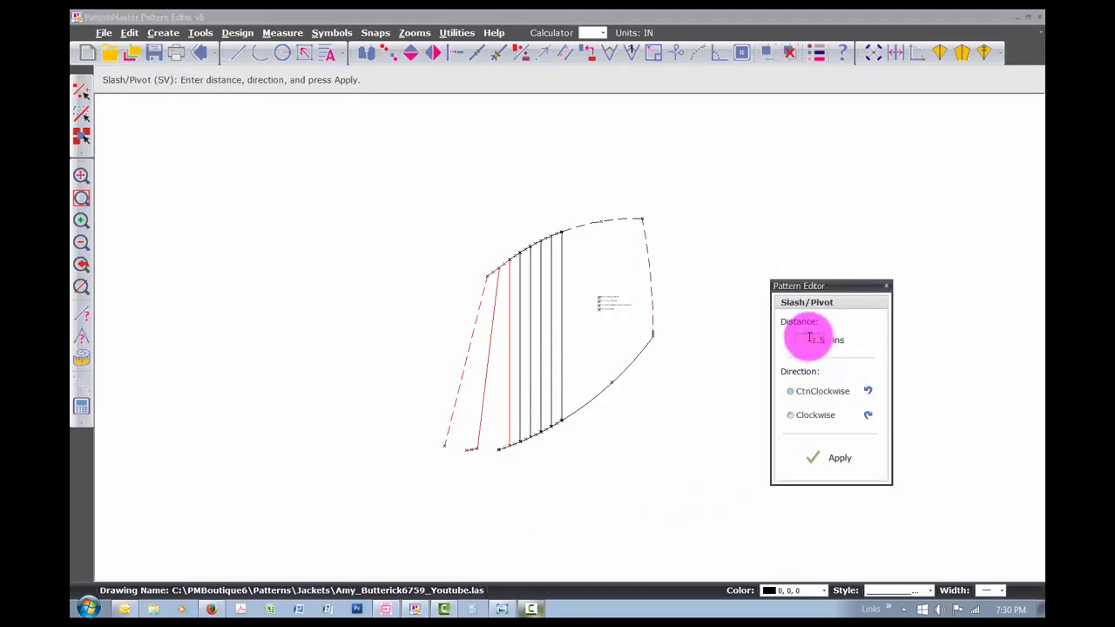
click(815, 415)
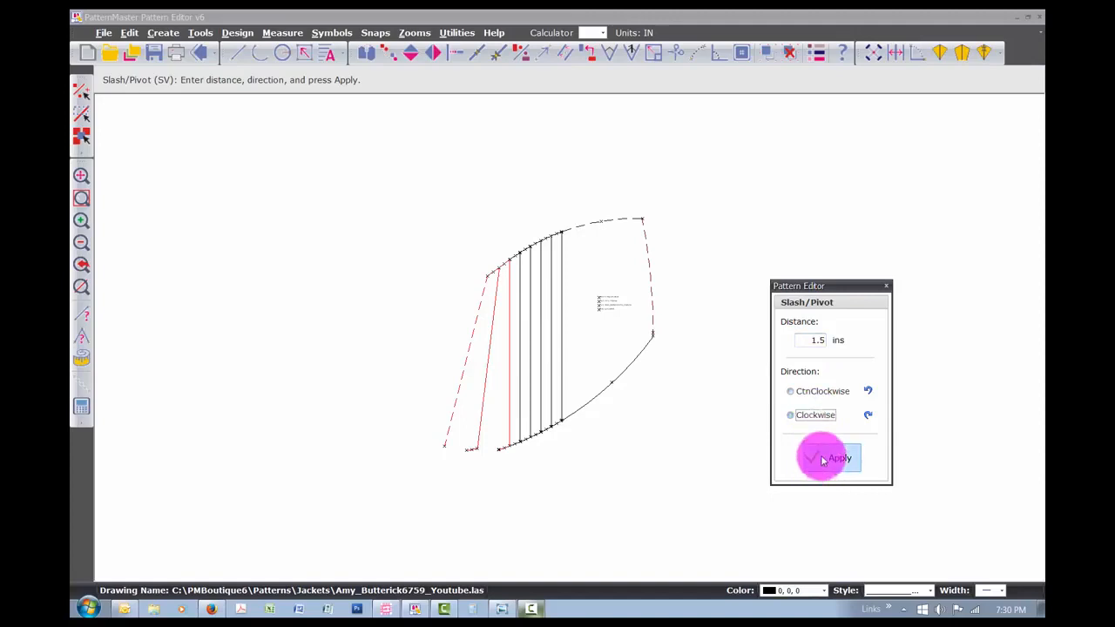
click(820, 459)
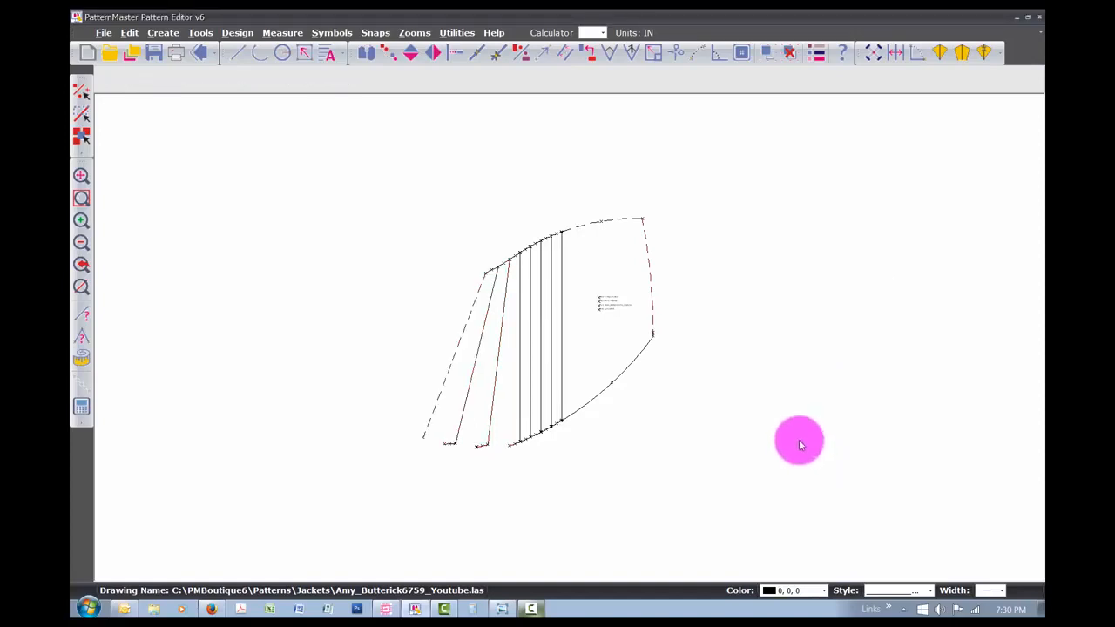
- Repeat Slash/Pivot on the third vertical slash line, rotating all sections to its left 1.5 inches clockwise
key(space)
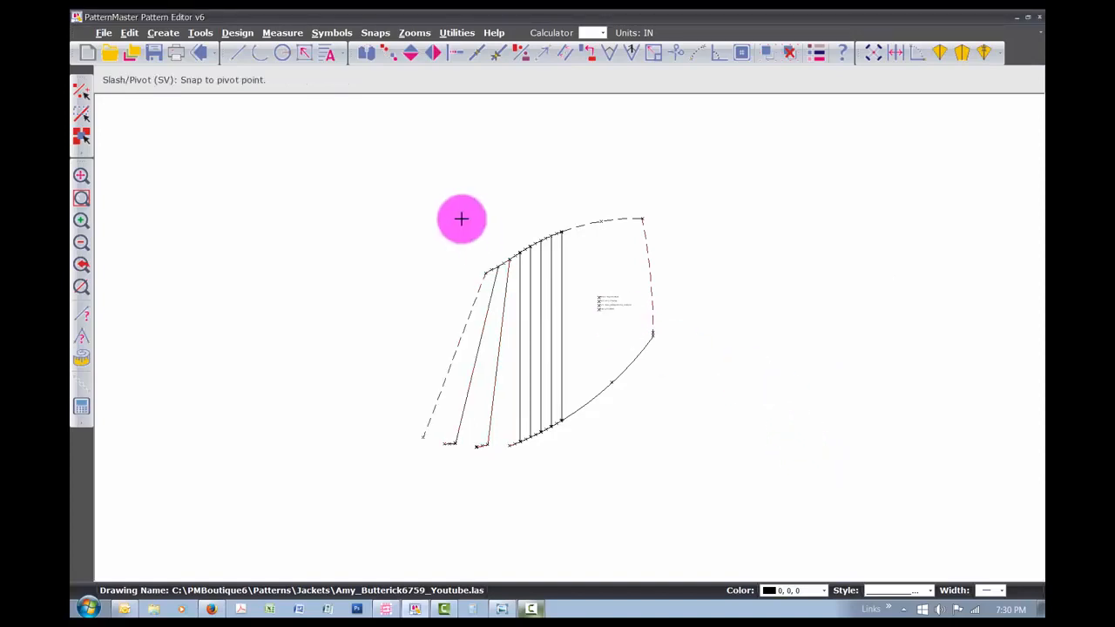
click(519, 252)
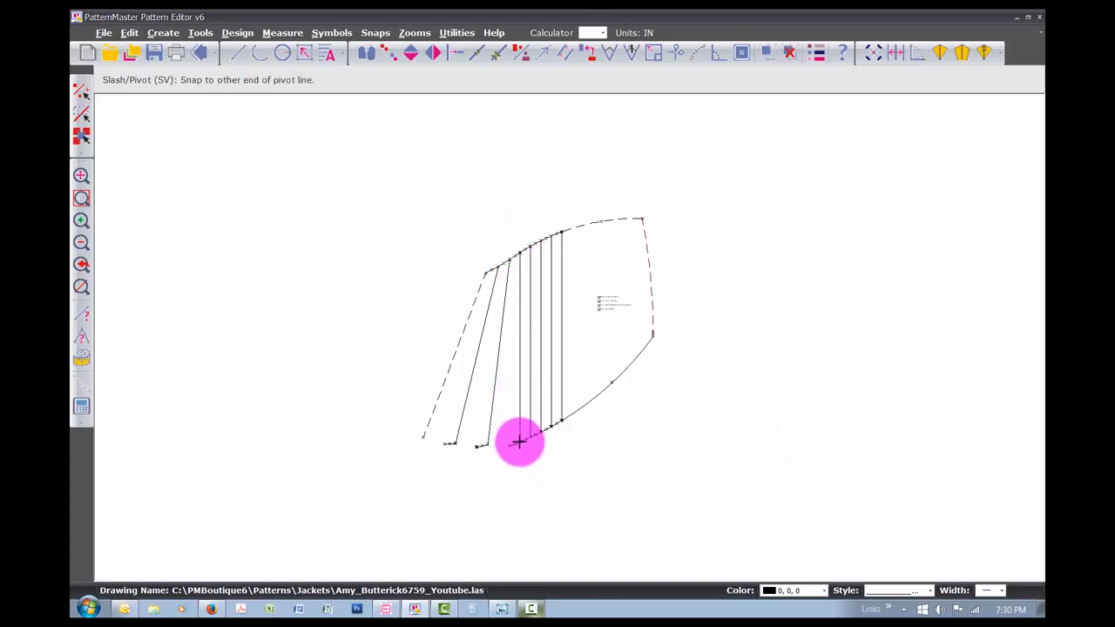
click(518, 442)
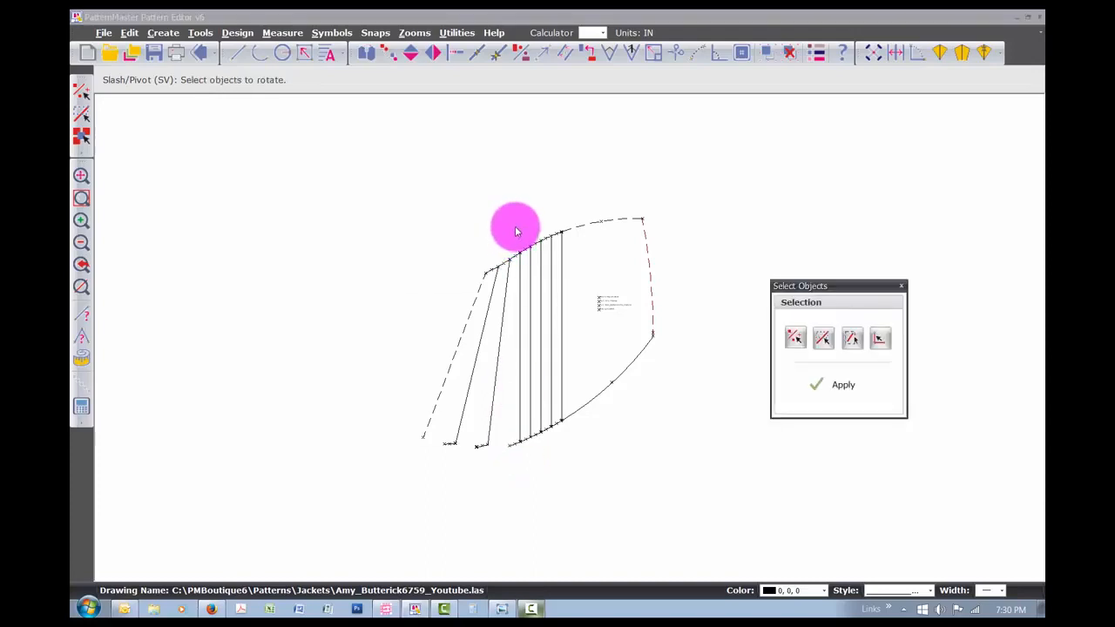
drag(525, 225, 321, 466)
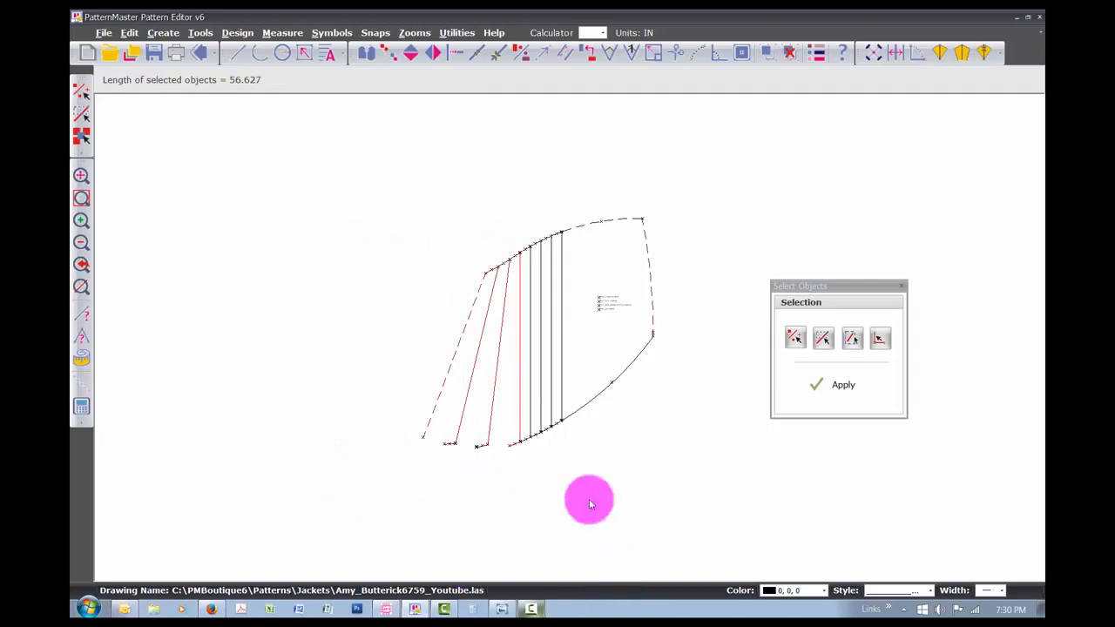
click(527, 438)
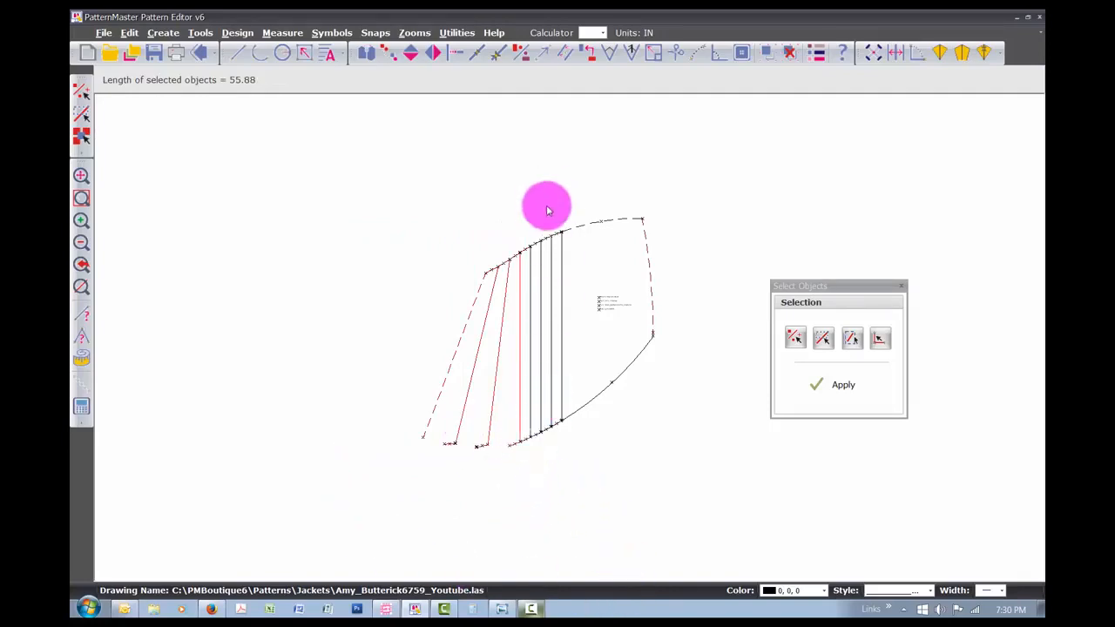
click(524, 249)
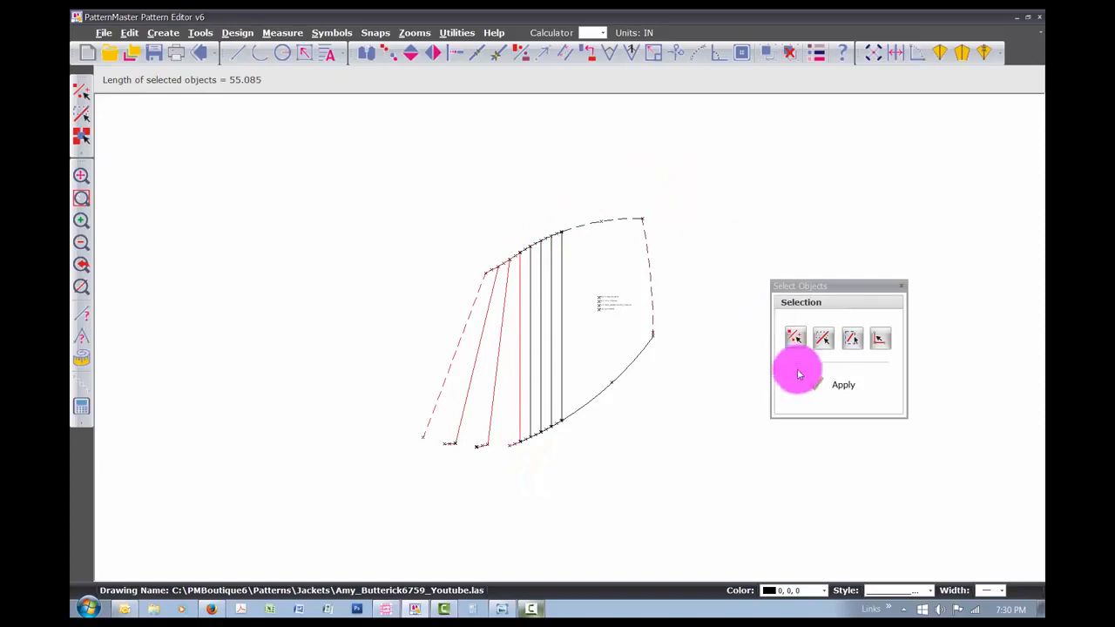
click(832, 384)
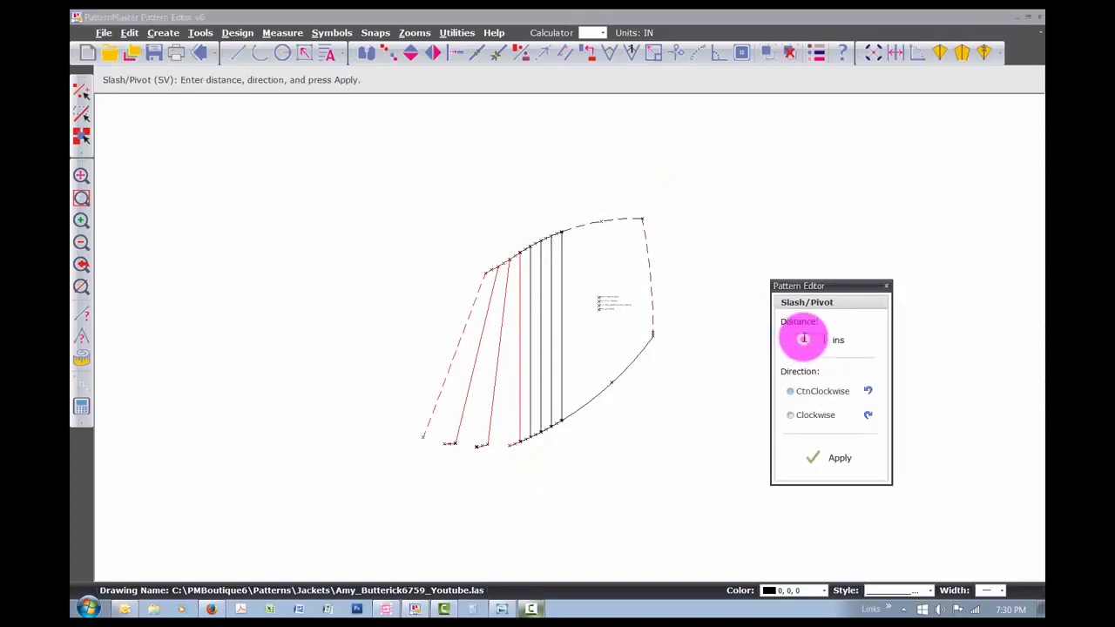
click(806, 414)
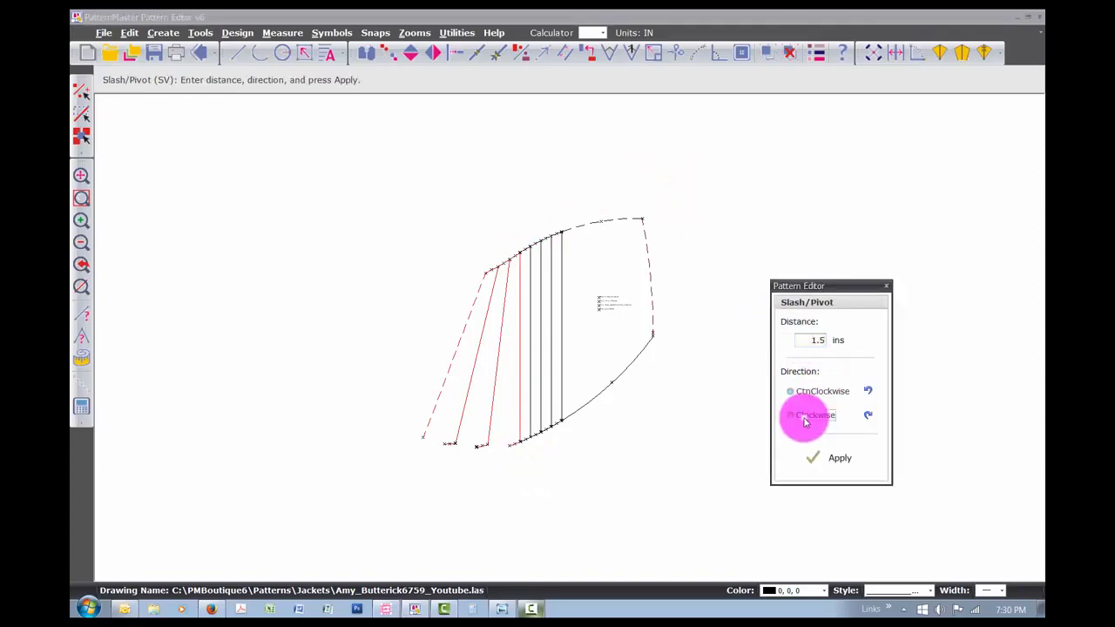
click(827, 460)
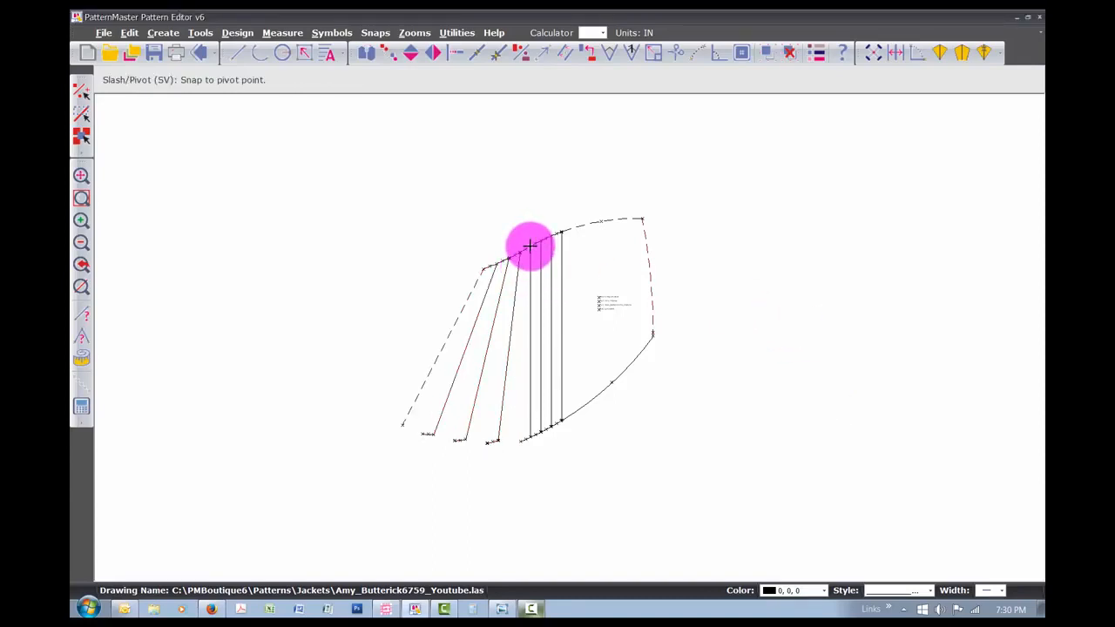
- Slash/Pivot the sections left of the fourth vertical slash line 1.5 inches clockwise around its top point
click(531, 434)
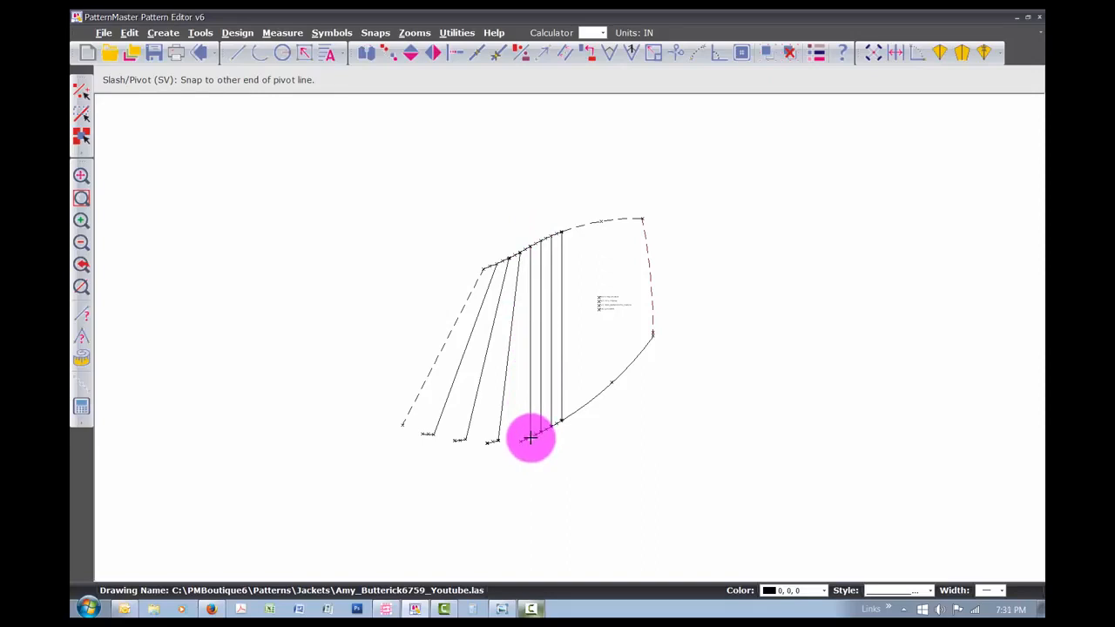
click(525, 209)
drag(527, 197, 460, 465)
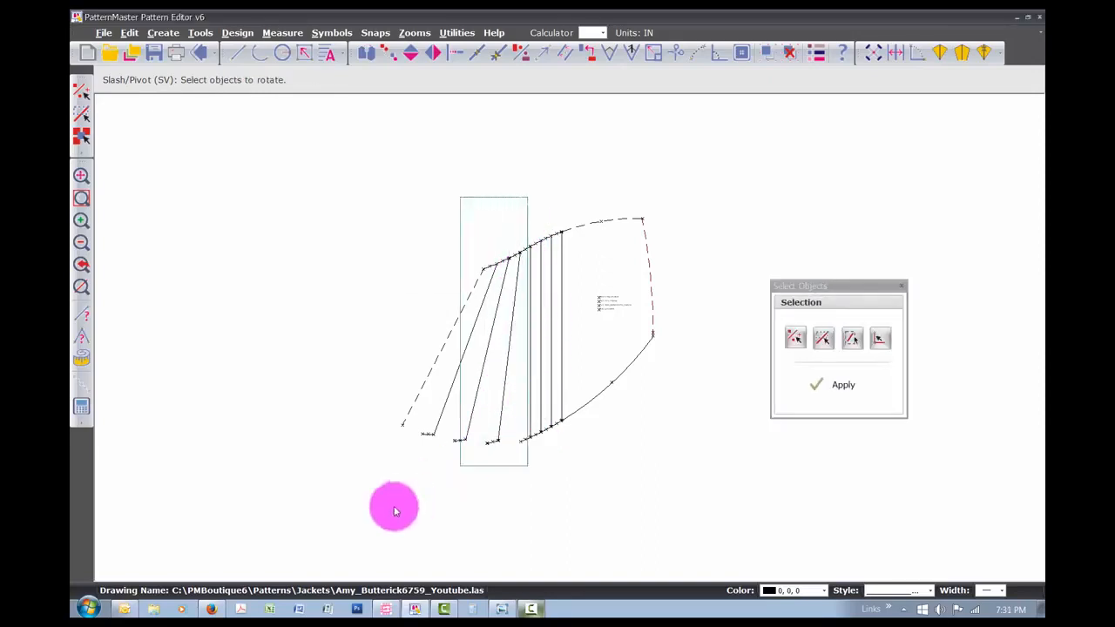
drag(393, 511, 223, 498)
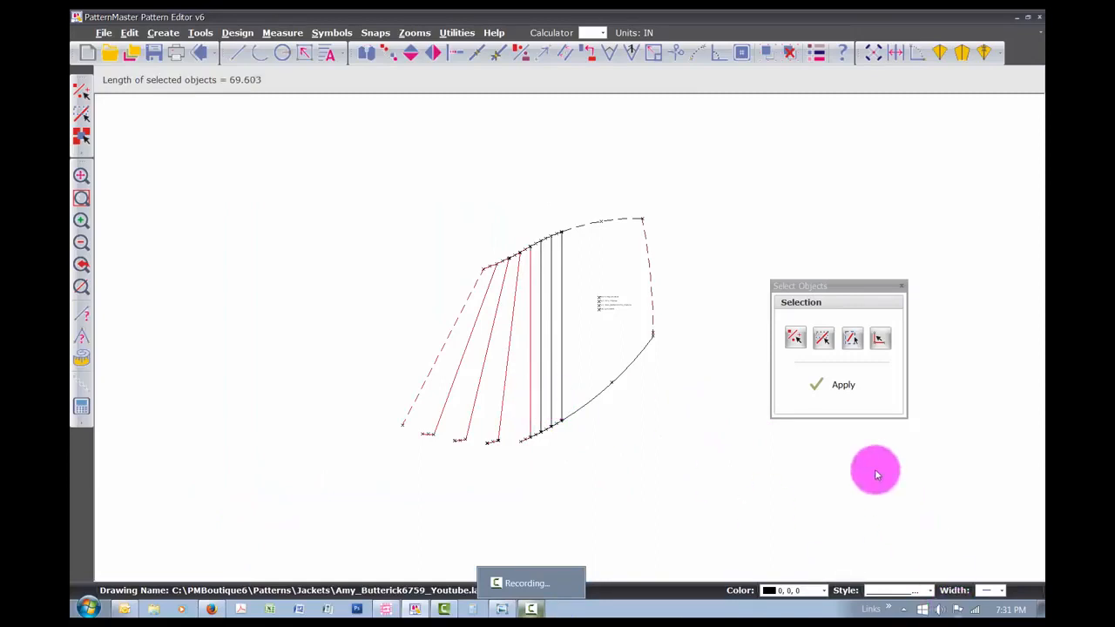
click(852, 386)
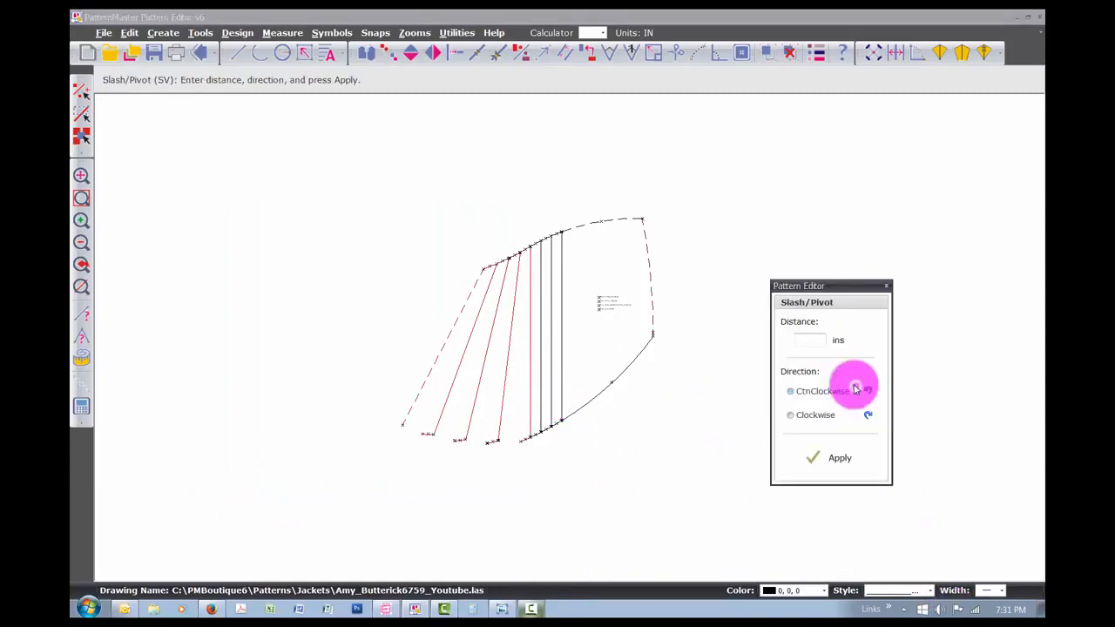
click(807, 340)
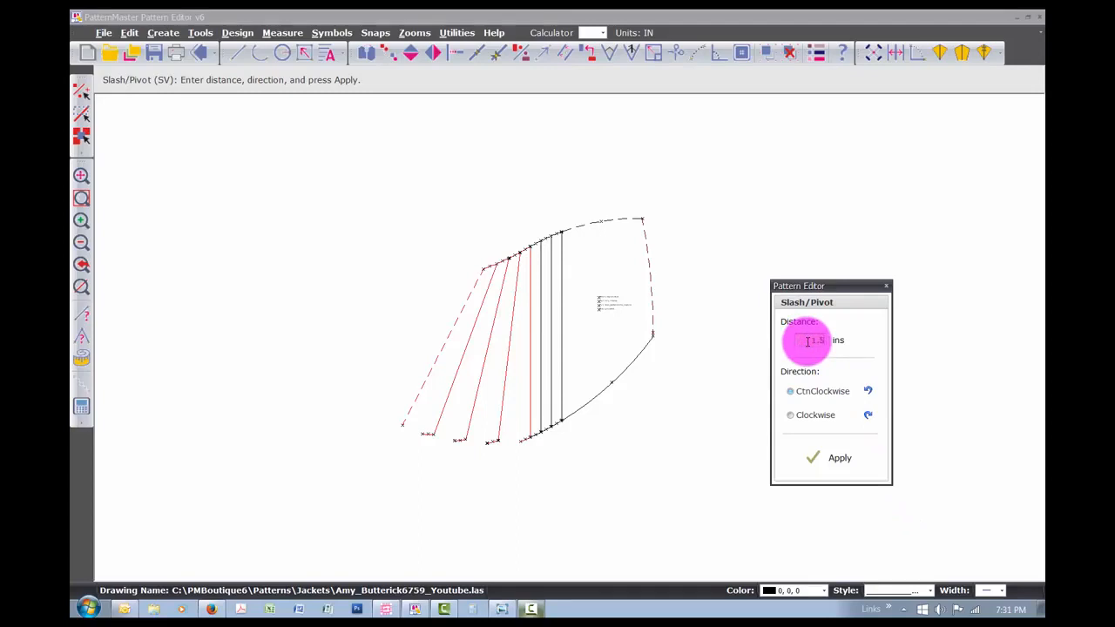
click(825, 455)
click(702, 407)
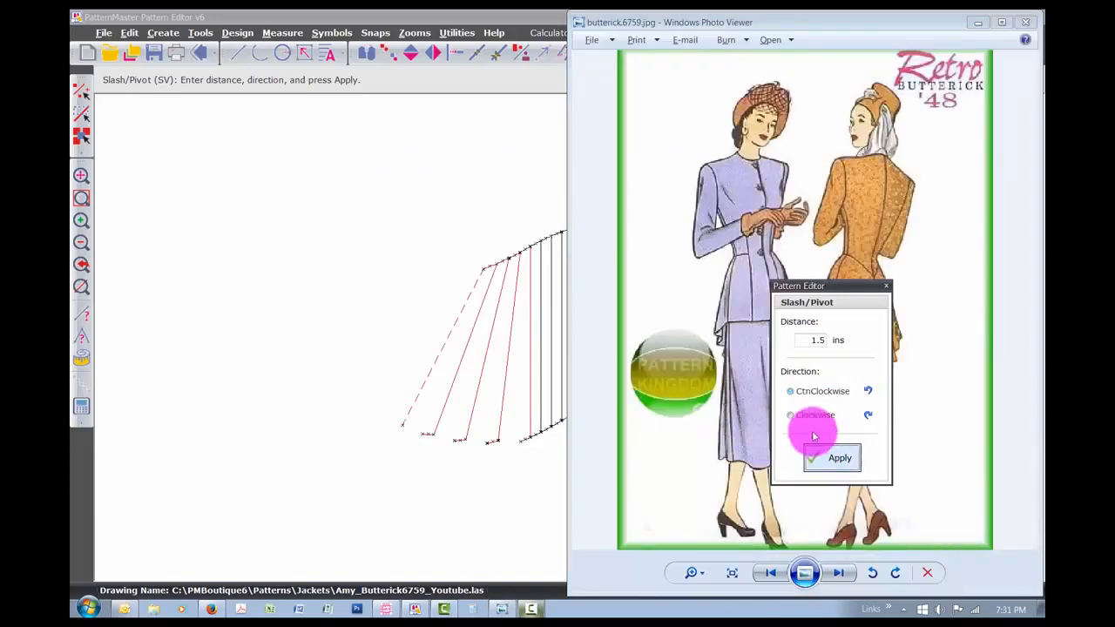
click(809, 415)
click(828, 458)
- Slash/Pivot everything left of the fifth vertical slash line 1.5 inches clockwise around that line's end point
click(362, 497)
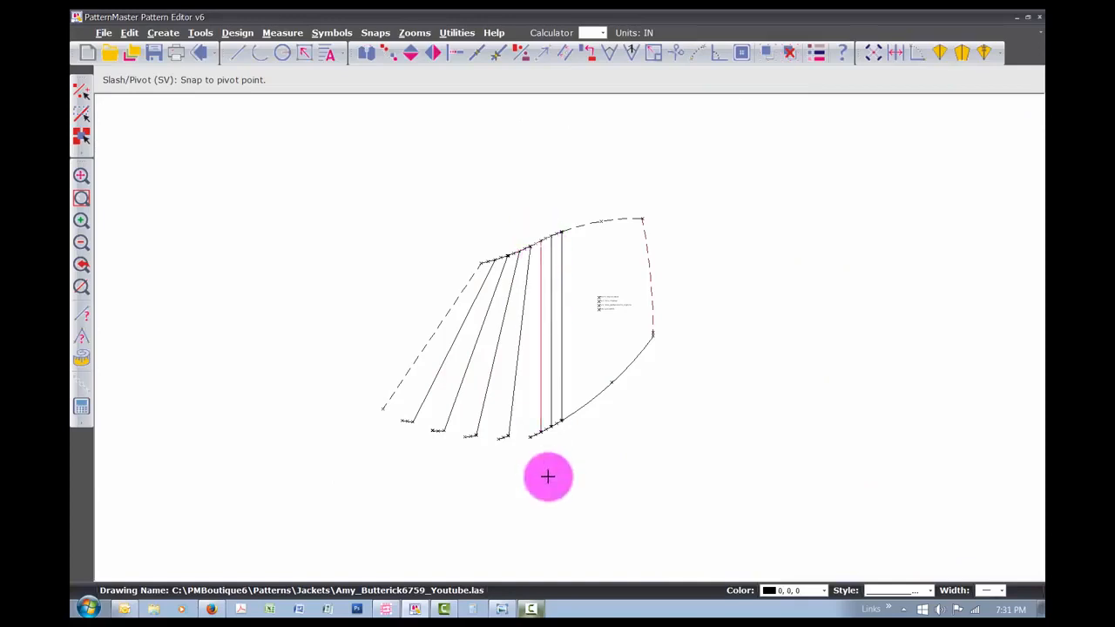
click(536, 431)
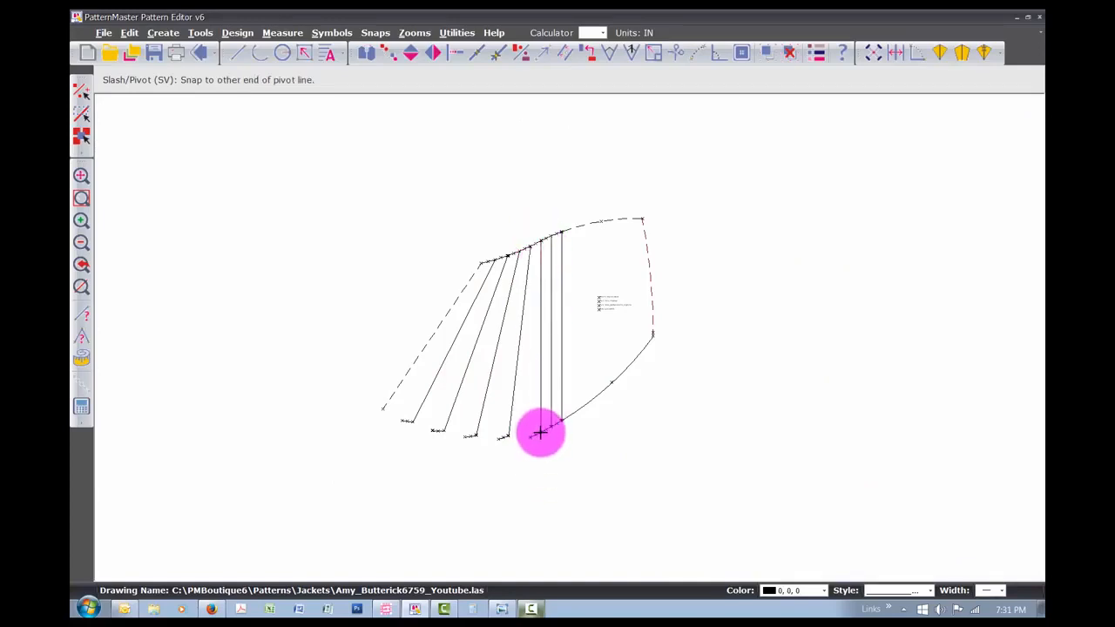
click(541, 432)
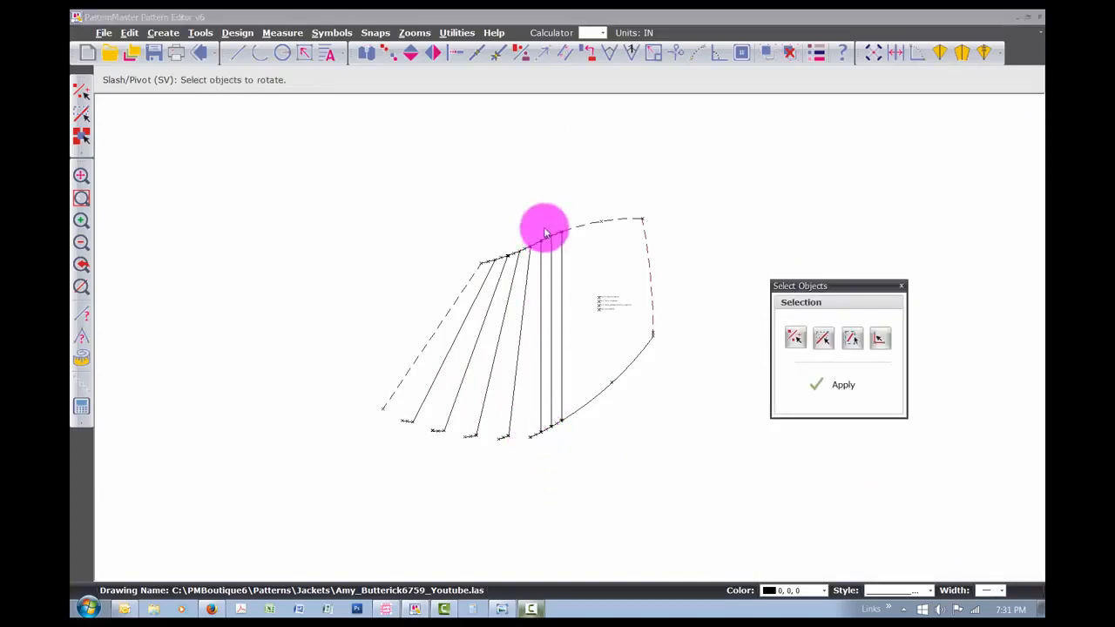
drag(535, 210, 274, 525)
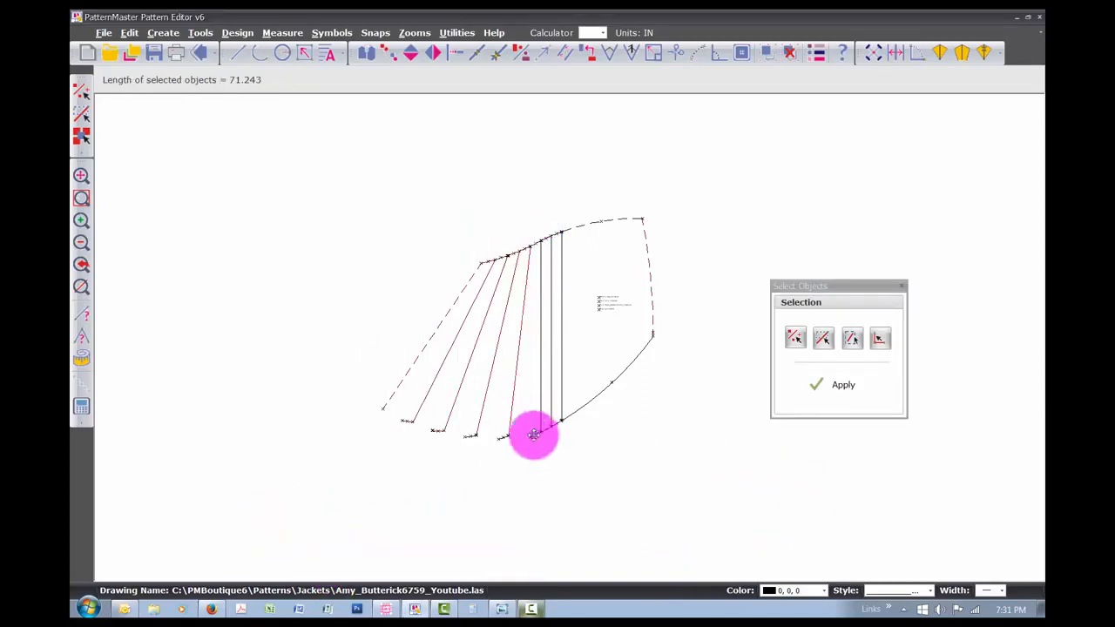
click(539, 394)
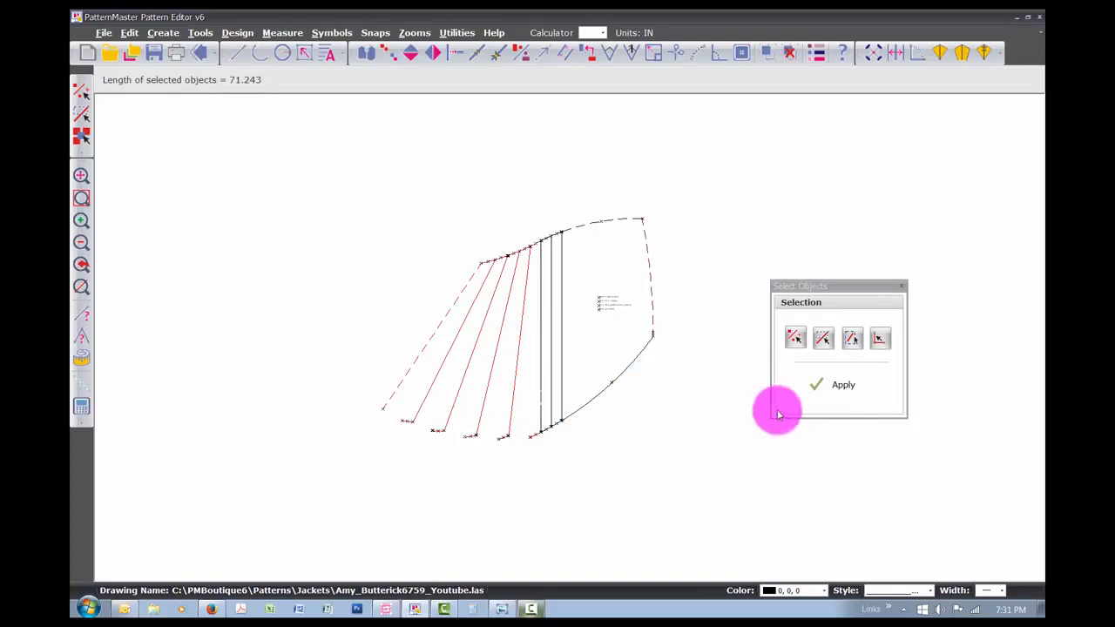
click(837, 387)
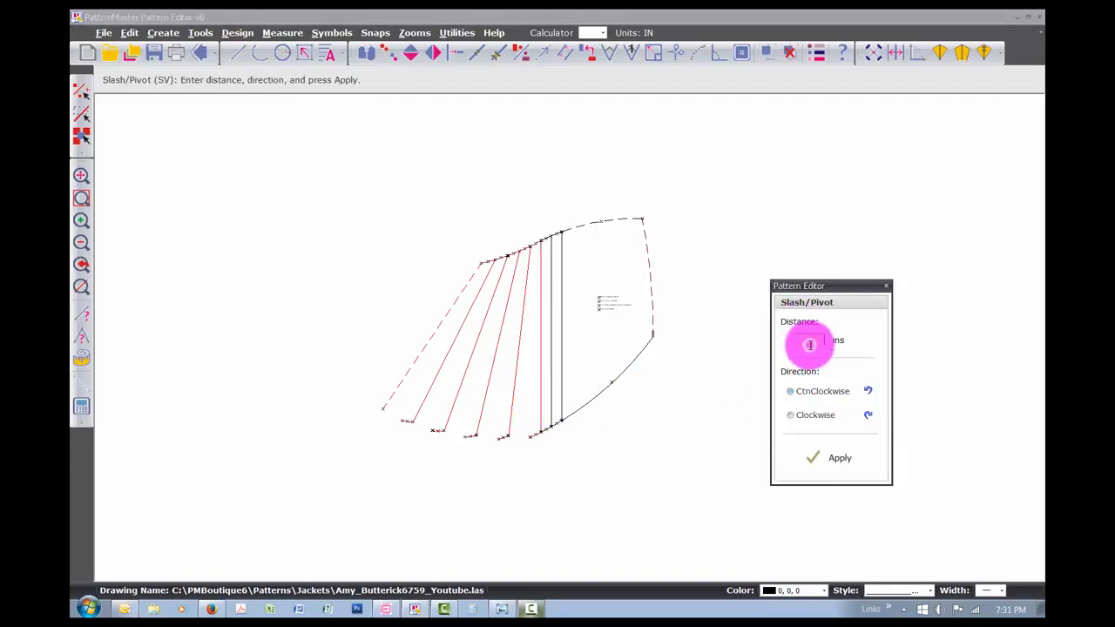
click(810, 416)
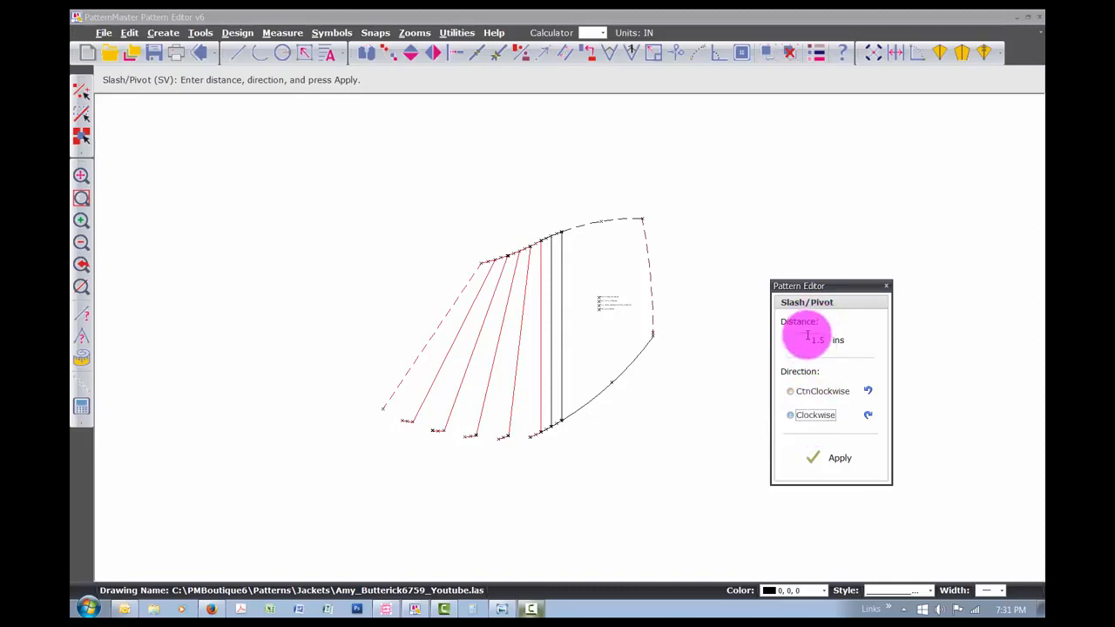
click(834, 461)
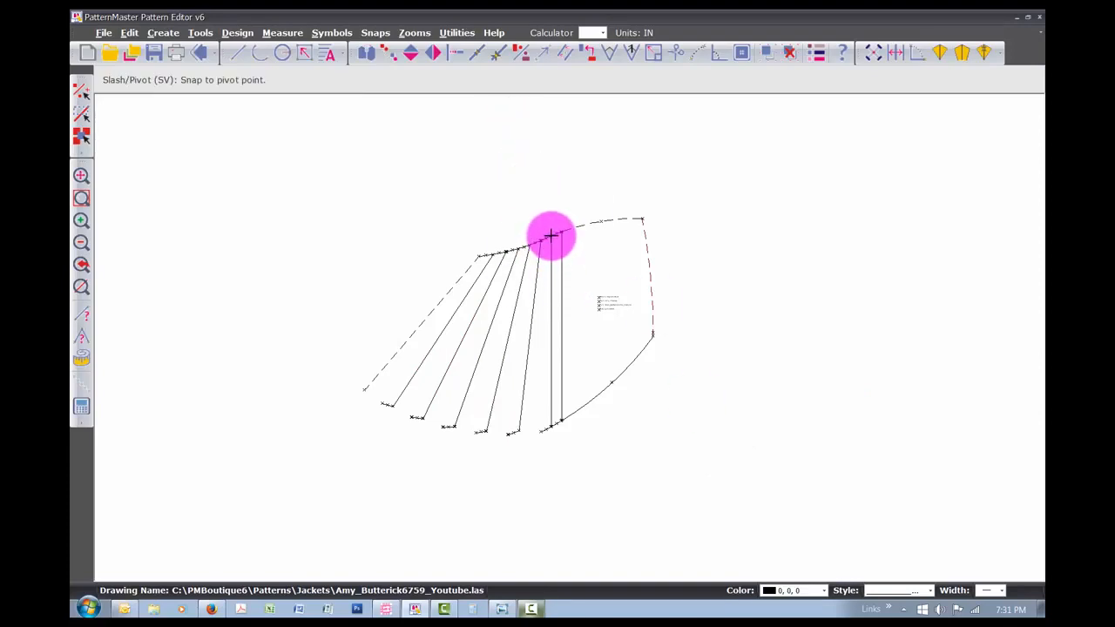
- Slash/Pivot all sections left of the sixth vertical slash line 1.5 inches clockwise, pivoting on that line
click(549, 426)
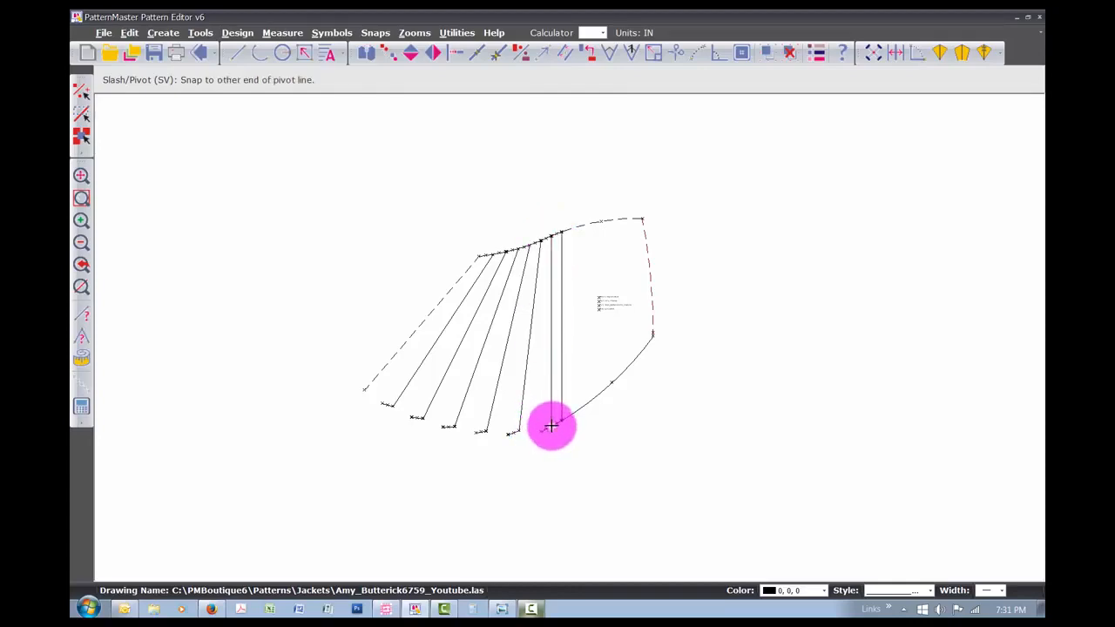
click(549, 224)
drag(546, 203, 153, 558)
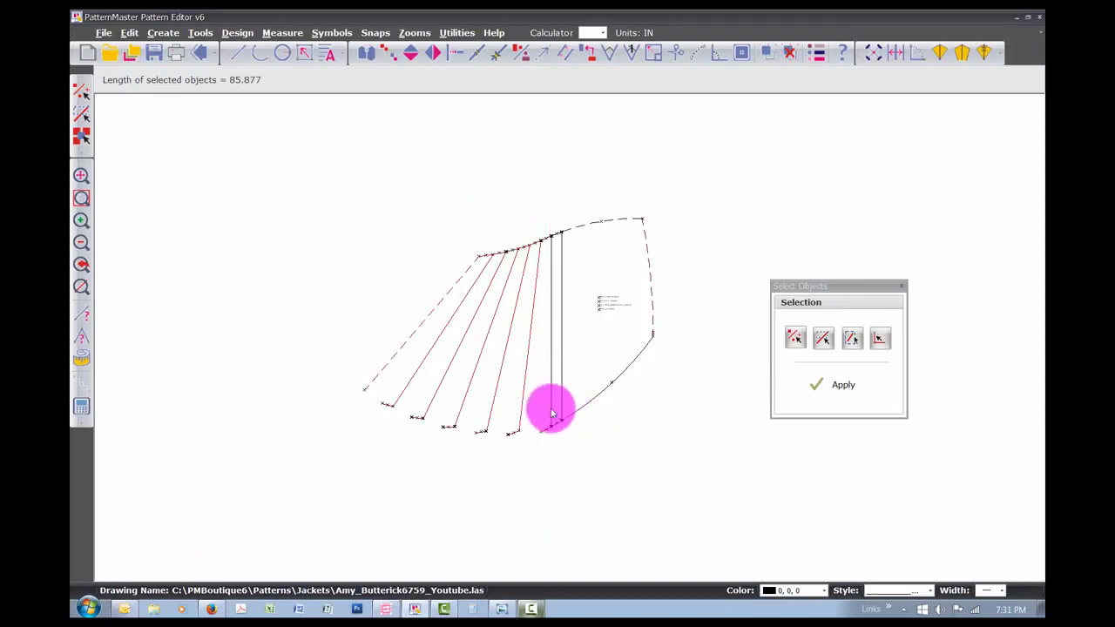
click(550, 410)
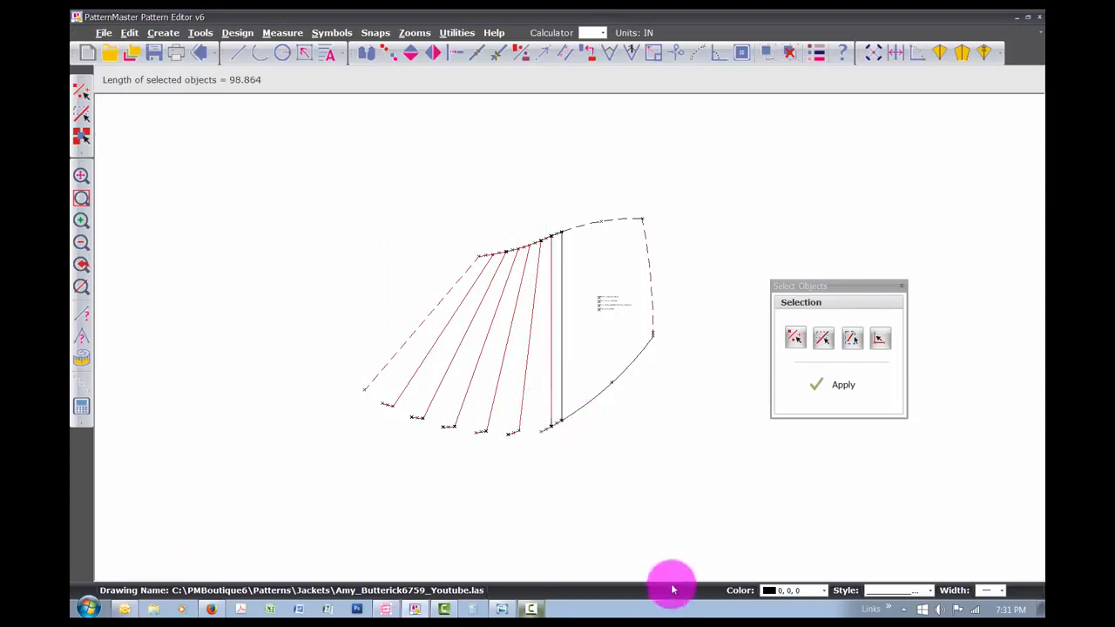
click(843, 386)
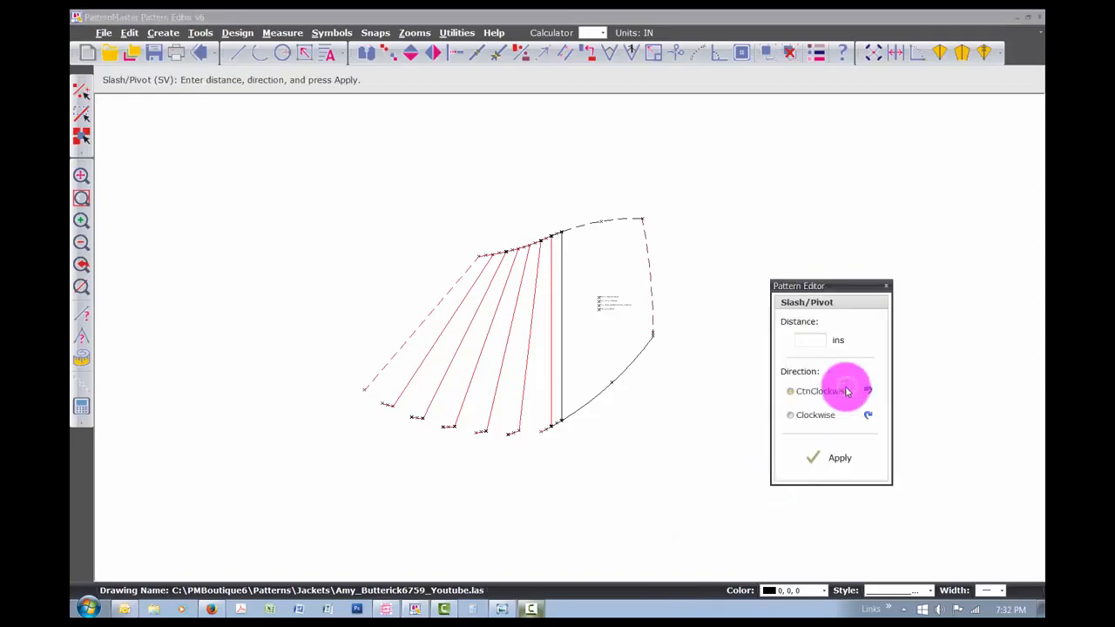
click(803, 341)
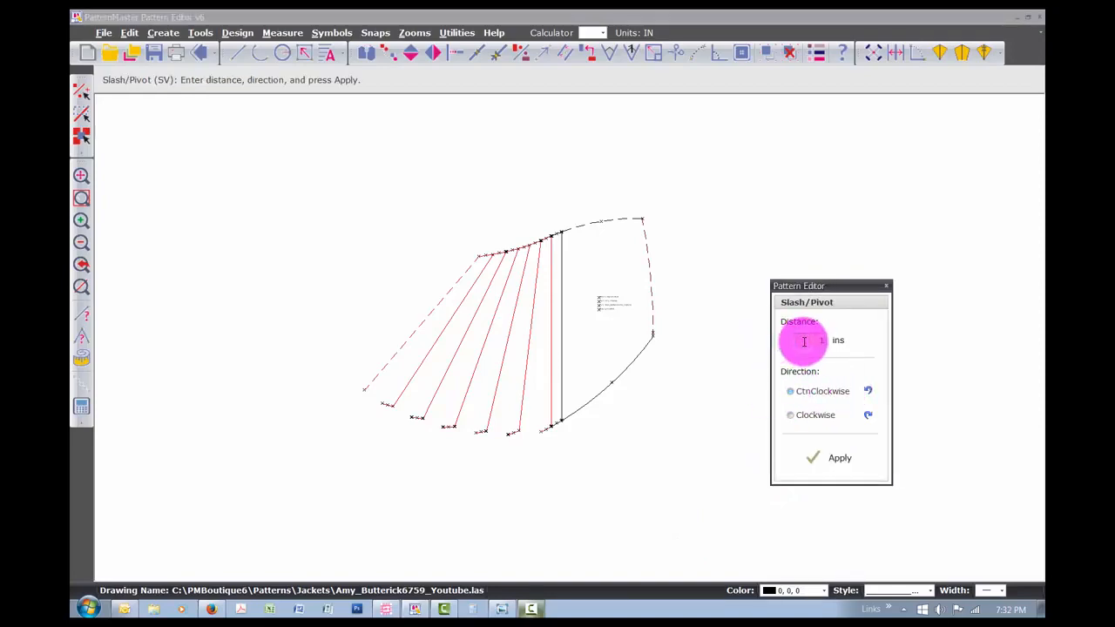
click(816, 416)
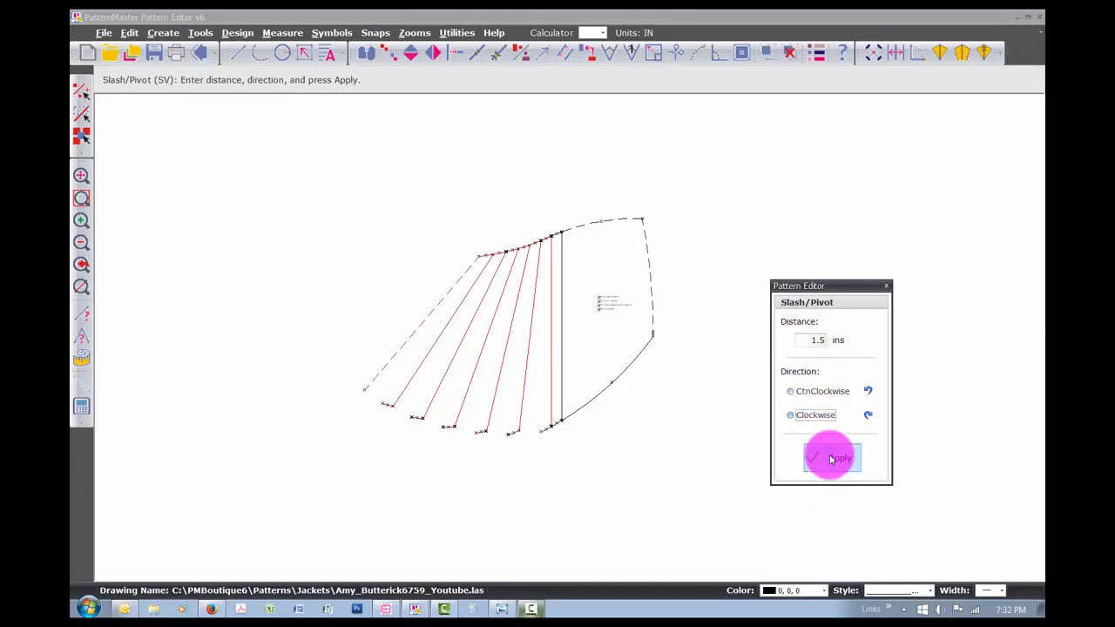
click(832, 458)
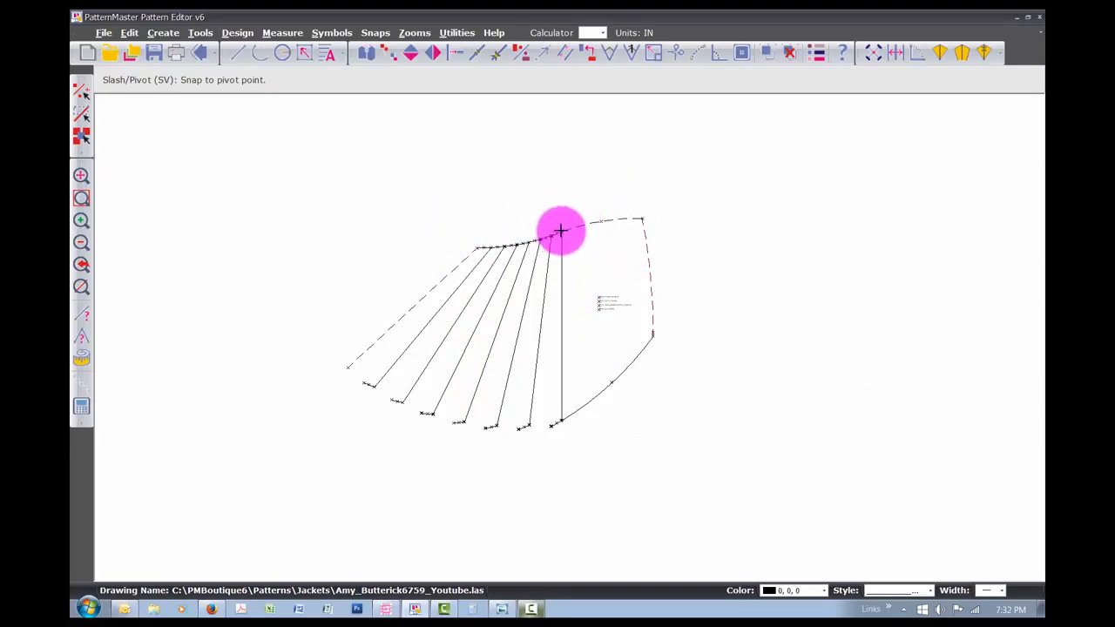
- Slash/Pivot everything left of the last vertical slash line 1.5 inches clockwise around its top point
click(561, 230)
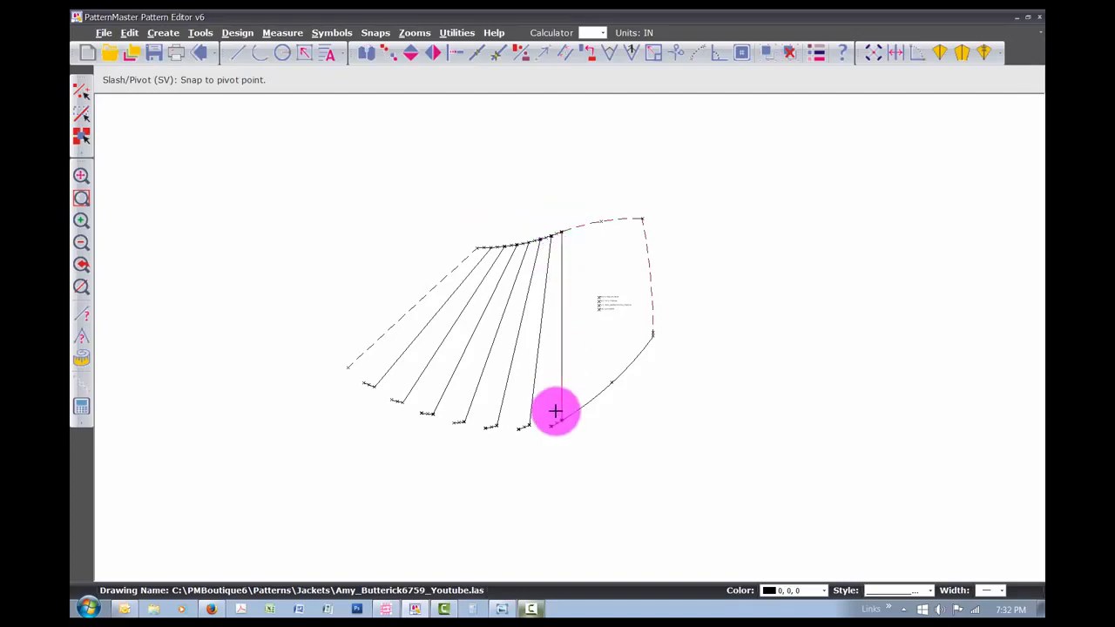
click(561, 422)
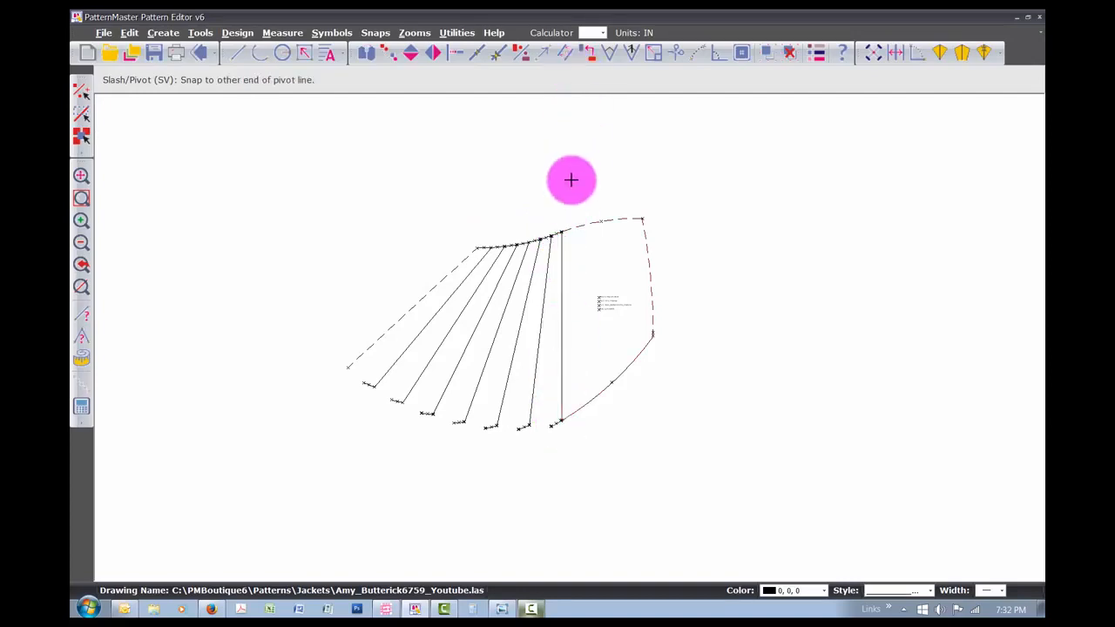
drag(560, 190, 124, 477)
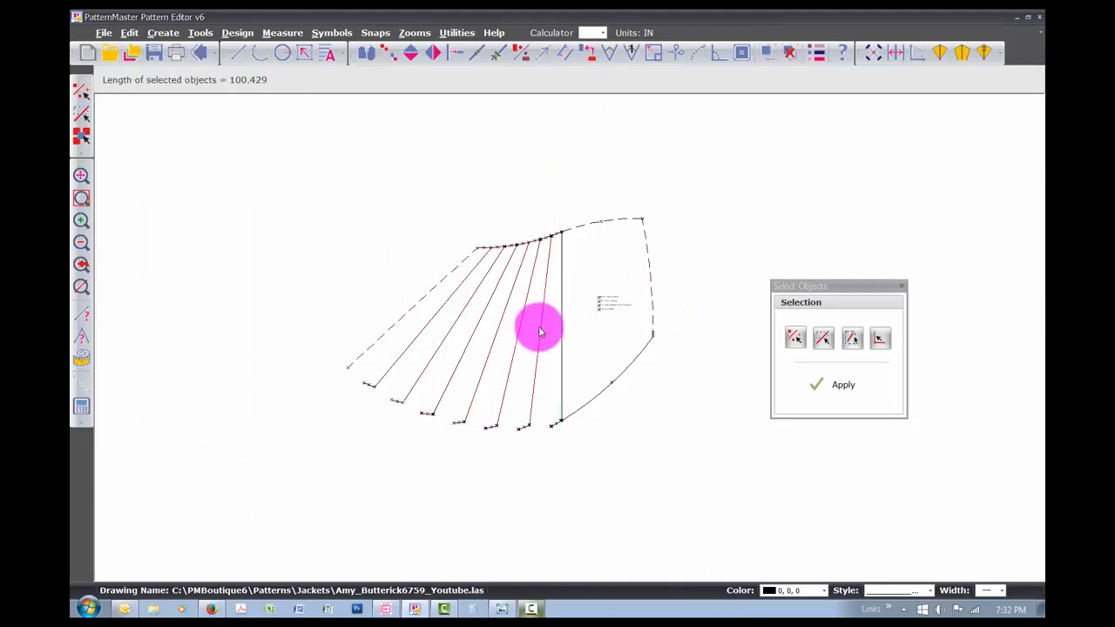
click(561, 313)
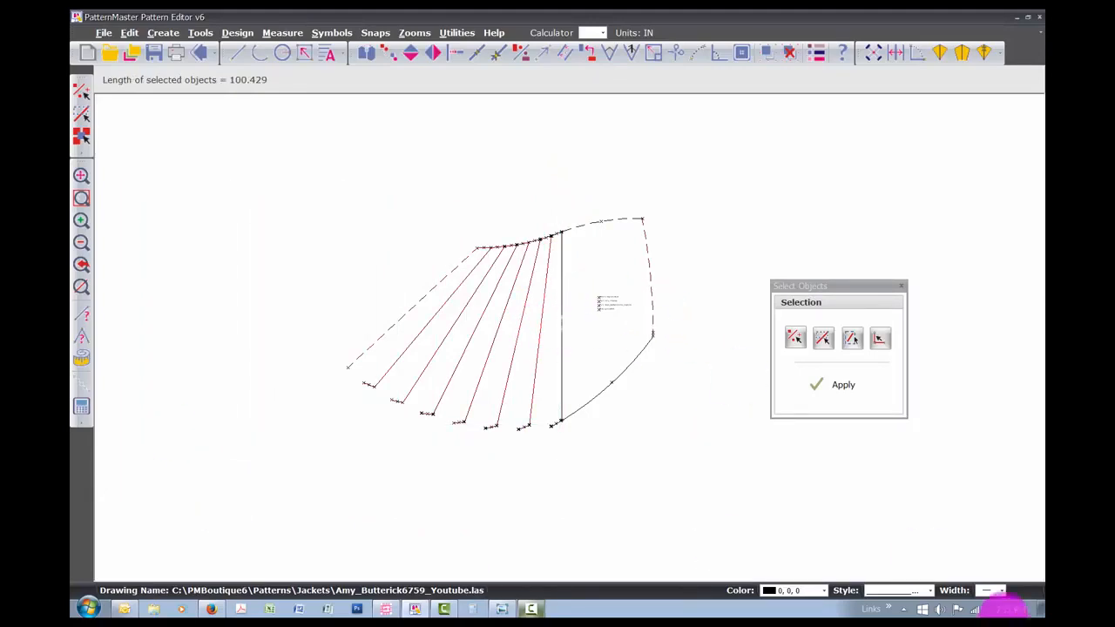
click(843, 384)
click(817, 338)
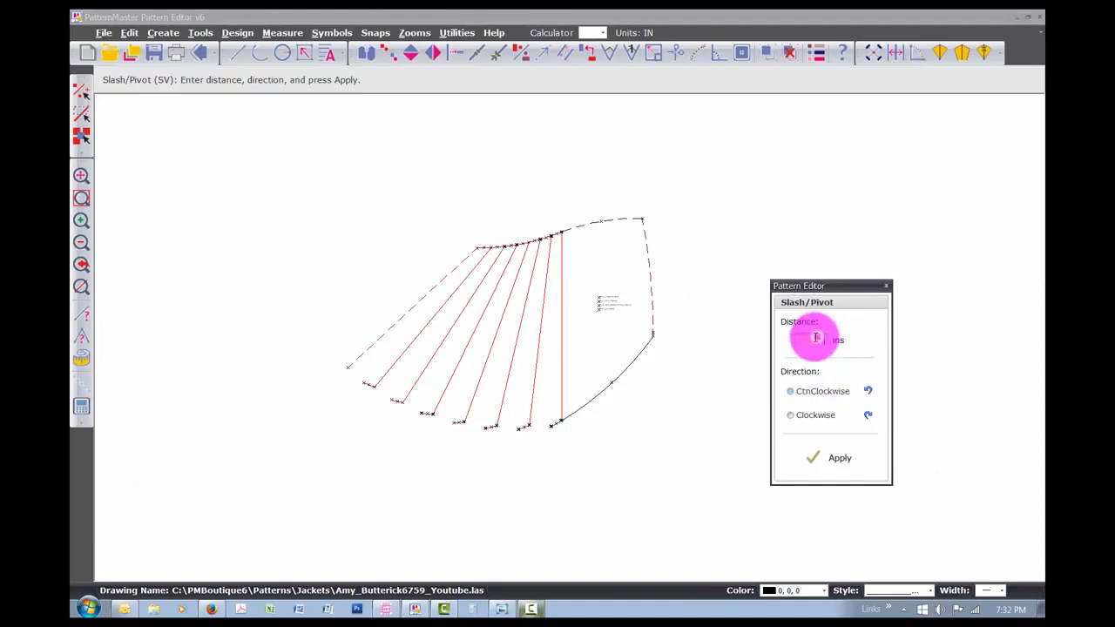
click(791, 418)
click(824, 459)
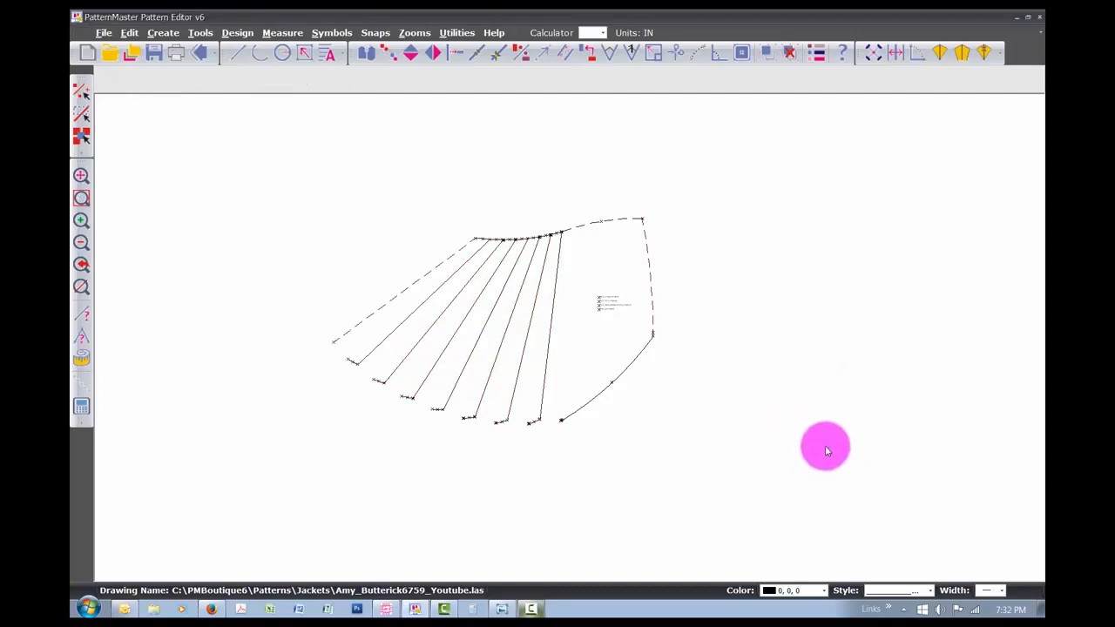
- Try to draw a three-point arc along the peplum hem from the left edge to the last slash line
key(a)
key(r)
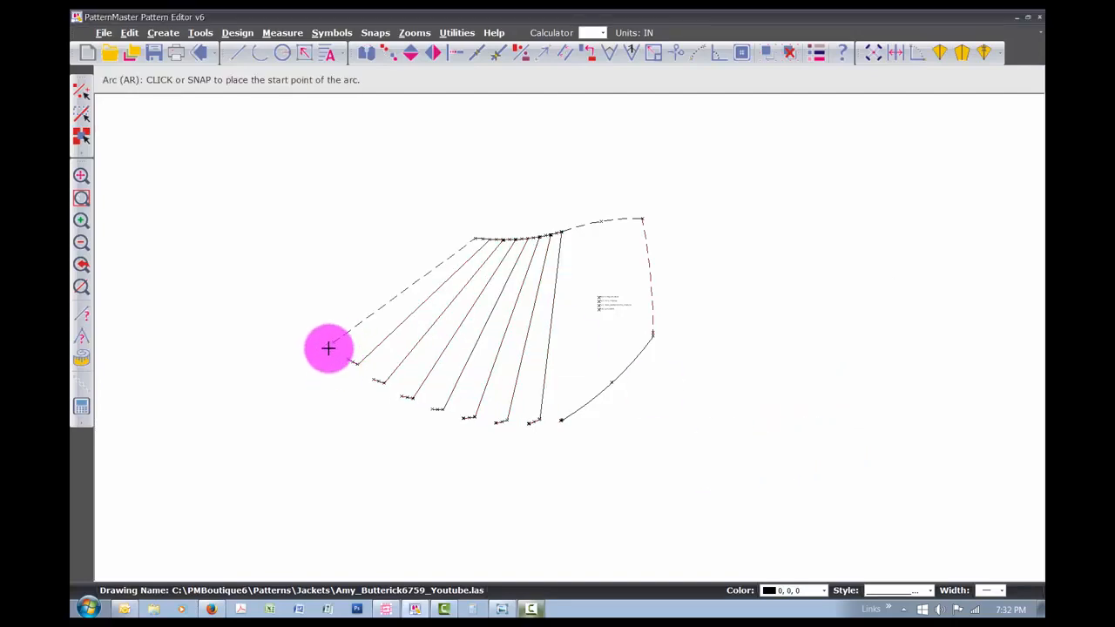
click(333, 341)
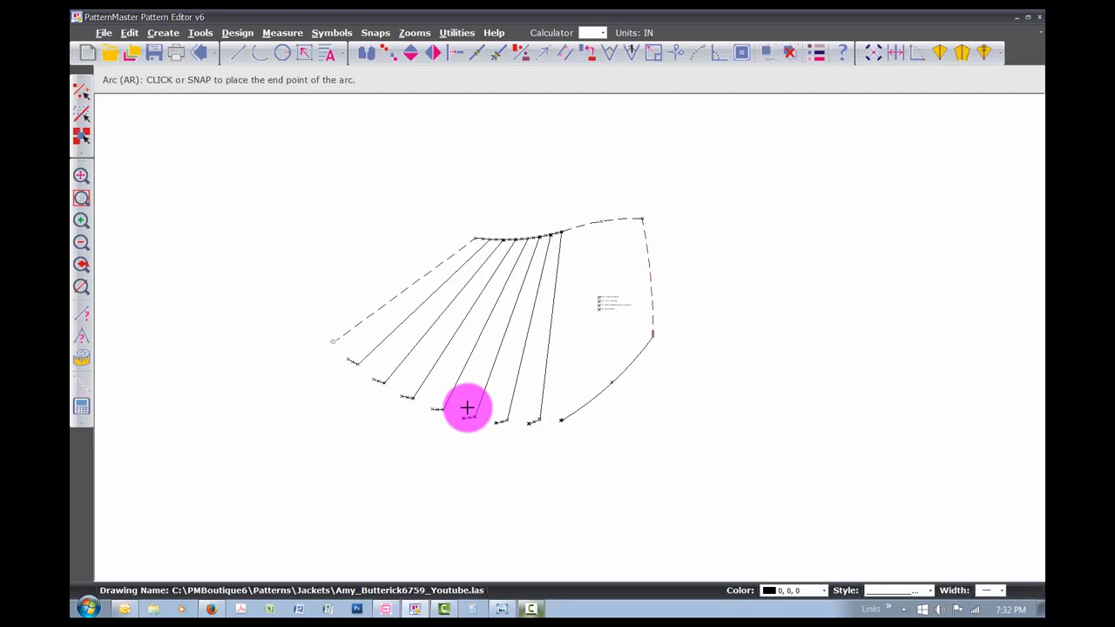
click(560, 420)
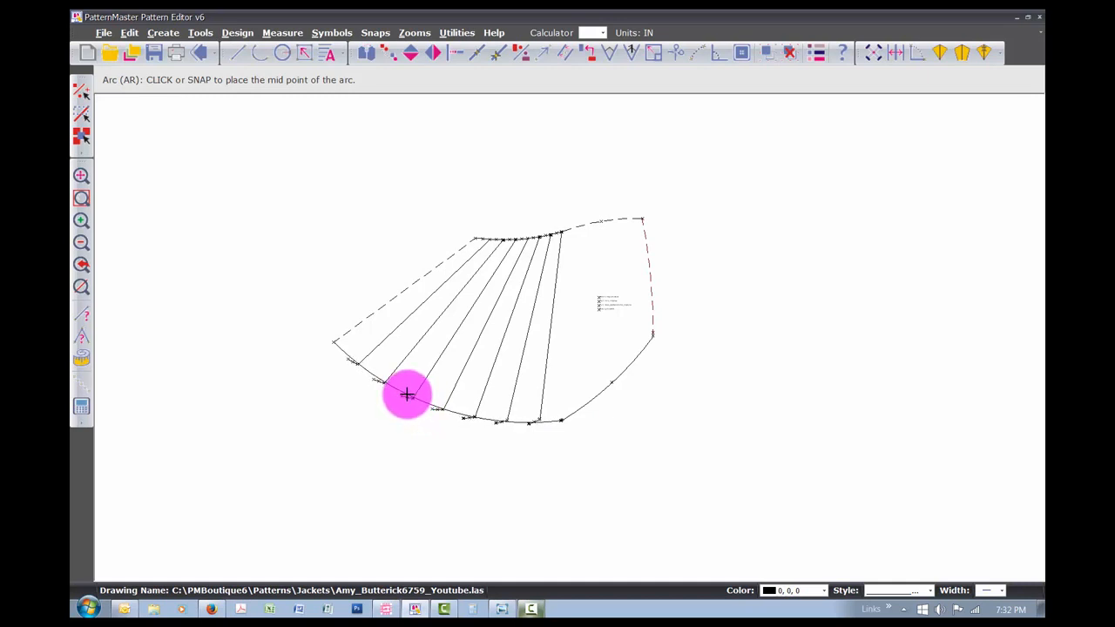
click(468, 423)
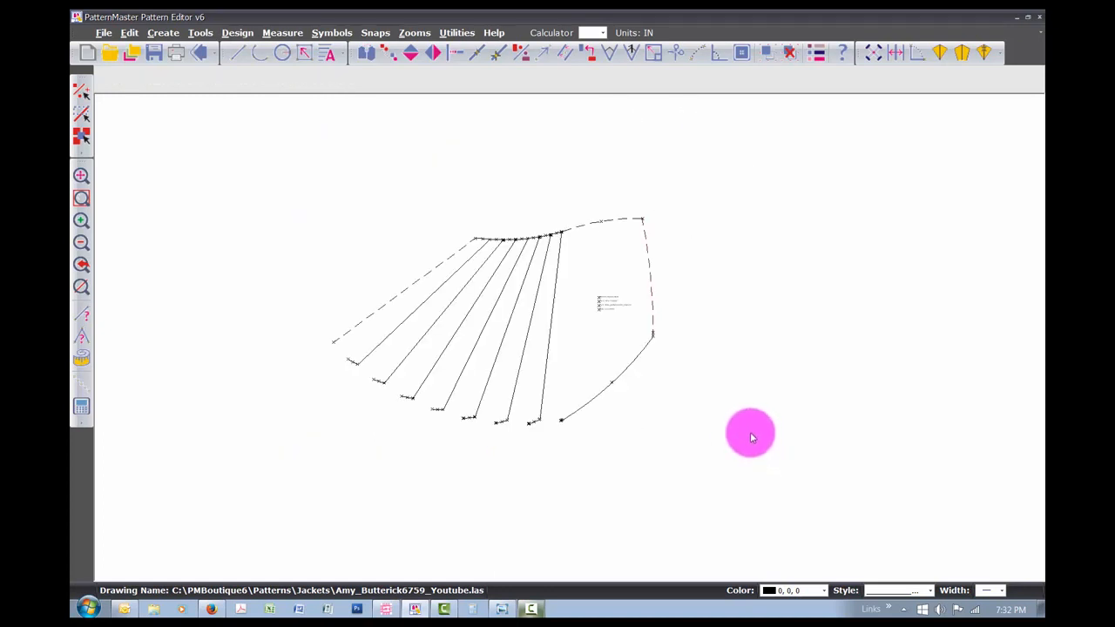
- Undo the last slash/pivot and copy the last vertical slash line once in place
key(ctrl+z)
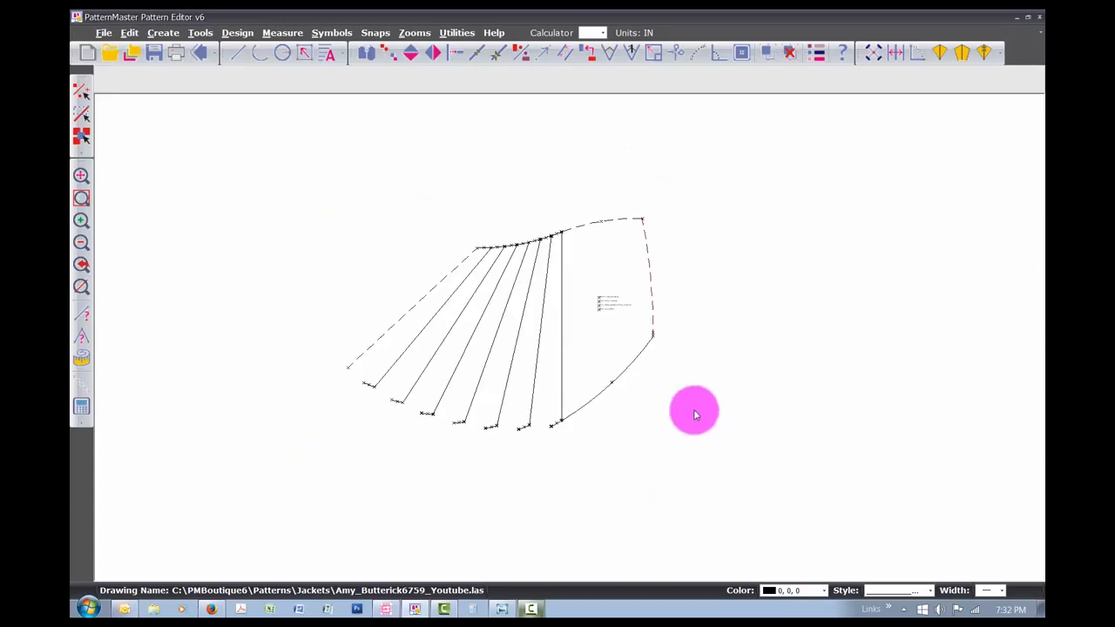
click(561, 359)
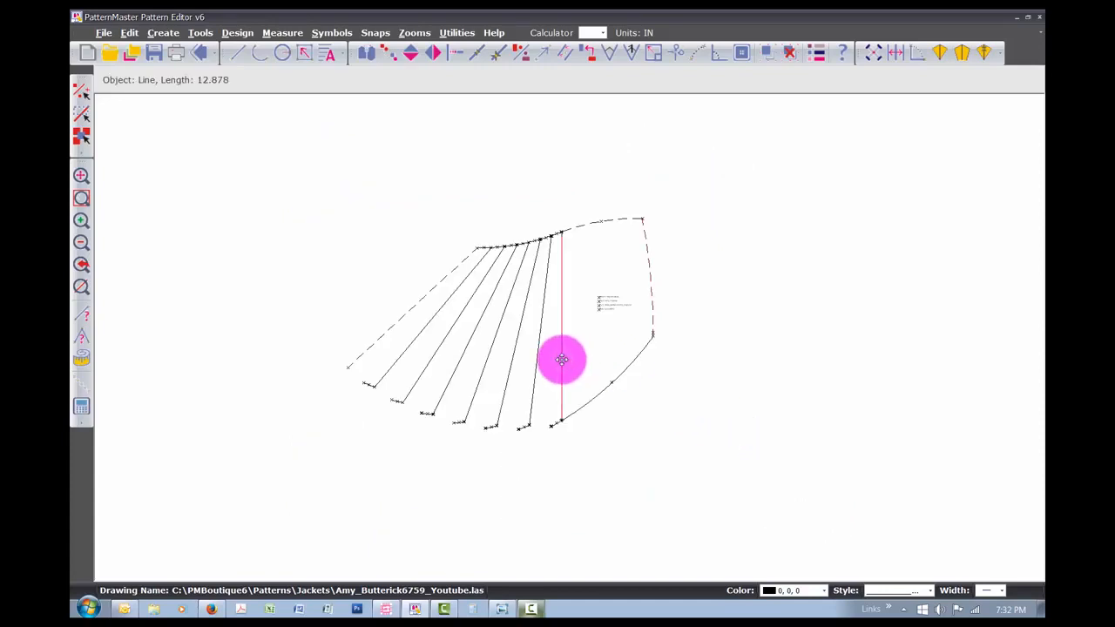
text(o)
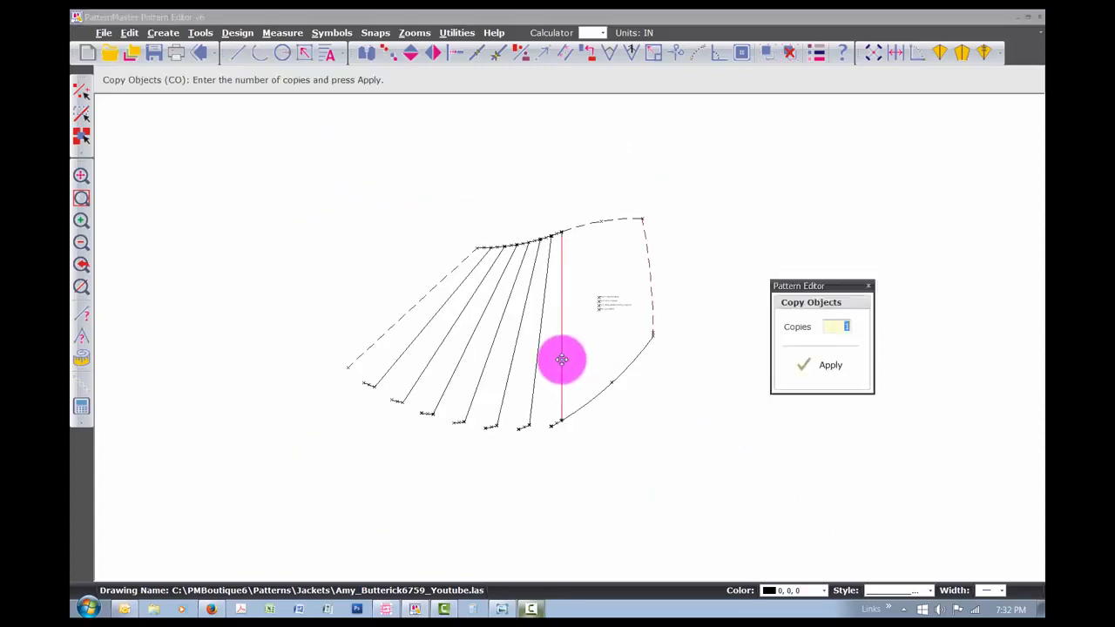
key(Return)
click(562, 360)
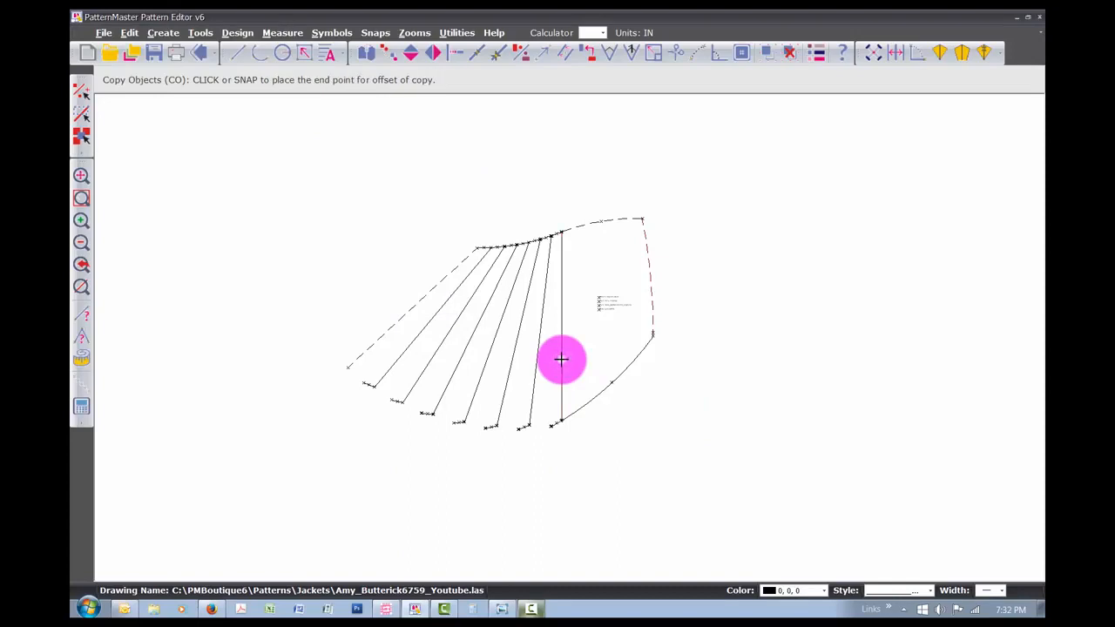
click(560, 359)
- Slash/Pivot everything left of the copied last slash line 1.5 inches clockwise around its top point
text(Sv)
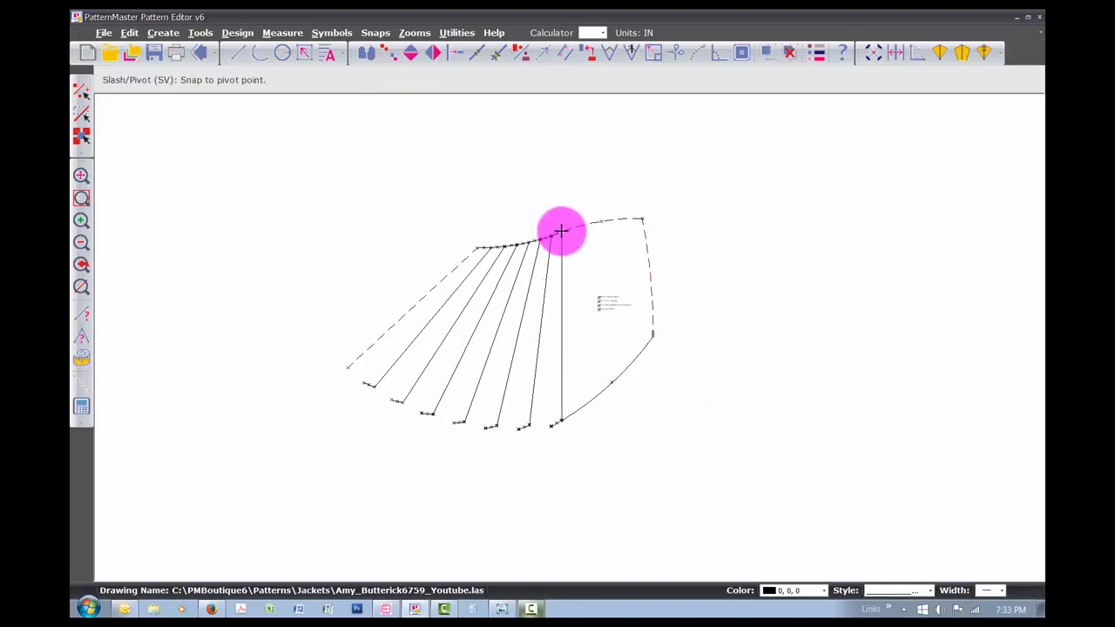
click(561, 231)
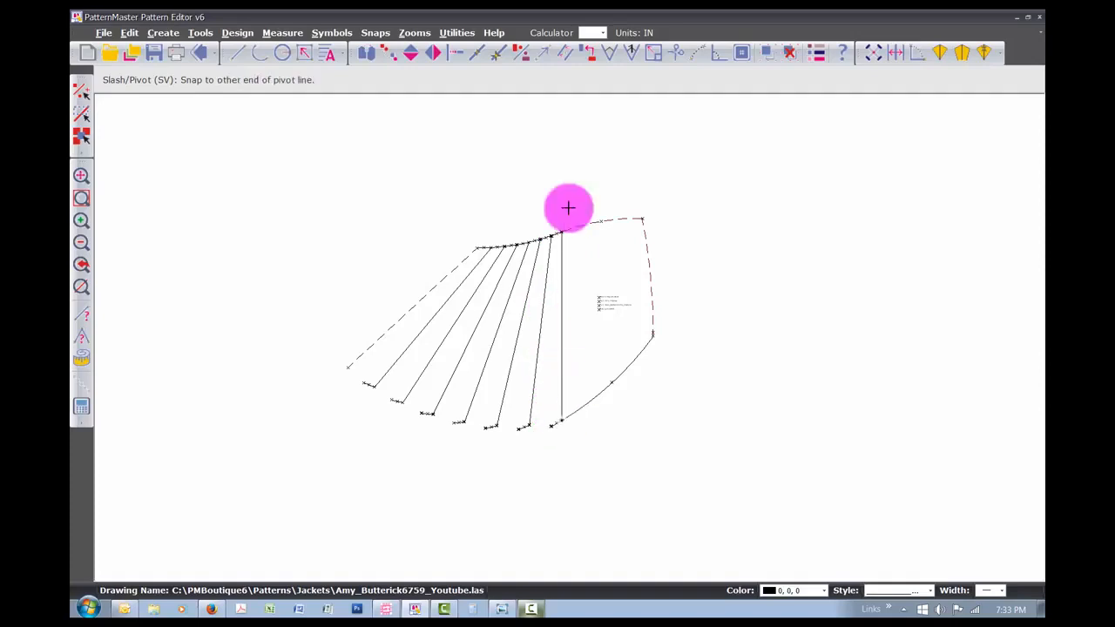
click(560, 182)
drag(555, 169, 208, 485)
click(569, 400)
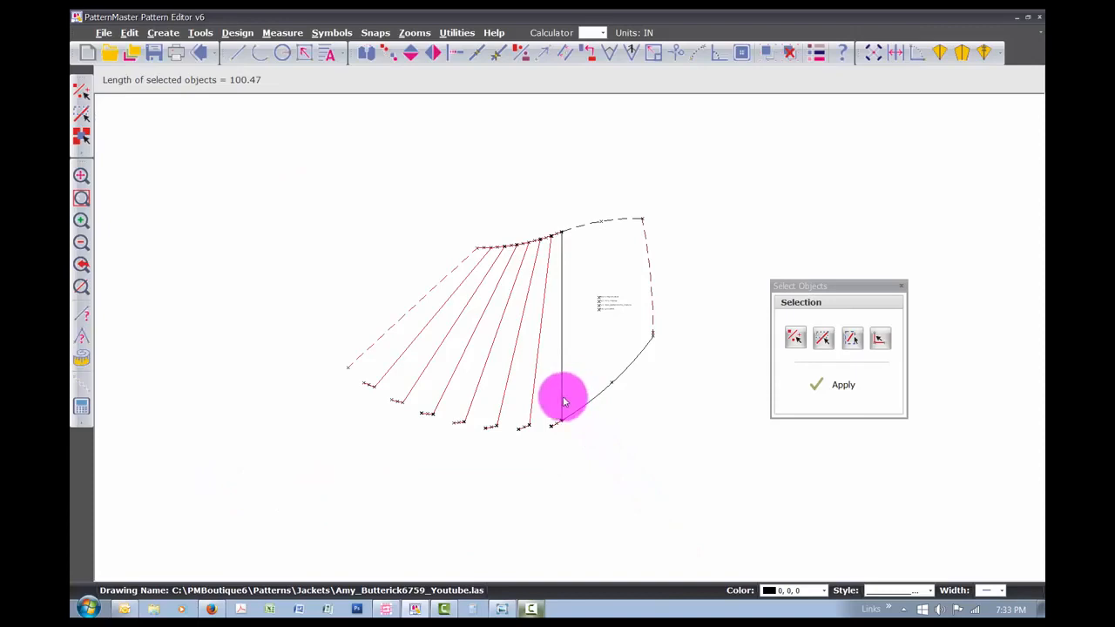
click(834, 389)
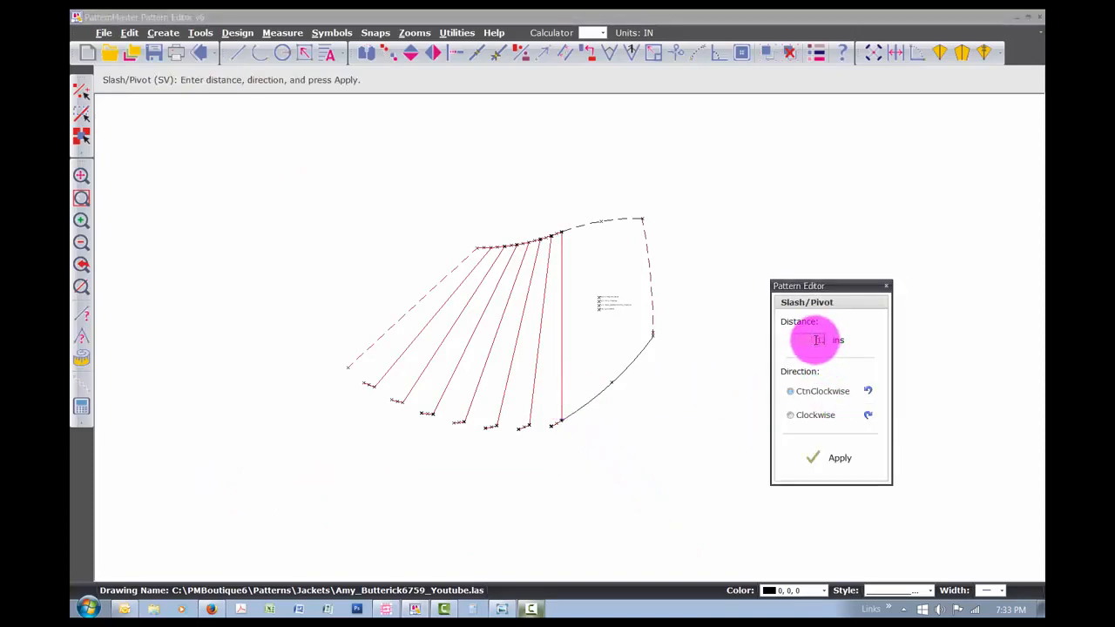
click(801, 415)
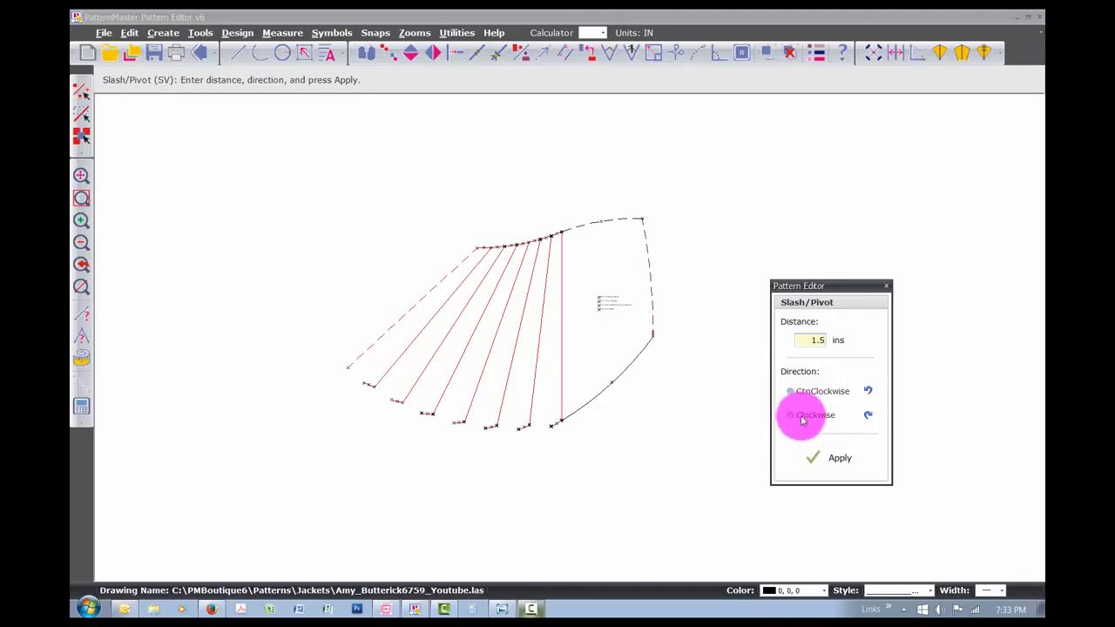
click(827, 457)
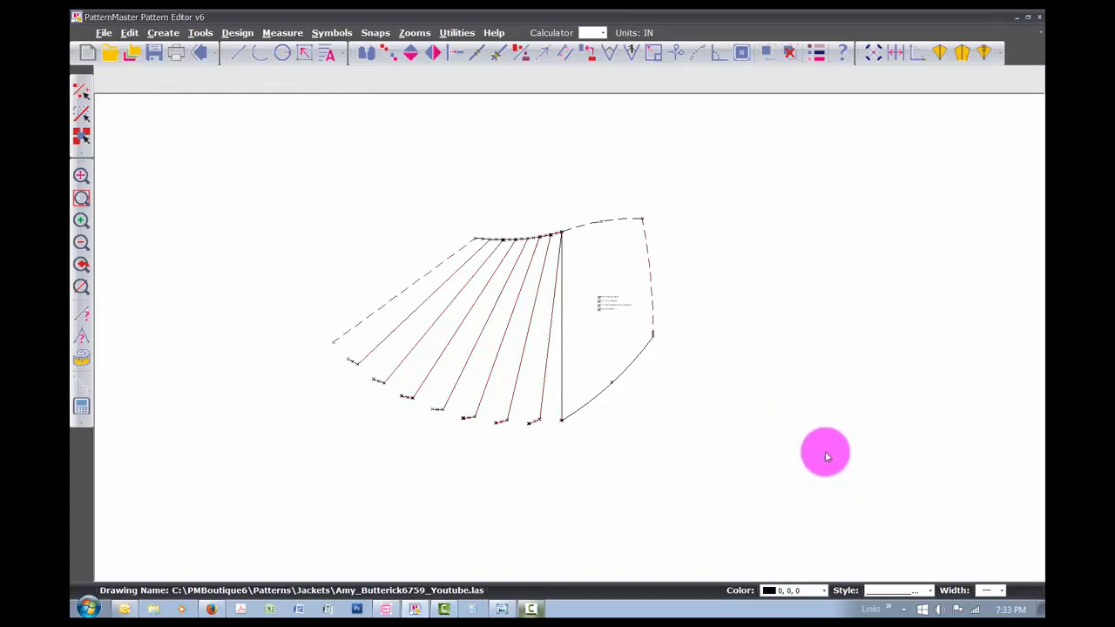
- Draw a three-point arc along the peplum hem from the left edge up to the last slash line
key(a)
key(r)
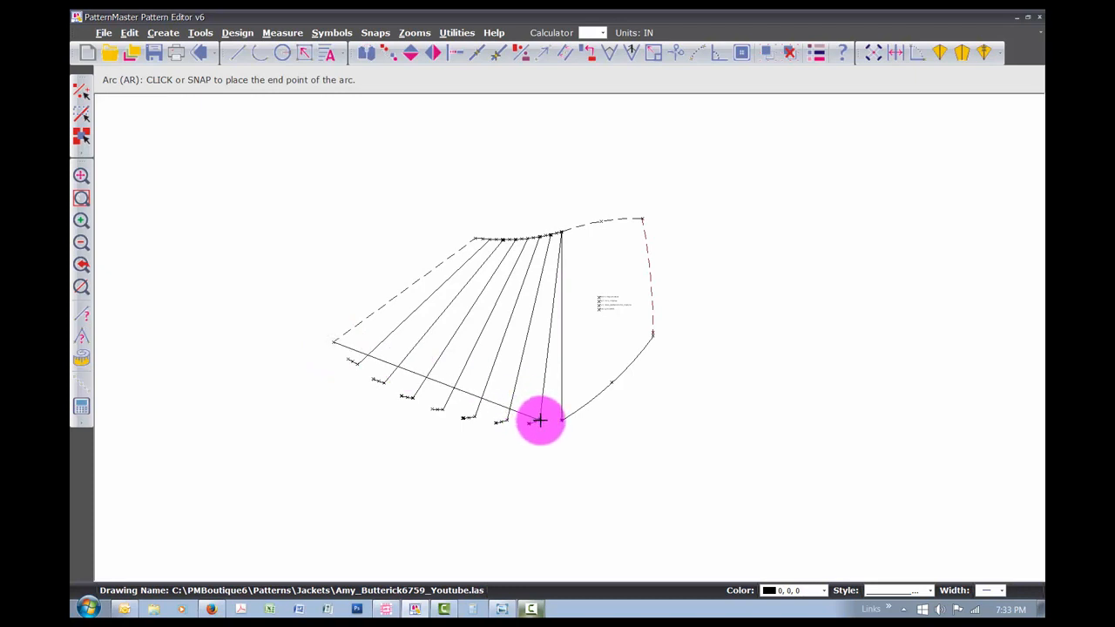
click(538, 421)
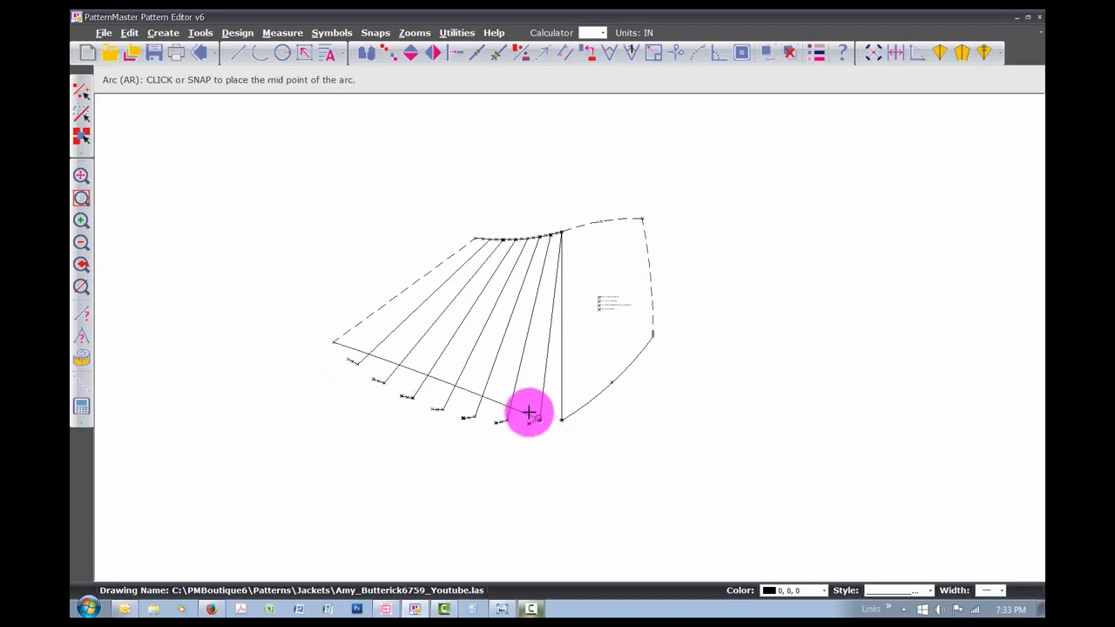
click(461, 415)
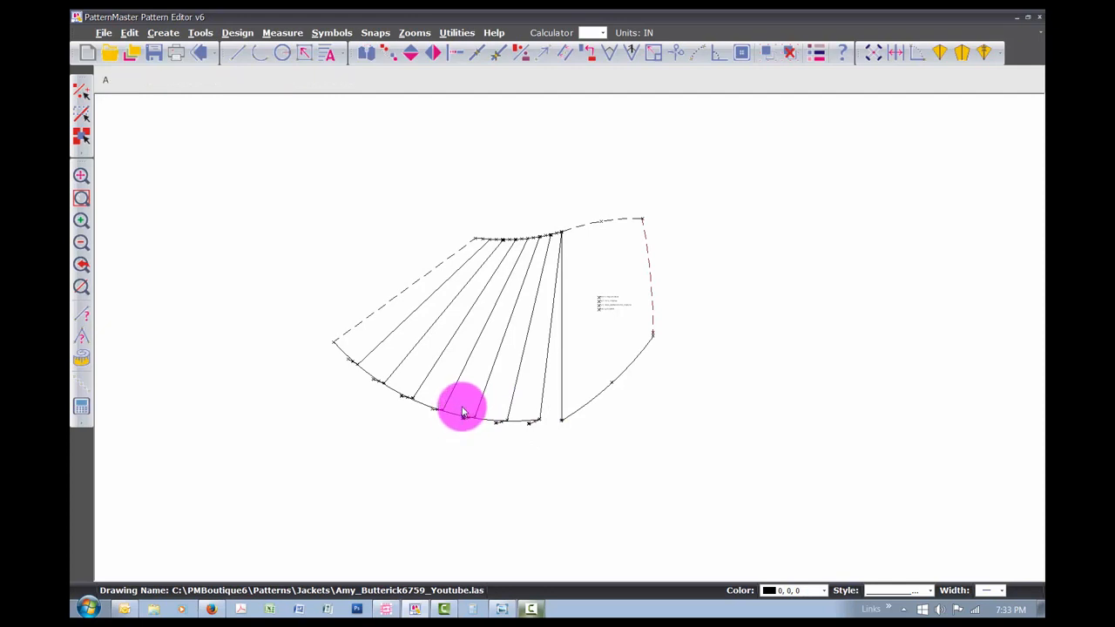
- Draw a short three-point arc bridging the hem gap beside the last slash line
click(540, 420)
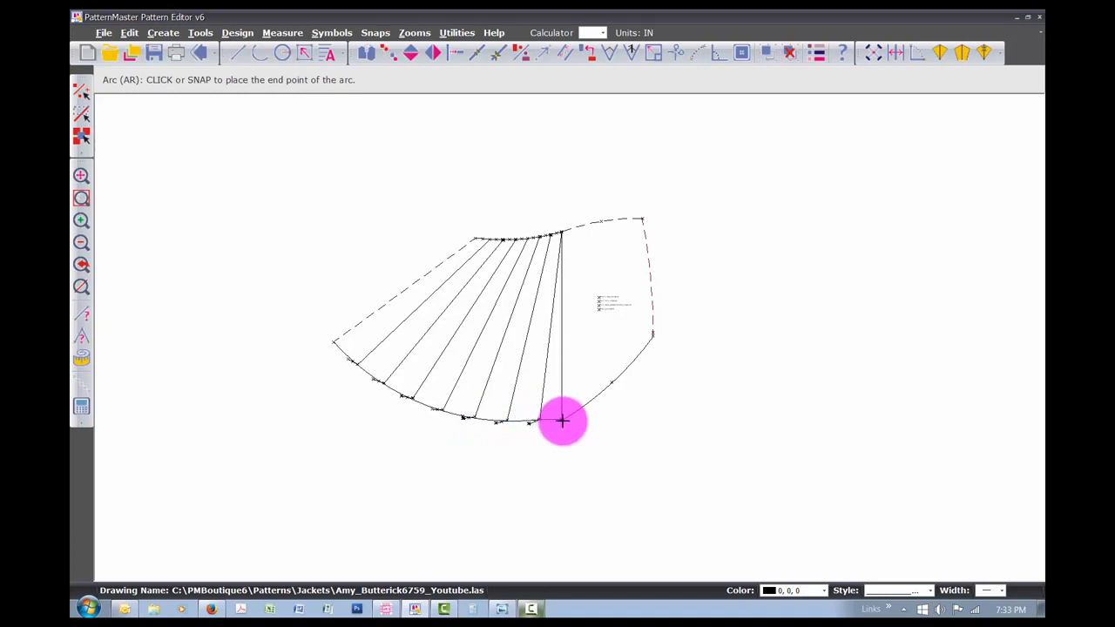
click(562, 421)
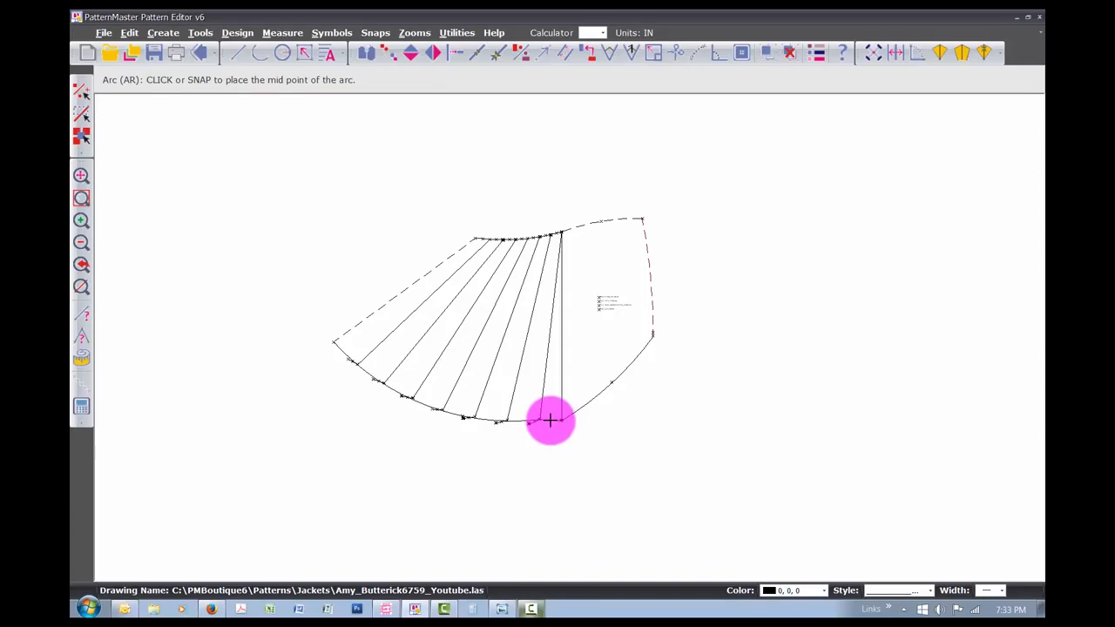
key(z)
key(w)
click(309, 259)
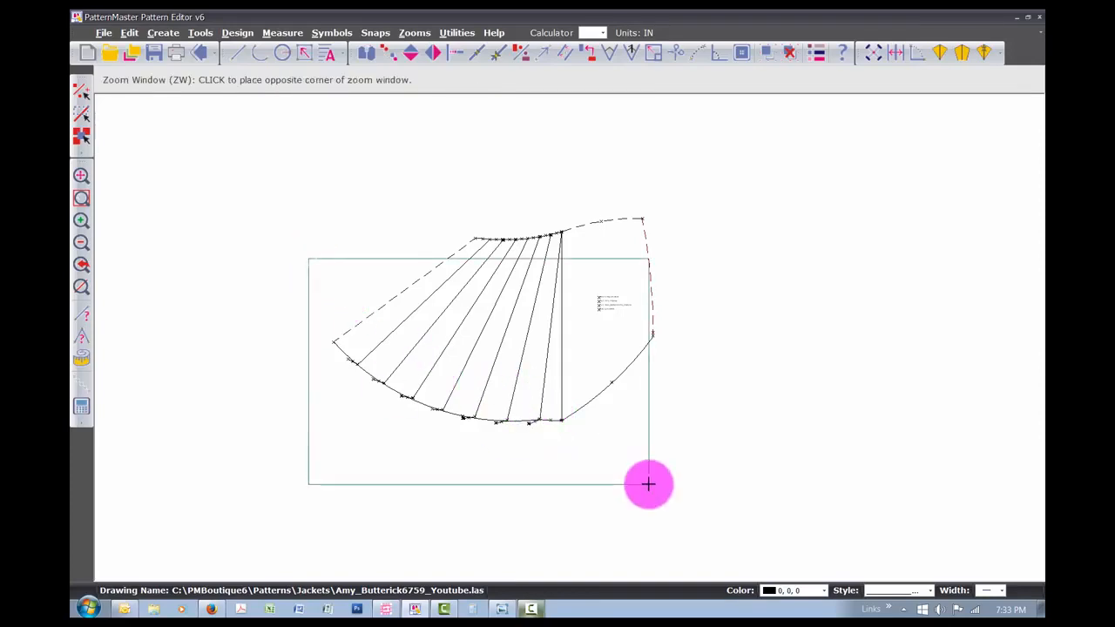
click(648, 484)
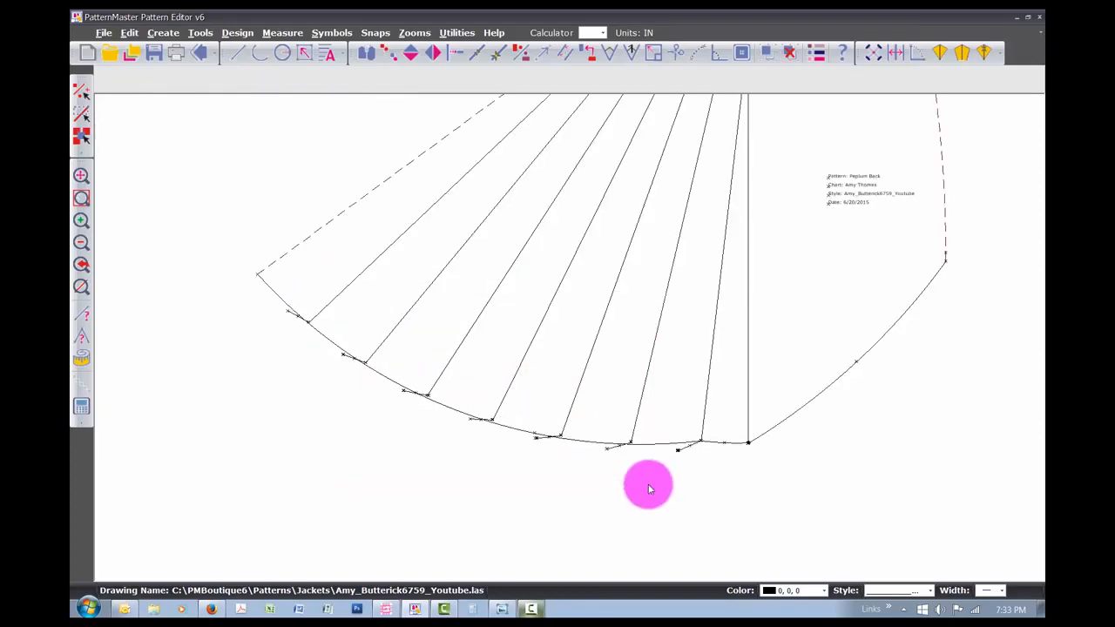
click(714, 445)
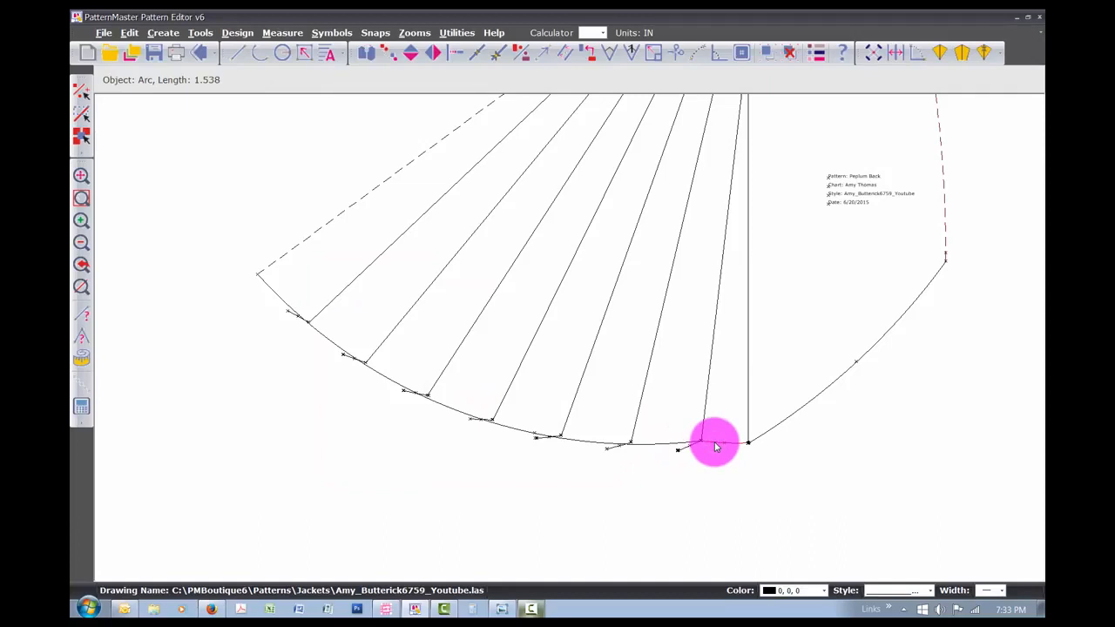
- Draw a three-point arc across the entire peplum hem from the left edge to the right corner
key(a)
key(r)
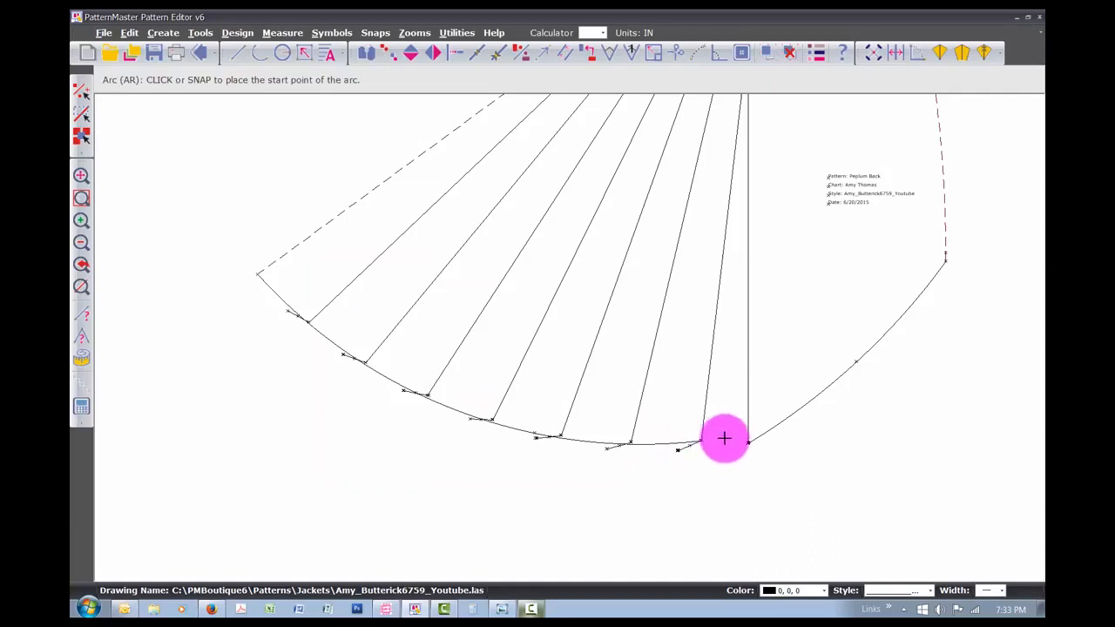
click(254, 273)
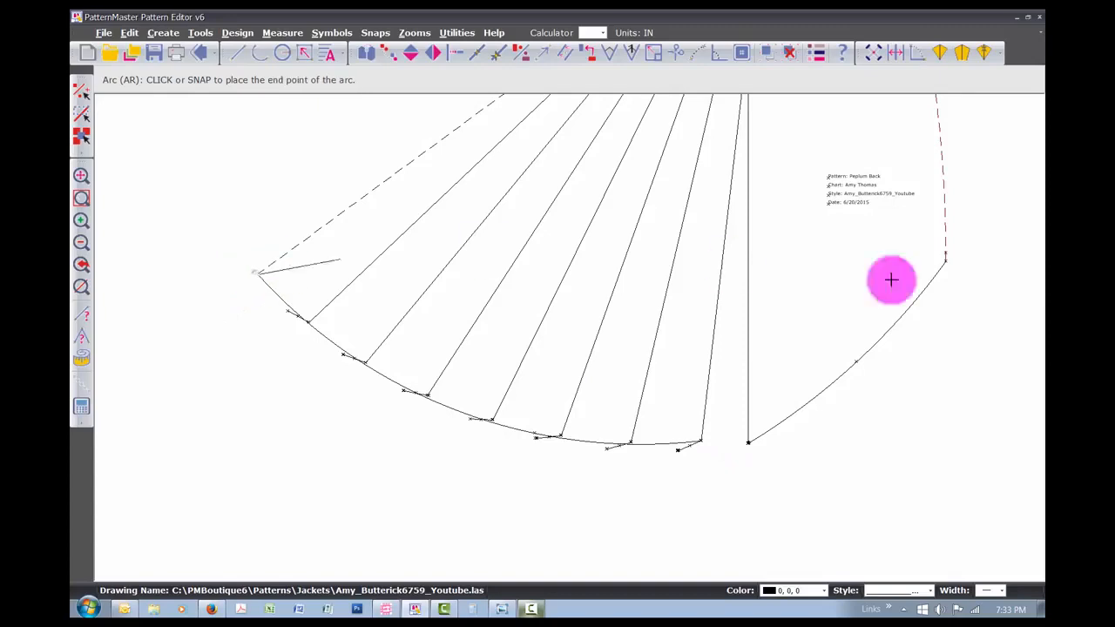
click(945, 258)
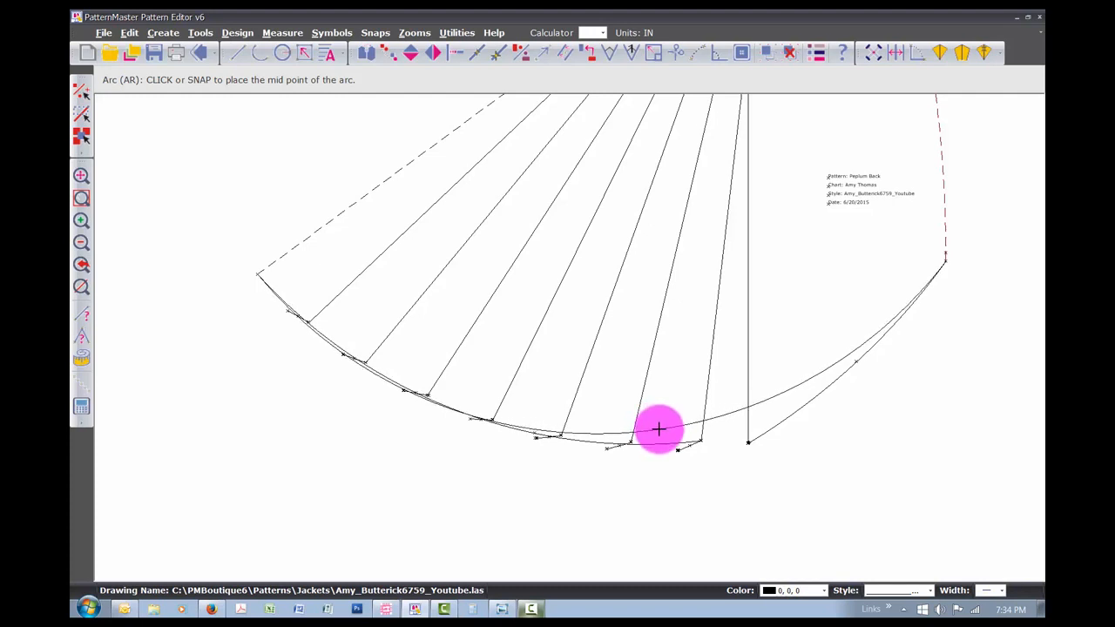
click(658, 426)
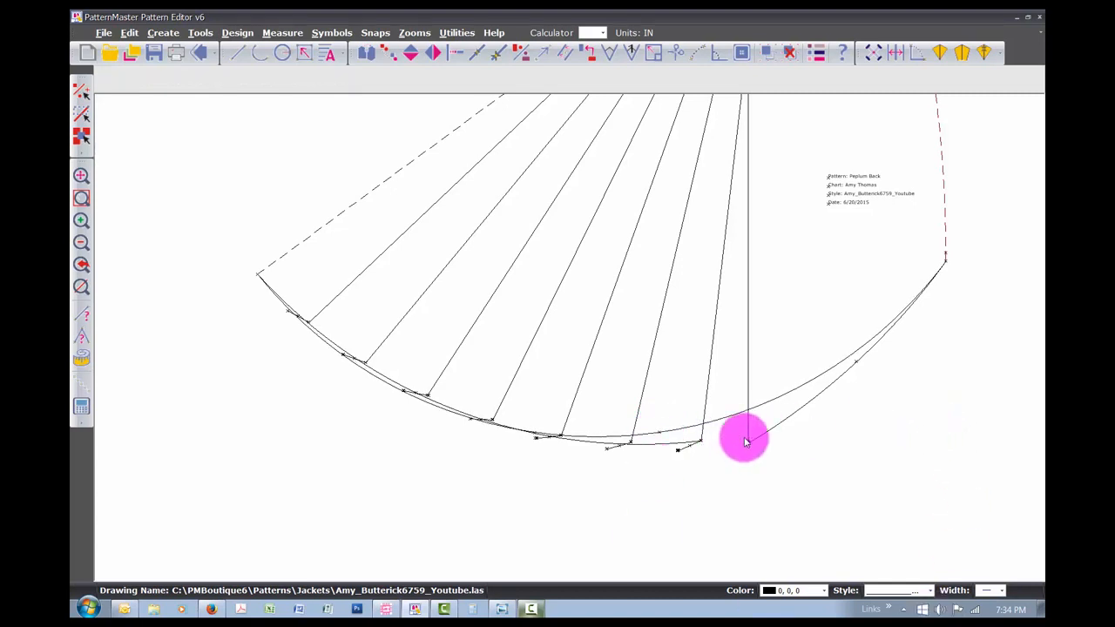
- Measure the distance between the full-hem arc and the slash line's bottom end, then delete that arc
key(m)
key(s)
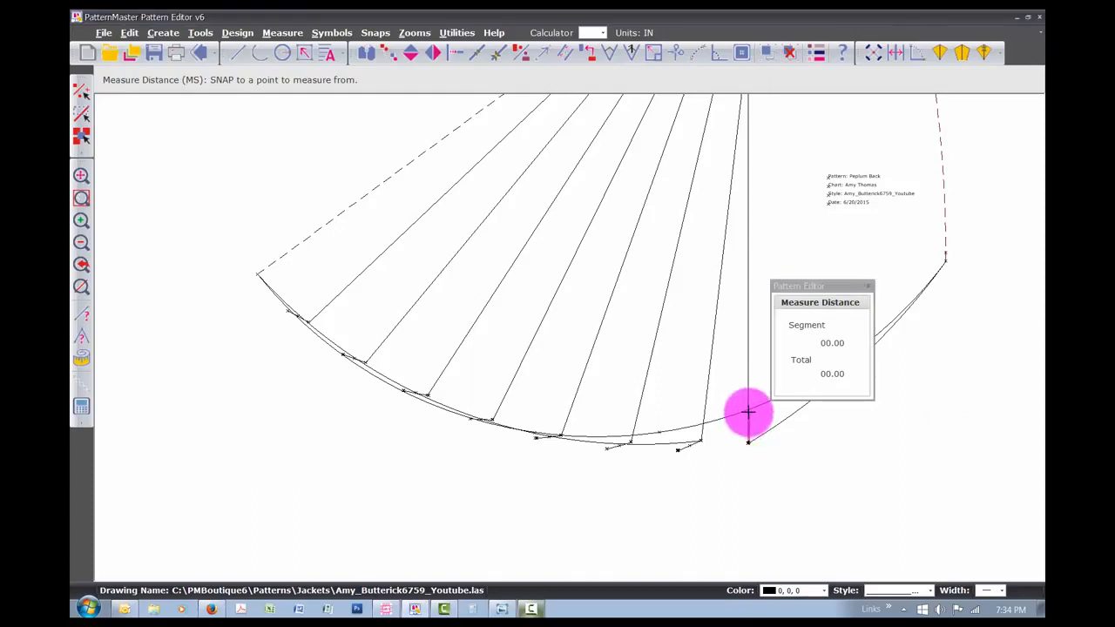
click(749, 410)
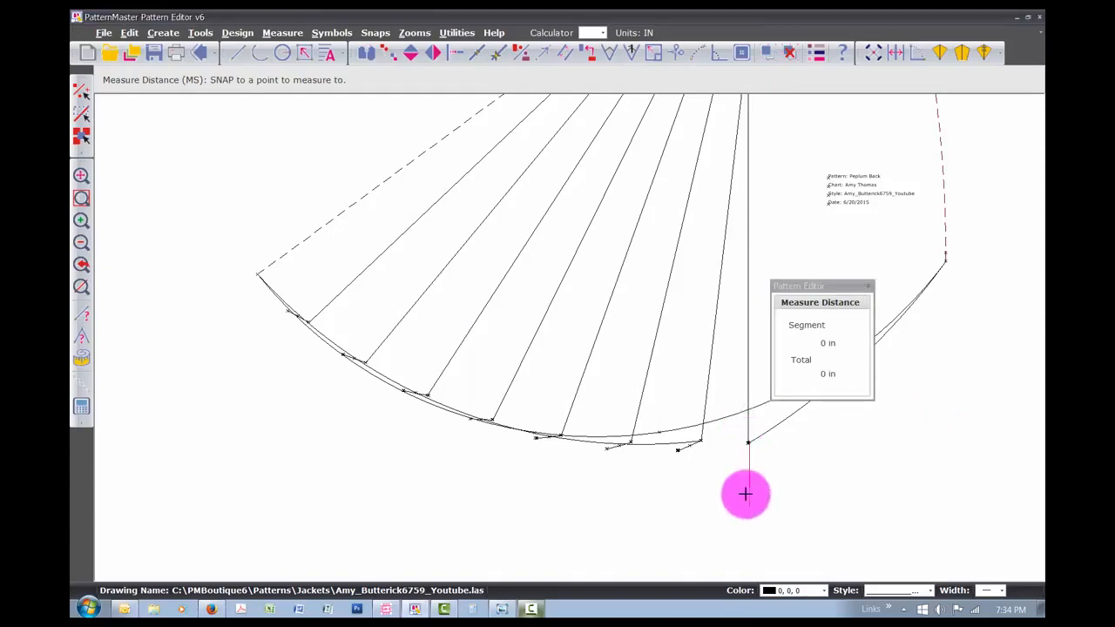
click(747, 409)
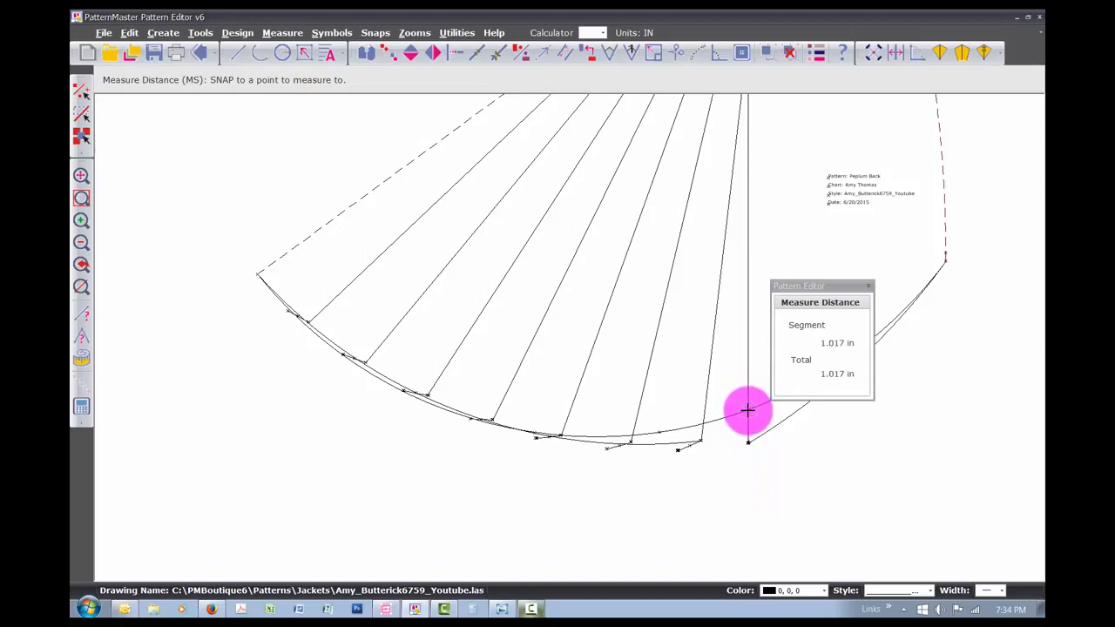
key(Escape)
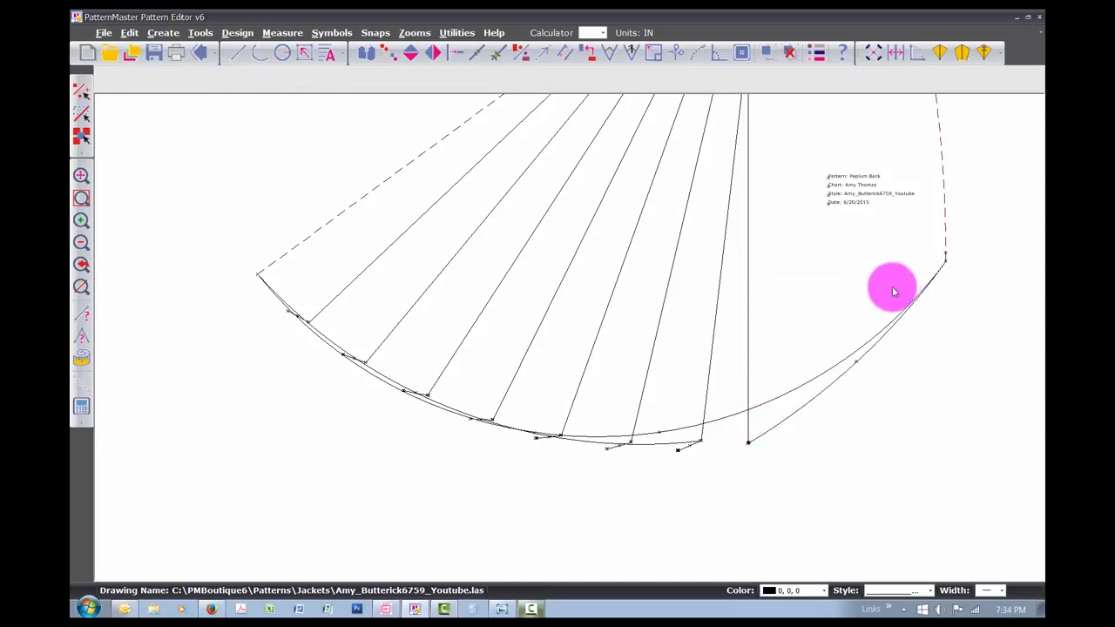
click(786, 398)
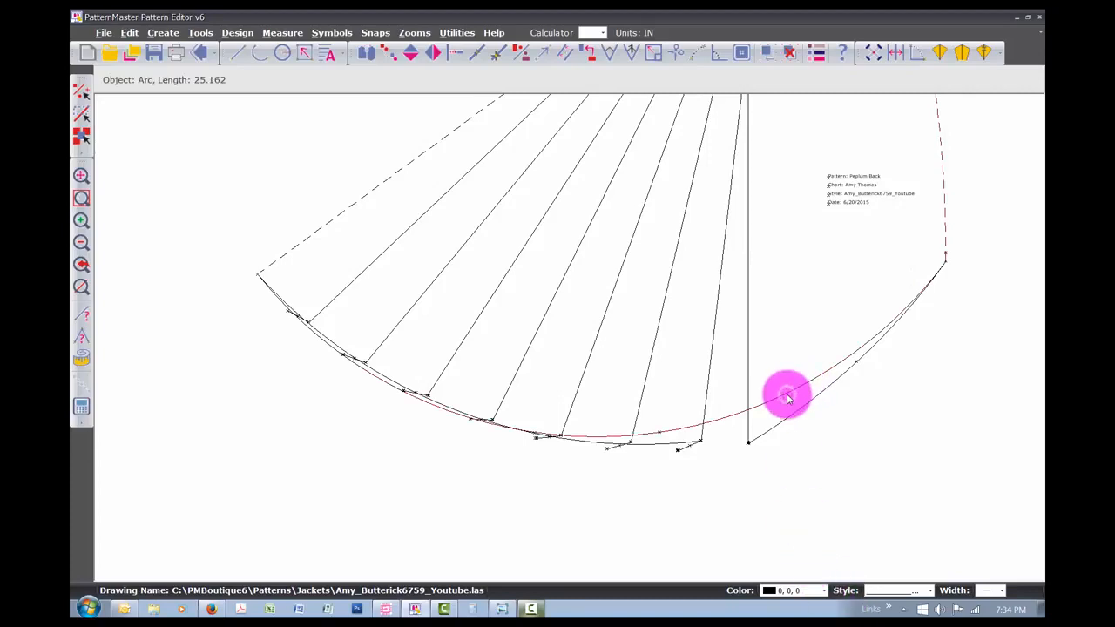
key(Delete)
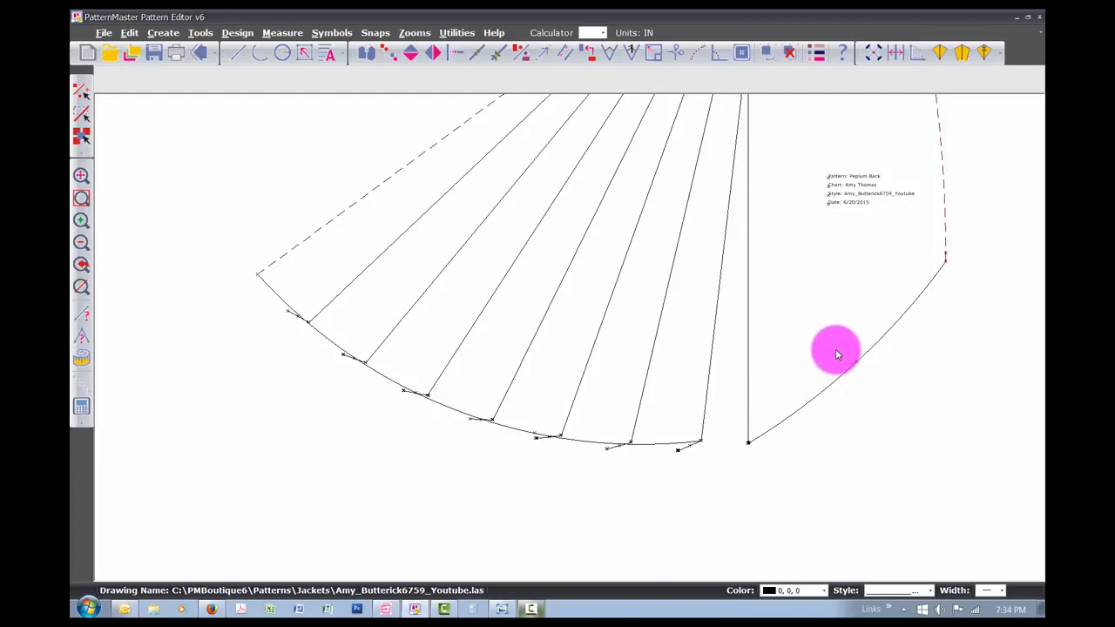
- Move the right hem arc's end point onto the bottom end of the pivoted slash line
key(p)
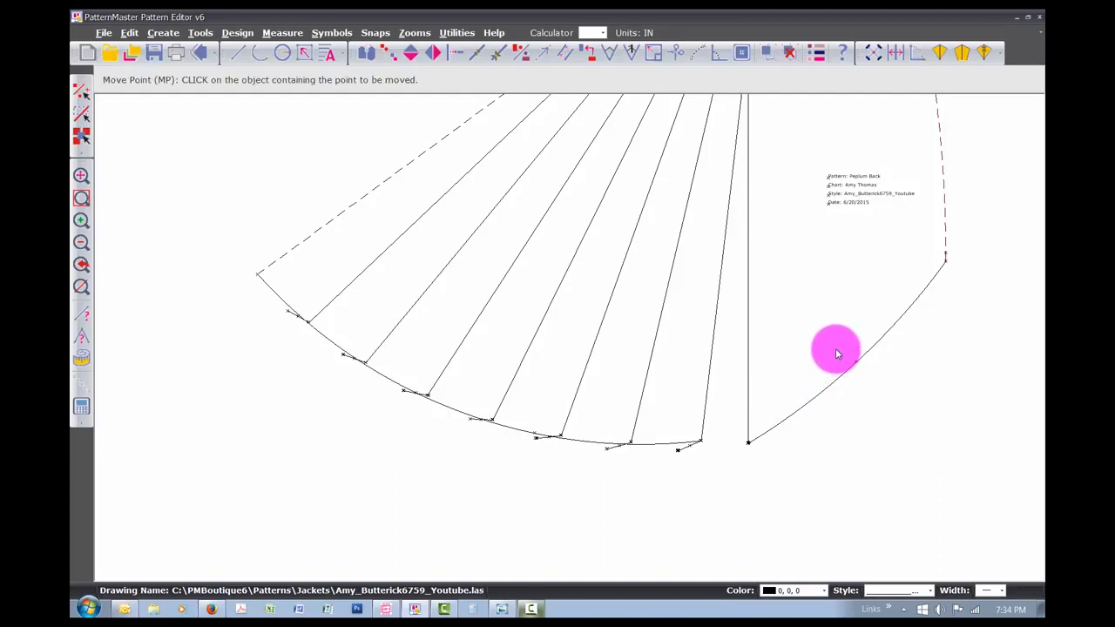
click(749, 441)
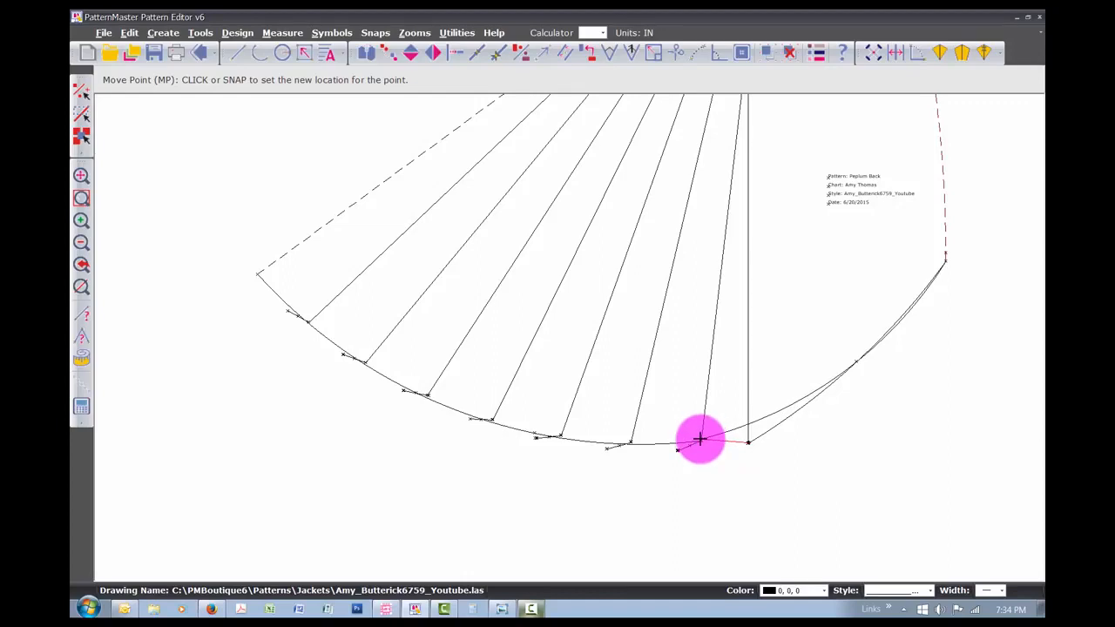
click(700, 438)
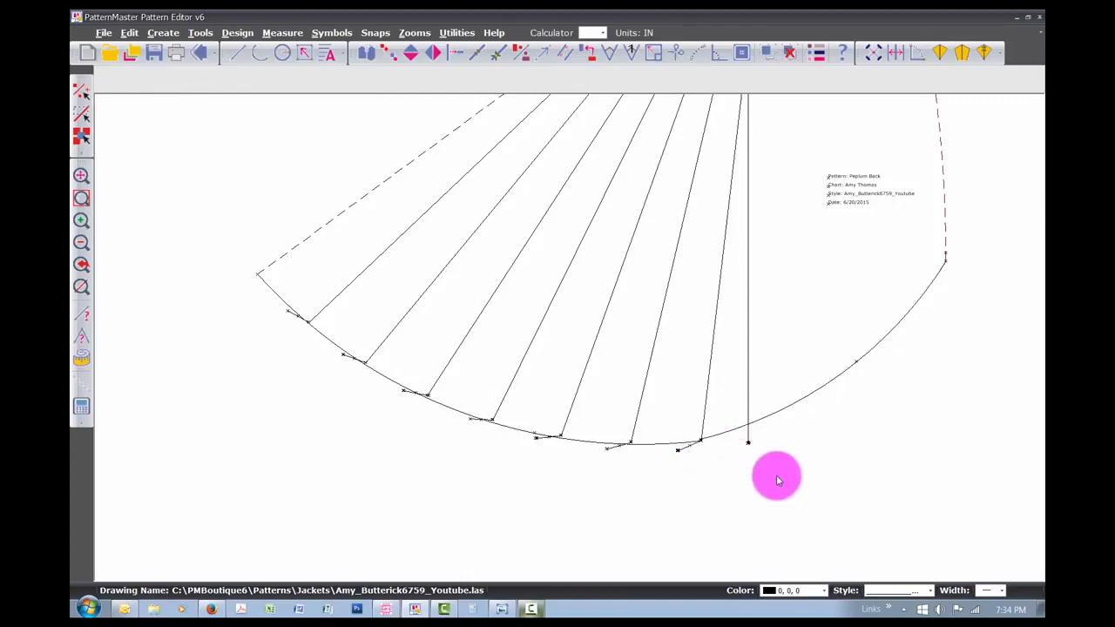
- Reposition the hem arc's point where it meets the slash line at the junction
key(z)
key(w)
click(674, 421)
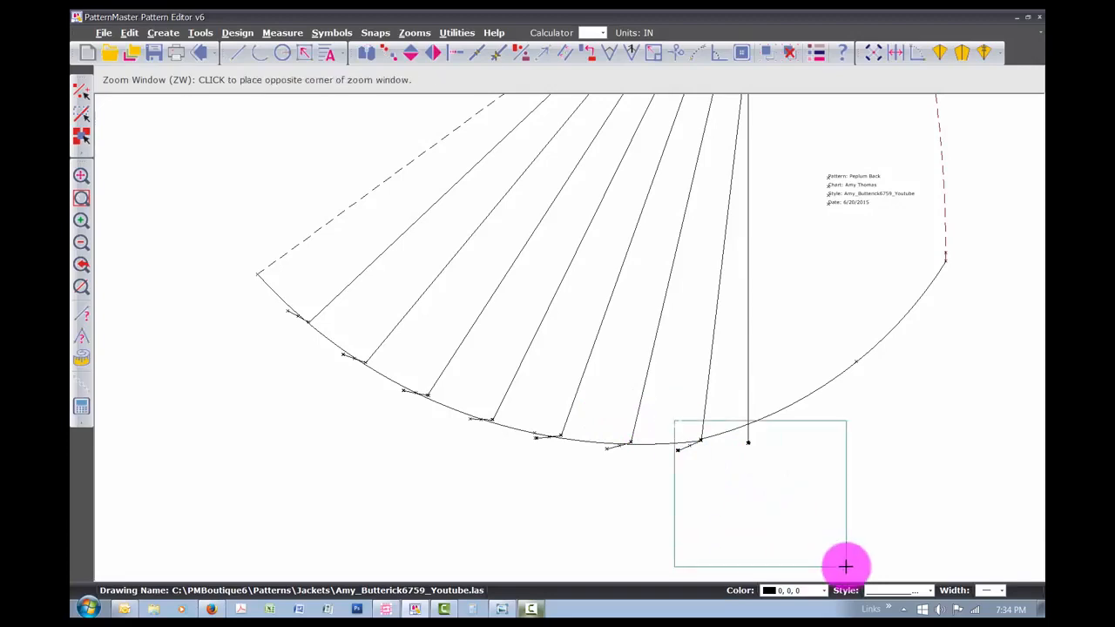
click(844, 566)
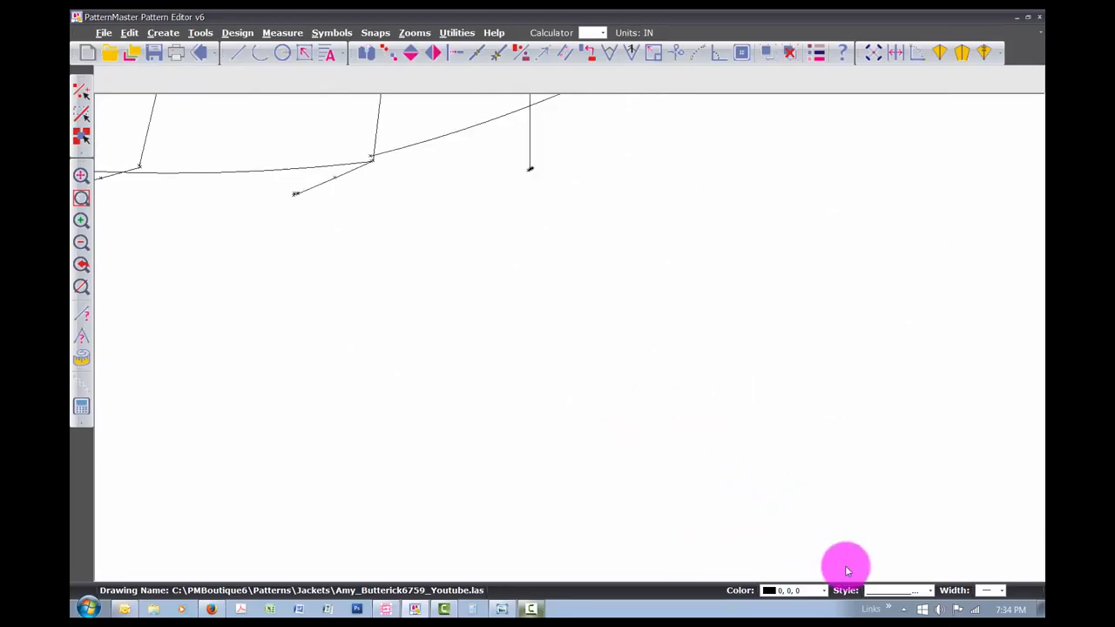
key(m)
key(p)
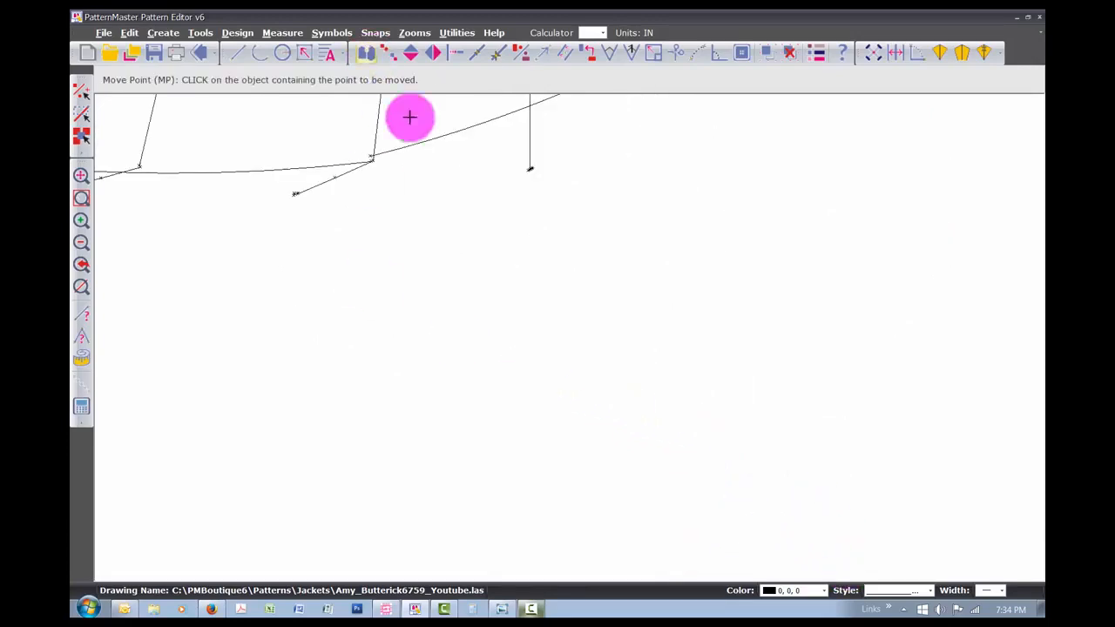
click(370, 158)
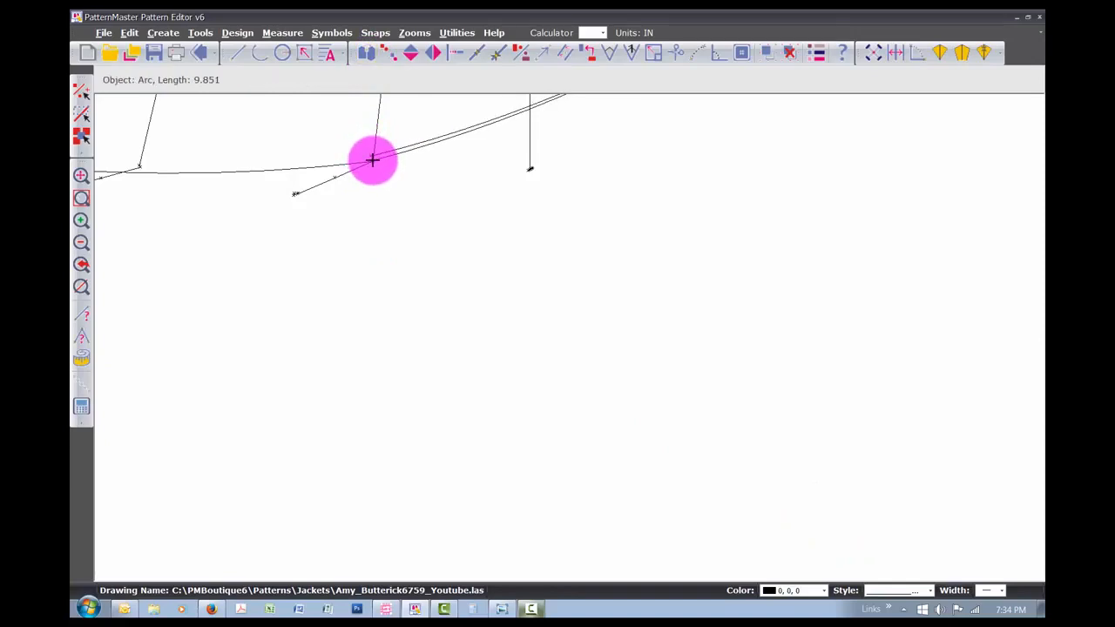
click(373, 161)
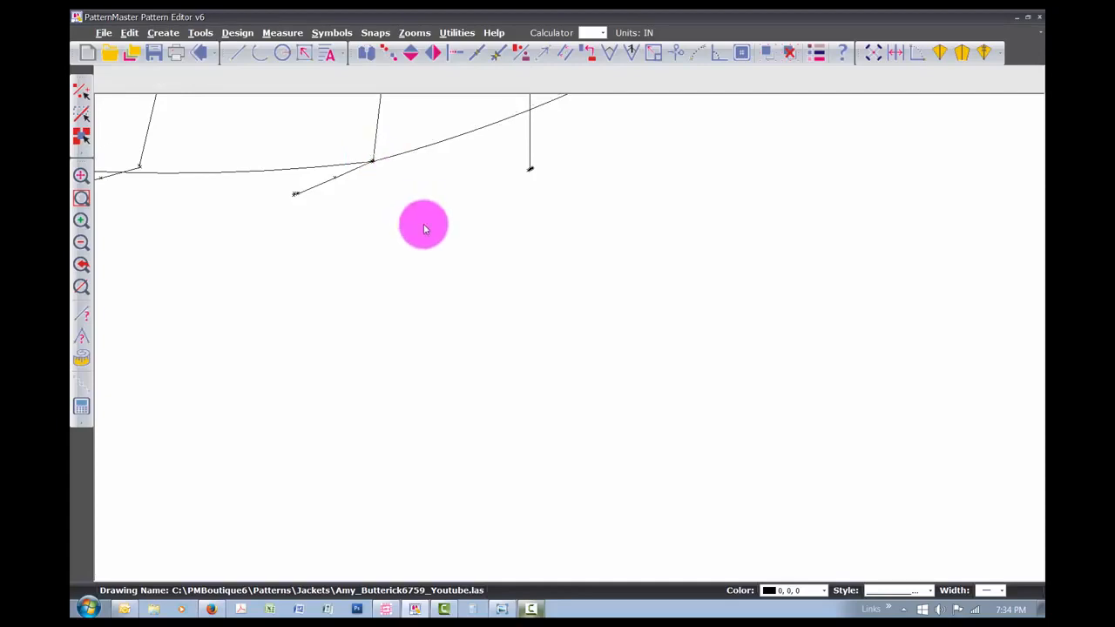
- Measure the distance from the hem curve to the bottom end of the vertical slash line
scroll(423, 228, down, 3)
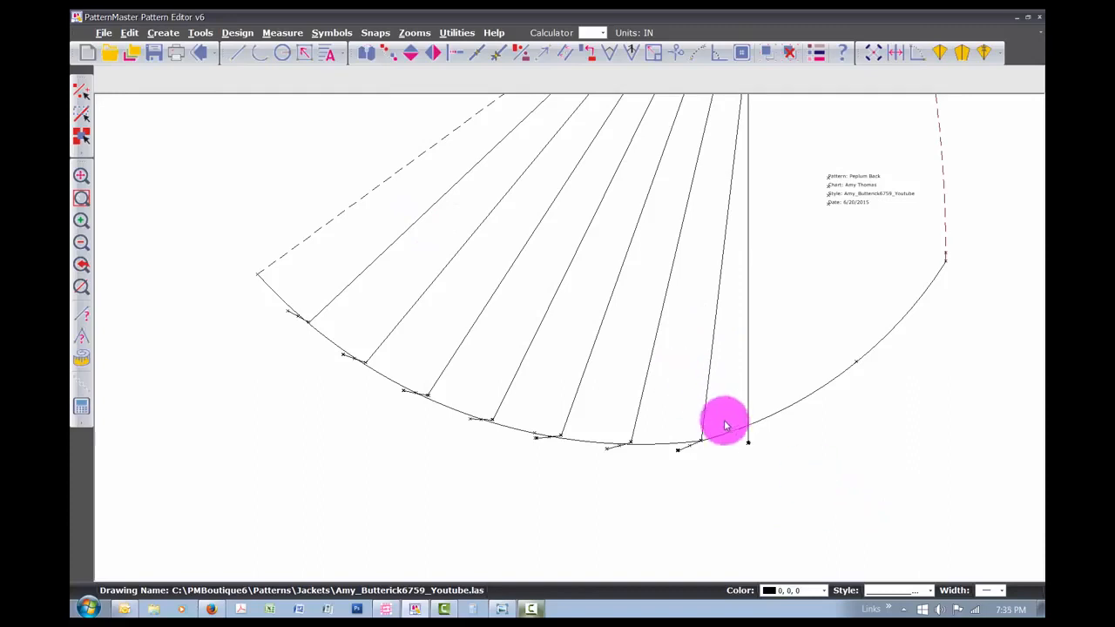
key(m)
key(s)
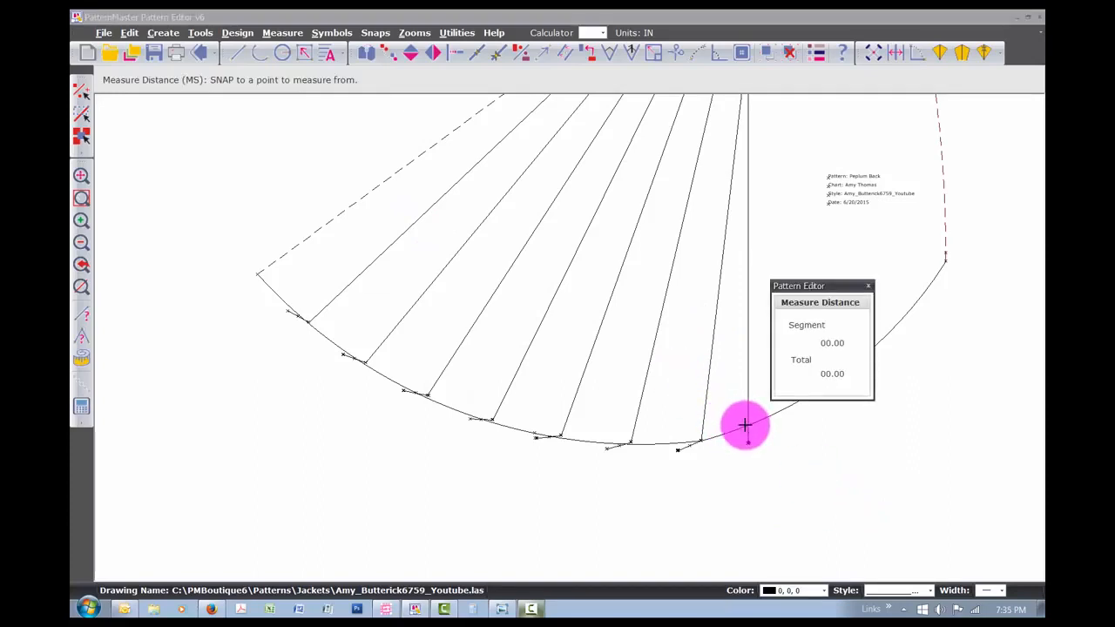
click(748, 425)
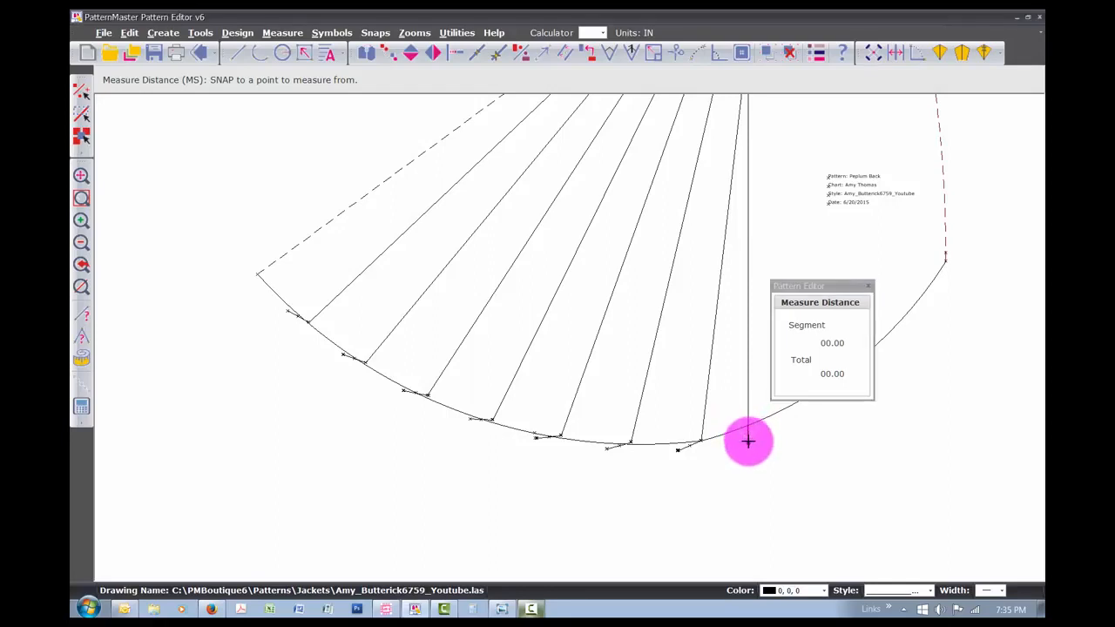
click(747, 444)
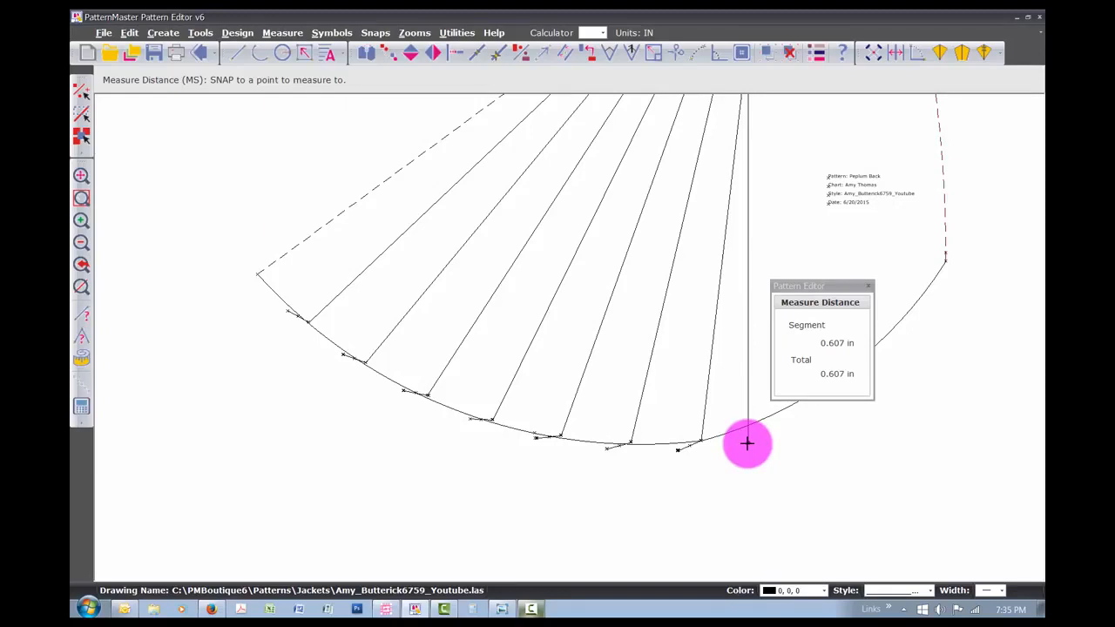
key(Escape)
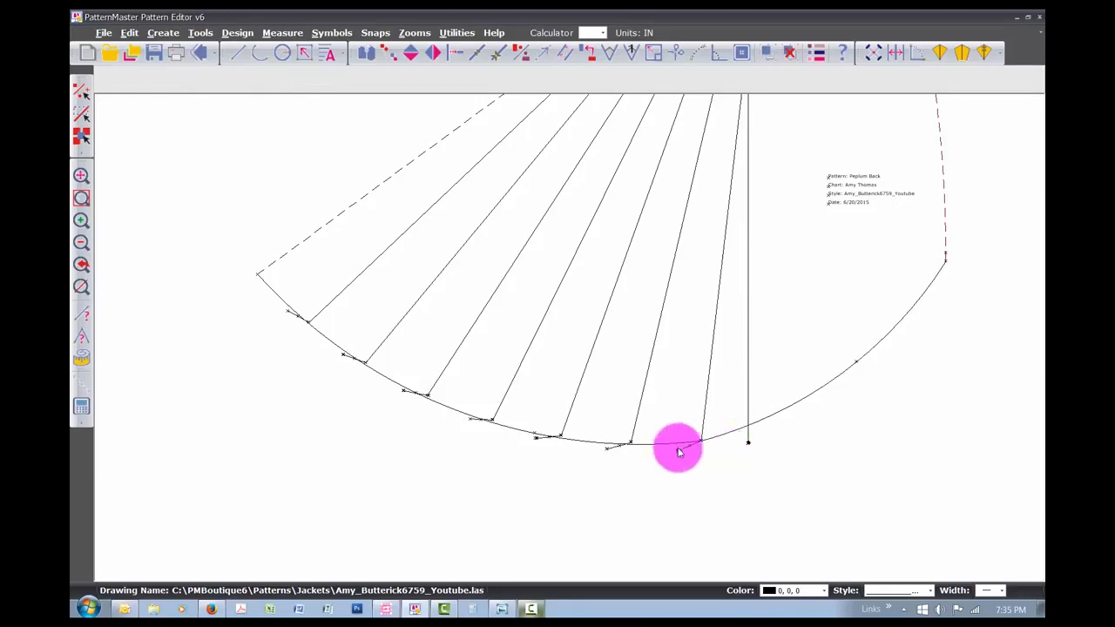
- Select the hem arc segments one after another to check their combined length
click(523, 443)
click(470, 422)
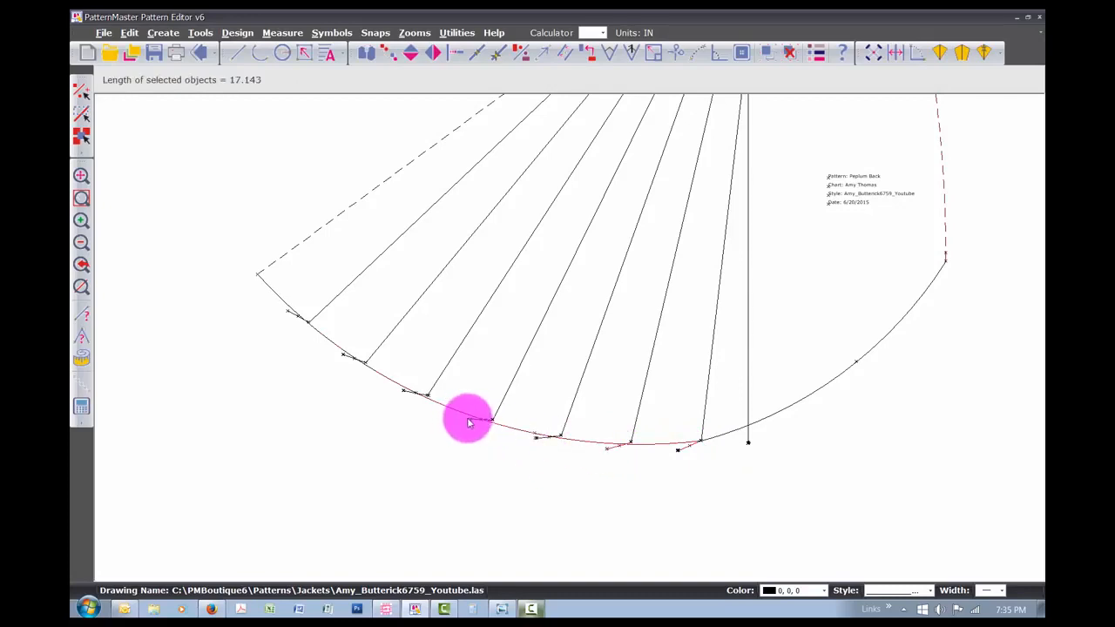
click(475, 425)
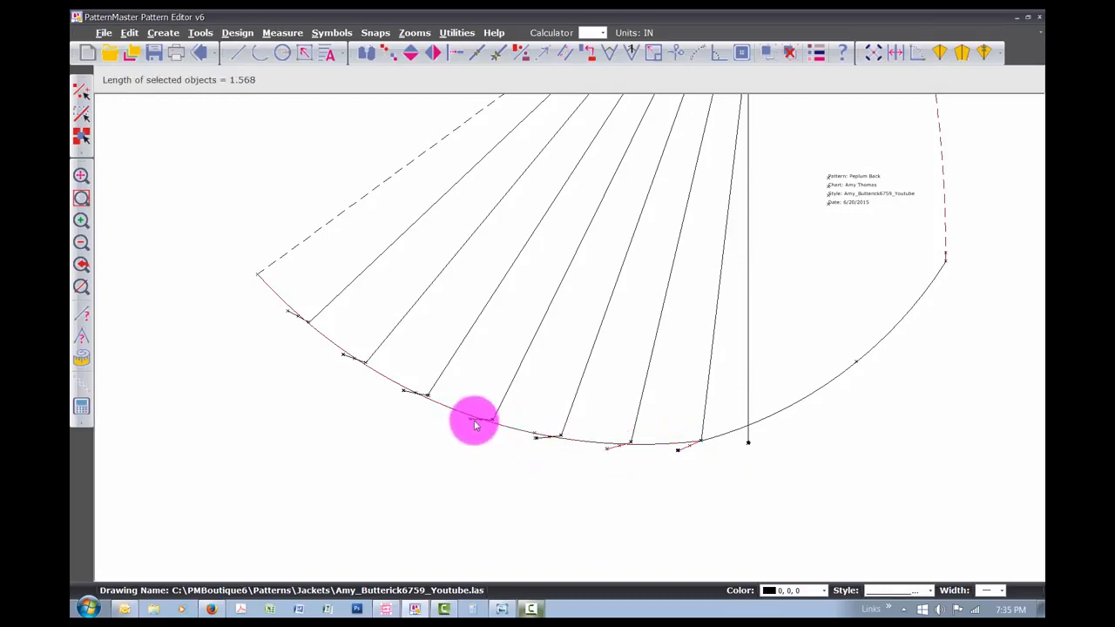
click(471, 419)
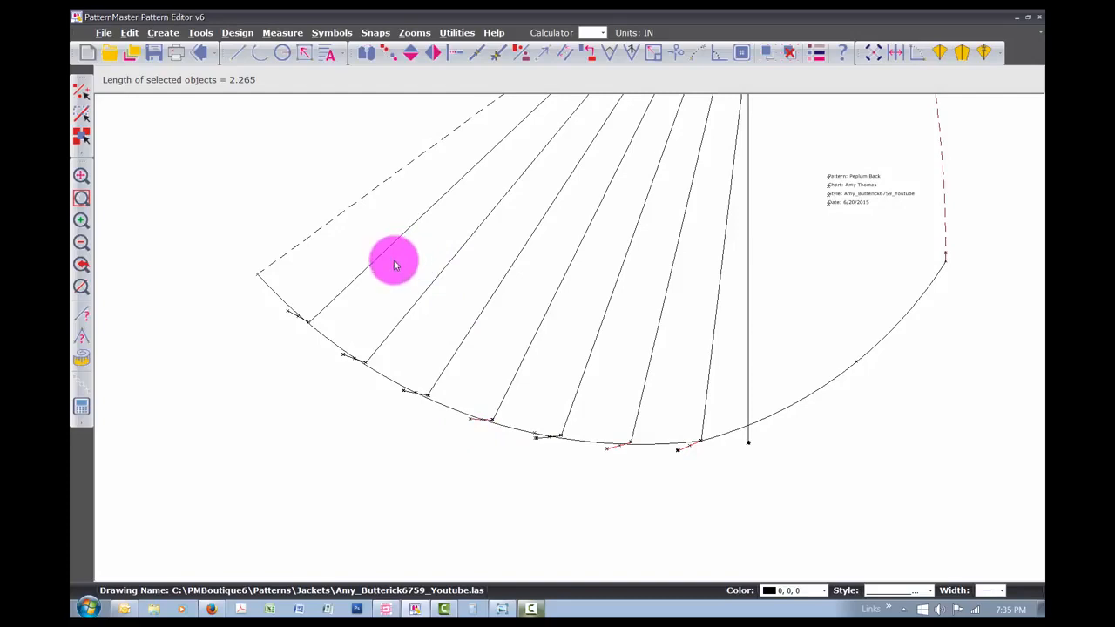
click(405, 393)
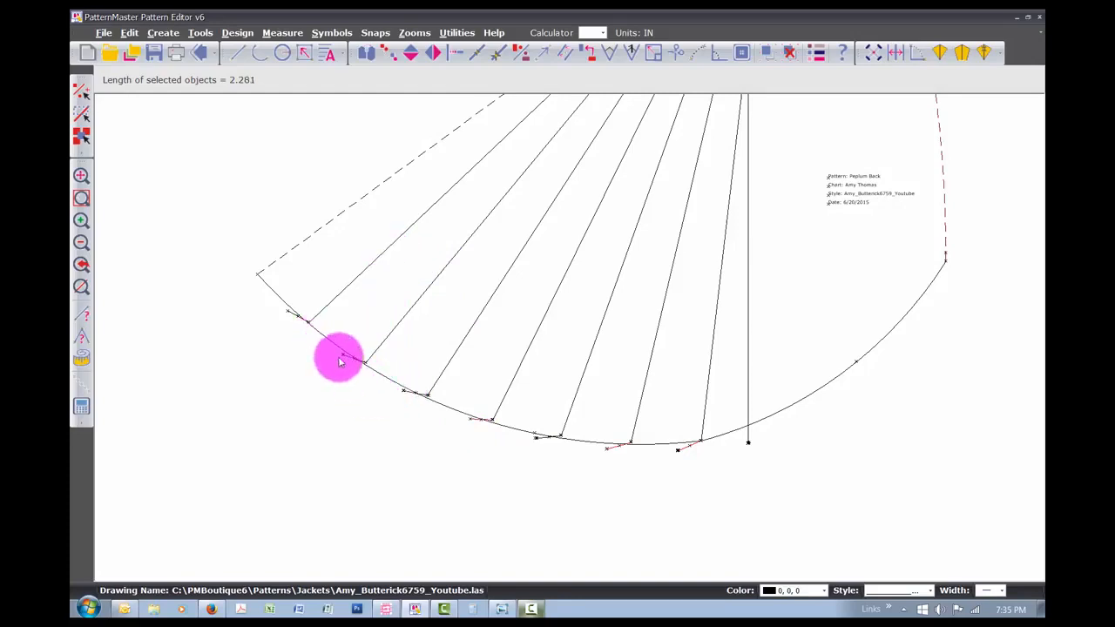
click(297, 314)
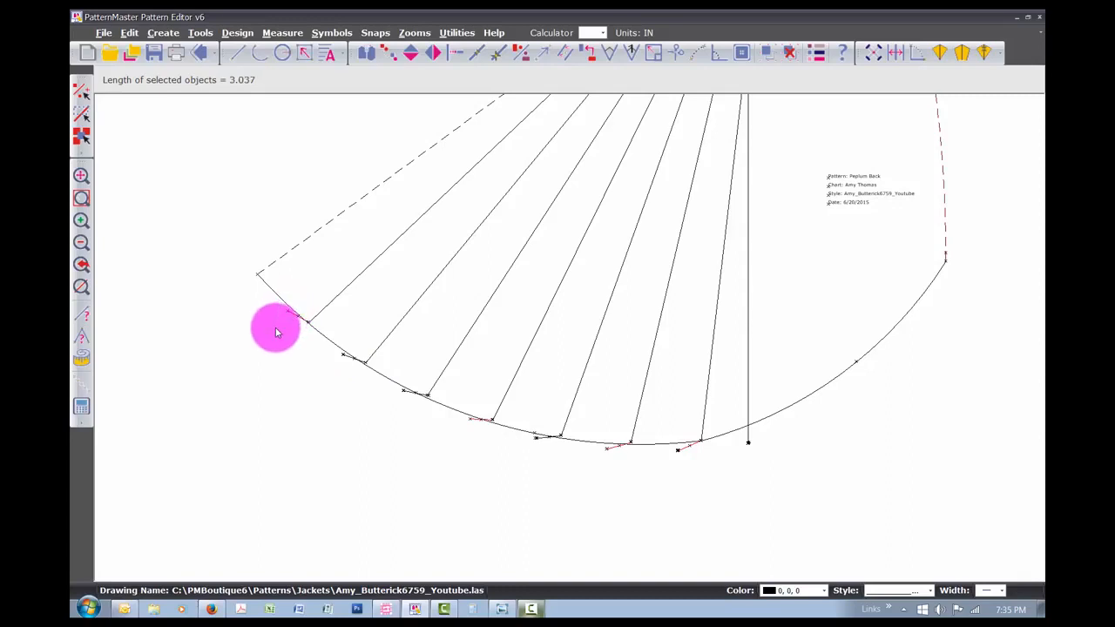
- Delete the leftover small arc pieces scattered along the hem curve
key(Delete)
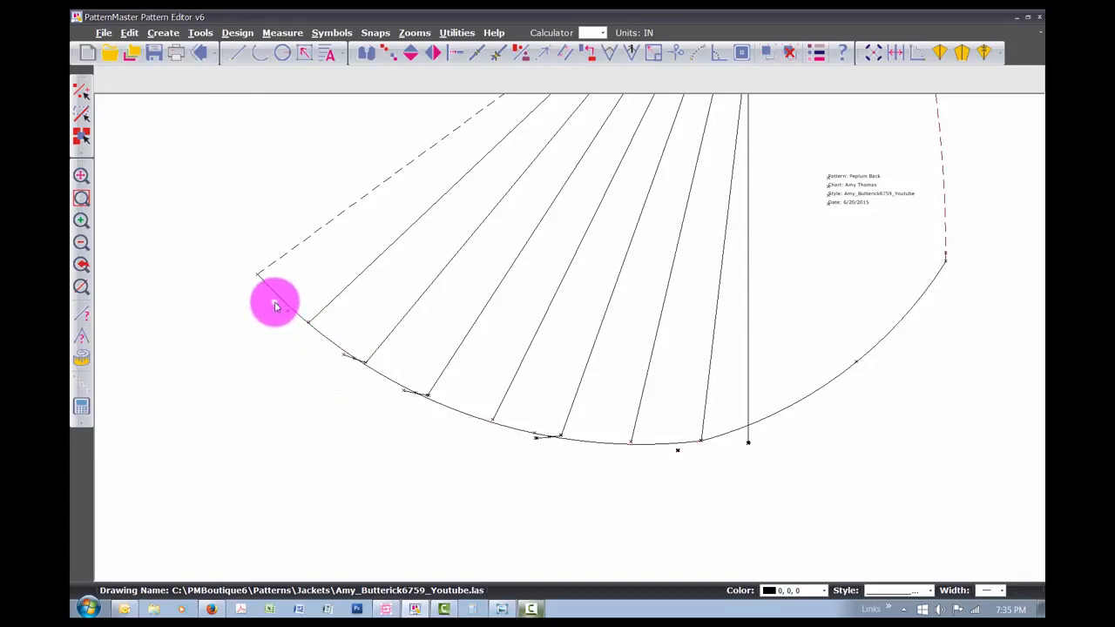
drag(274, 303, 703, 498)
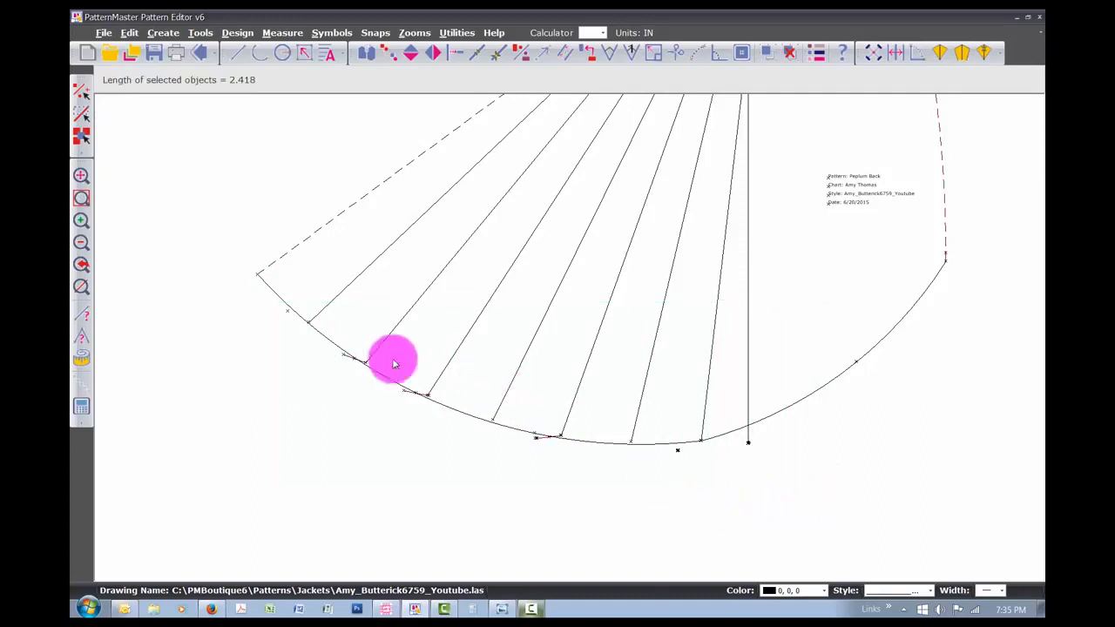
click(378, 509)
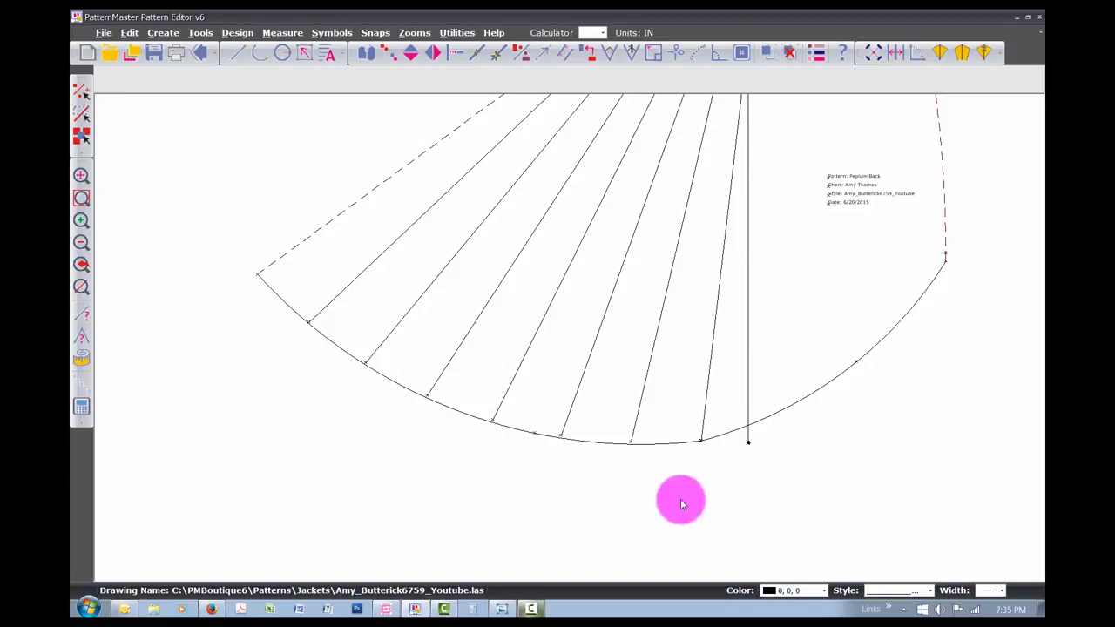
- Trim the vertical slash line with Intersect so it ends exactly on the hem curve
key(i)
key(n)
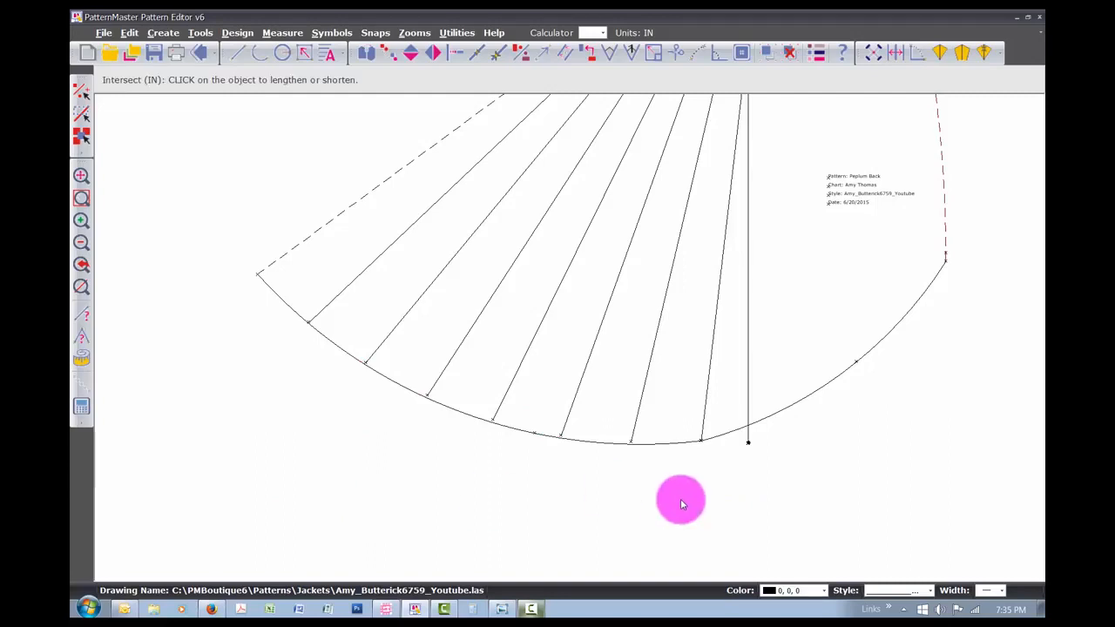
click(746, 394)
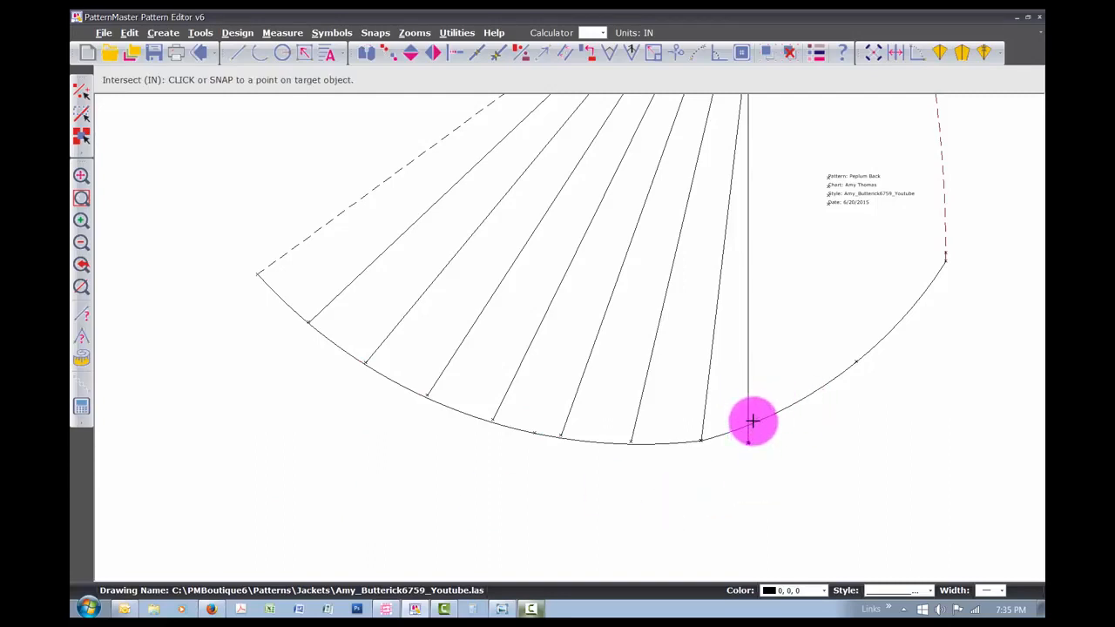
click(752, 422)
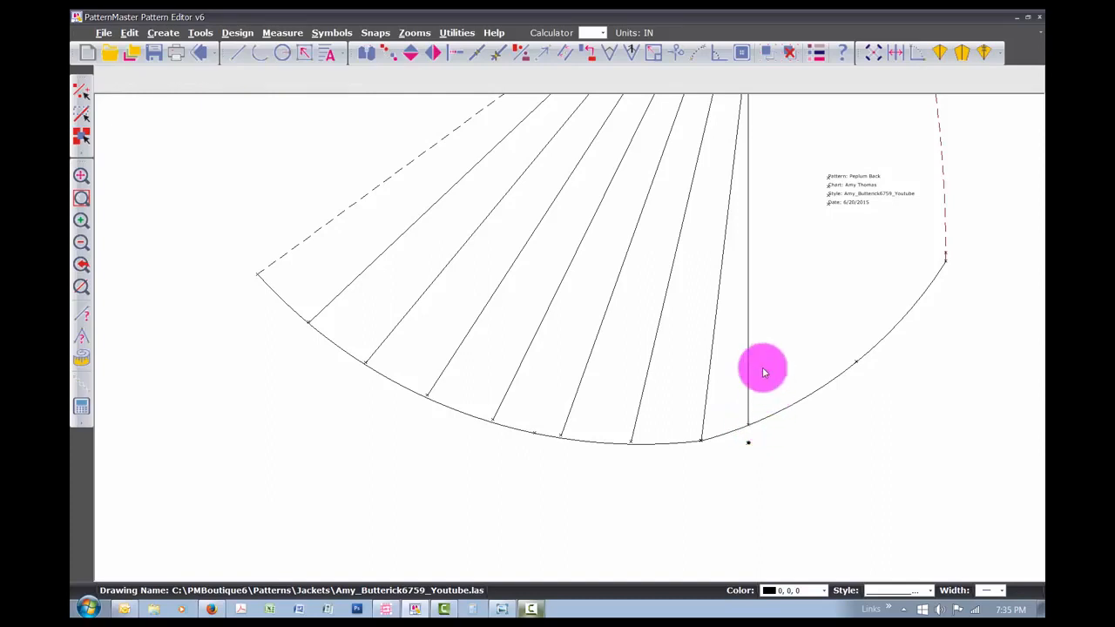
click(751, 448)
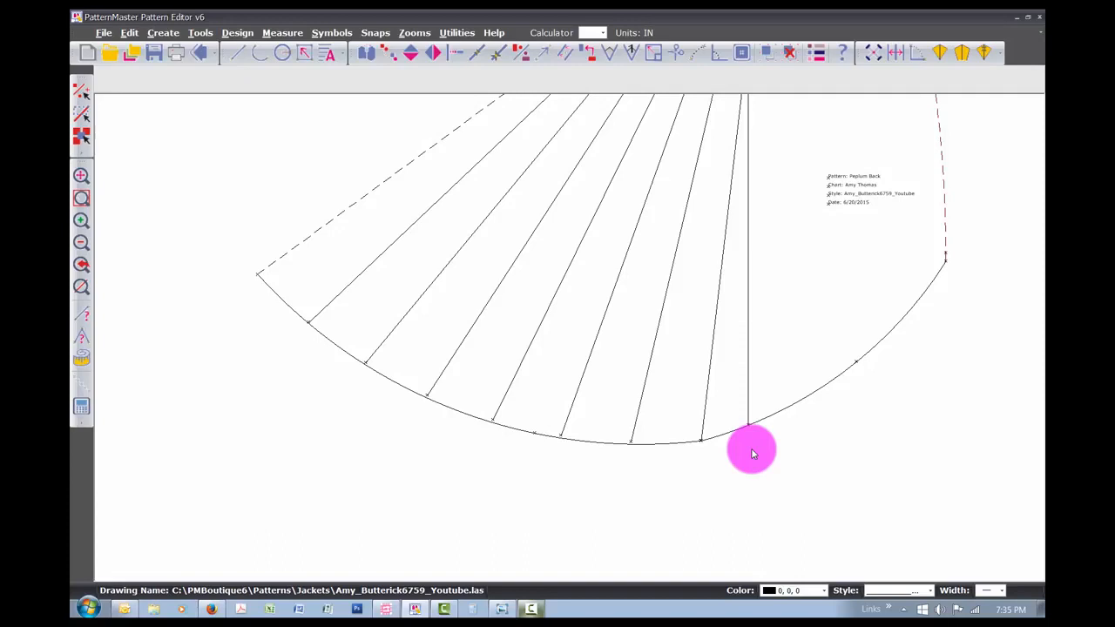
scroll(751, 450, up, 1)
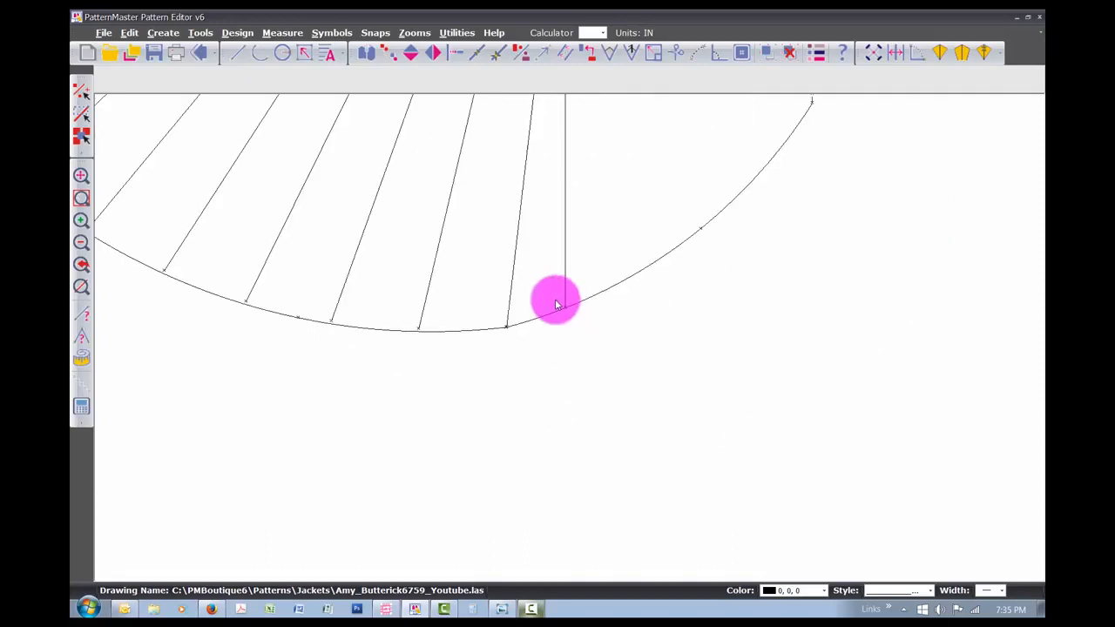
- Intersect the two slash lines left of the vertical one with the hem curve so they end on it
key(i)
key(n)
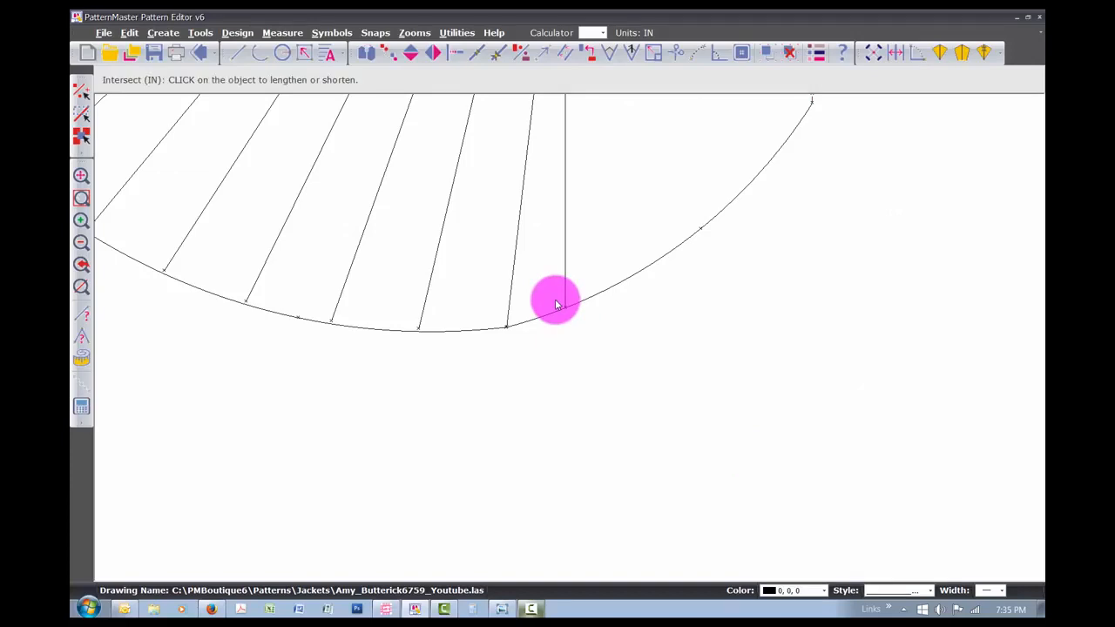
click(512, 313)
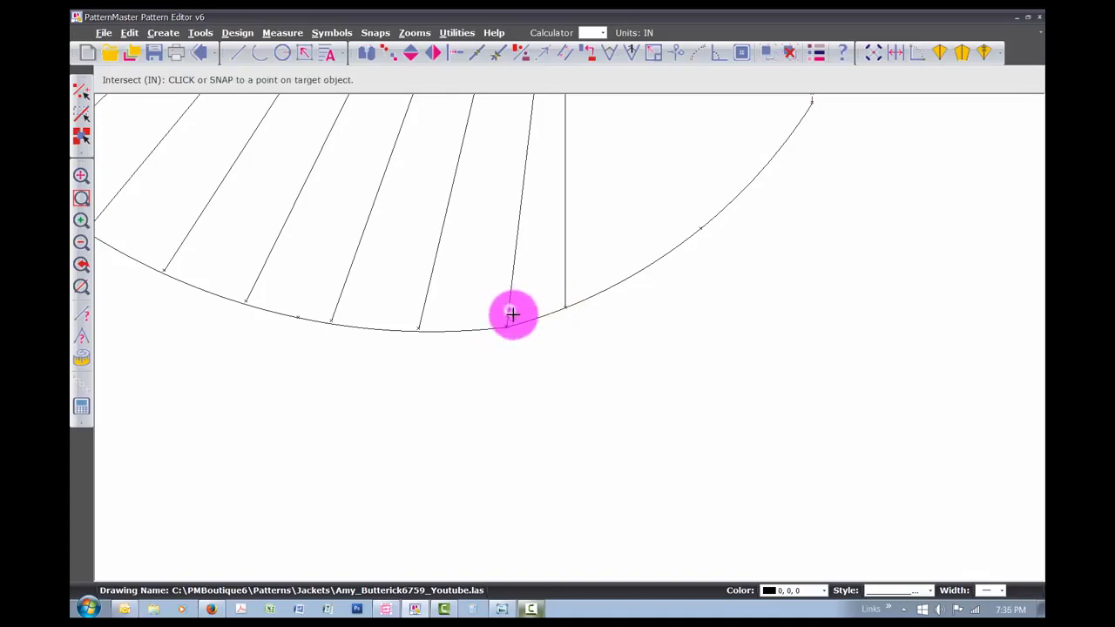
click(516, 325)
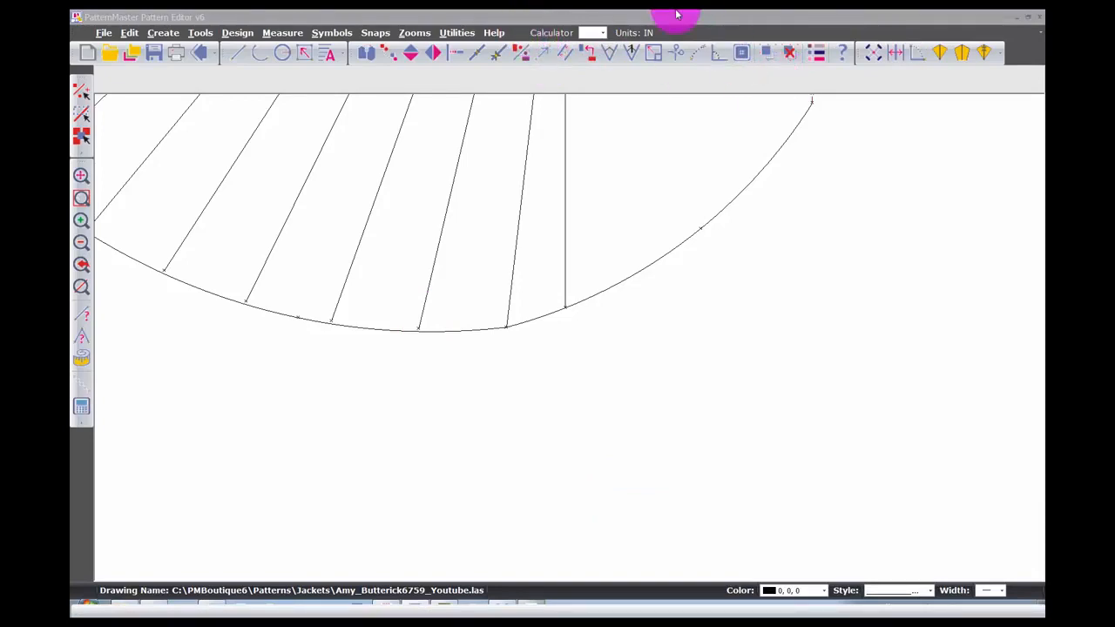
click(428, 293)
key(i)
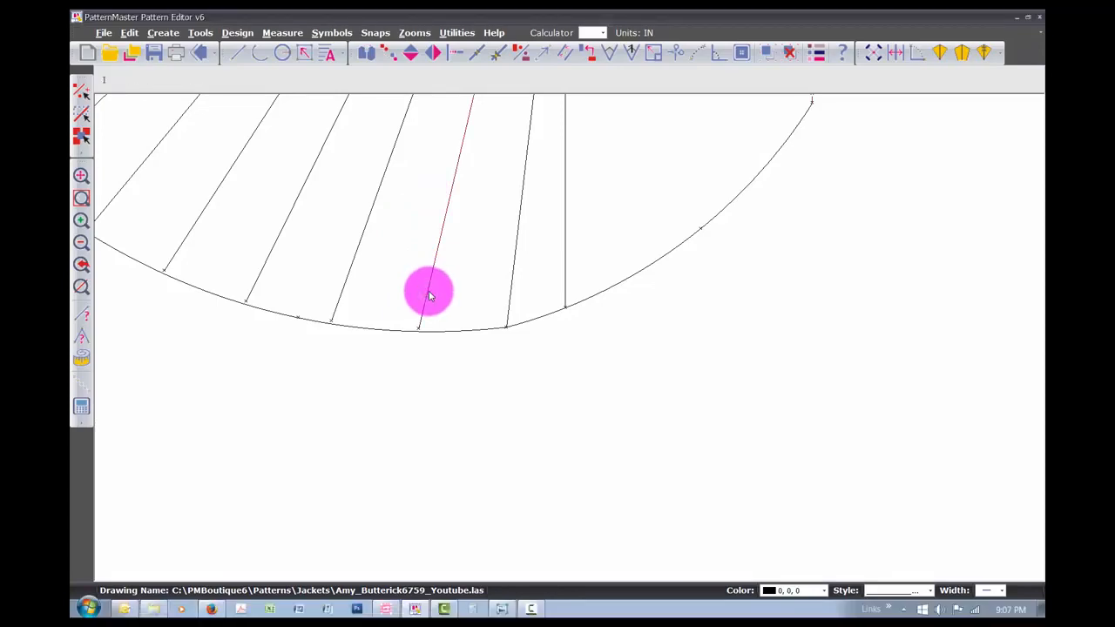
key(n)
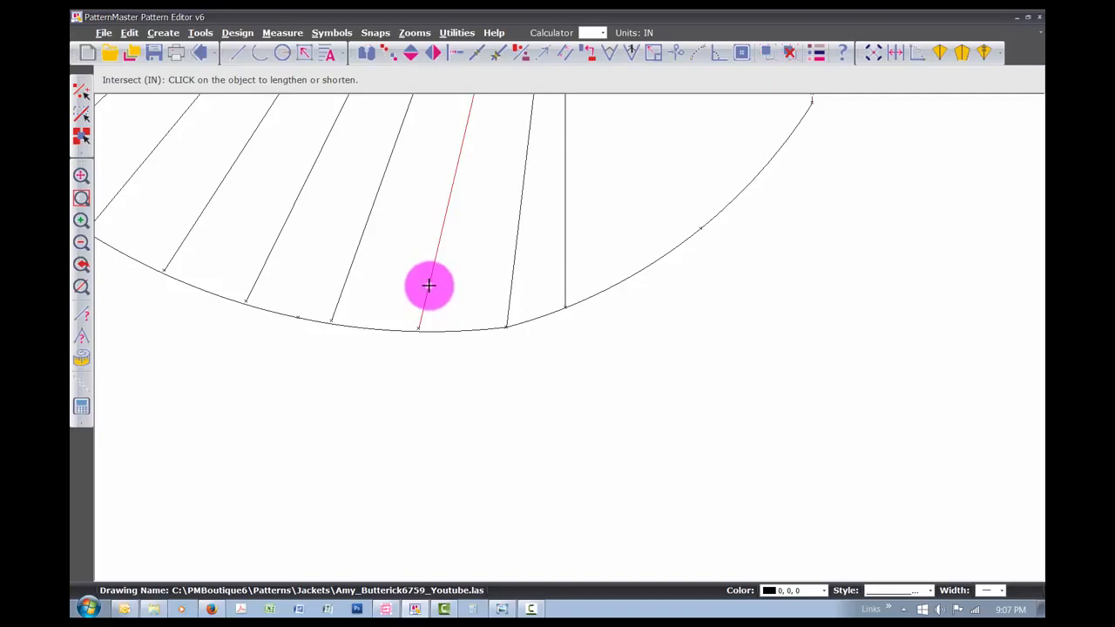
click(428, 294)
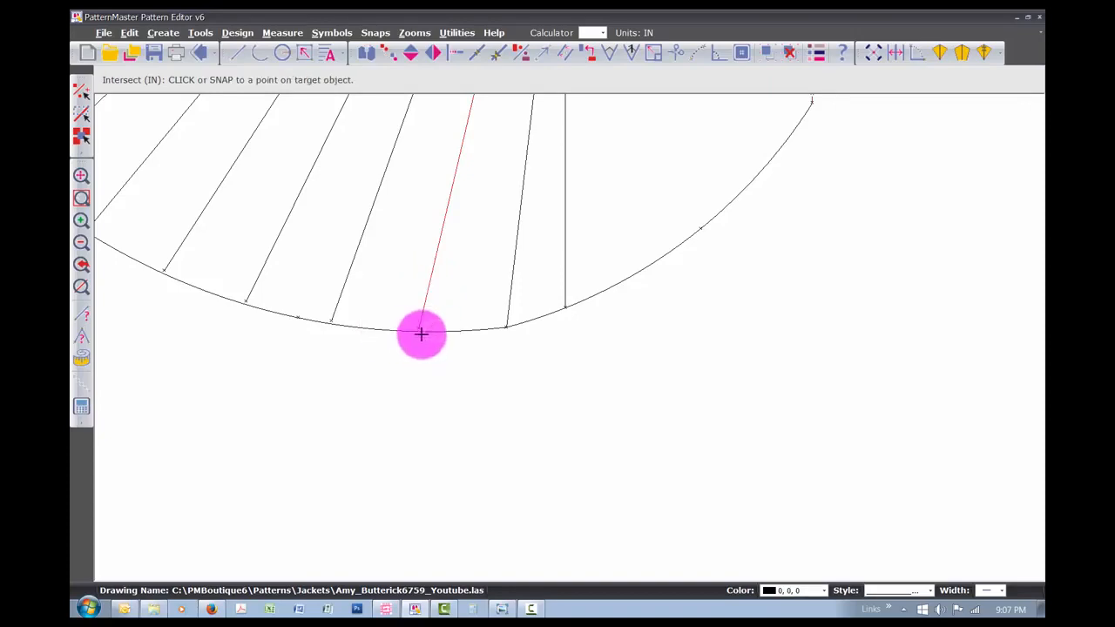
click(421, 331)
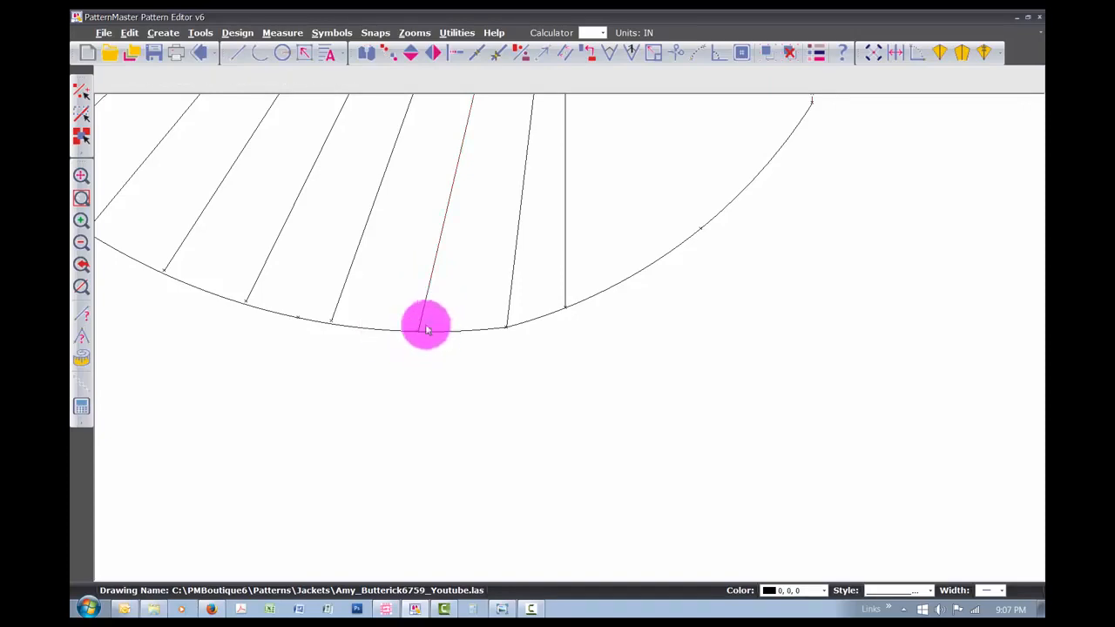
- Intersect the remaining slash lines on the left with the hem curve so each ends on it
click(341, 297)
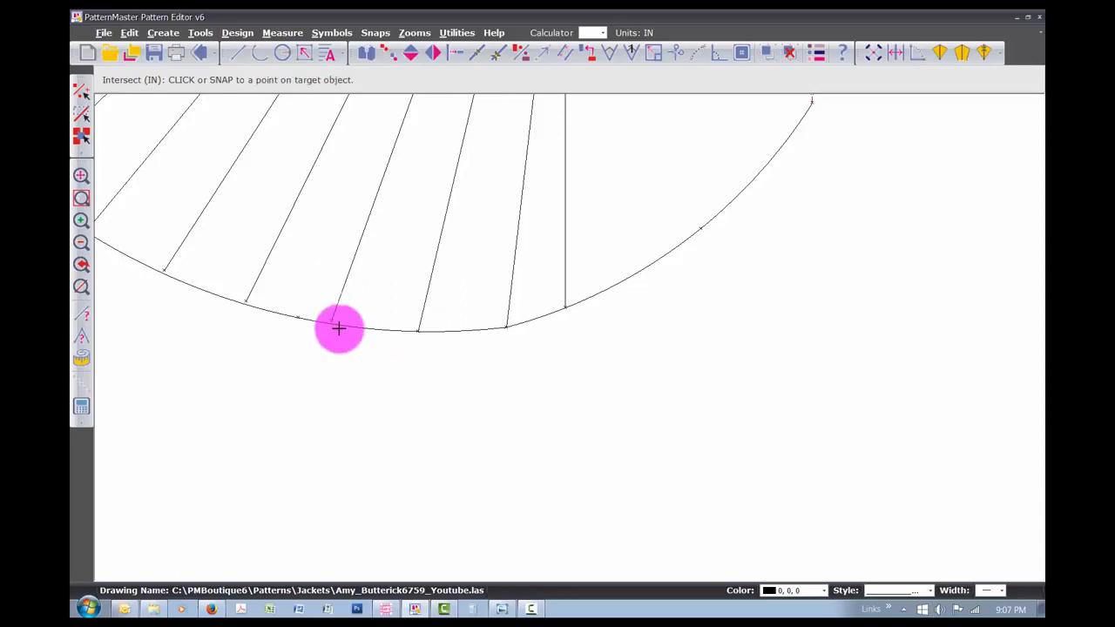
click(340, 325)
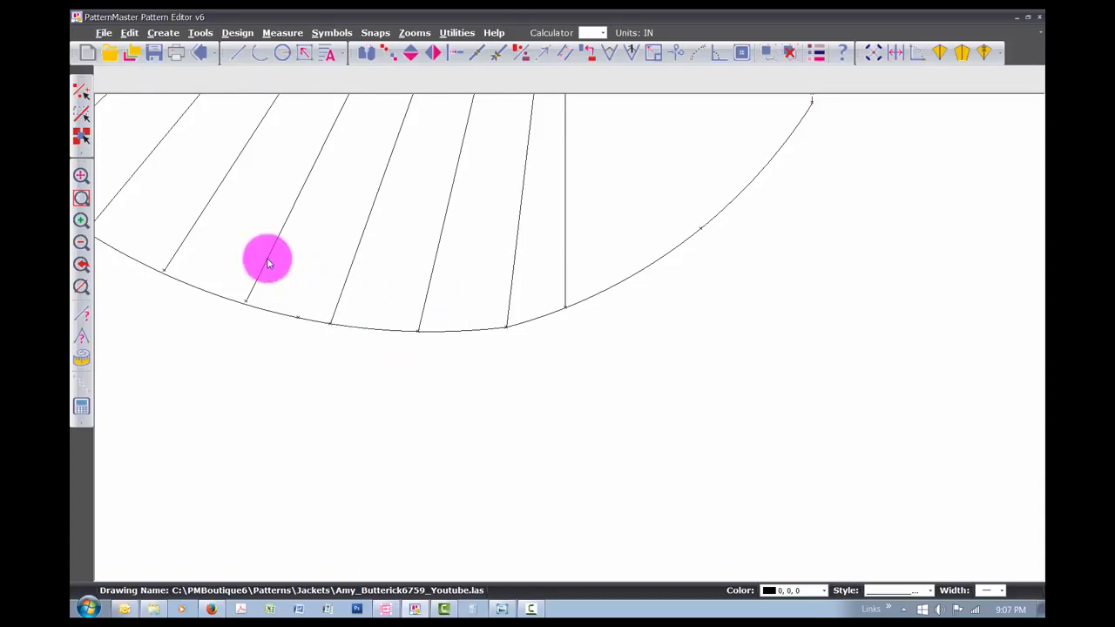
right_click(264, 260)
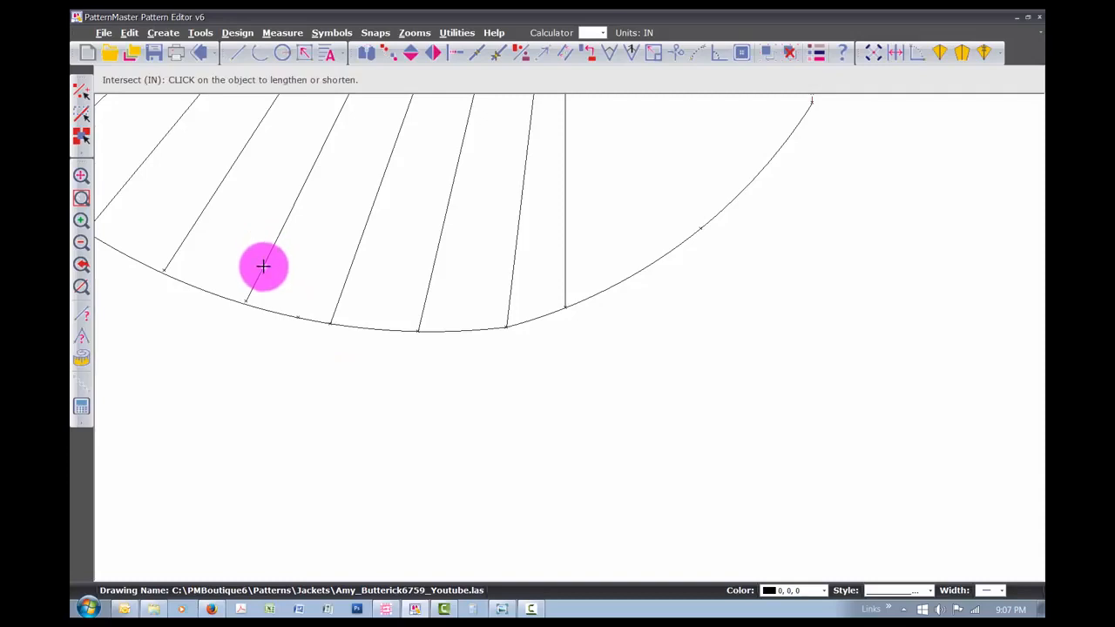
click(263, 267)
click(254, 307)
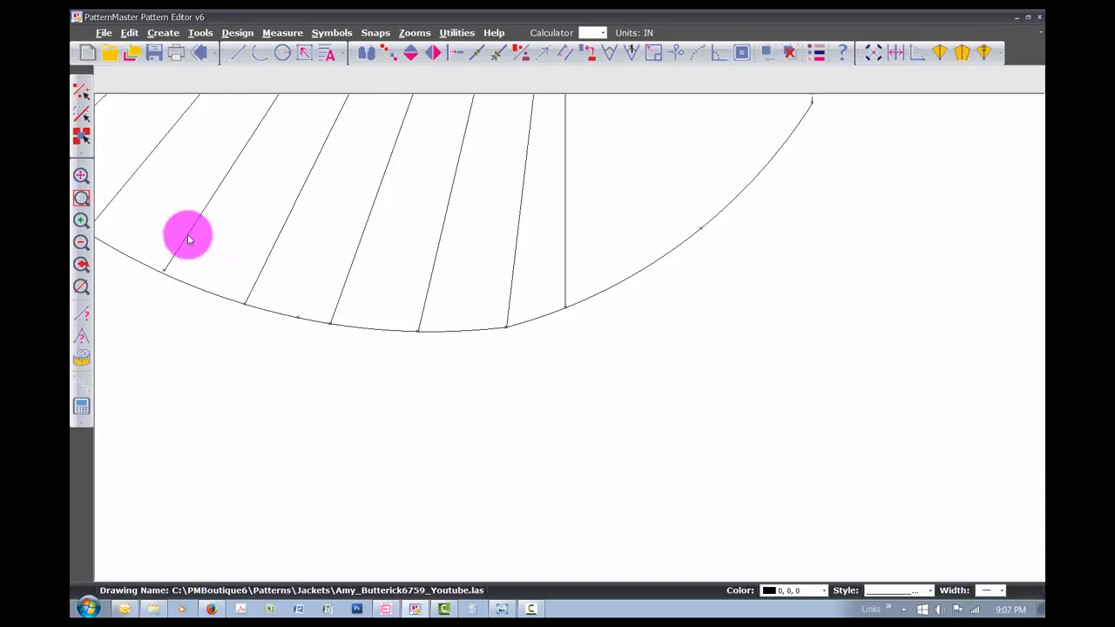
right_click(188, 240)
click(187, 233)
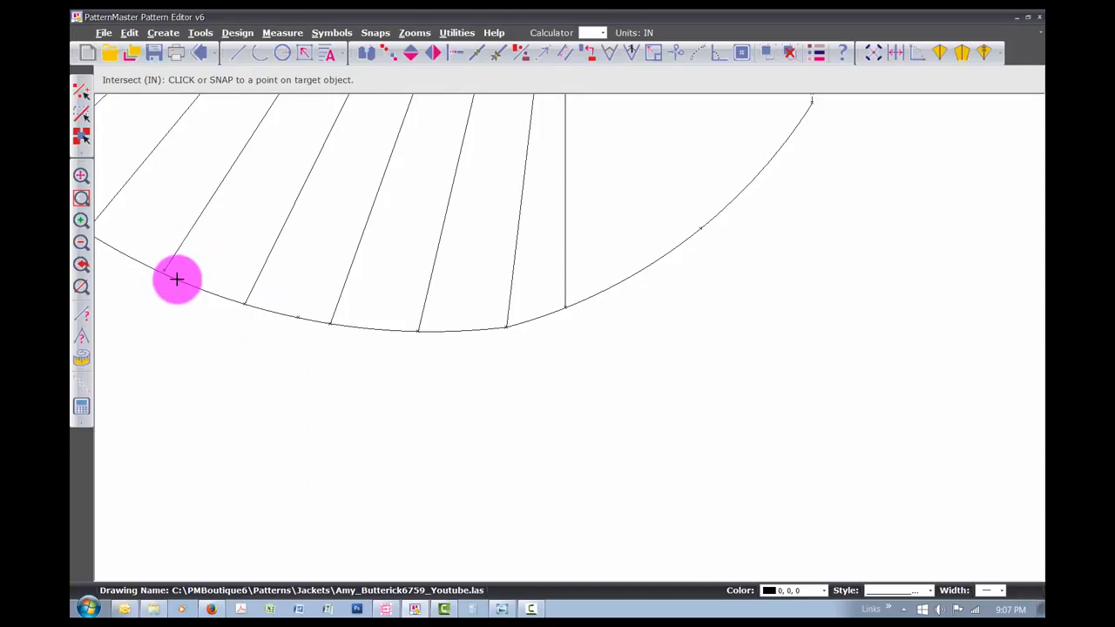
click(176, 279)
- Break the hem curve with Scissors at the junctions of the two leftmost slash lines
text(br)
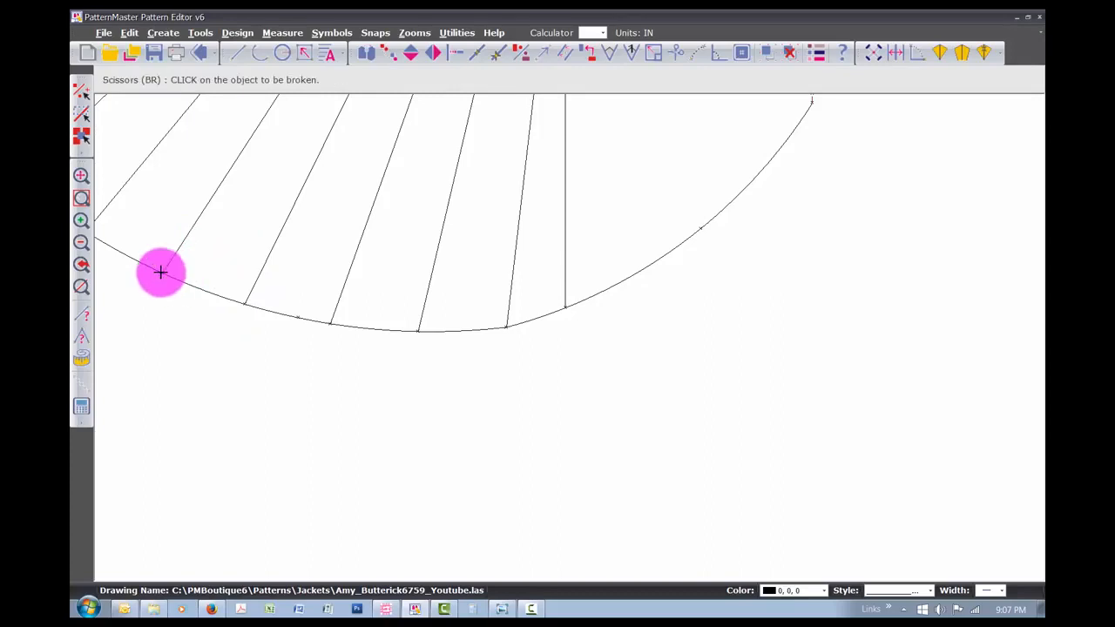
click(150, 265)
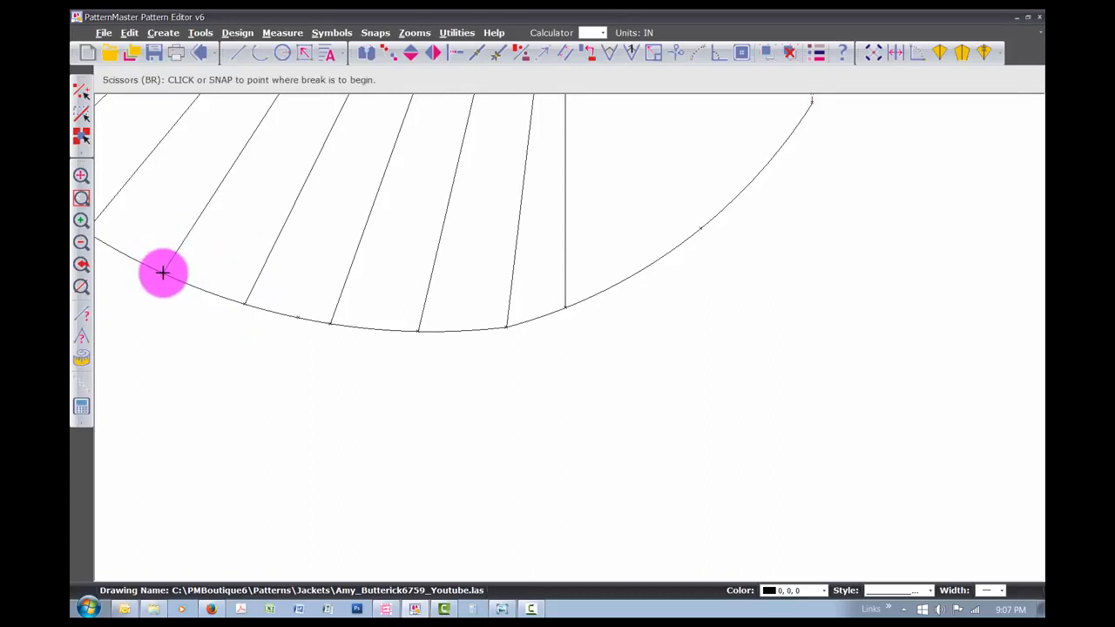
click(163, 272)
text(br)
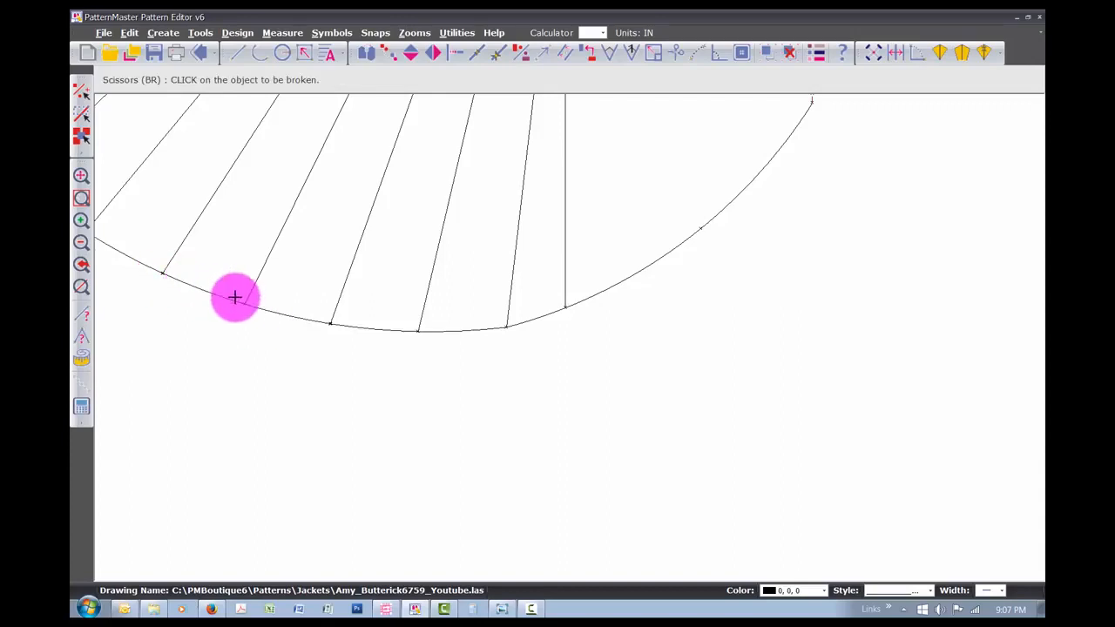
click(232, 302)
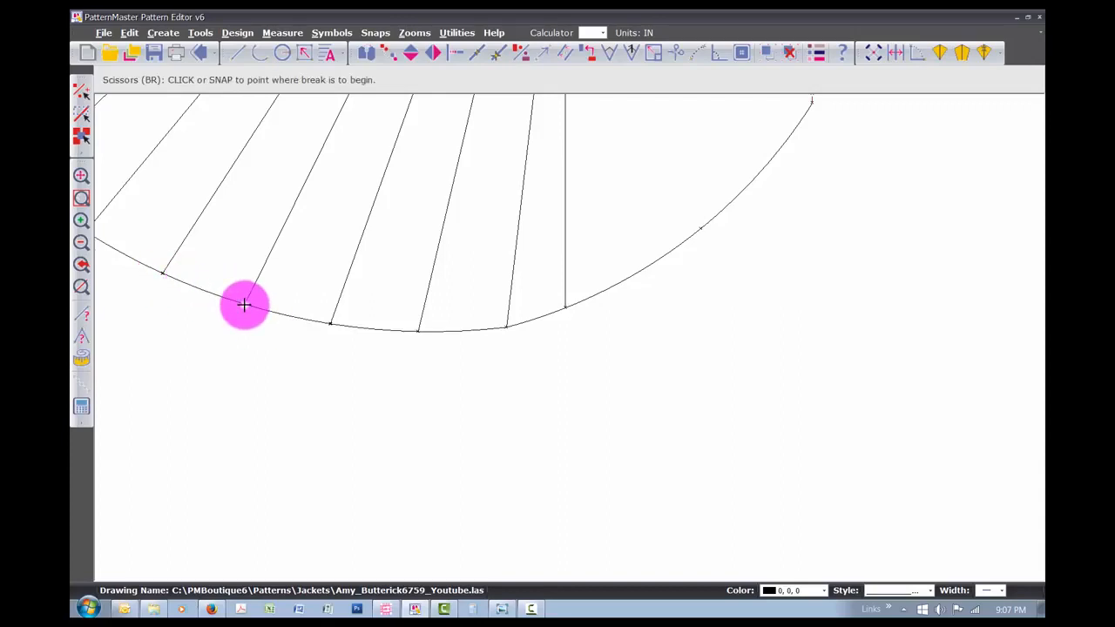
click(243, 304)
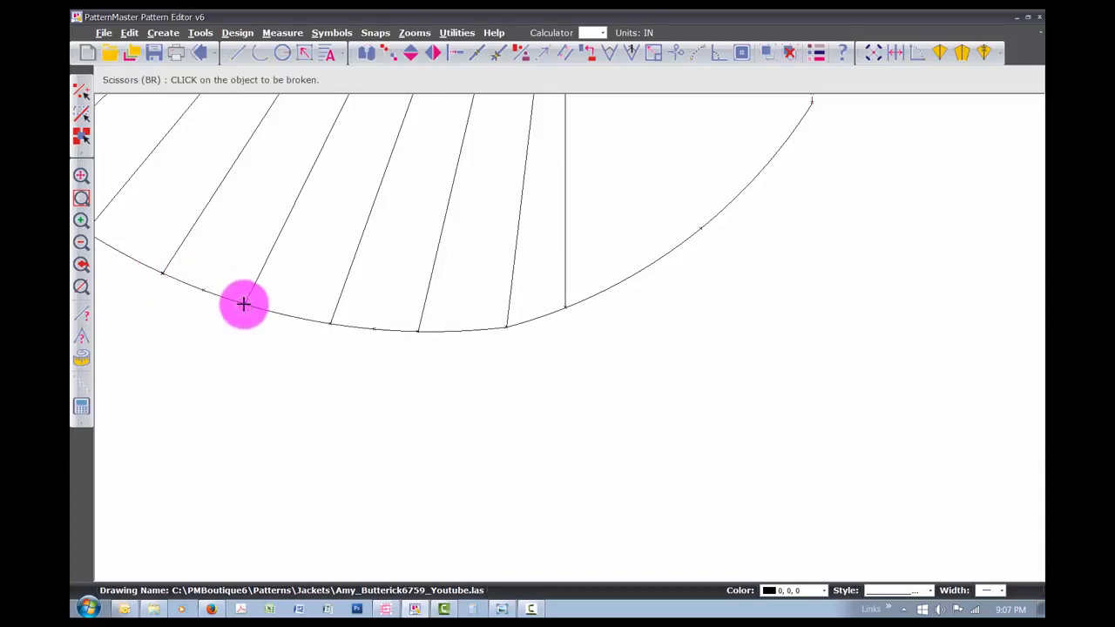
- Break the hem curve at the junctions of the next two slash lines toward the centre
click(289, 318)
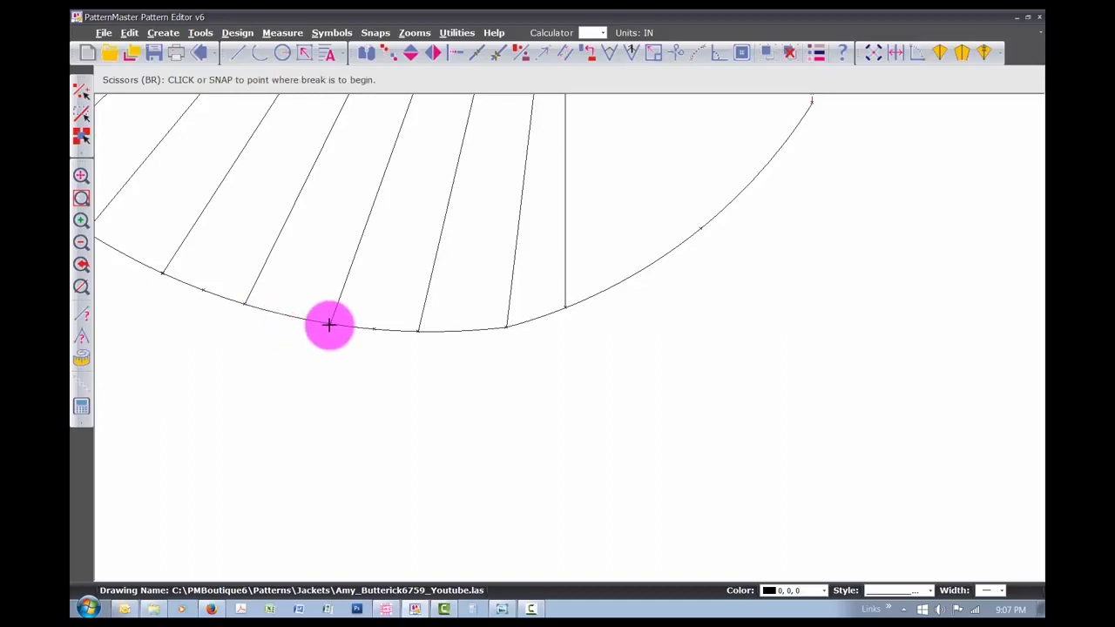
click(329, 324)
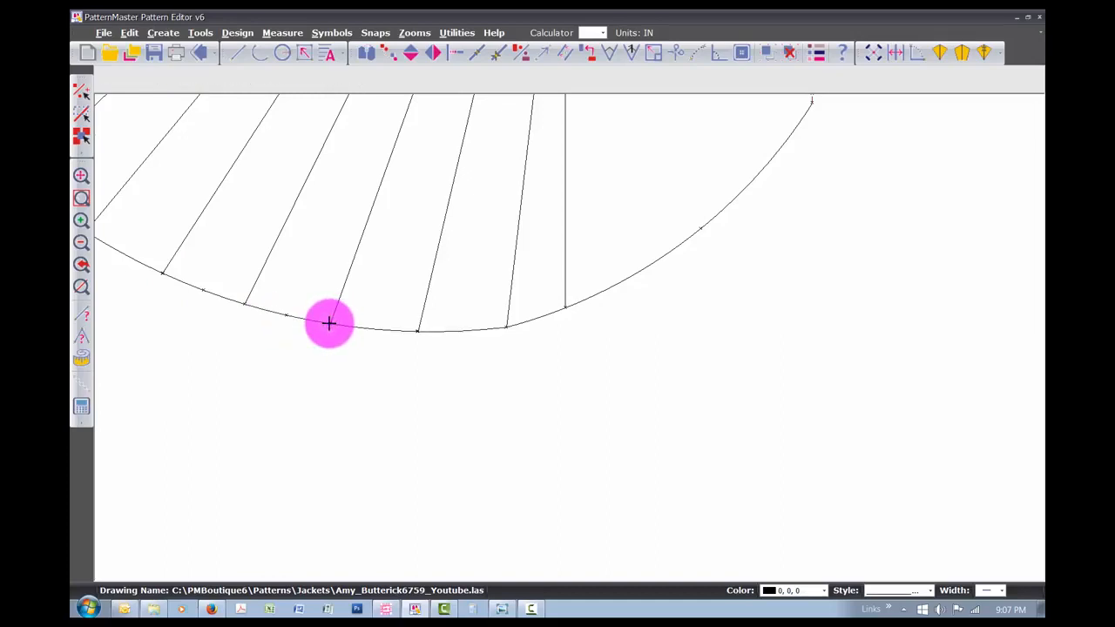
click(368, 327)
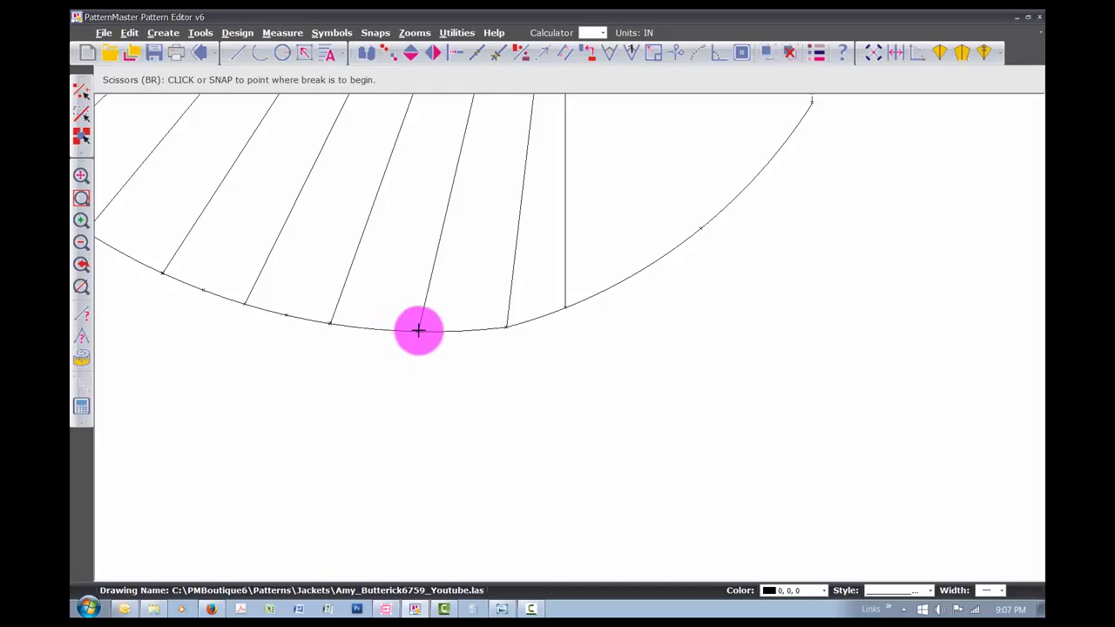
click(418, 329)
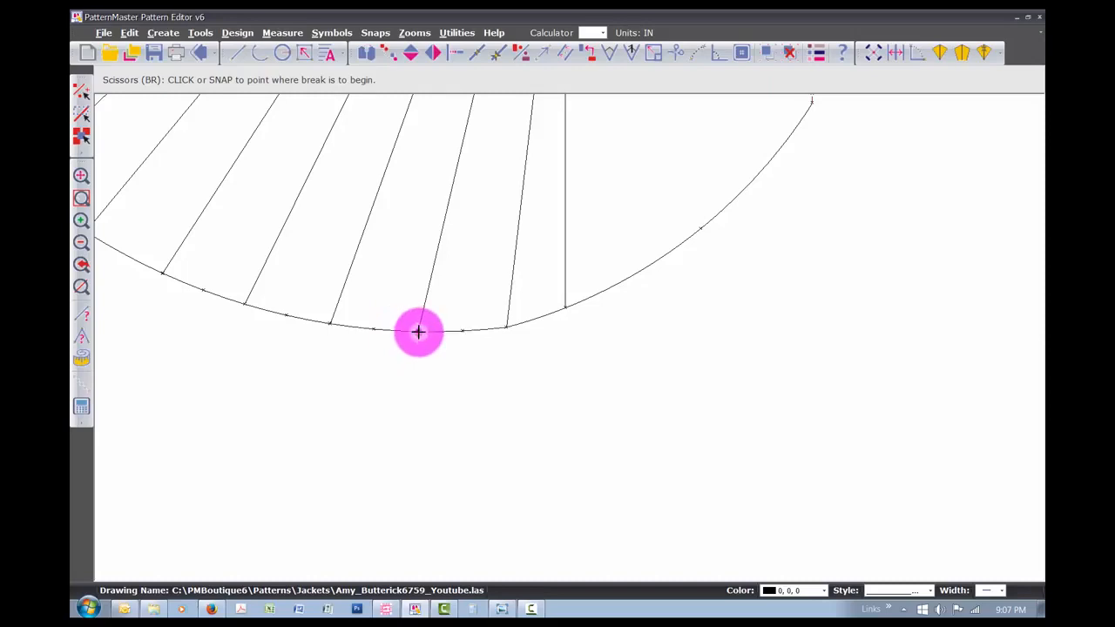
- Try to break the hem curve at the next slash line junction, and undo the attempt
click(485, 330)
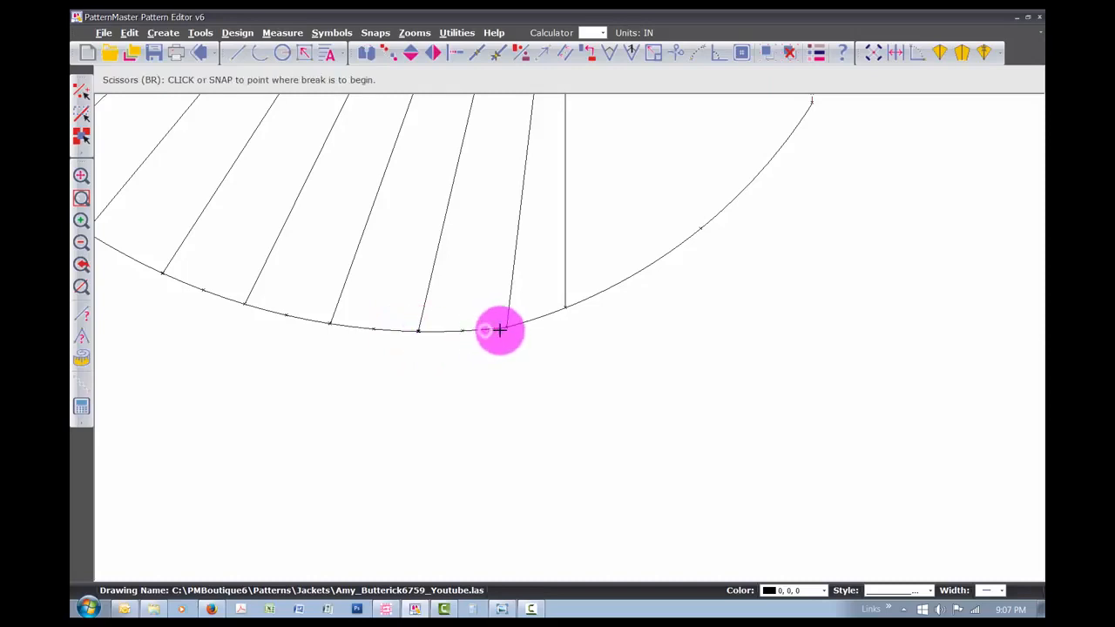
click(508, 324)
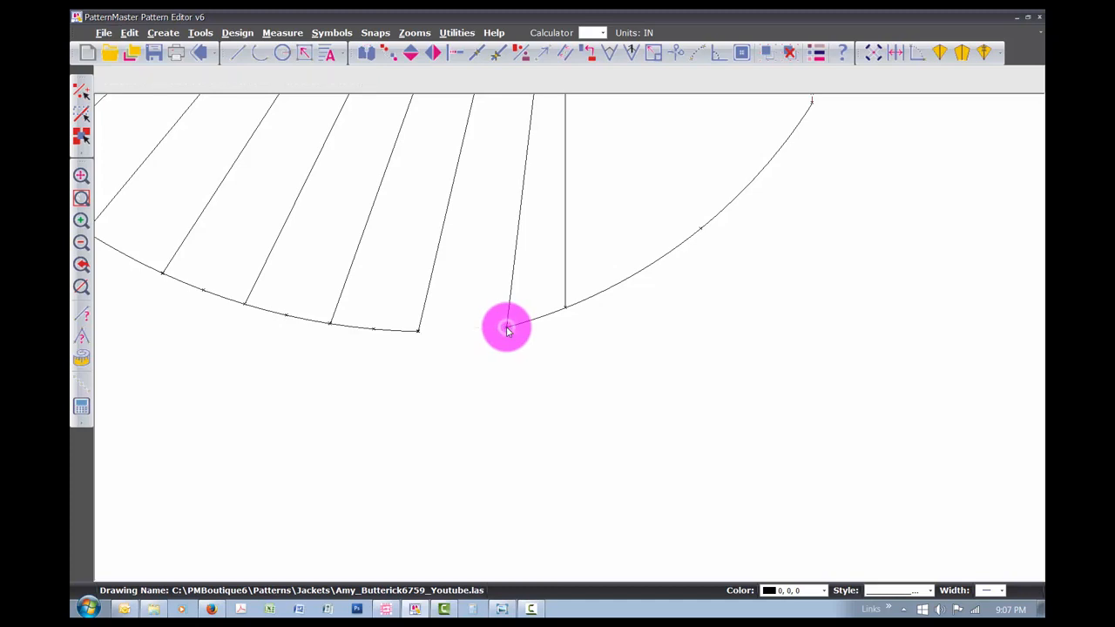
click(507, 327)
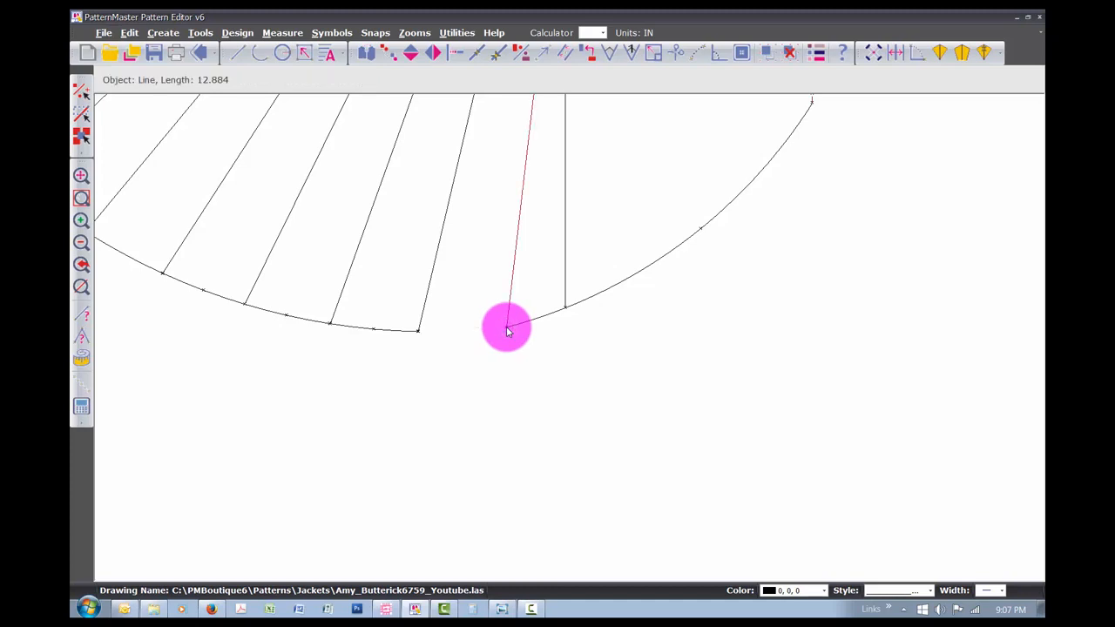
key(ctrl+z)
- Break the hem curve with Scissors at the junctions of the last two slash lines near the centre, including the vertical line
key(b)
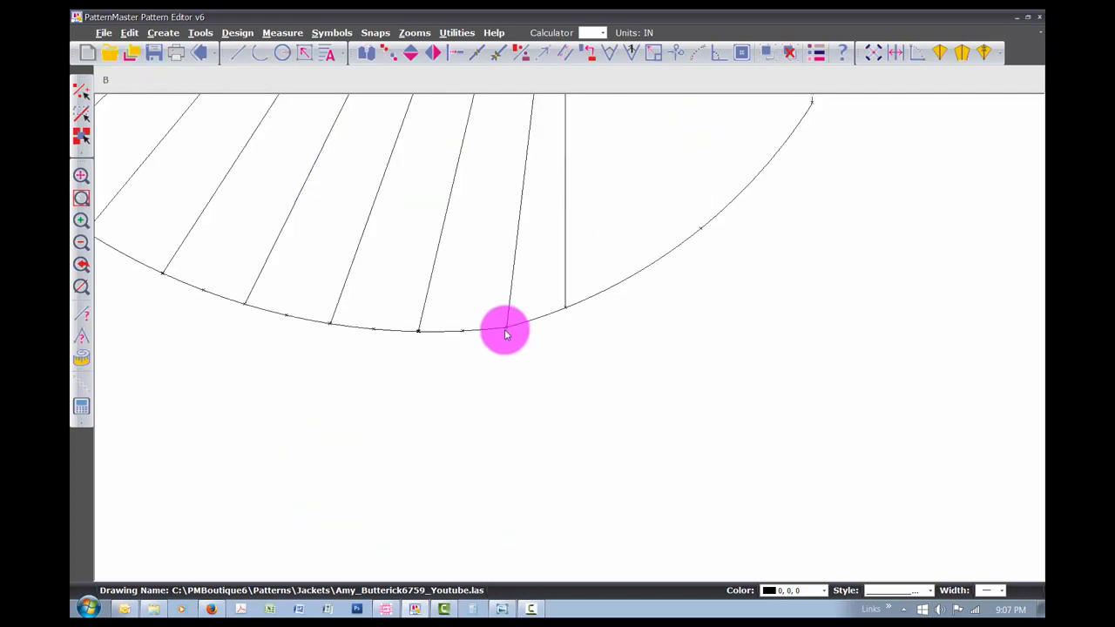
key(r)
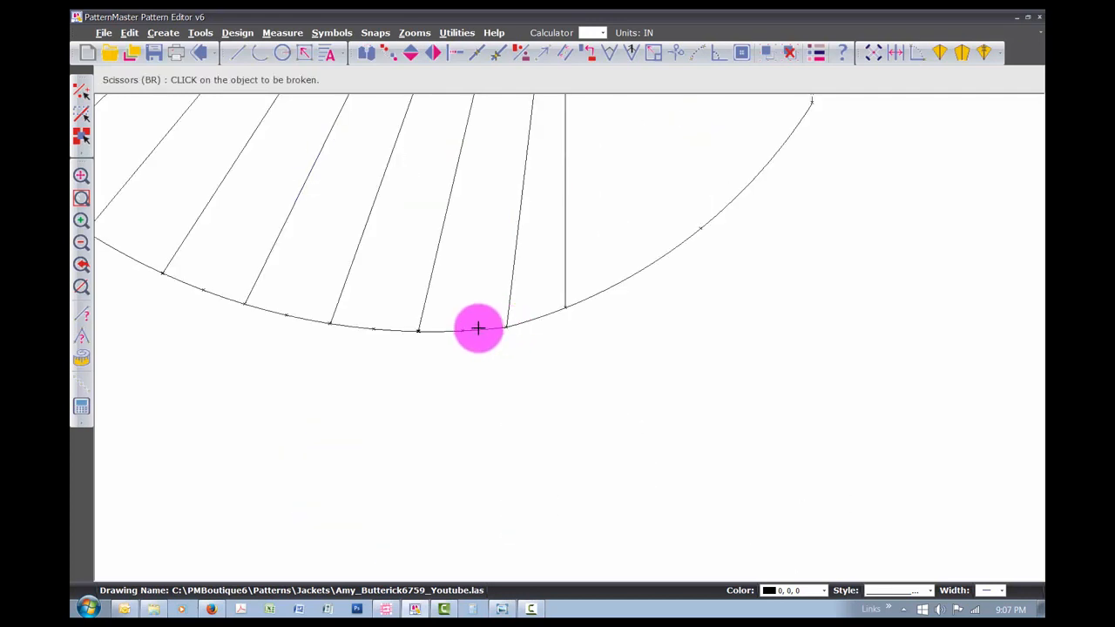
click(477, 328)
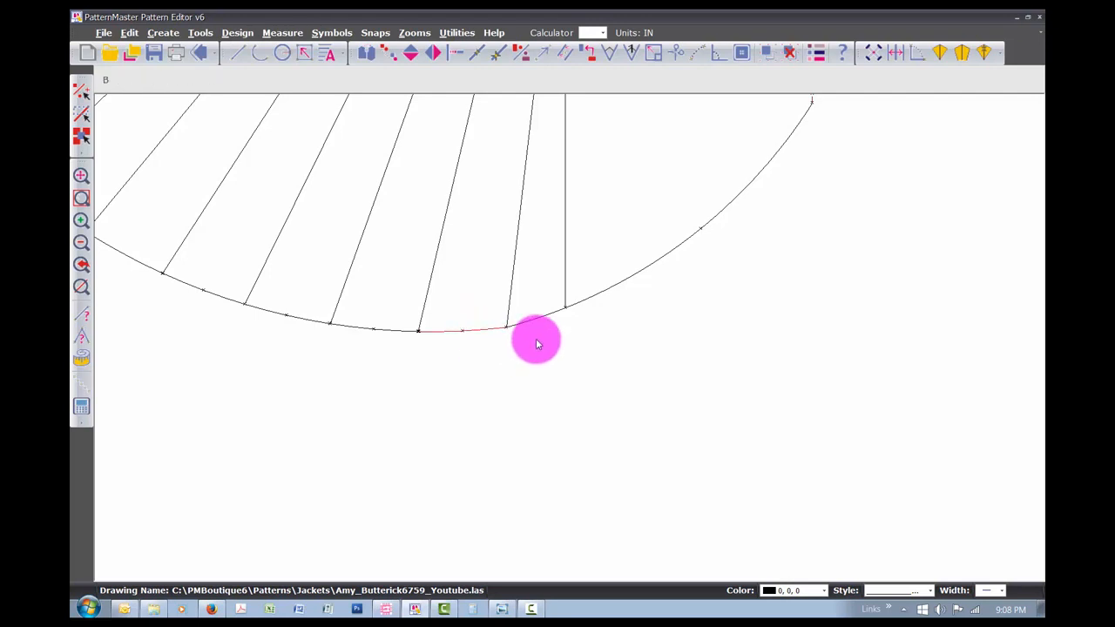
key(b)
key(r)
click(552, 315)
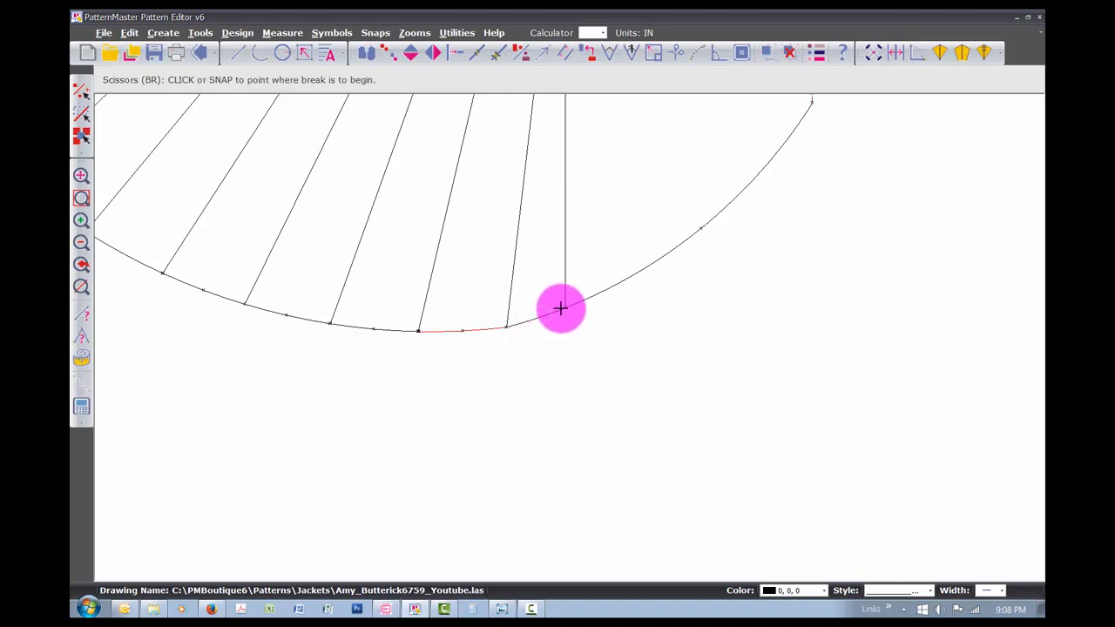
click(566, 309)
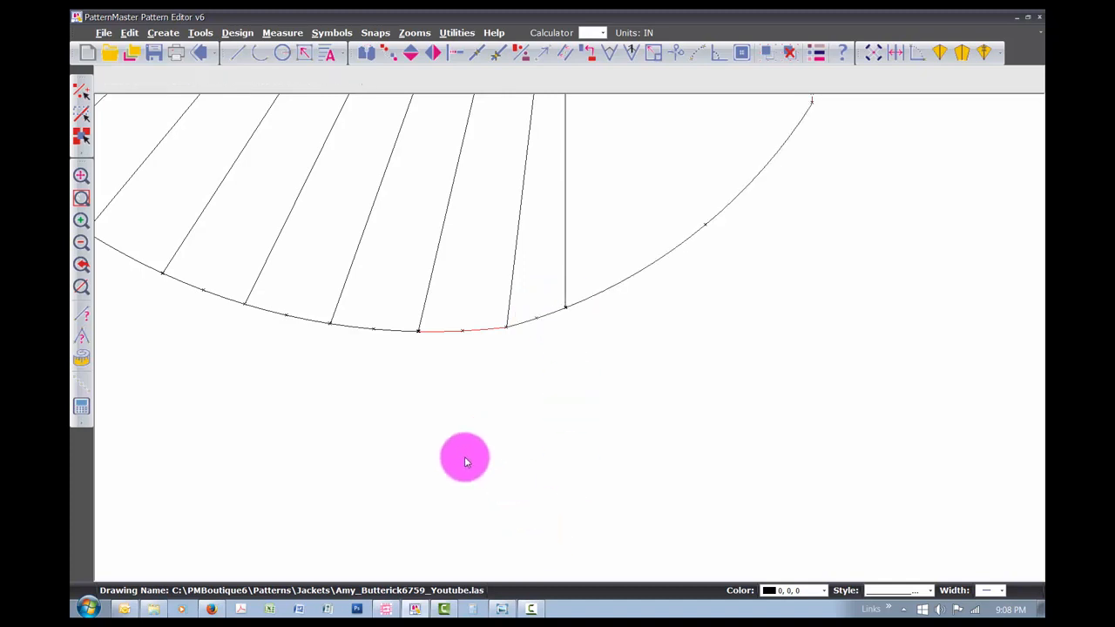
- Intersect the three leftmost slash lines with the peplum's upper curve so each ends on it
scroll(568, 336, down, 5)
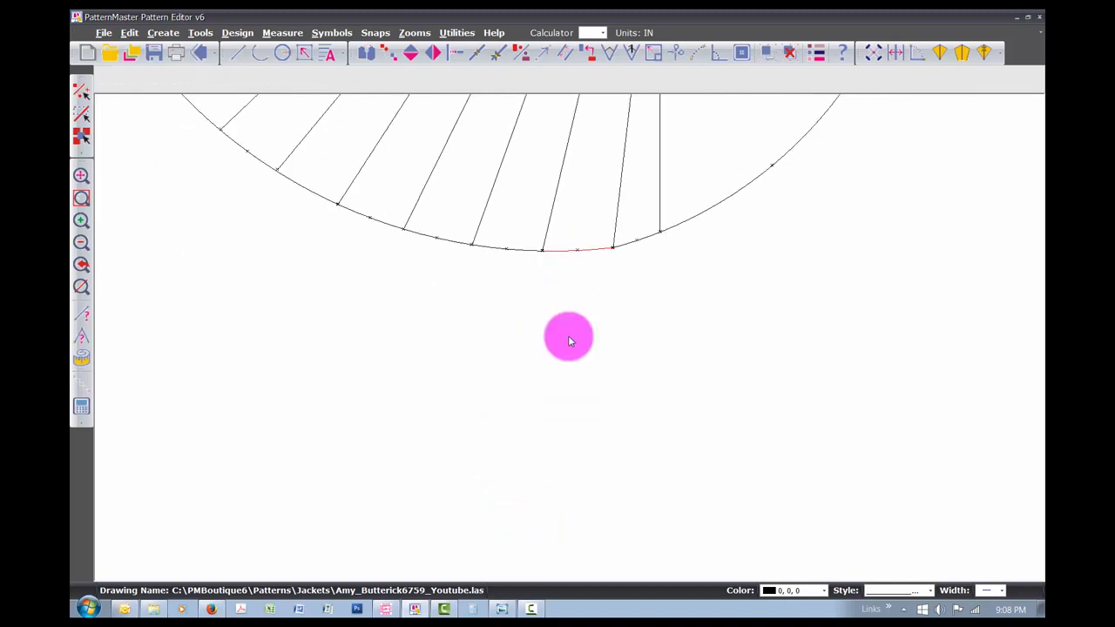
scroll(568, 341, down, 1)
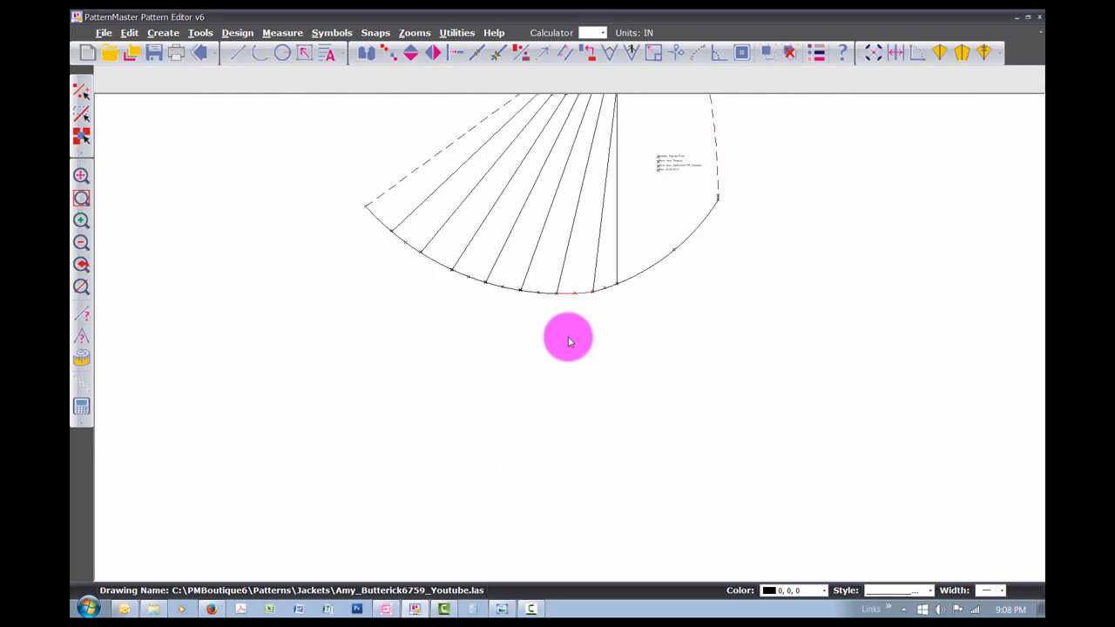
key(Up)
key(Up)
key(Up)
key(Up)
key(z)
key(w)
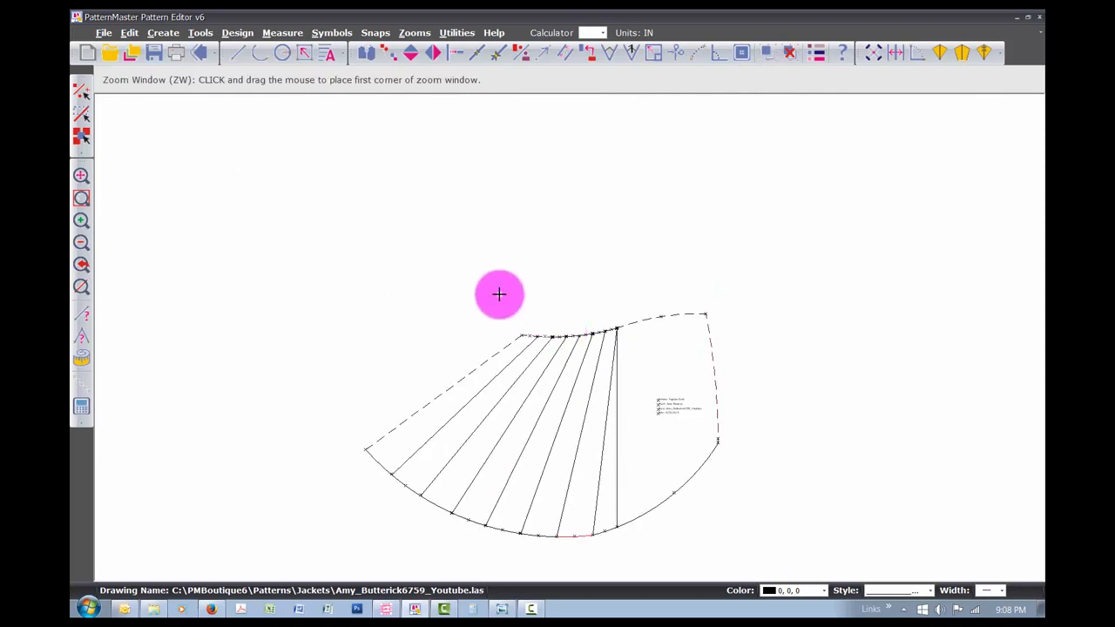
click(500, 294)
click(724, 341)
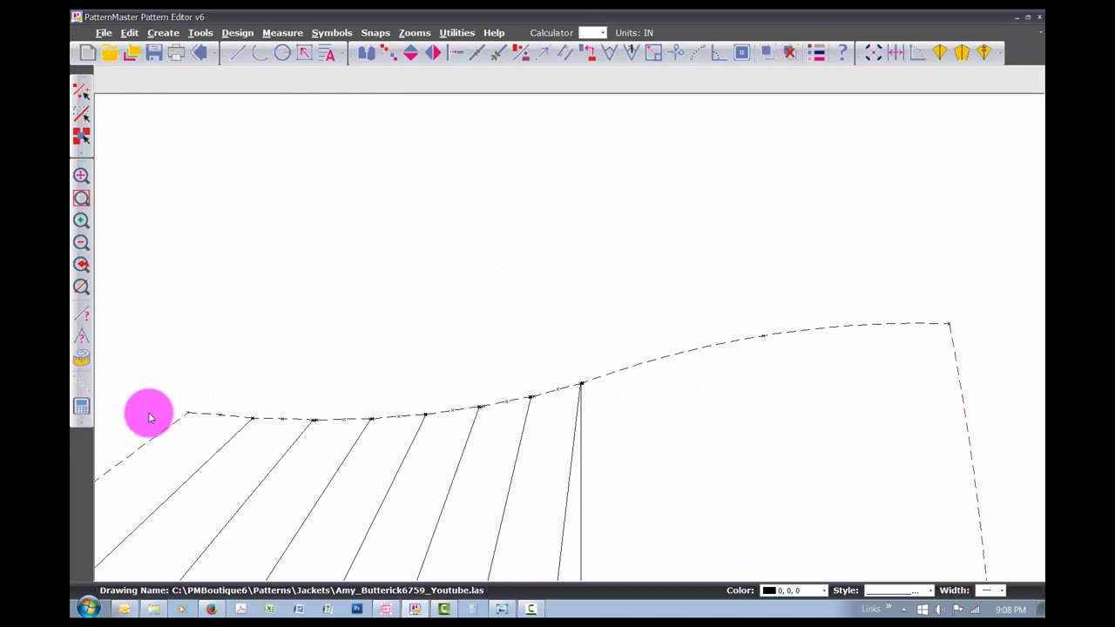
key(i)
key(n)
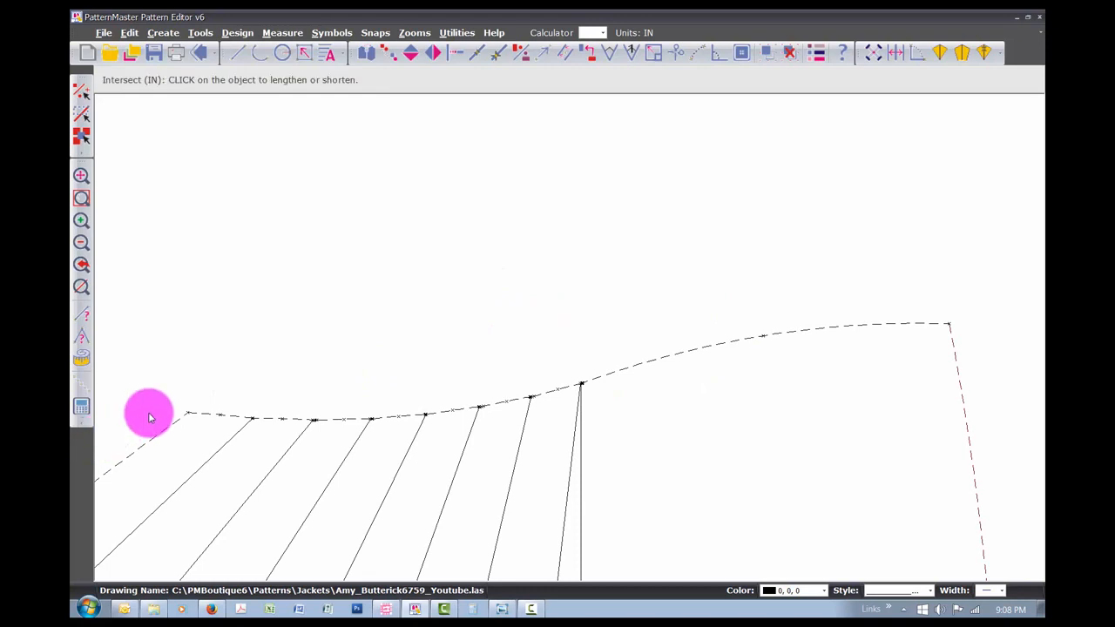
click(220, 446)
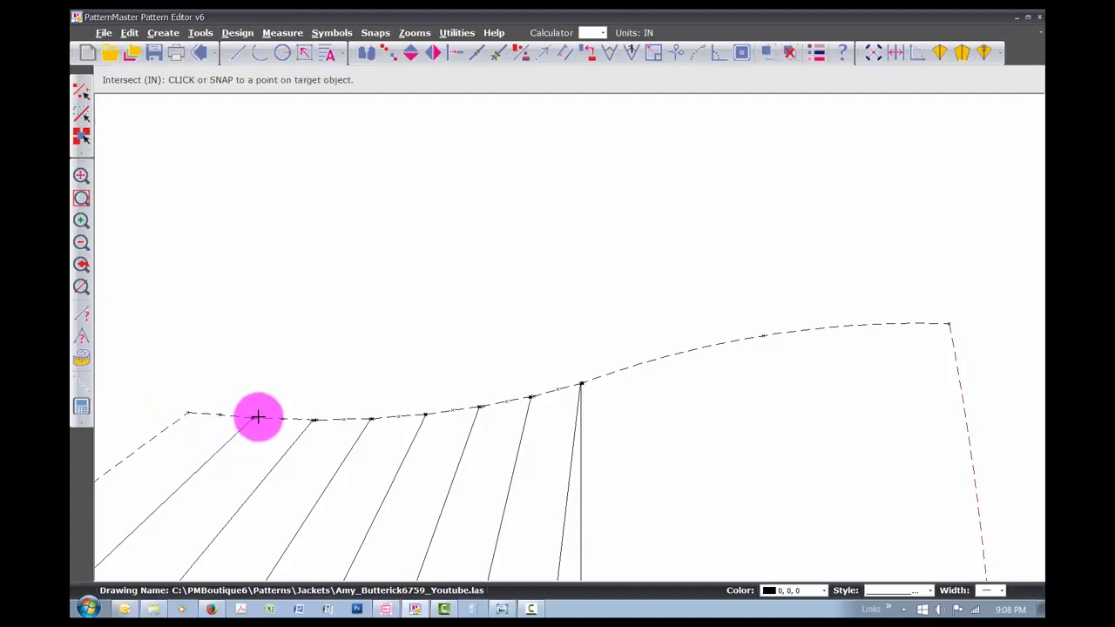
click(258, 419)
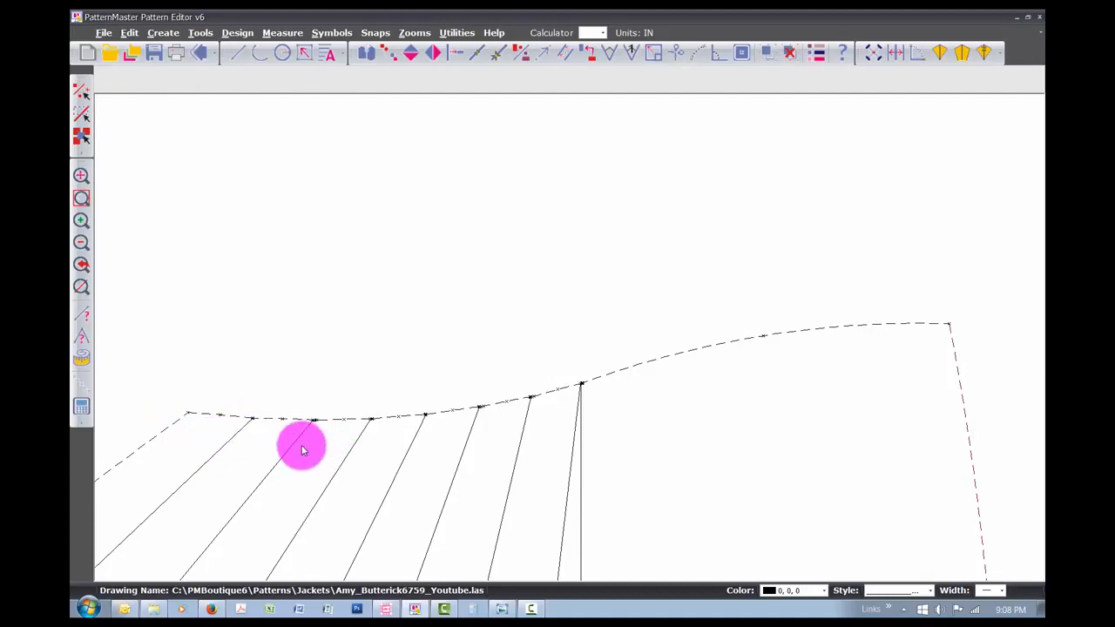
click(293, 442)
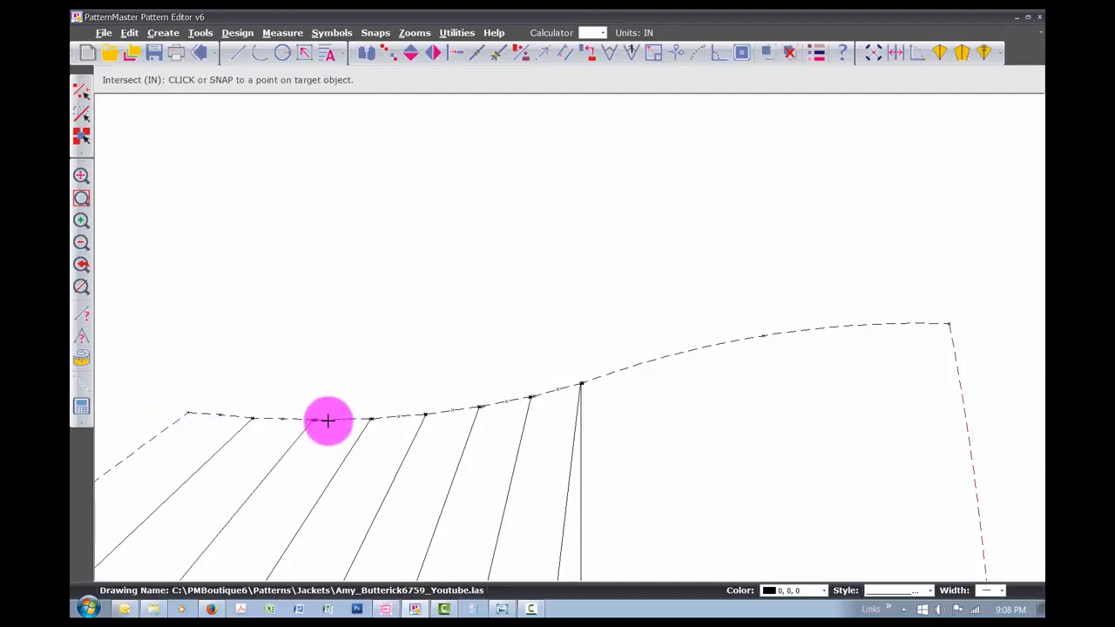
click(328, 420)
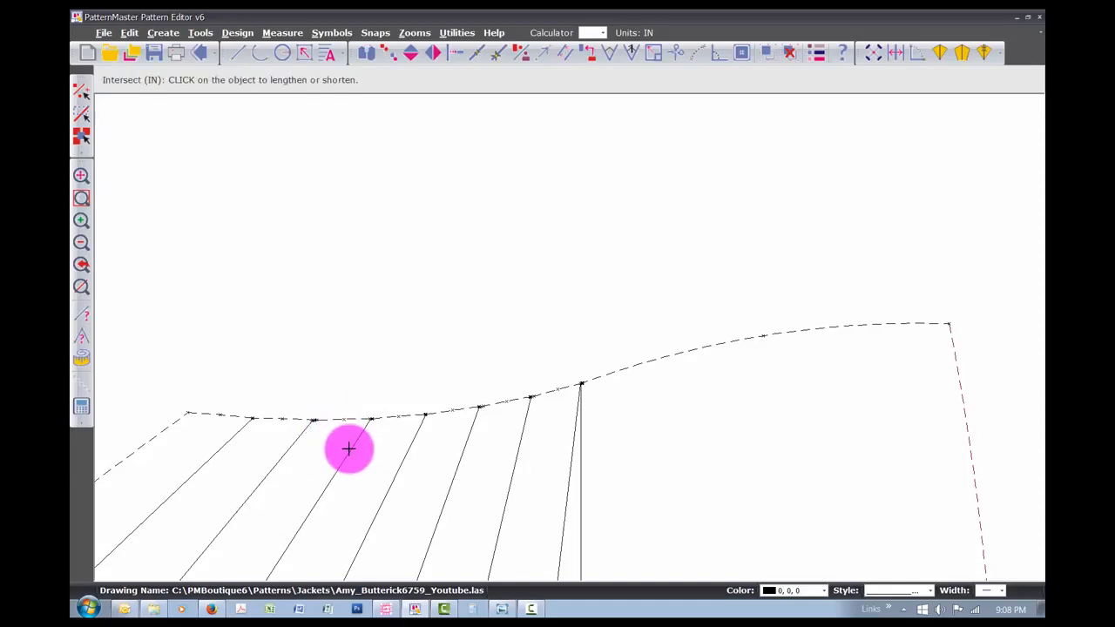
click(349, 450)
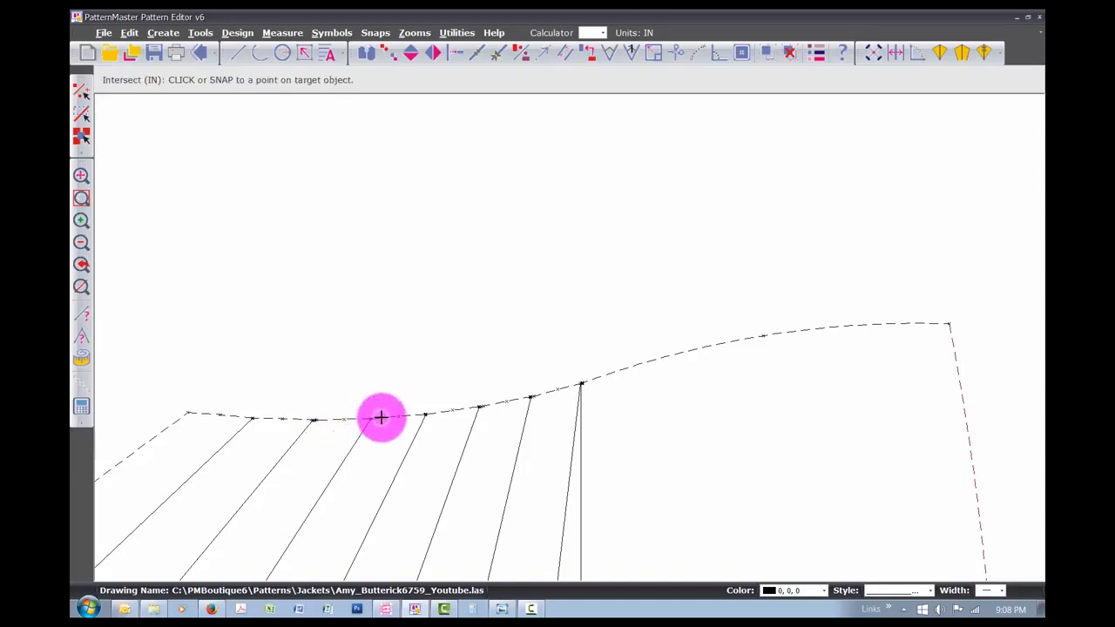
click(381, 418)
- Intersect the remaining slash lines, including the centre vertical line, with the upper curve
click(408, 448)
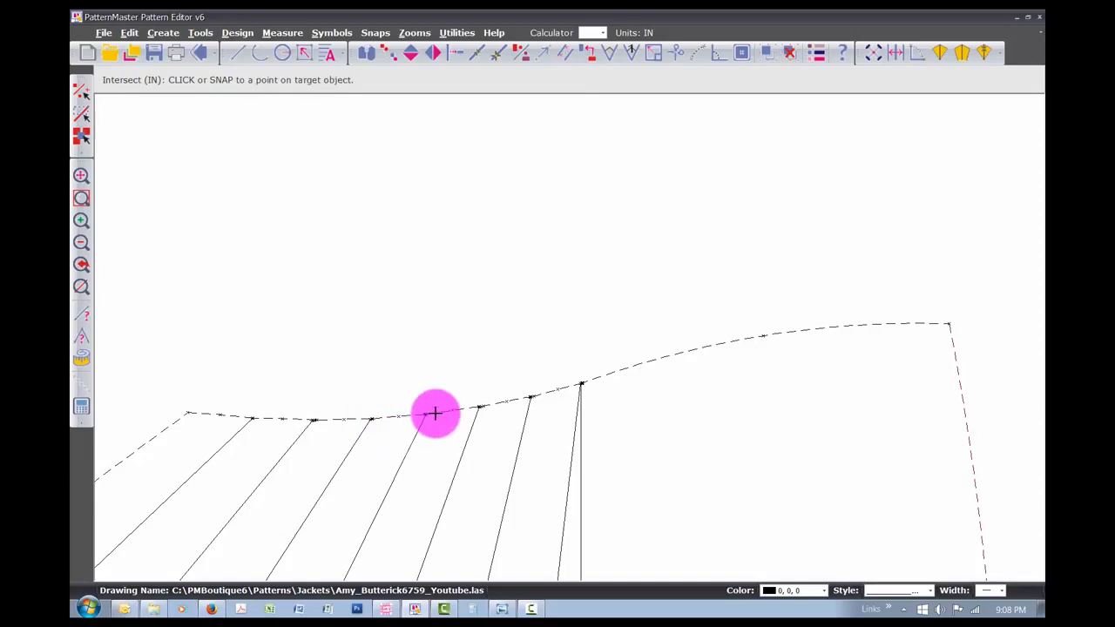
click(435, 412)
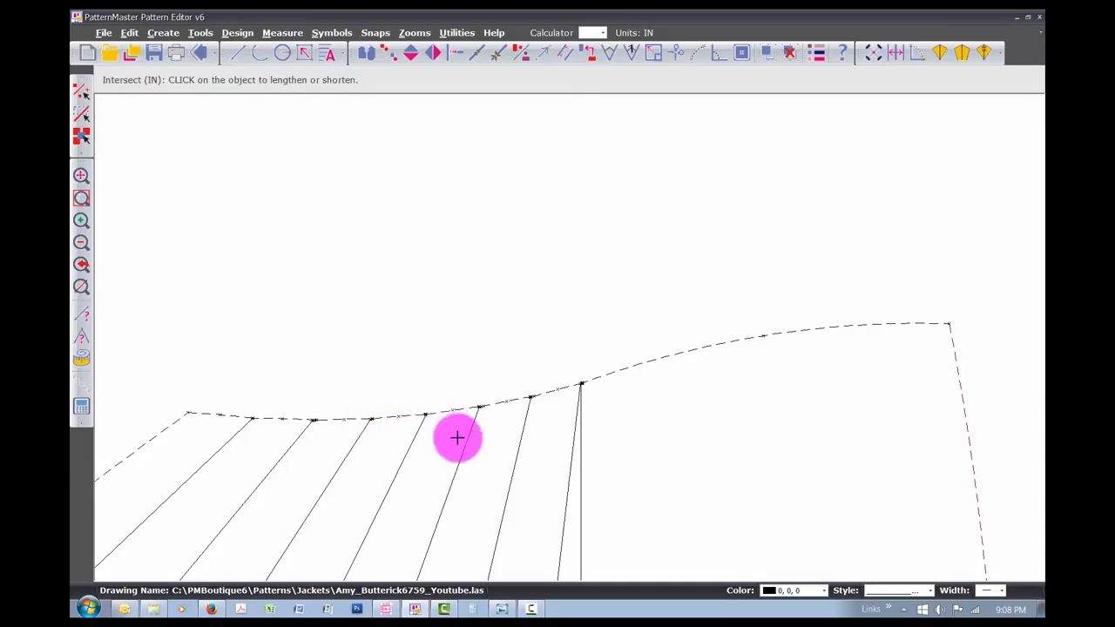
click(463, 442)
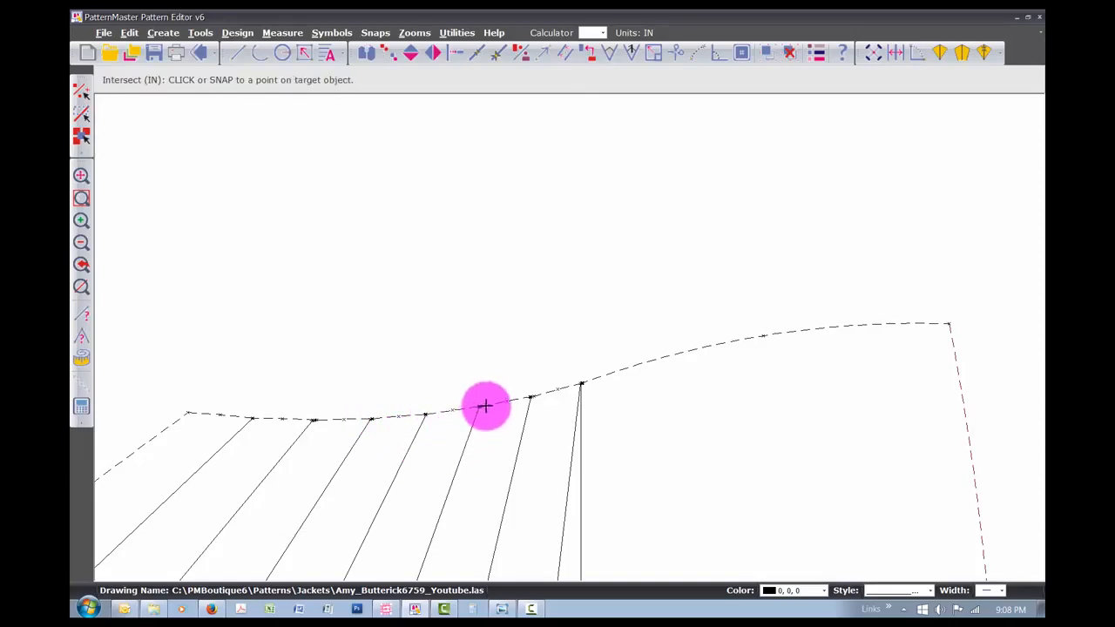
click(484, 406)
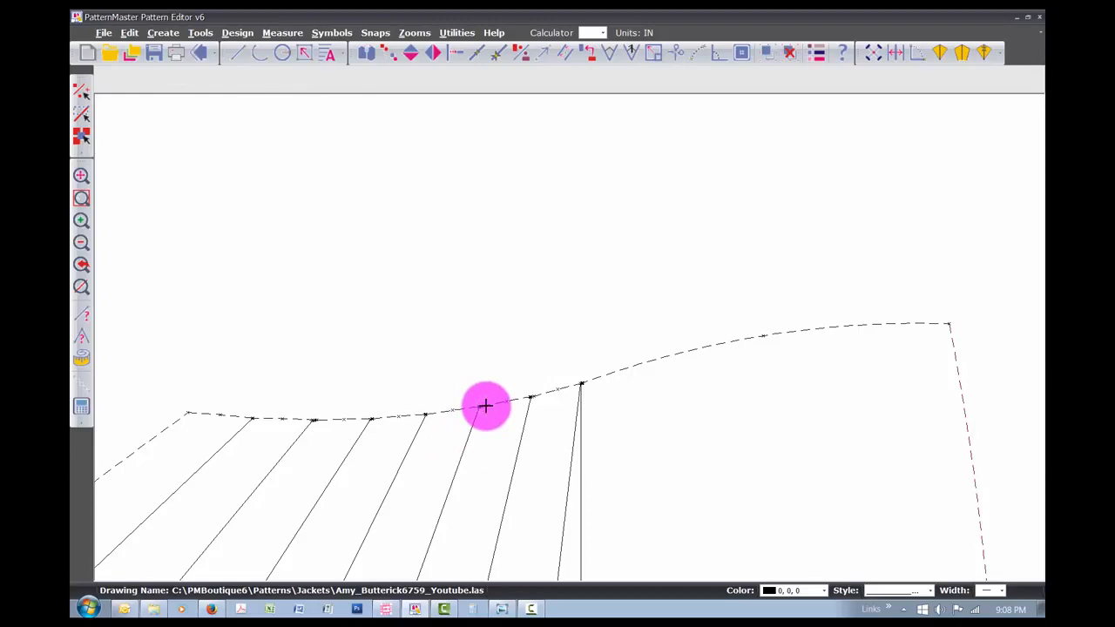
click(523, 433)
click(535, 395)
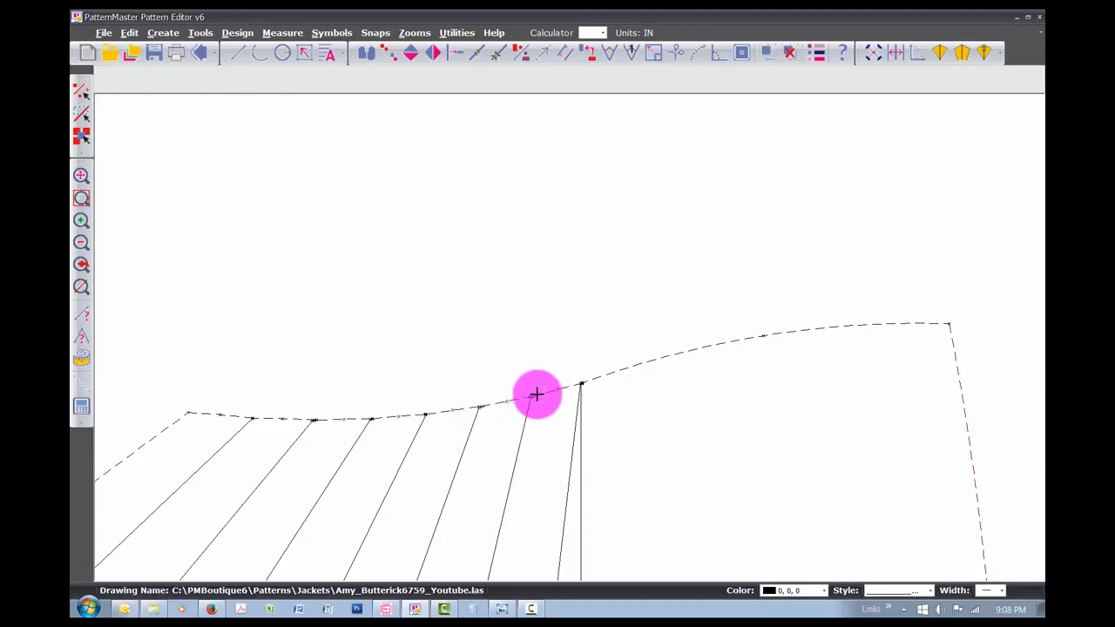
click(575, 386)
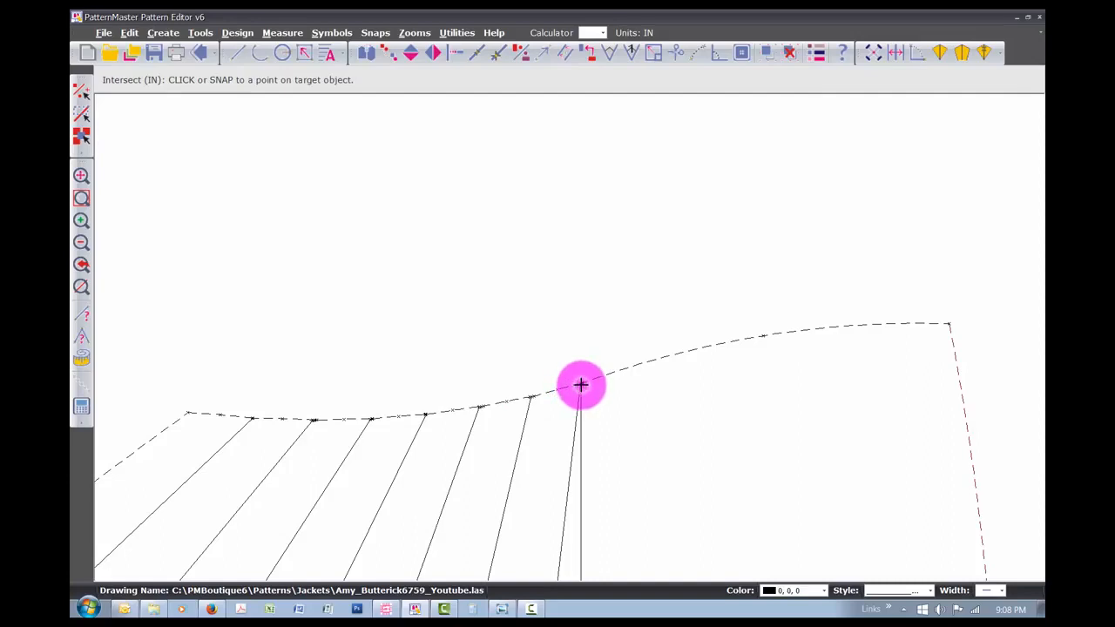
click(581, 385)
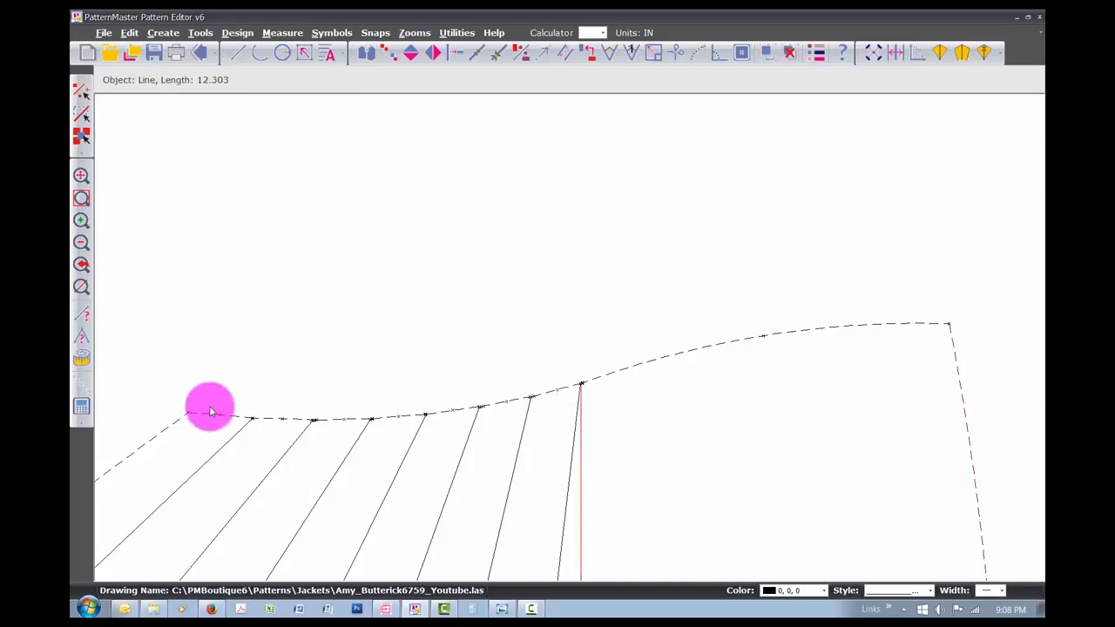
- Break the upper curve with Scissors at each slash line junction from the left edge toward the centre
key(b)
key(r)
click(241, 408)
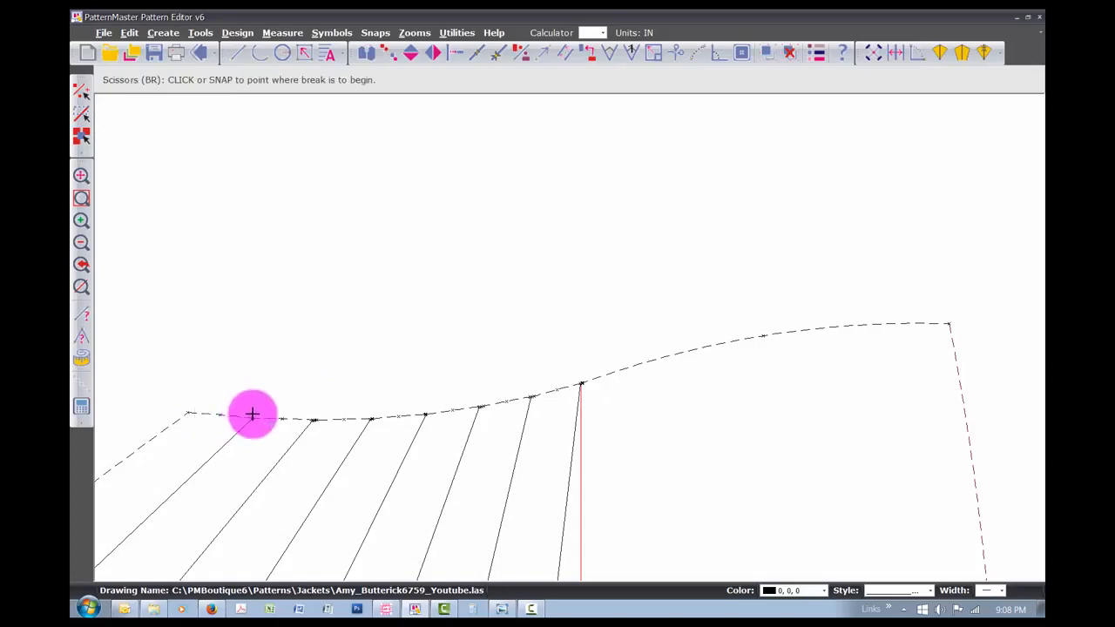
click(250, 418)
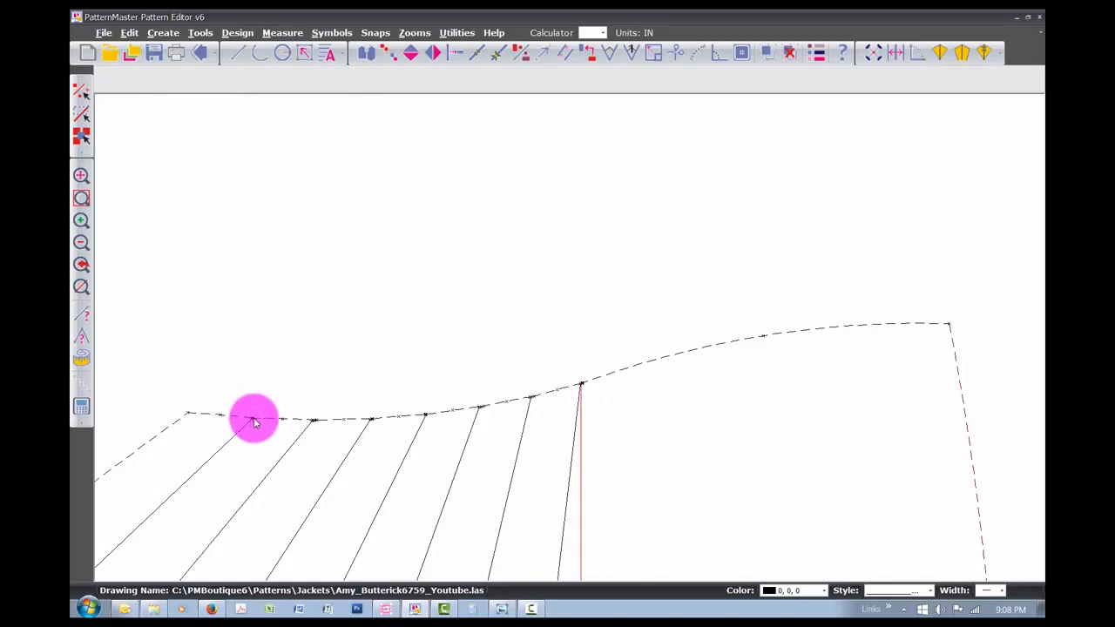
click(288, 419)
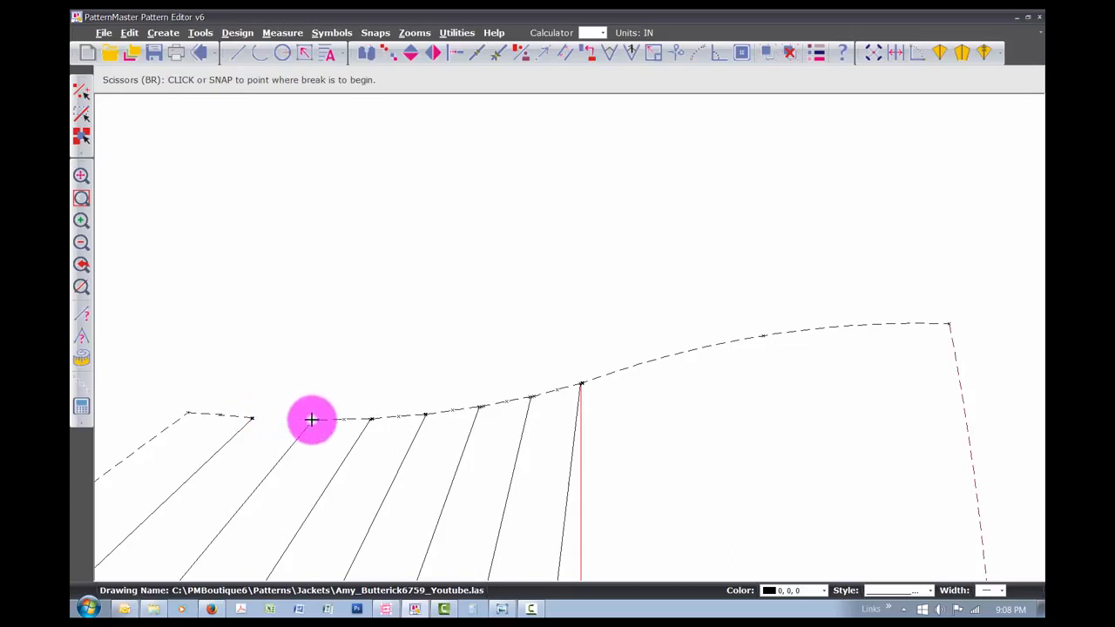
click(311, 419)
click(333, 419)
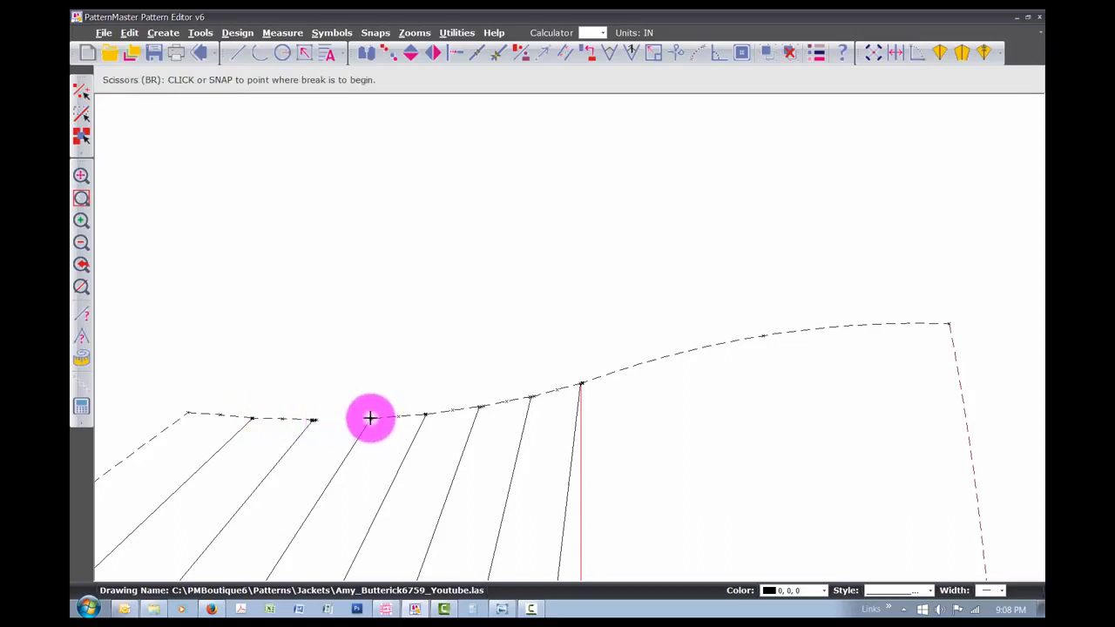
click(369, 418)
click(382, 419)
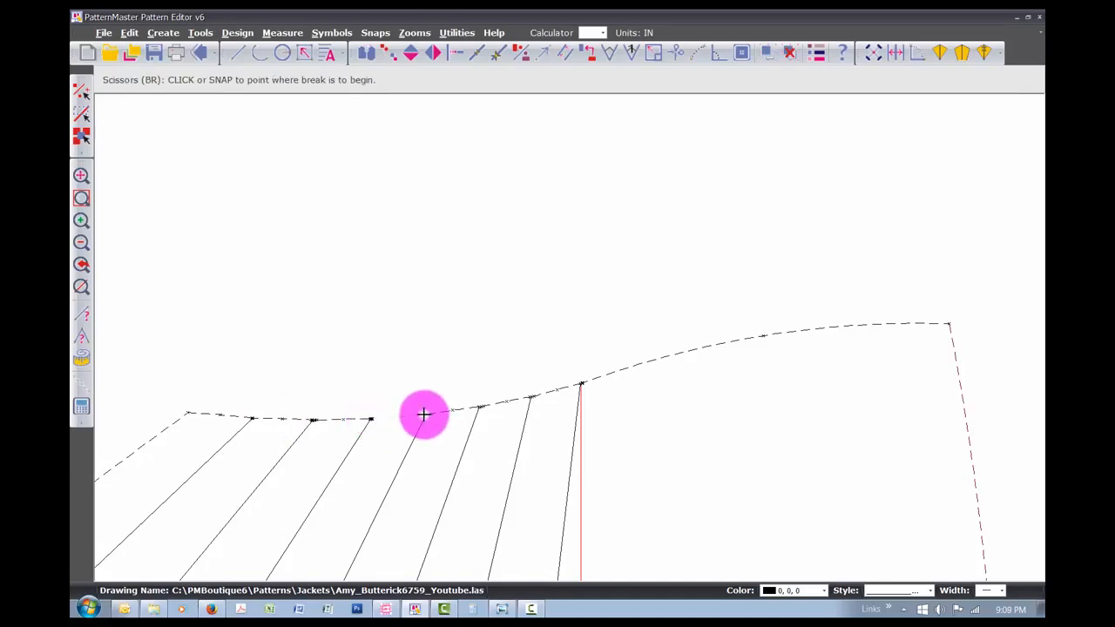
click(424, 413)
click(454, 409)
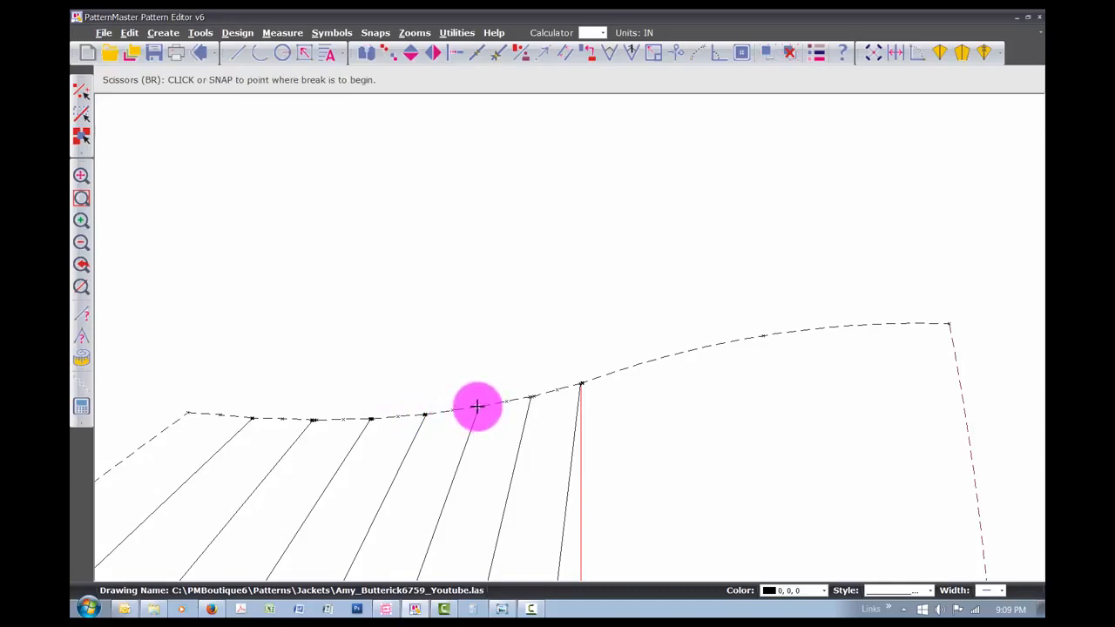
click(478, 406)
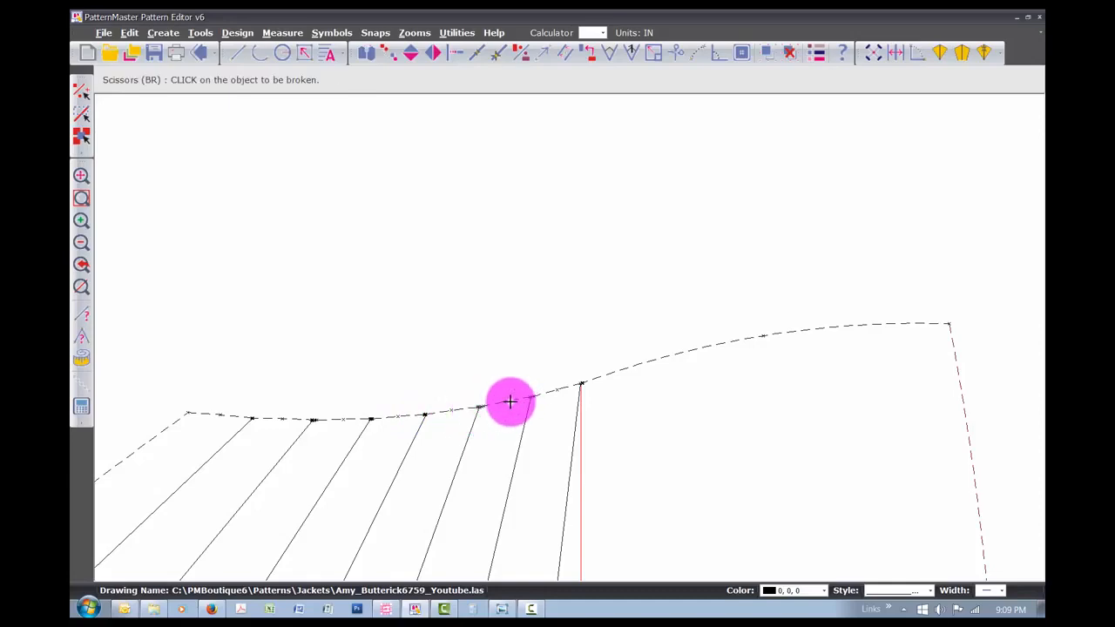
click(512, 400)
click(530, 398)
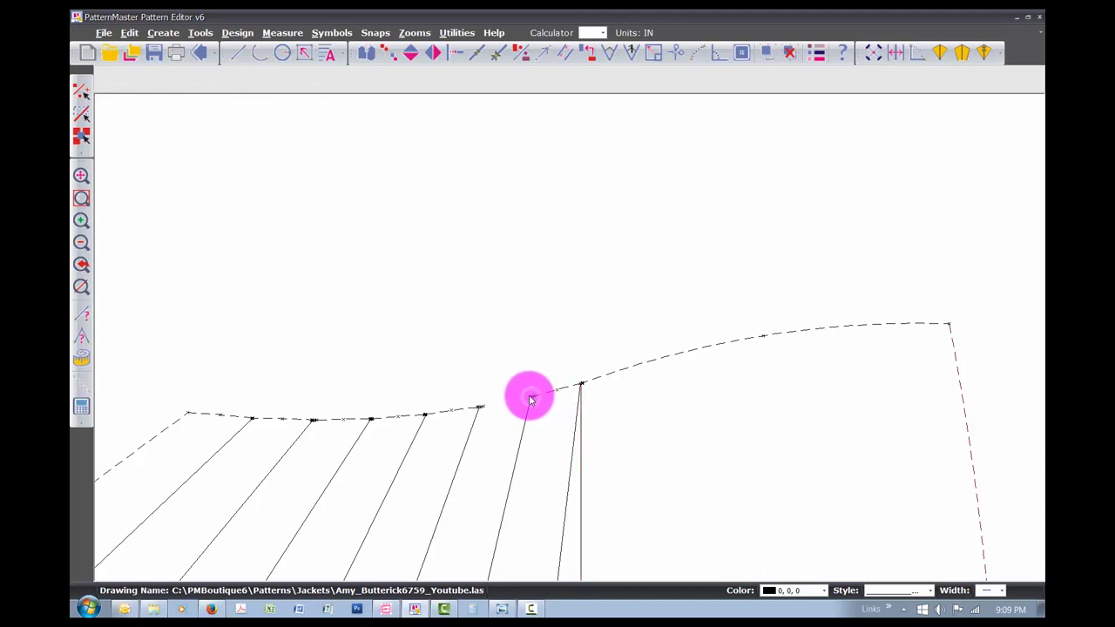
text(broken.)
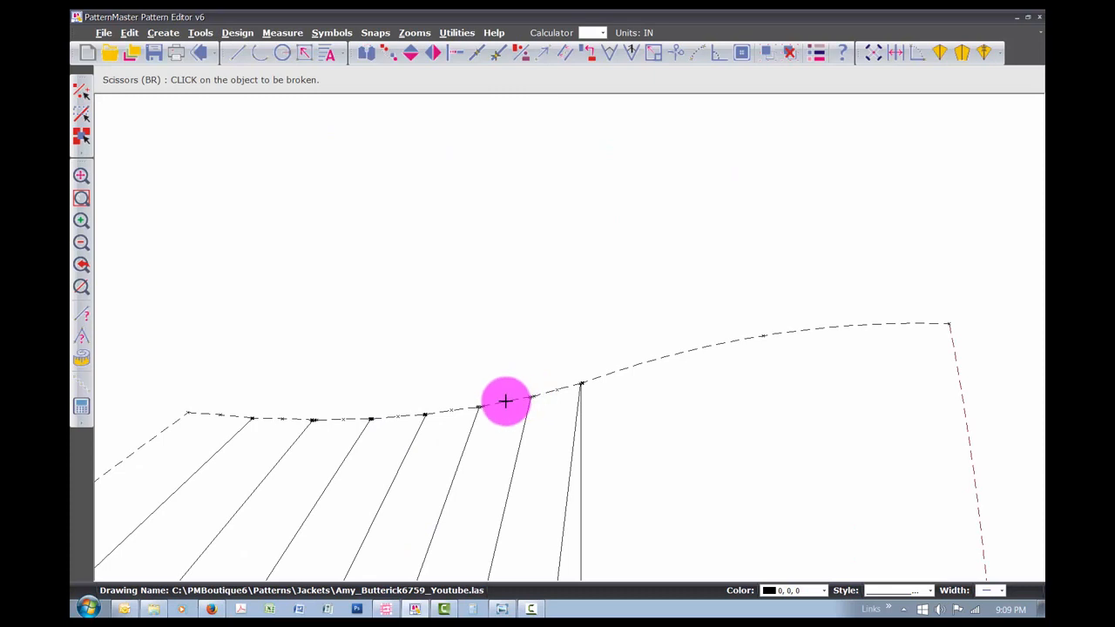
click(505, 401)
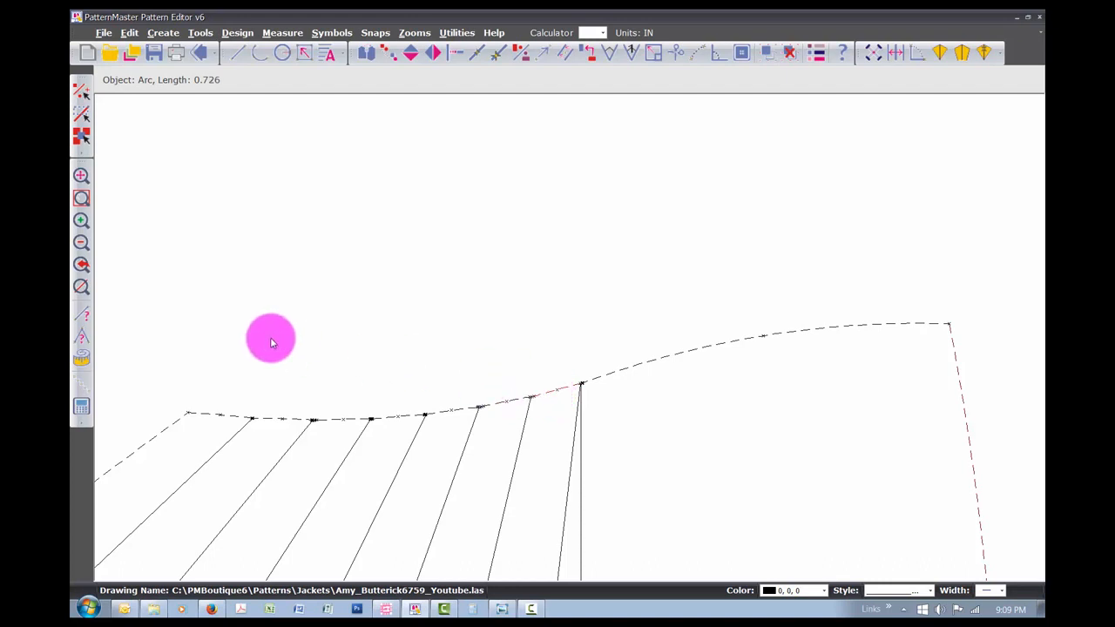
- Review the reference photo of the flared skirt in the browser, then return to the pattern editor
key(z)
key(z)
key(z)
key(z)
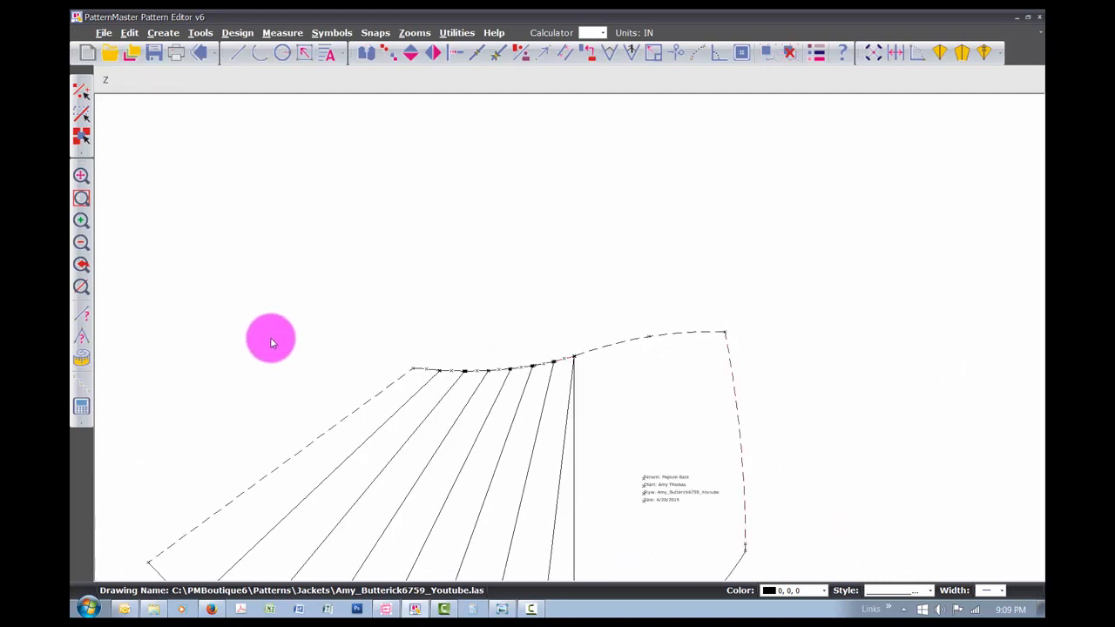
key(z)
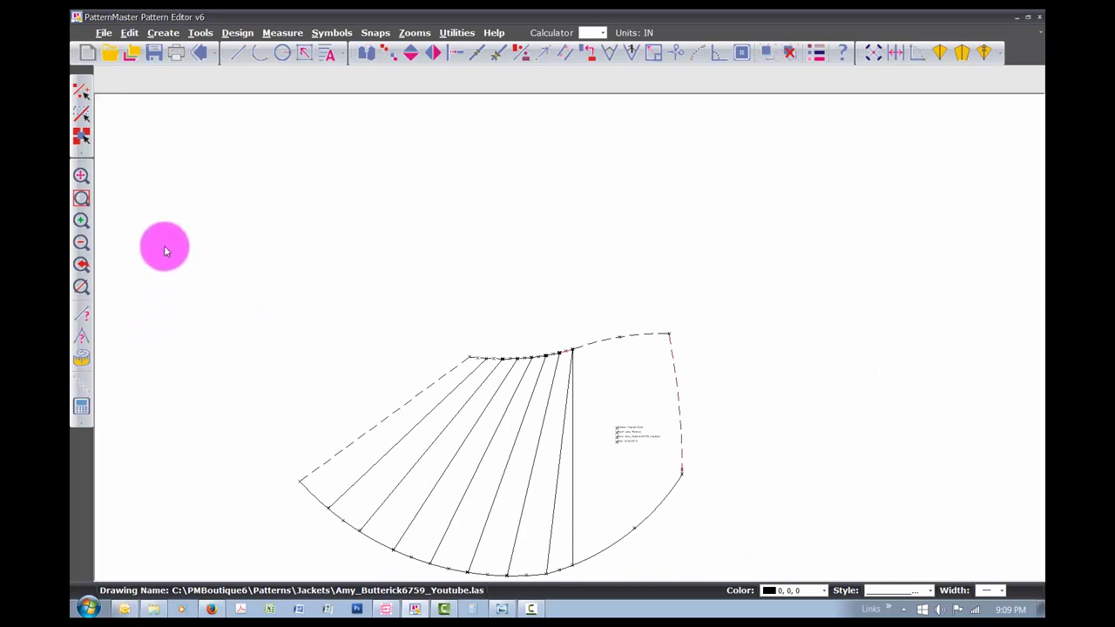
key(v)
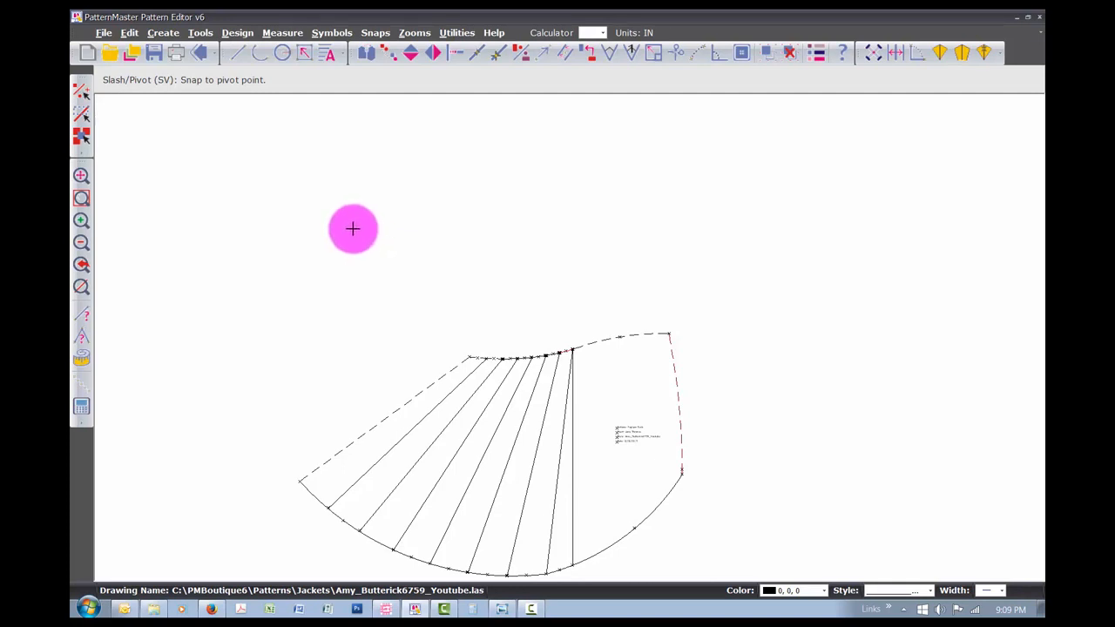
key(Escape)
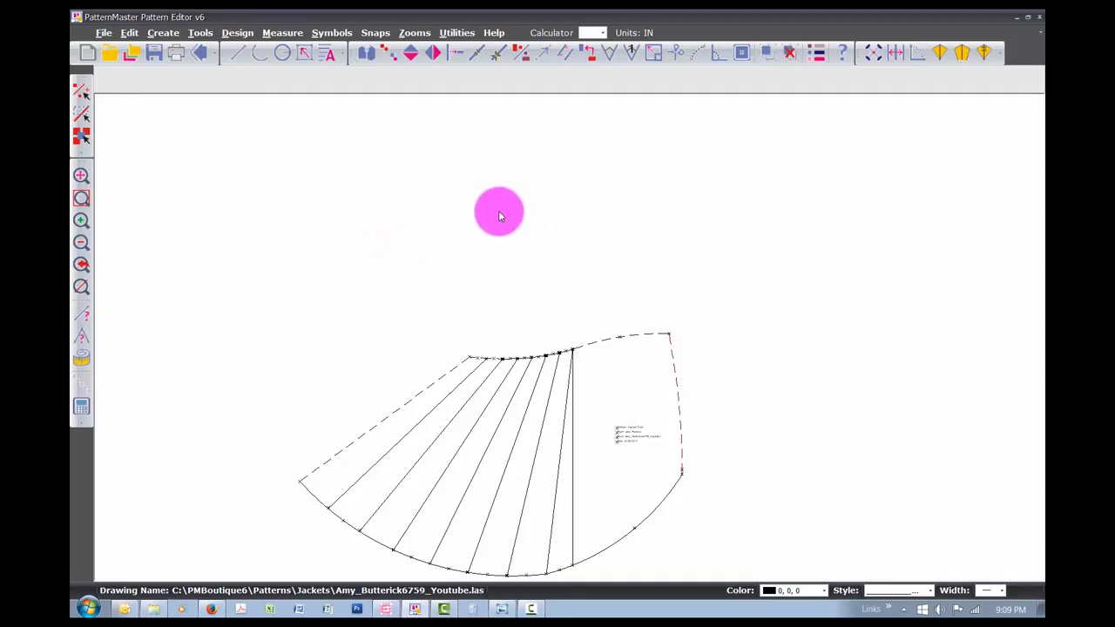
scroll(499, 215, down, 3)
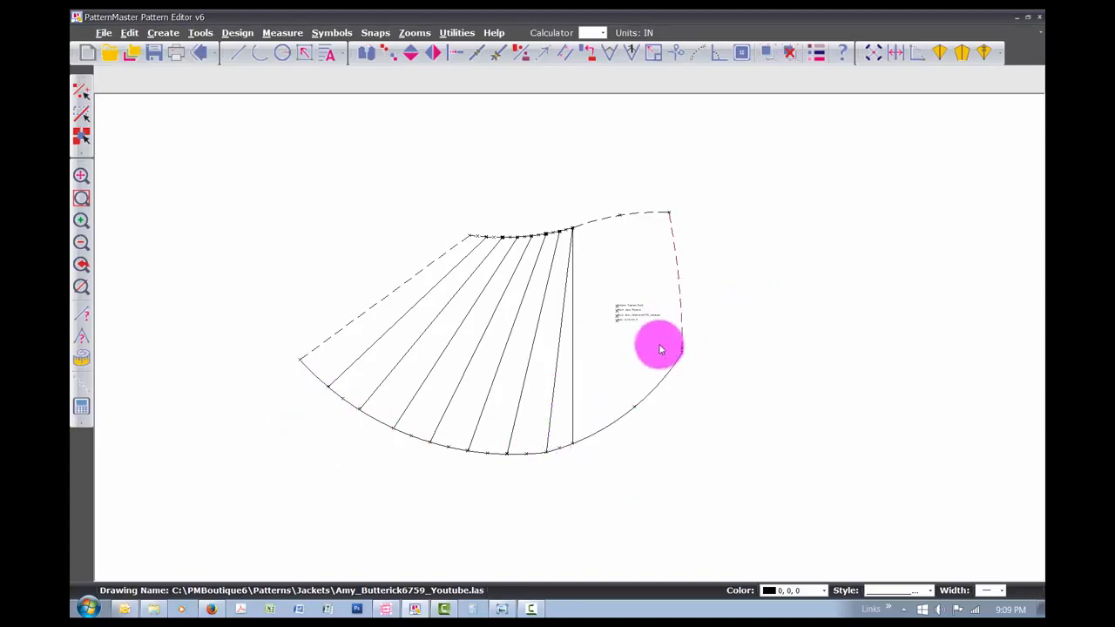
click(206, 607)
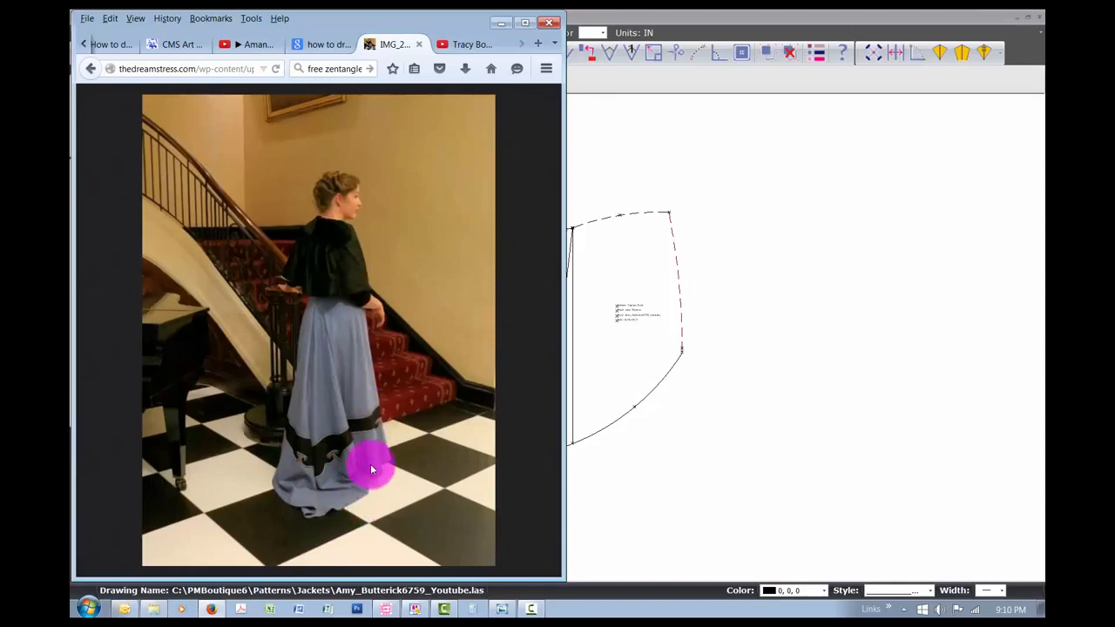
key(alt+Tab)
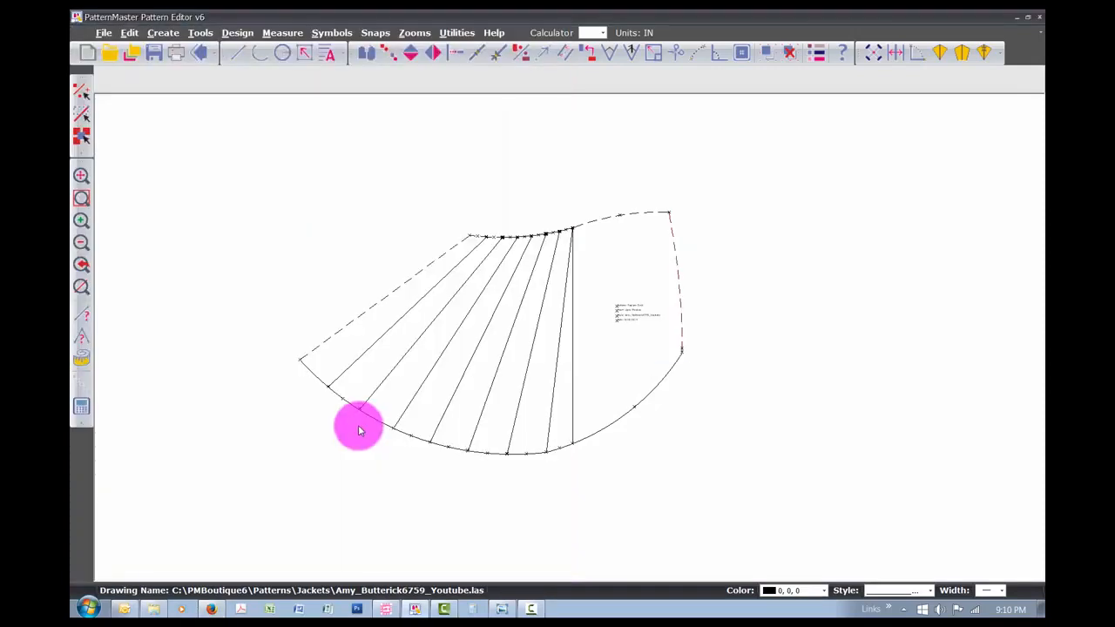
- Locate points 3 inches up from the hem on the peplum's left edge line and the first slash line
click(321, 339)
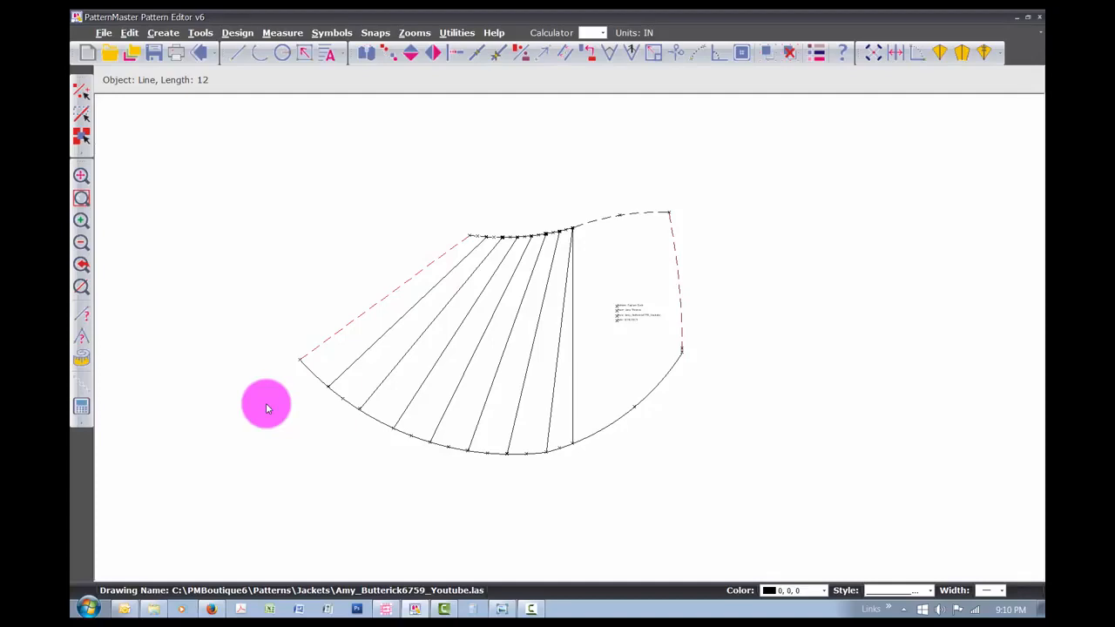
key(l)
key(p)
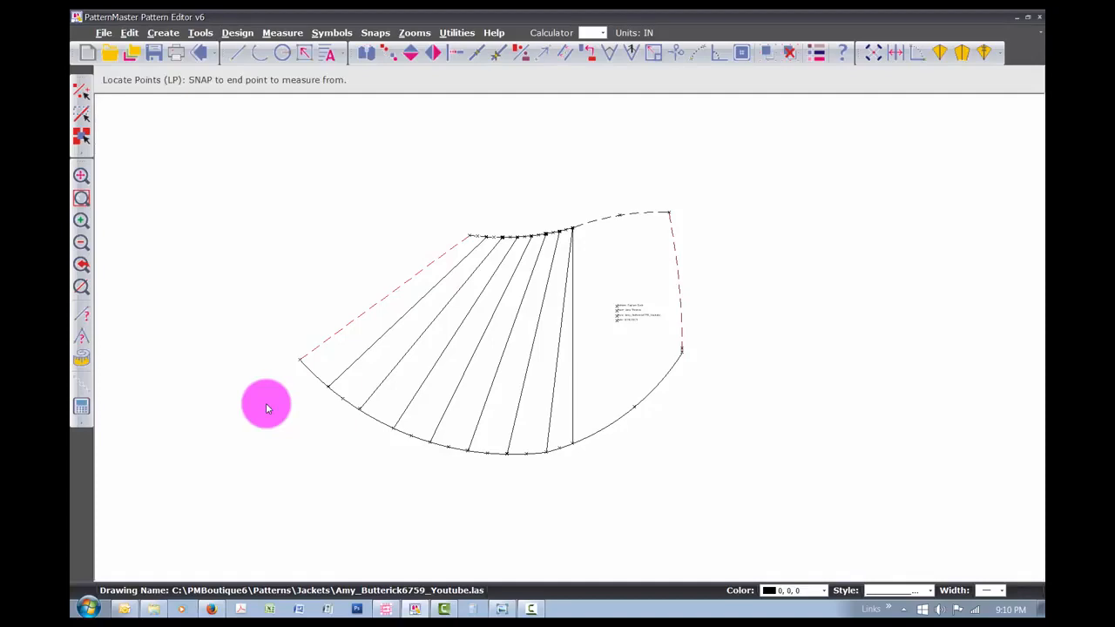
click(297, 359)
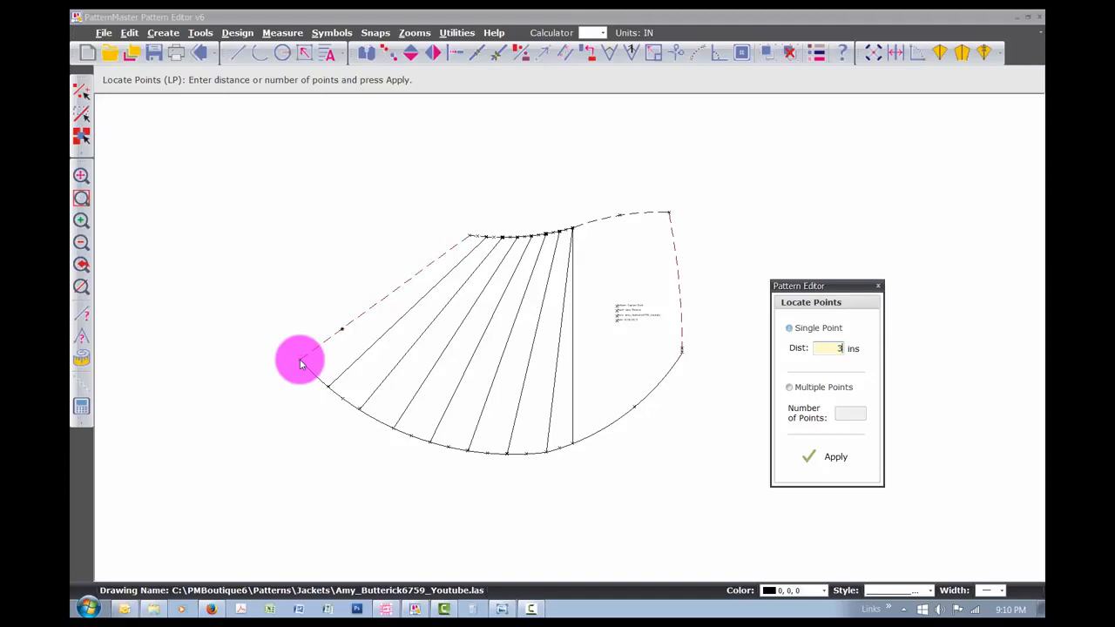
key(Return)
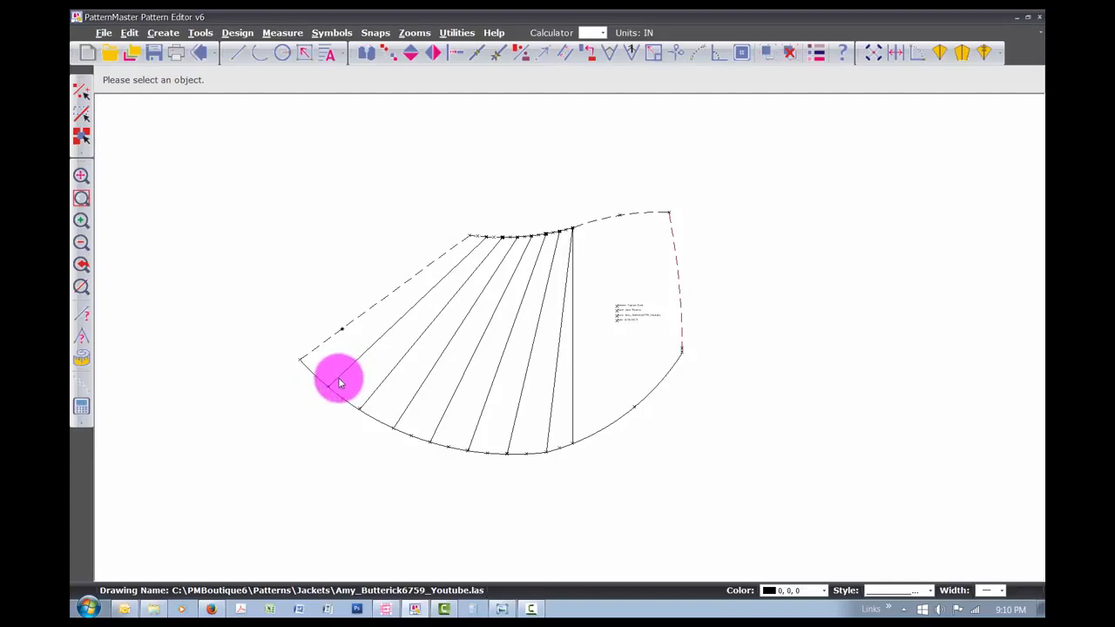
click(327, 385)
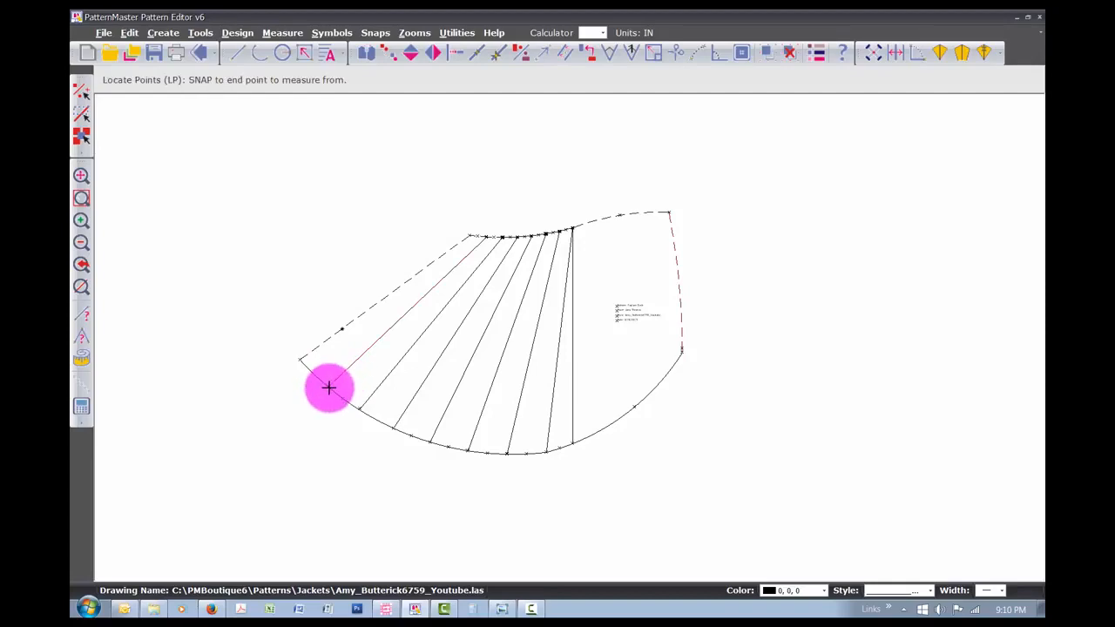
click(325, 388)
key(Return)
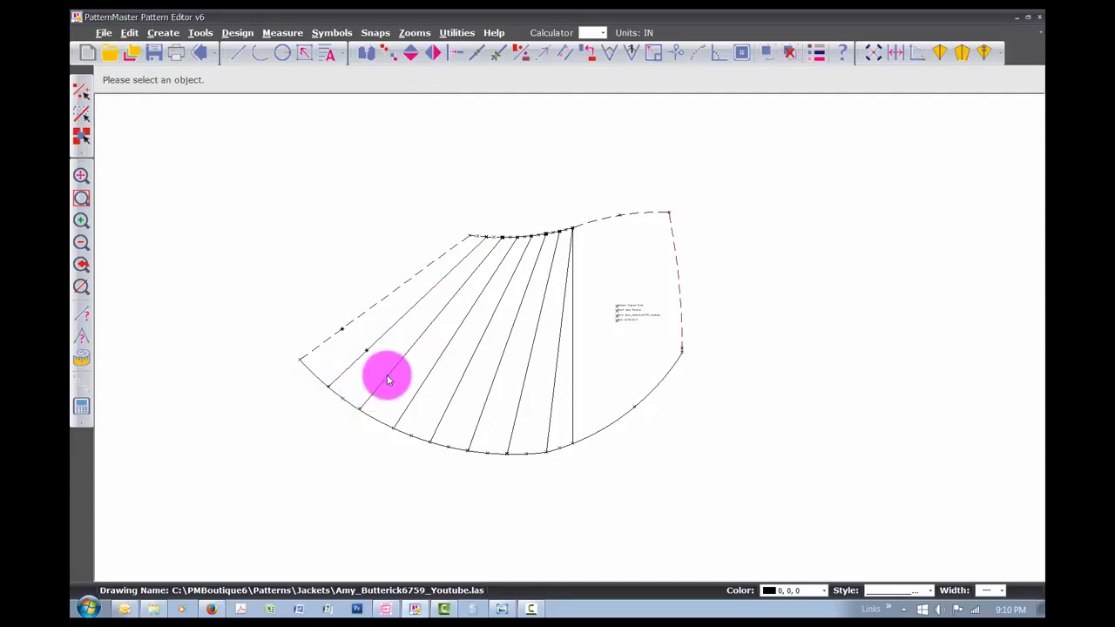
- Locate points 3 inches up from the hem on each of the next four slash lines
click(363, 420)
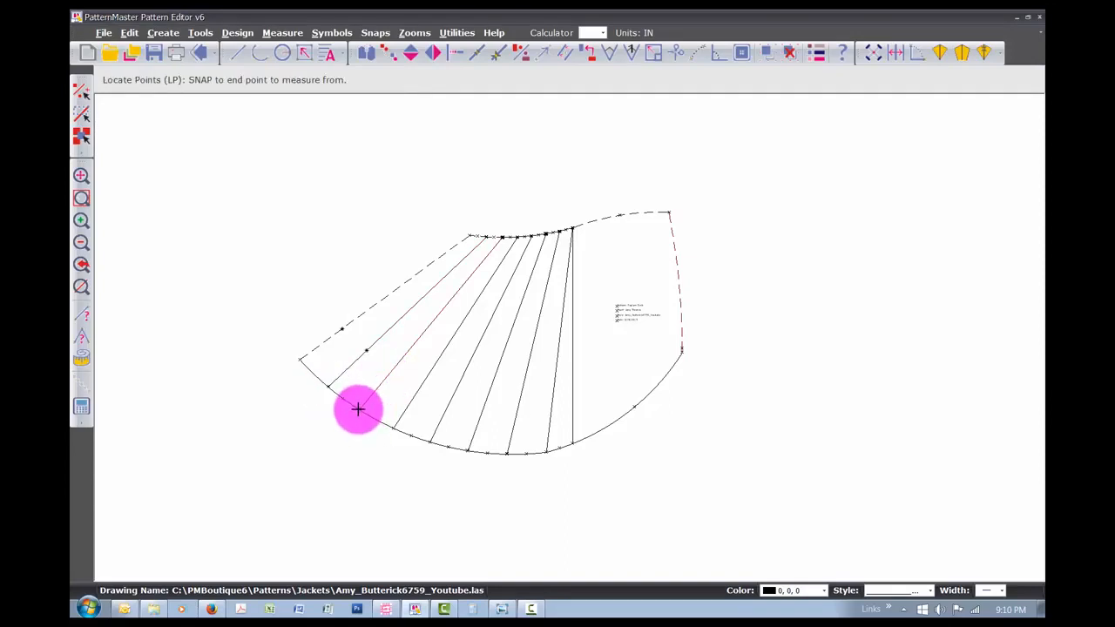
click(360, 409)
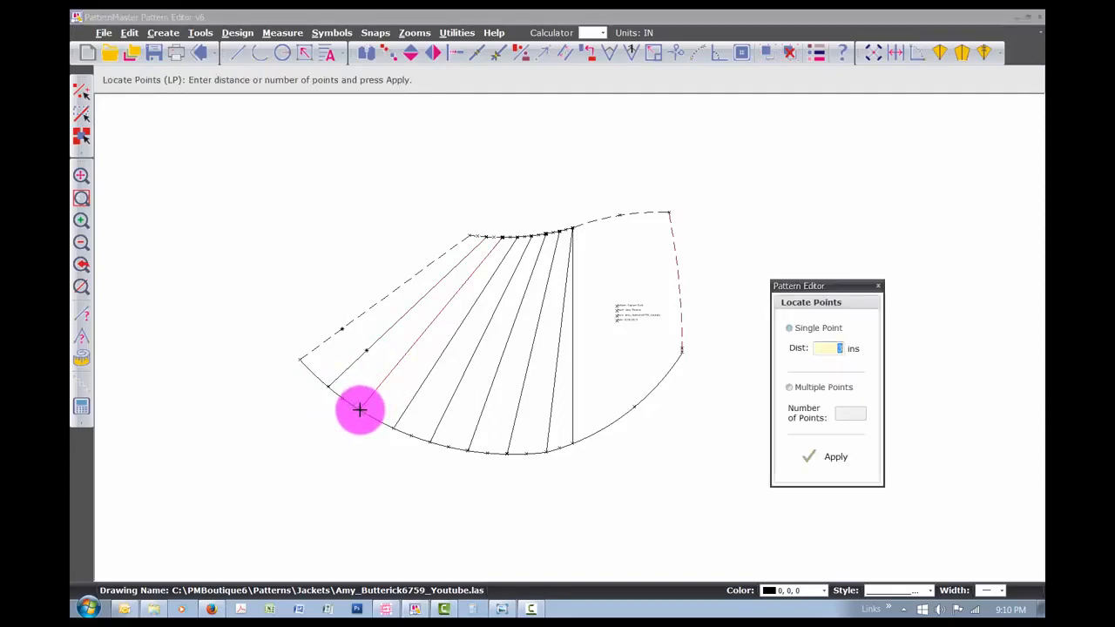
key(Escape)
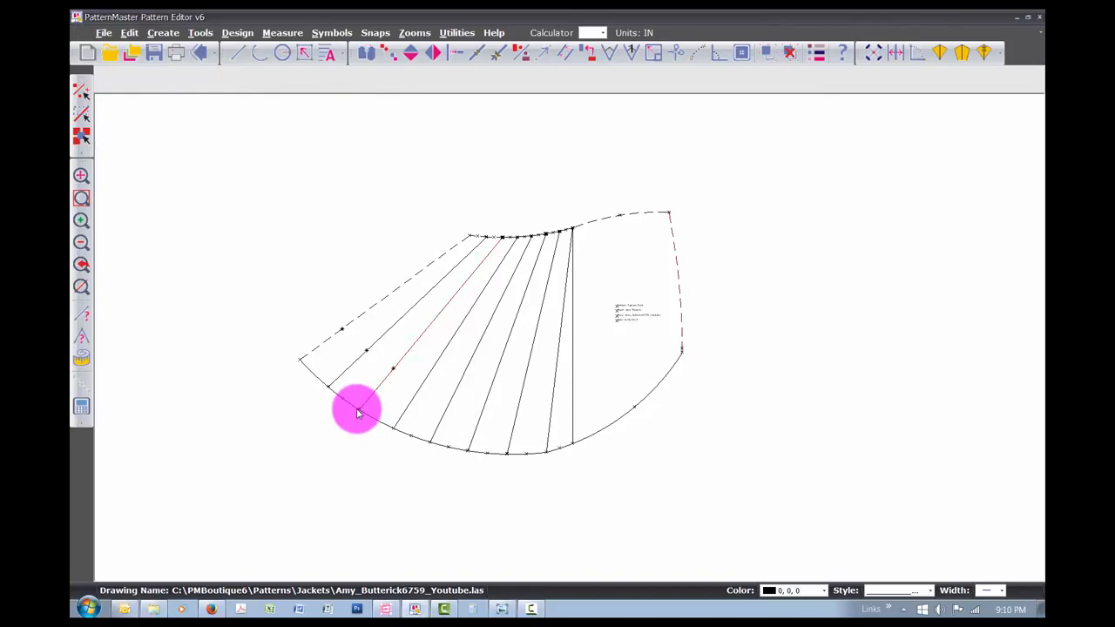
click(403, 416)
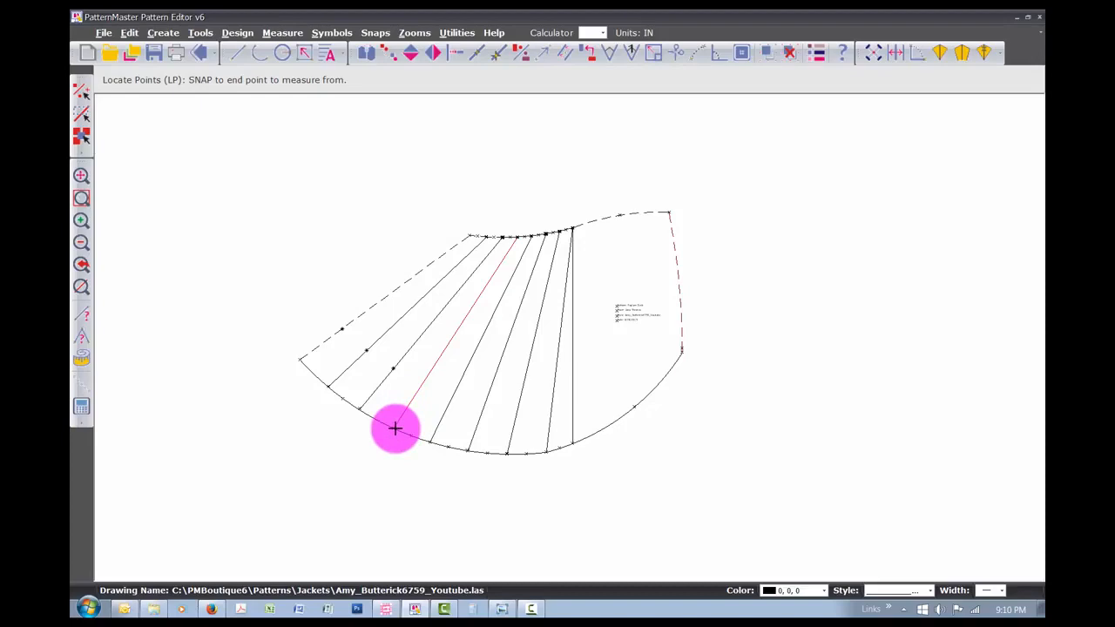
click(394, 428)
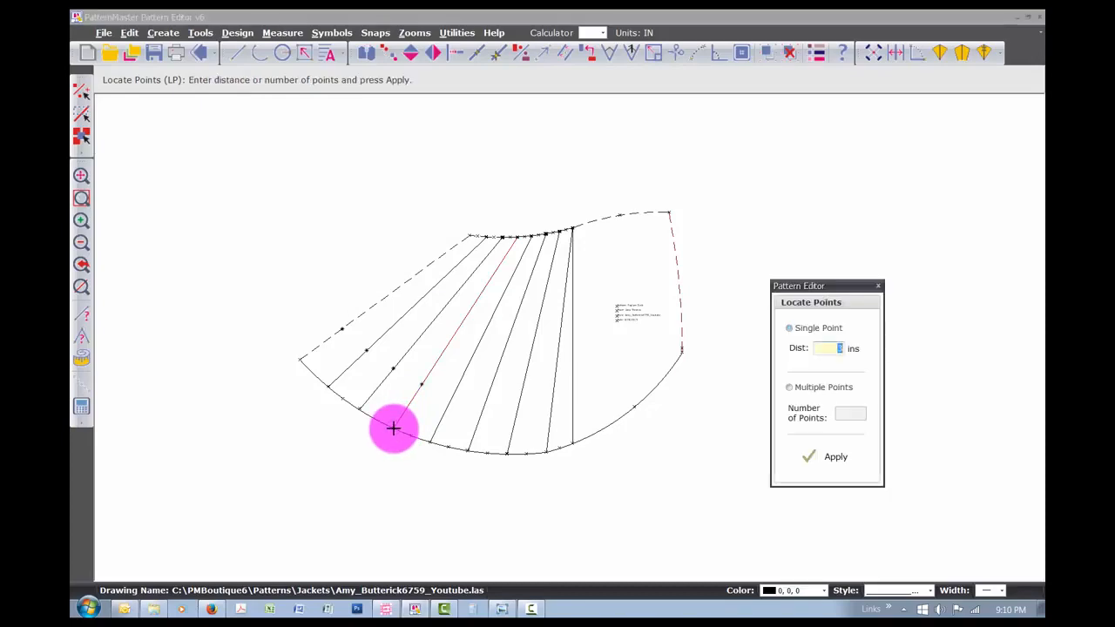
key(Escape)
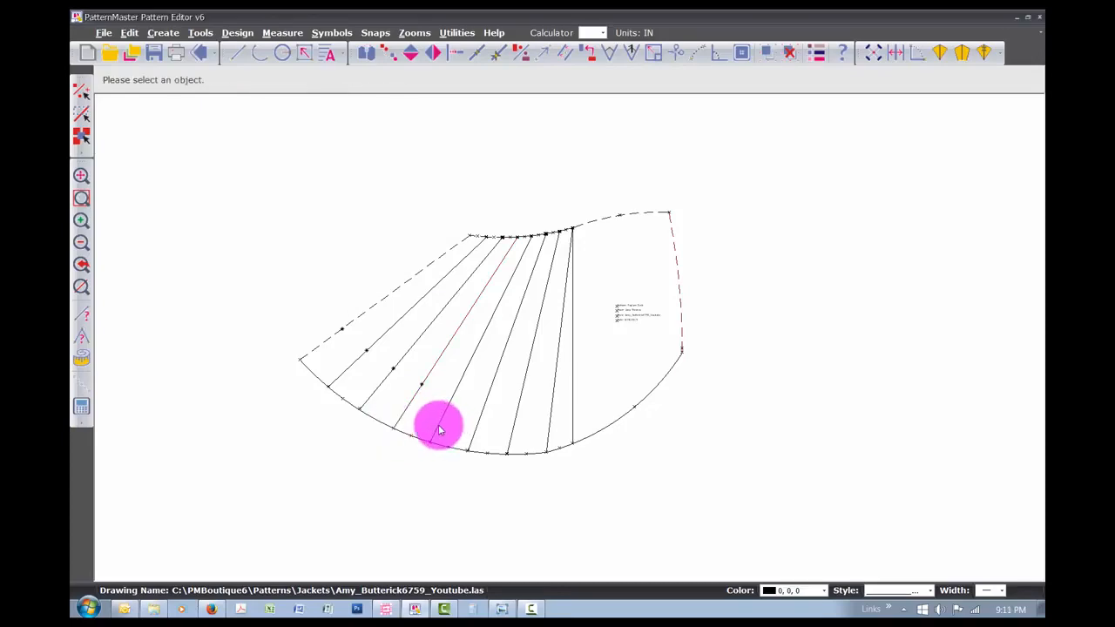
click(438, 426)
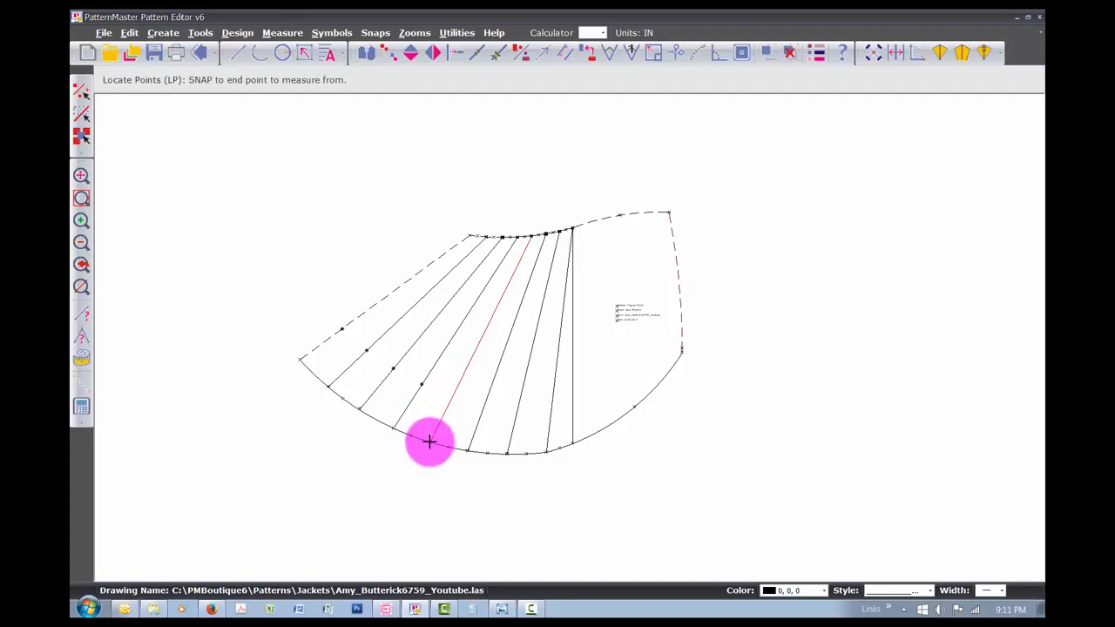
click(428, 442)
key(Escape)
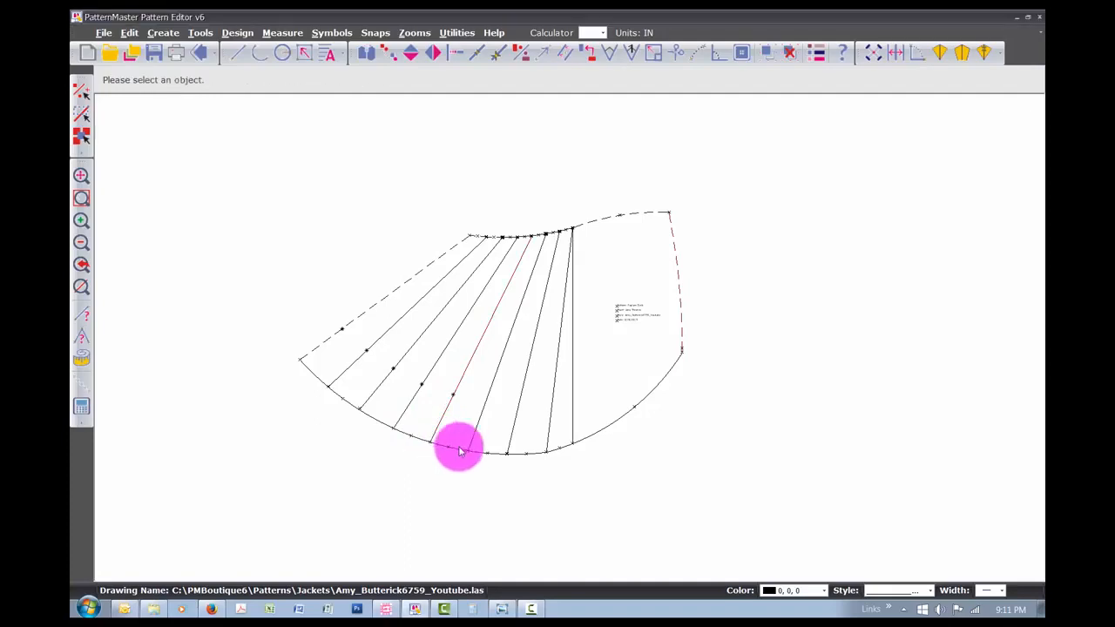
click(469, 446)
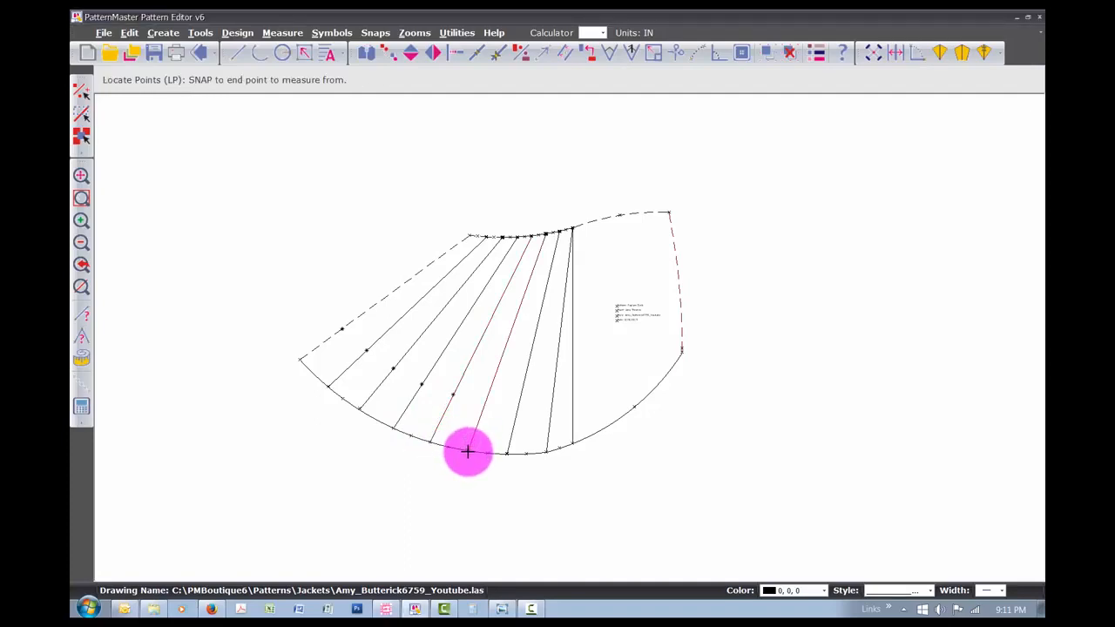
click(466, 450)
key(Return)
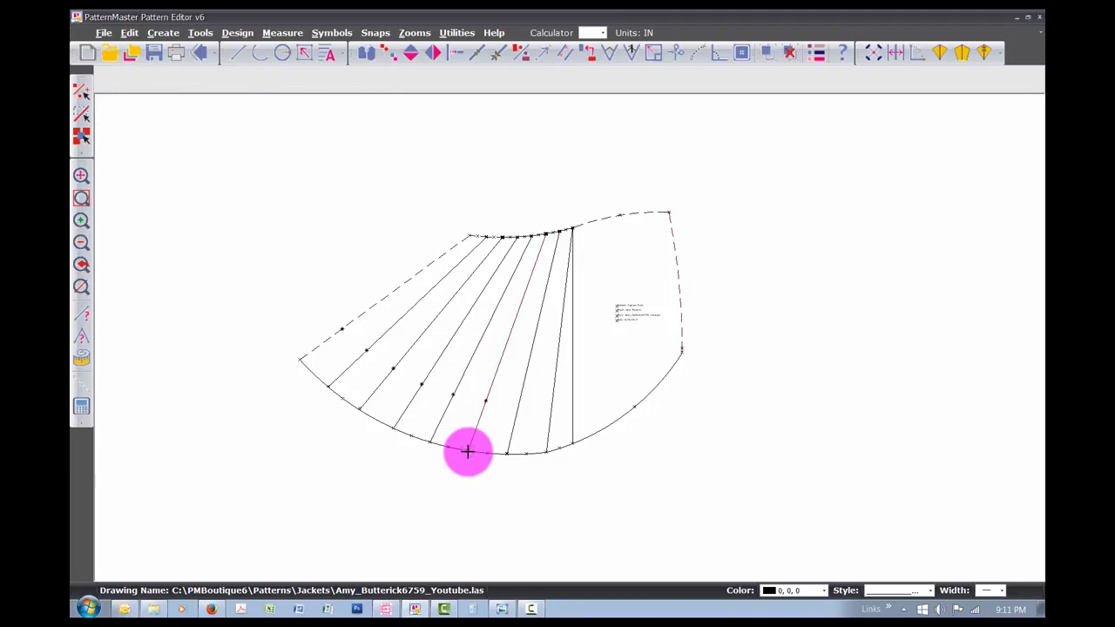
- Locate points 3 inches up from the hem on the last two slash lines and the centre vertical line
click(510, 443)
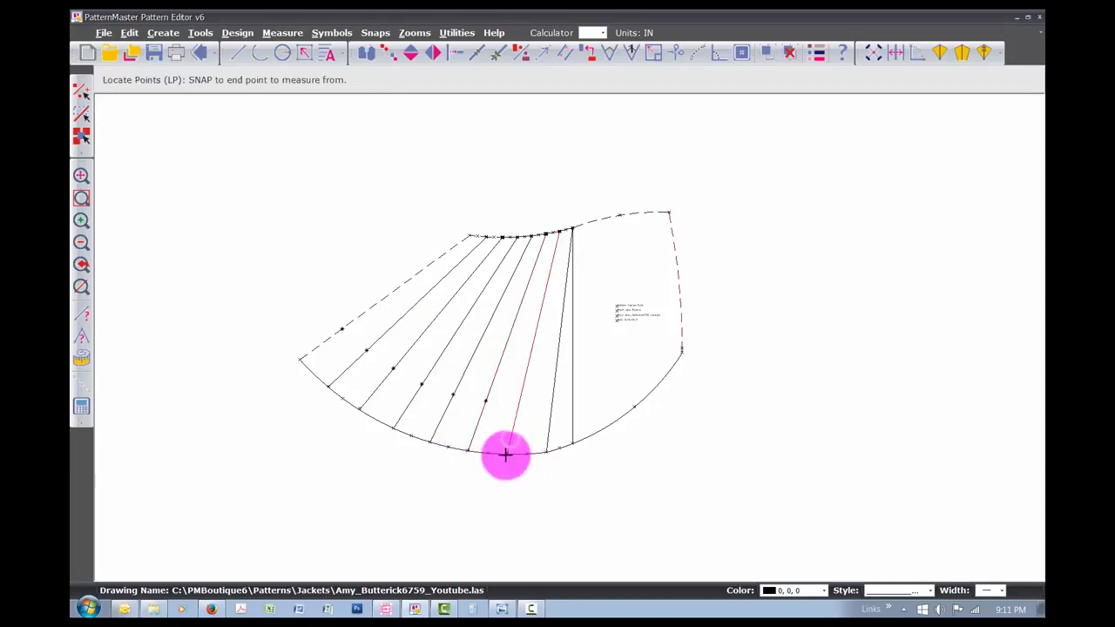
click(507, 454)
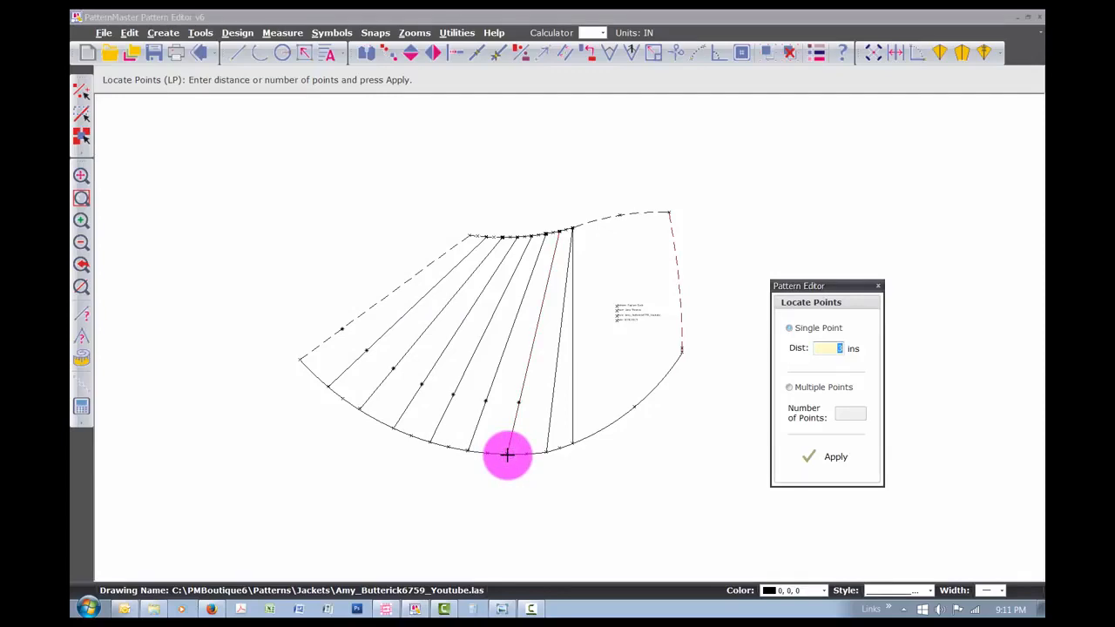
key(Return)
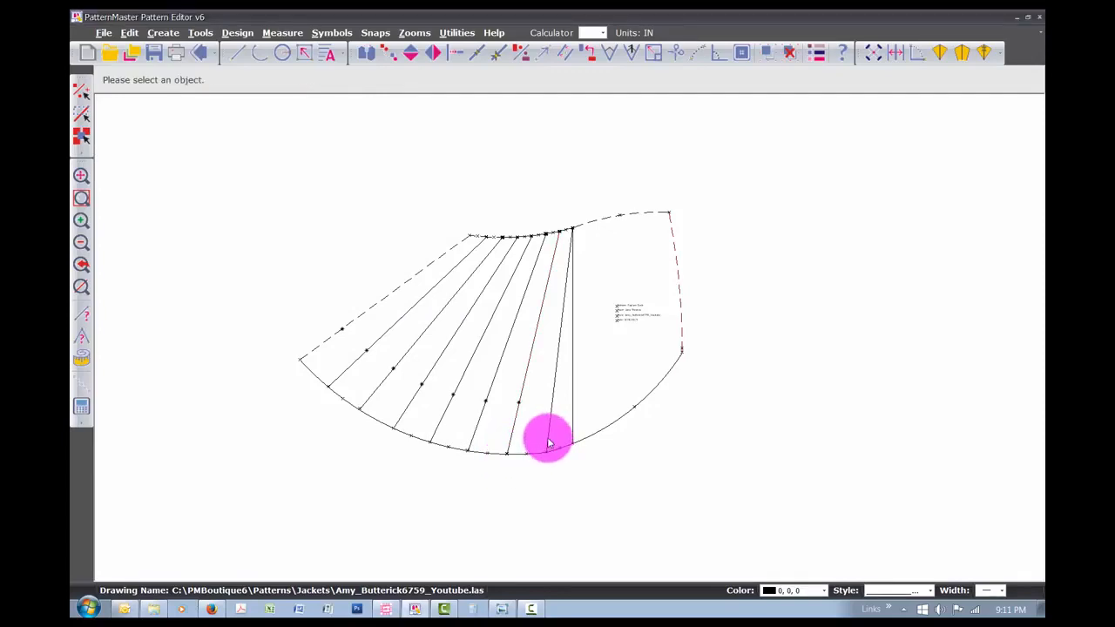
click(544, 442)
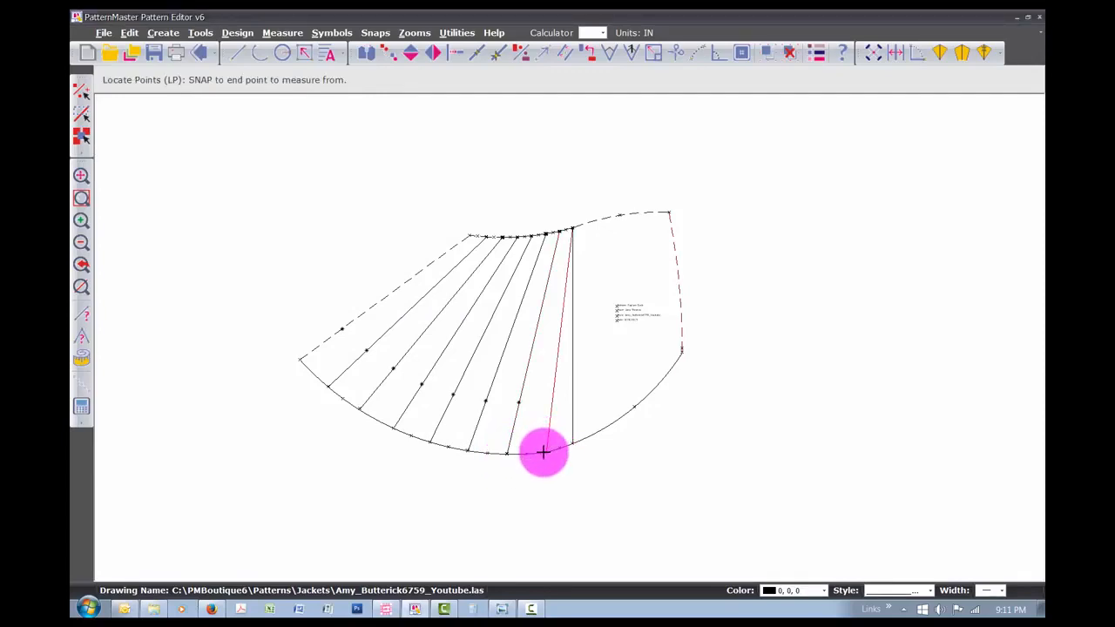
click(544, 453)
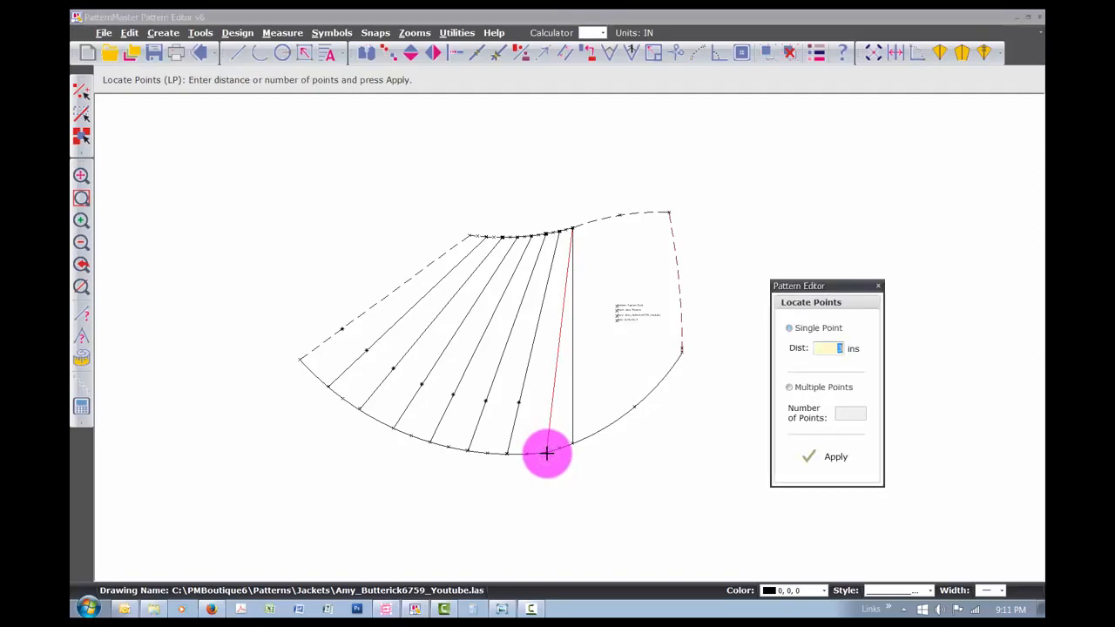
key(Return)
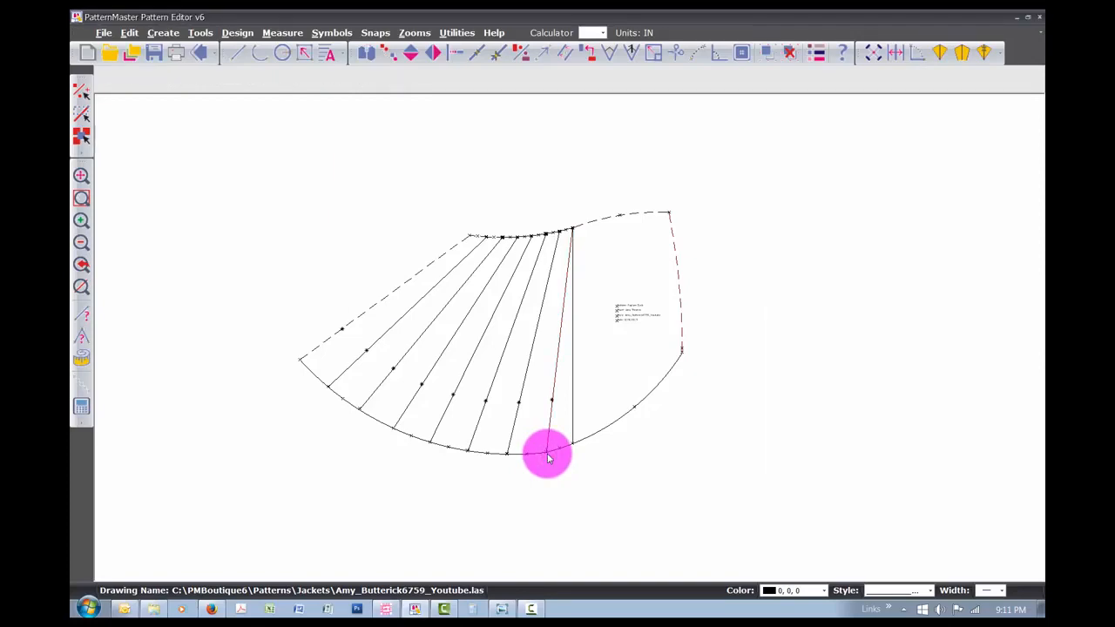
click(573, 429)
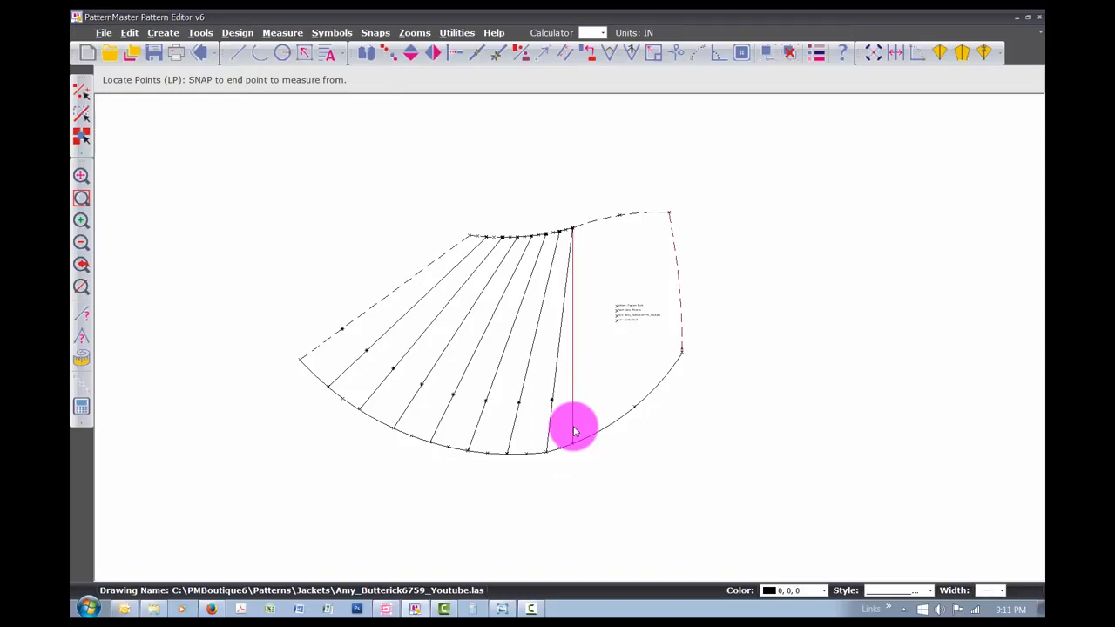
click(572, 444)
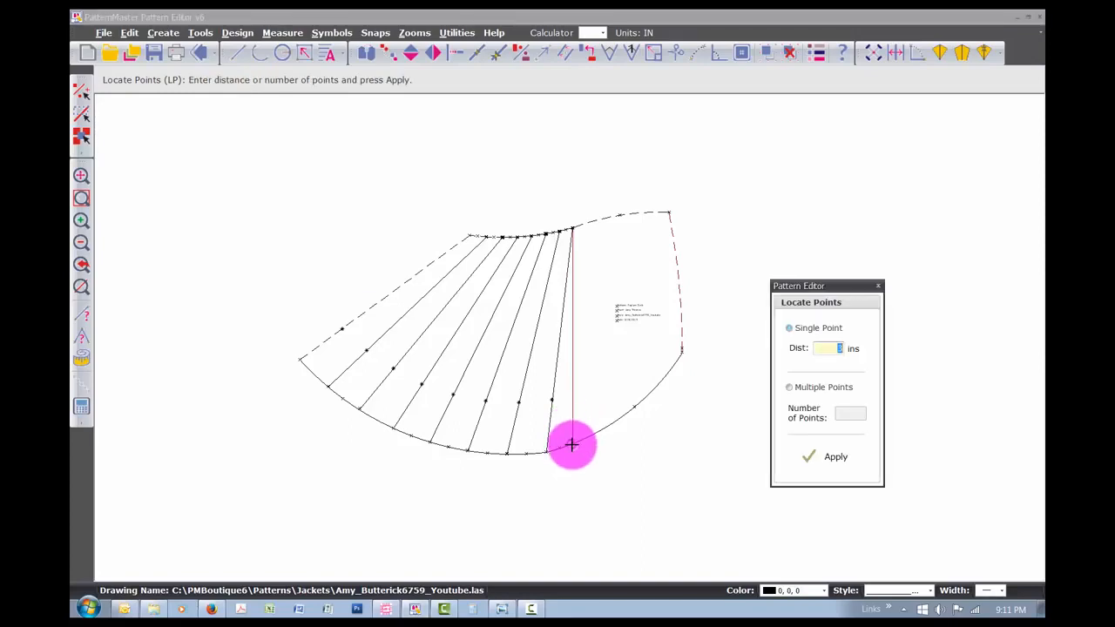
key(Return)
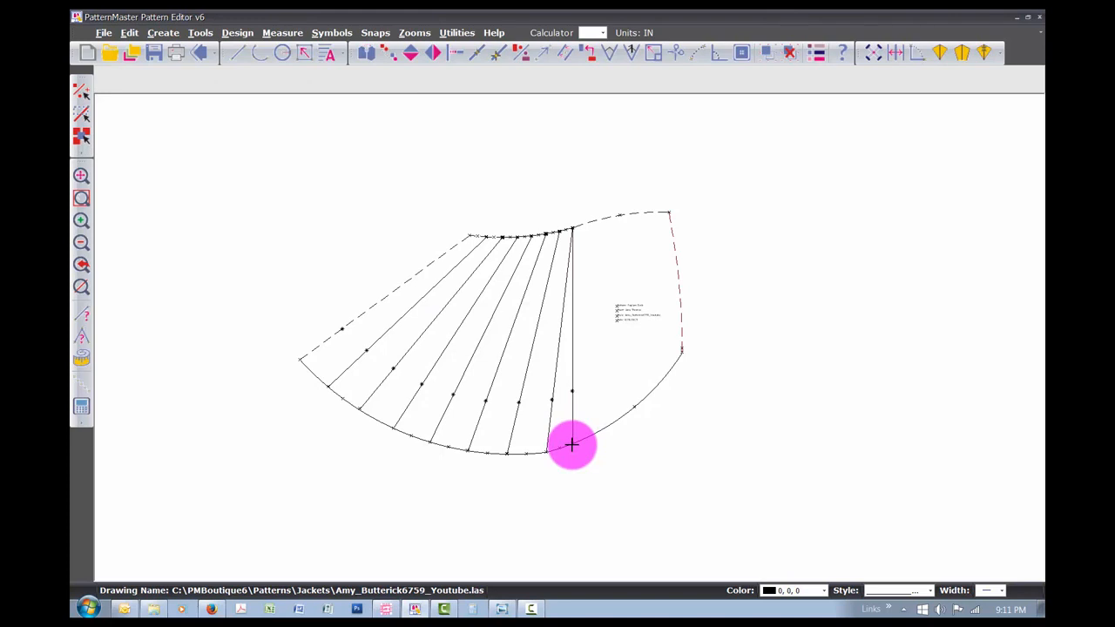
- Try drawing an arc through the 3-inch points from the peplum's left edge line to the centre vertical line, then undo it
key(a)
key(r)
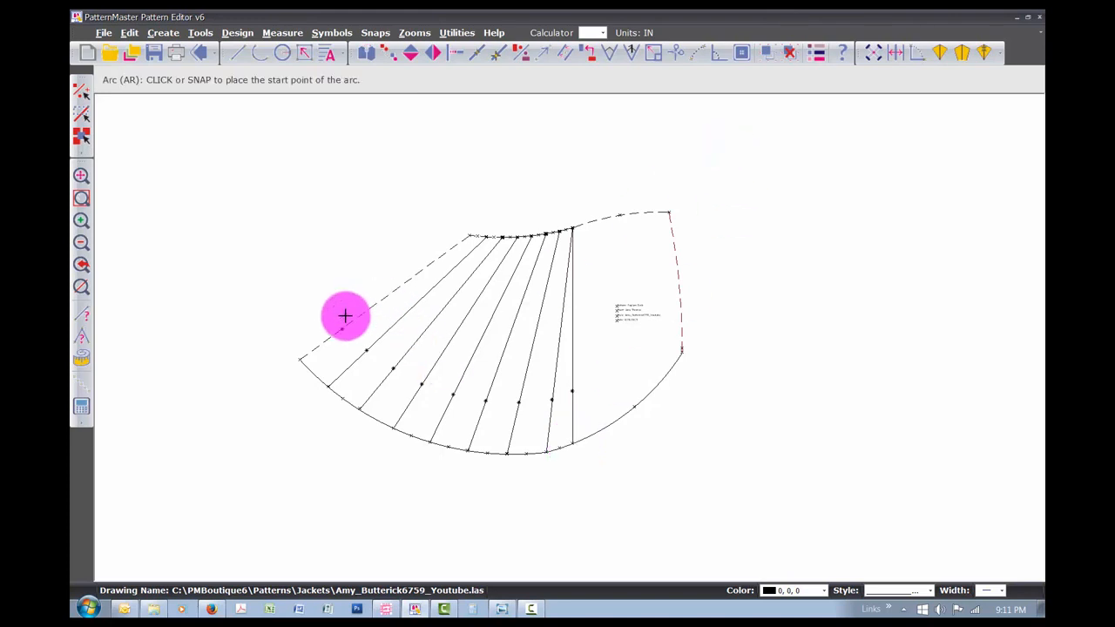
click(342, 328)
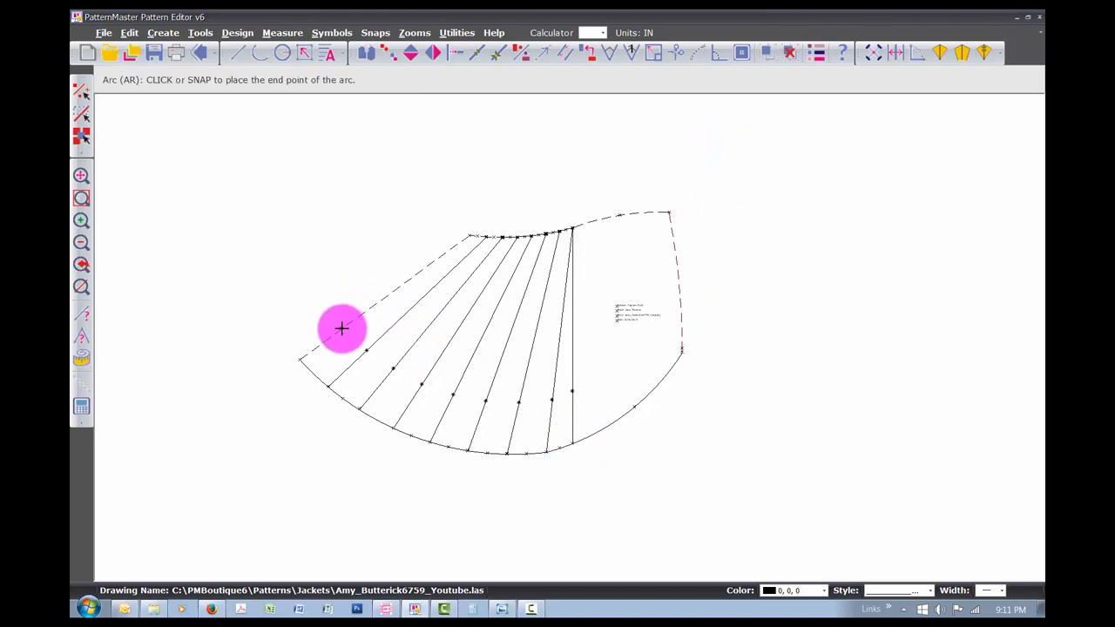
click(572, 391)
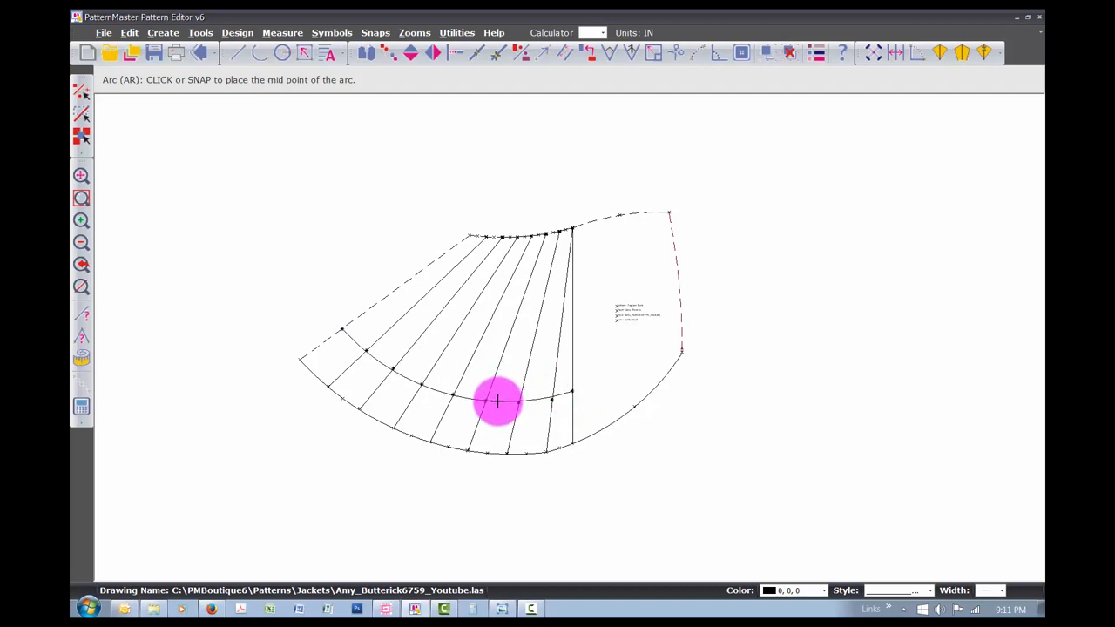
click(496, 400)
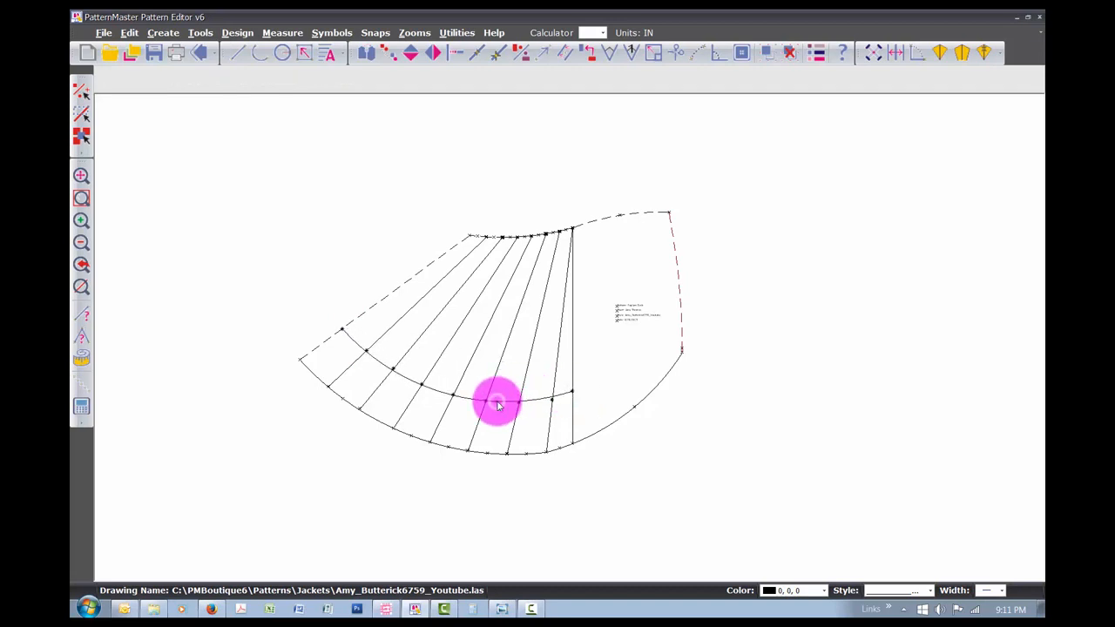
key(ctrl+z)
- Draw an arc through the 3-inch points from the peplum's left edge line to the last slash line
key(a)
key(r)
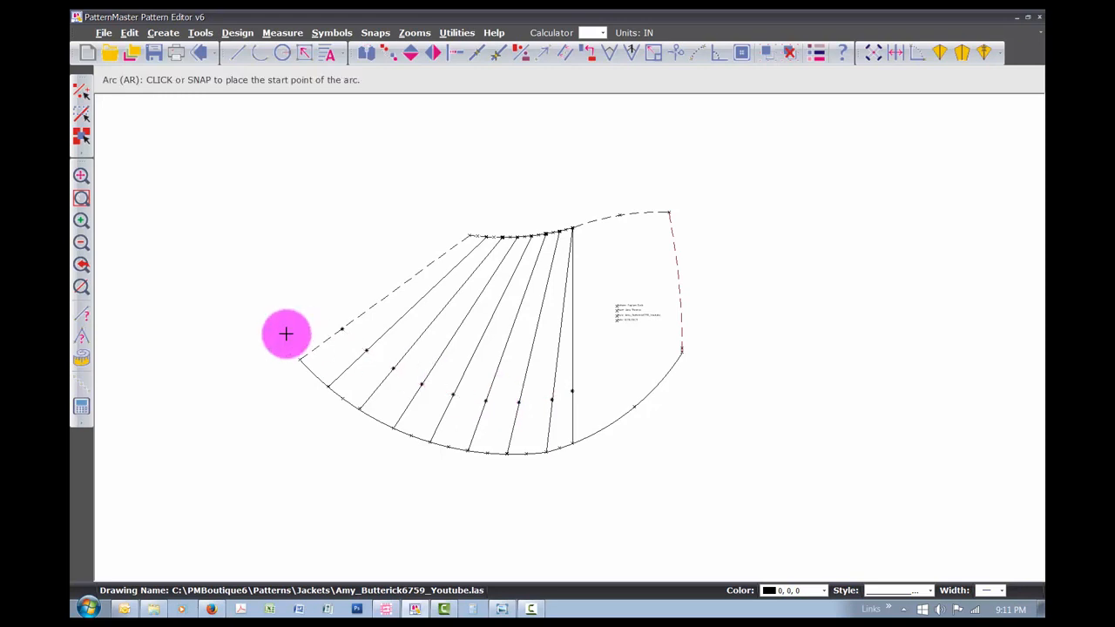
click(343, 328)
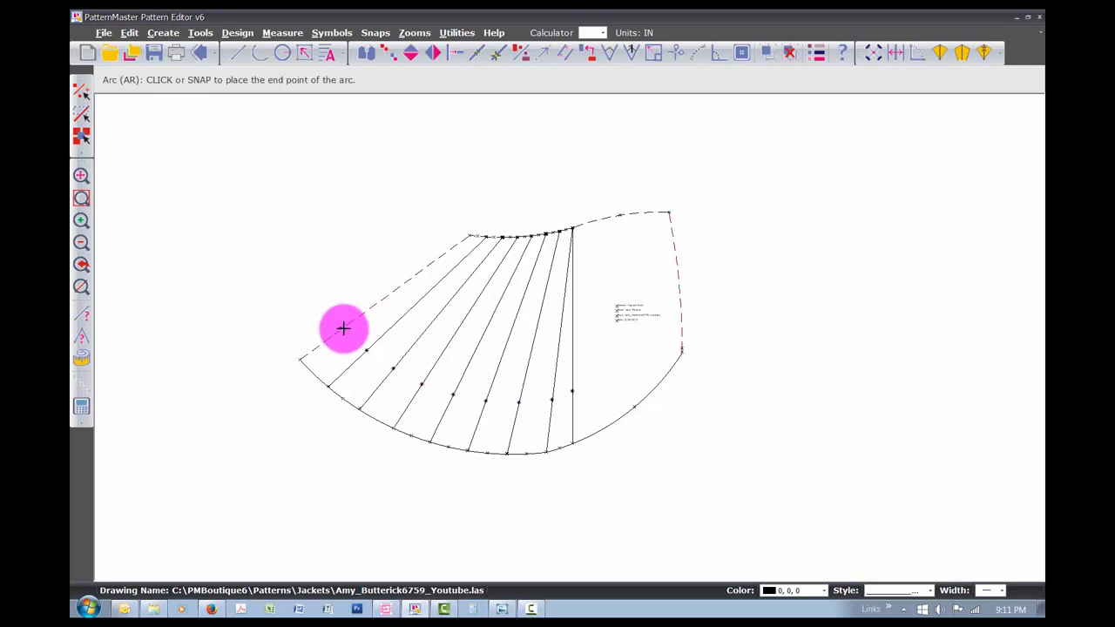
click(551, 399)
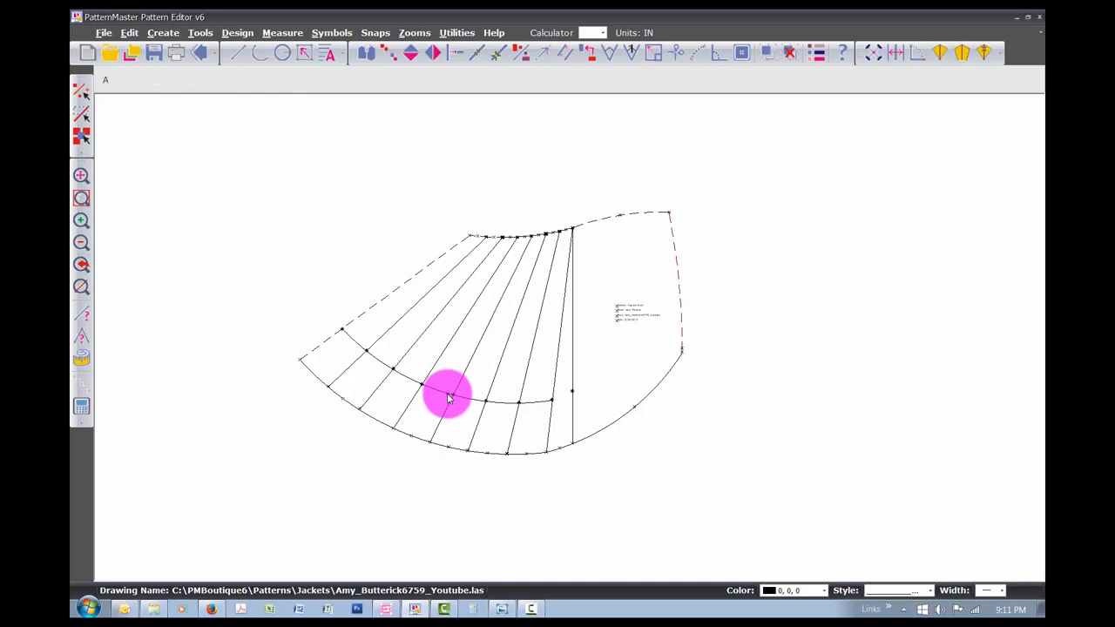
click(446, 393)
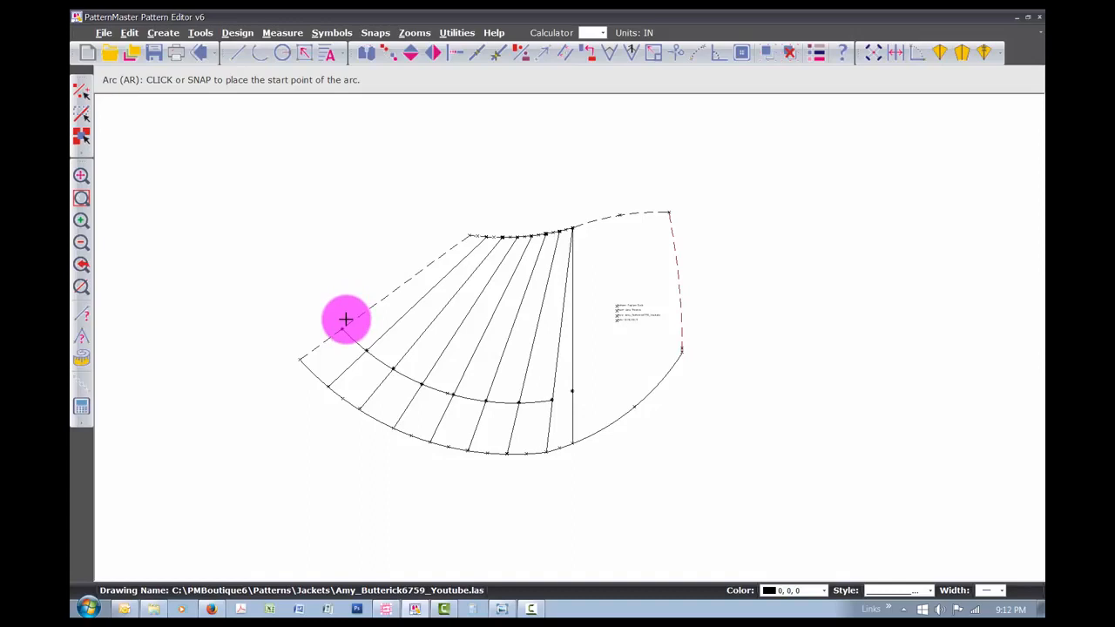
key(Escape)
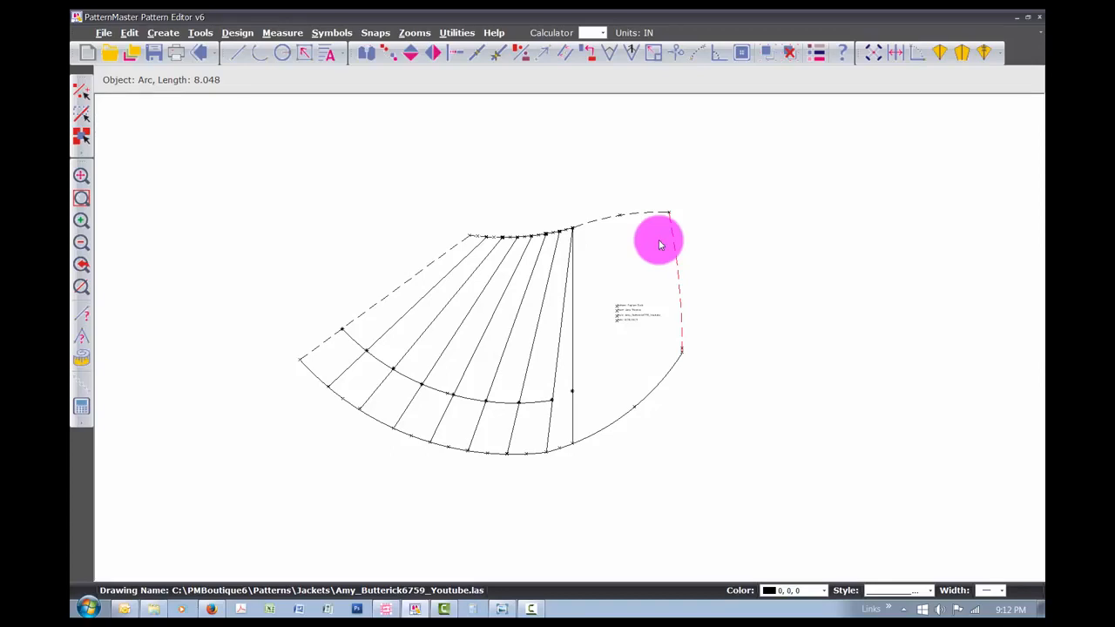
- Locate a point 3 inches up from the hem on the right edge, and arc from the last slash line's point to it
text(lp)
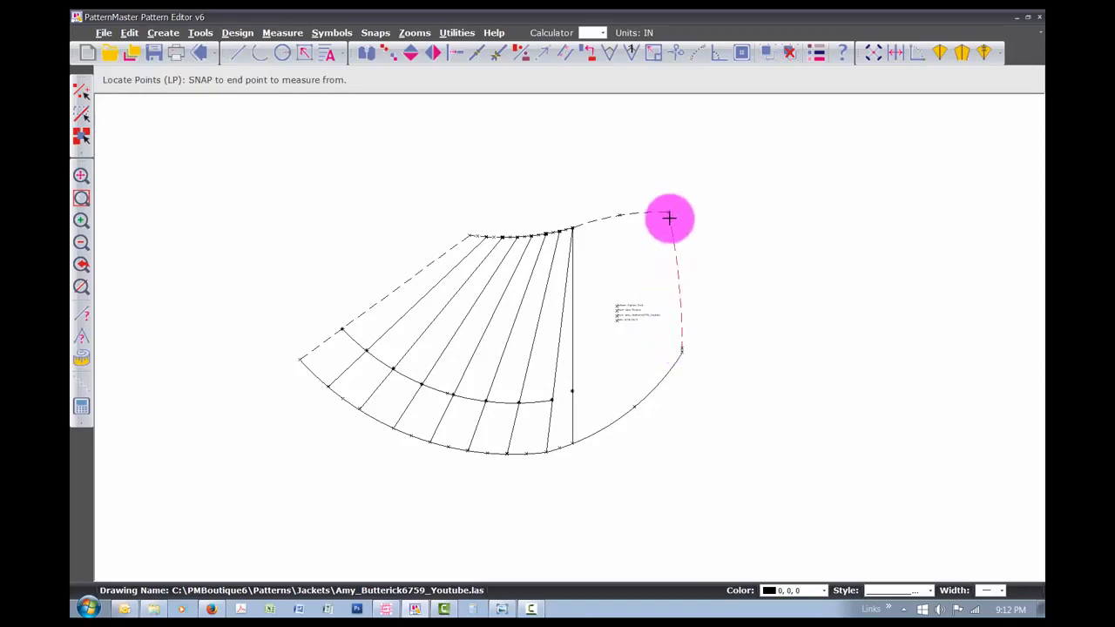
click(682, 353)
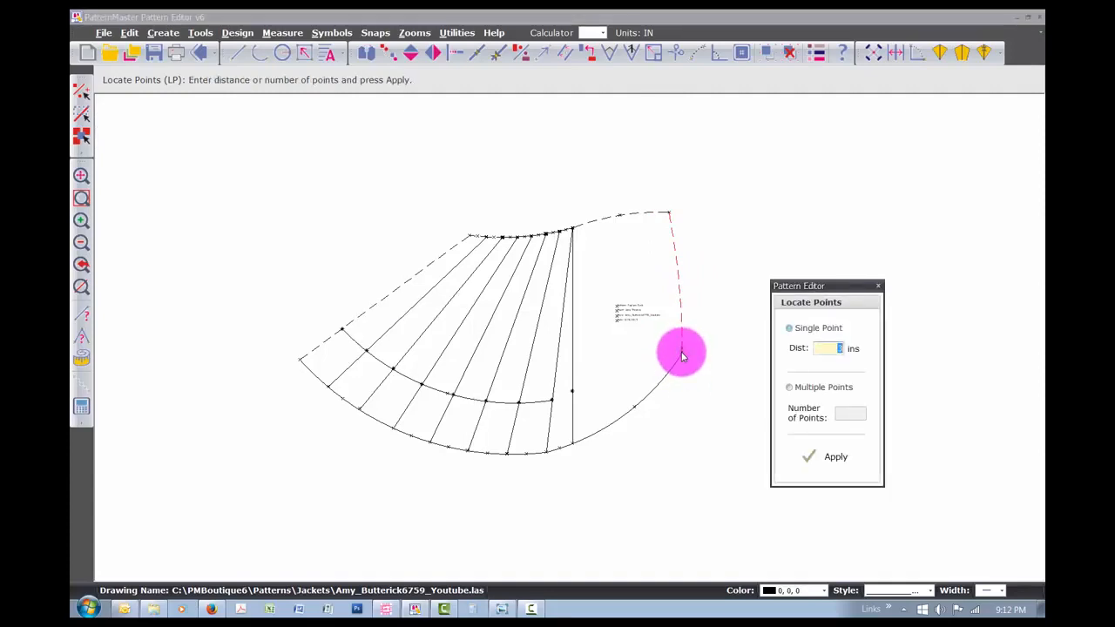
key(Return)
key(a)
key(r)
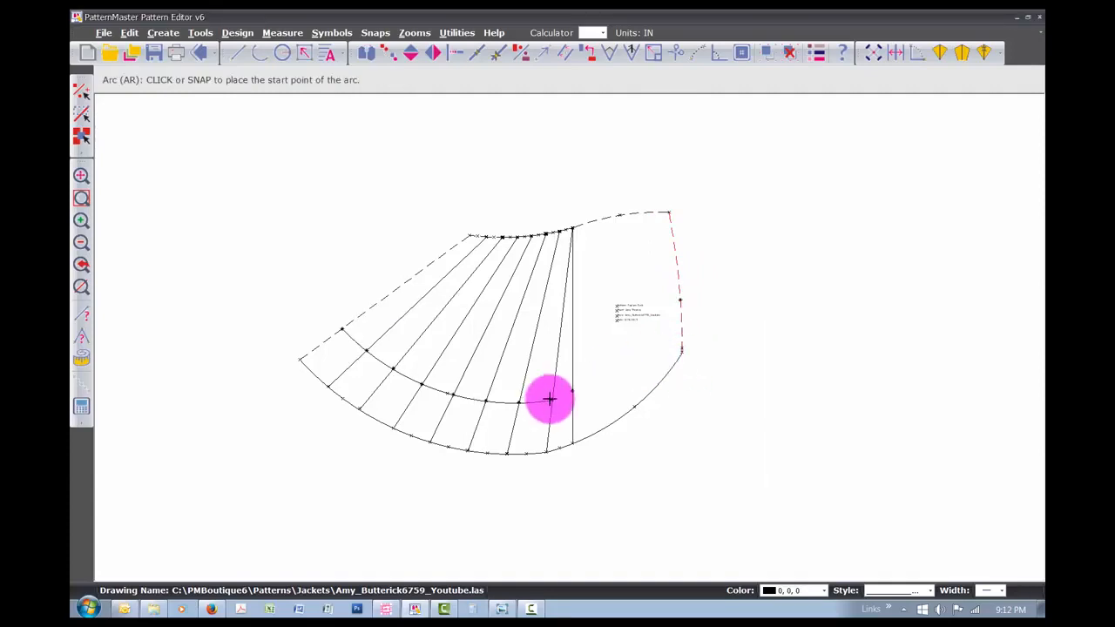
click(552, 400)
click(680, 302)
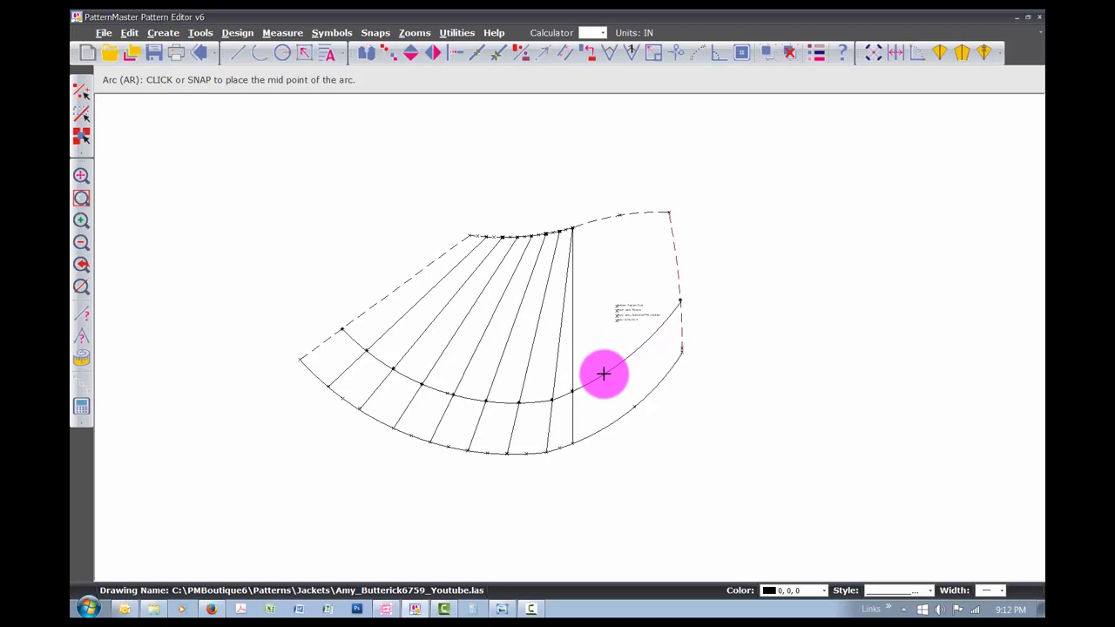
click(604, 374)
- Zoom in to examine the new 3-inch arcs across the peplum, then switch to another open window
key(z)
key(w)
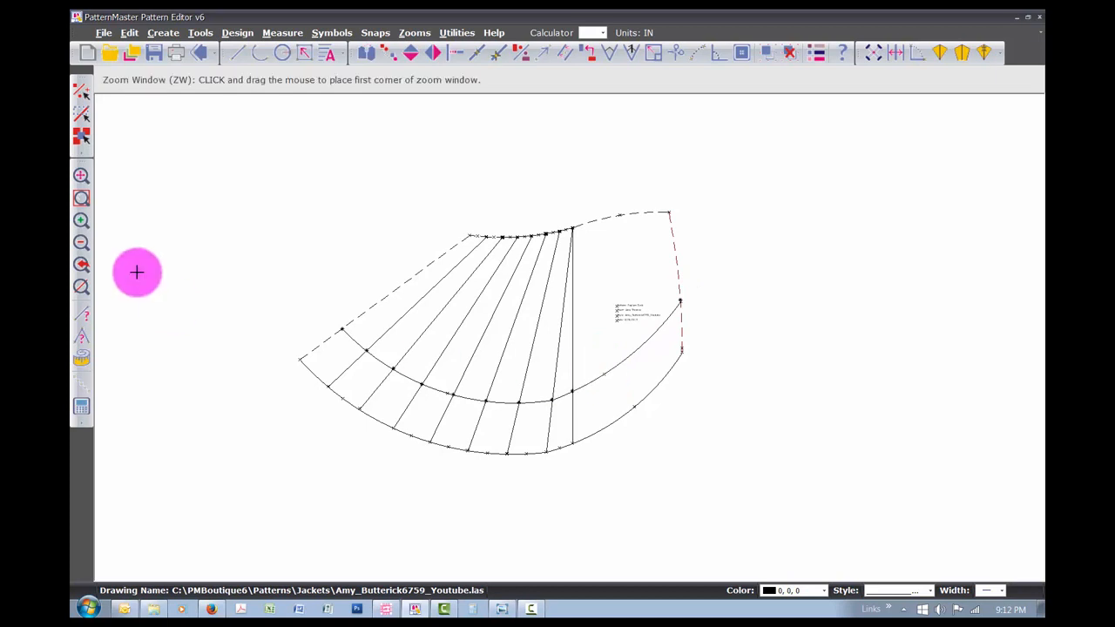
click(225, 134)
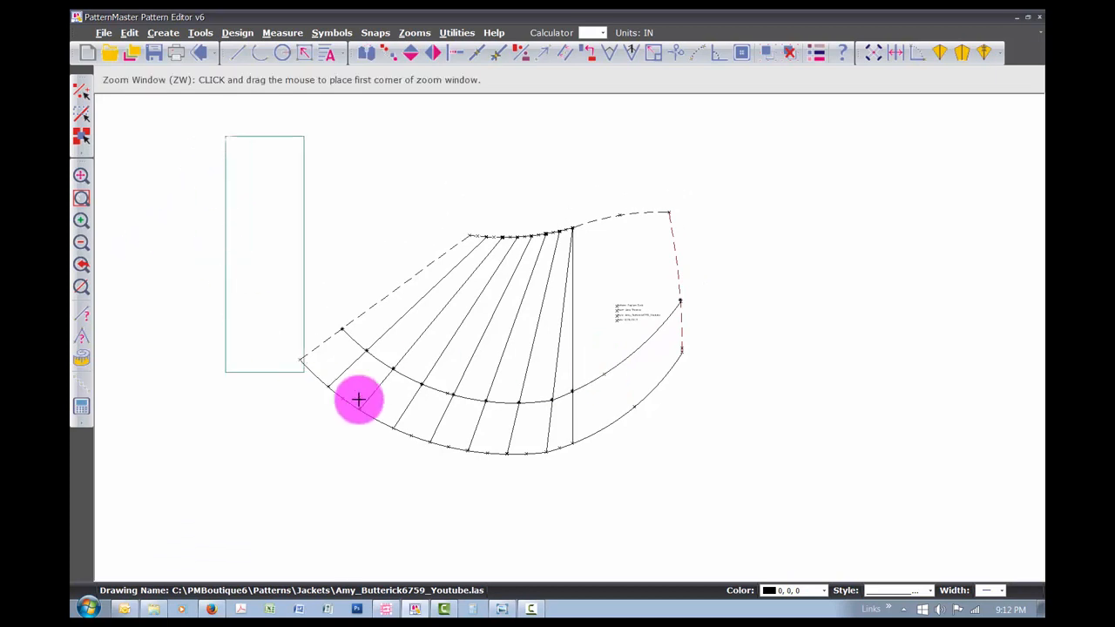
click(721, 518)
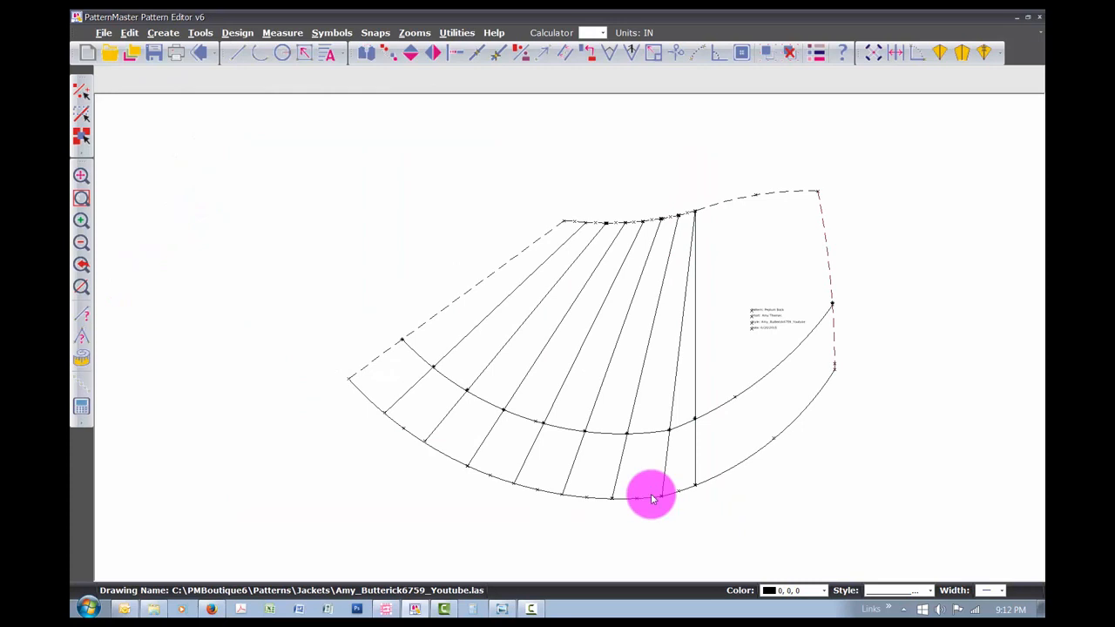
click(303, 118)
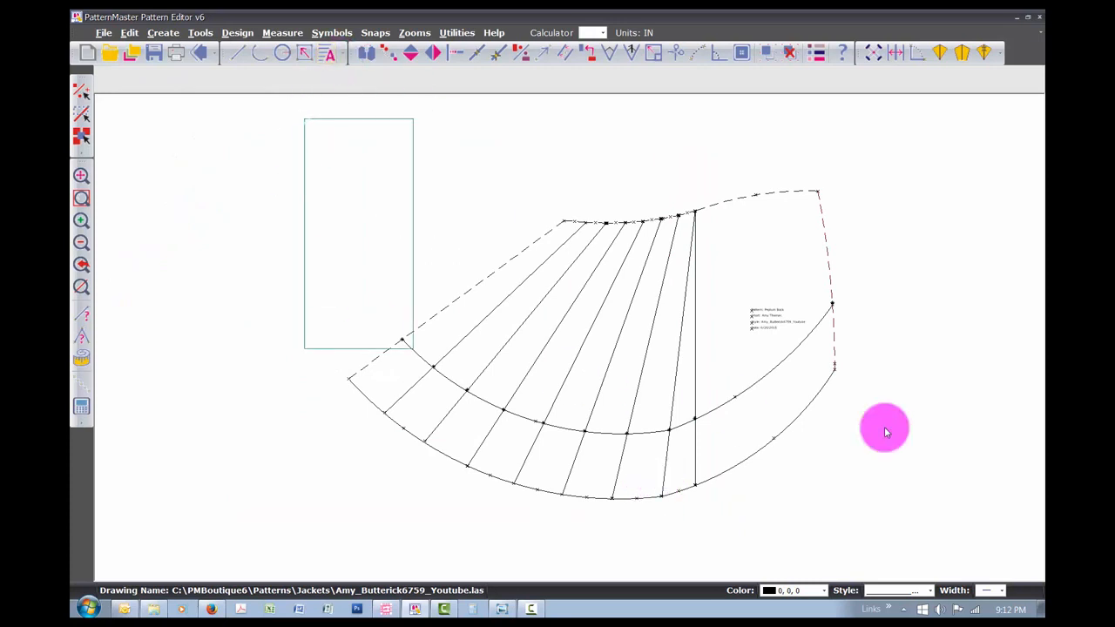
click(854, 533)
key(z)
key(a)
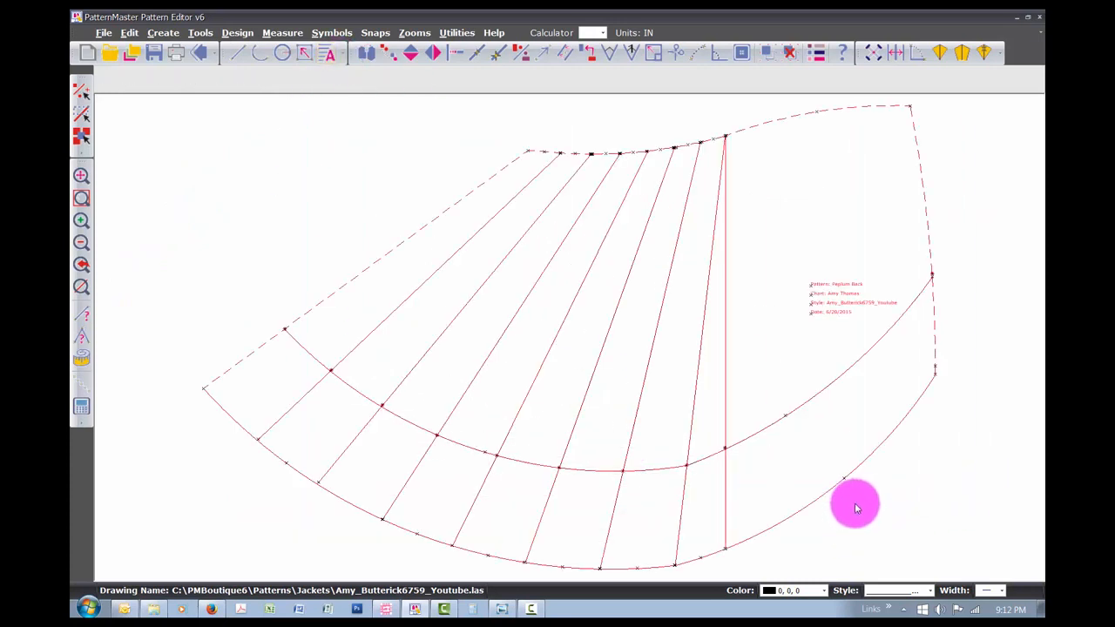
click(1005, 266)
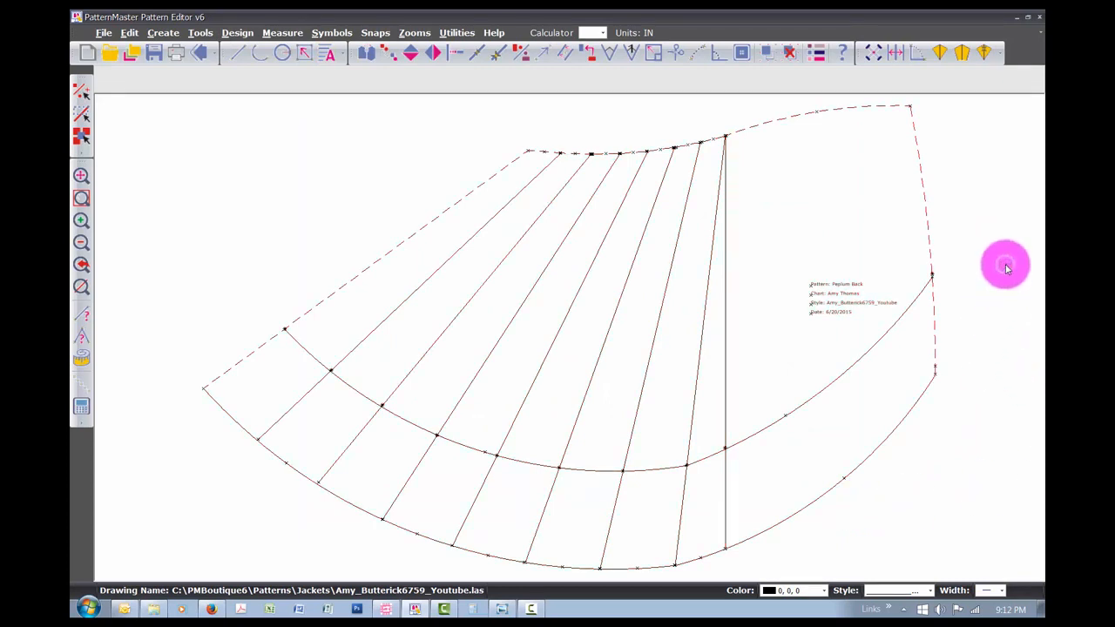
click(354, 610)
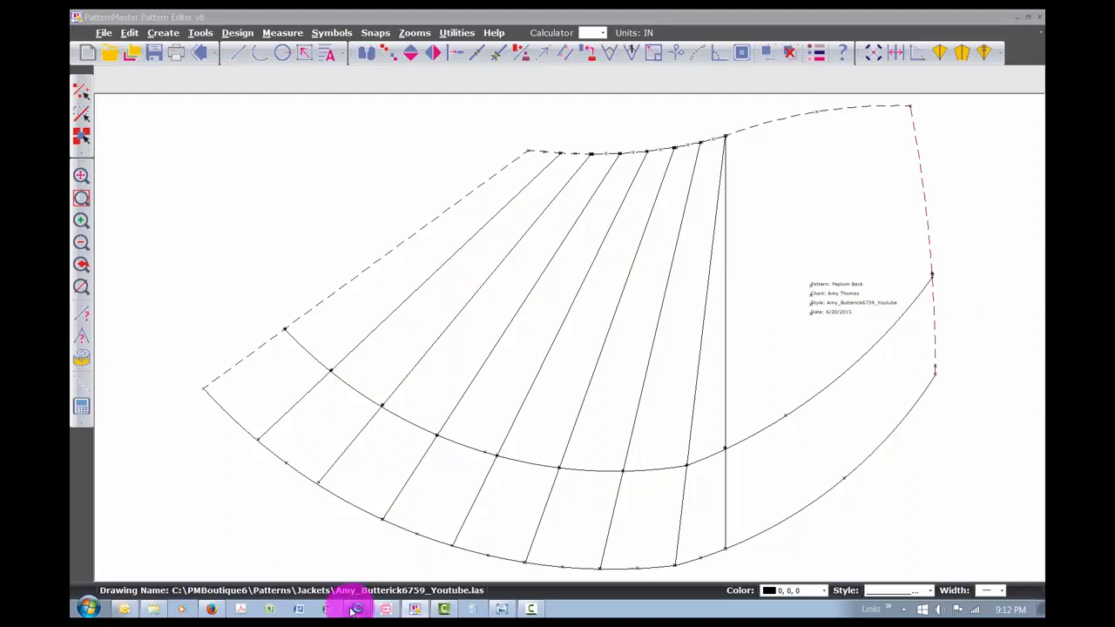
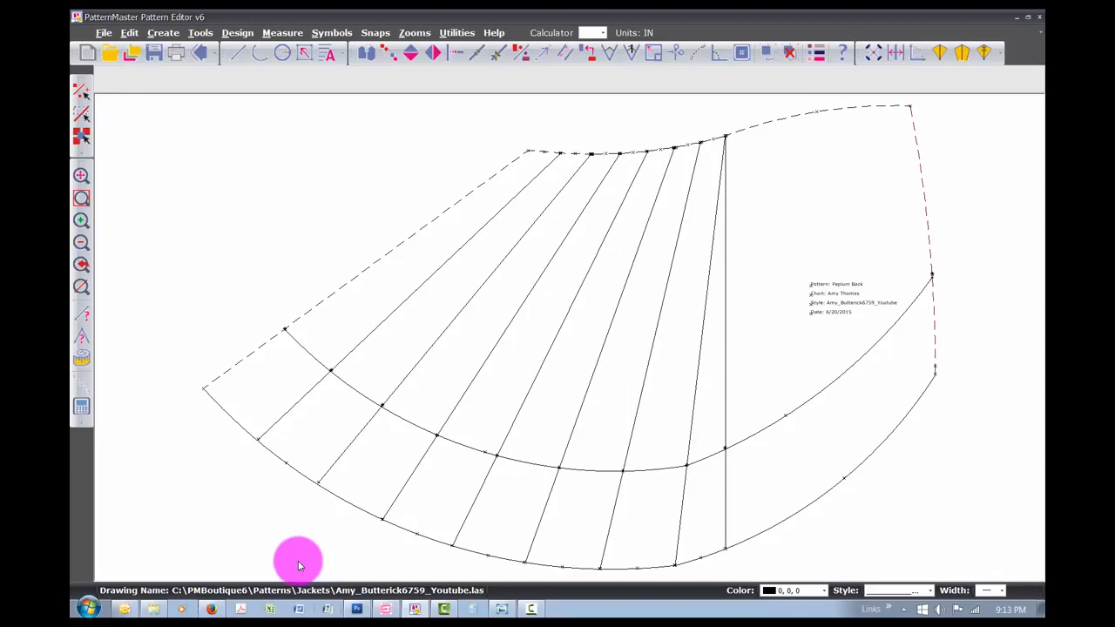
- Switch to Photoshop, create a new clipboard-sized document and paste the captured peplum pattern screenshot into it
key(alt+Tab)
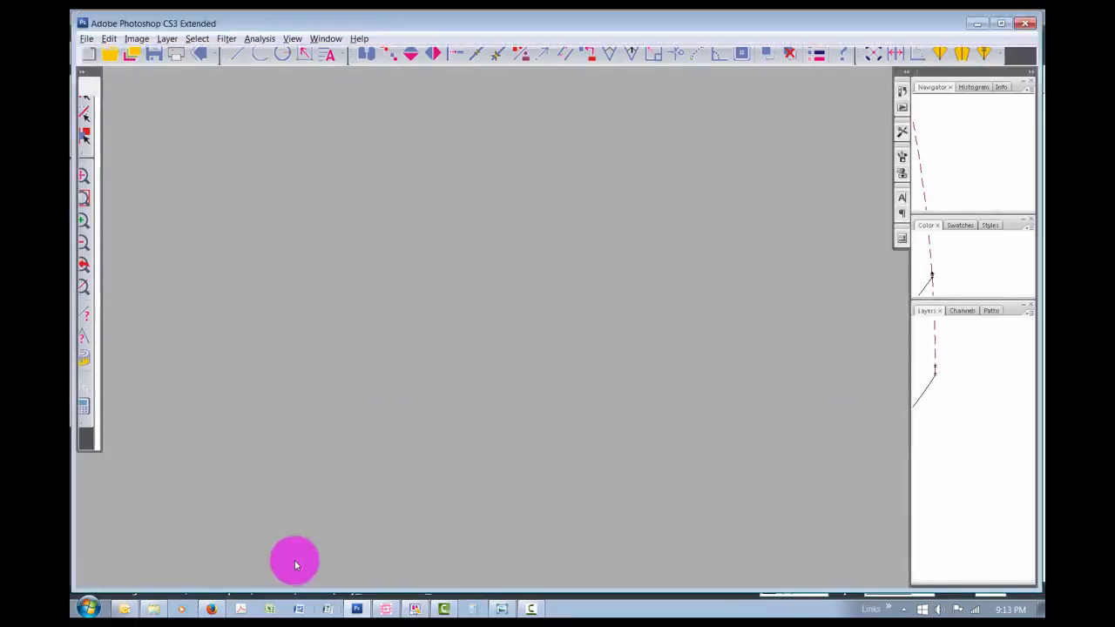
key(alt+f)
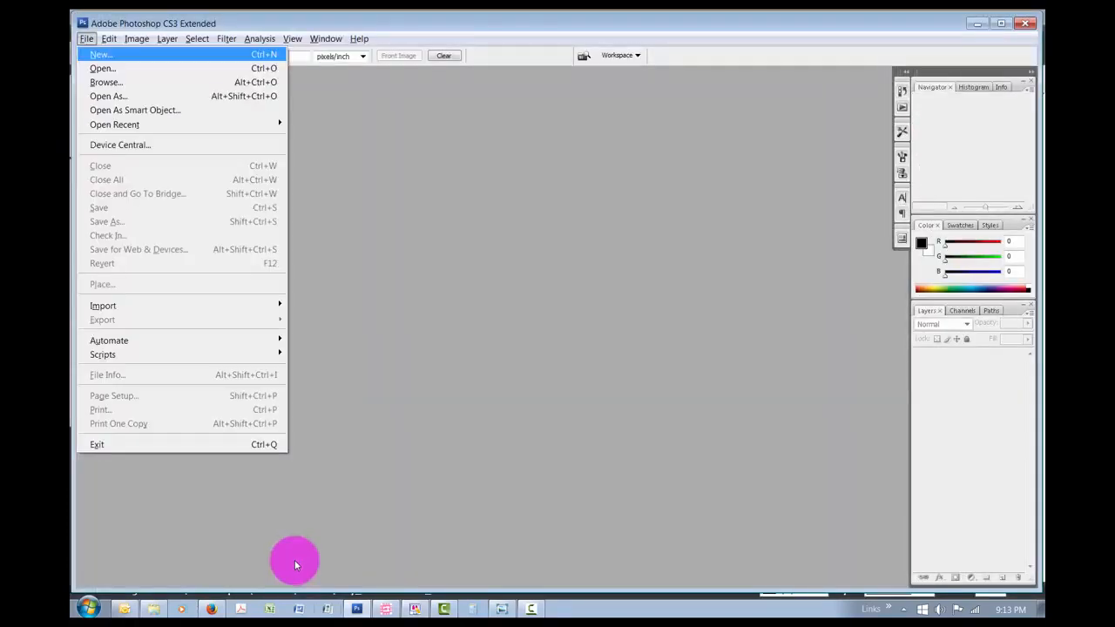
key(Return)
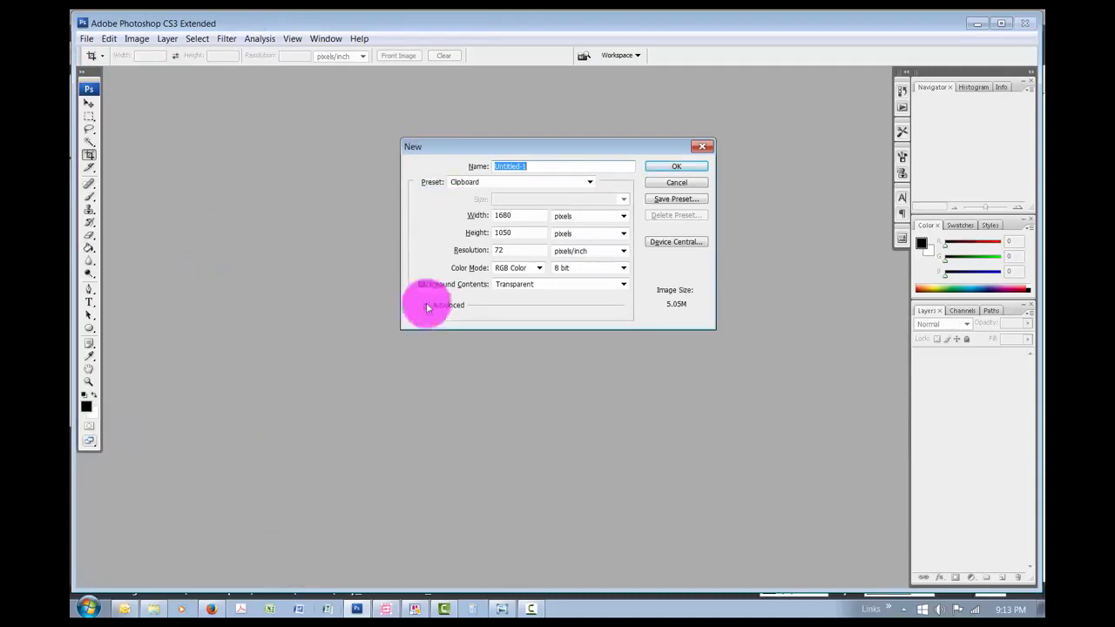
click(540, 219)
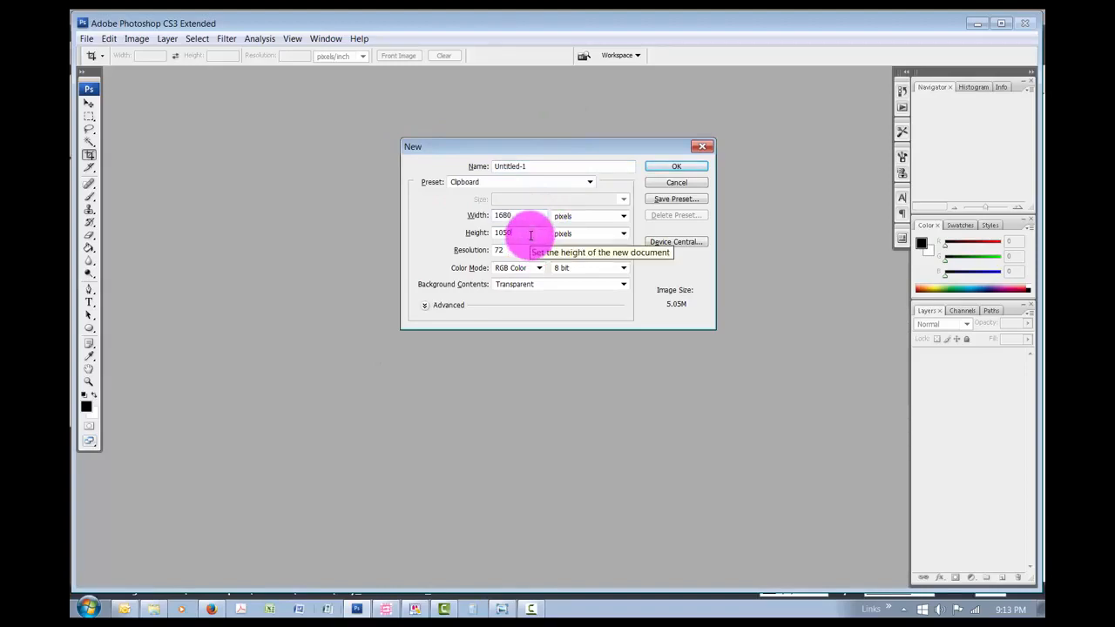
key(Escape)
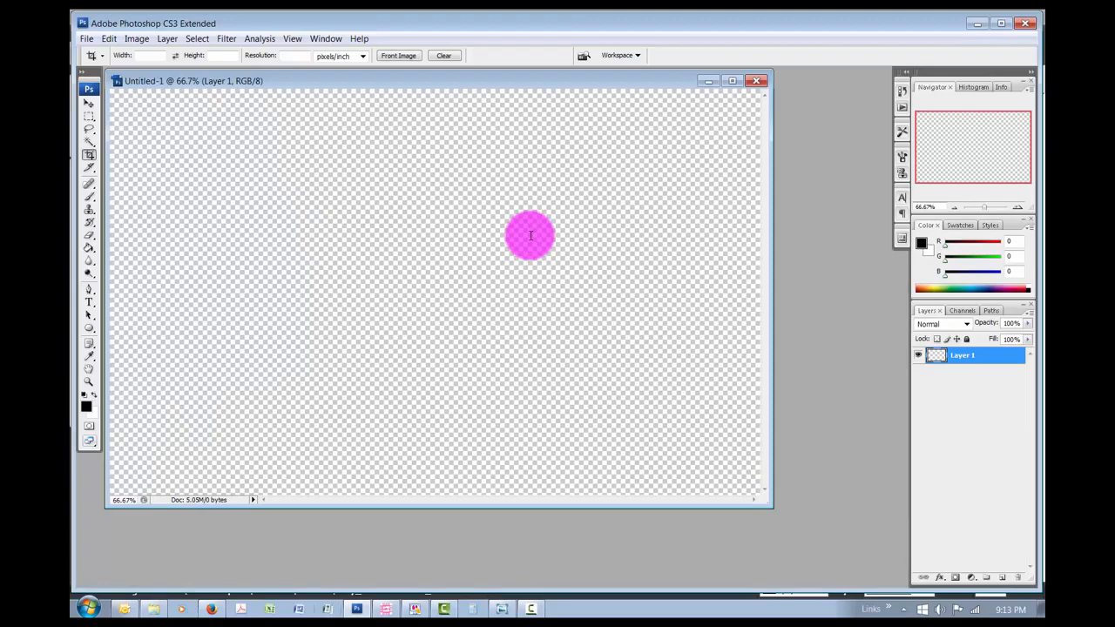
key(ctrl+v)
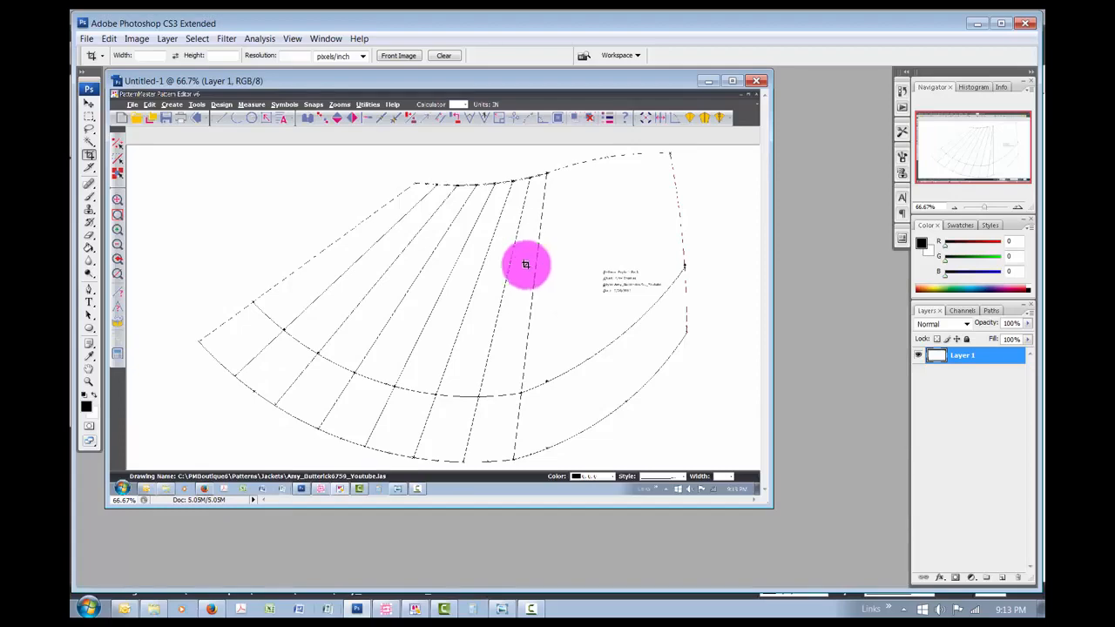
- Enlarge the document window to show the whole pasted pattern
drag(771, 503, 896, 587)
key(alt+Tab)
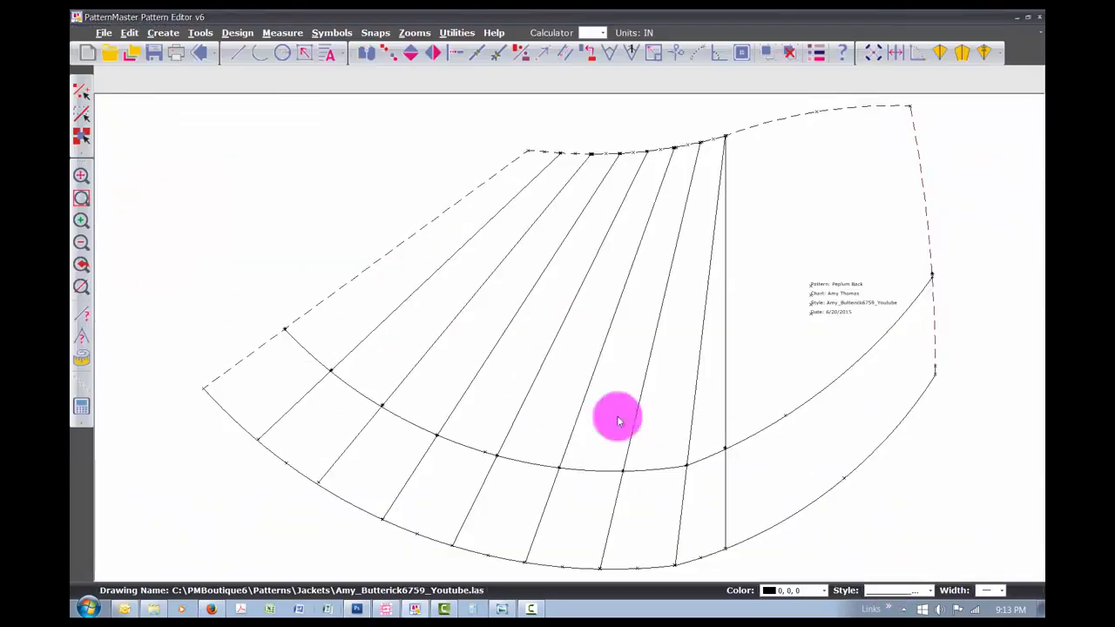
key(alt+Tab)
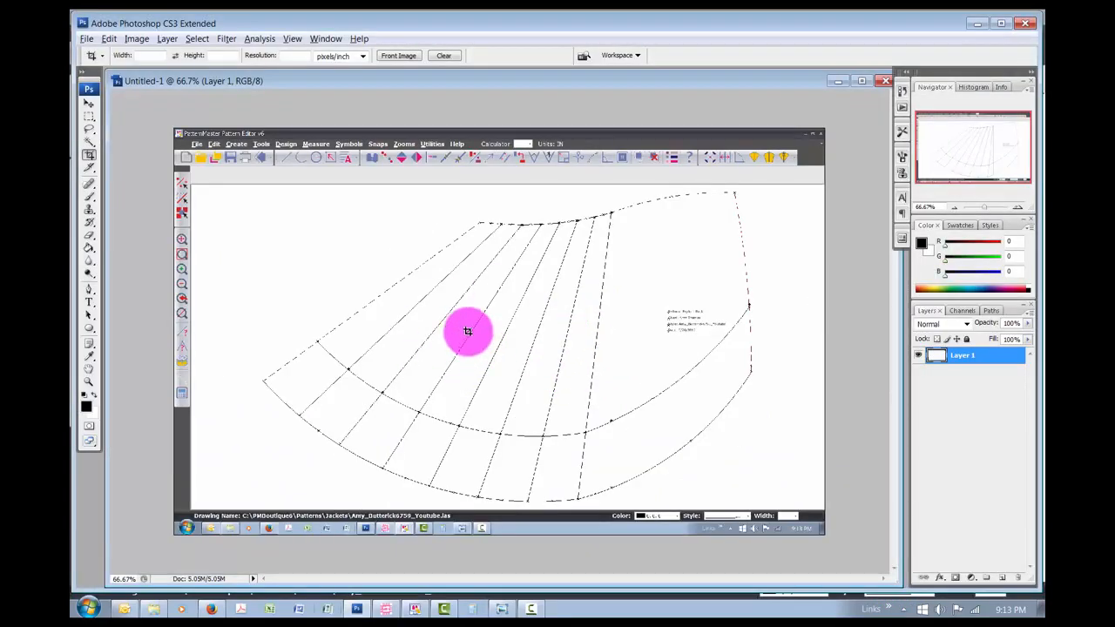
- Choose the Brush tool and pick the 342 px decorative flourish brush
key(b)
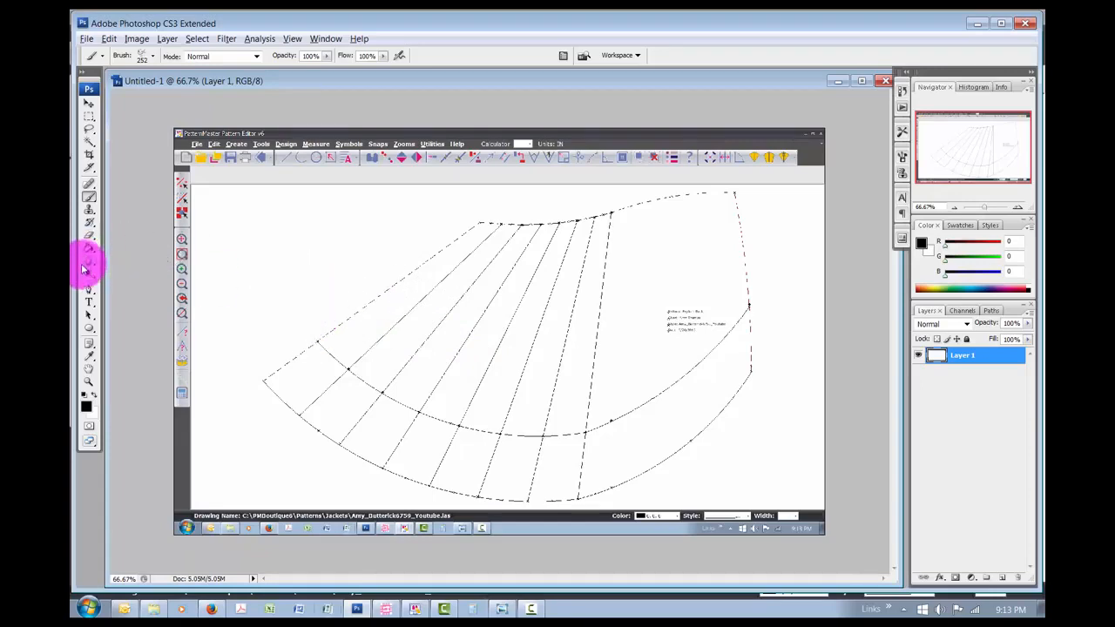
click(91, 199)
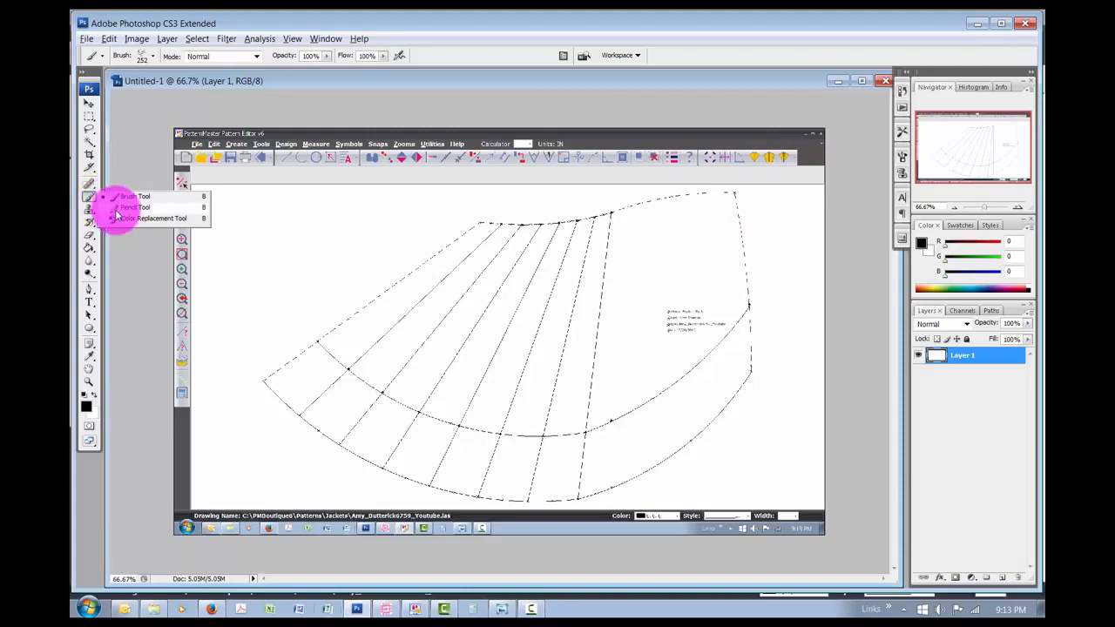
click(114, 198)
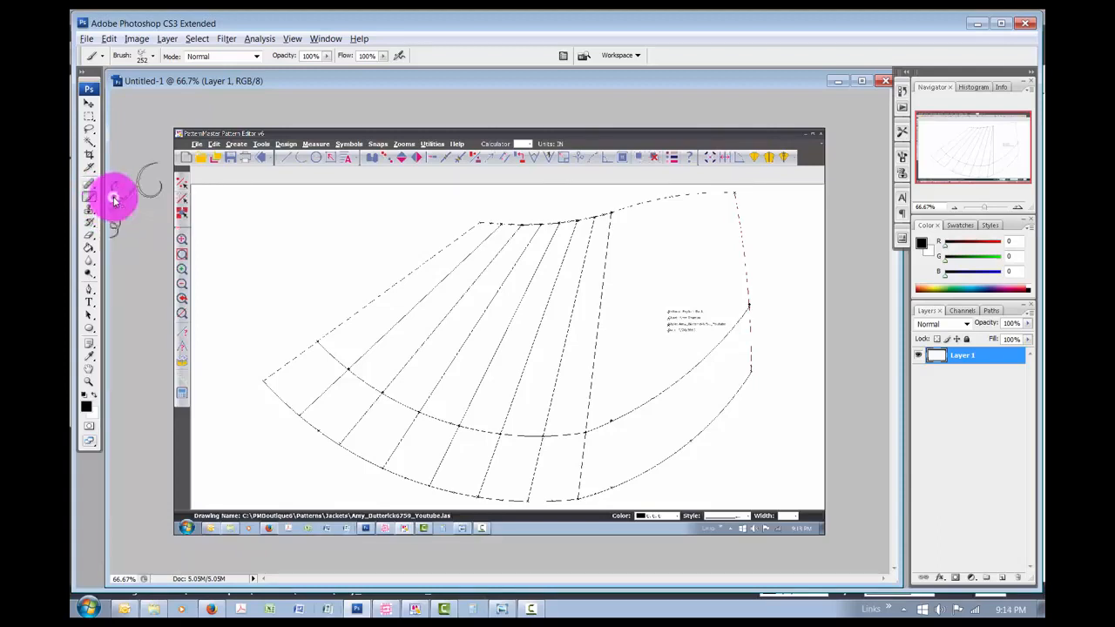
click(153, 56)
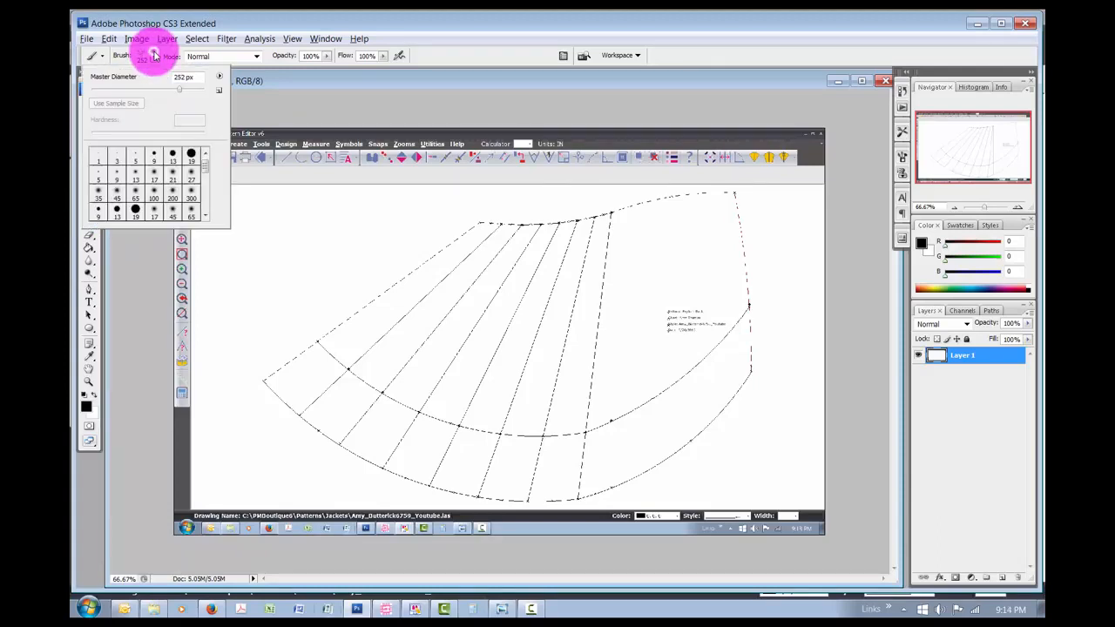
drag(204, 165, 206, 206)
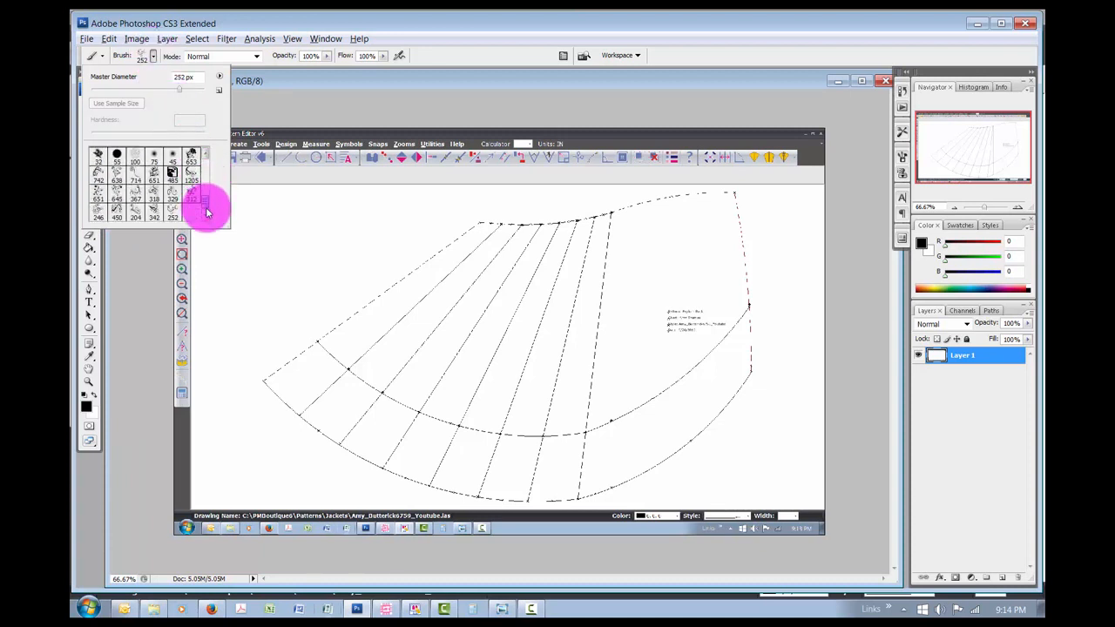
click(152, 215)
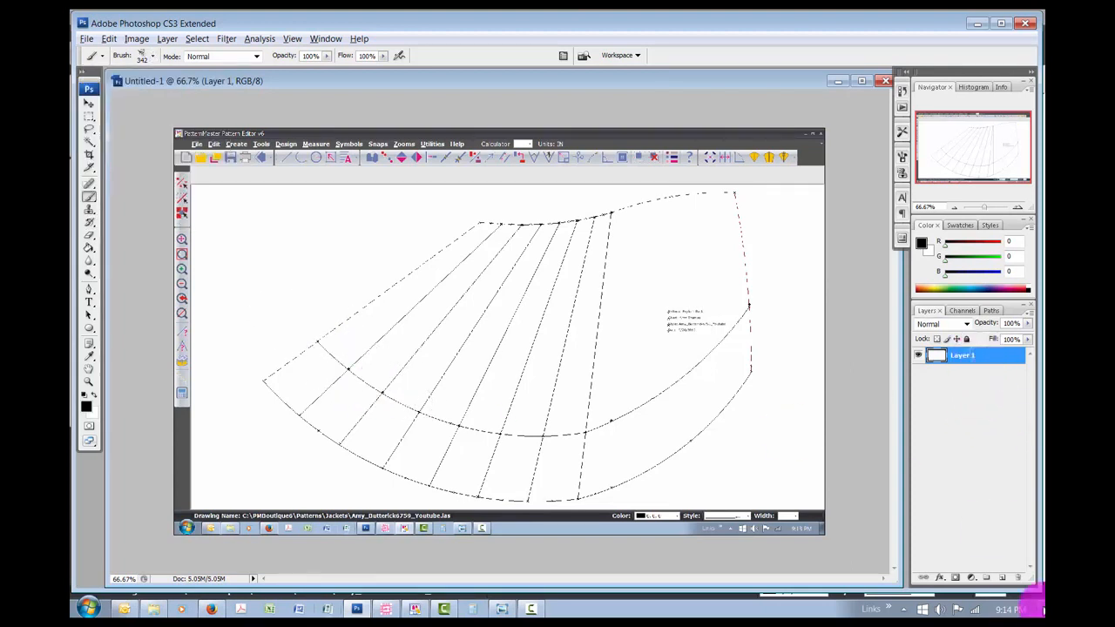
- Duplicate the pattern layer, hide the original Layer 1, and add a new blank layer on top
drag(995, 364, 1003, 577)
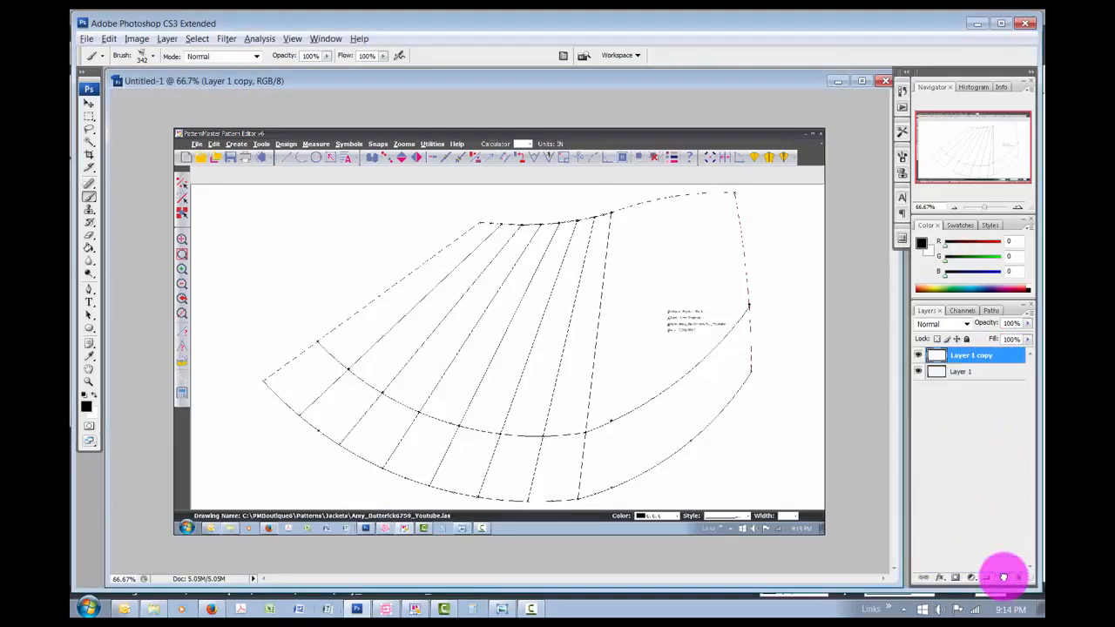
click(919, 372)
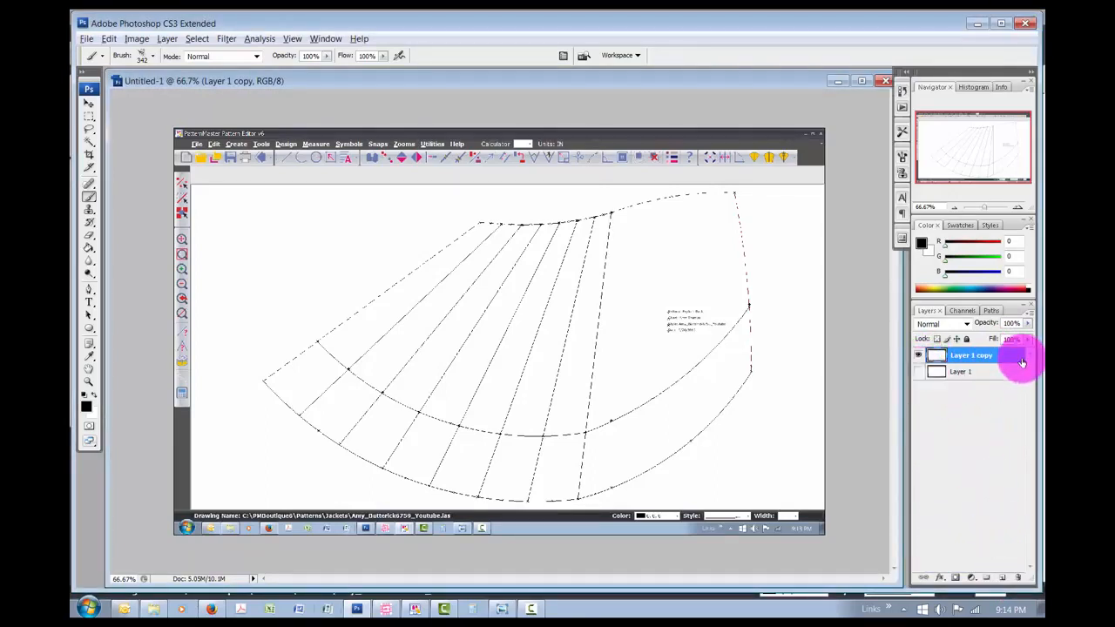
click(1004, 579)
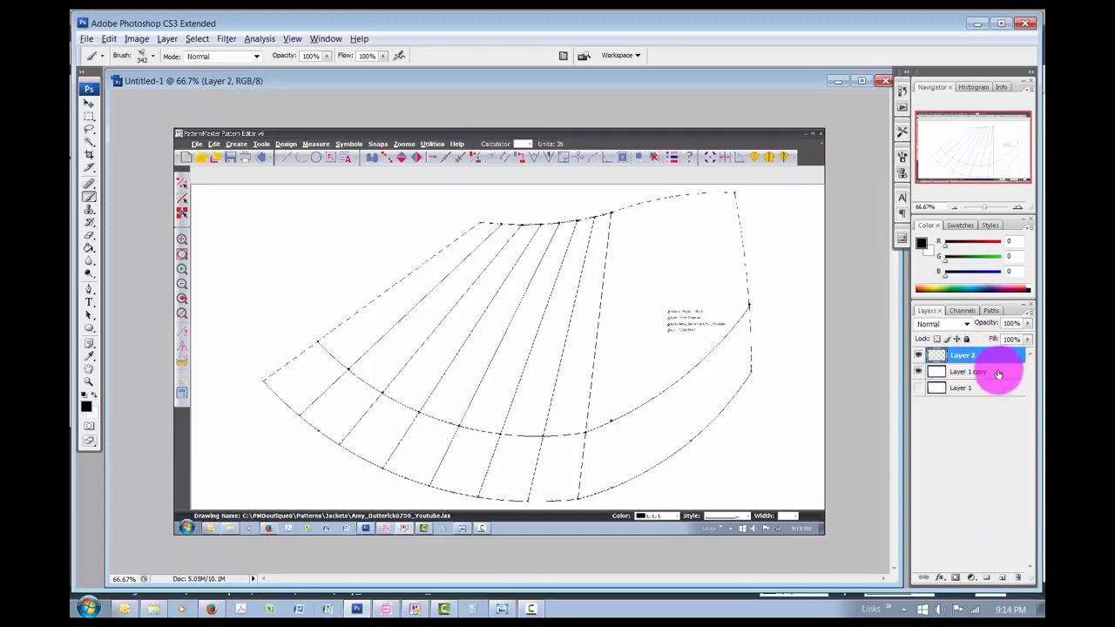
click(918, 372)
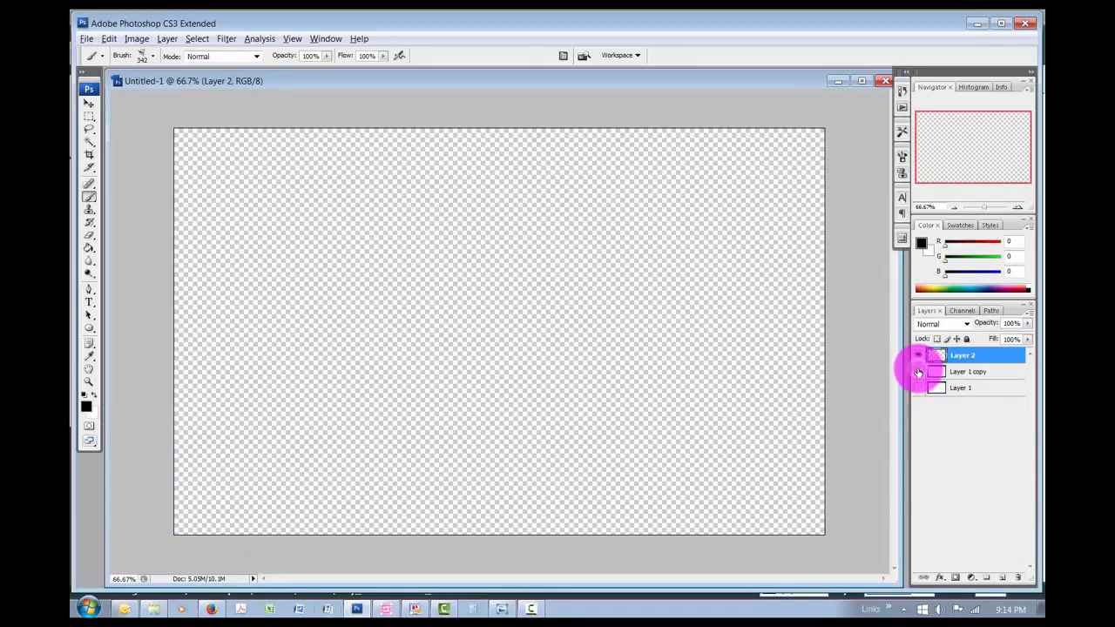
click(918, 372)
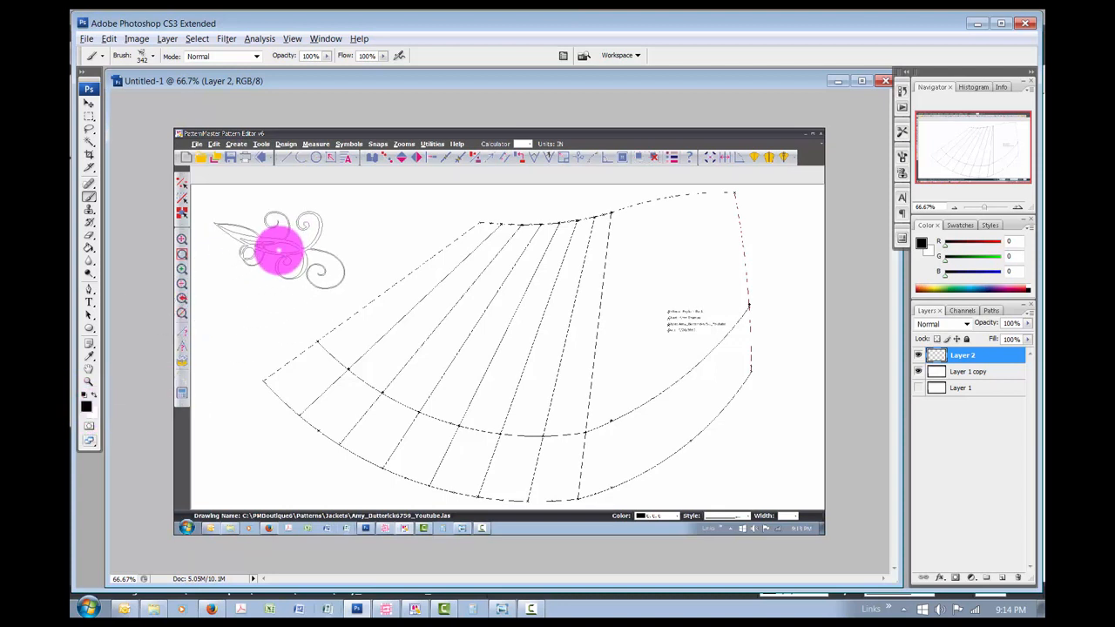
- Stamp a flourish on the new layer and move it onto the peplum's left section
click(279, 250)
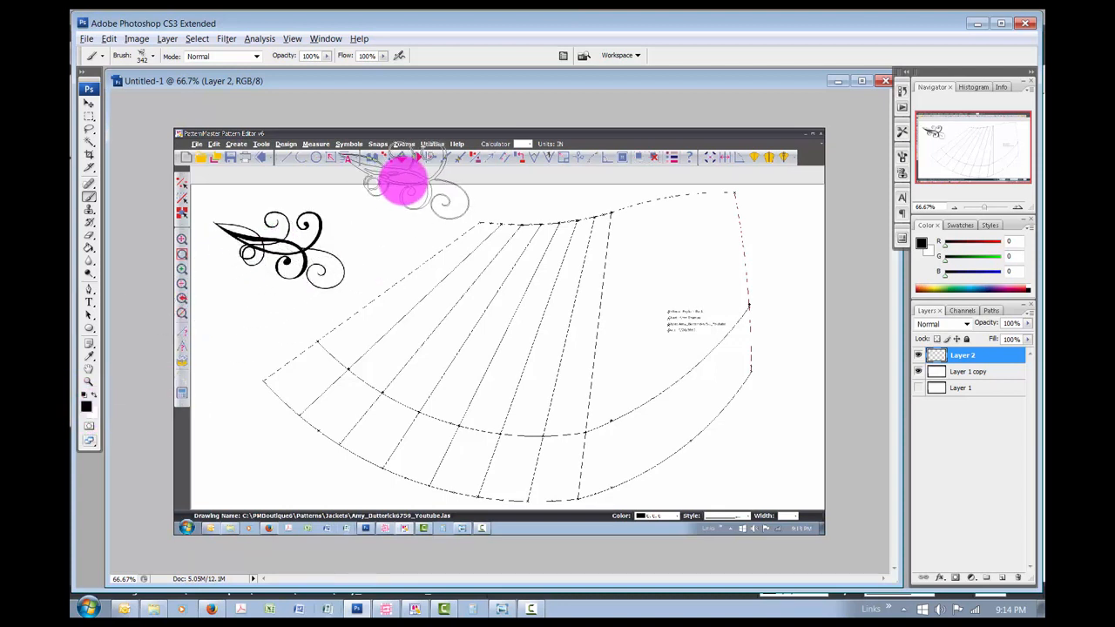
key(v)
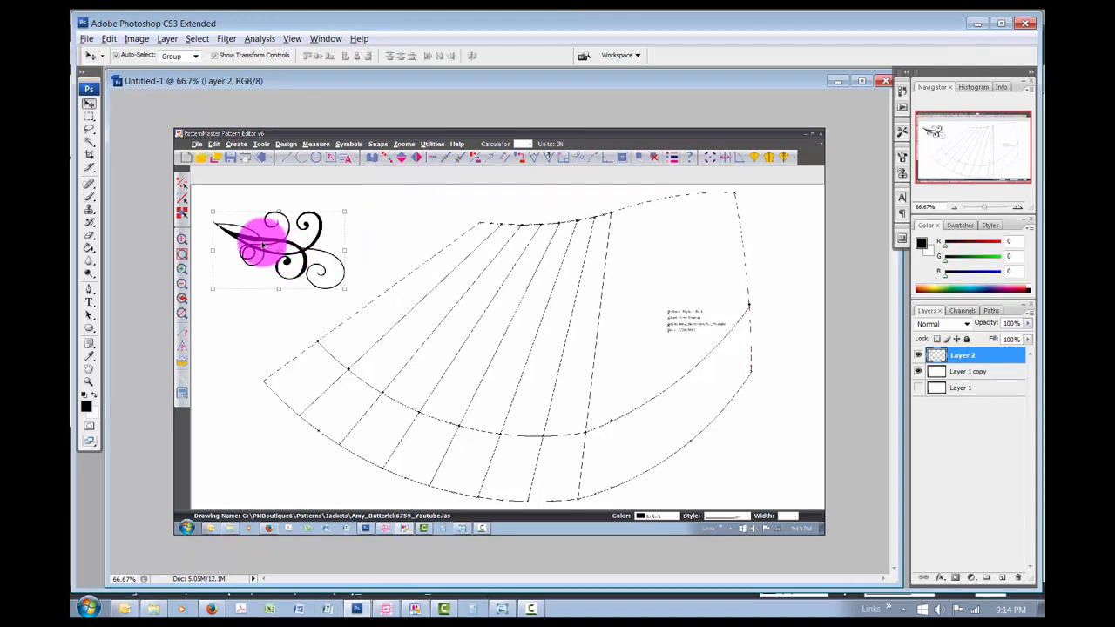
drag(259, 242, 393, 370)
- Free-transform the flourish to about 74% width, 35% height and -157° rotation along the peplum's left section
key(ctrl+t)
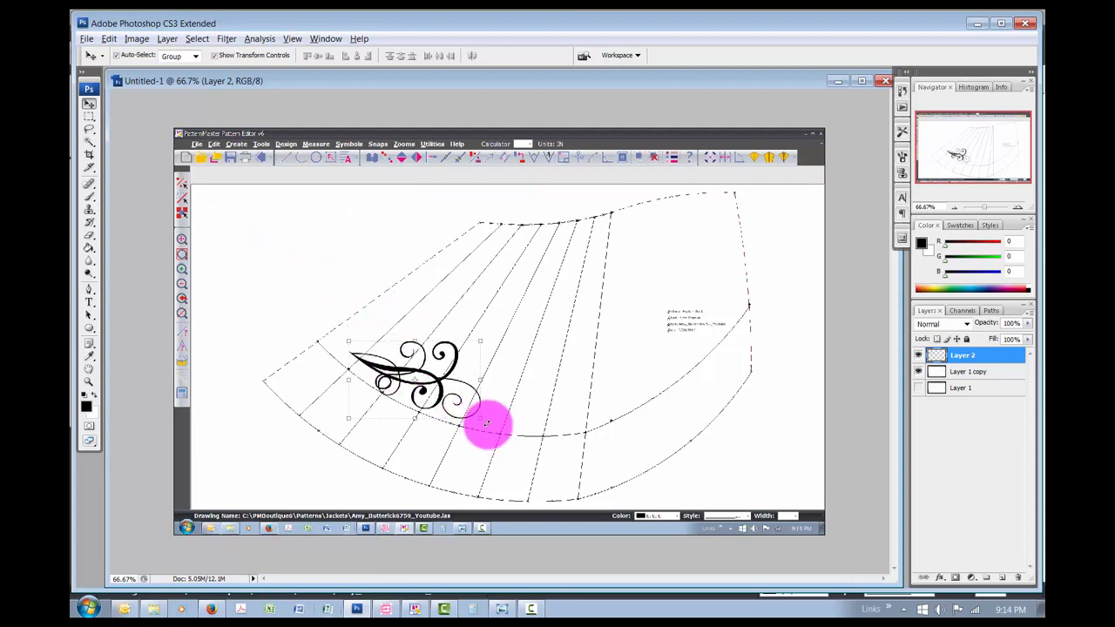
drag(363, 478, 327, 308)
drag(441, 396, 410, 380)
drag(467, 407, 407, 445)
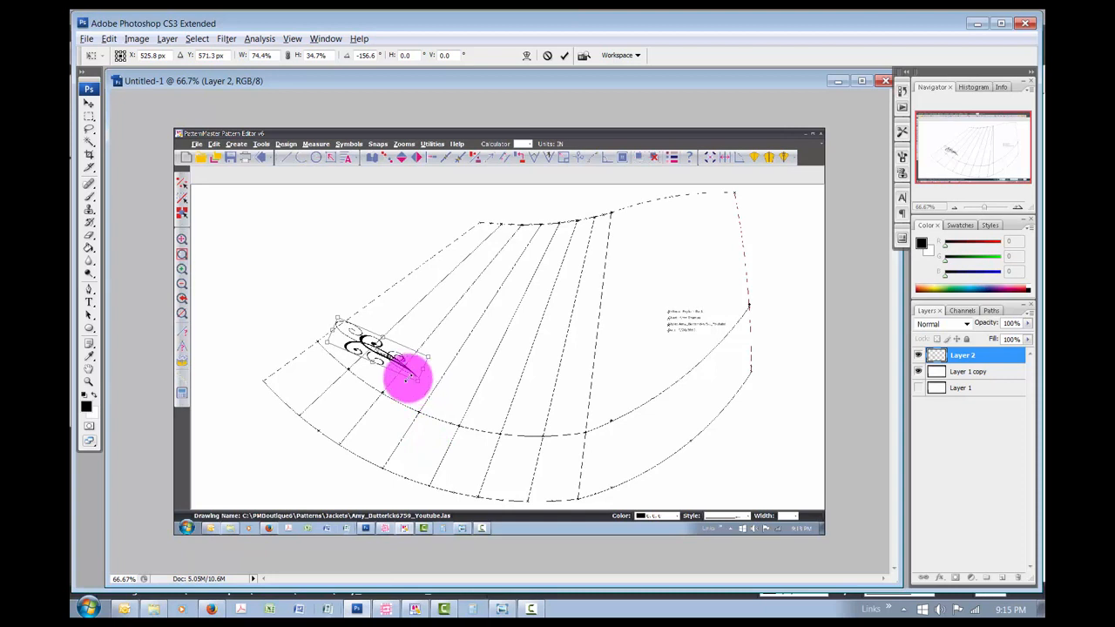
mouse_move(362, 344)
mouse_down()
mouse_move(354, 360)
mouse_move(346, 355)
mouse_up()
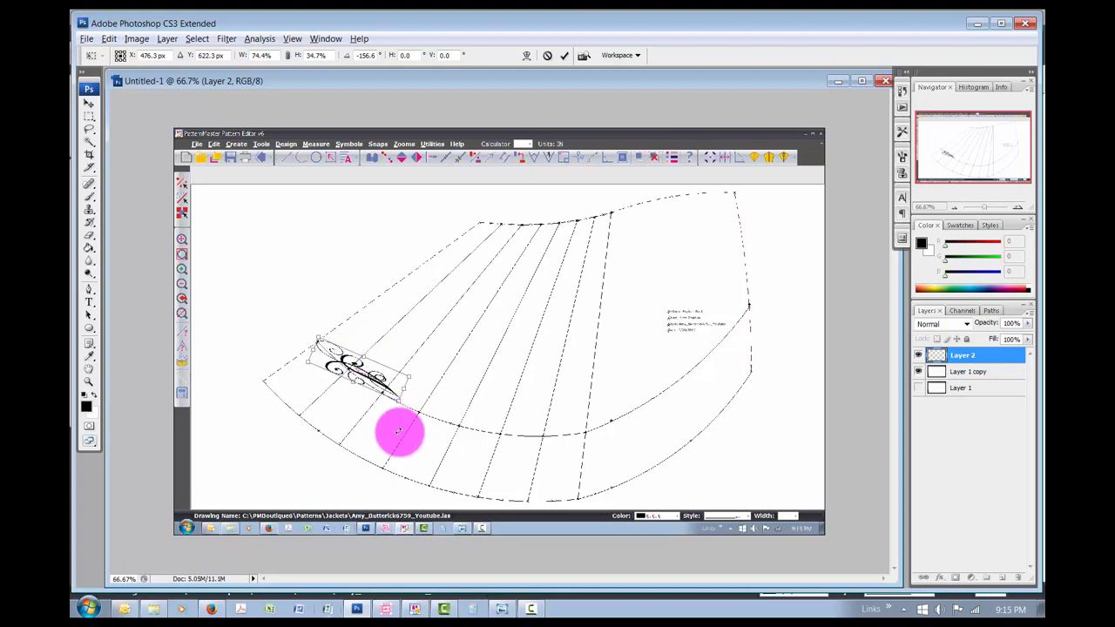
click(563, 56)
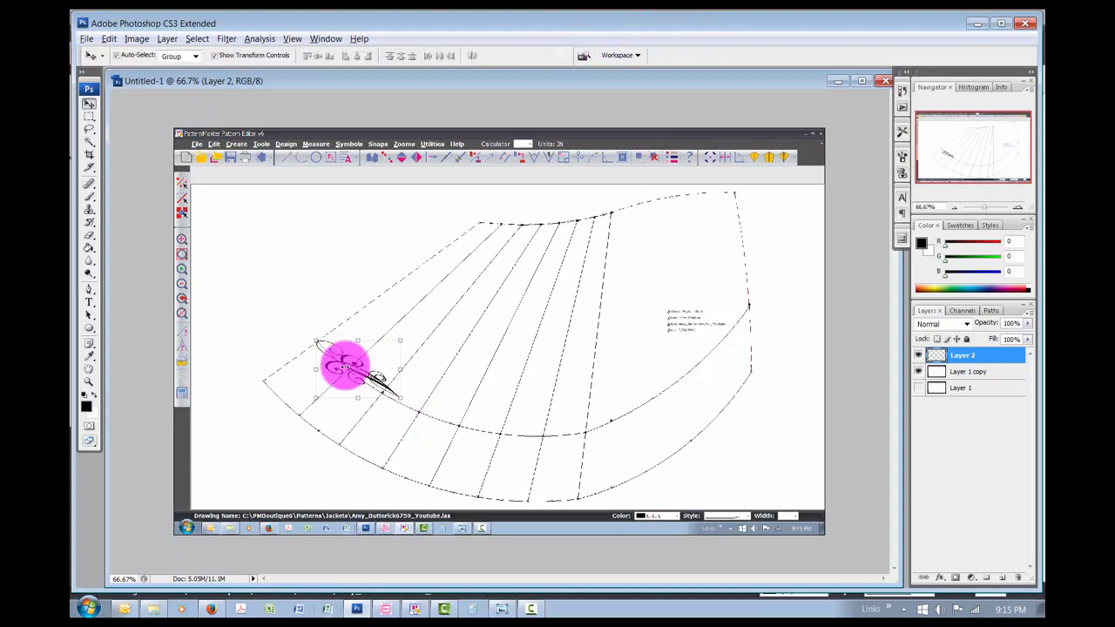
- Rotate the flourish about 2.8° so its point lands on the peplum's curved line
key(z)
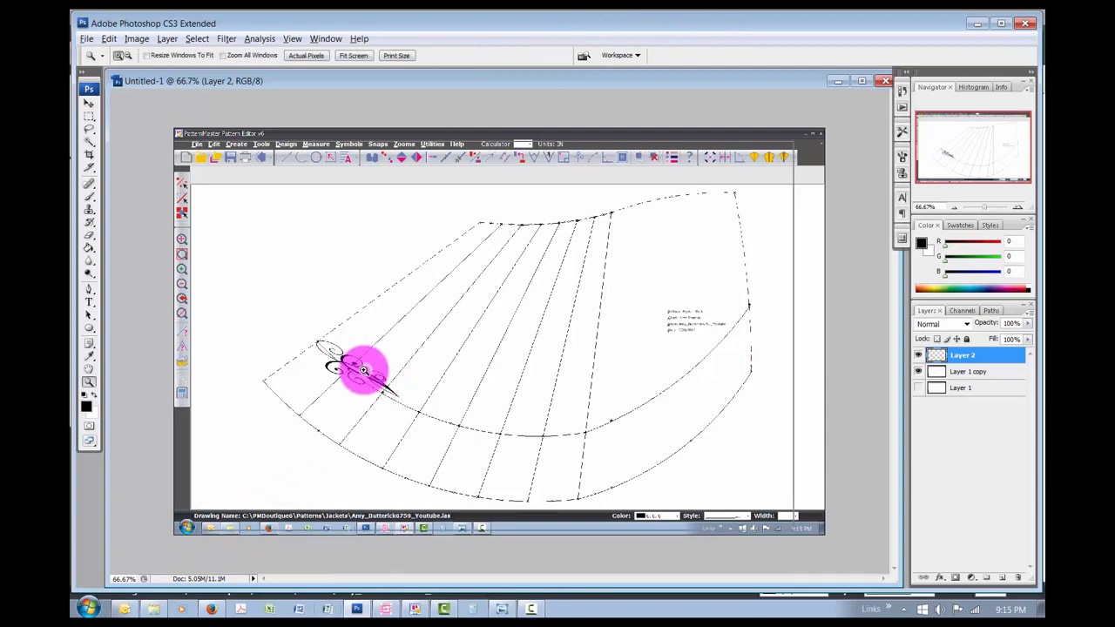
click(364, 369)
click(385, 323)
key(v)
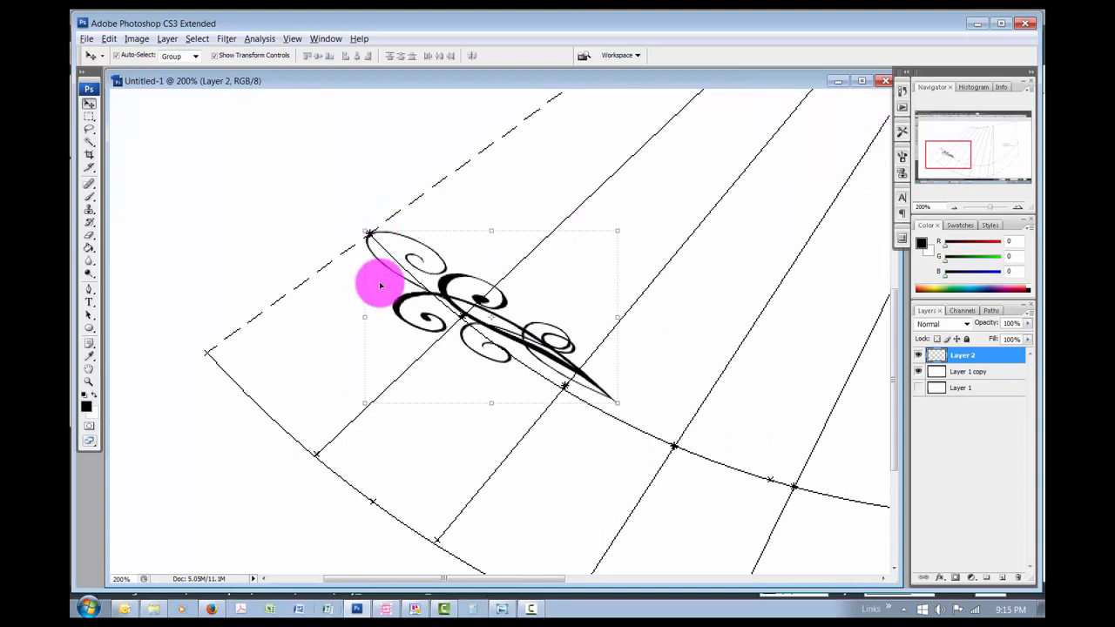
drag(628, 406, 620, 429)
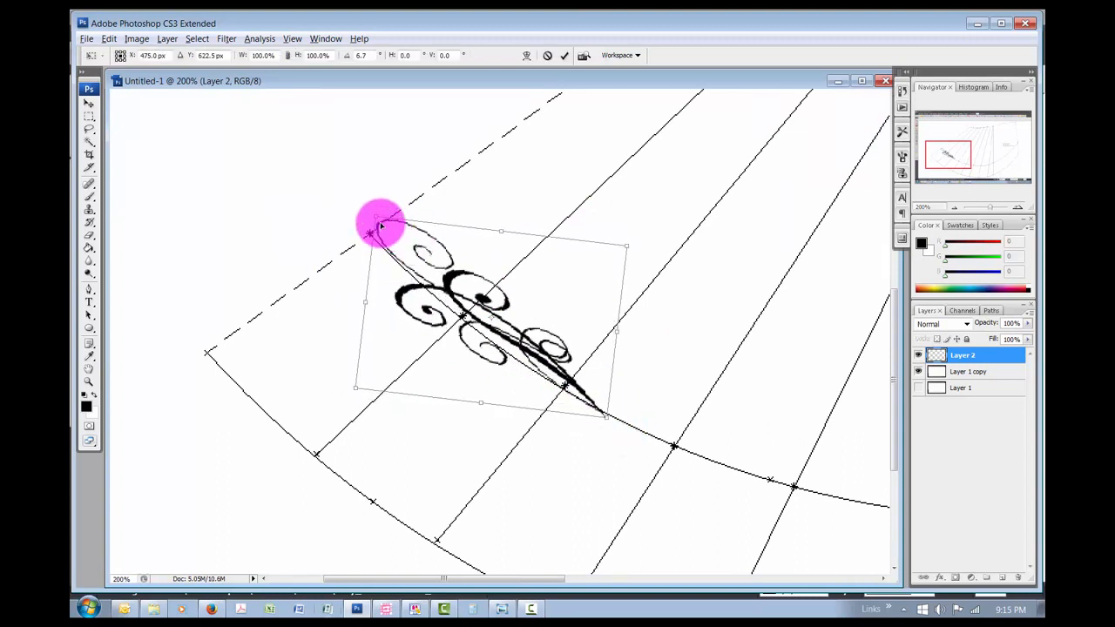
click(547, 55)
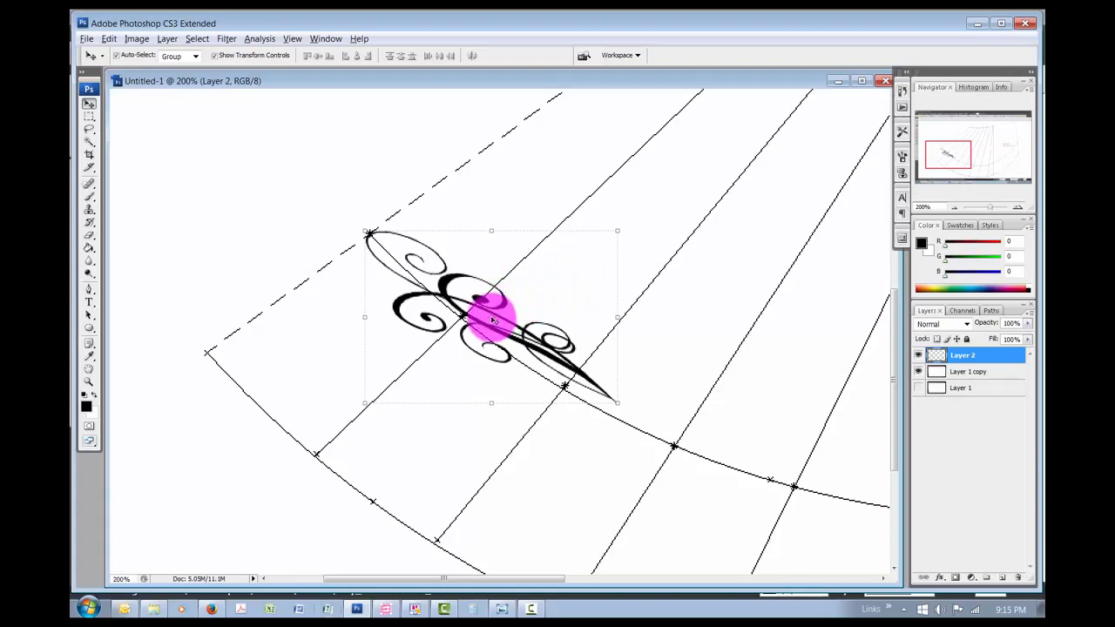
drag(493, 320, 369, 237)
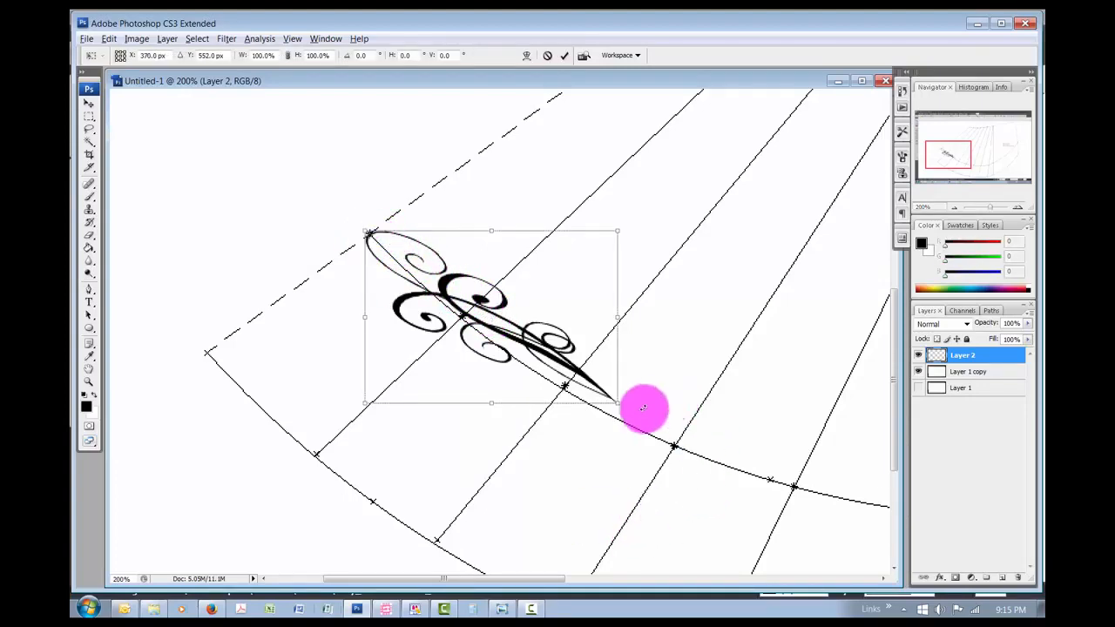
drag(637, 405, 635, 423)
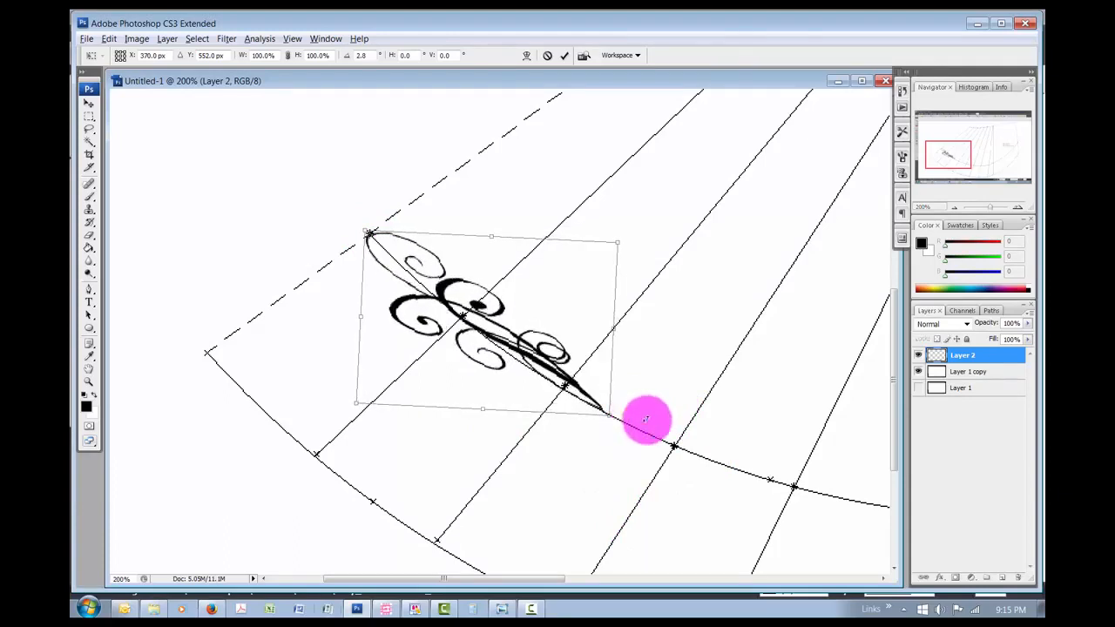
click(563, 57)
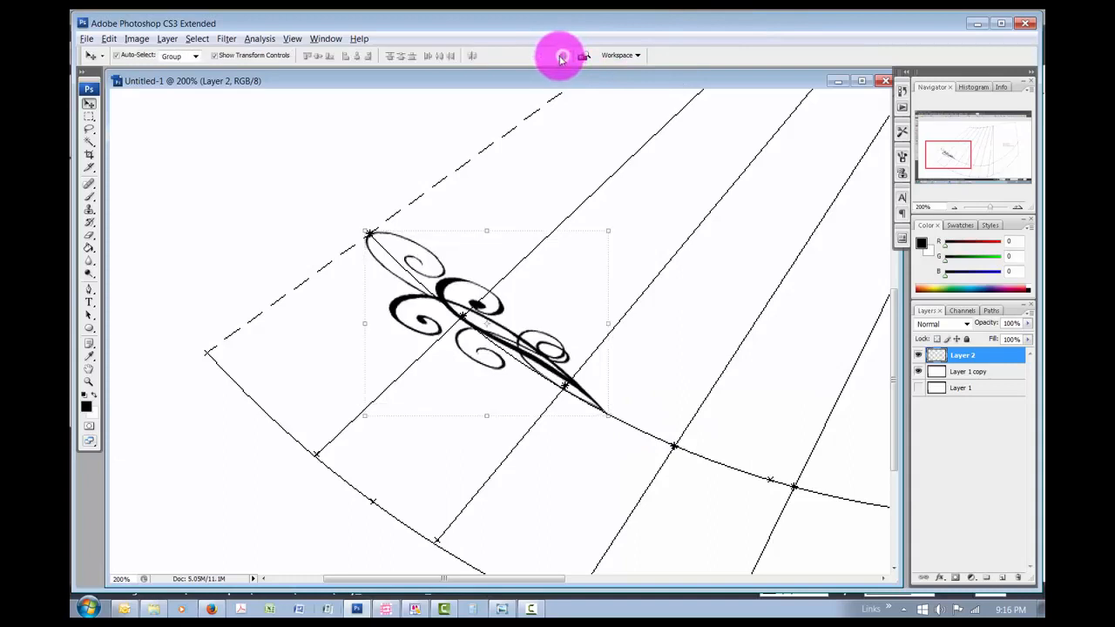
- Duplicate the flourish layer and nudge the copy to the right along the curve
drag(1000, 356, 1003, 578)
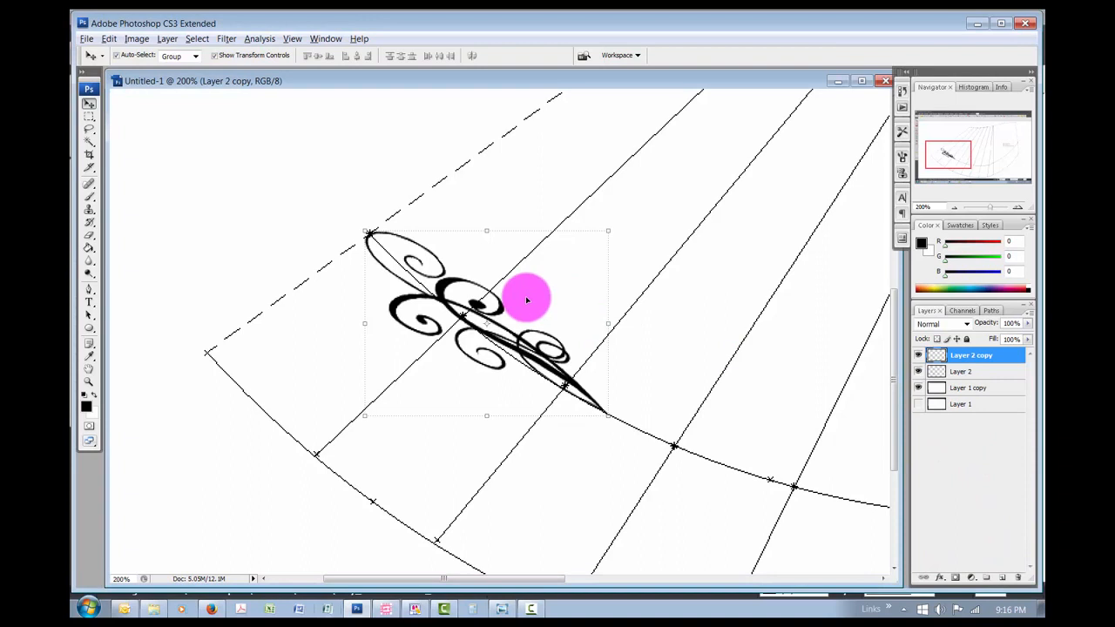
key(Right)
key(Right)
key(Right)
key(Right)
key(Right)
key(Right)
key(Right)
key(Right)
key(Right)
key(Right)
key(Right)
key(Right)
key(Right)
key(Right)
key(Right)
key(Right)
key(Right)
key(Right)
key(Right)
key(Right)
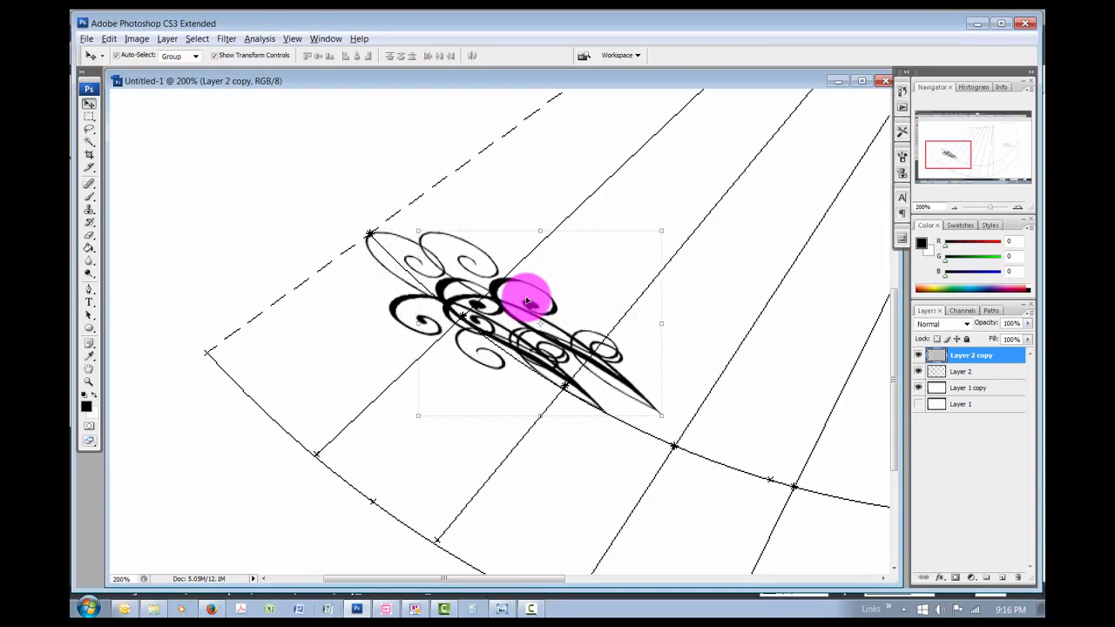
key(Right)
key(Right)
key(Right)
key(Right)
key(Right)
key(Right)
key(Right)
key(Right)
key(Right)
key(Right)
key(Right)
key(Right)
key(Right)
key(Right)
key(Right)
key(Right)
key(Right)
key(Right)
key(Right)
key(Right)
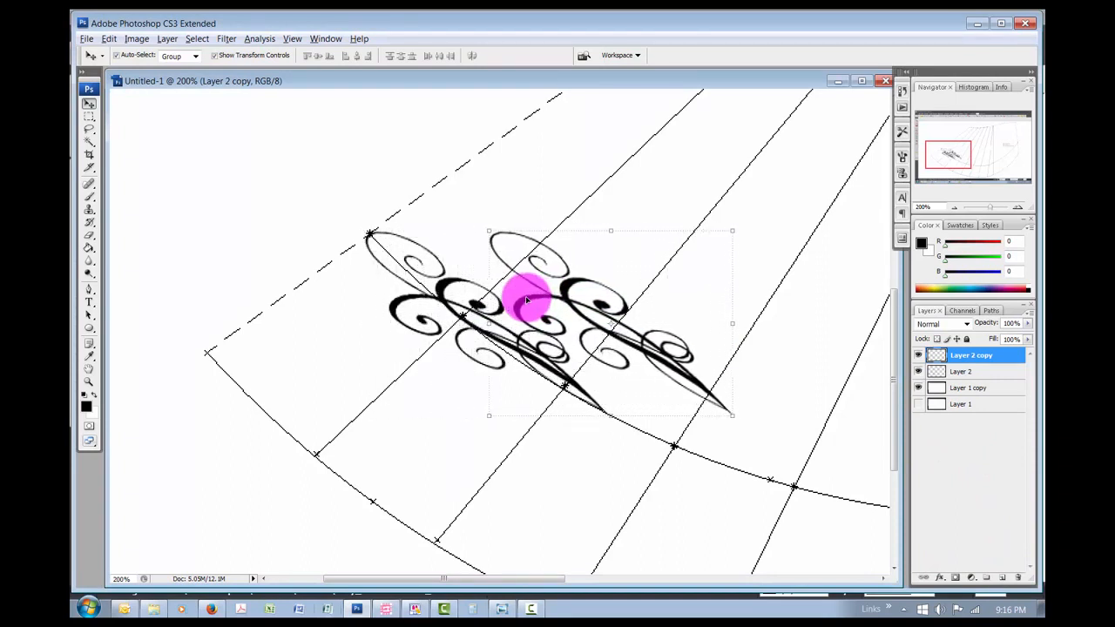
- Nudge the flourish copy further to the right along the curve
key(Right)
key(Right)
key(Right)
key(Right)
key(Right)
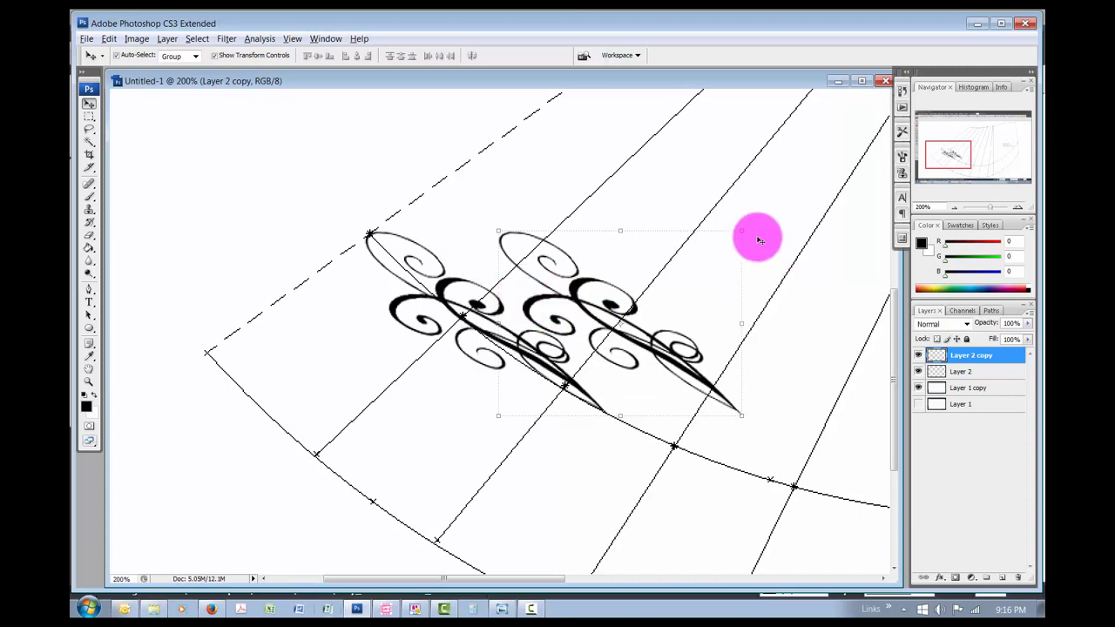
- Try flipping the flourish copy vertically and rotating it, undoing both
click(108, 39)
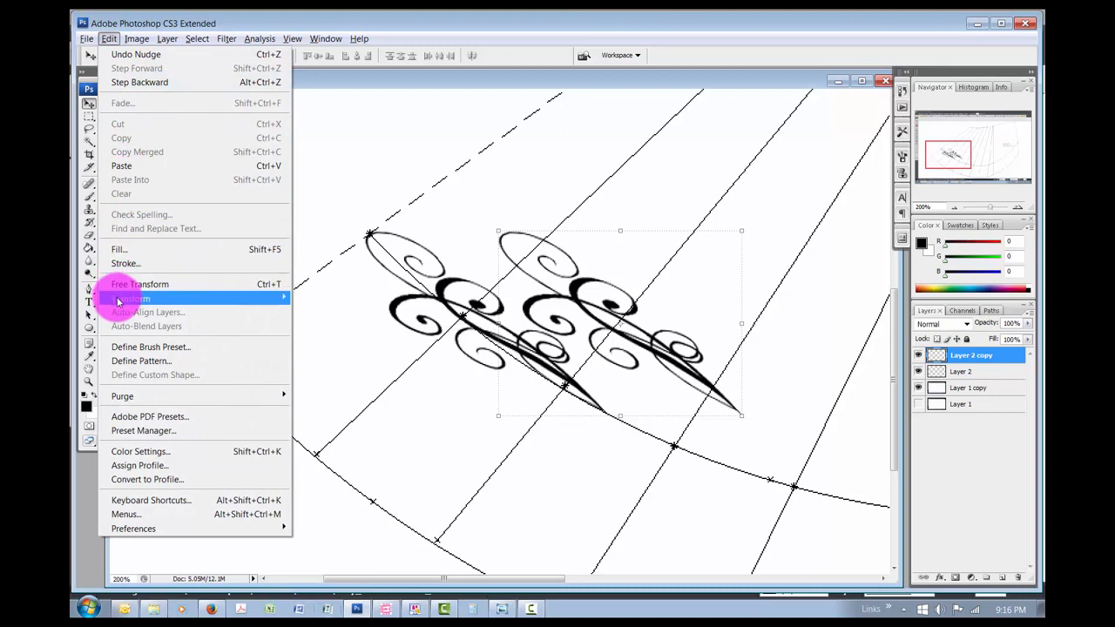
mouse_move(130, 299)
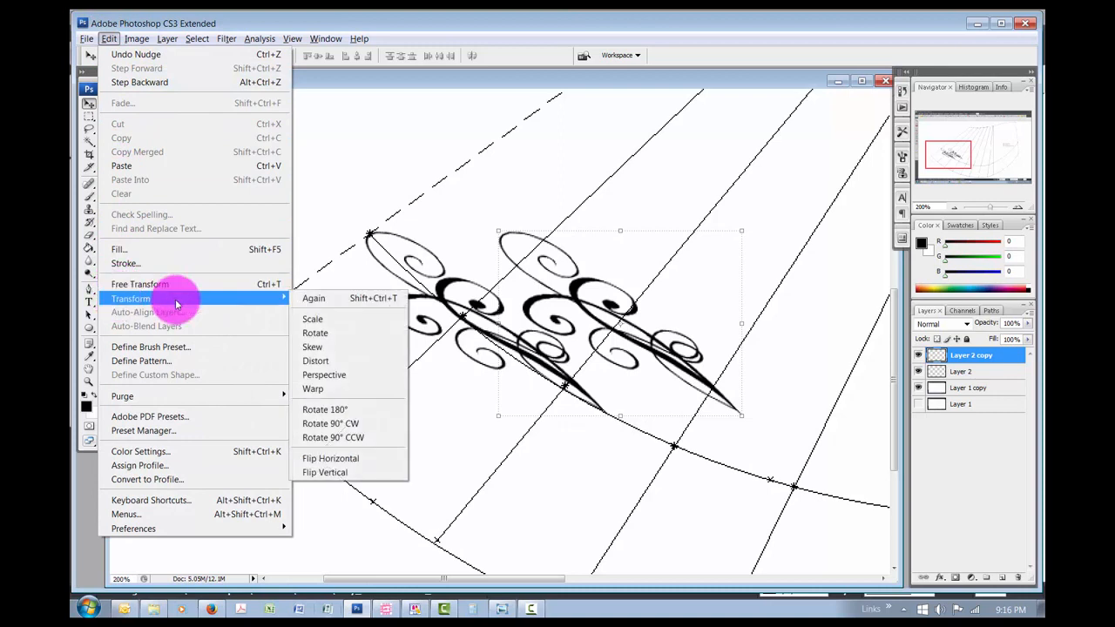
click(349, 472)
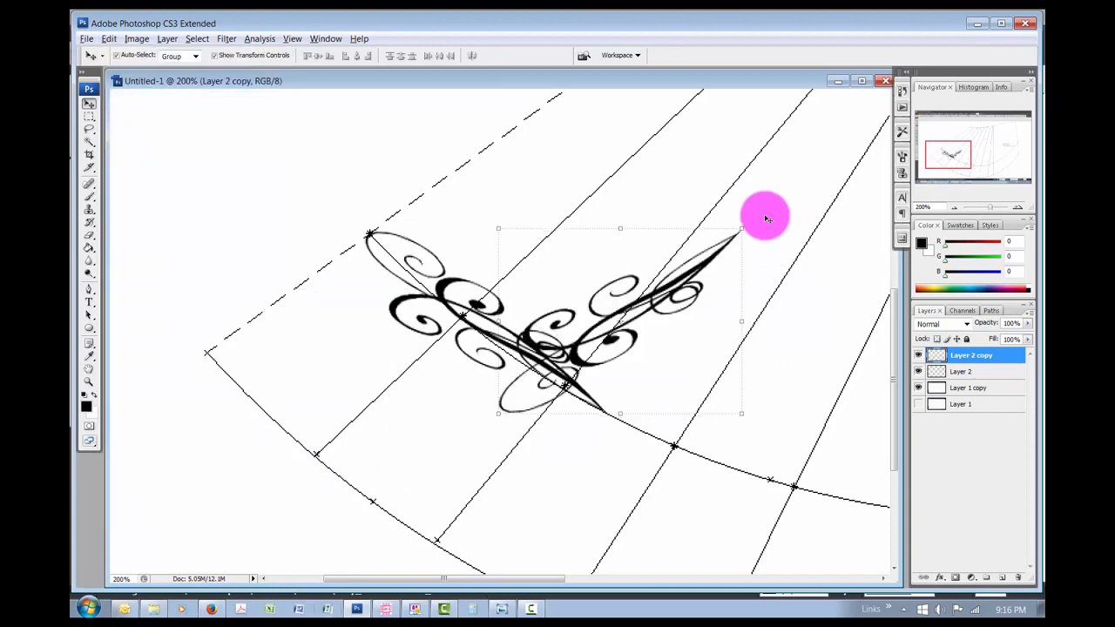
drag(747, 219, 736, 373)
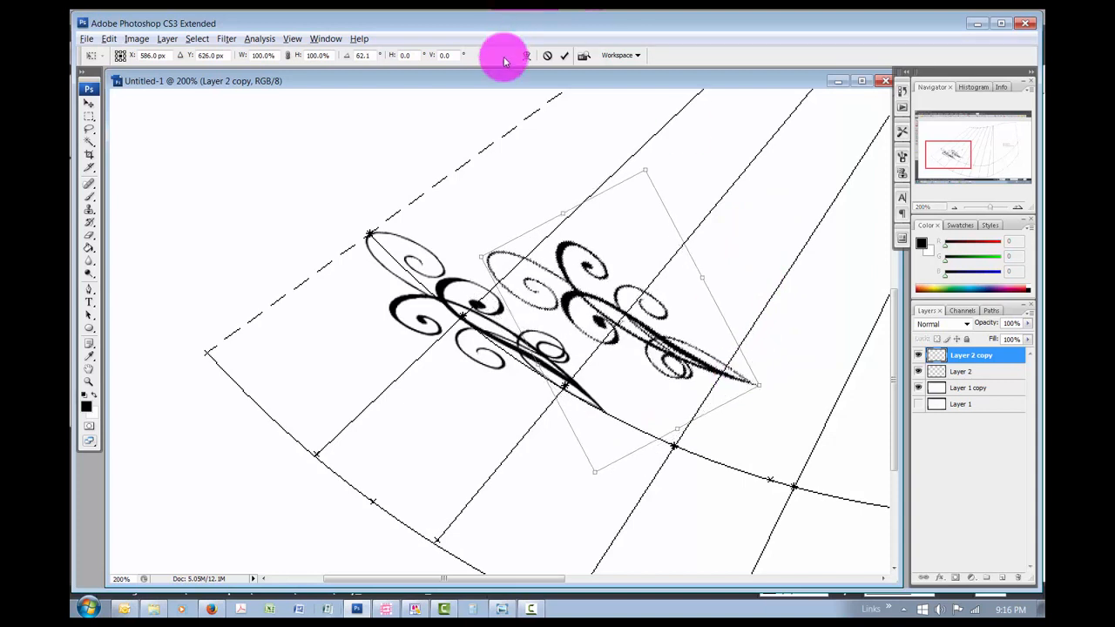
click(544, 55)
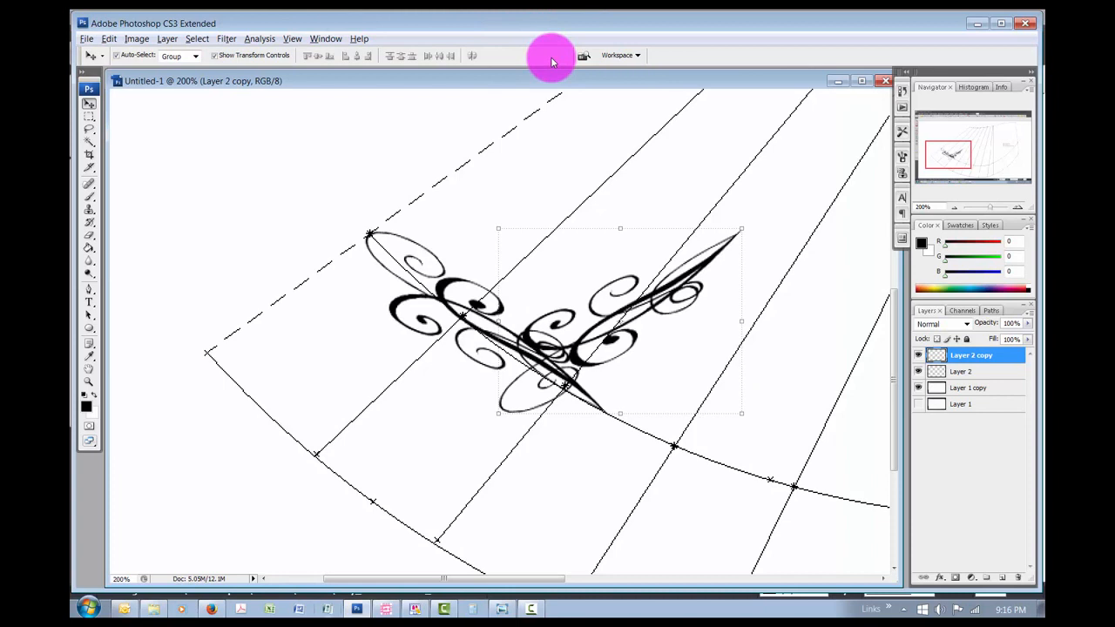
key(ctrl+k)
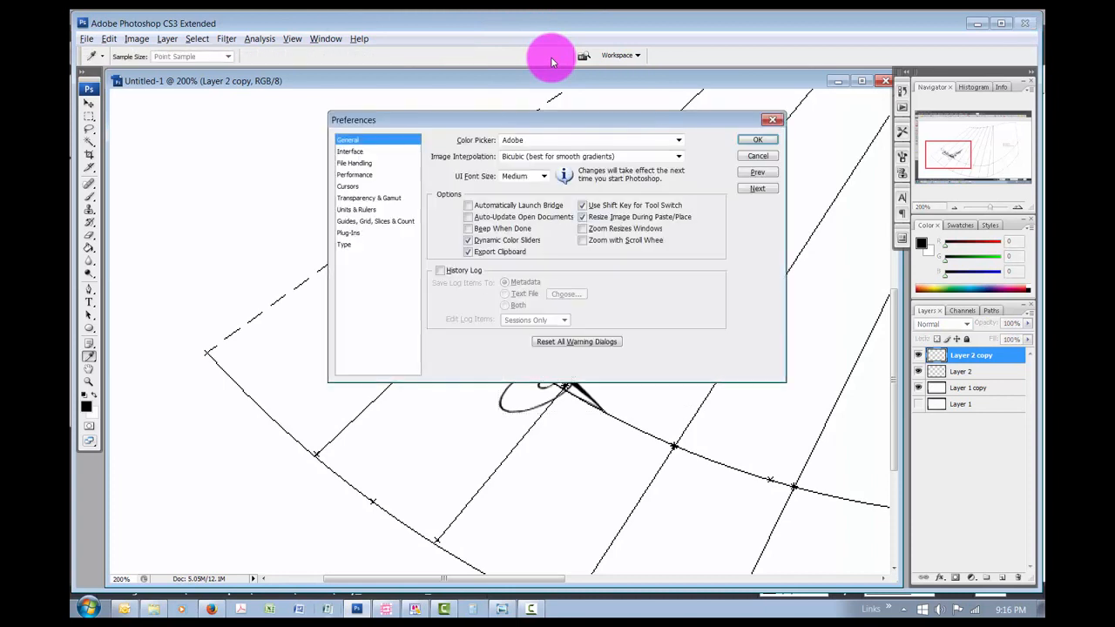
click(756, 157)
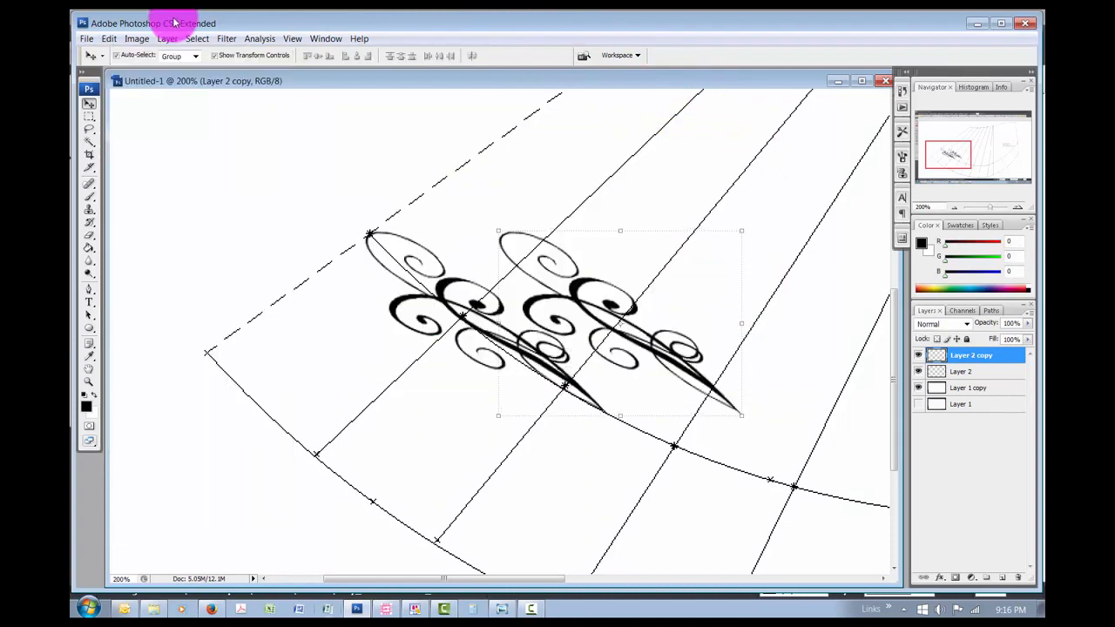
- Flip the flourish copy horizontally
click(114, 40)
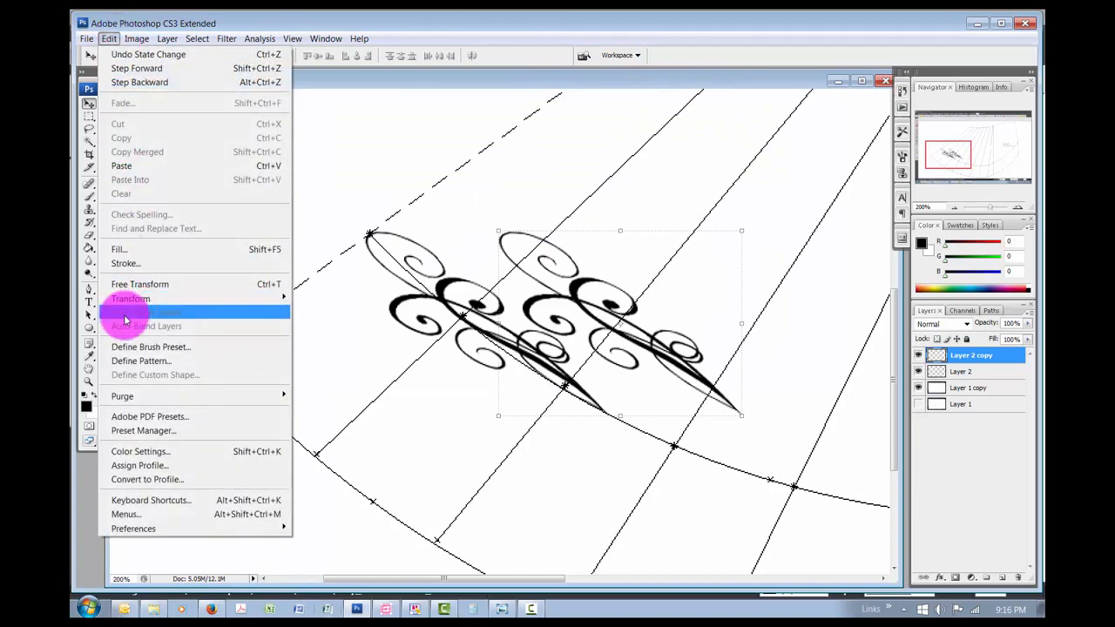
mouse_move(292, 310)
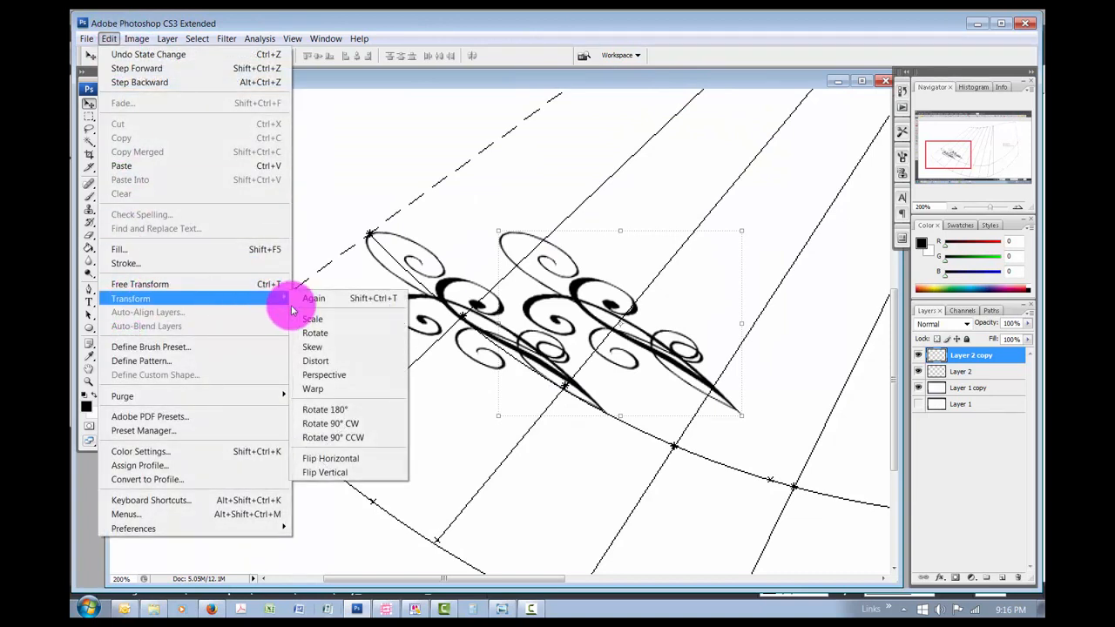
click(351, 458)
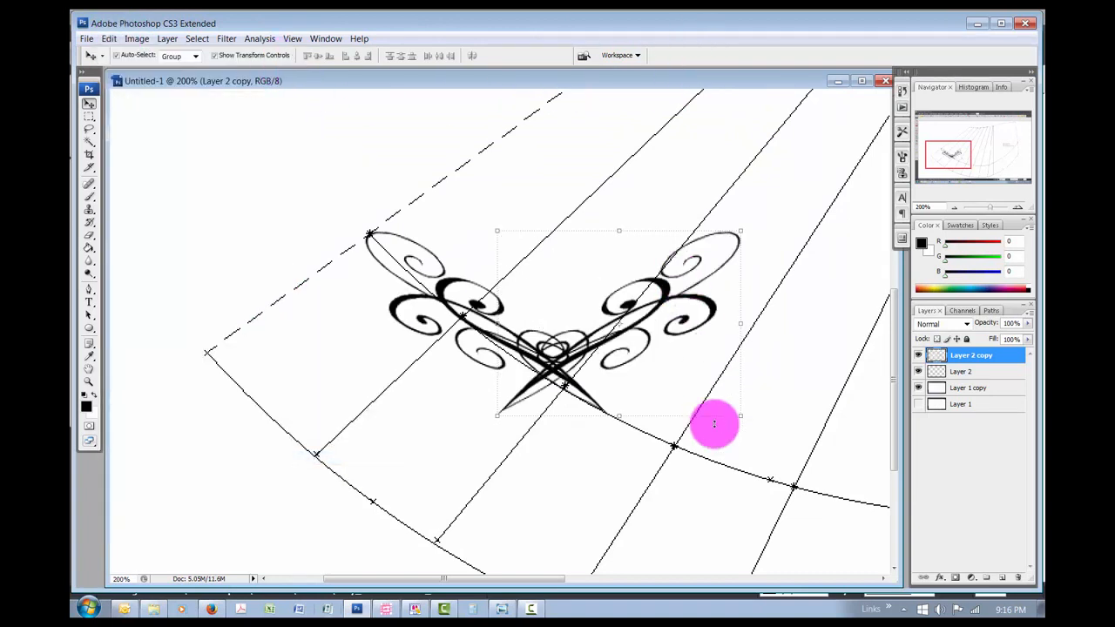
- Rotate the flipped copy to about 55.7° and position its point on the peplum's curved line to the right, committing the transform
drag(749, 424, 570, 530)
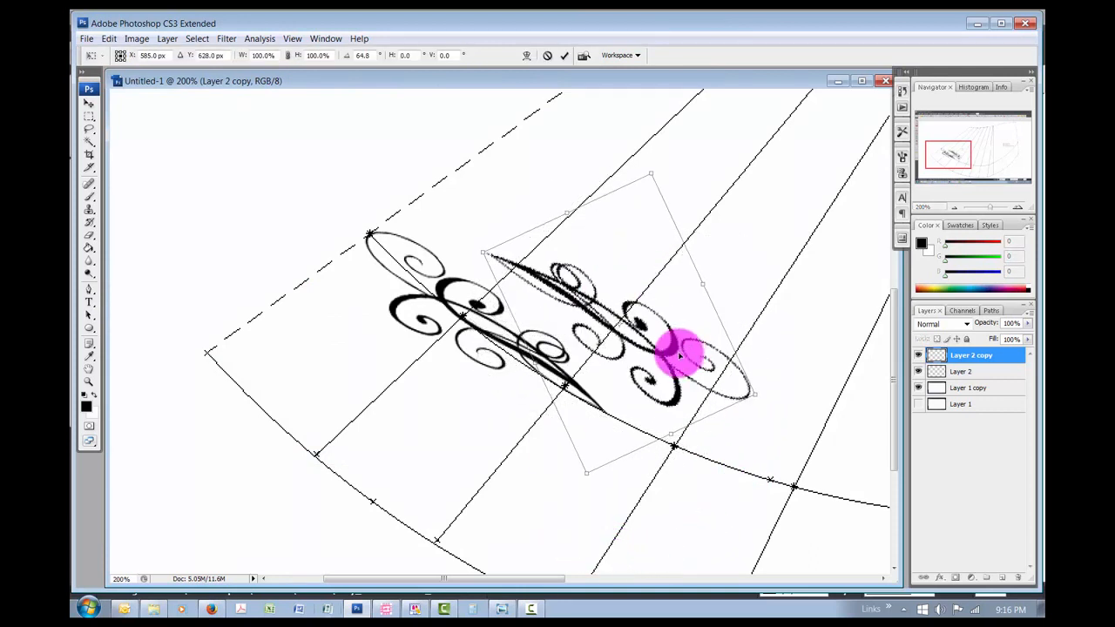
drag(668, 350, 790, 508)
key(Right)
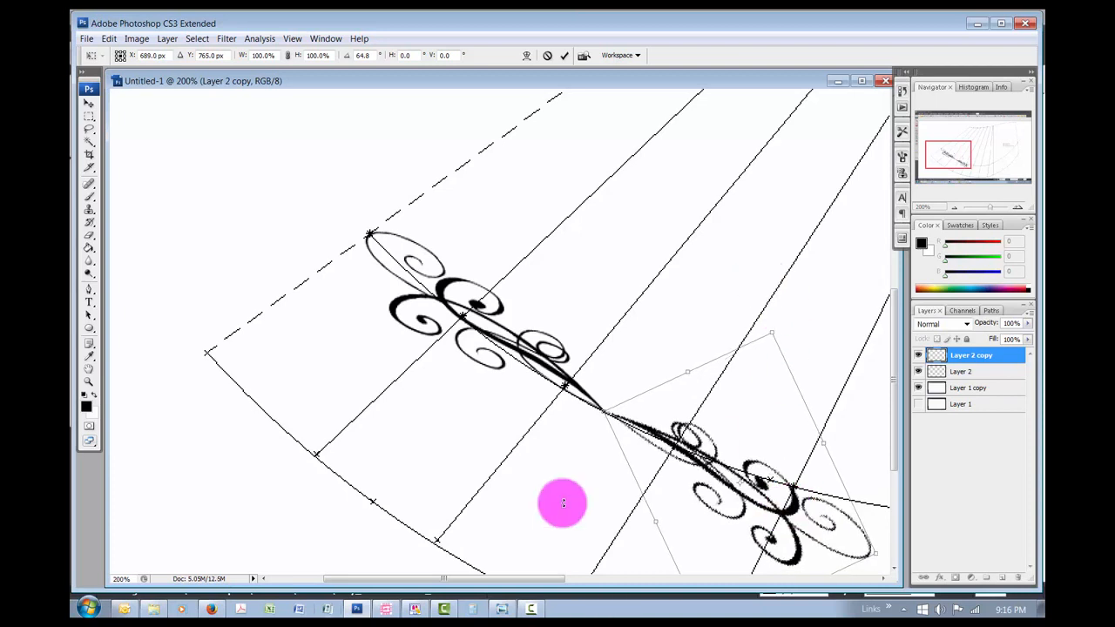
drag(494, 580, 604, 592)
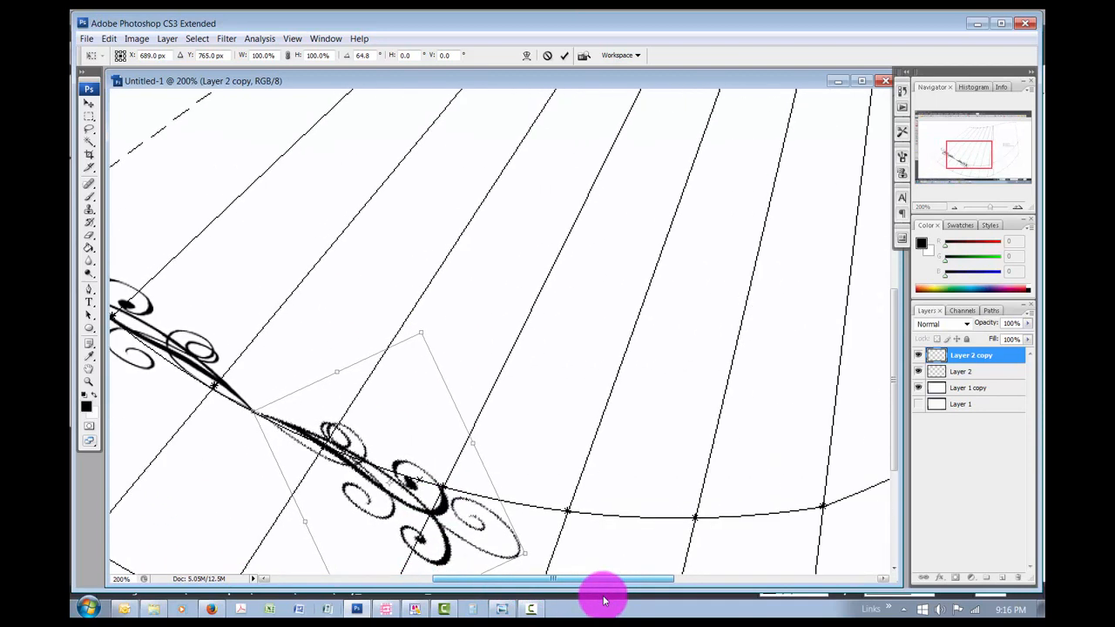
drag(893, 310, 898, 394)
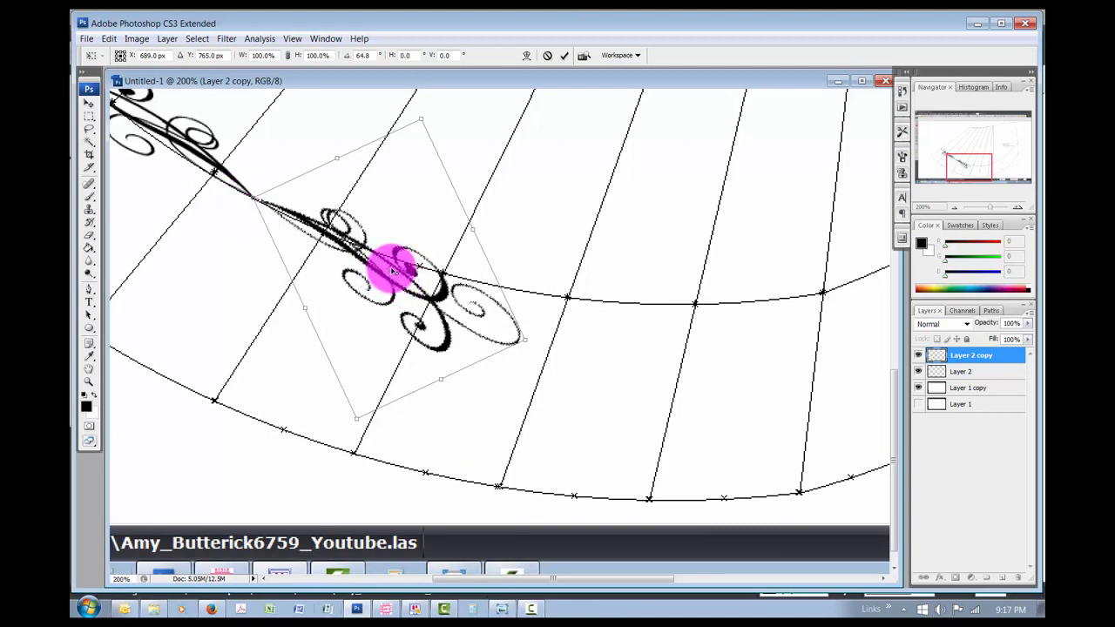
drag(391, 270, 250, 199)
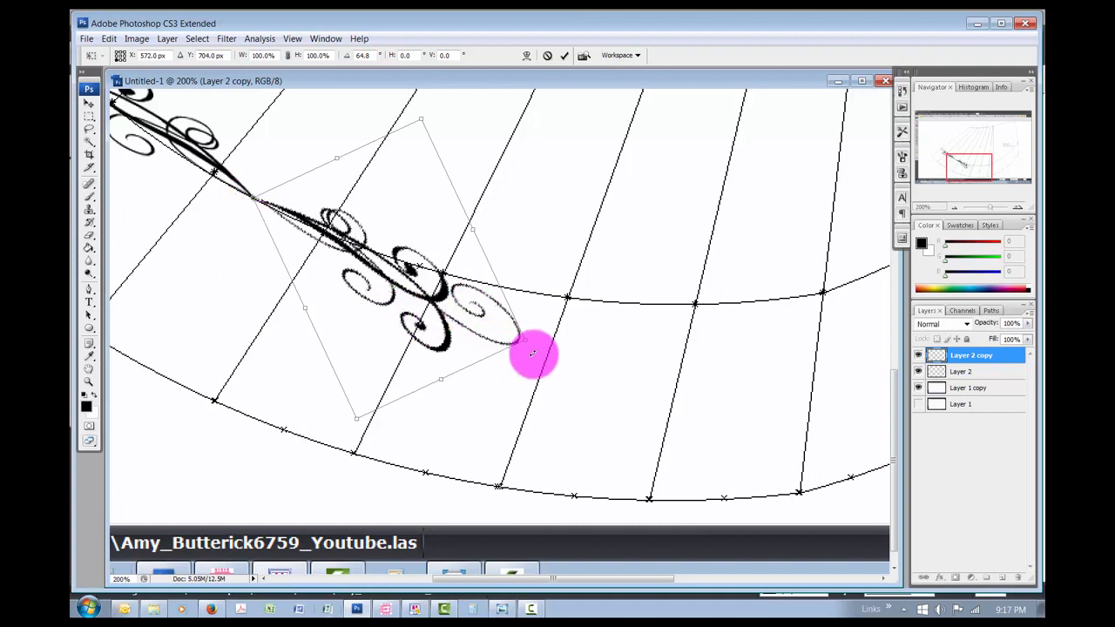
drag(535, 348, 564, 295)
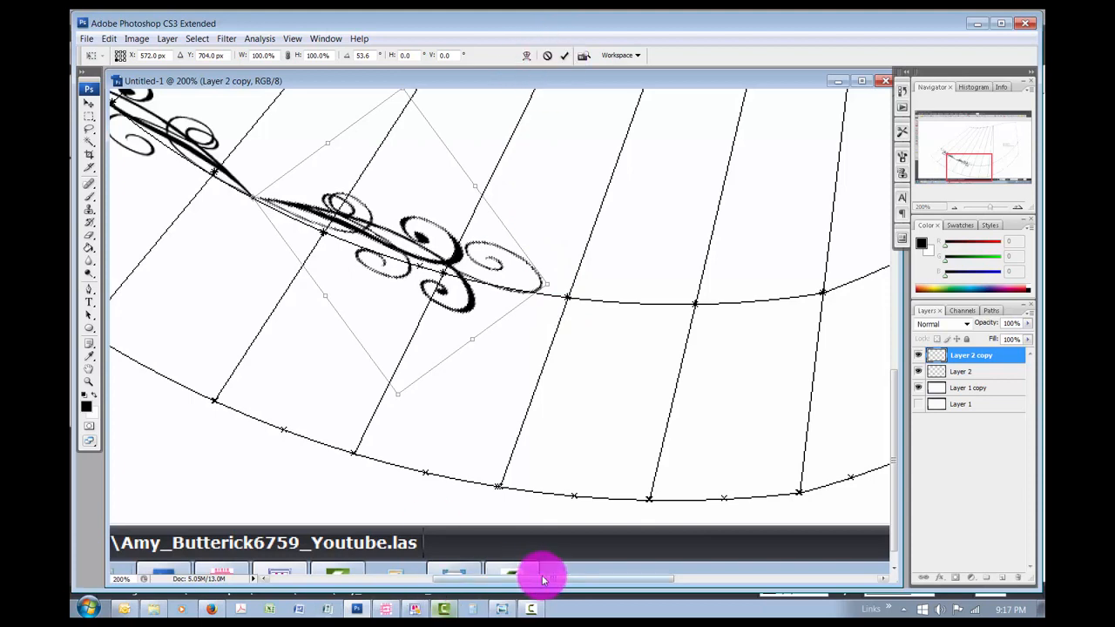
drag(573, 577, 505, 584)
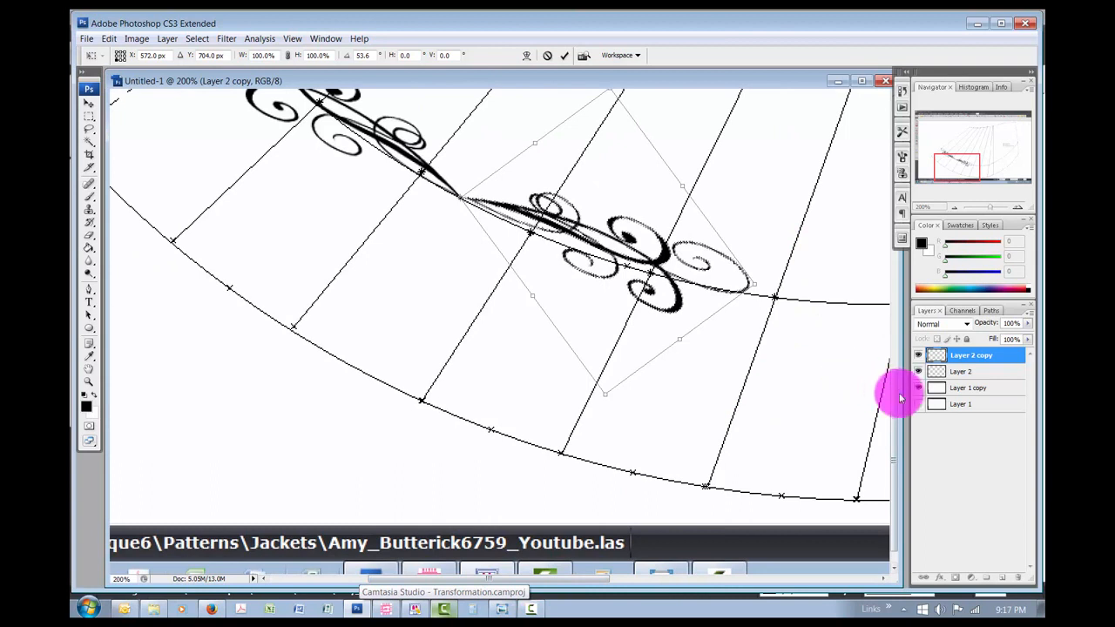
drag(892, 400, 889, 361)
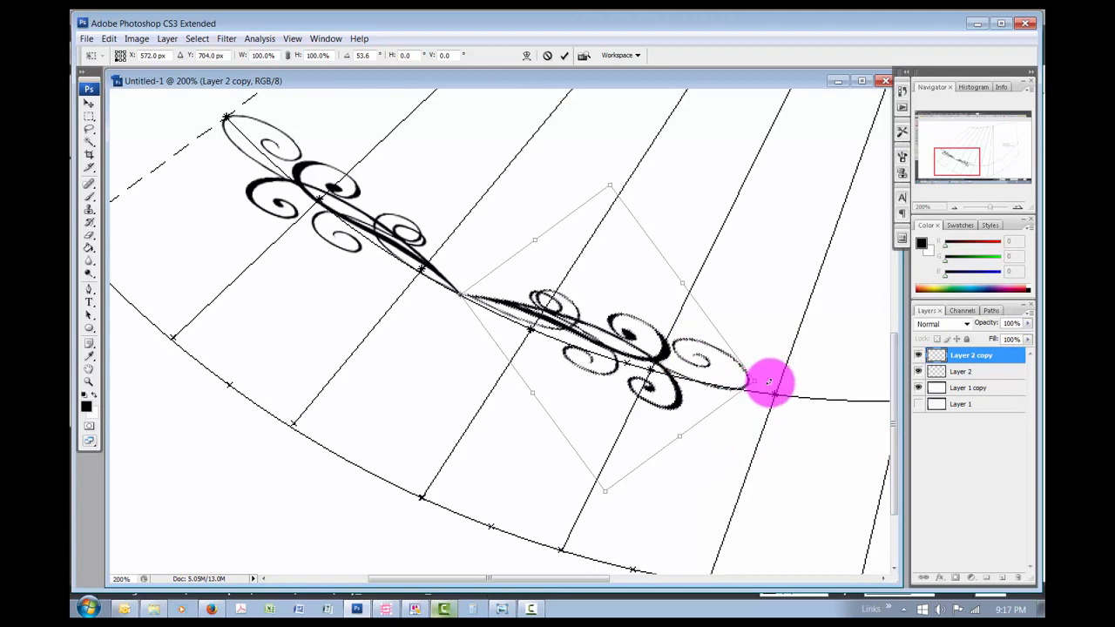
drag(769, 381, 769, 395)
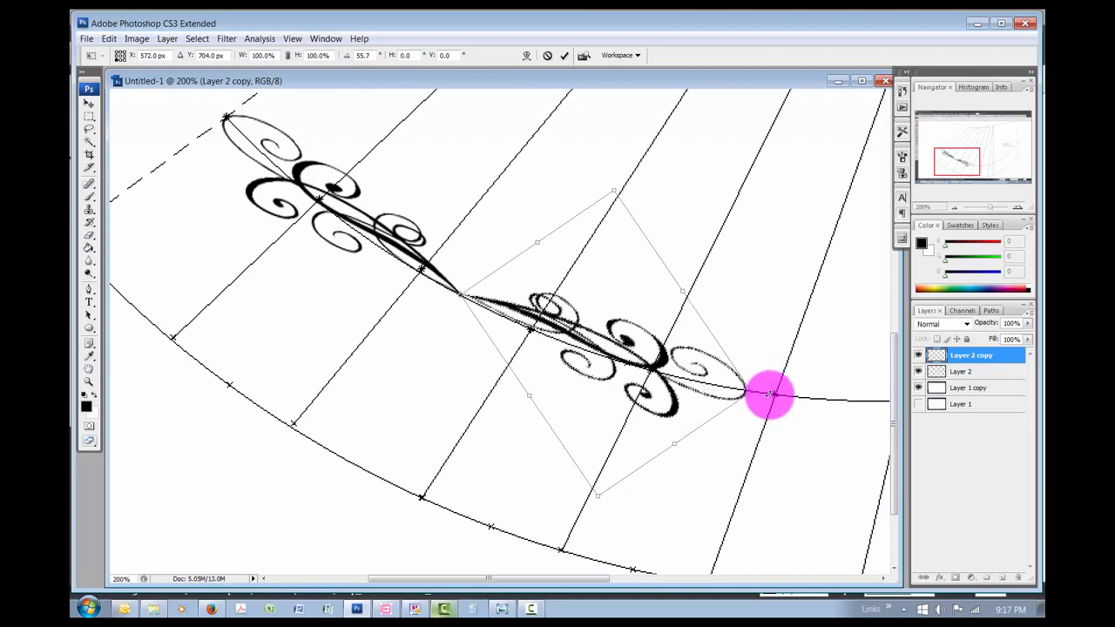
click(561, 58)
- Select both flourish layers together and duplicate them
key(z)
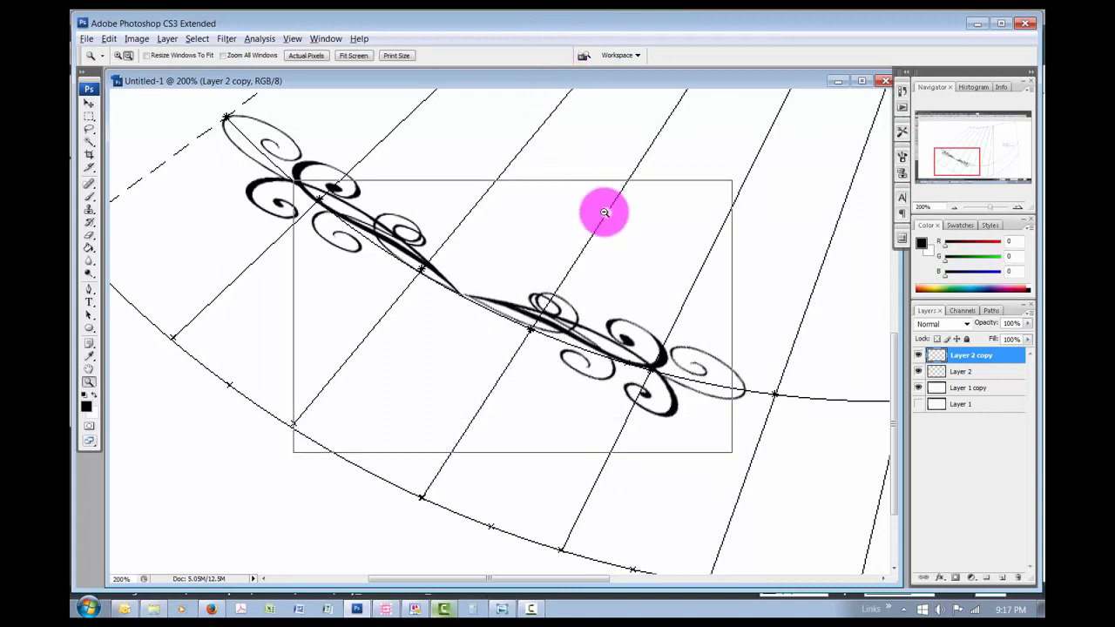
alt+click(605, 211)
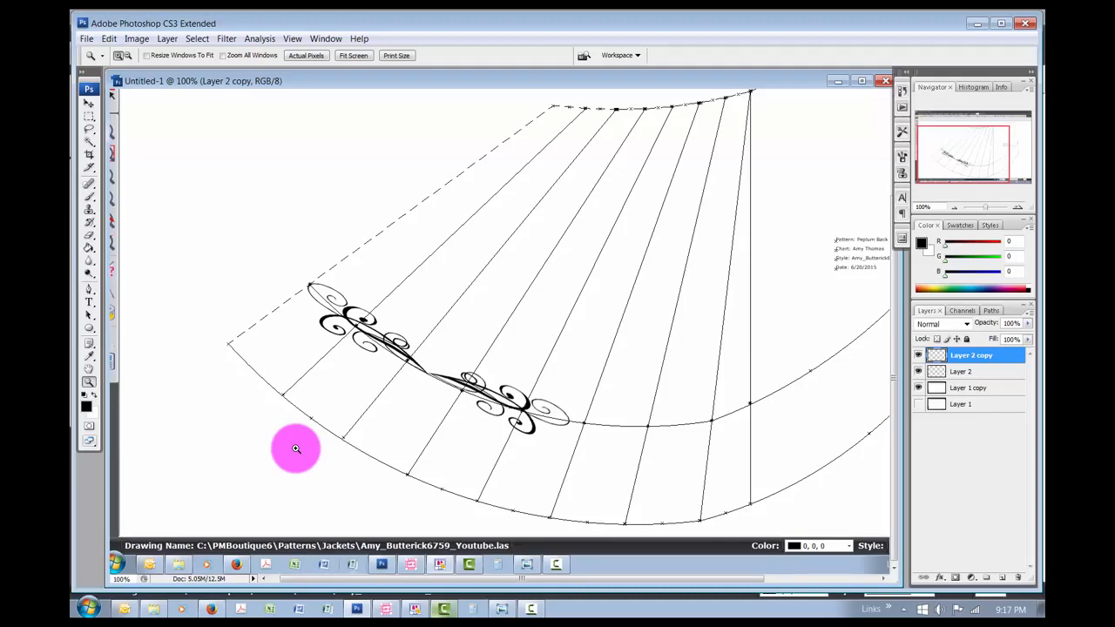
shift+click(979, 374)
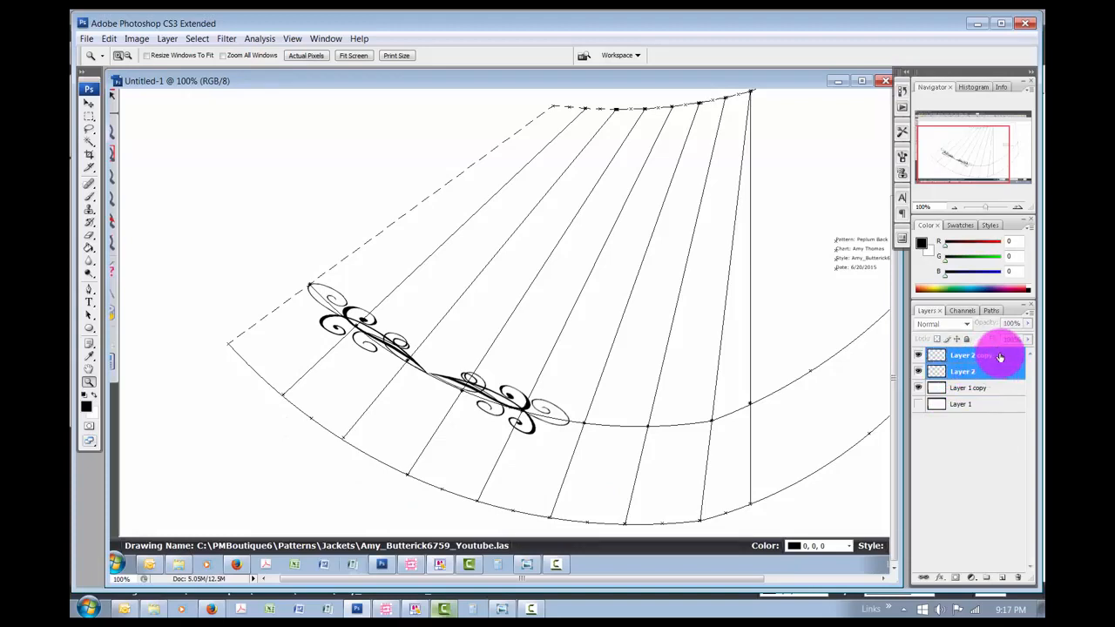
click(1000, 357)
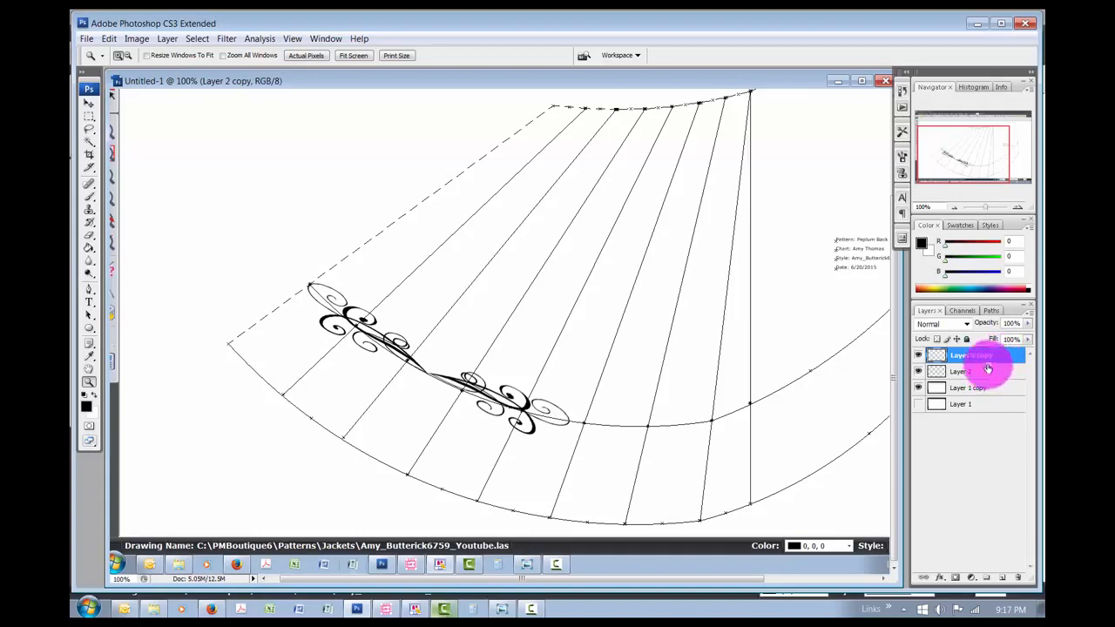
shift+click(987, 370)
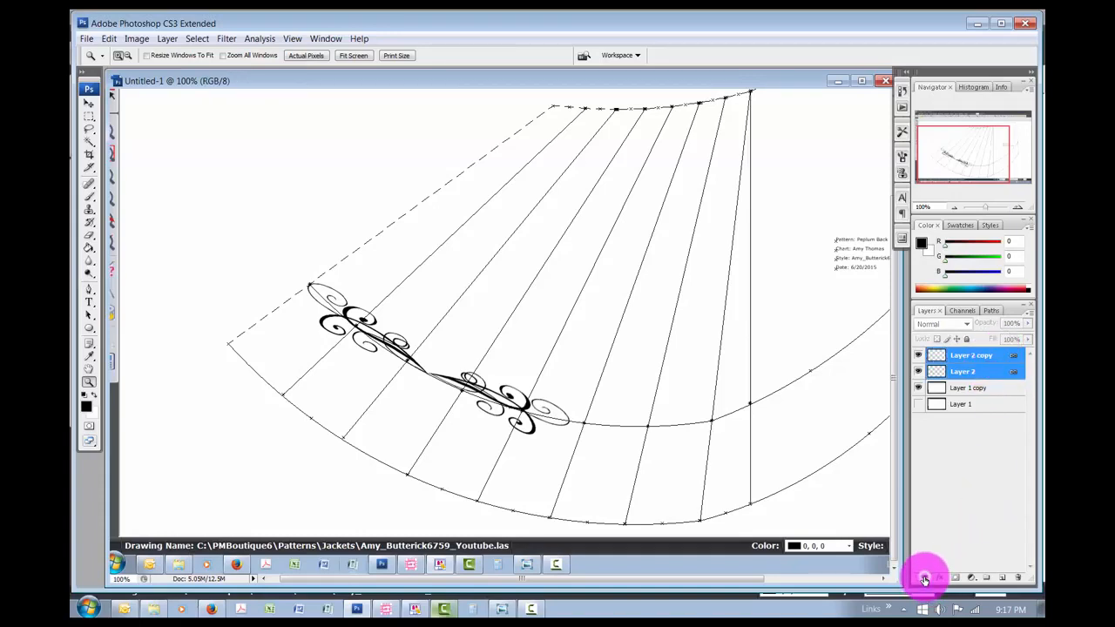
drag(988, 359, 1006, 577)
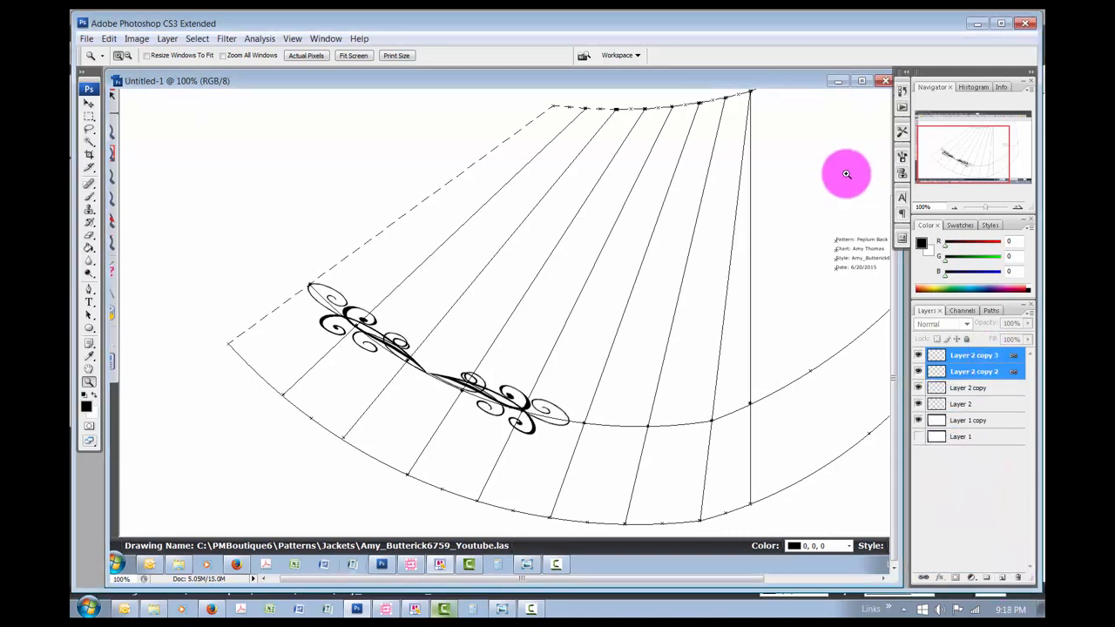
- Move the duplicated flourish pair to the right and down along the peplum's curved line
key(v)
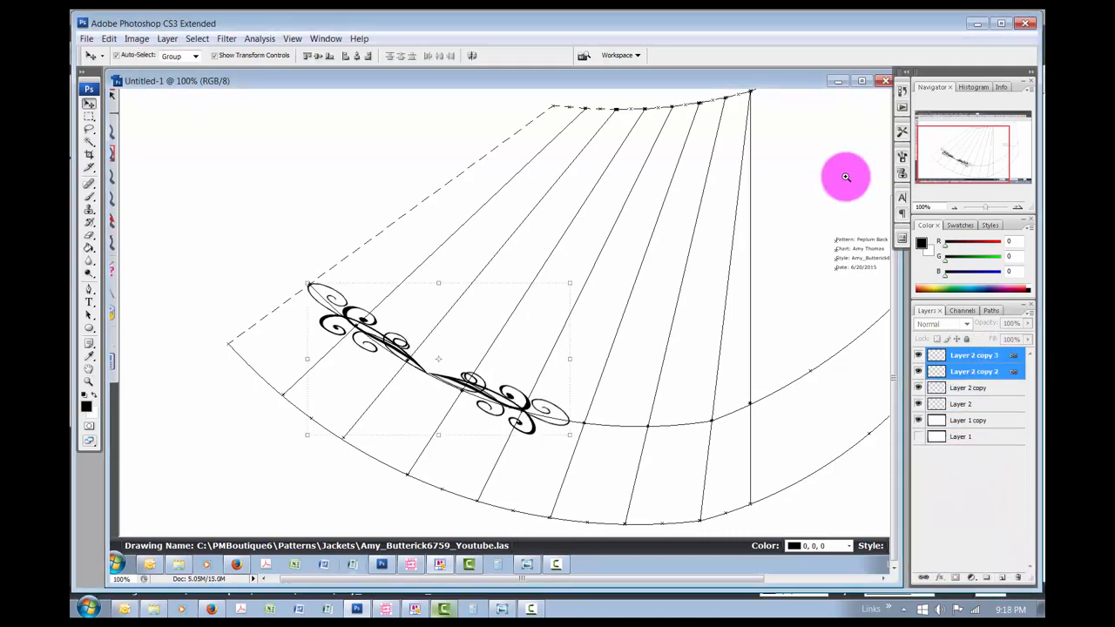
key(Right)
key(Right)
key(Right)
key(Right)
key(Right)
key(Right)
key(Right)
key(Right)
key(Right)
key(Right)
key(Right)
key(Right)
key(Right)
key(Right)
key(Right)
key(Right)
key(Right)
key(Right)
key(Right)
key(Right)
key(Right)
key(Right)
key(Right)
key(Right)
key(Right)
key(Right)
key(Right)
key(Right)
key(Right)
key(Right)
key(Right)
key(Right)
key(Right)
key(Right)
key(Right)
key(Right)
key(Right)
key(Right)
key(Right)
key(Right)
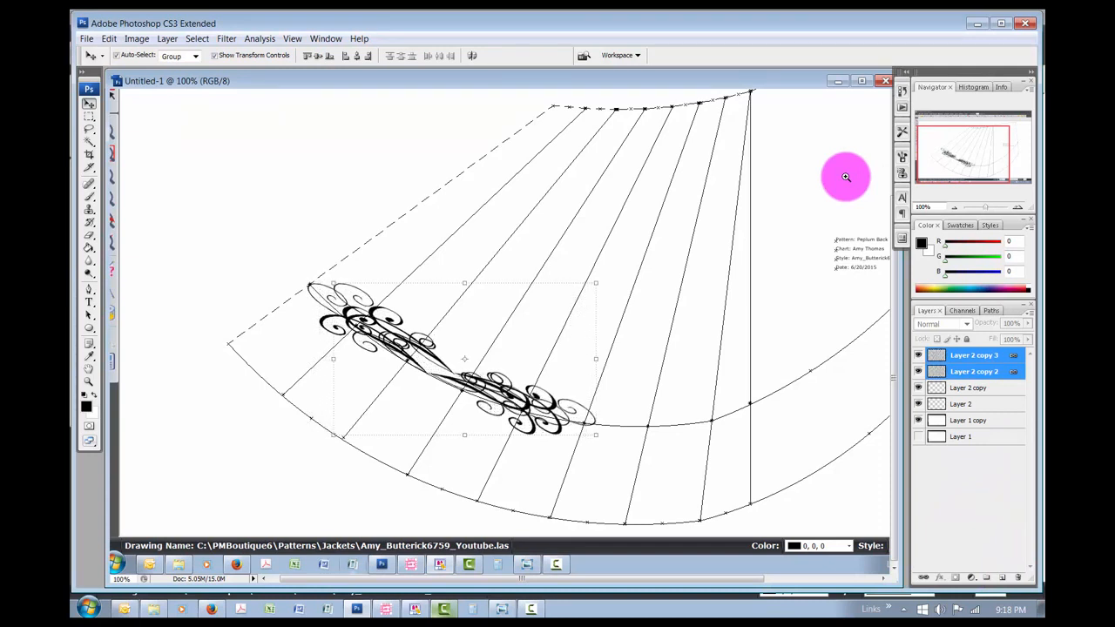
key(Right)
key(Right)
key(Right)
key(Right)
key(Right)
key(Right)
key(Right)
key(Right)
key(Right)
key(Right)
key(Right)
key(Right)
key(Right)
key(Right)
key(Right)
key(Right)
key(Right)
key(Right)
key(Right)
key(Right)
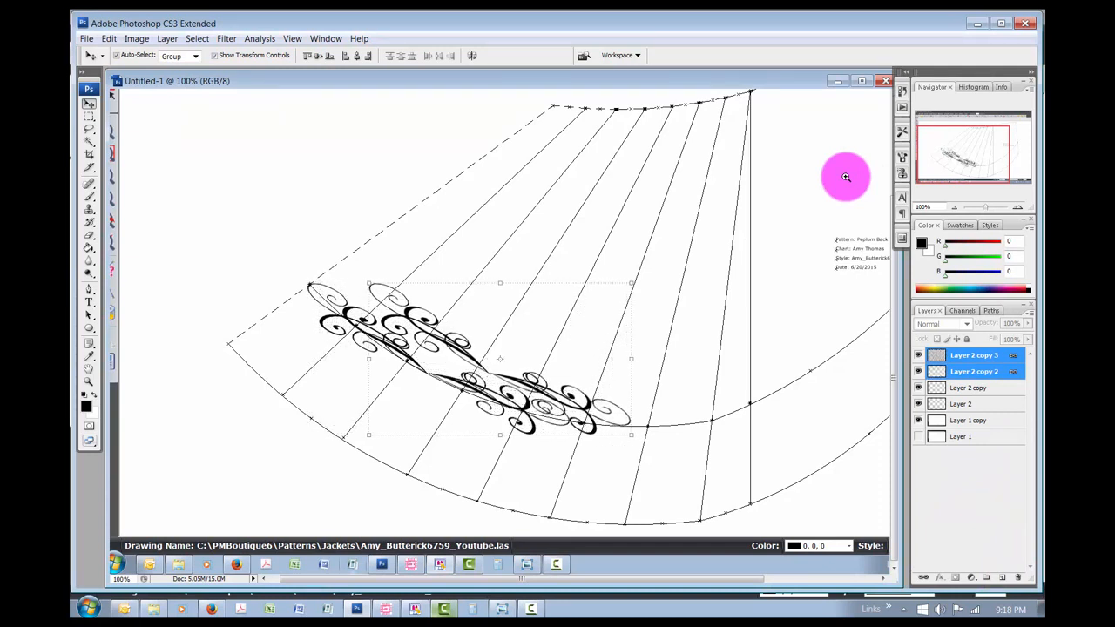
key(Right)
key(Right)
key(Right)
key(Right)
key(Right)
key(Right)
key(Right)
key(Right)
key(Right)
key(Right)
key(Right)
key(Right)
key(Right)
key(Right)
key(Right)
key(Right)
key(Right)
key(Right)
key(Right)
key(Right)
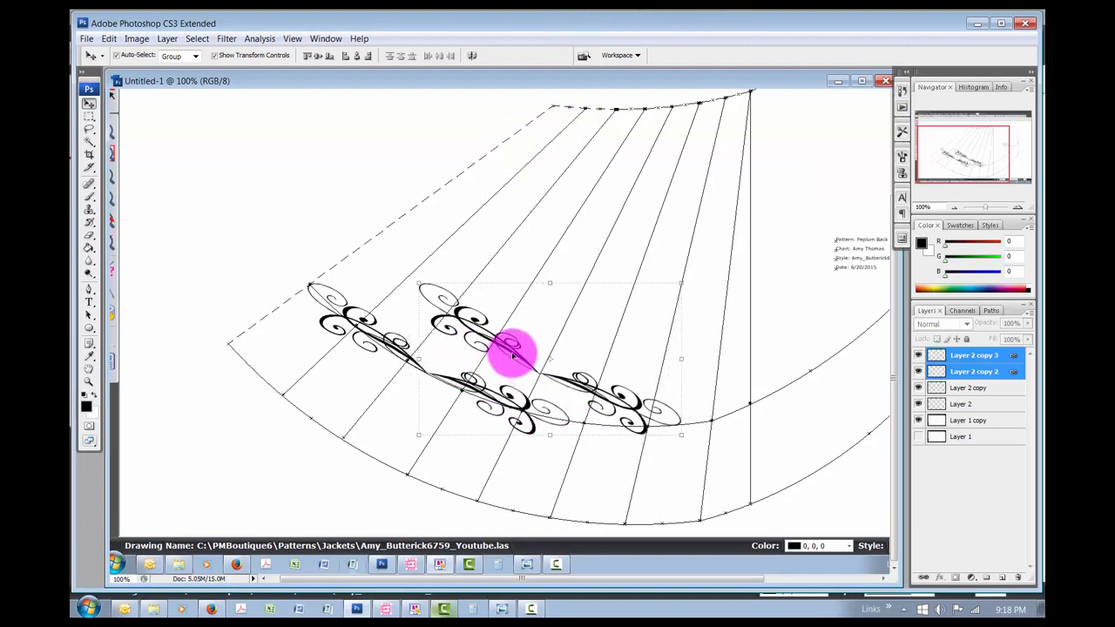
drag(512, 353, 654, 485)
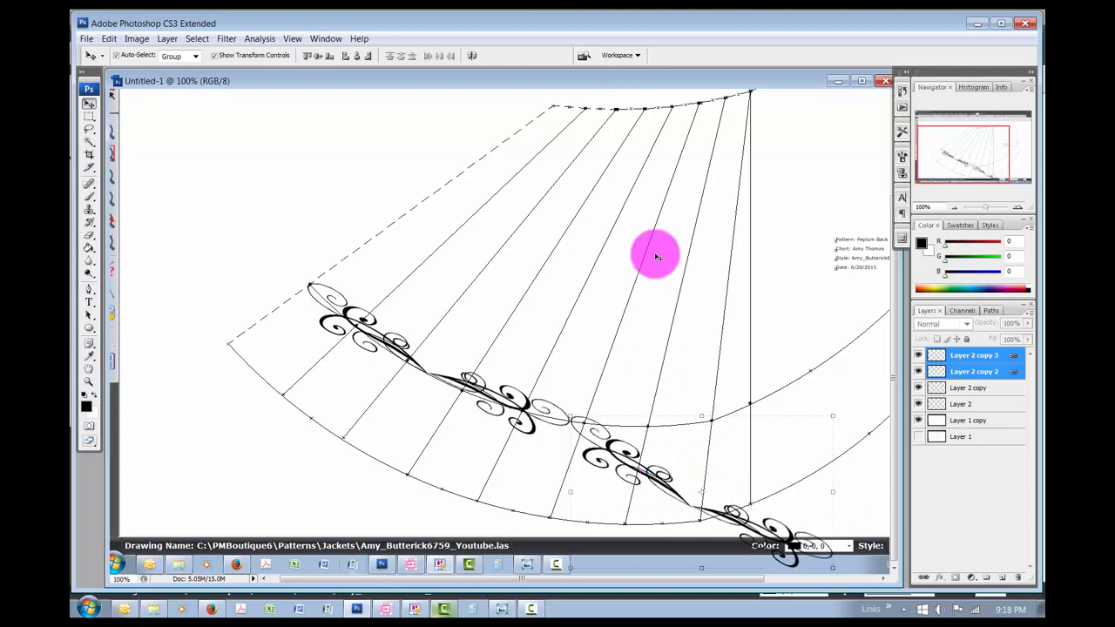
- Nudge the duplicated flourish pair slightly left and rotate it about -36° to follow the peplum's curved line
key(z)
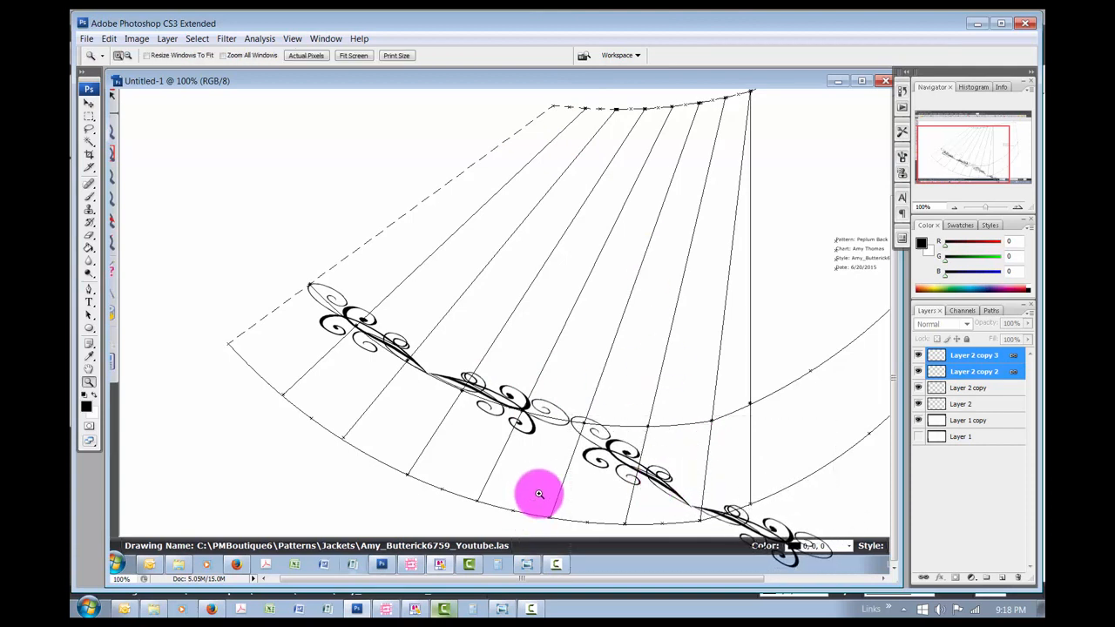
click(570, 404)
key(v)
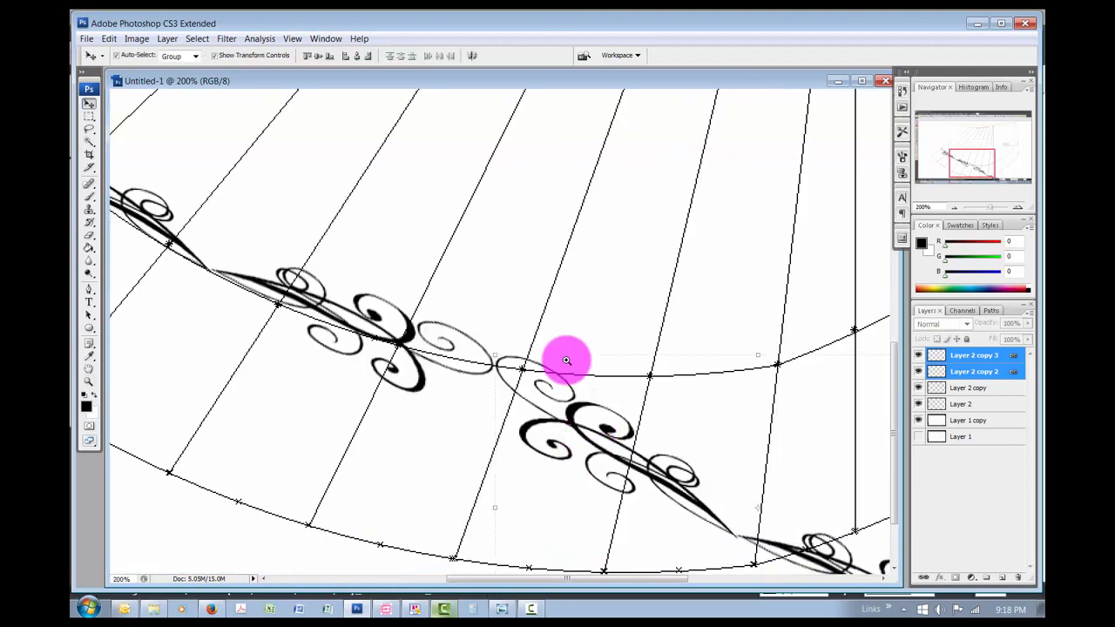
key(Left)
key(Left)
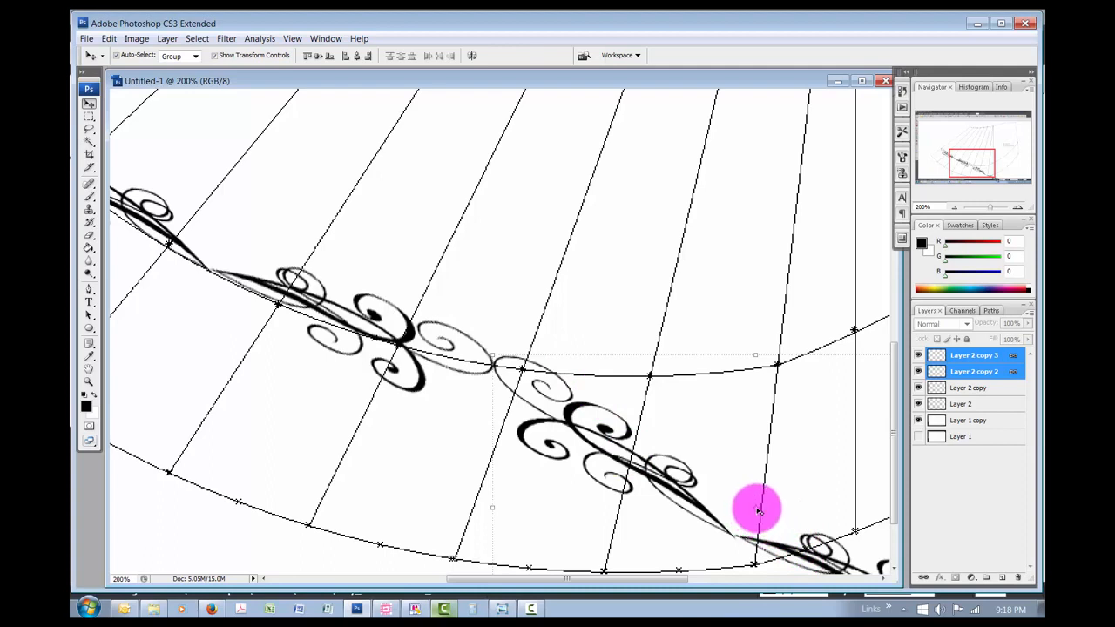
key(ctrl+t)
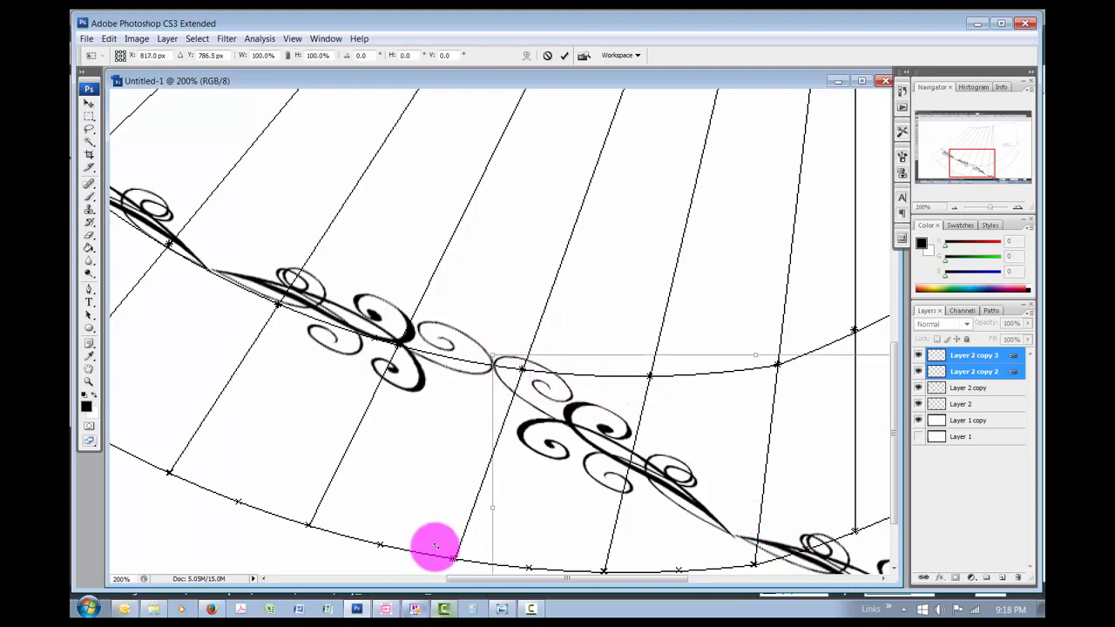
drag(473, 578, 557, 580)
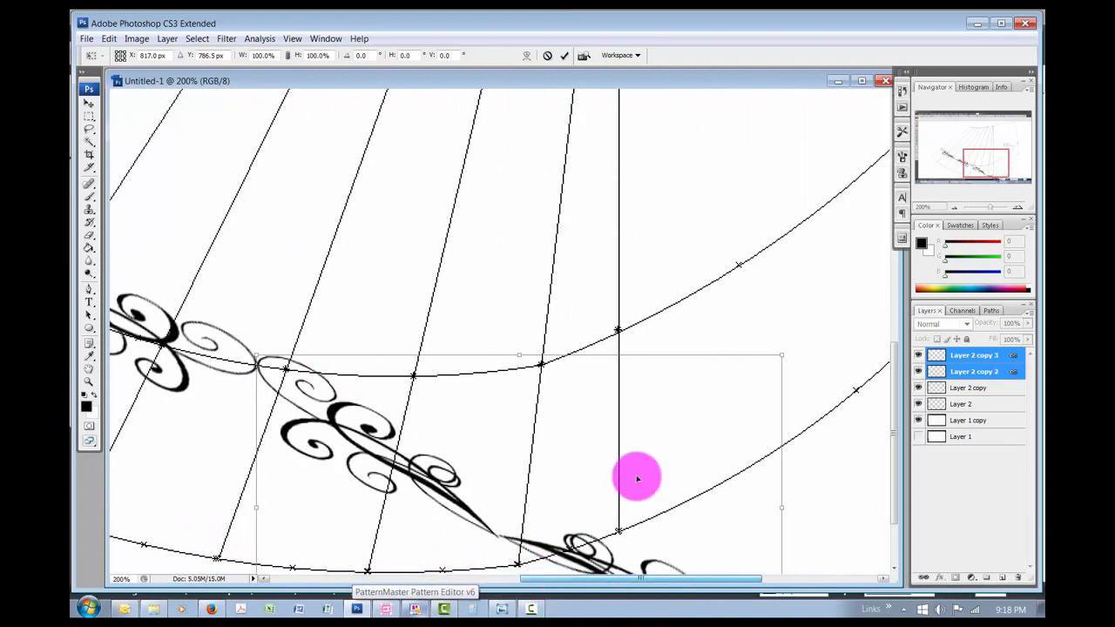
drag(806, 347, 736, 120)
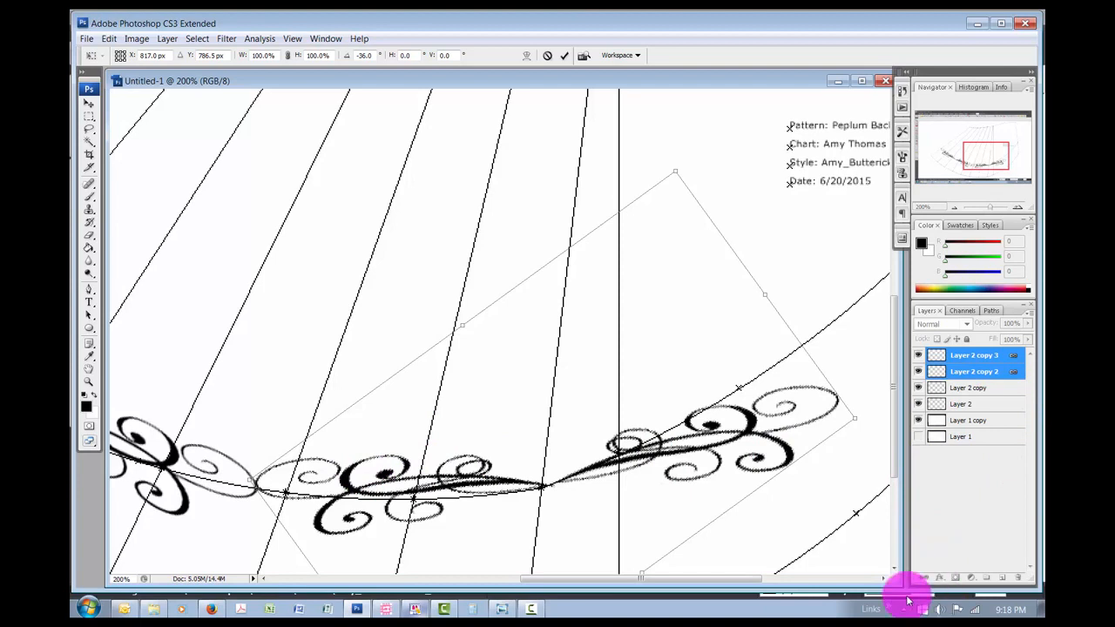
click(564, 59)
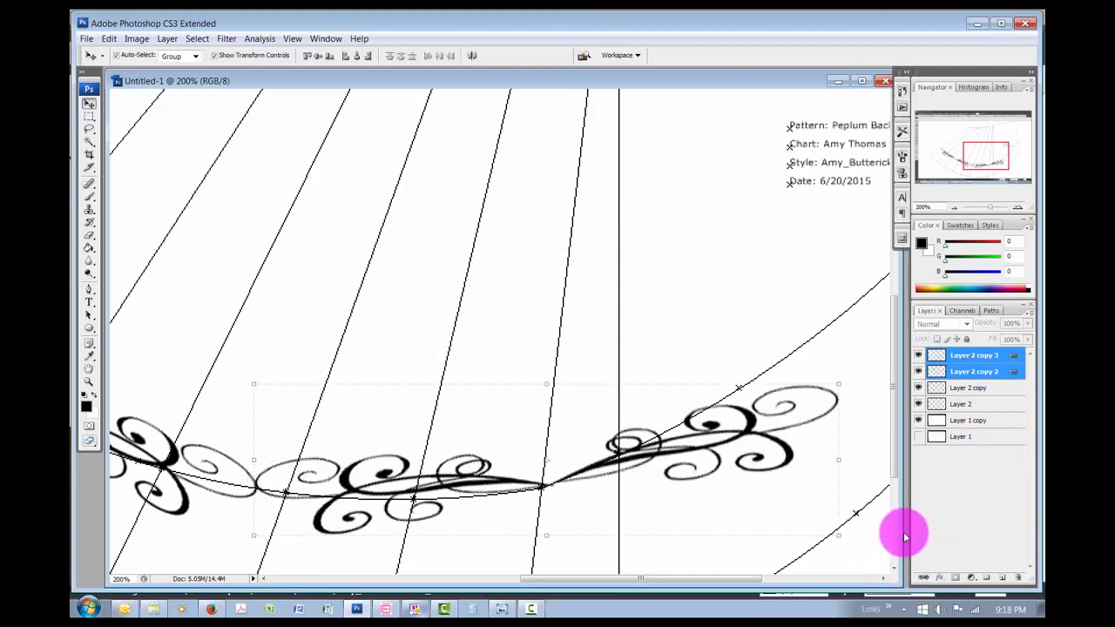
- Rotate only the upper flourish of the duplicated pair to about -12.1° so it follows the rising curve
click(989, 357)
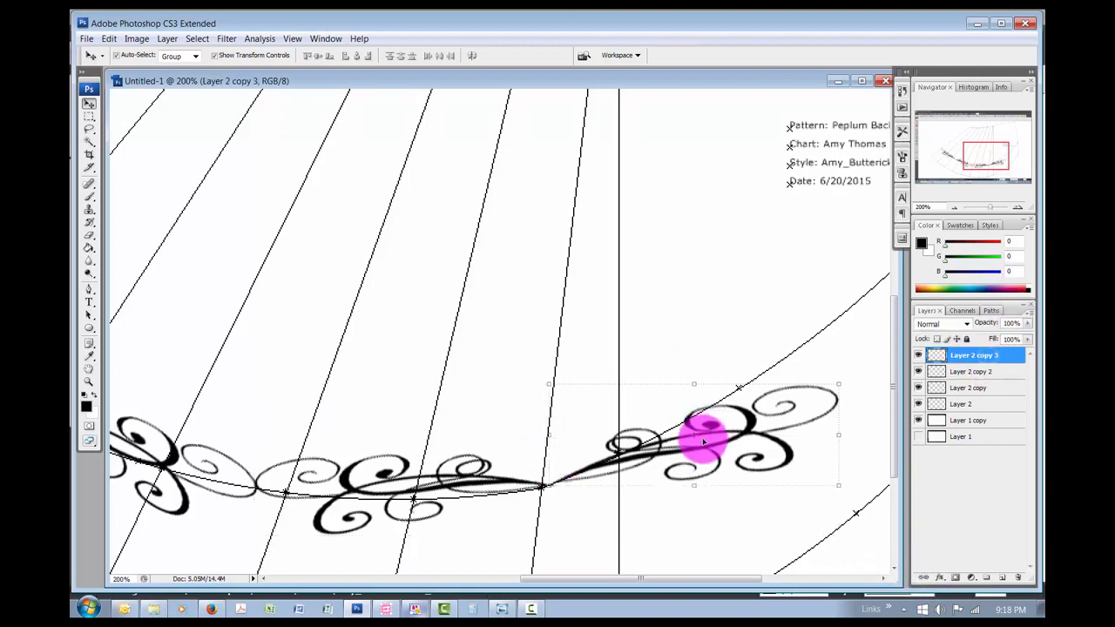
drag(695, 435, 549, 485)
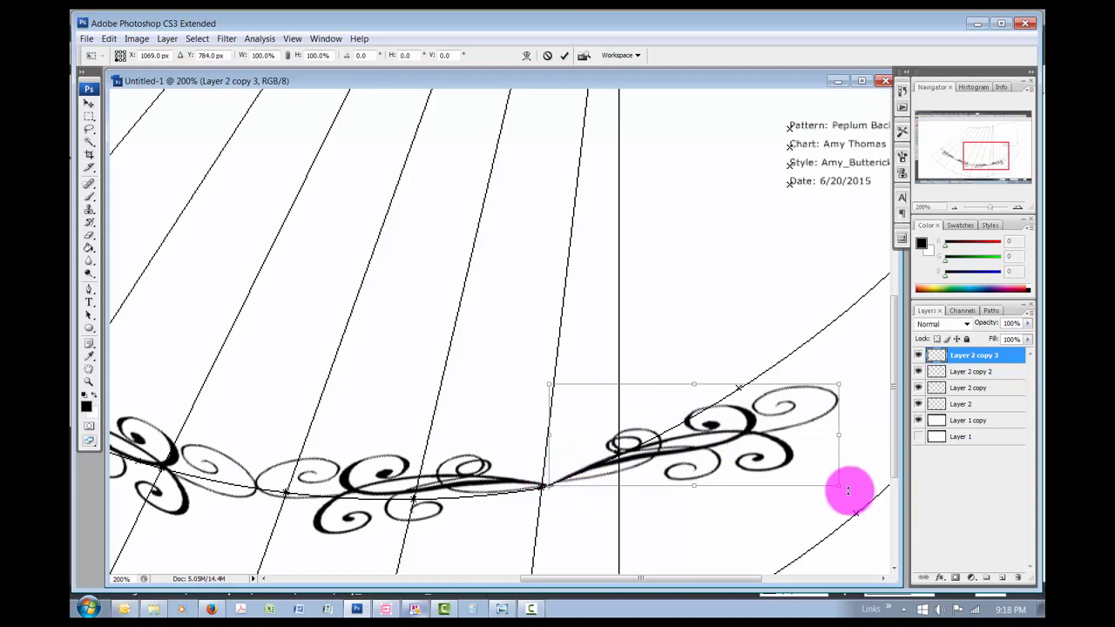
drag(854, 500, 885, 427)
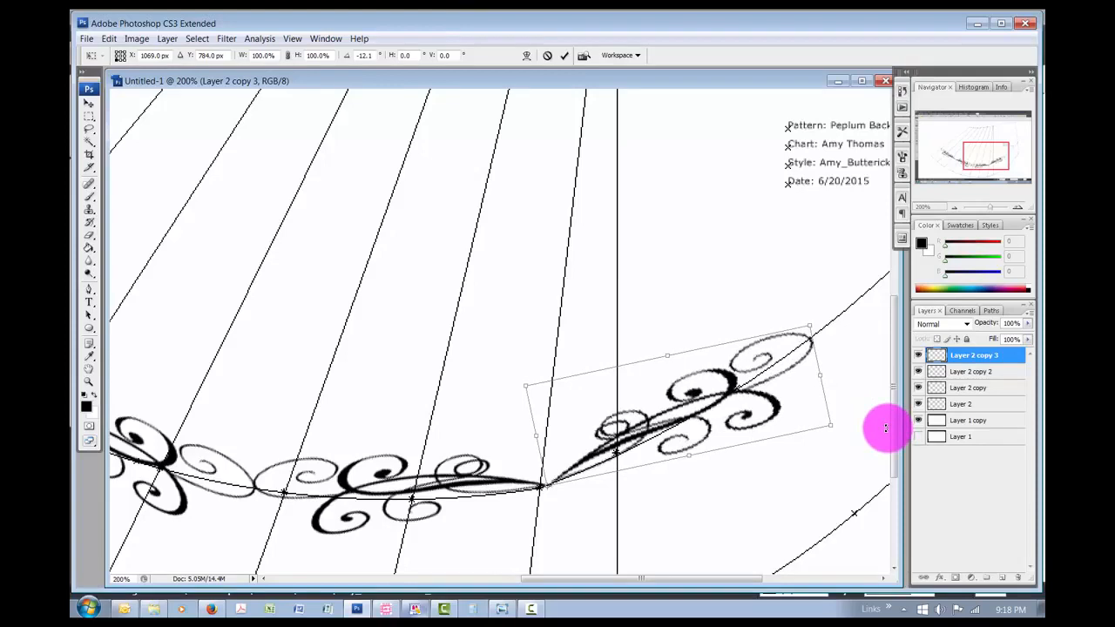
click(564, 55)
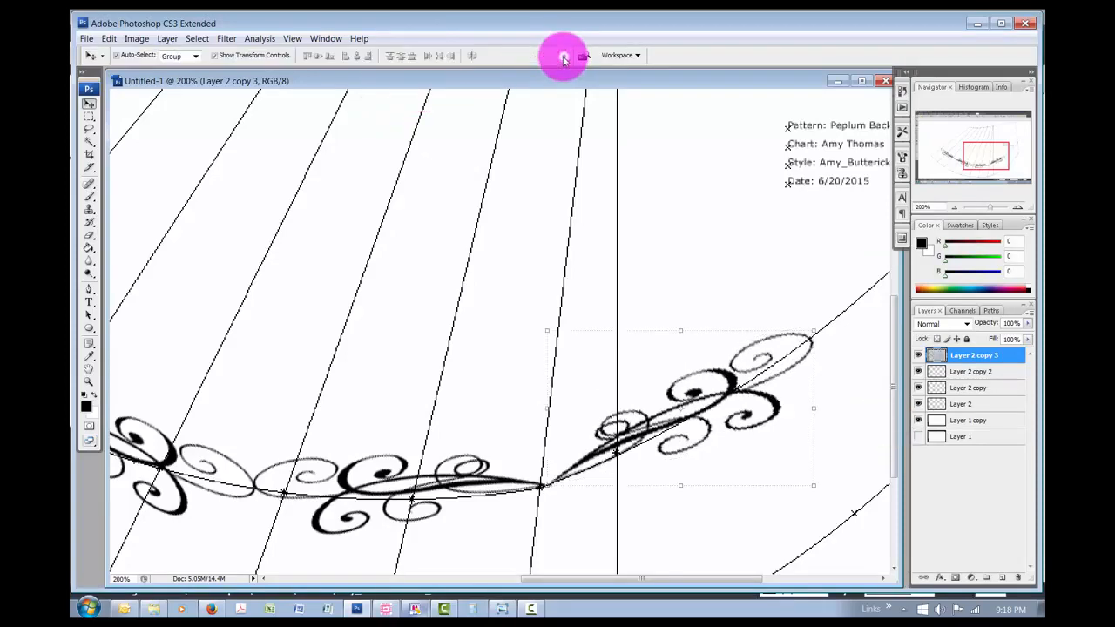
key(z)
alt+click(515, 418)
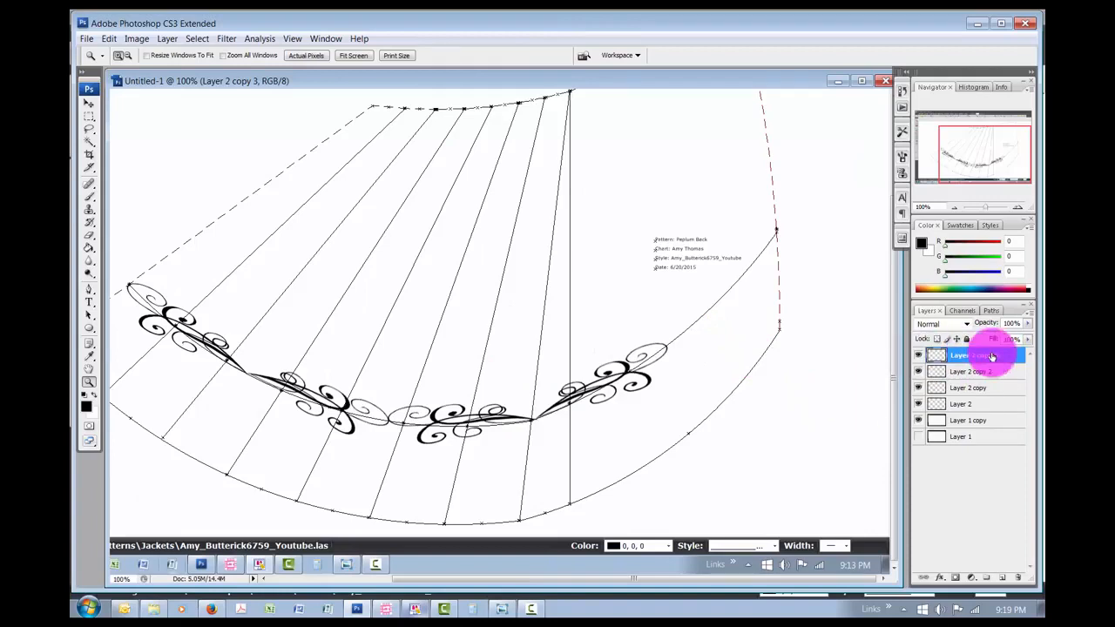
double_click(989, 356)
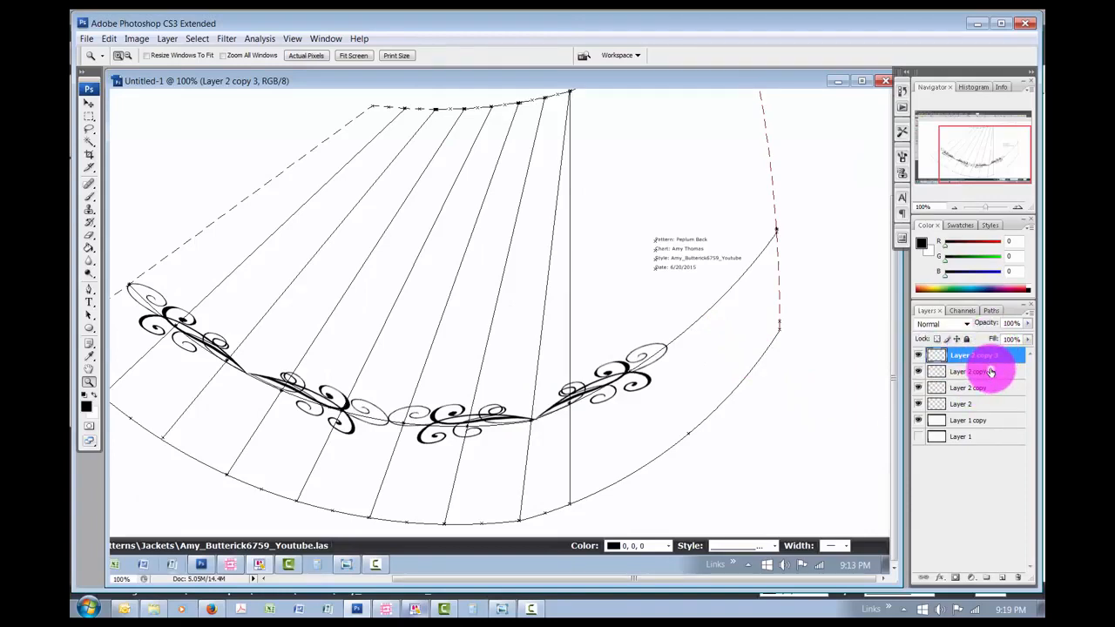
click(990, 372)
key(v)
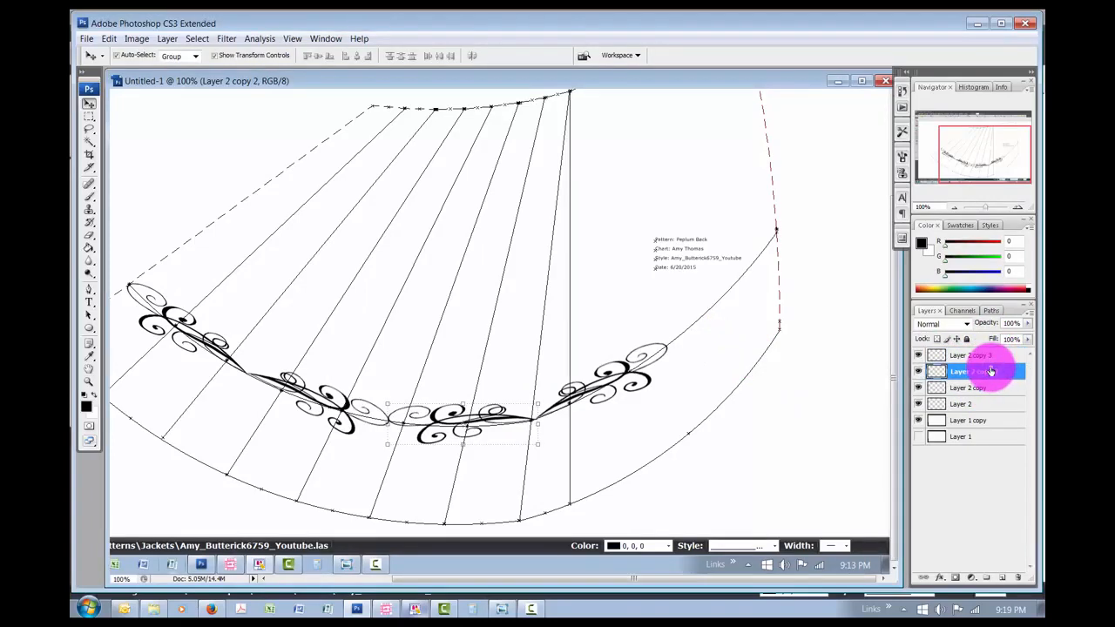
drag(990, 372, 1003, 576)
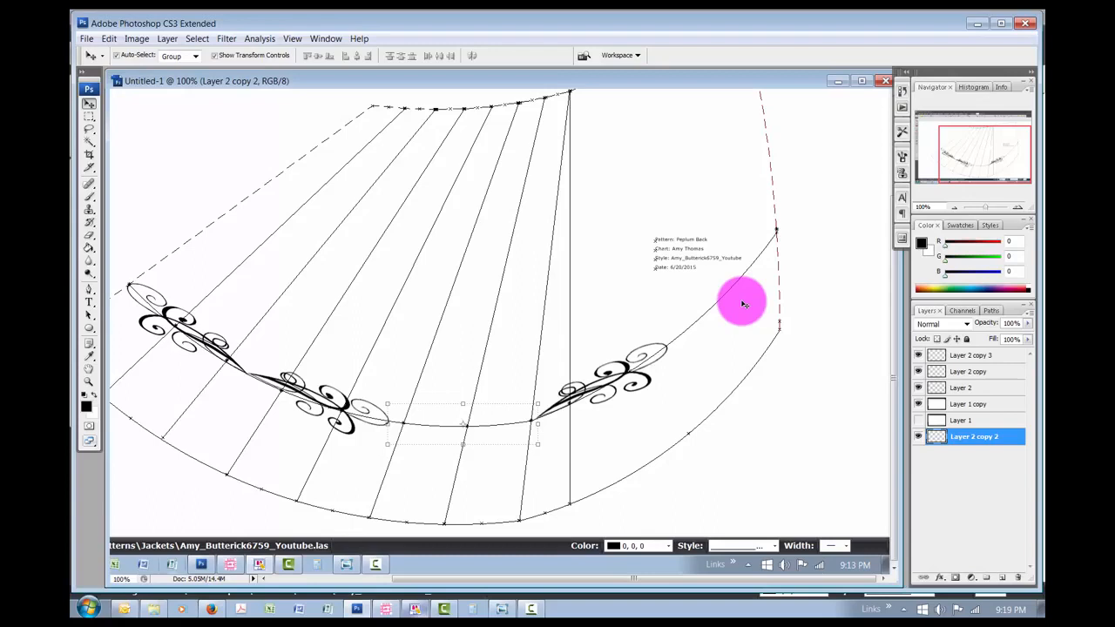
key(ctrl+z)
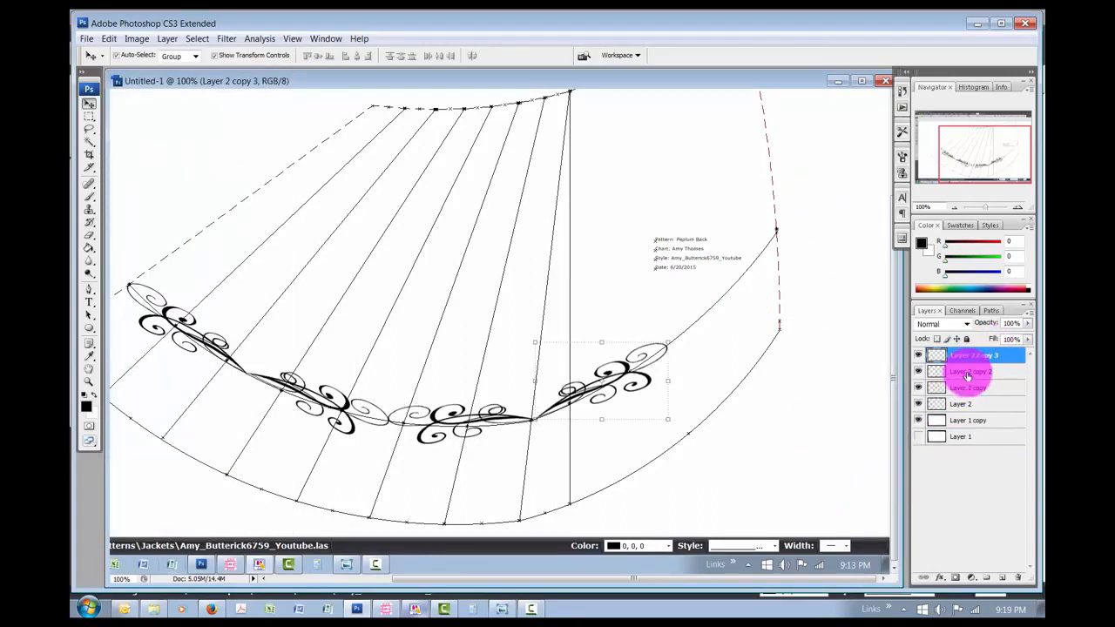
- Duplicate the middle flourish layer and nudge the copy slightly right
drag(983, 371, 1003, 577)
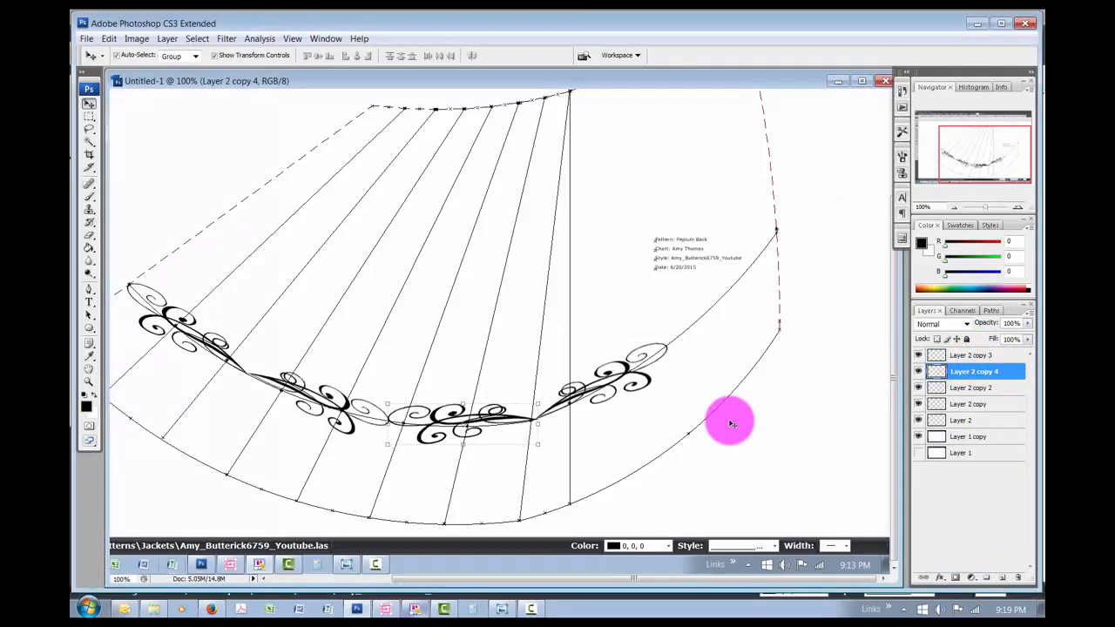
key(Right)
key(Right)
key(Right)
key(Right)
key(Right)
key(Right)
key(Right)
key(Right)
key(Right)
key(Right)
key(Right)
key(Right)
key(Right)
key(Right)
key(Right)
key(Right)
key(Right)
key(Right)
key(Right)
key(Right)
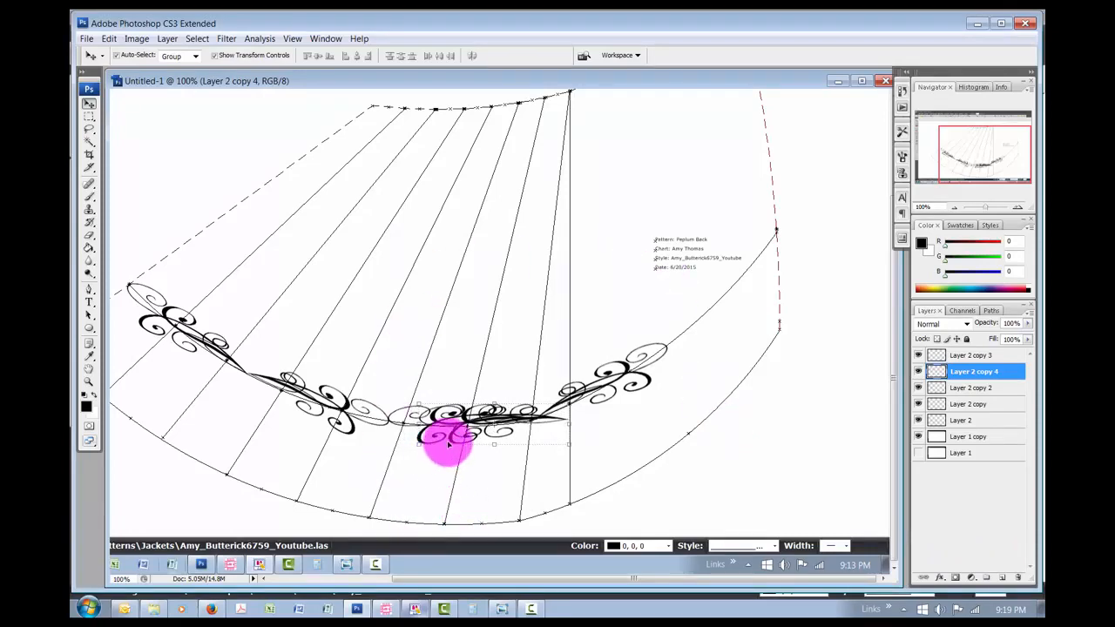
drag(449, 445, 618, 403)
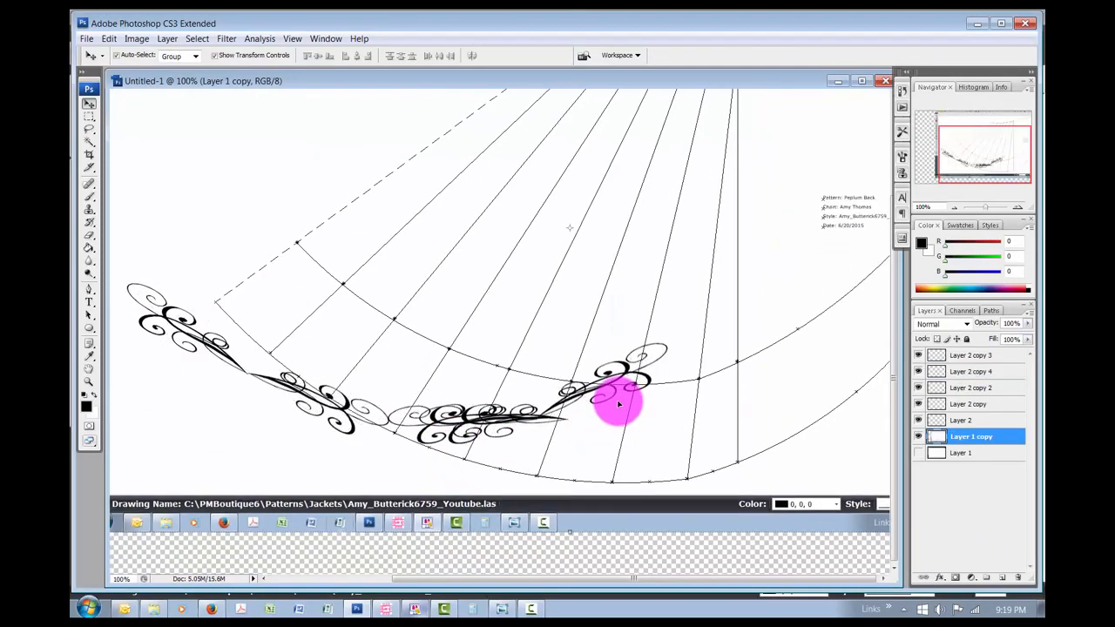
key(alt+e)
key(Return)
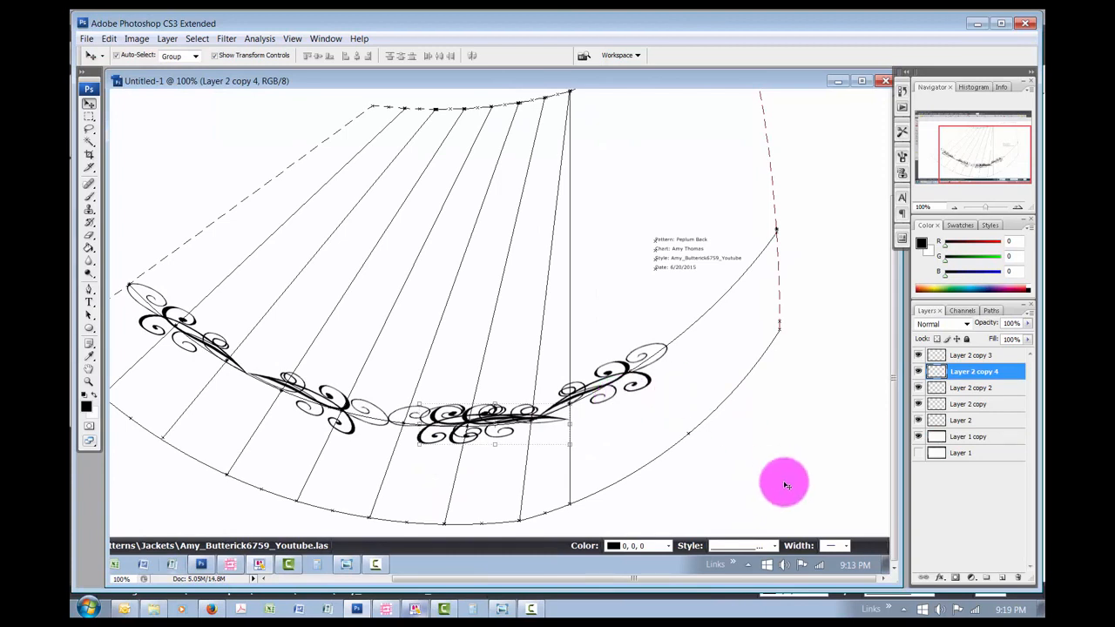
- Lock the pattern drawing's layer so it cannot be moved
click(1001, 439)
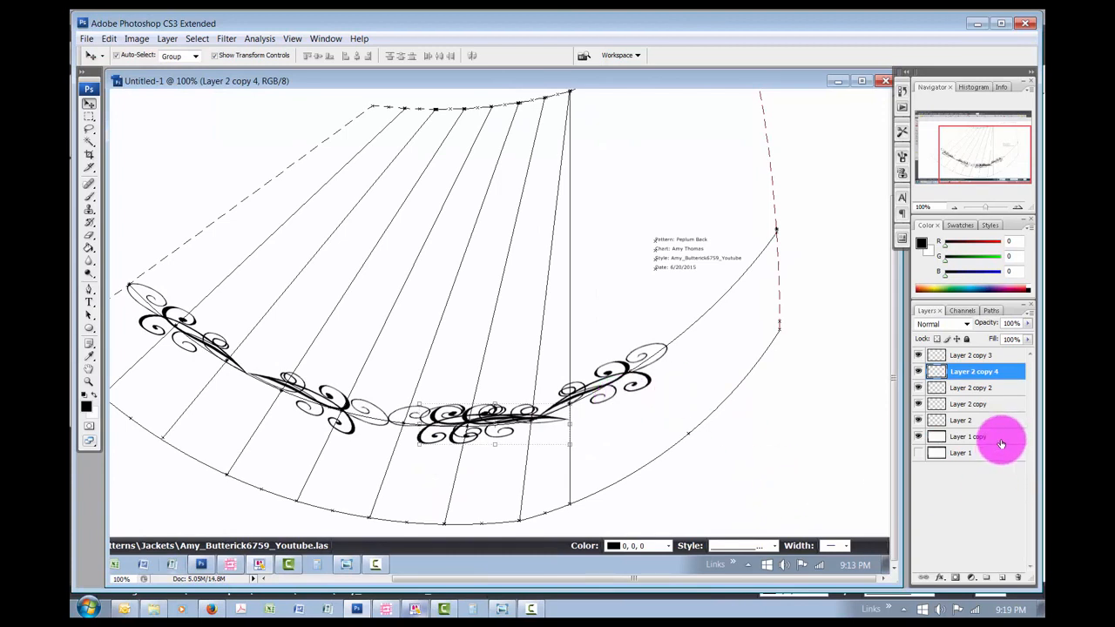
click(966, 338)
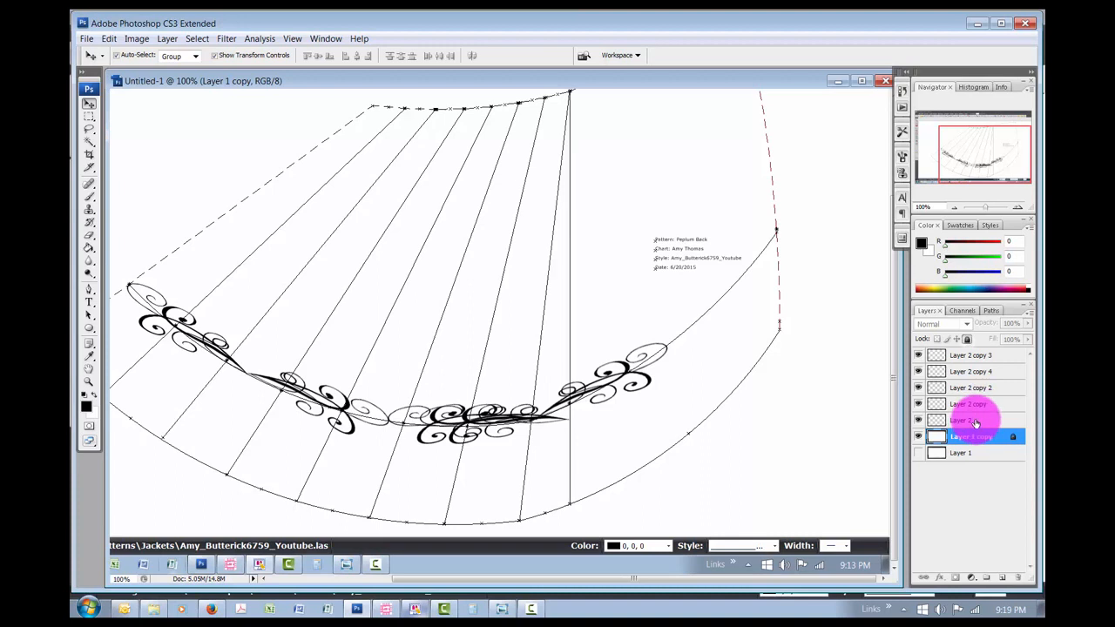
- Move a middle flourish copy to the right end of the peplum's curved line
click(983, 355)
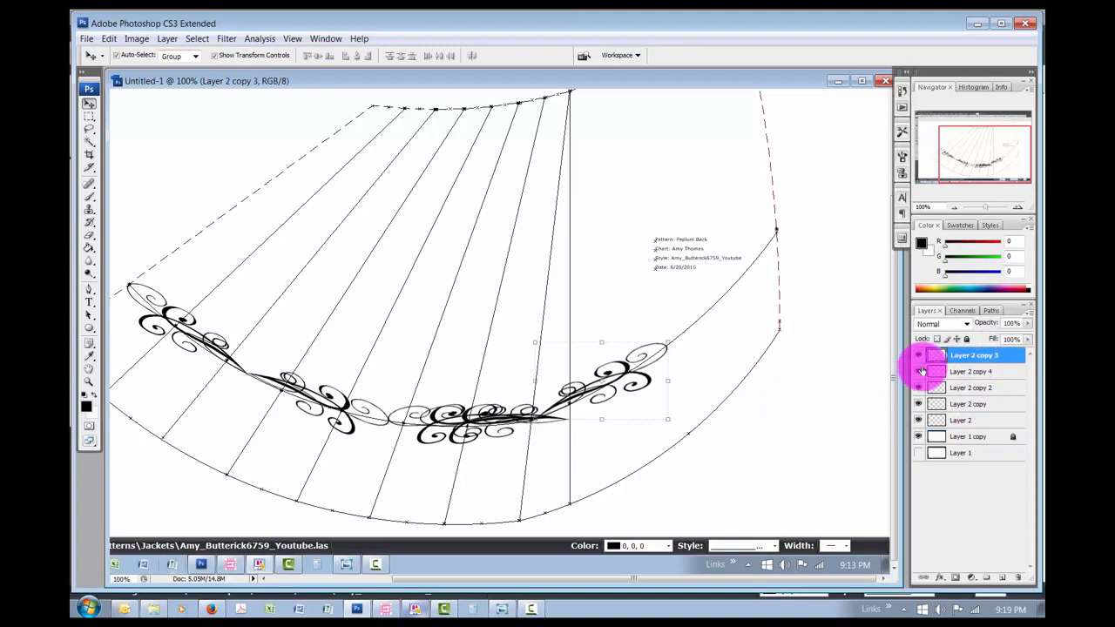
click(963, 375)
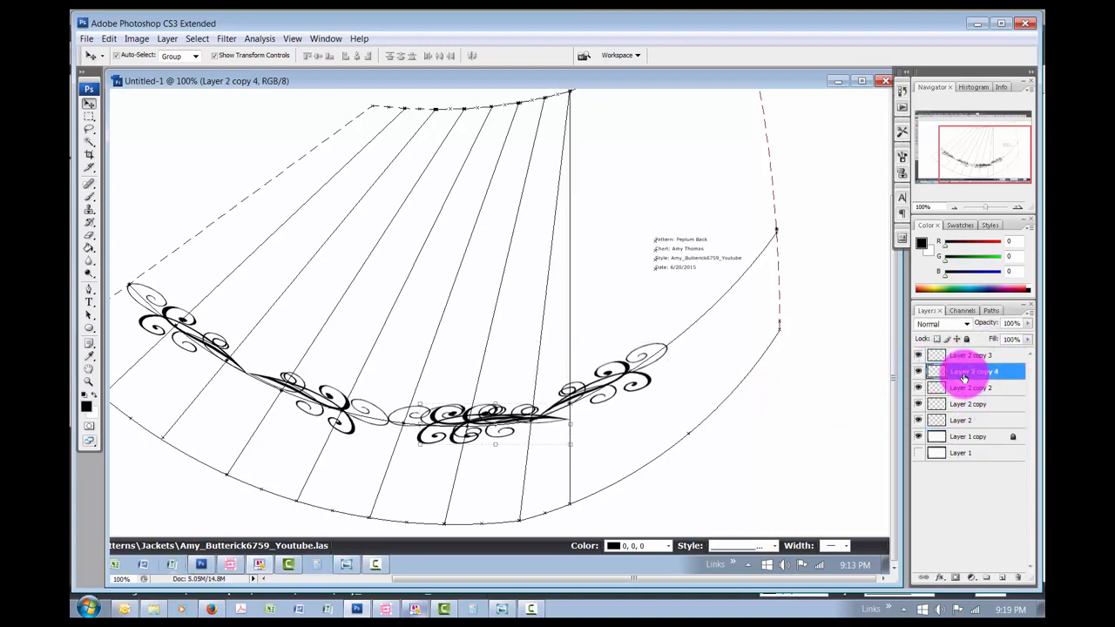
key(Right)
key(Right)
key(Right)
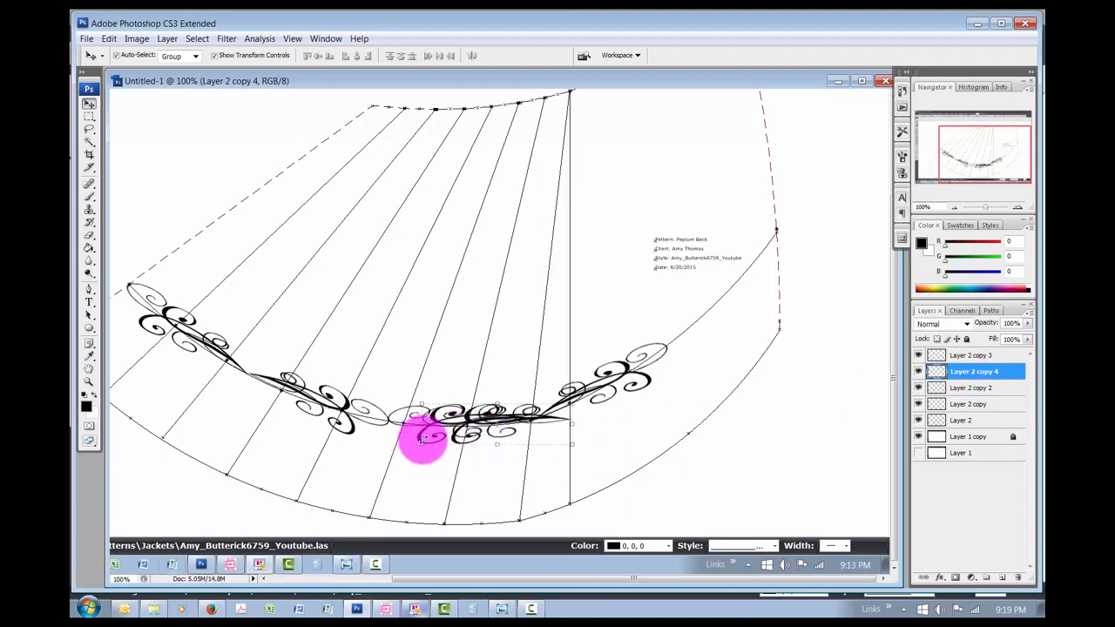
drag(436, 438, 709, 362)
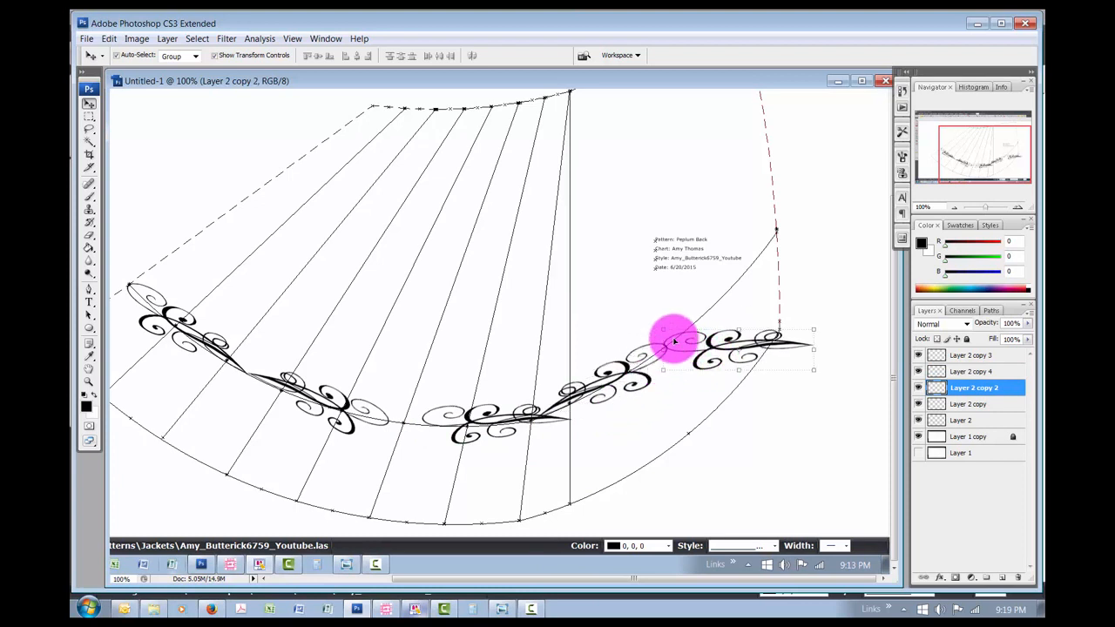
- Nudge the right-end flourish slightly right toward the peplum's edge
key(ctrl+space)
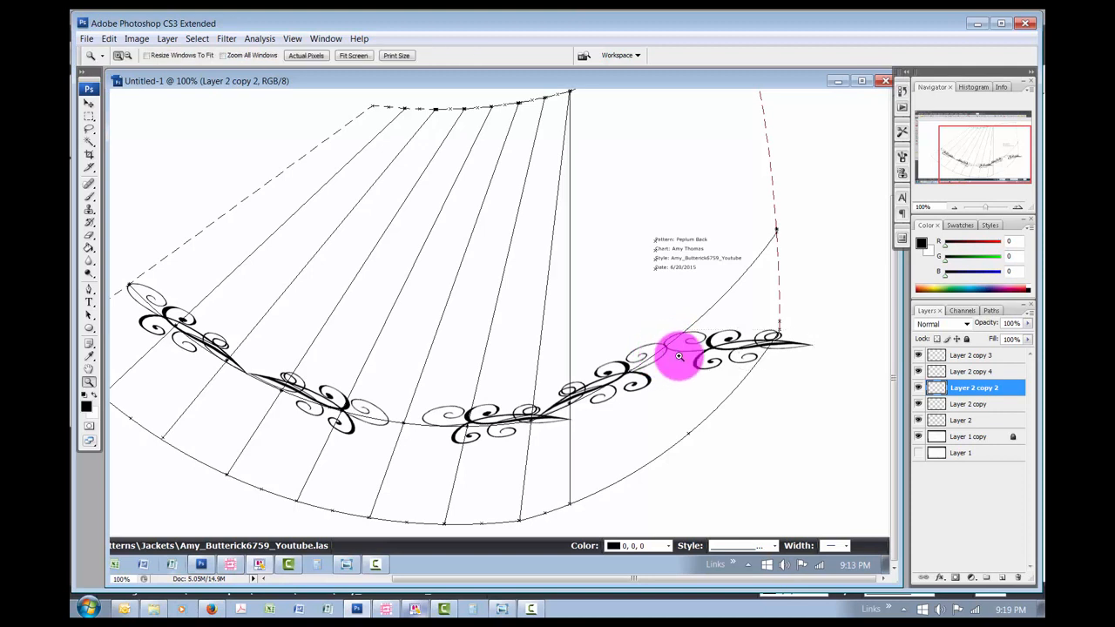
ctrl+click(676, 343)
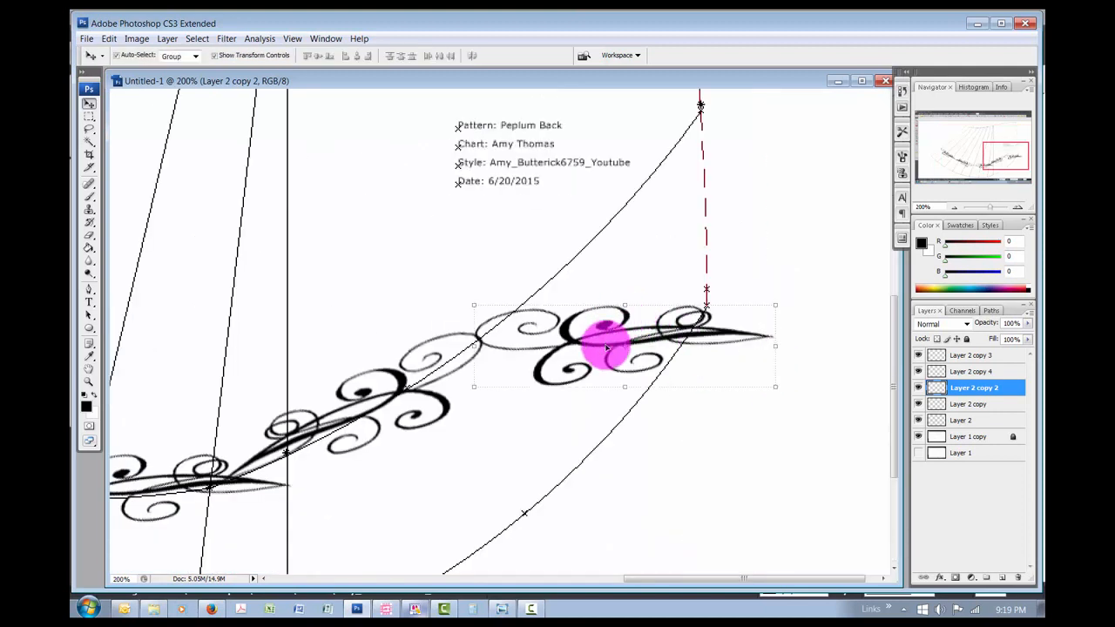
key(Right)
key(Right)
key(Right)
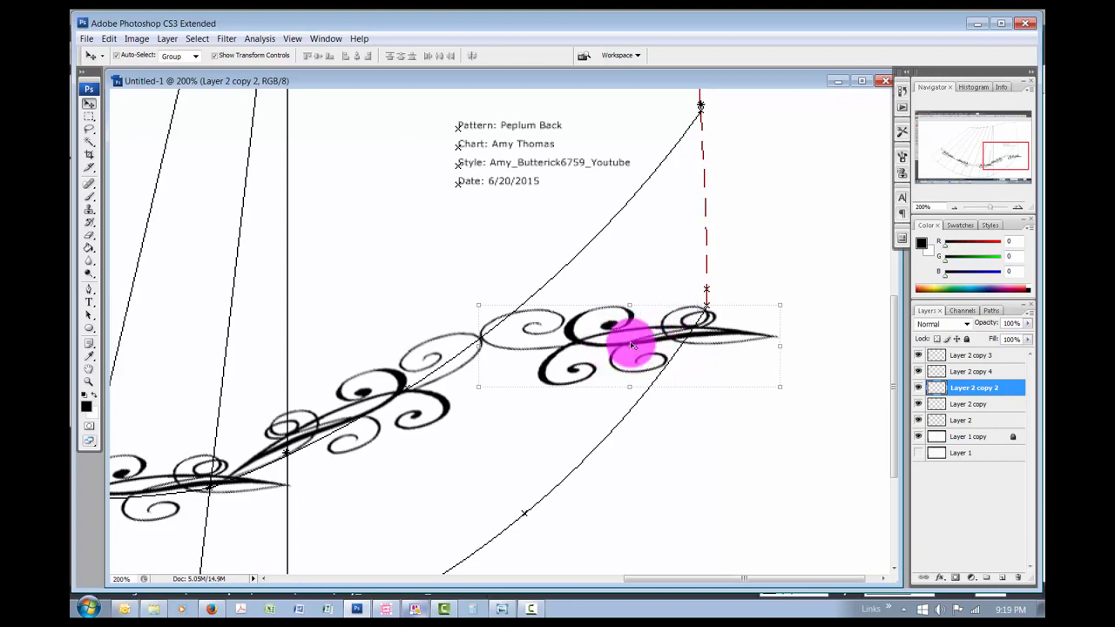
- Rotate the right-end flourish to about -44.8° along the rising curve and commit the transform
key(ctrl+t)
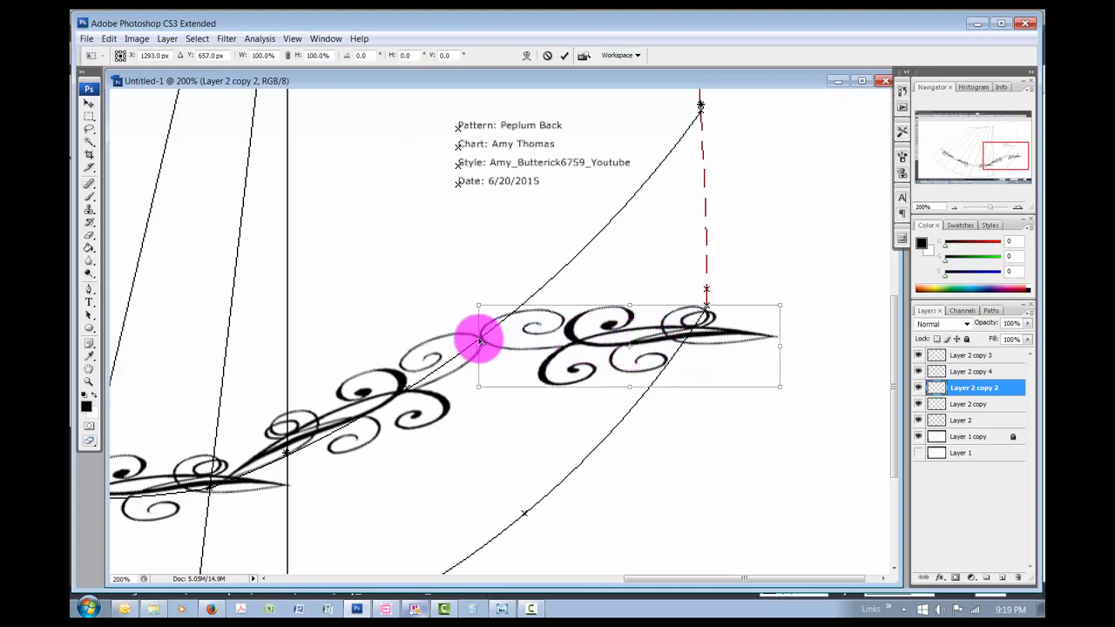
drag(794, 395, 794, 125)
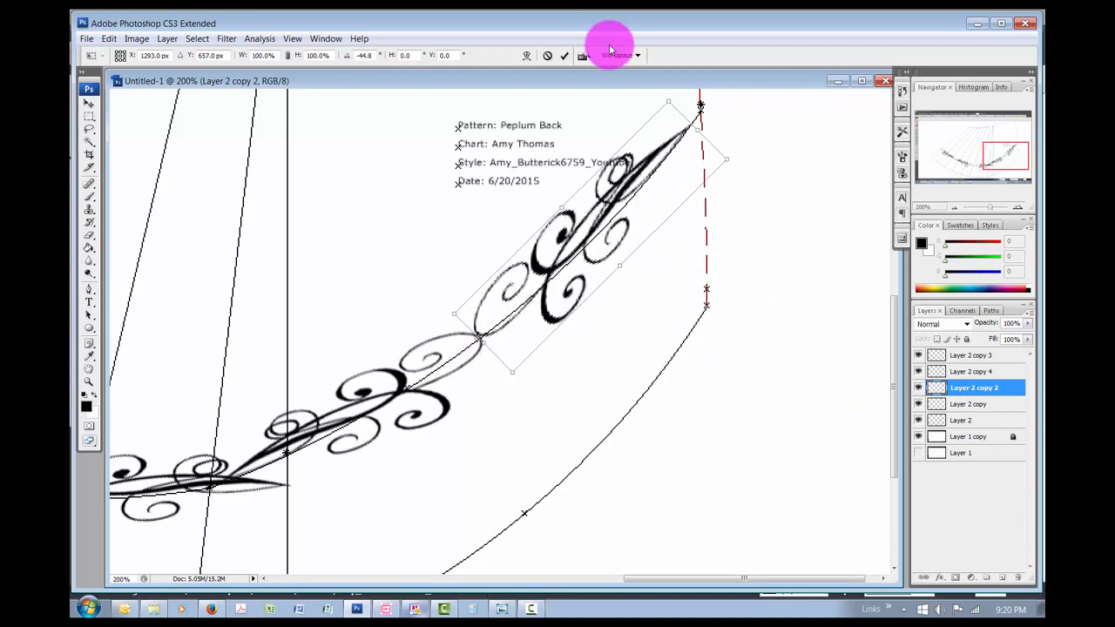
click(564, 55)
- Step backward to undo the right-end flourish's rotation
click(472, 261)
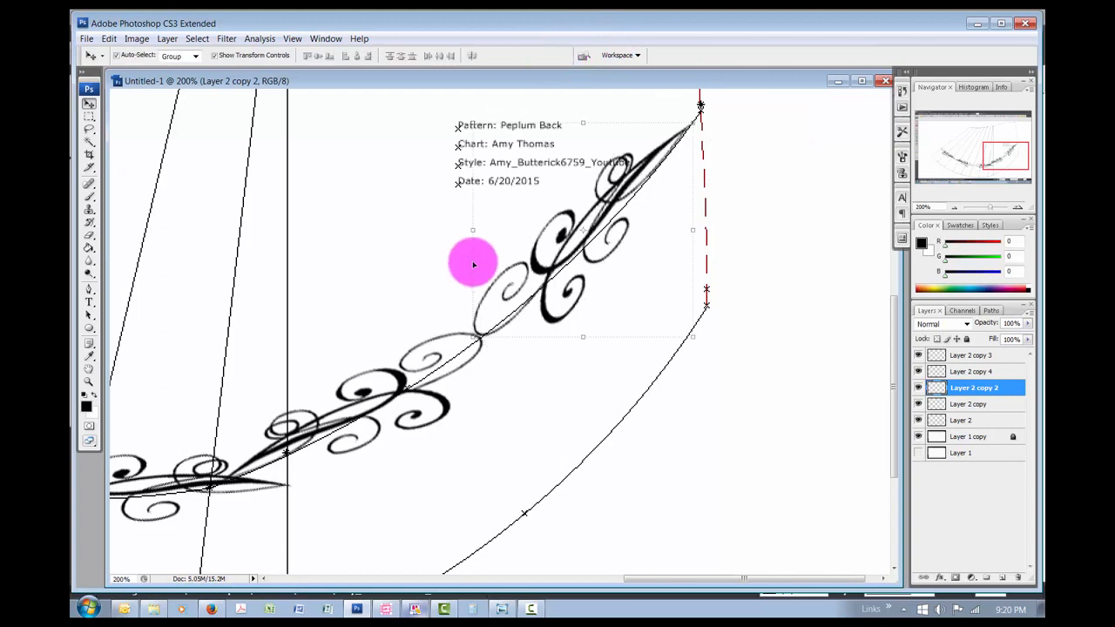
key(z)
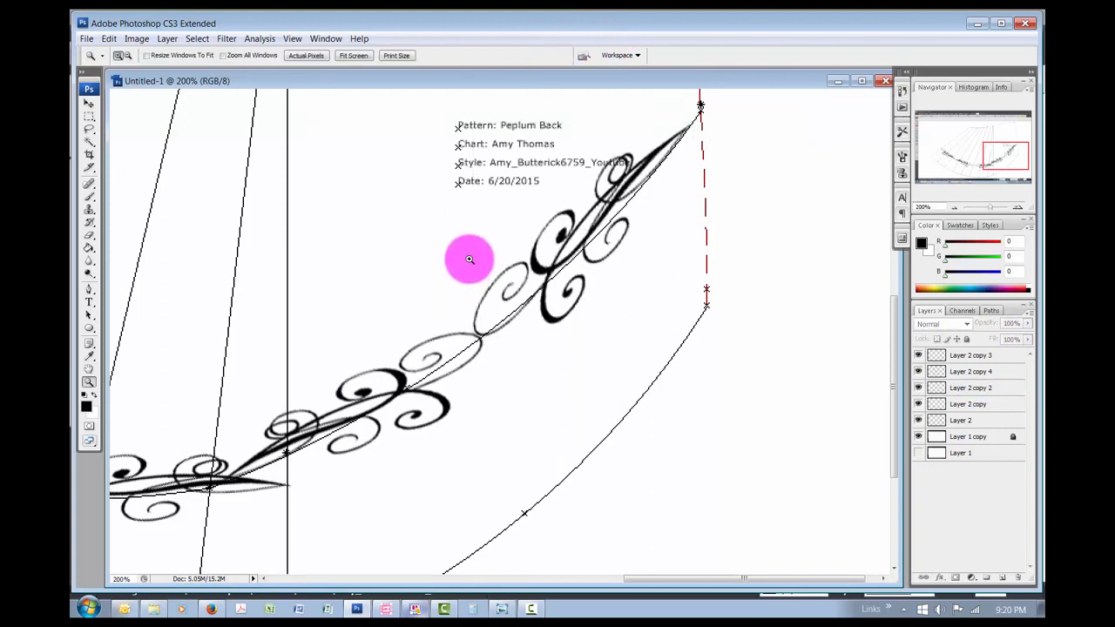
alt+click(468, 250)
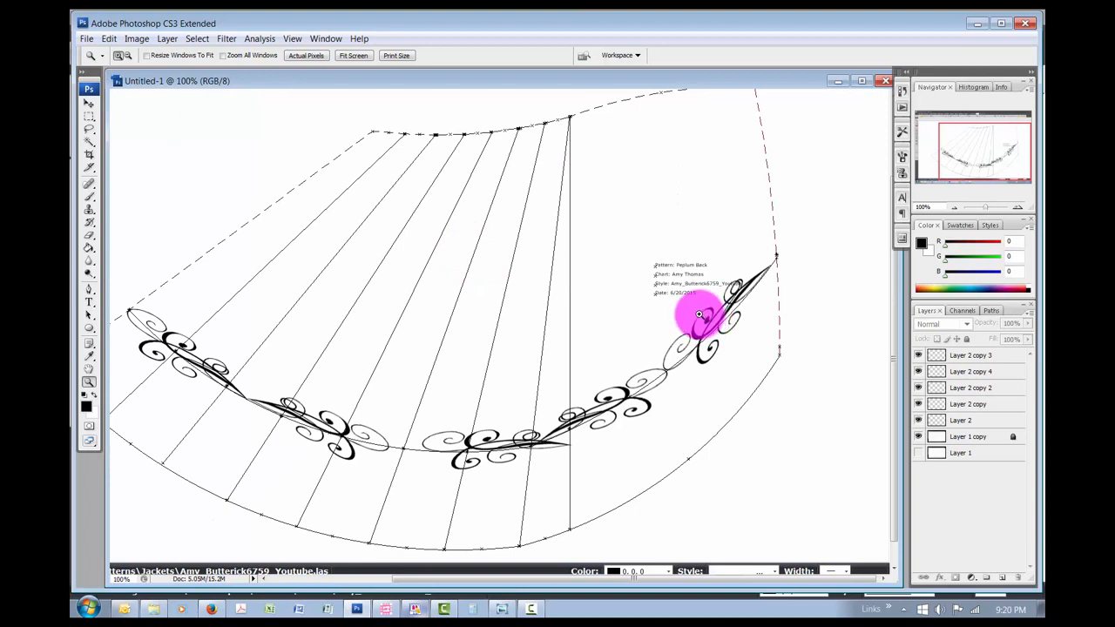
key(alt+e)
key(k)
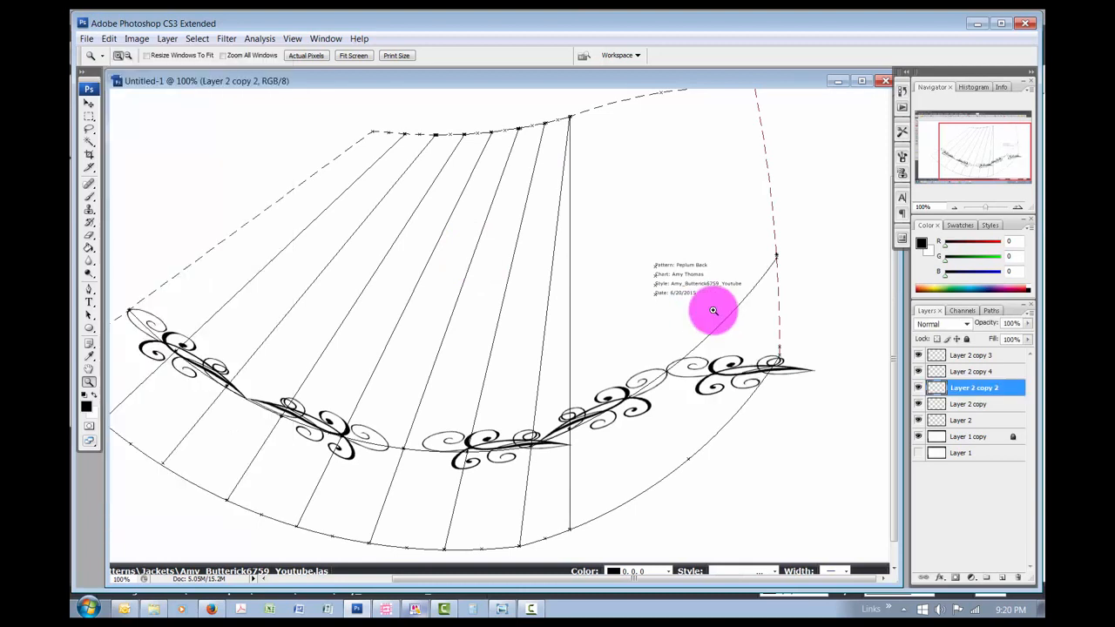
- Step backward repeatedly to undo the right-end flourish's placement along the peplum curve
key(alt+e)
key(k)
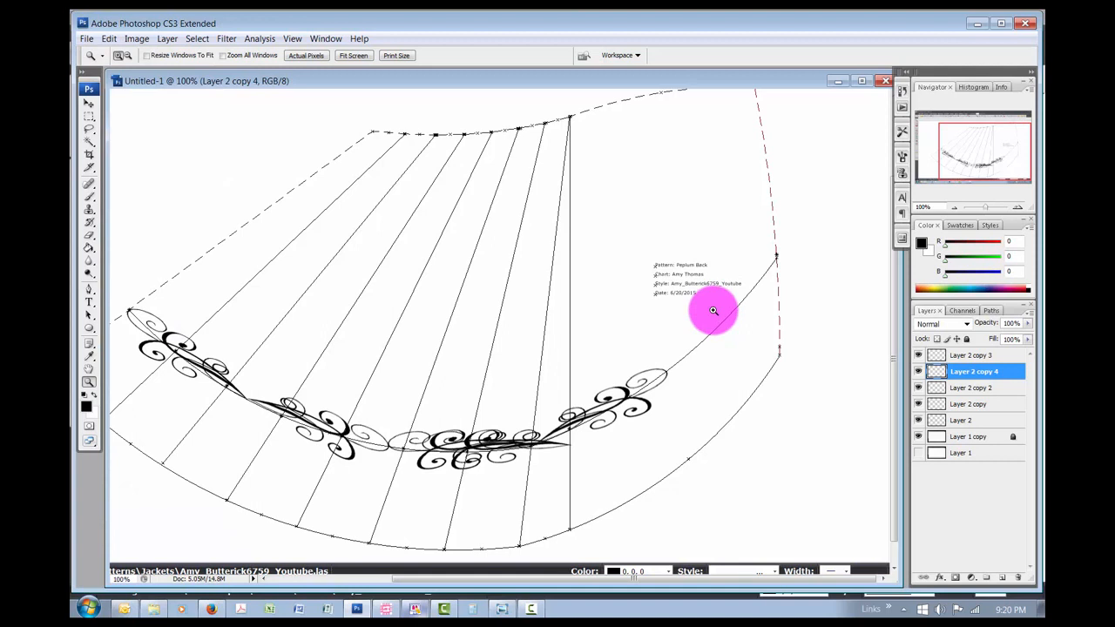
key(alt+e)
key(k)
key(alt+e)
key(k)
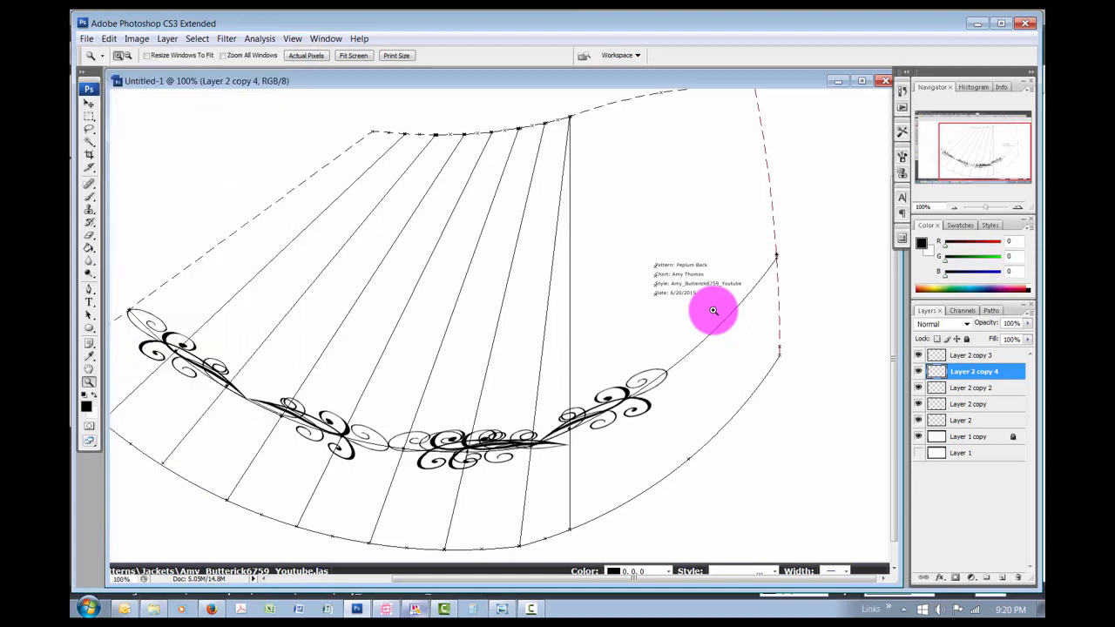
key(alt+e)
key(k)
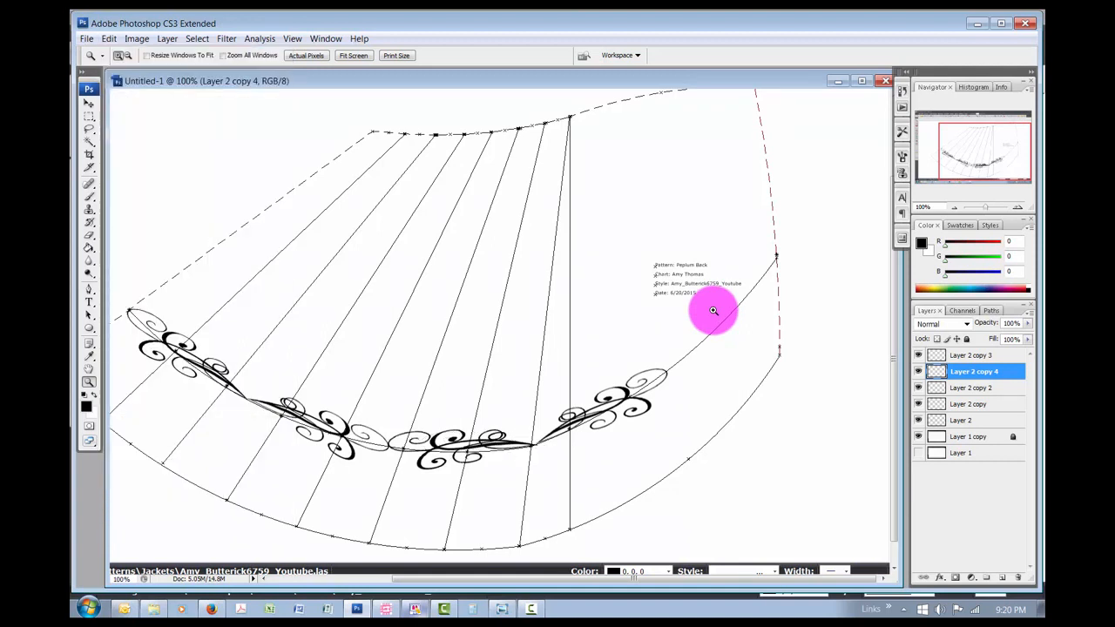
- Toggle the visibility of the upper flourish copy layers to identify which layer holds which flourish
click(917, 355)
click(916, 355)
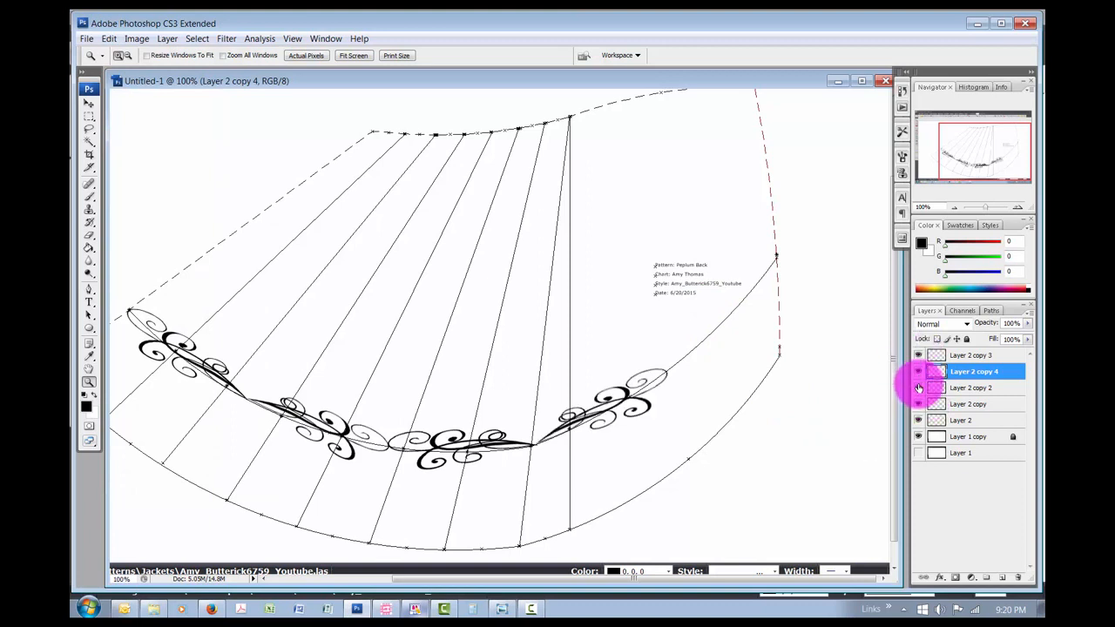
click(918, 371)
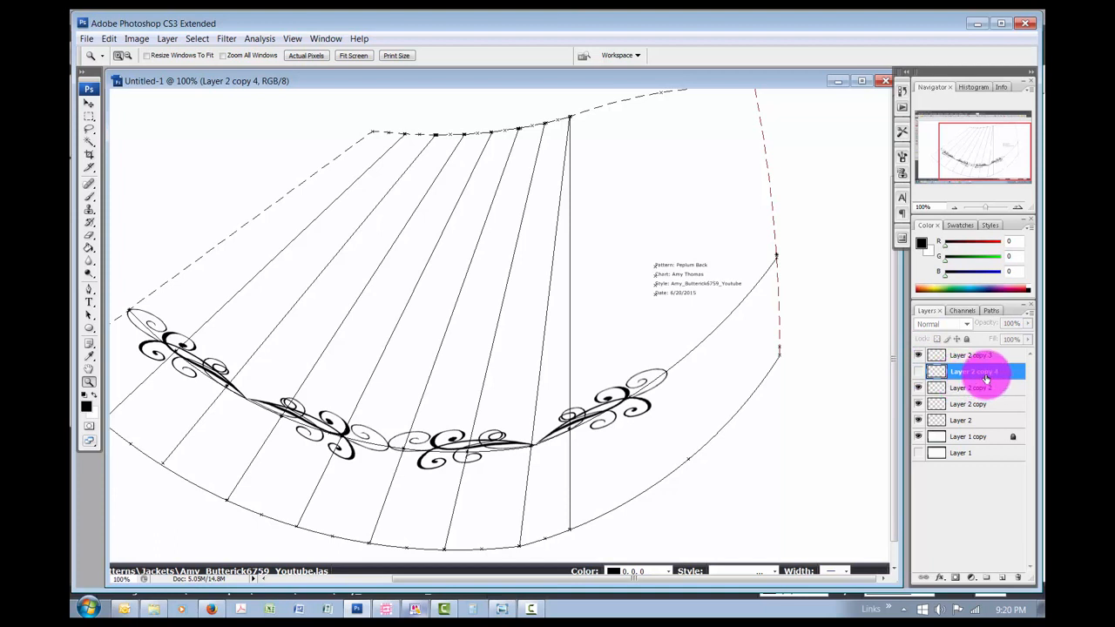
click(918, 389)
click(919, 388)
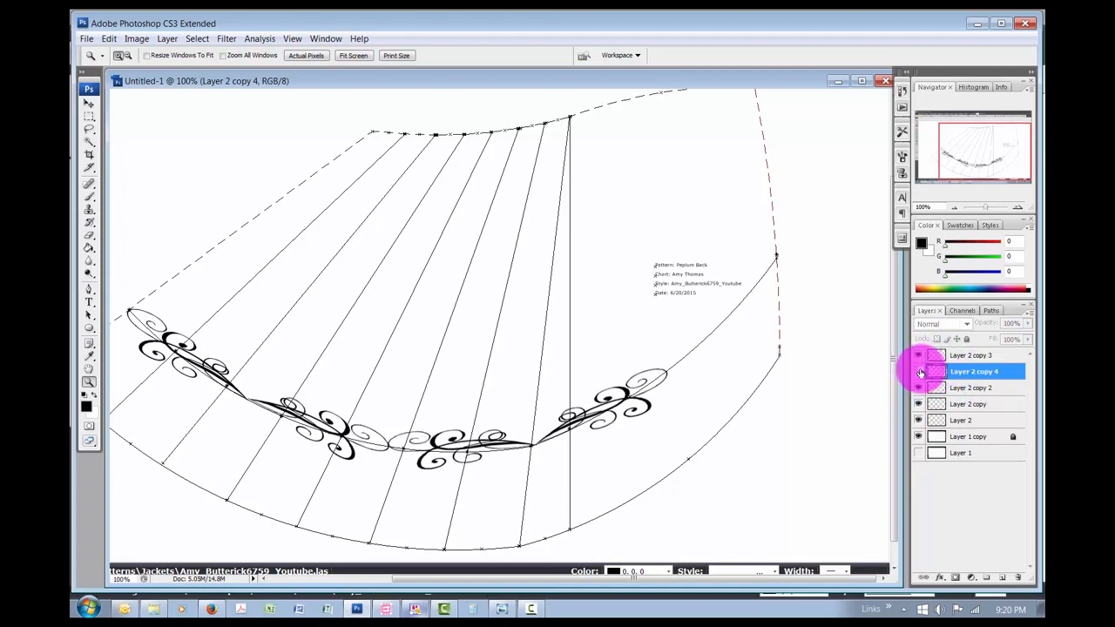
click(918, 371)
- Move the Layer 2 copy 4 flourish to the right end of the peplum's curve and nudge it into place
key(v)
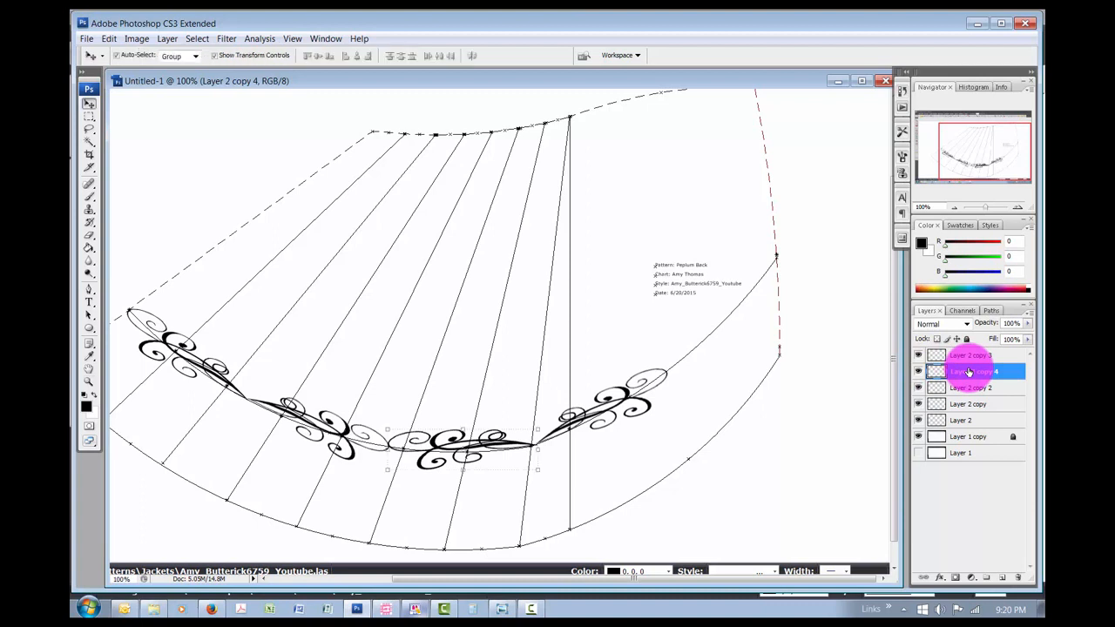
key(Right)
key(Right)
key(Right)
key(Right)
key(Right)
key(Right)
key(Right)
key(Right)
key(Right)
key(Right)
key(Right)
key(Right)
key(Right)
key(Right)
key(Right)
key(Right)
key(Right)
key(Right)
key(Right)
key(Right)
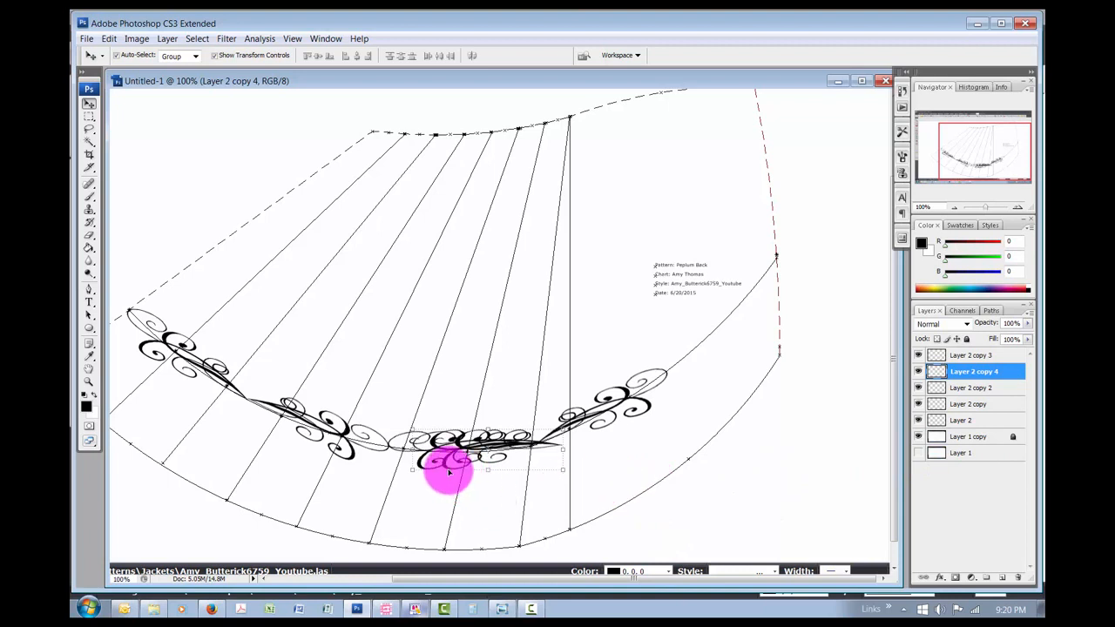
drag(445, 464, 664, 374)
key(z)
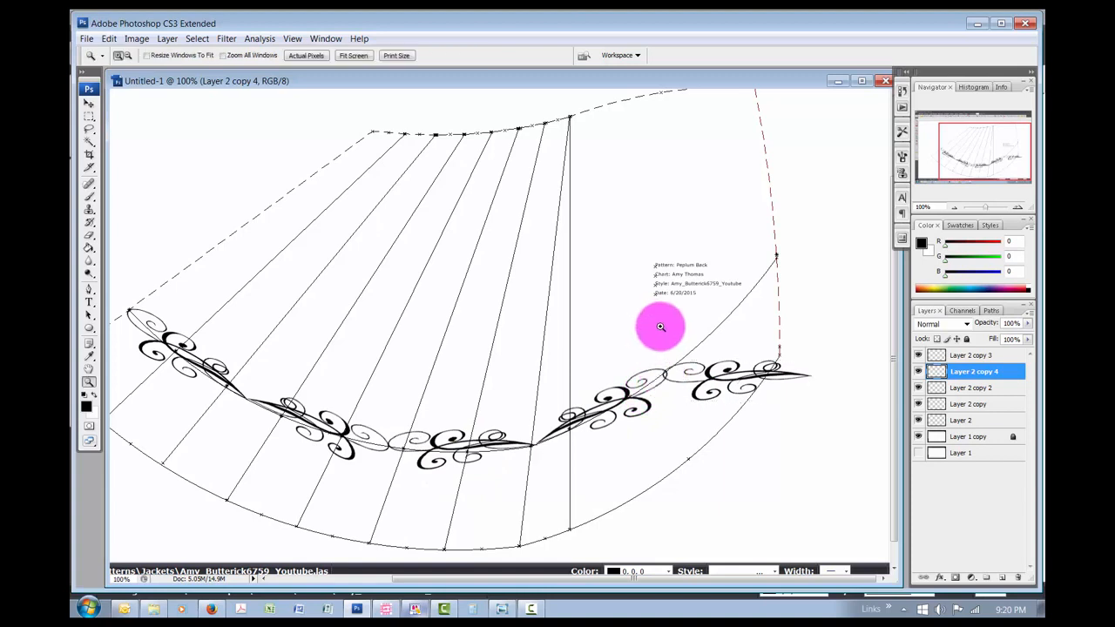
click(674, 375)
click(579, 311)
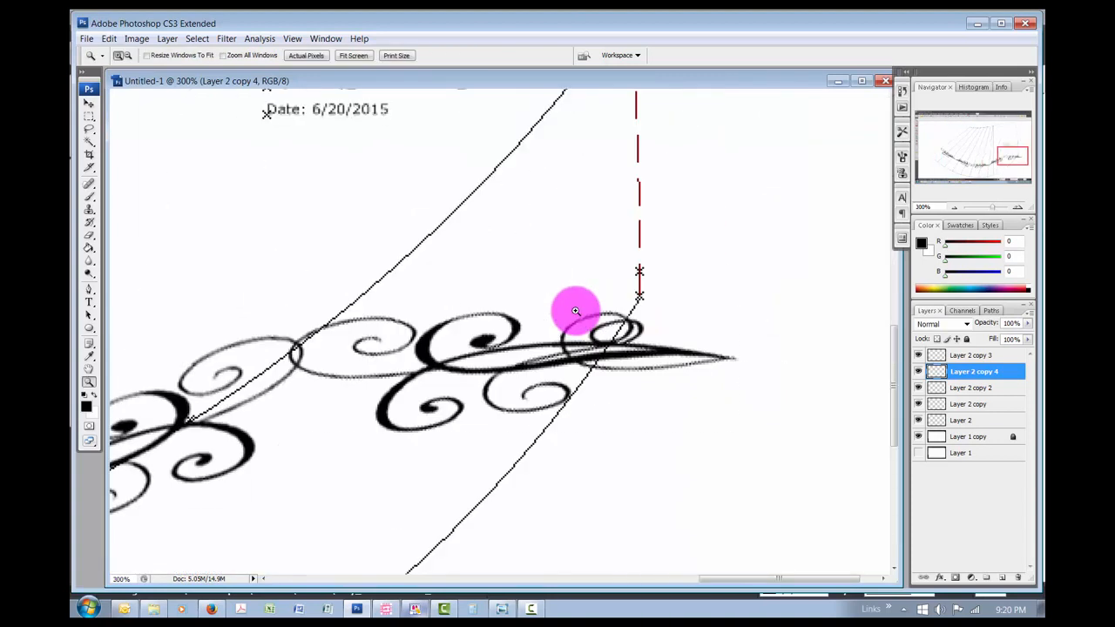
key(v)
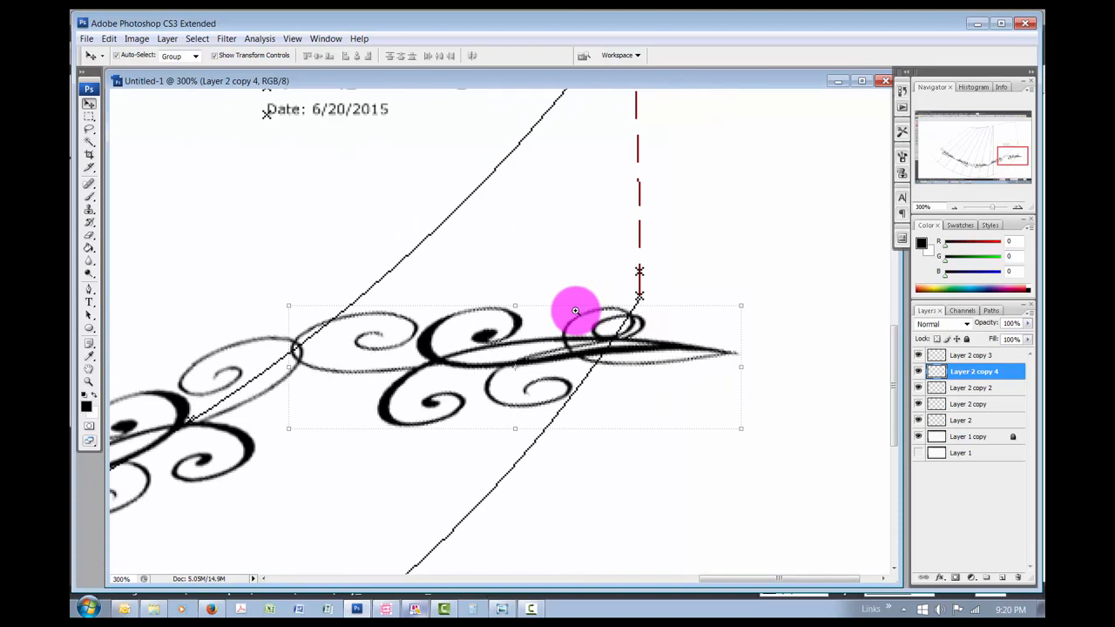
drag(574, 310, 585, 306)
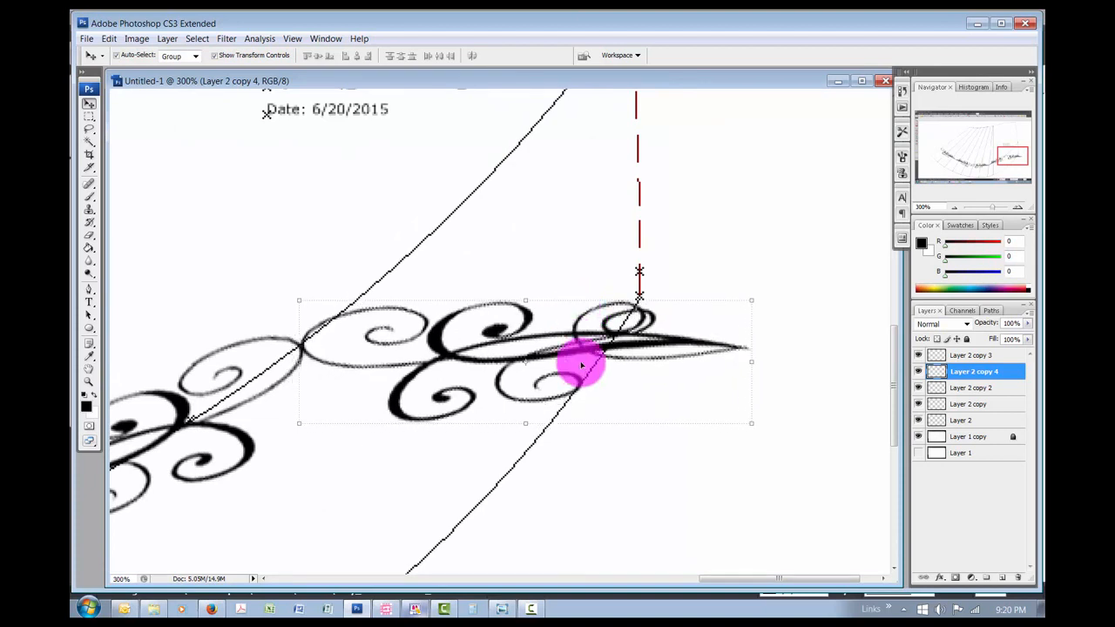
- Free-transform the right-end flourish, shifting it slightly and rotating it about -45.9° along the rising curve, then commit
key(ctrl+t)
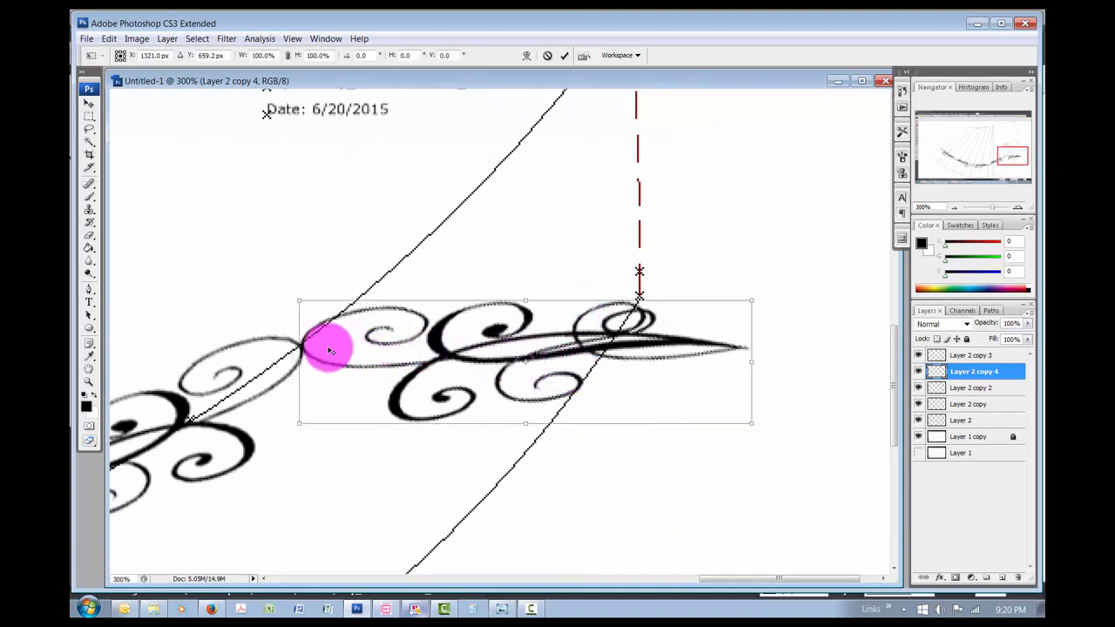
drag(329, 350, 302, 349)
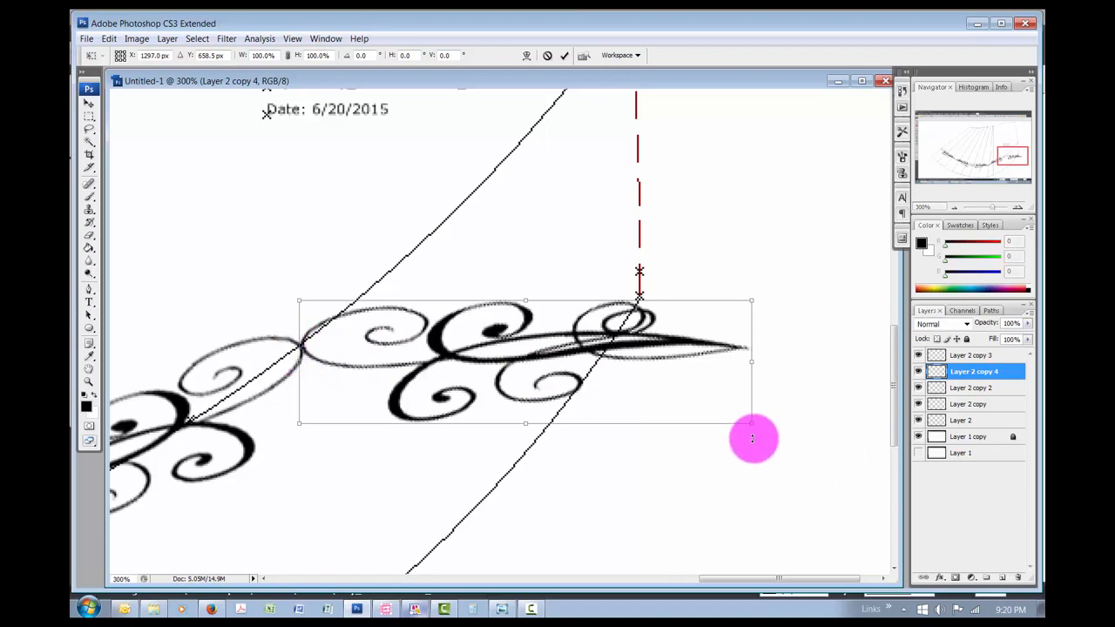
drag(759, 433, 779, 280)
drag(751, 76, 764, 150)
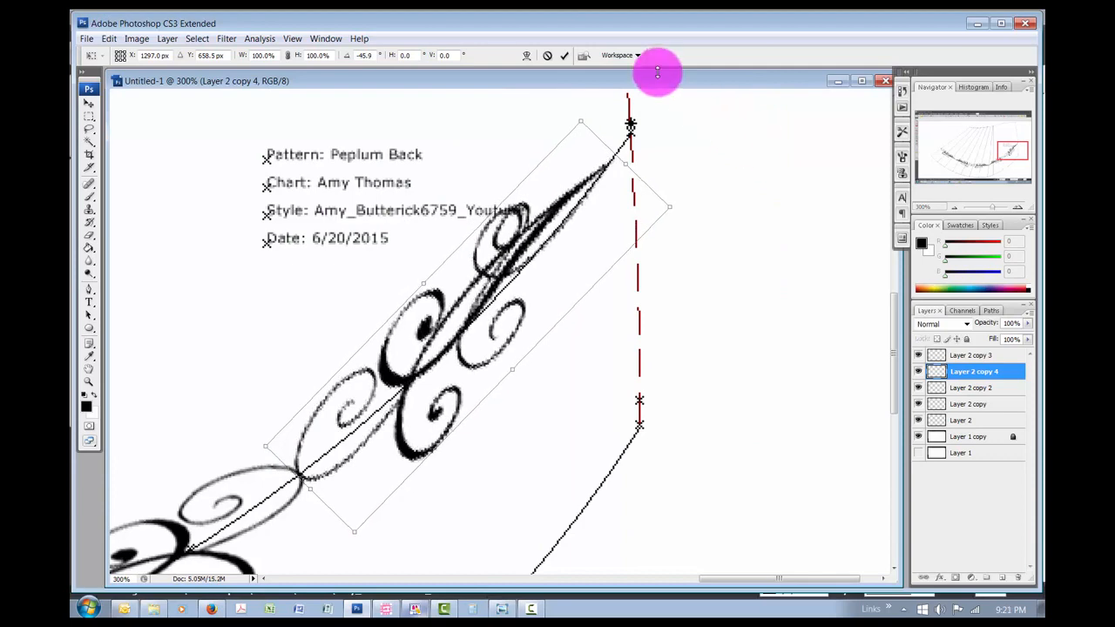
click(564, 55)
- Zoom back out and select all five flourish layers, Layer 2 through Layer 2 copy 3, with the Move tool
key(z)
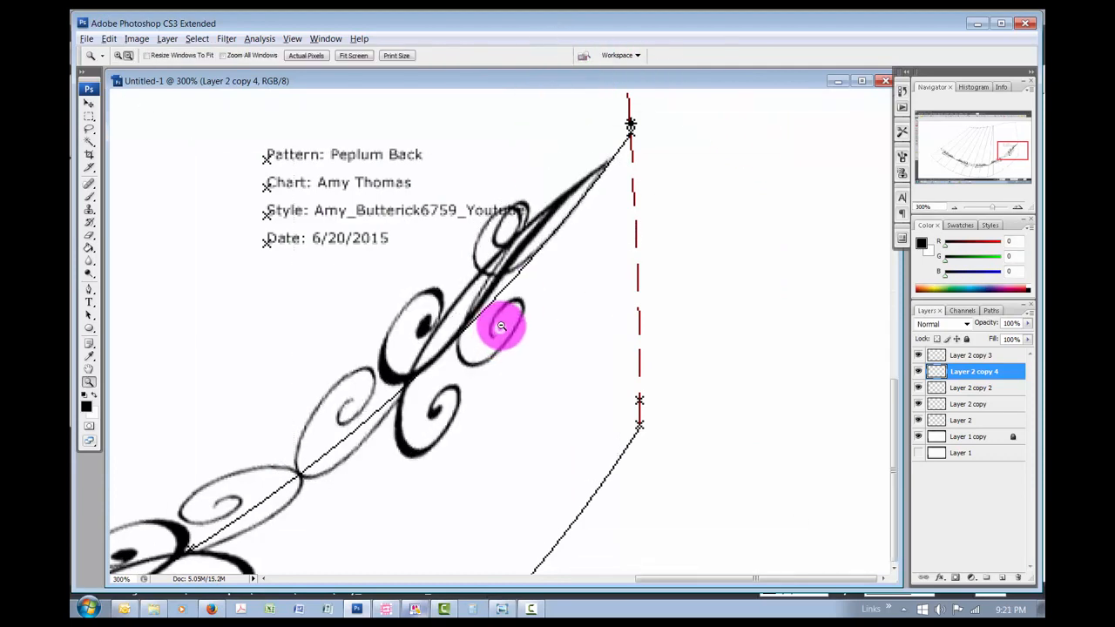
alt+click(497, 323)
alt+click(493, 318)
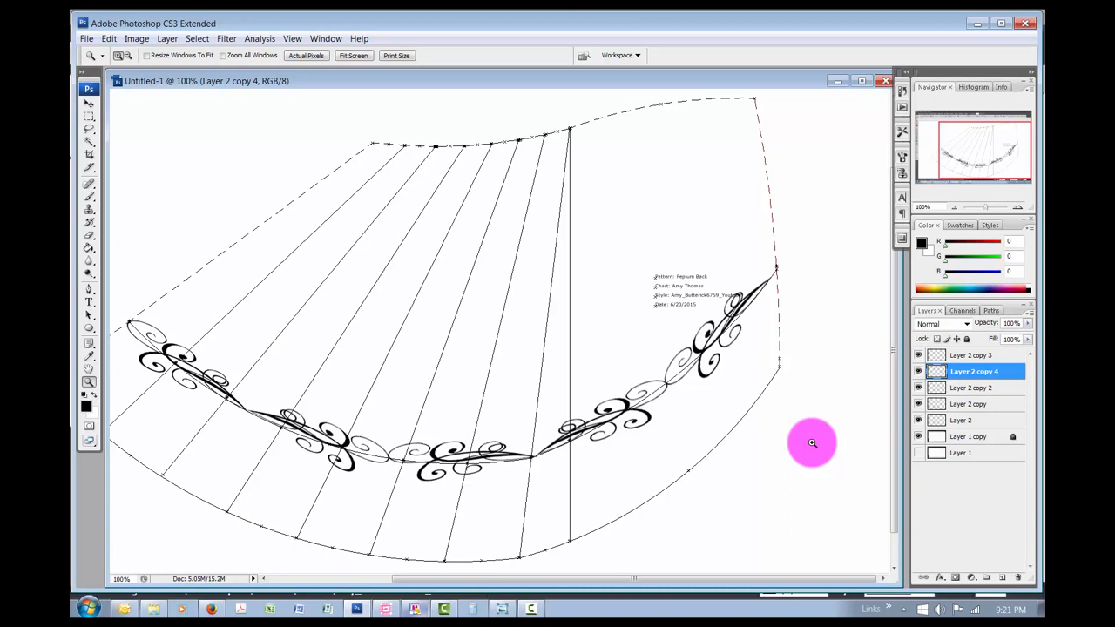
click(974, 353)
shift+click(984, 421)
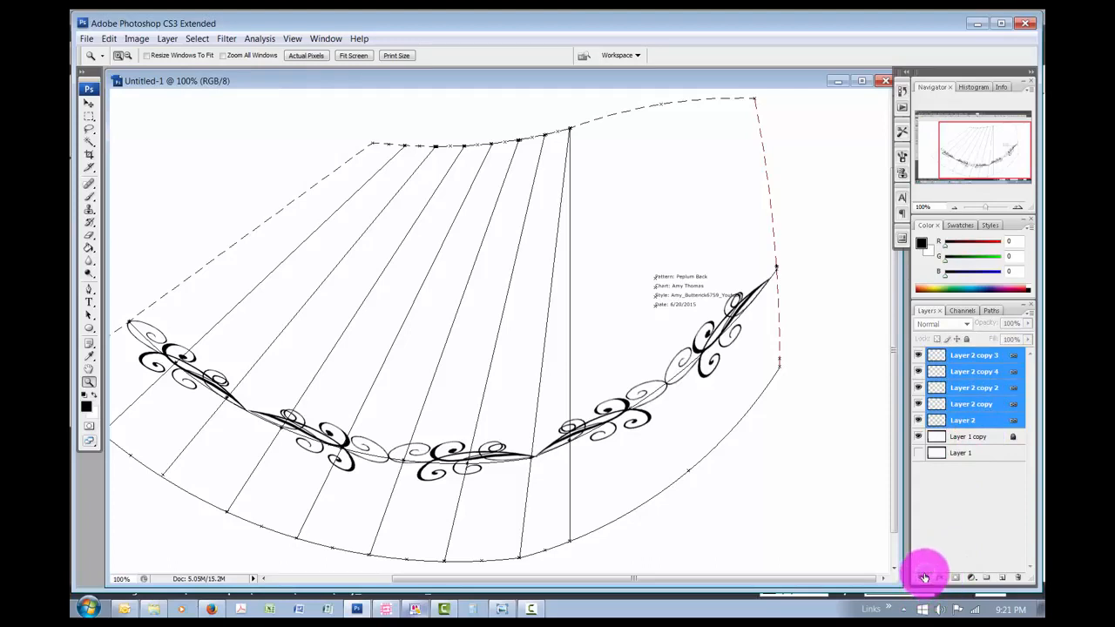
click(975, 420)
click(981, 404)
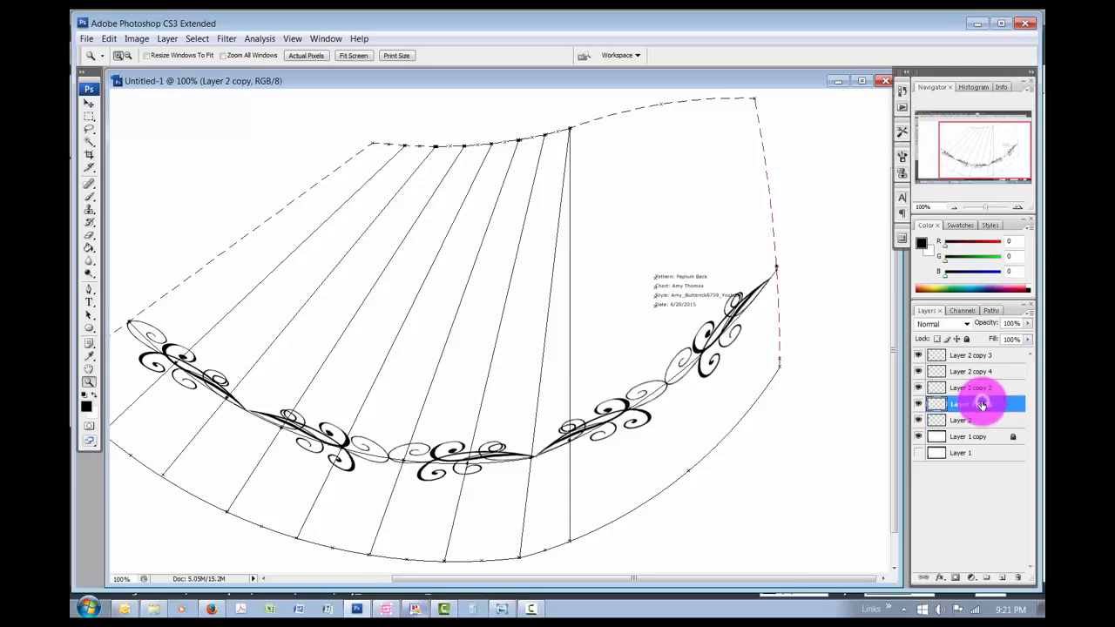
click(972, 423)
shift+click(975, 354)
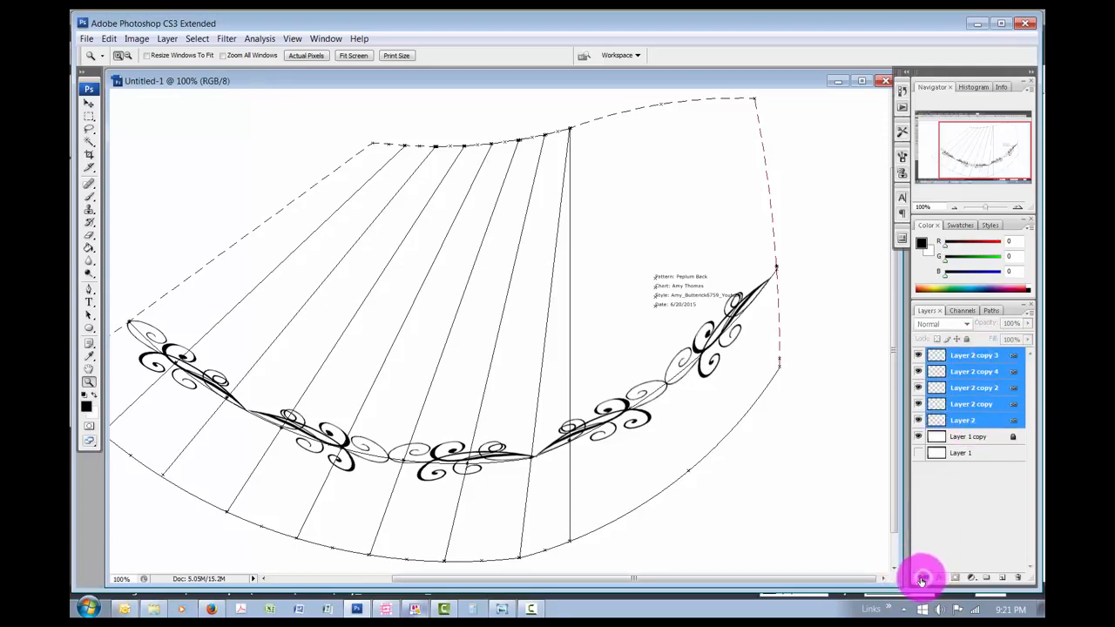
key(v)
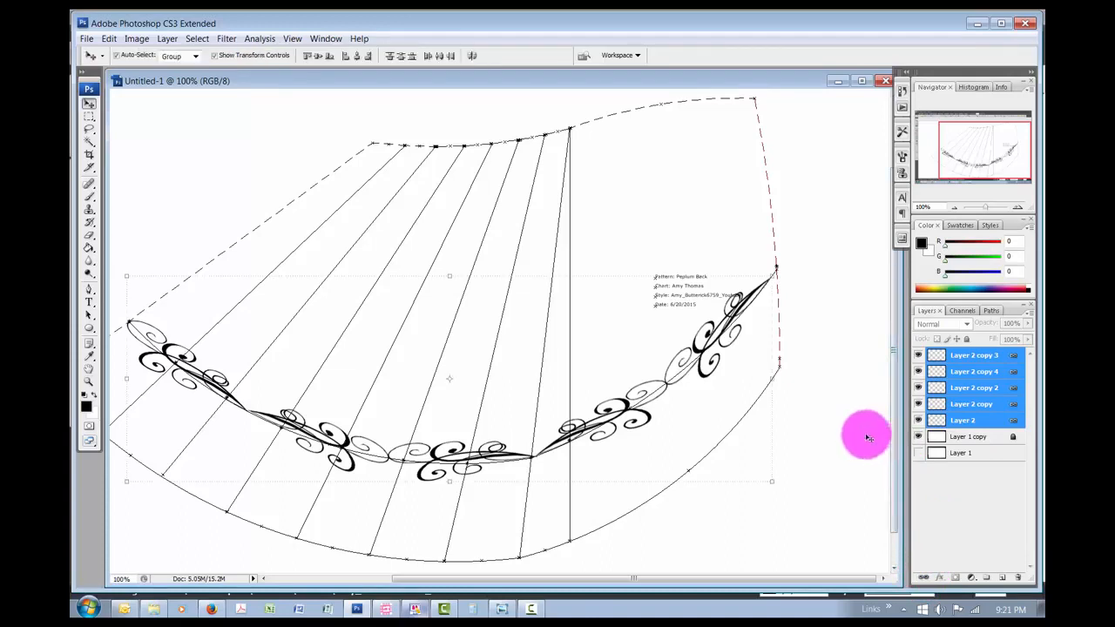
- Show the Info panel and cancel the accidental transform on the selected flourishes
click(1003, 87)
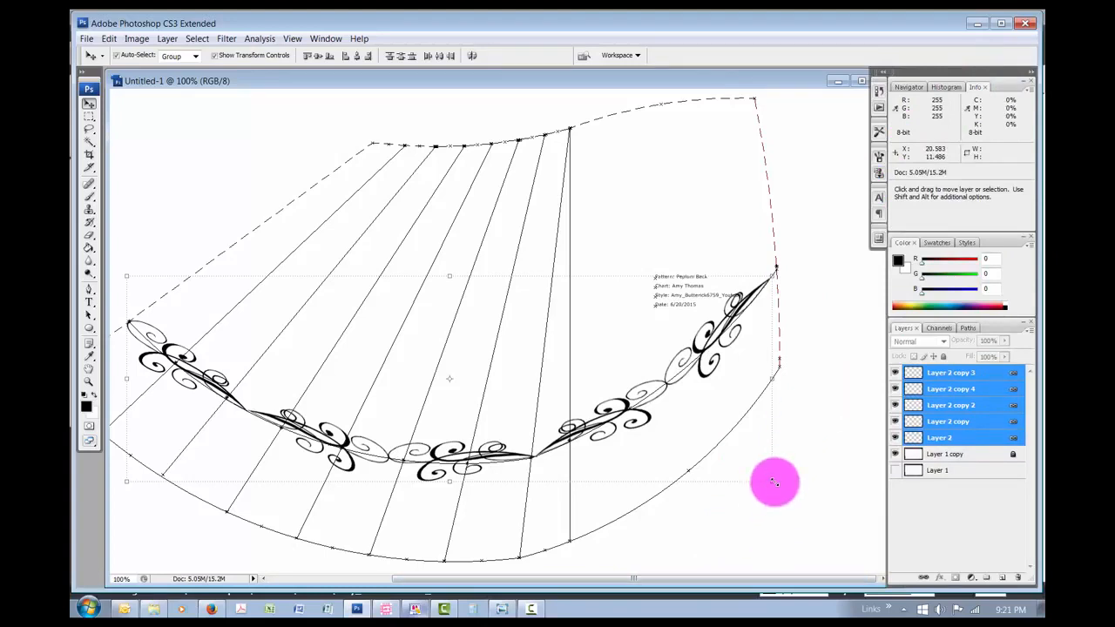
click(772, 481)
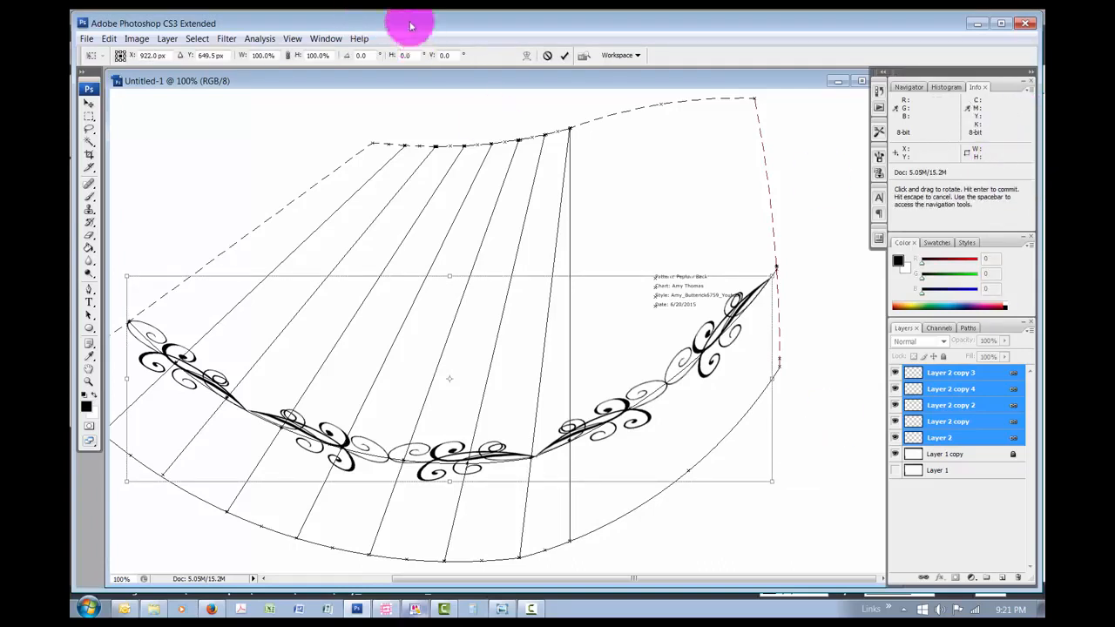
click(547, 55)
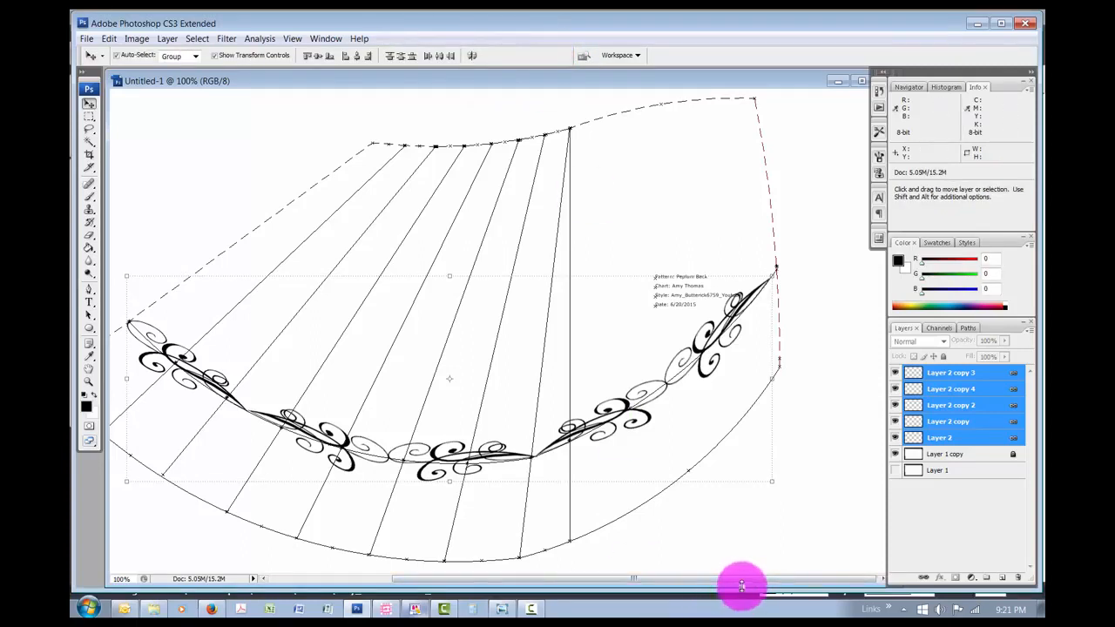
- Shrink the pattern document window to a short strip near the top of the workspace
drag(741, 585, 737, 323)
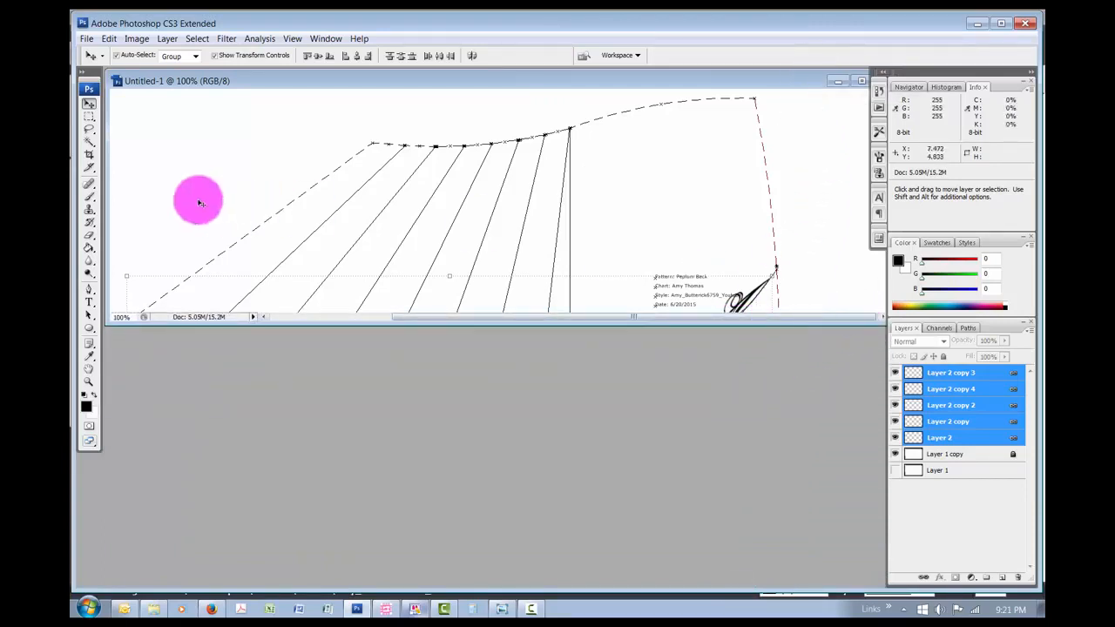
drag(107, 205, 229, 209)
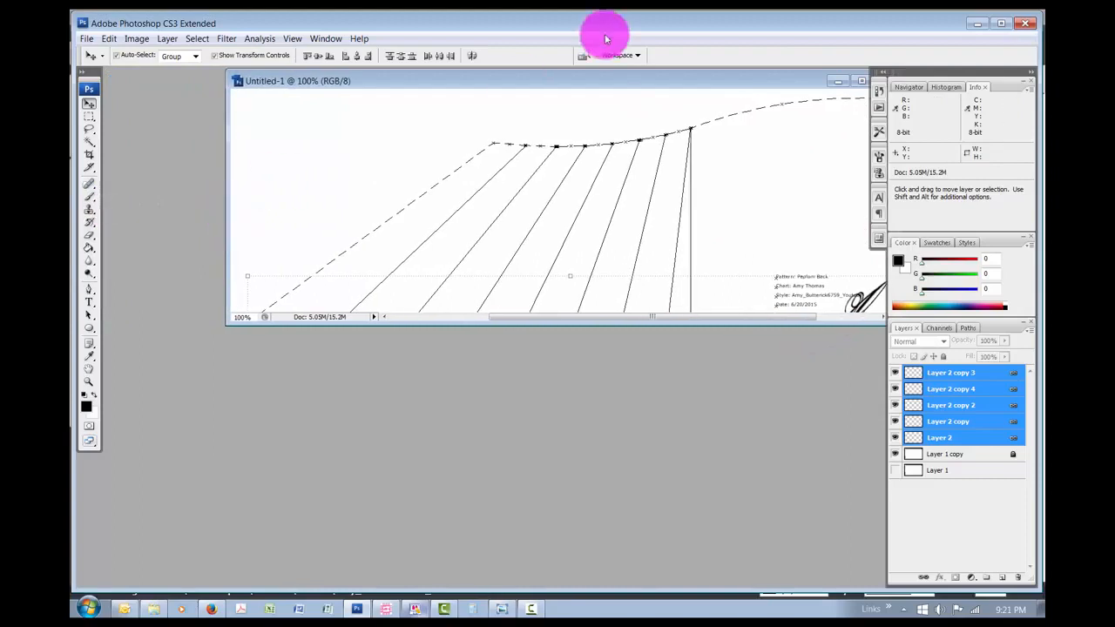
drag(606, 82, 484, 81)
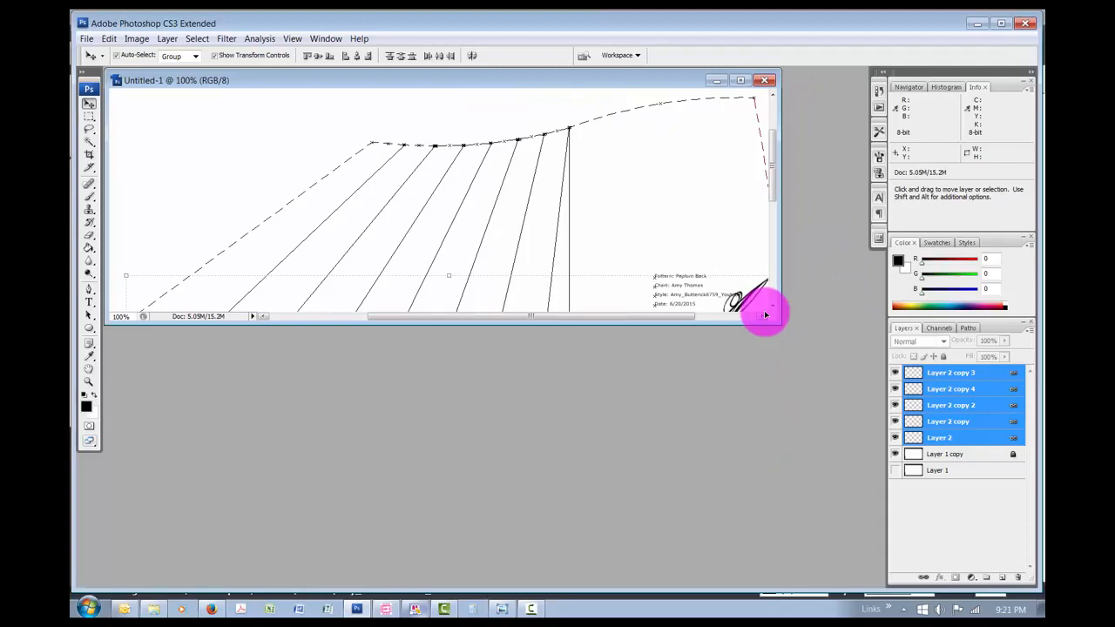
- Create a new transparent document 15.5 inches wide, 5 inches tall at 72 pixels/inch
key(alt+f)
key(n)
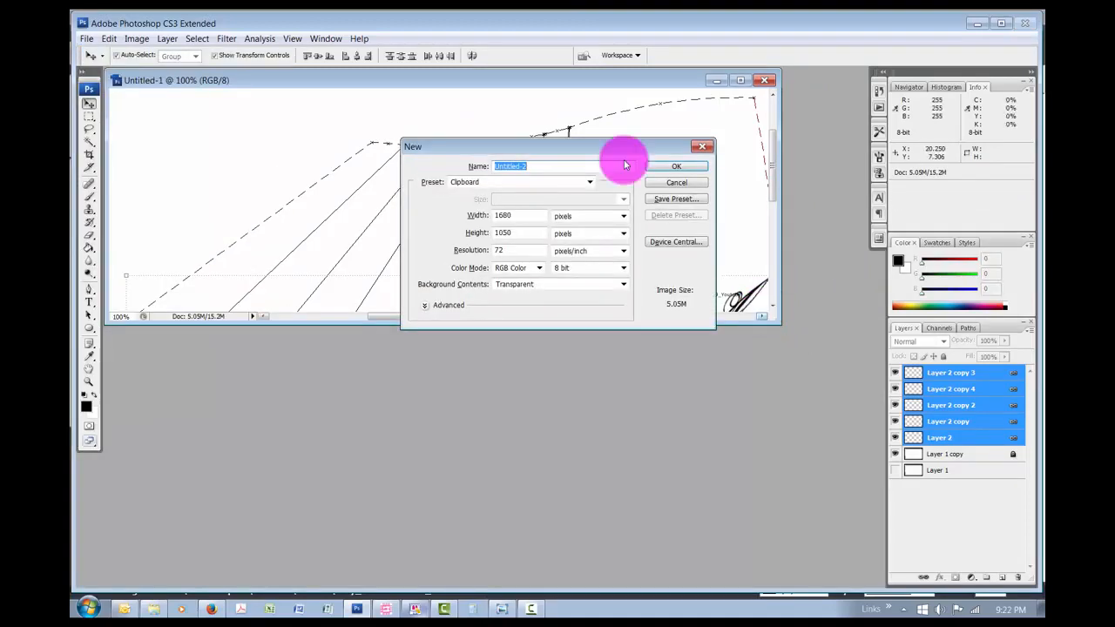
click(578, 216)
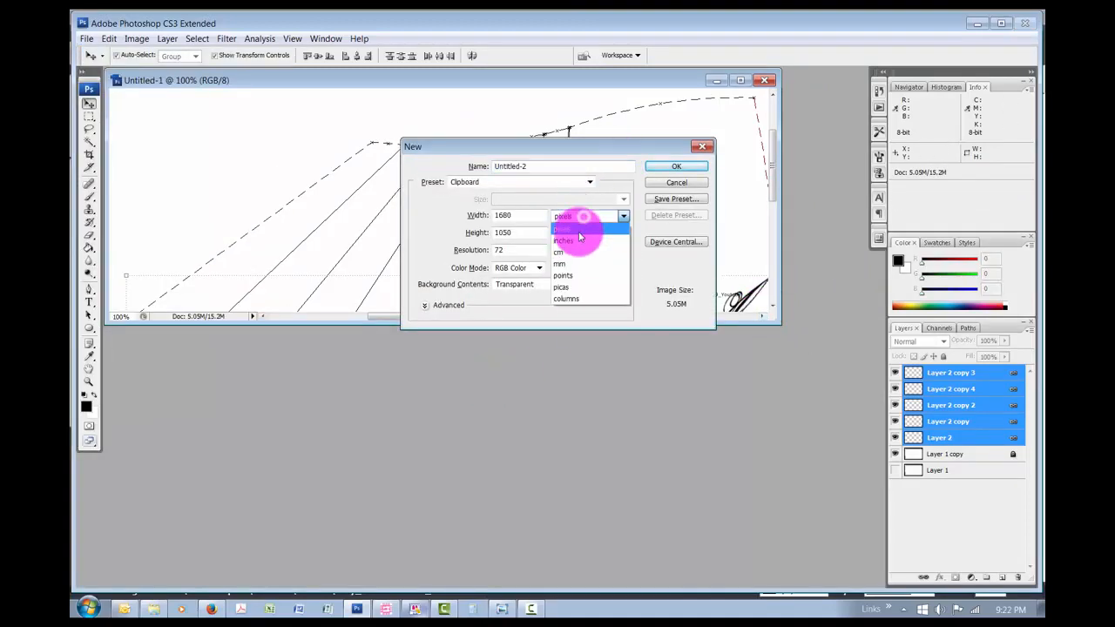
click(560, 241)
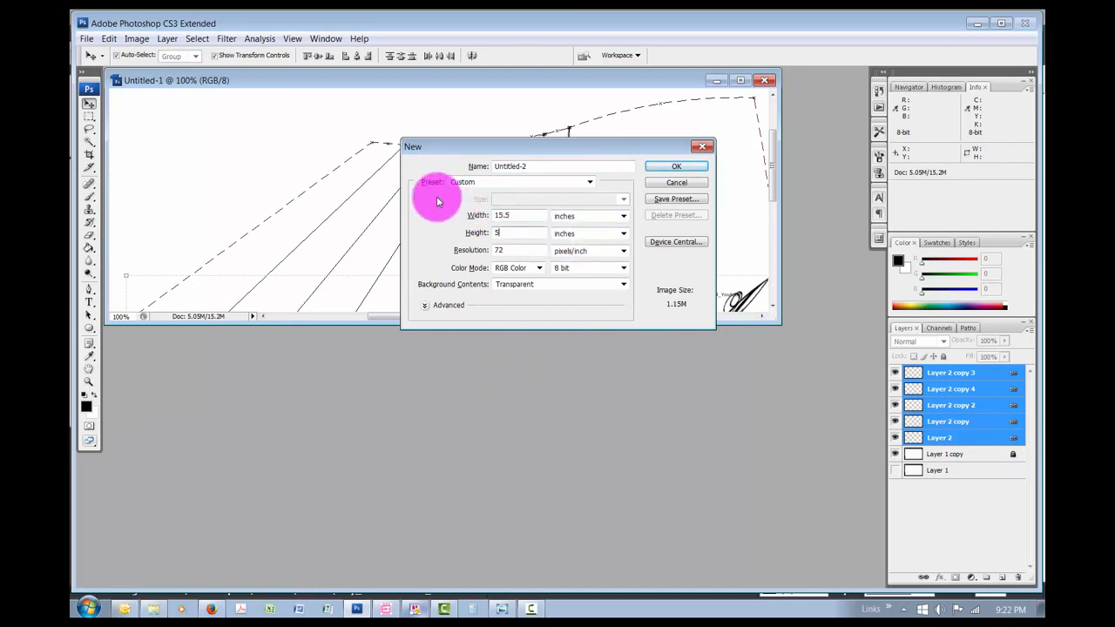
key(Return)
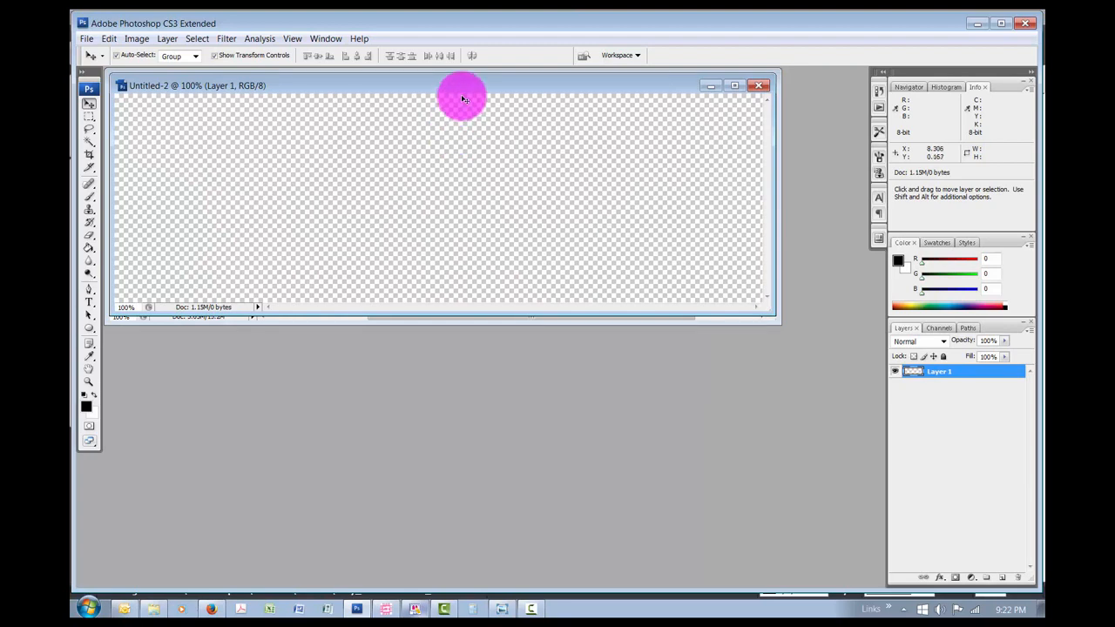
- Drag the five selected flourish layers from the pattern document into the new document and arrange its window
mouse_move(462, 77)
mouse_down()
mouse_move(480, 360)
mouse_move(492, 128)
mouse_move(491, 397)
mouse_up()
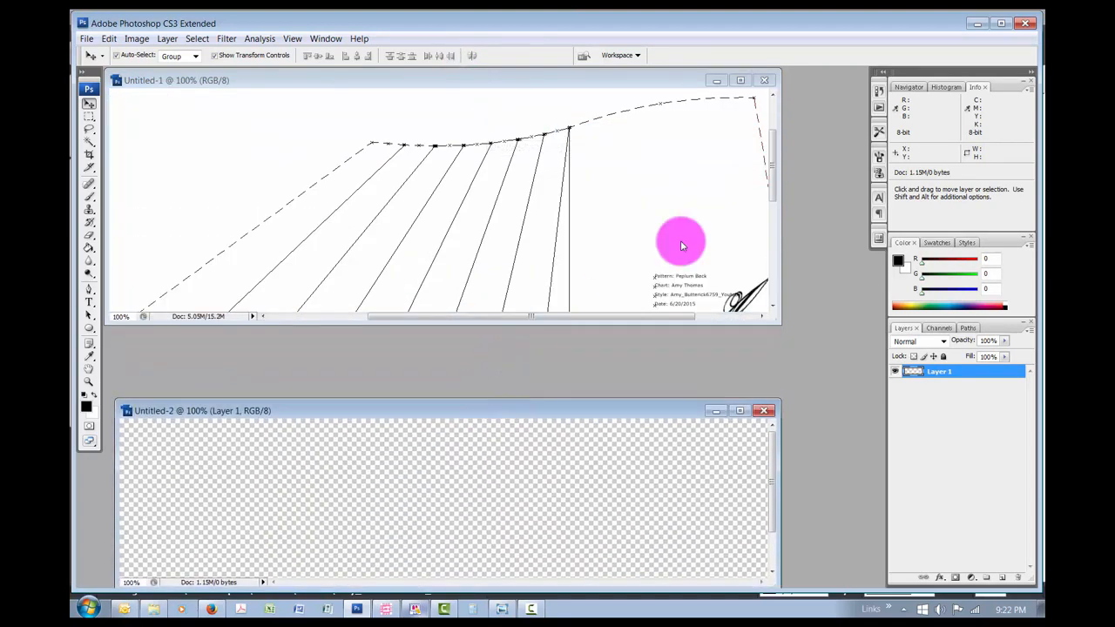
click(677, 79)
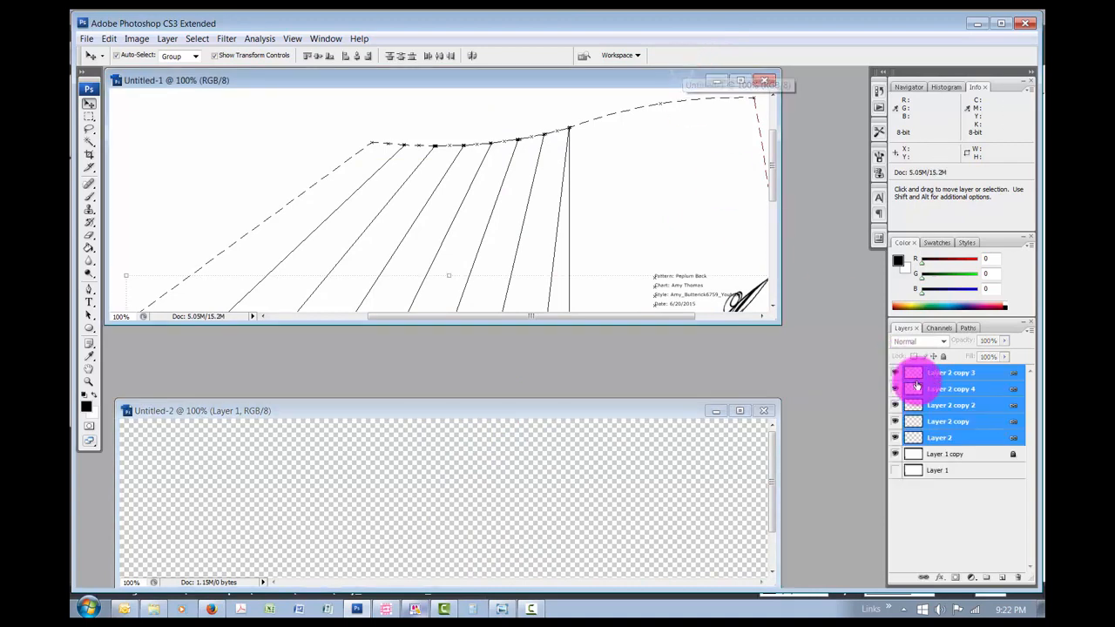
drag(979, 380, 385, 478)
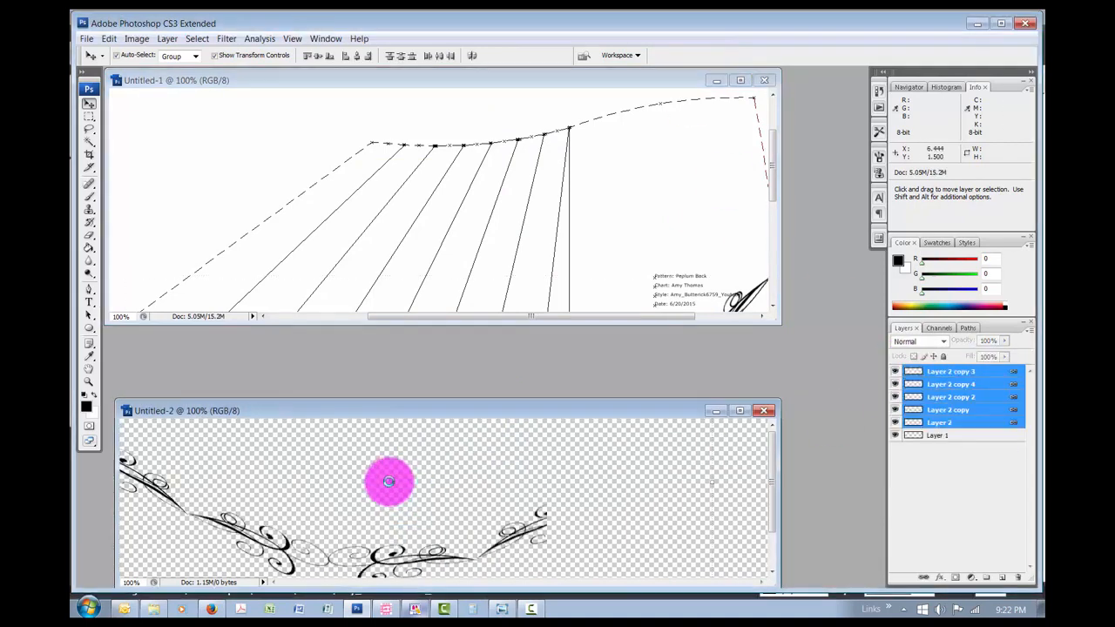
drag(478, 410, 490, 113)
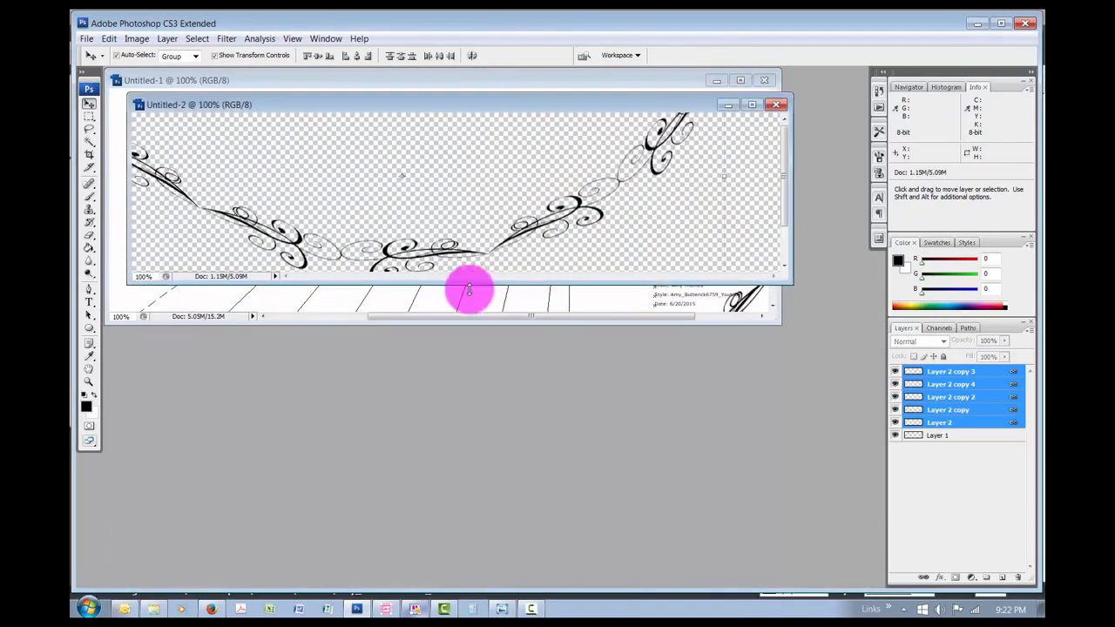
- Position the five flourish layers inside the new canvas, nudging them right, down and left to centre the curve
drag(469, 418, 447, 563)
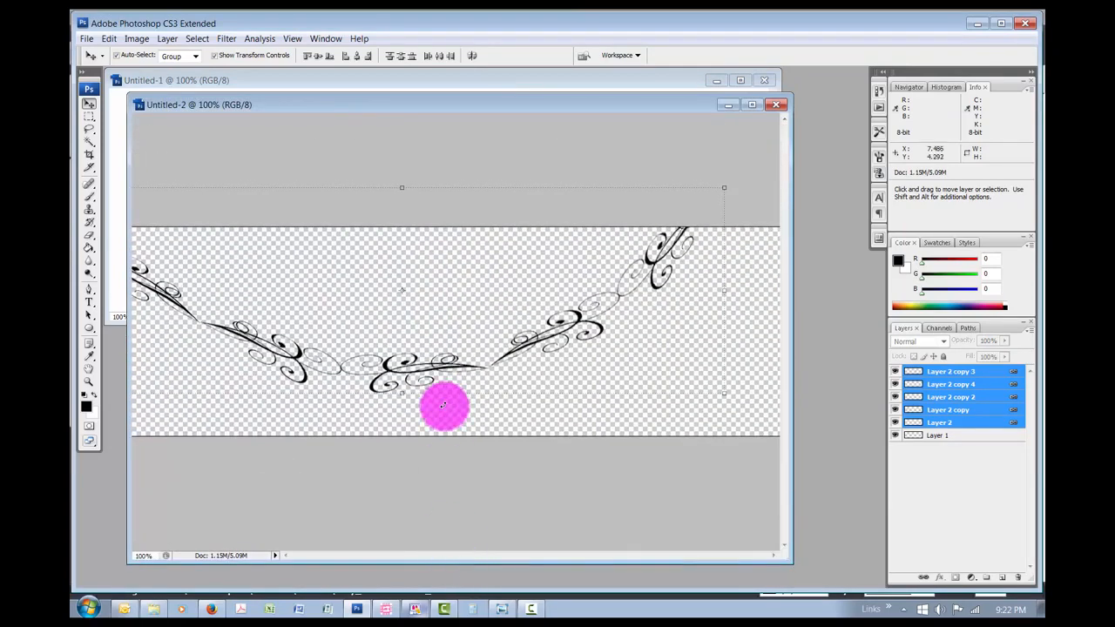
key(Right)
key(Right)
key(Right)
key(Right)
key(Right)
key(Right)
key(Right)
key(Right)
key(Right)
key(Right)
key(Right)
key(Right)
key(Right)
key(Right)
key(Right)
key(Right)
key(Right)
key(Right)
key(Right)
key(Right)
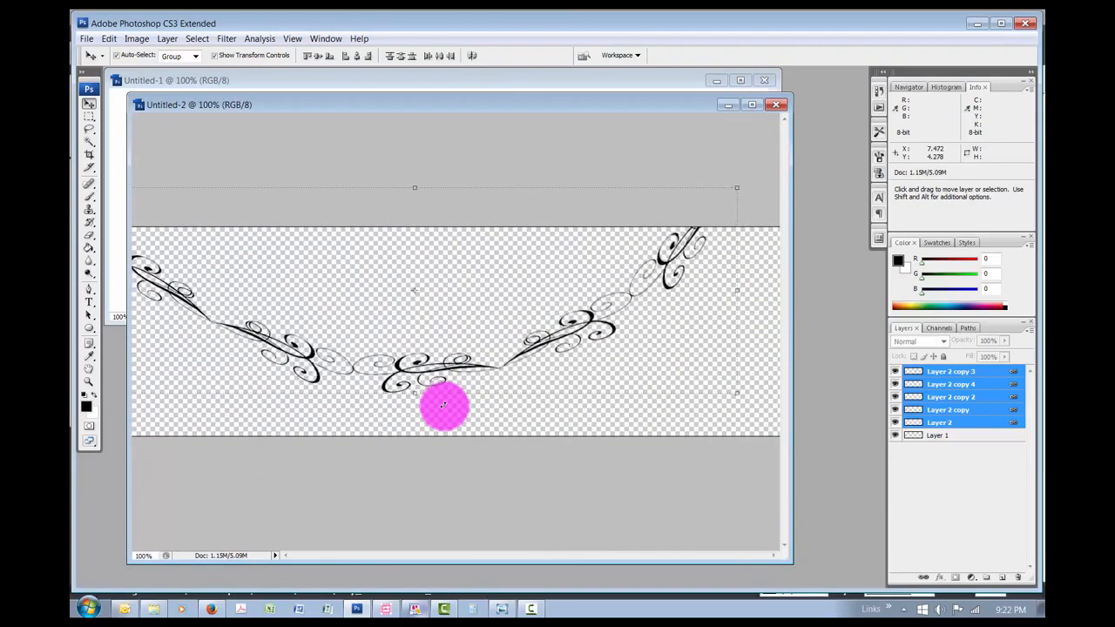
key(Right)
key(Right)
key(Right)
key(Right)
key(Right)
key(Right)
key(Right)
key(Right)
key(Right)
key(Right)
key(Right)
key(Right)
key(Right)
key(Right)
key(Right)
key(Right)
key(Right)
key(Right)
key(Right)
key(Right)
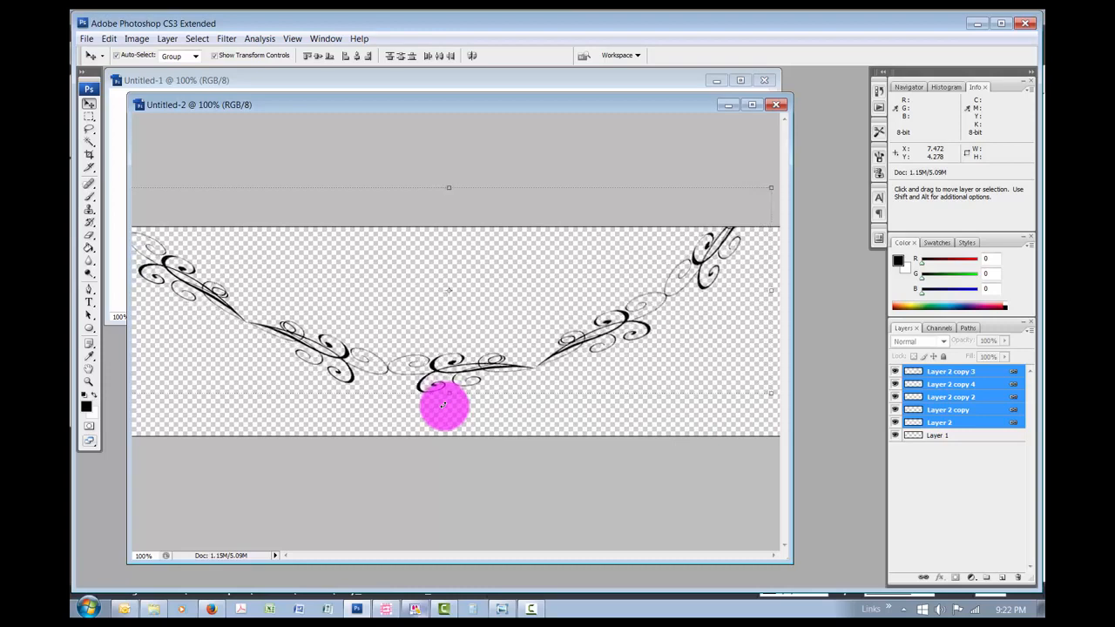
key(Right)
key(Right)
key(Right)
key(Down)
key(Down)
key(Down)
key(Down)
key(Down)
key(Down)
key(Down)
key(Down)
key(Down)
key(Down)
key(Down)
key(Down)
key(Down)
key(Down)
key(Down)
key(Down)
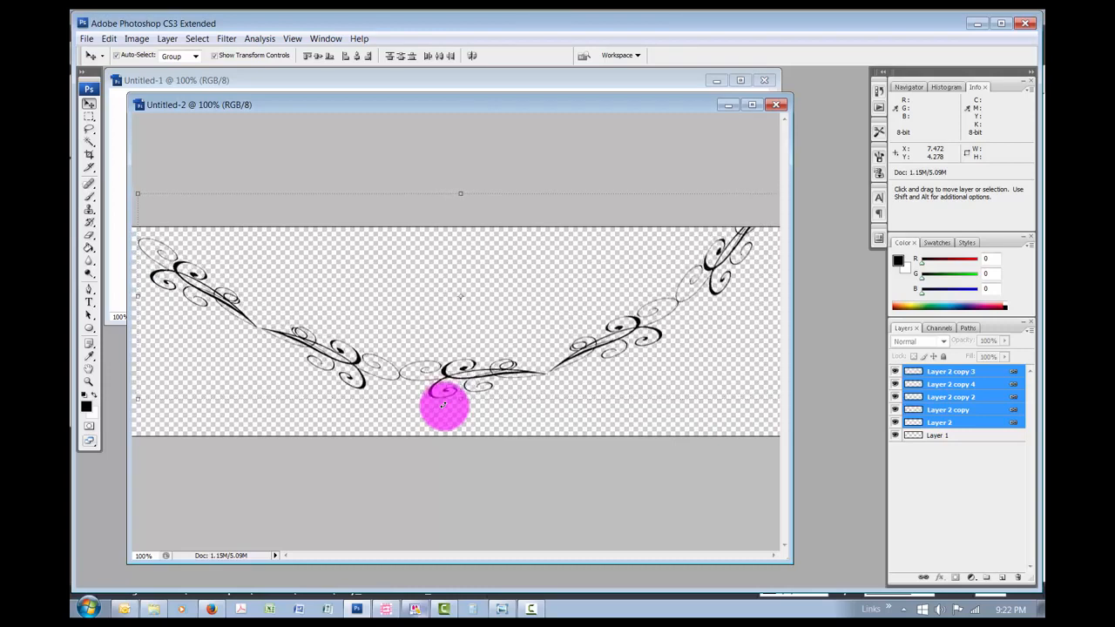
key(Down)
key(Down)
key(Down)
key(Down)
key(Down)
key(Down)
key(Down)
key(Down)
key(Down)
key(Down)
key(Down)
key(Down)
key(Down)
key(Down)
key(Down)
key(Down)
key(Down)
key(Down)
key(Down)
key(Down)
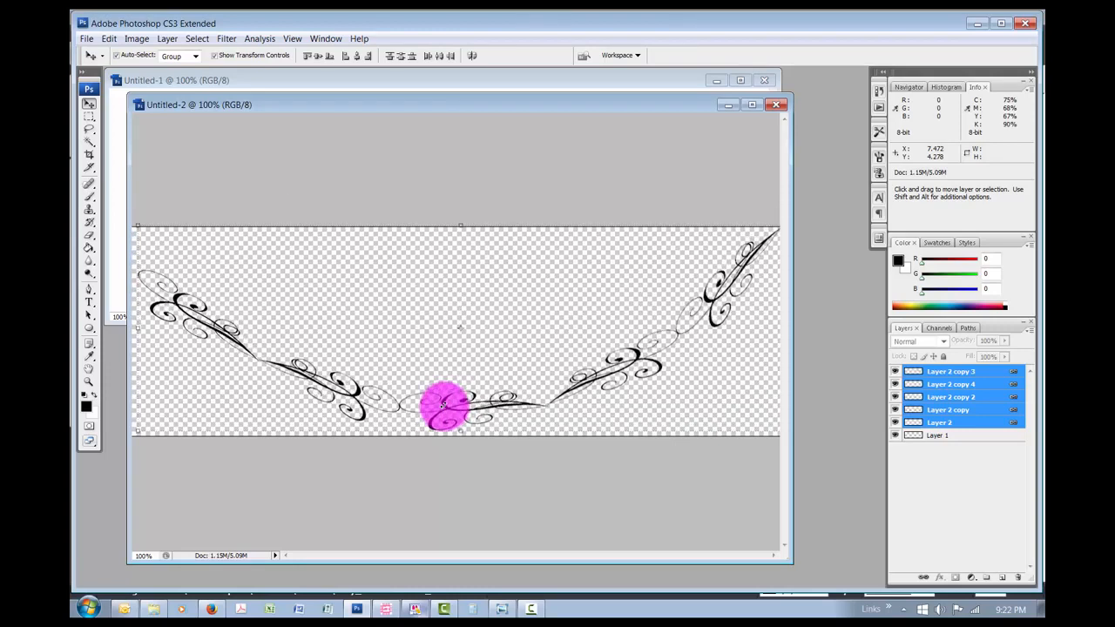
key(Down)
key(Down)
key(Down)
key(Down)
key(Down)
key(Down)
key(Down)
key(Down)
key(Down)
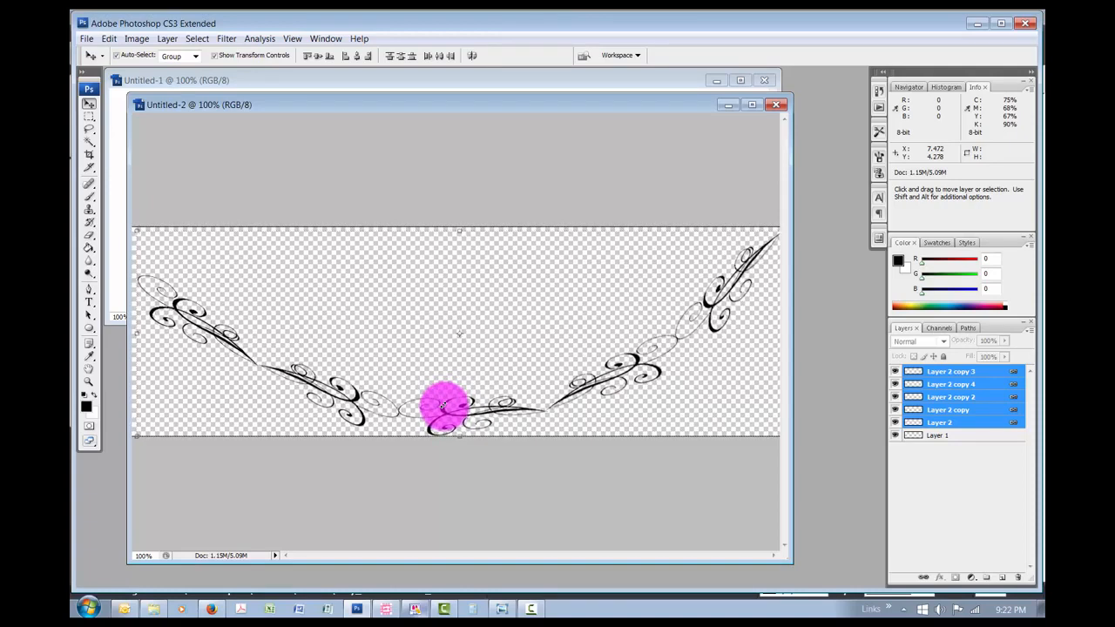
key(Left)
key(Left)
key(Left)
key(Left)
key(Left)
key(Left)
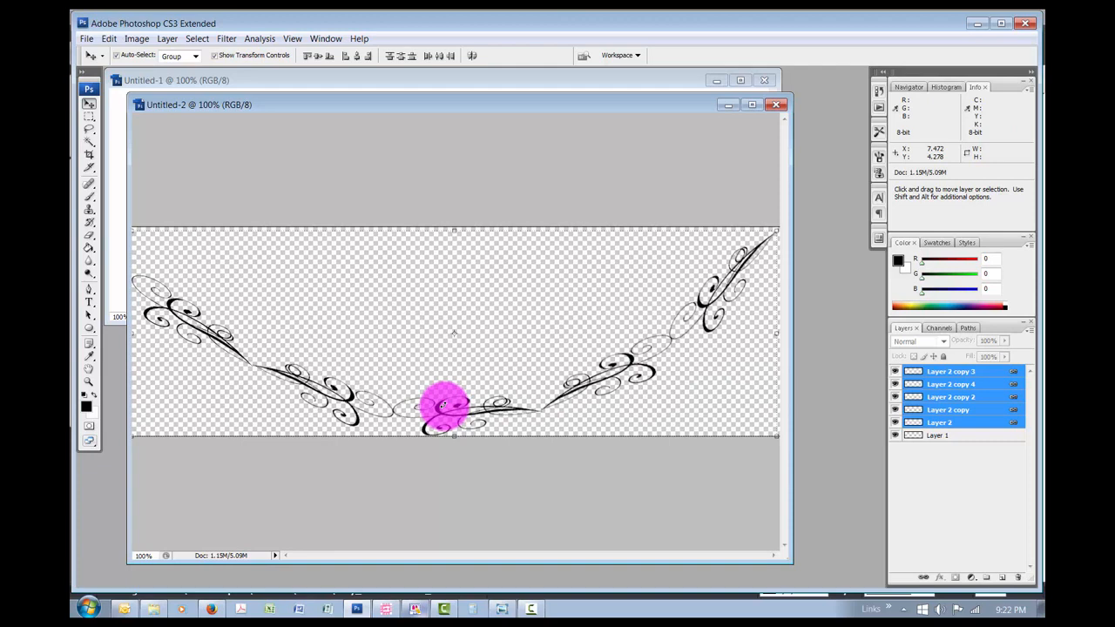
- Save the document as amy-butterick.peplum.trim.psd in the Documents sewing folder, keeping maximized compatibility
key(alt+f)
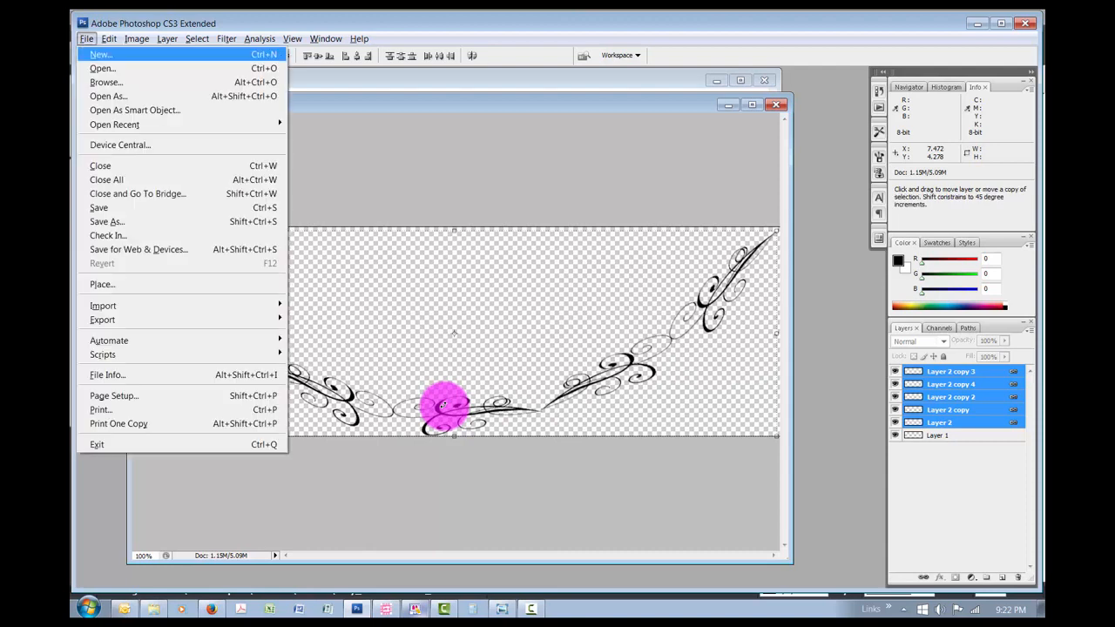
key(a)
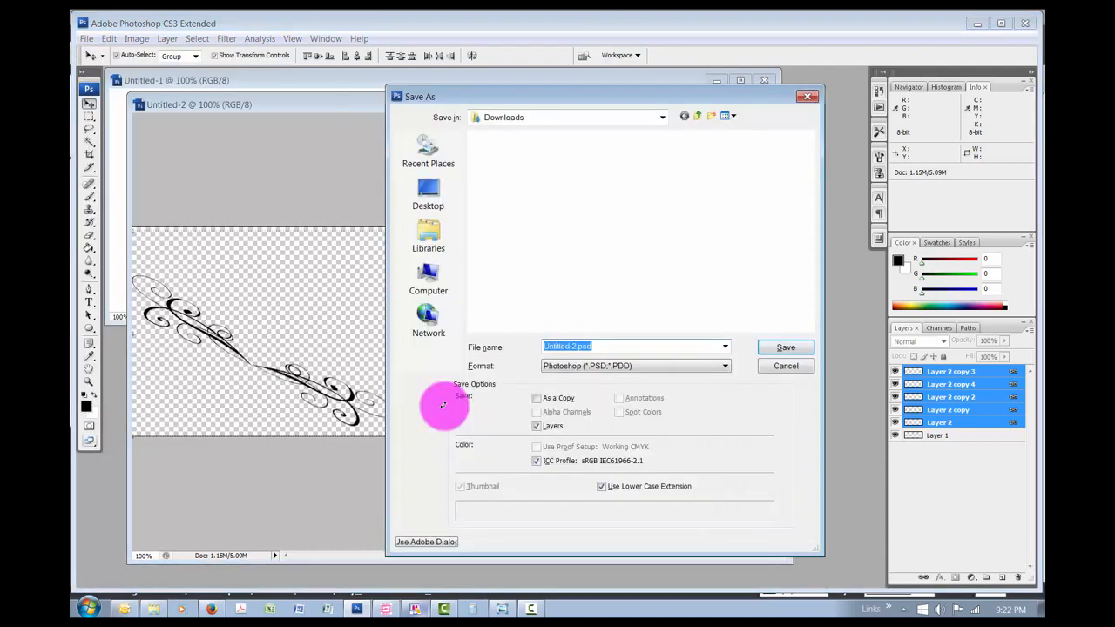
text(amy-butterick.peplum.trim)
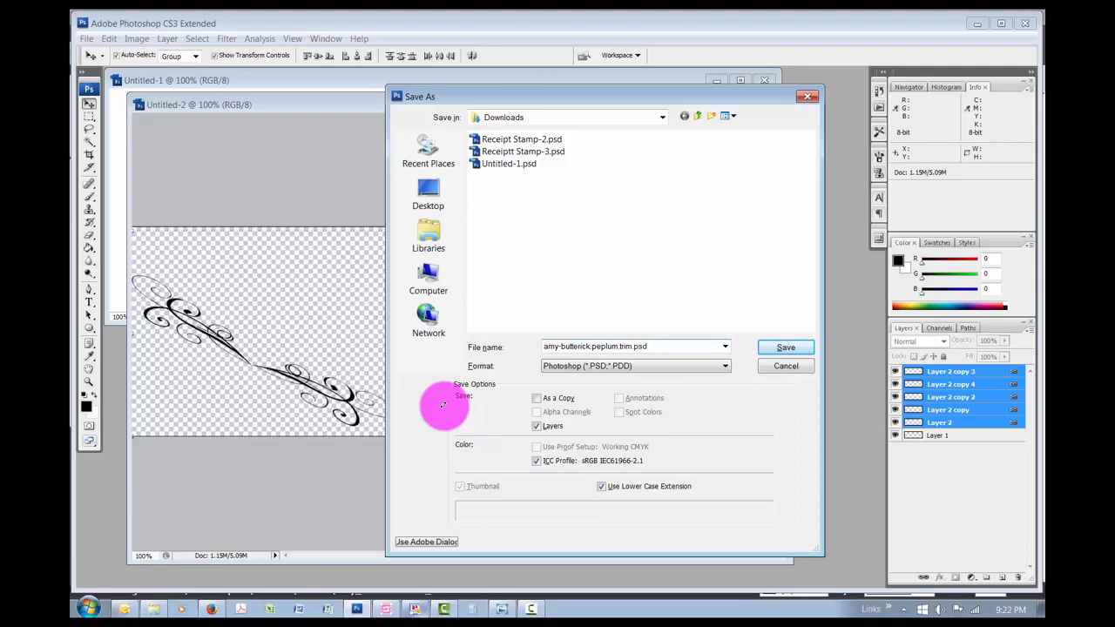
click(444, 238)
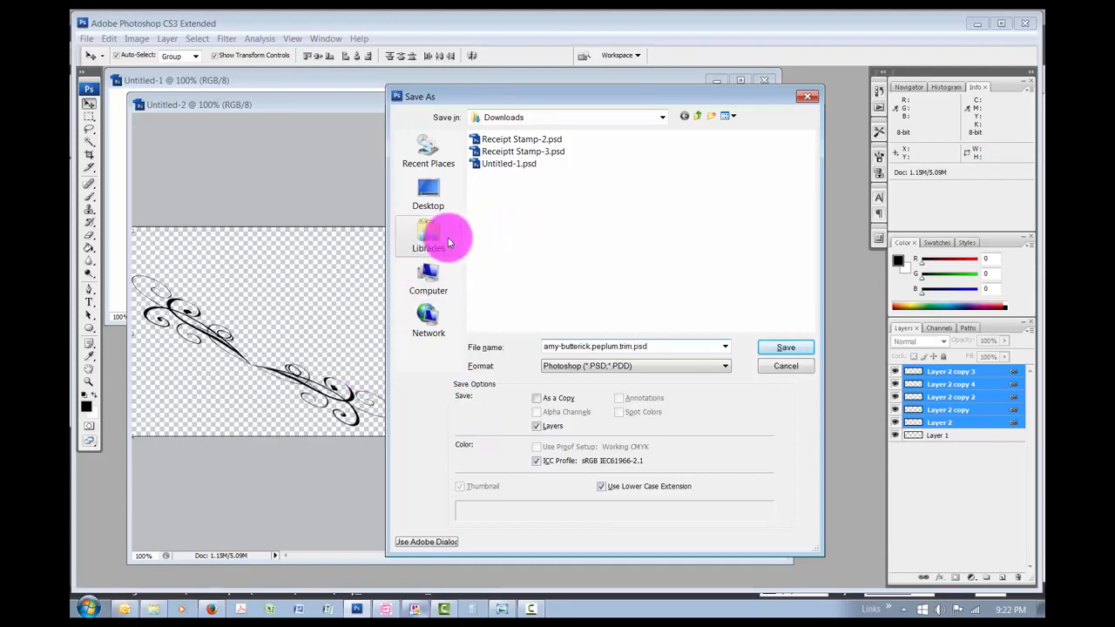
click(540, 143)
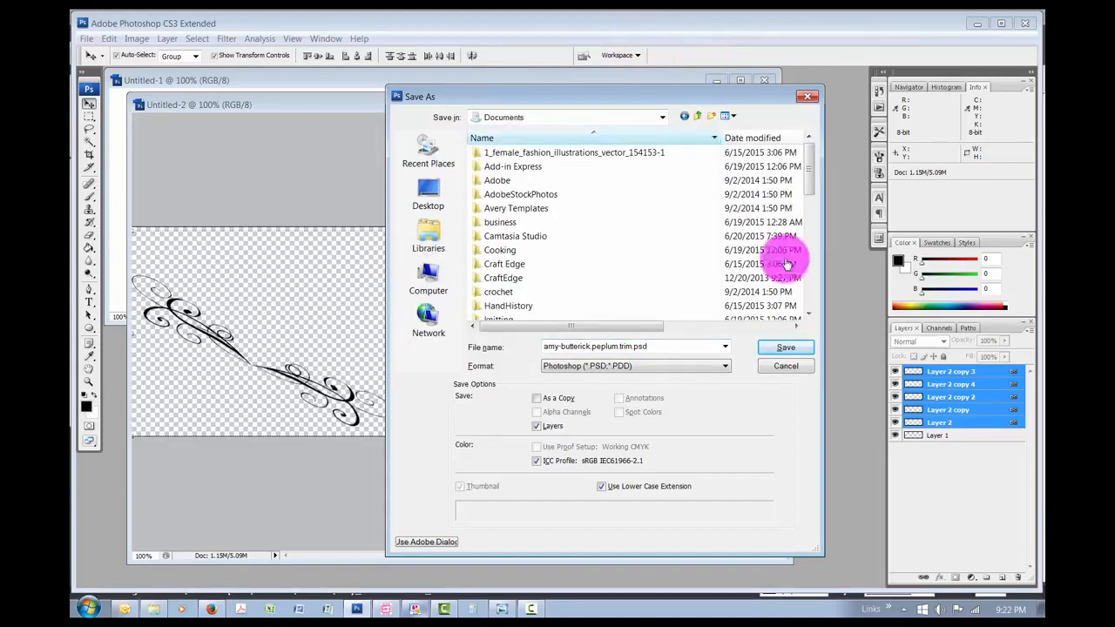
click(811, 281)
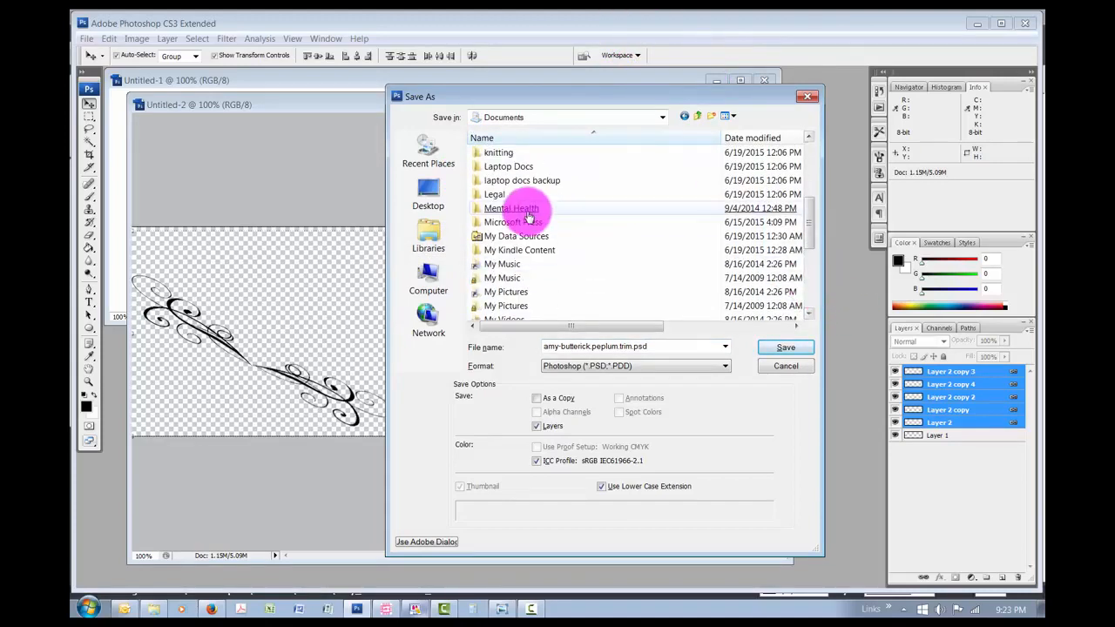
scroll(831, 287, down, 4)
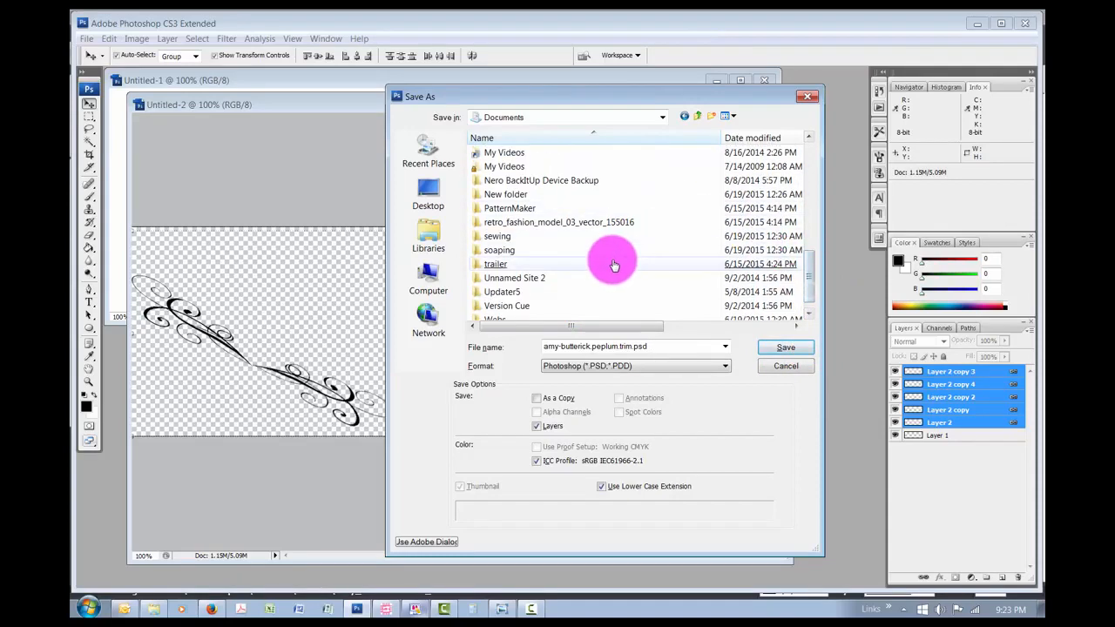
double_click(558, 236)
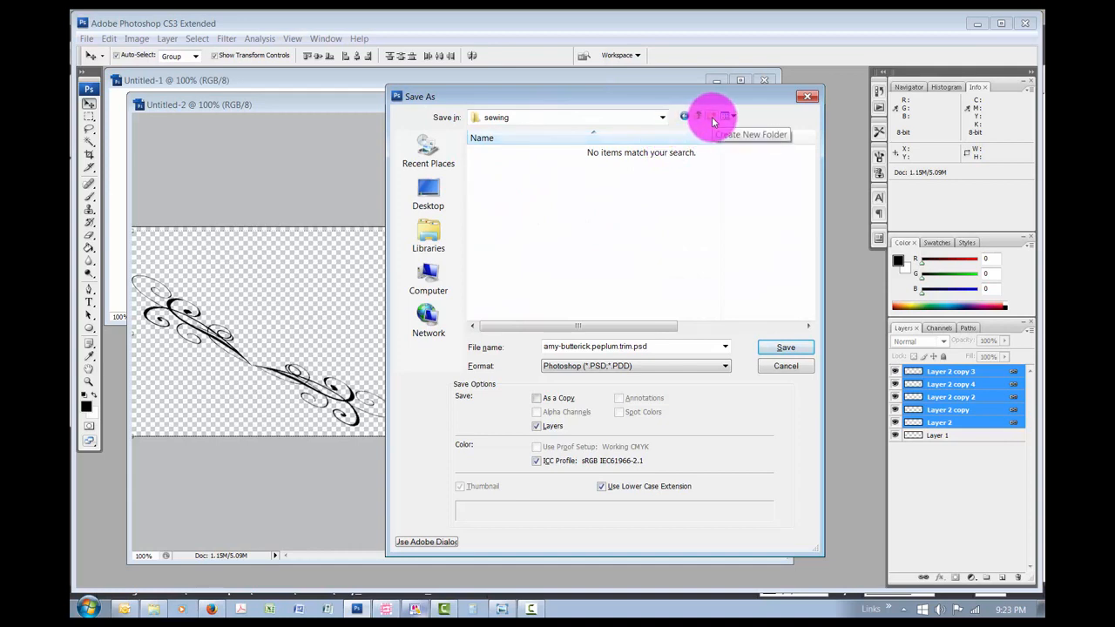
click(786, 347)
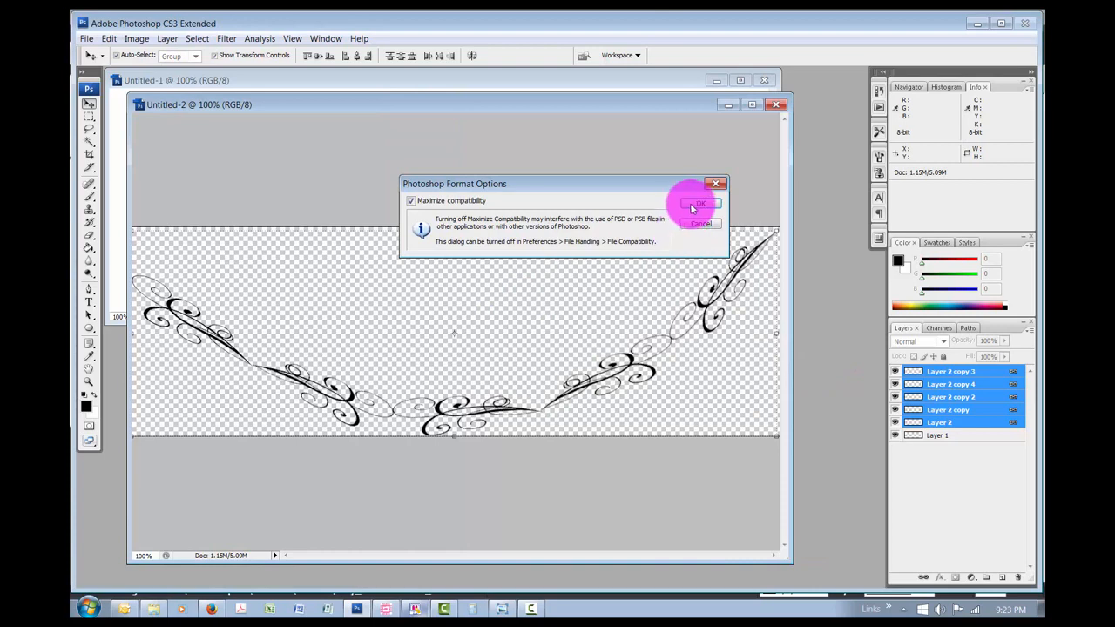
click(693, 204)
- Save for Web as a transparent PNG-24 named amy-butterick.peplum.trim.png in the sewing folder
key(alt+f)
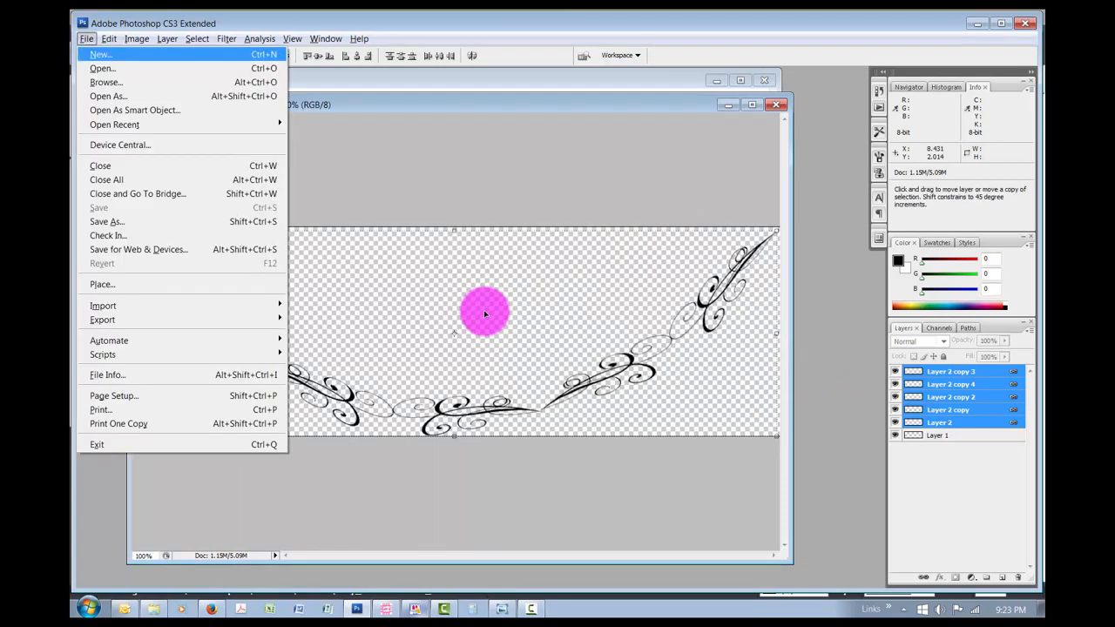
key(ctrl+alt+shift+s)
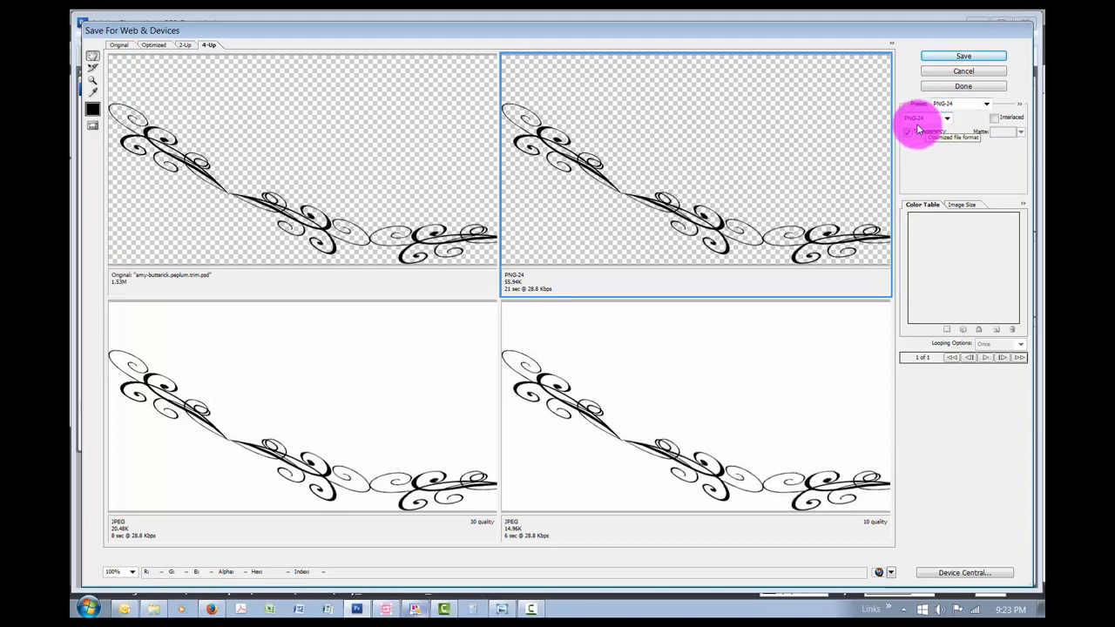
click(952, 58)
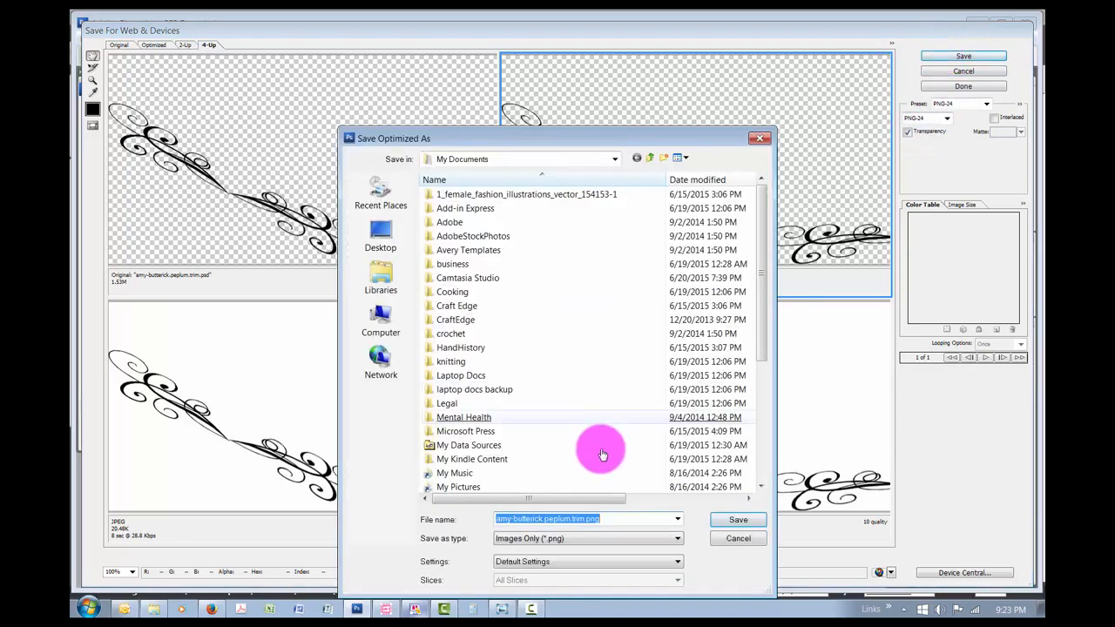
click(758, 440)
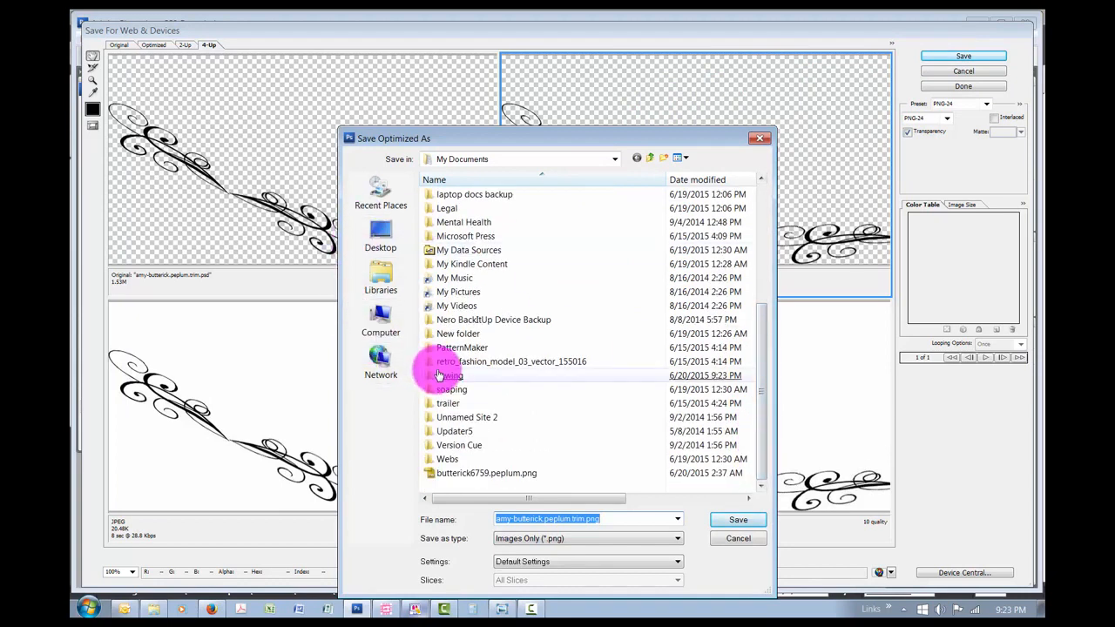
double_click(634, 375)
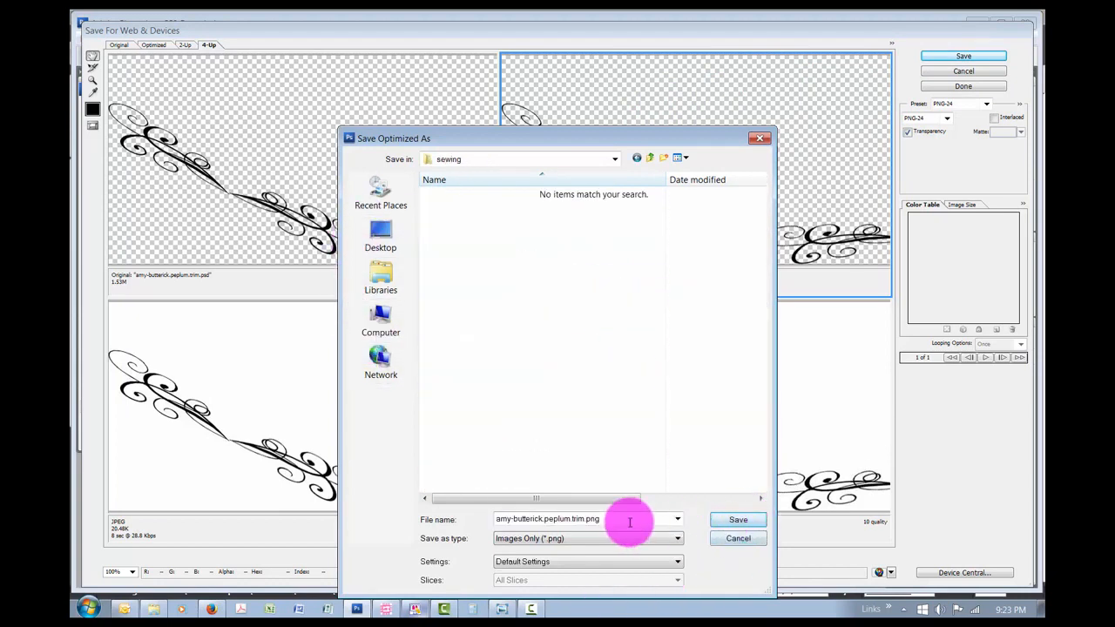
click(726, 522)
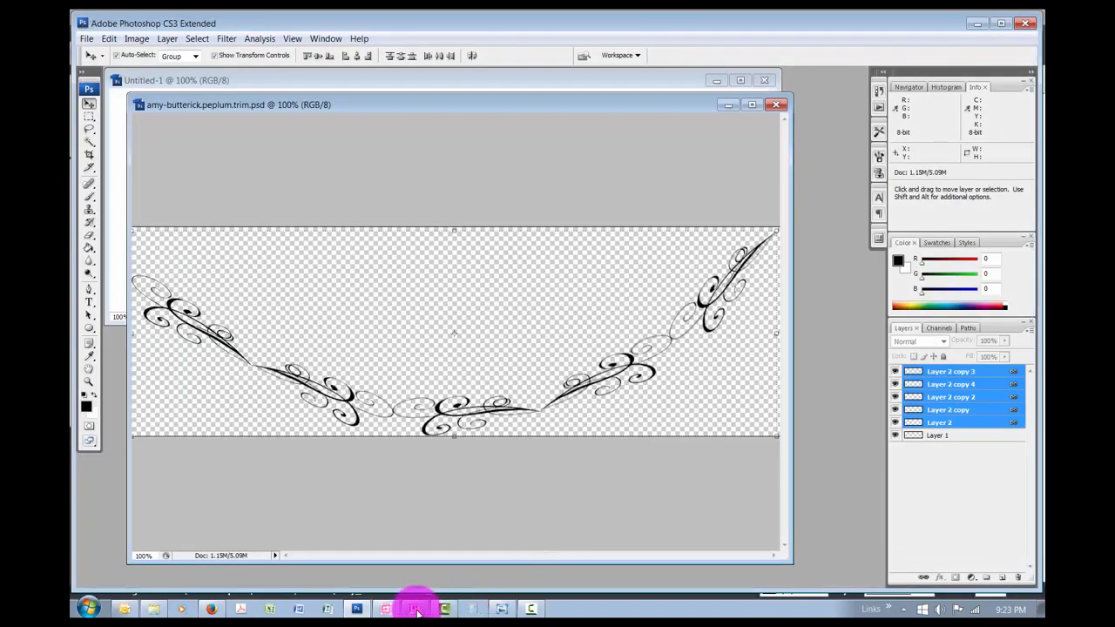
- Switch to PatternMaster and zoom out to show the whole pattern drawing
click(415, 609)
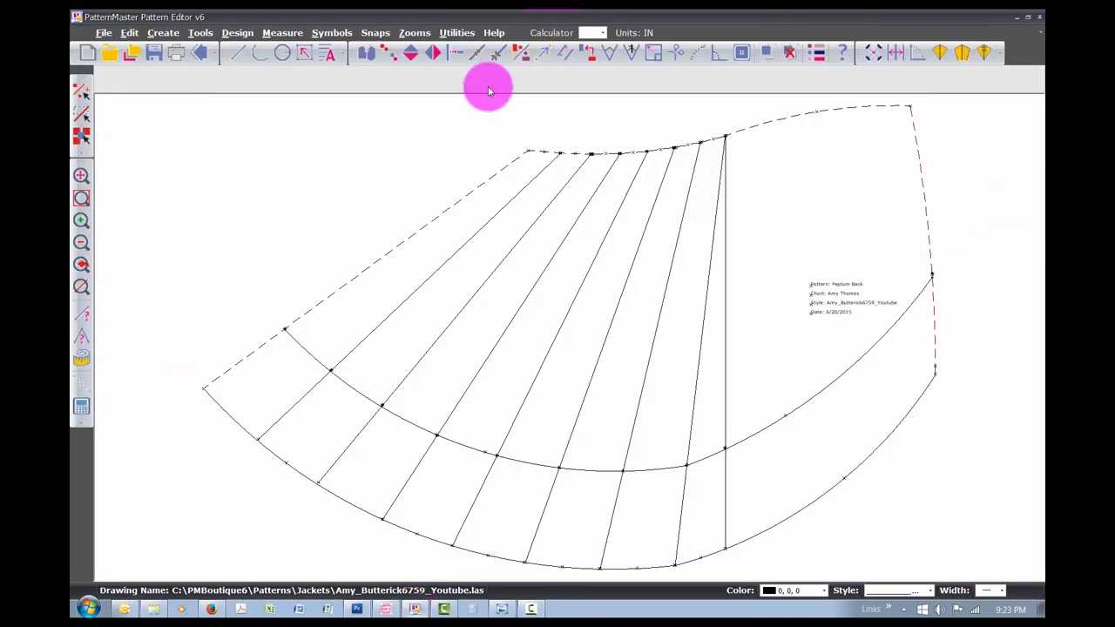
text(Z)
key(Return)
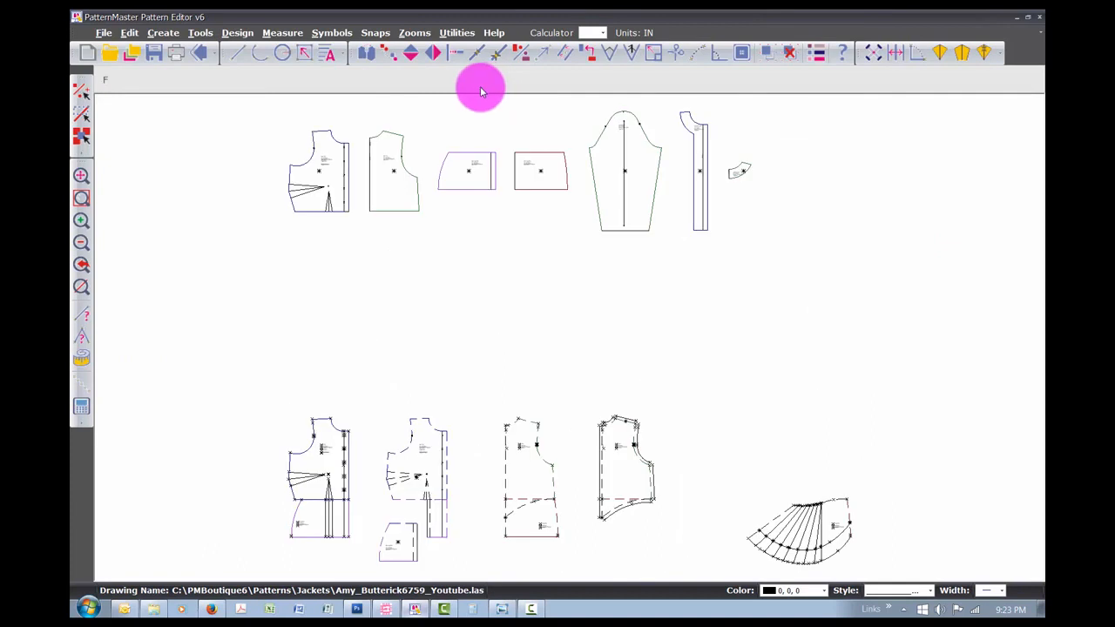
- Merge the image amy-butterick.peplum.trim.png from the Documents sewing folder into the pattern drawing
click(132, 53)
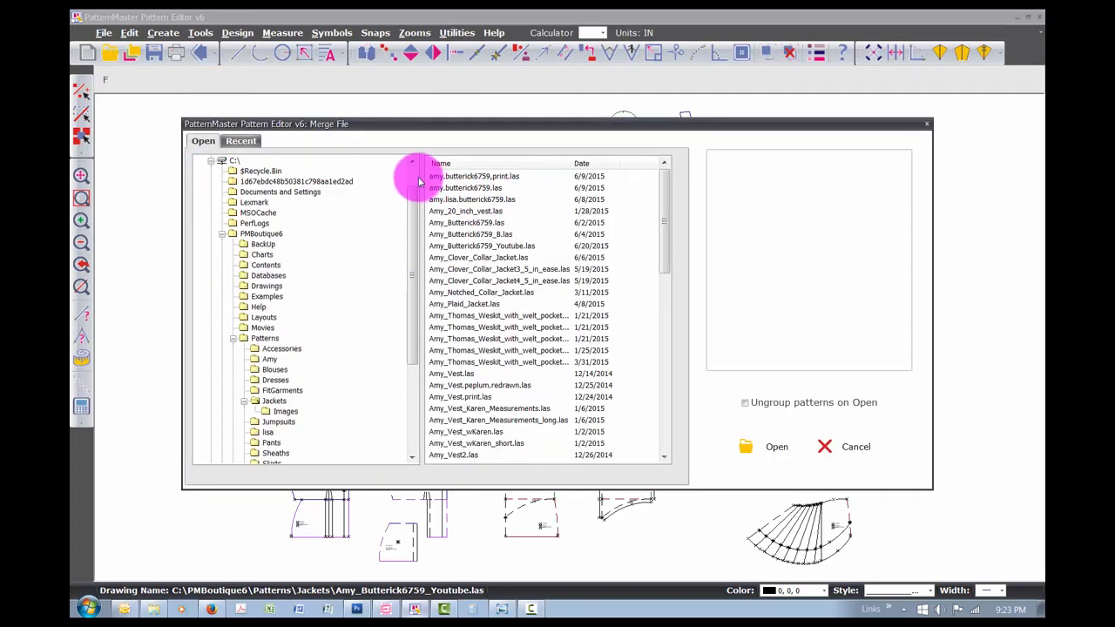
drag(418, 181, 405, 166)
click(243, 174)
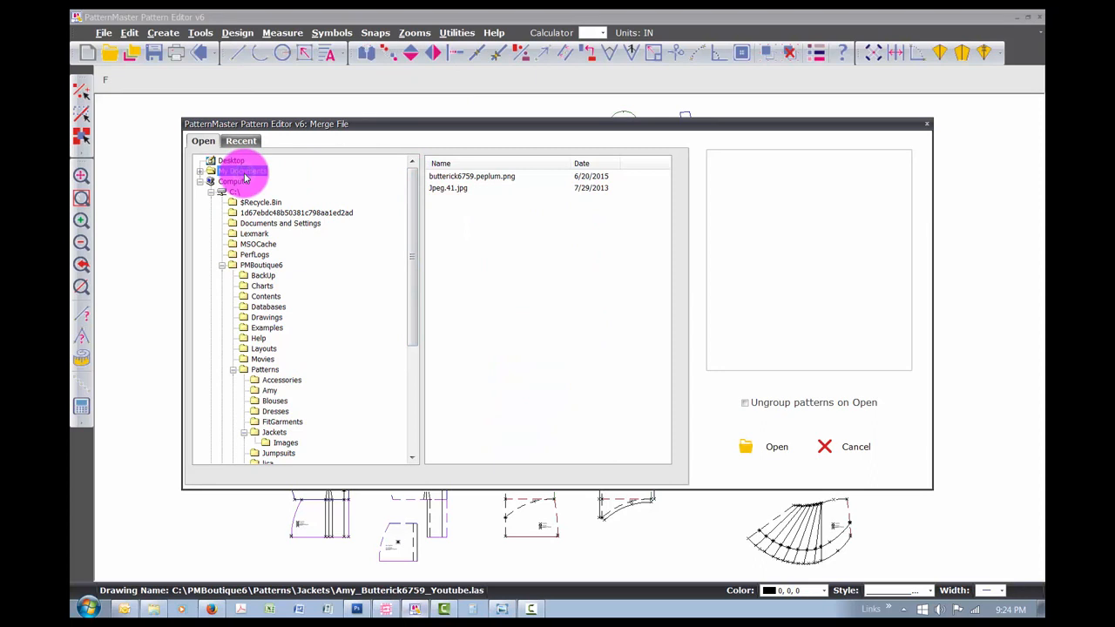
click(200, 170)
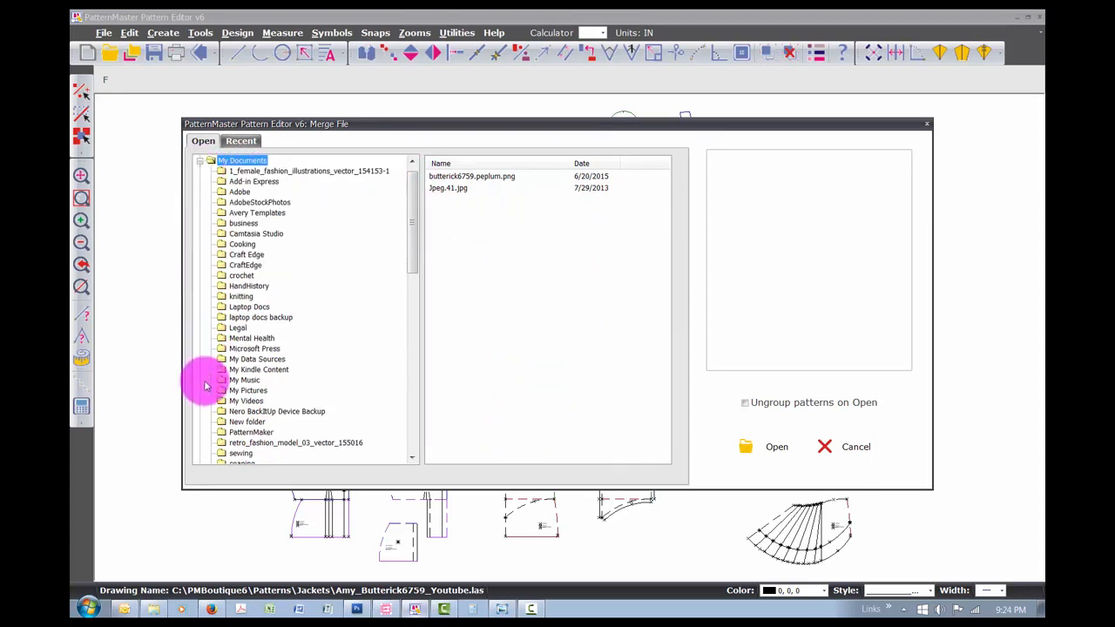
click(232, 457)
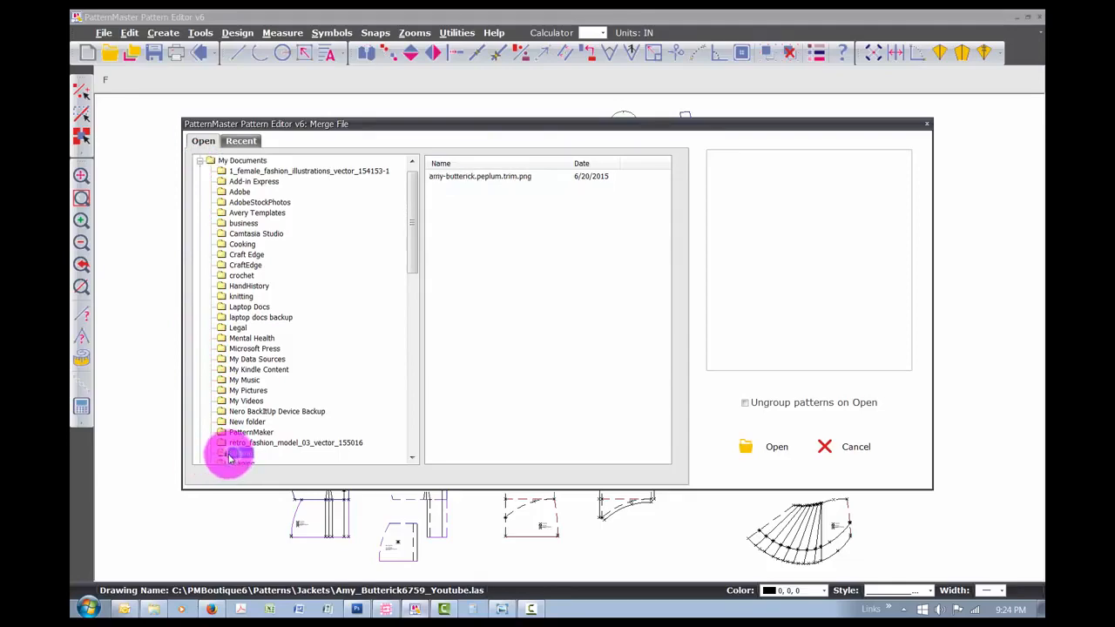
click(485, 177)
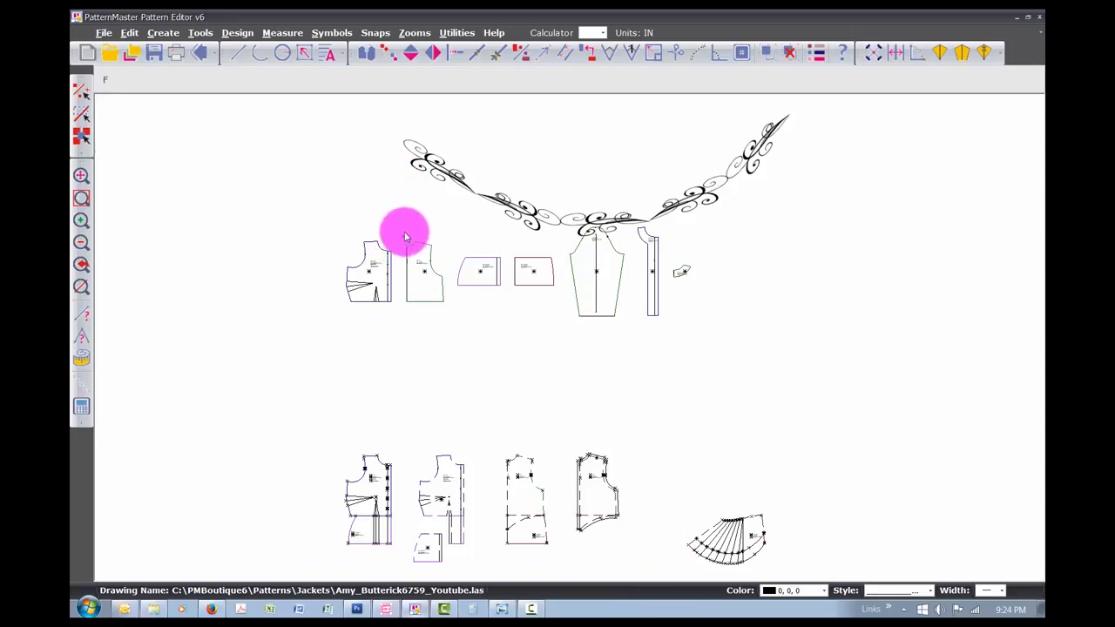
- Select the merged flourish image and move it to the top-left corner of the drawing area
drag(395, 232, 411, 244)
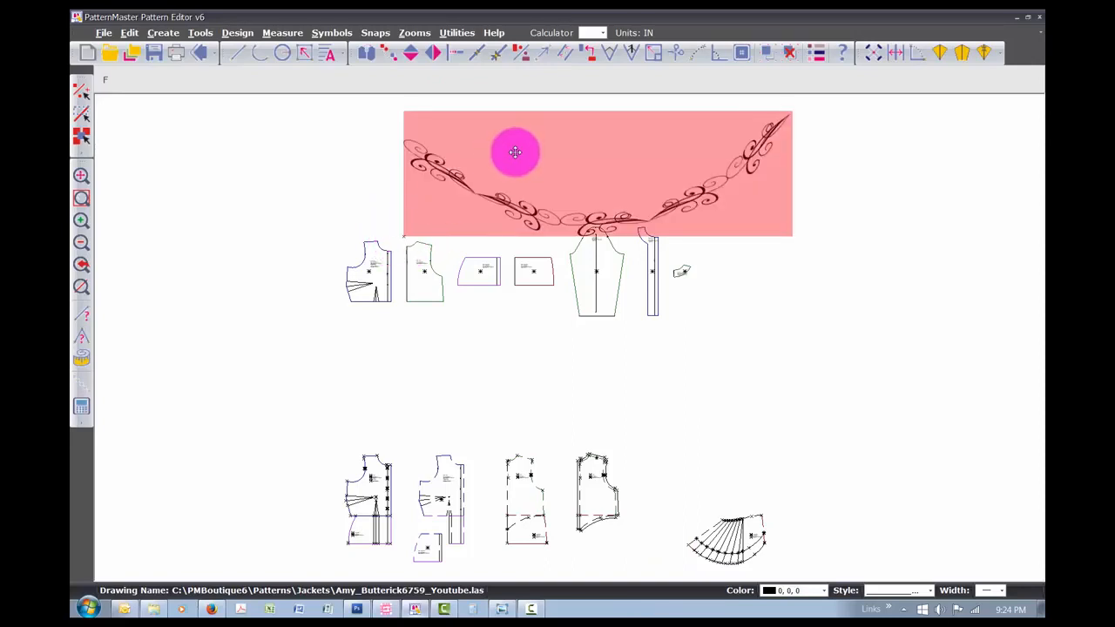
drag(514, 149, 230, 153)
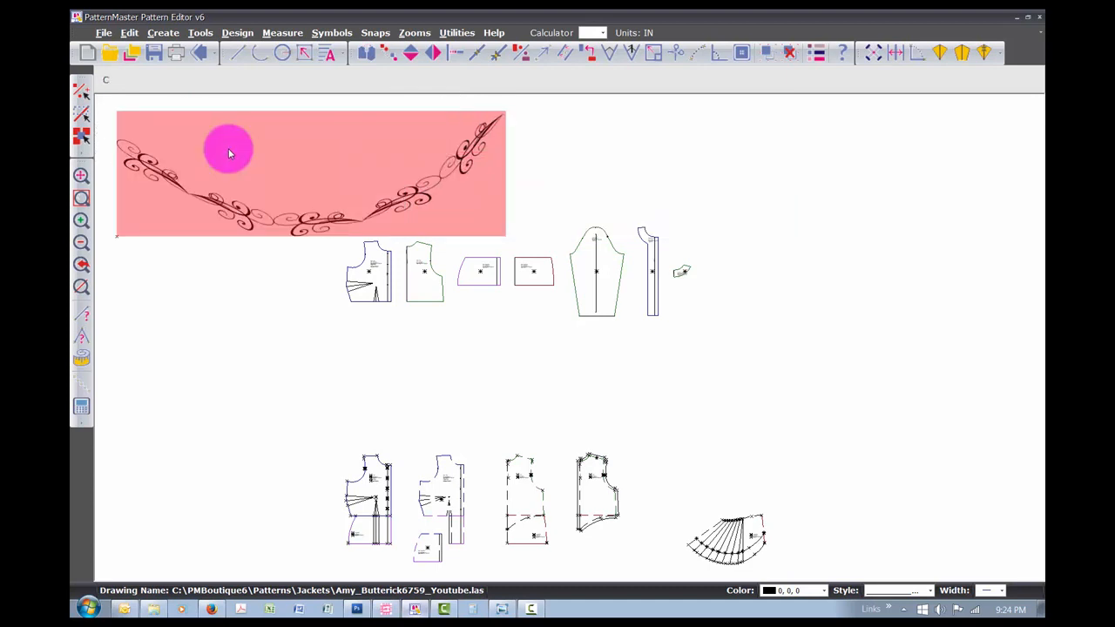
- Copy the flourish image and place the copy above the peplum pattern piece
text(o)
key(Return)
key(Return)
click(222, 174)
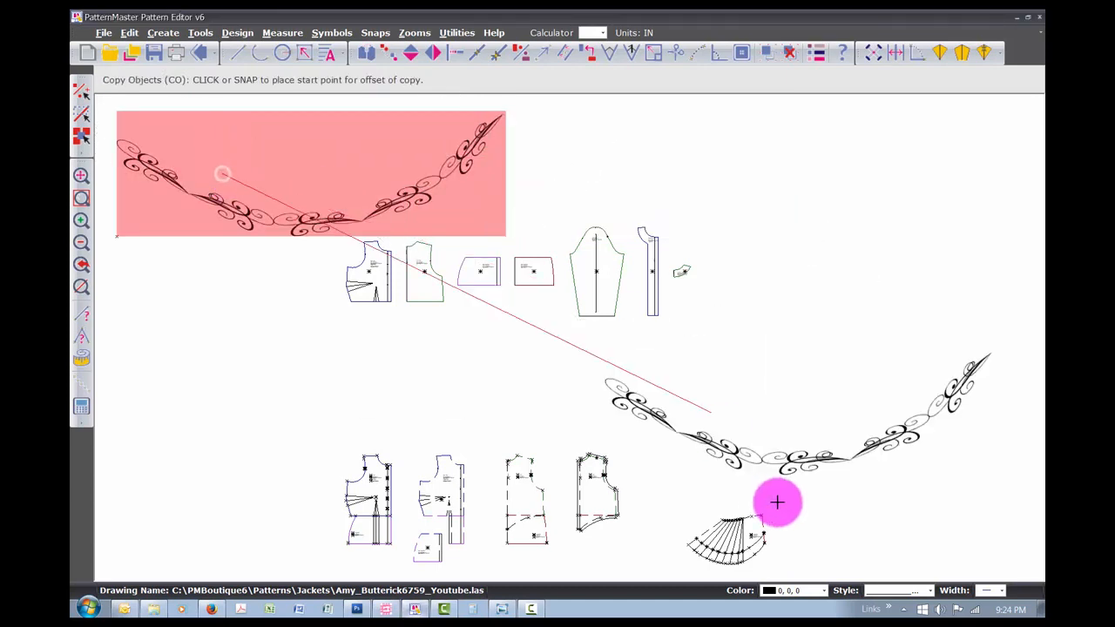
click(732, 417)
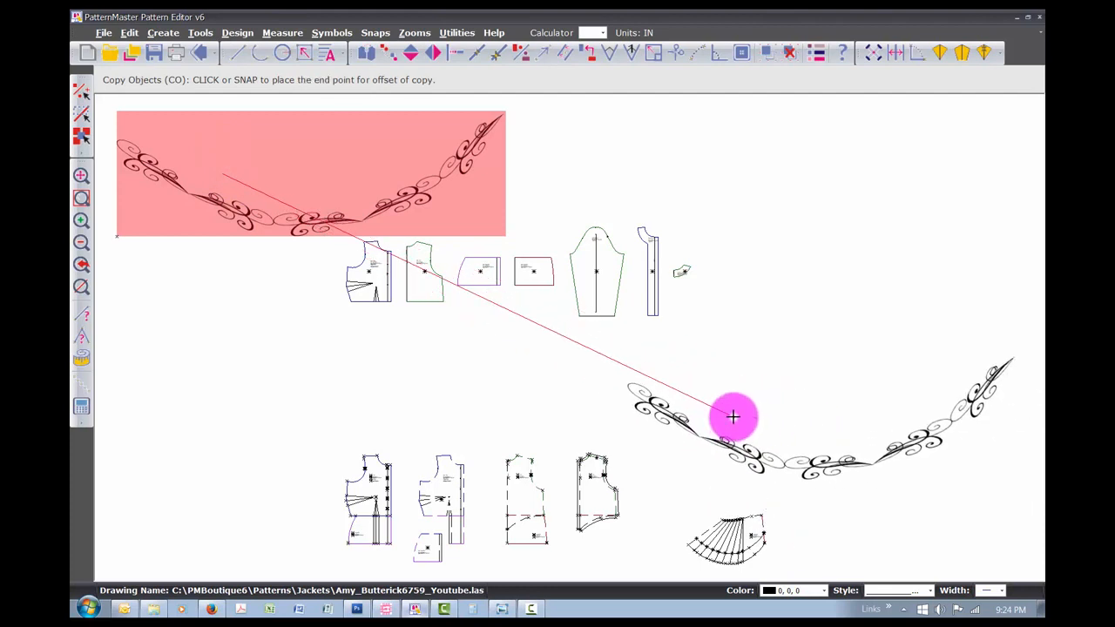
click(732, 417)
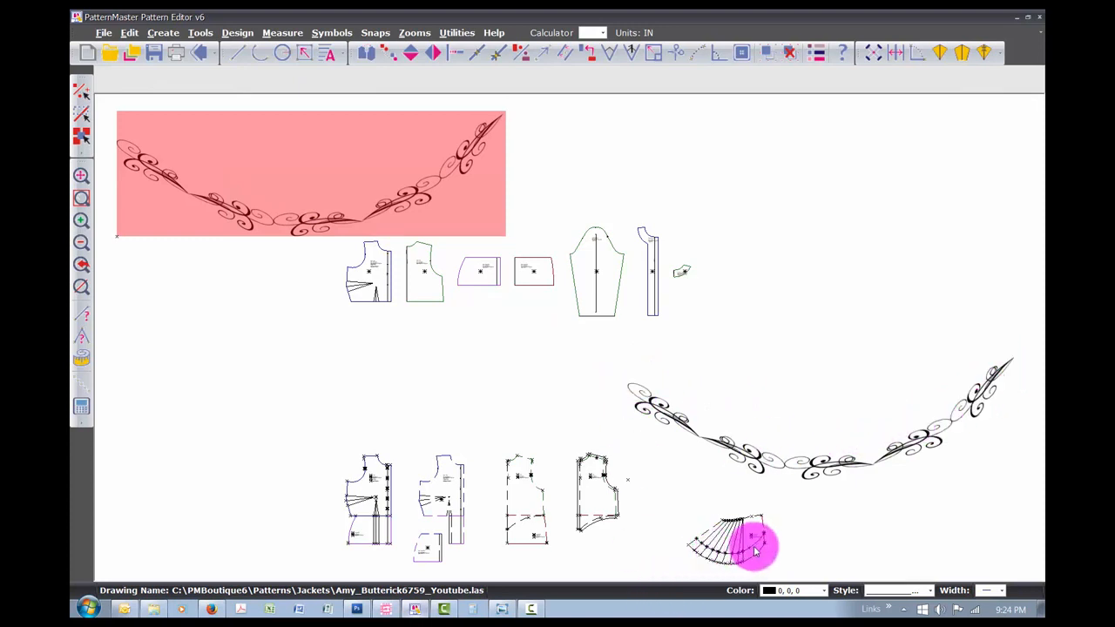
- Zoom in on the peplum piece and select its waistline arcs to measure their combined length
key(z)
key(w)
click(676, 500)
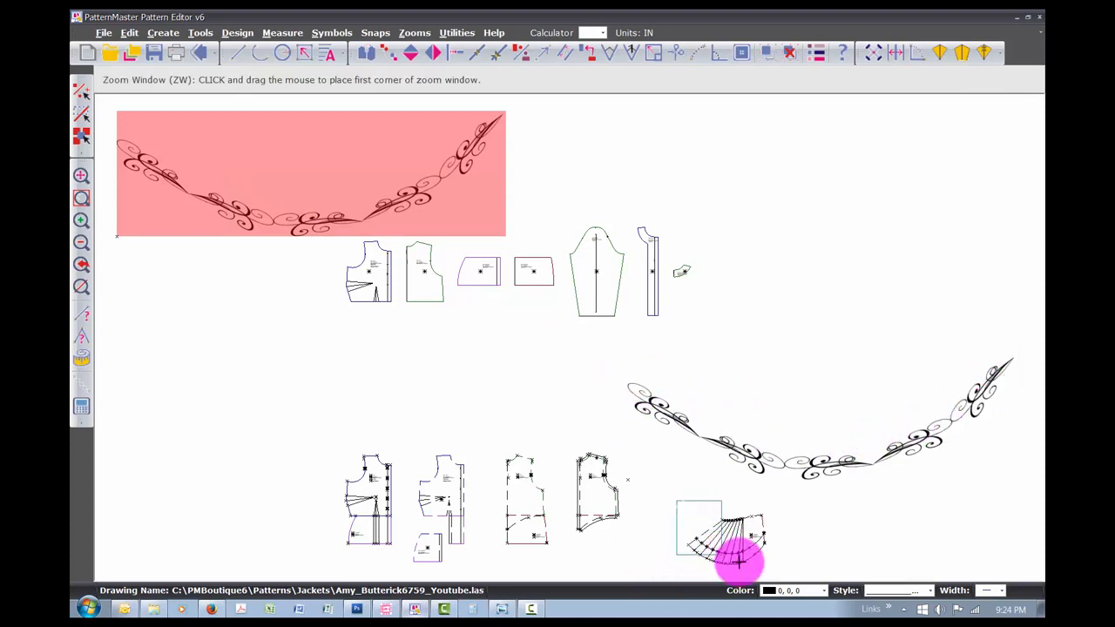
click(781, 577)
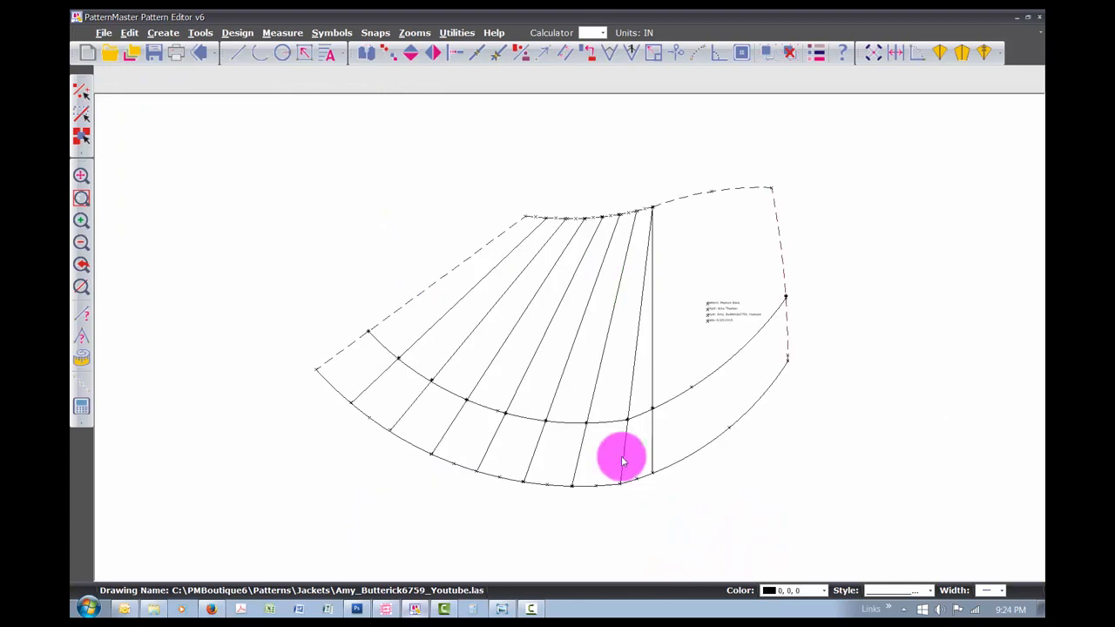
click(485, 408)
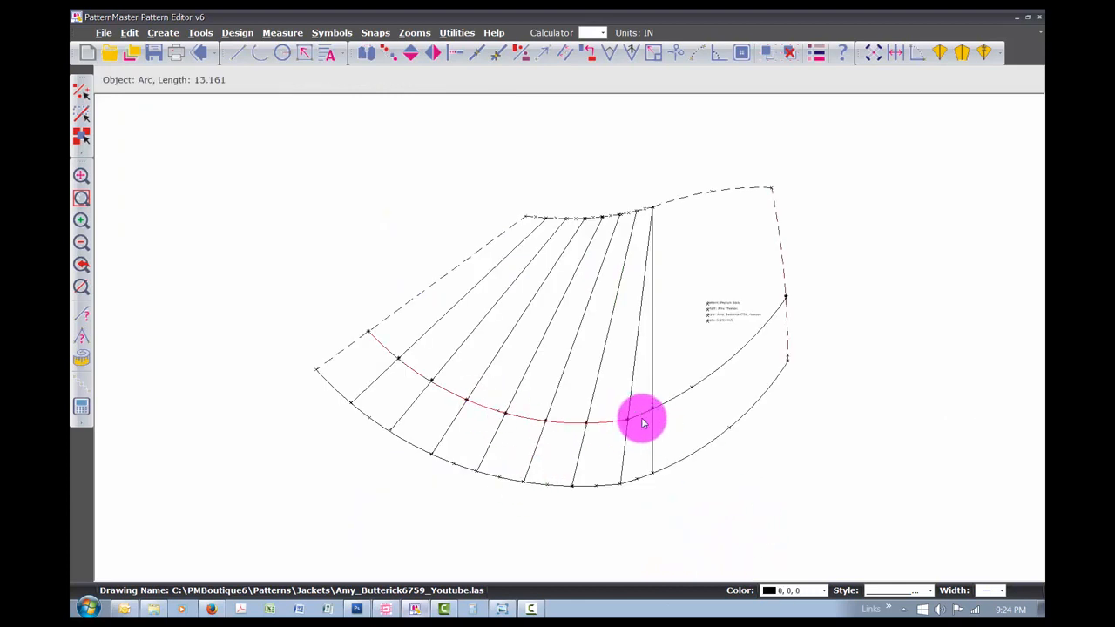
click(707, 416)
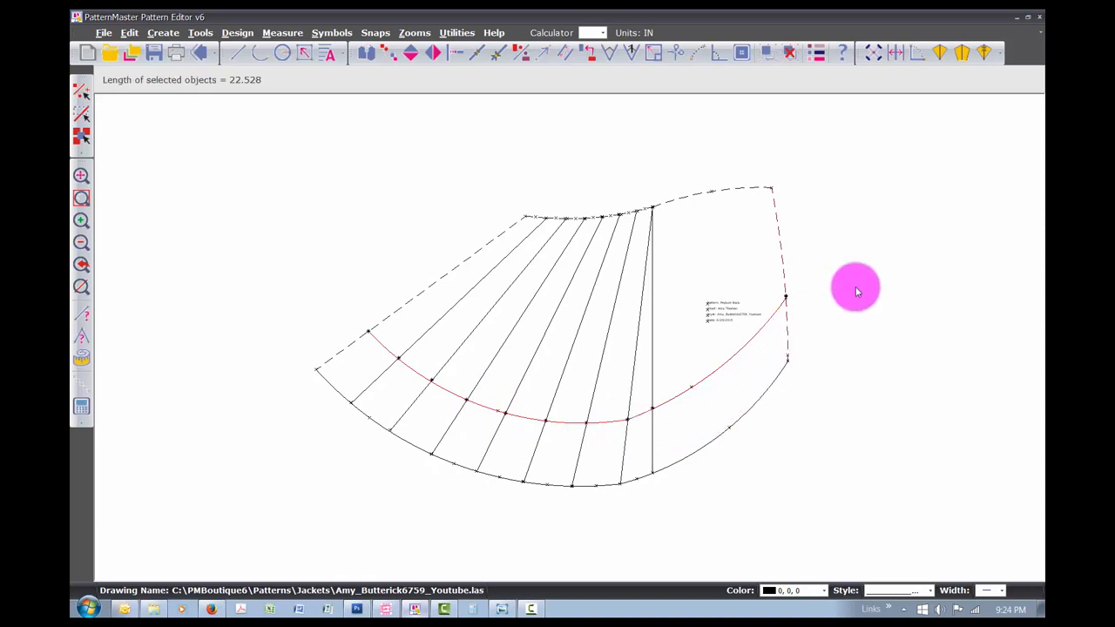
- Open the Calculator, move it beside the drawing, and enter 22.528 divided by
click(446, 608)
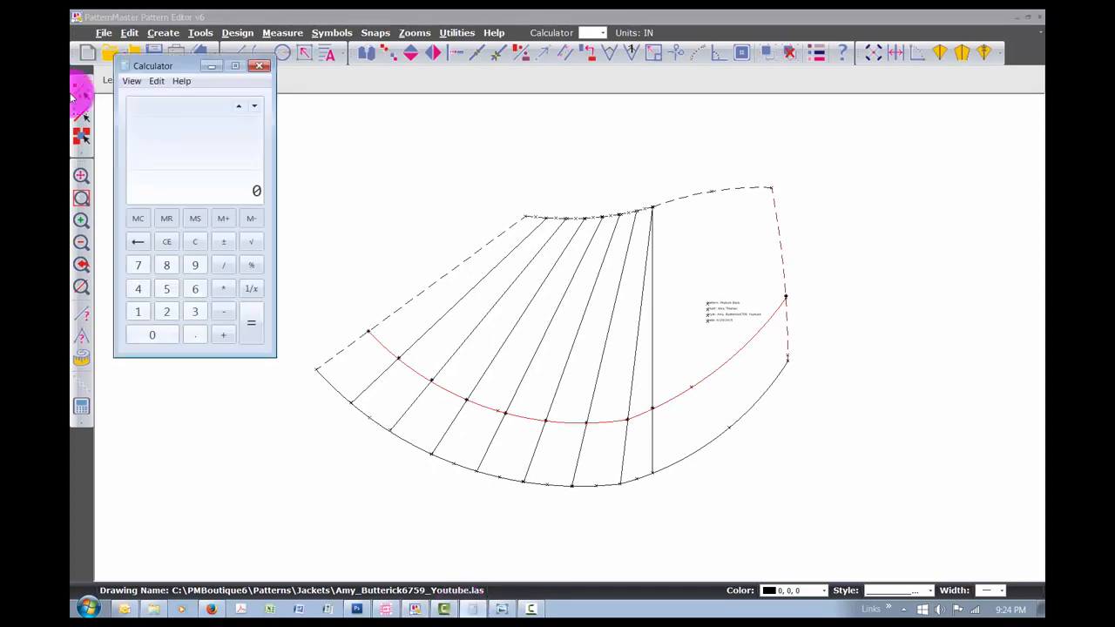
drag(149, 66, 140, 209)
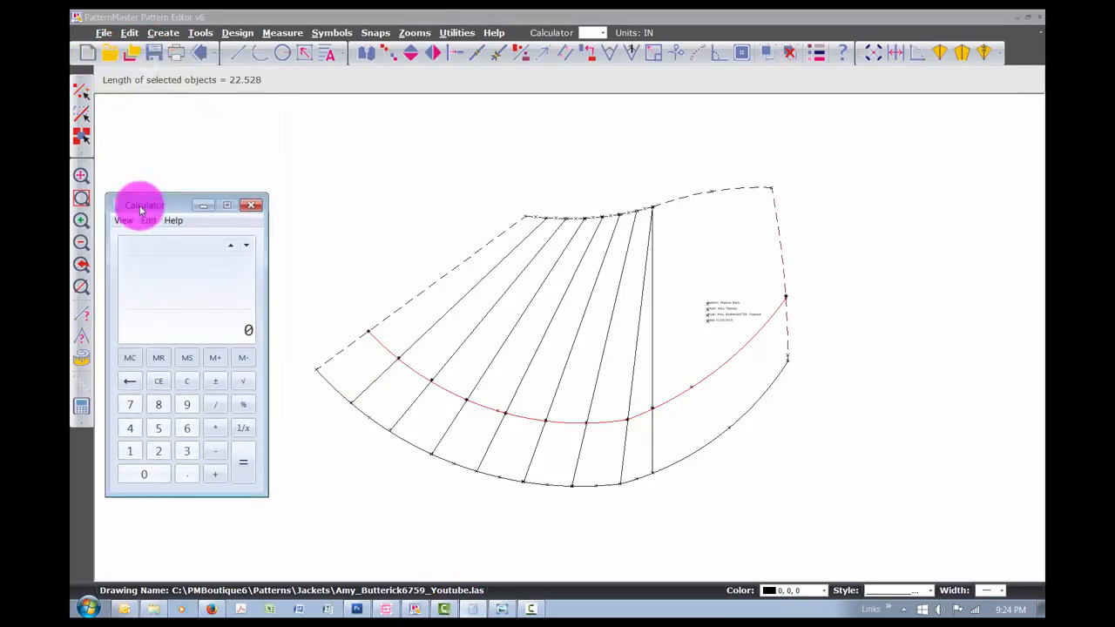
text(28)
click(507, 293)
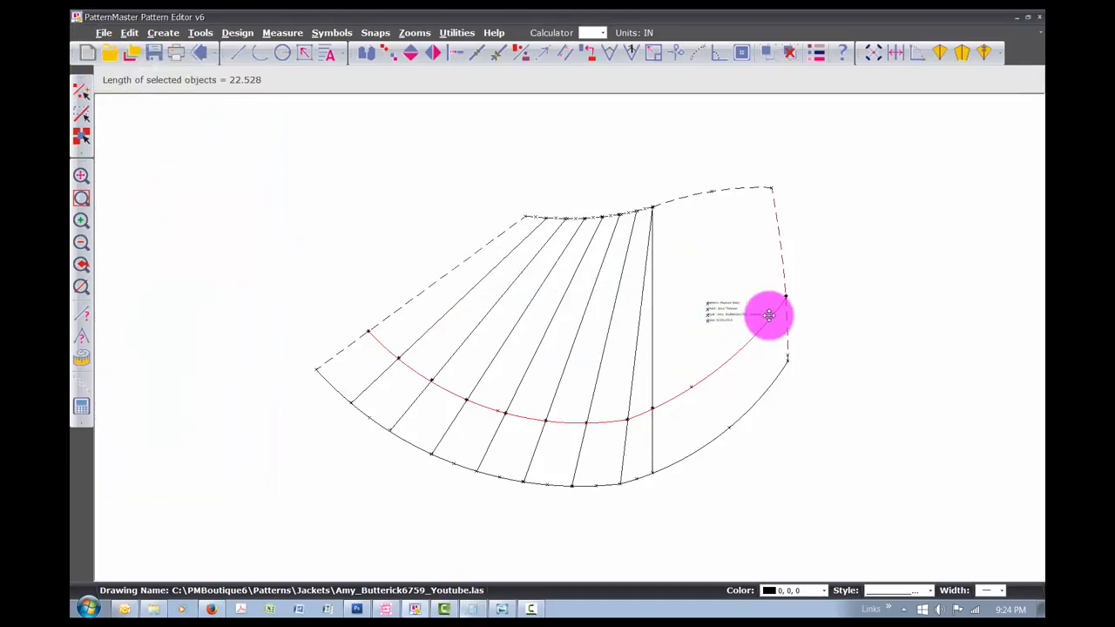
- Place a text label reading 22.528" beside the peplum's right edge
key(t)
key(e)
click(803, 289)
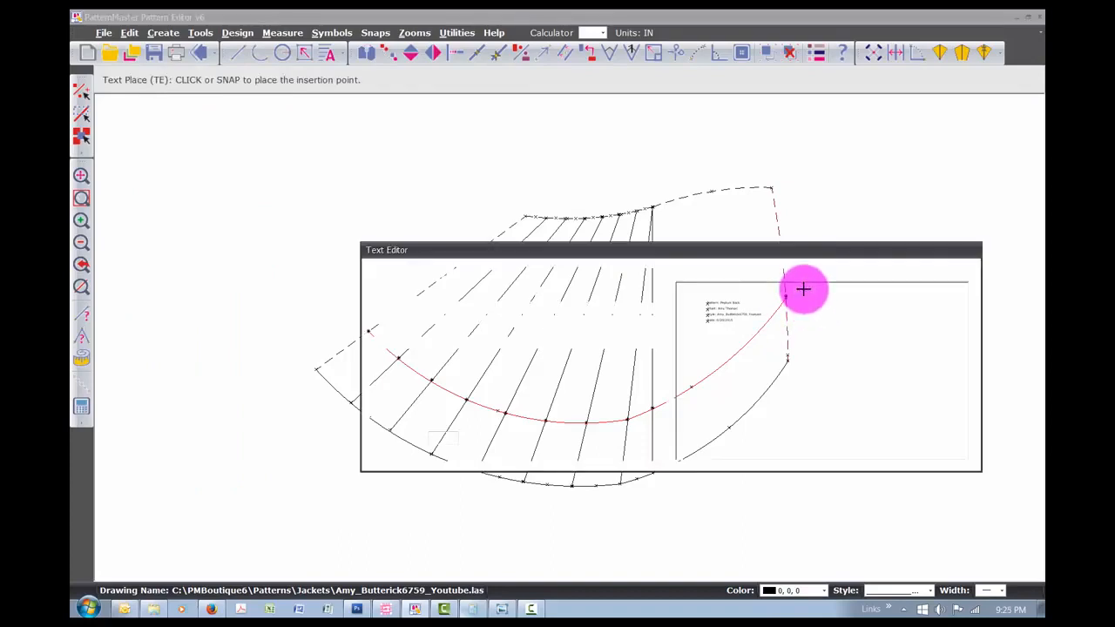
text(22.528")
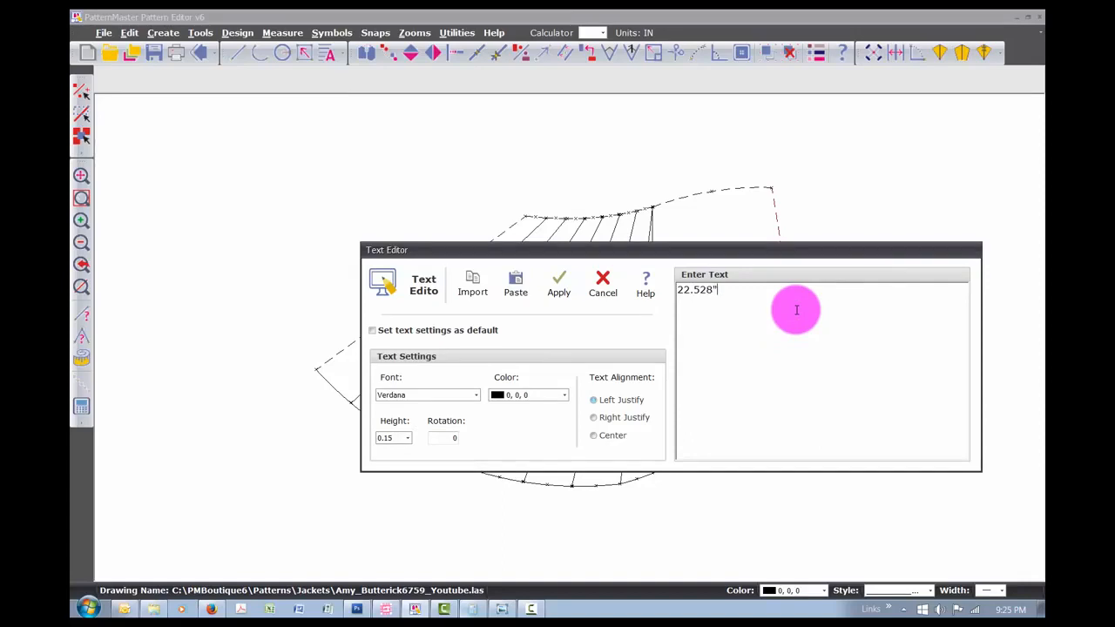
click(555, 292)
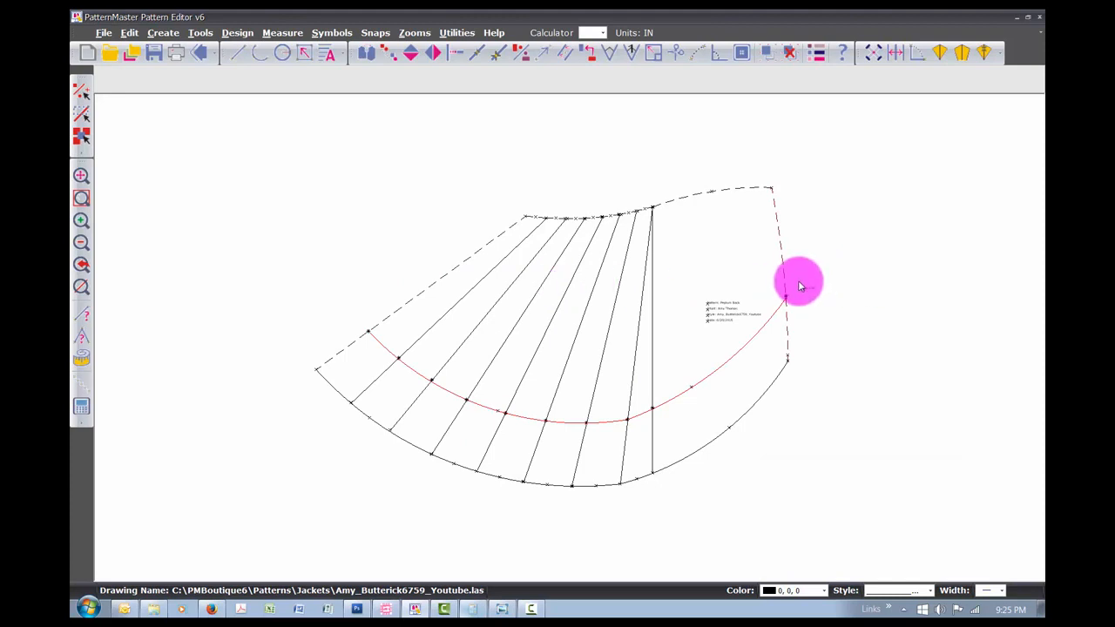
- Reopen the 22.528" label in the Text Editor and set its text height to 2
click(826, 298)
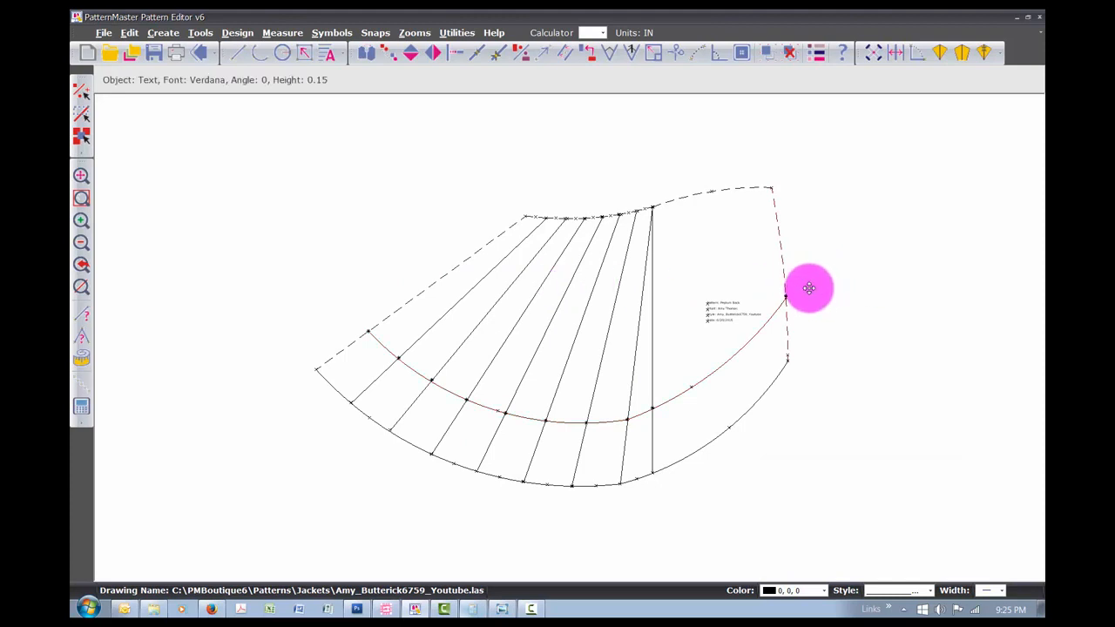
click(809, 288)
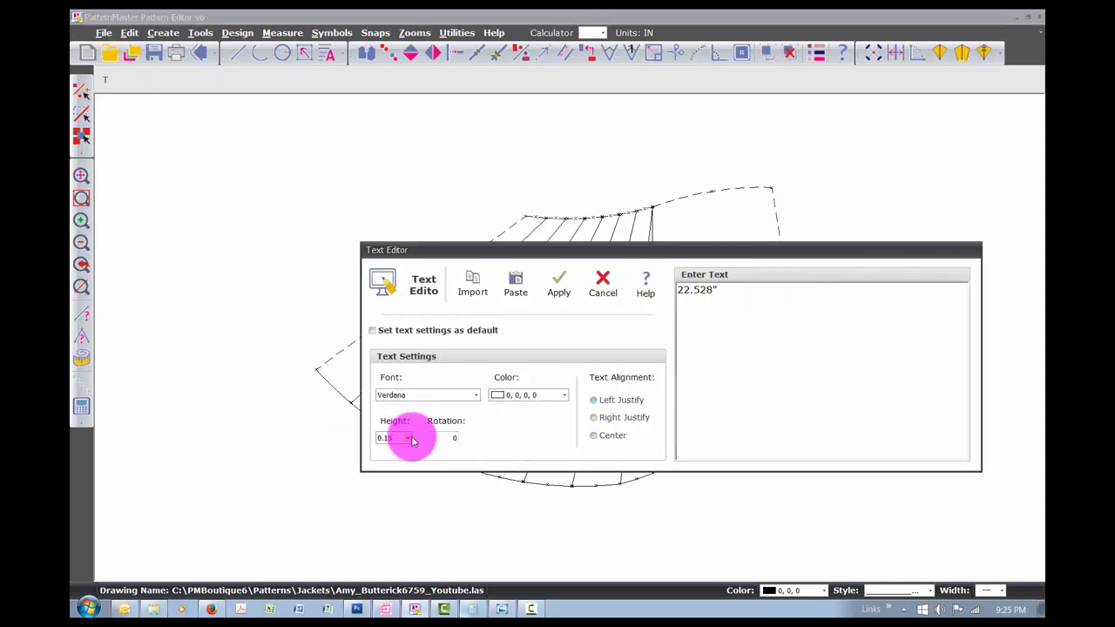
click(412, 442)
click(406, 438)
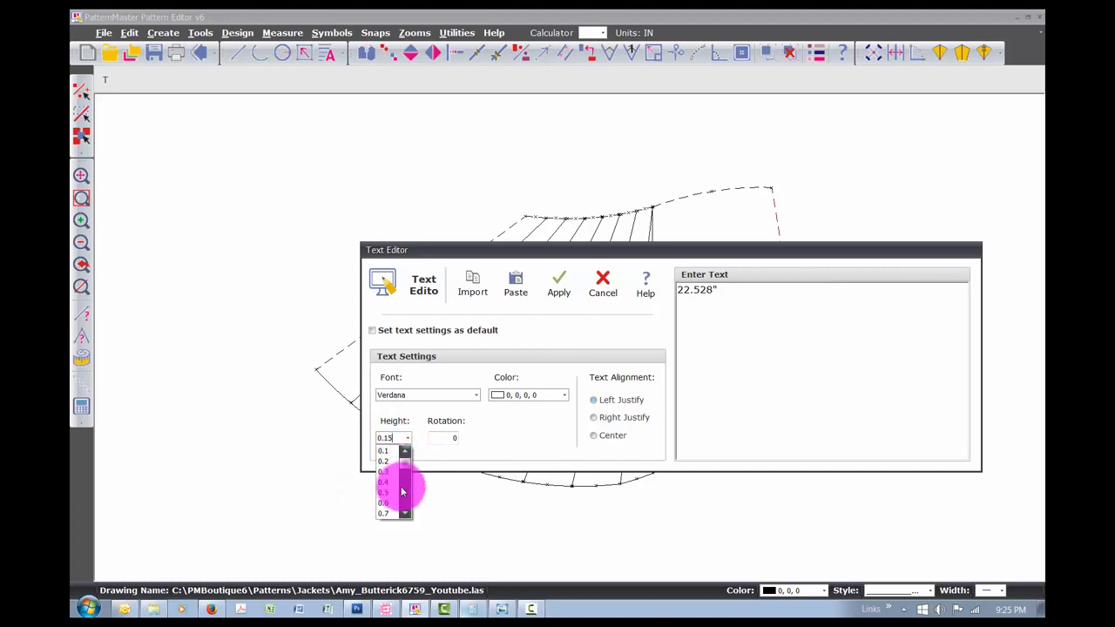
click(401, 493)
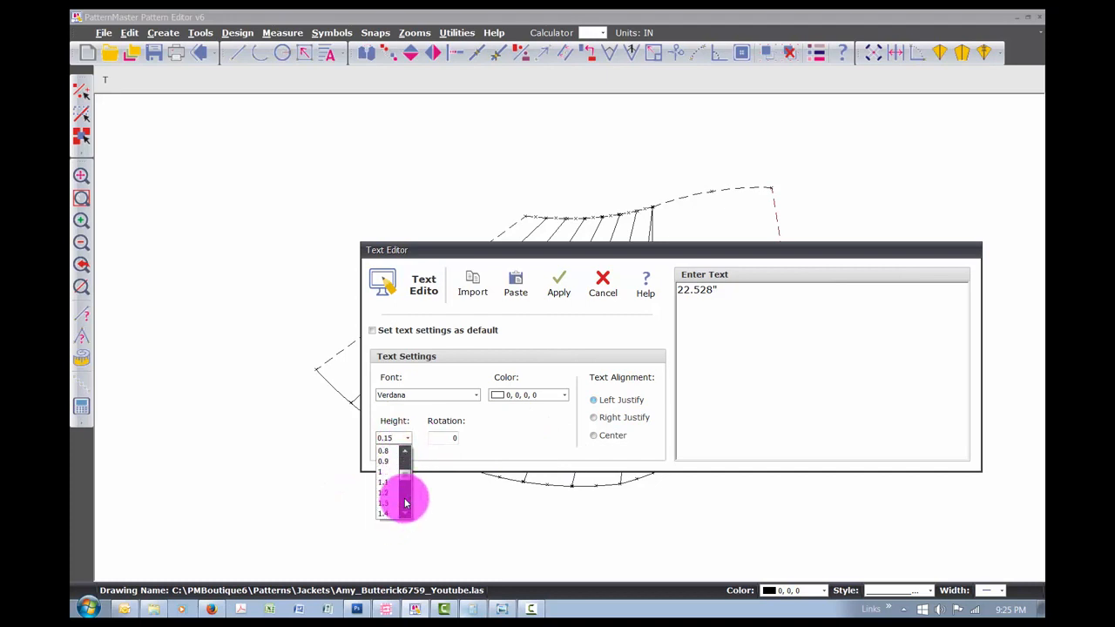
click(405, 502)
click(386, 498)
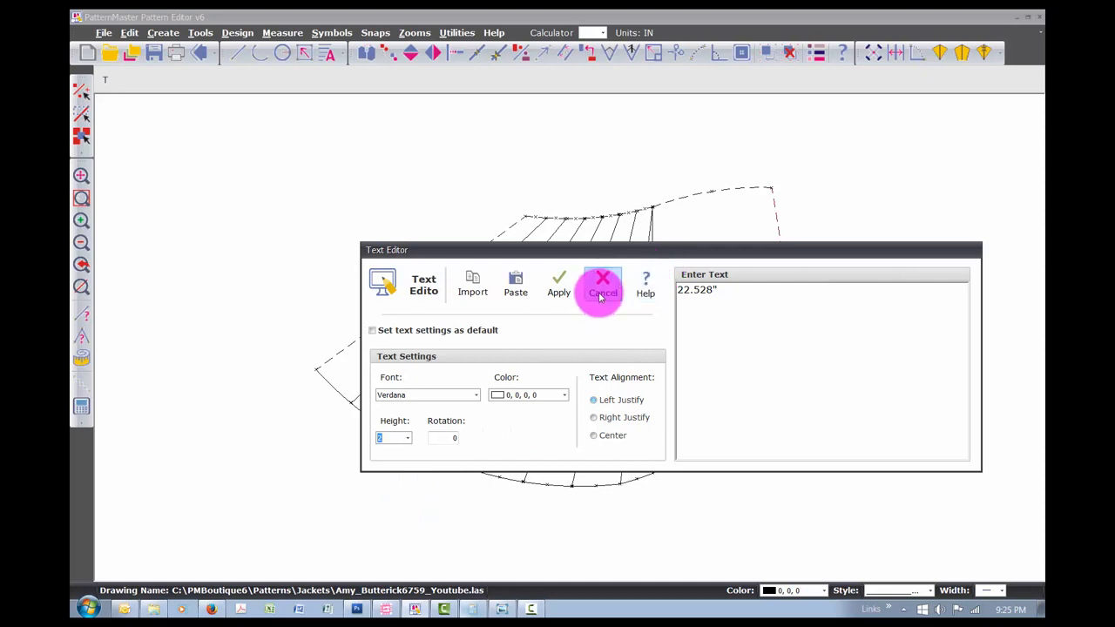
click(559, 286)
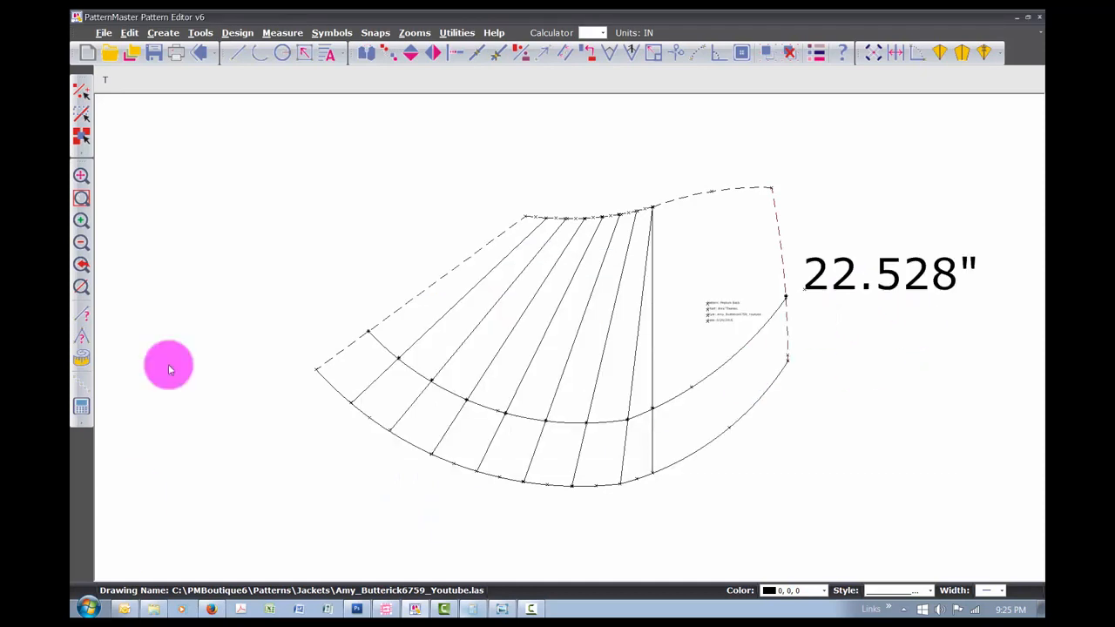
- Trace the flourish image's curve with two three-point arcs running from its left tip to its right tip
scroll(184, 211, down, 4)
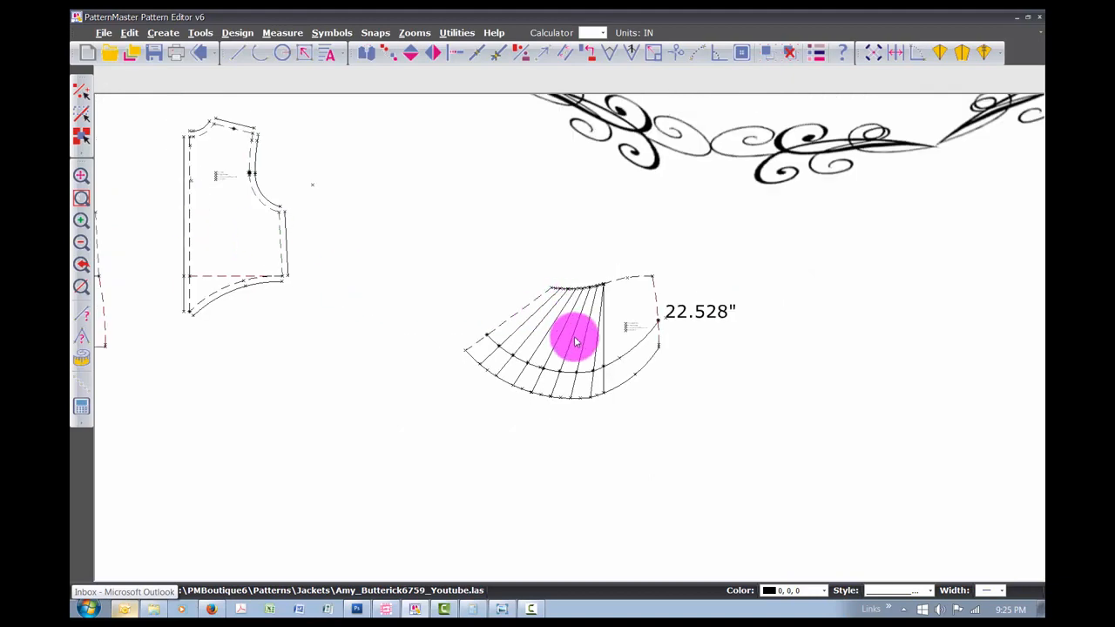
scroll(574, 336, up, 2)
scroll(572, 332, down, 3)
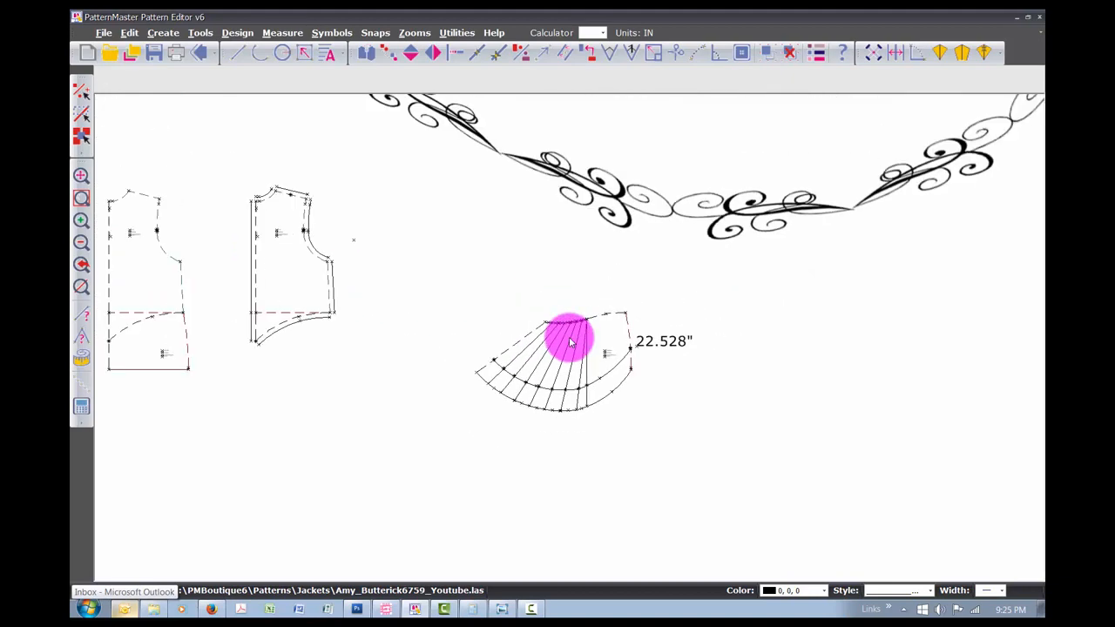
key(Up)
key(Up)
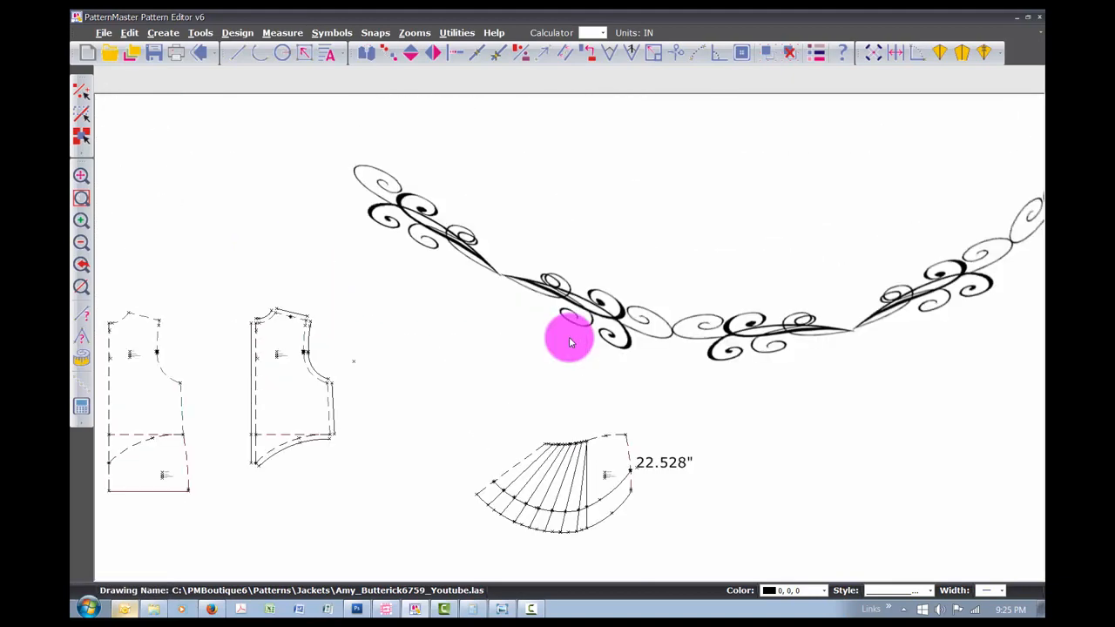
key(Right)
key(Right)
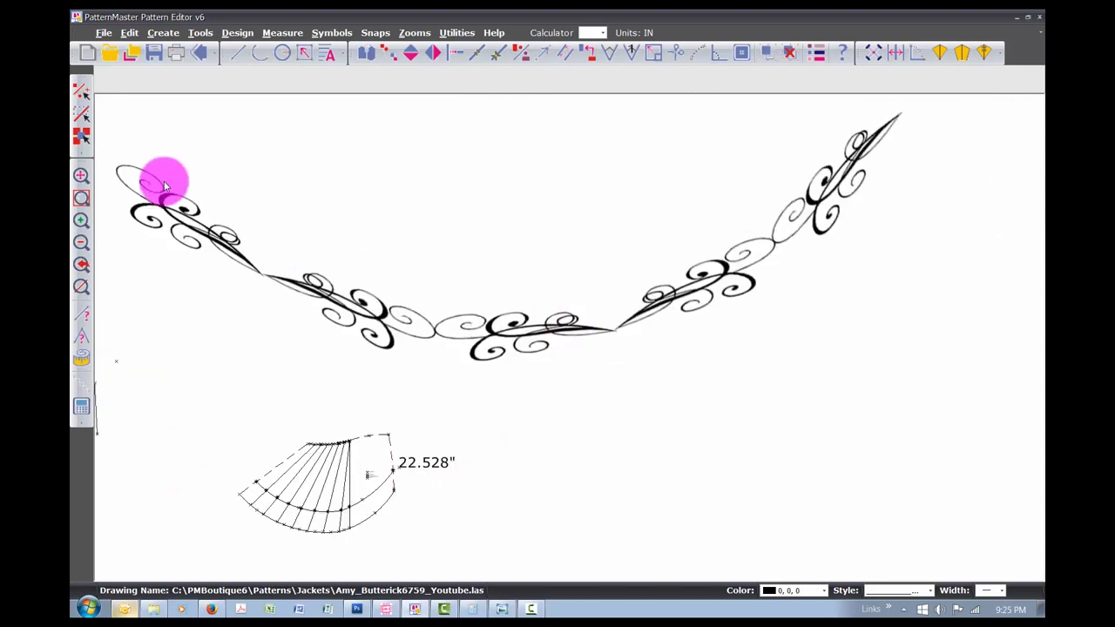
key(a)
key(r)
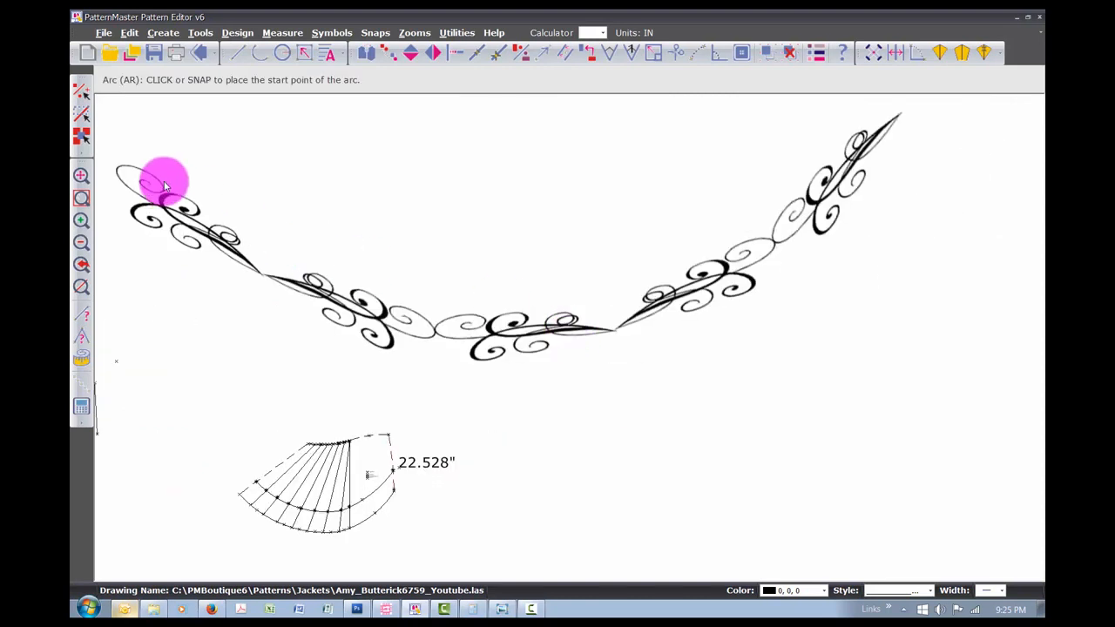
click(115, 165)
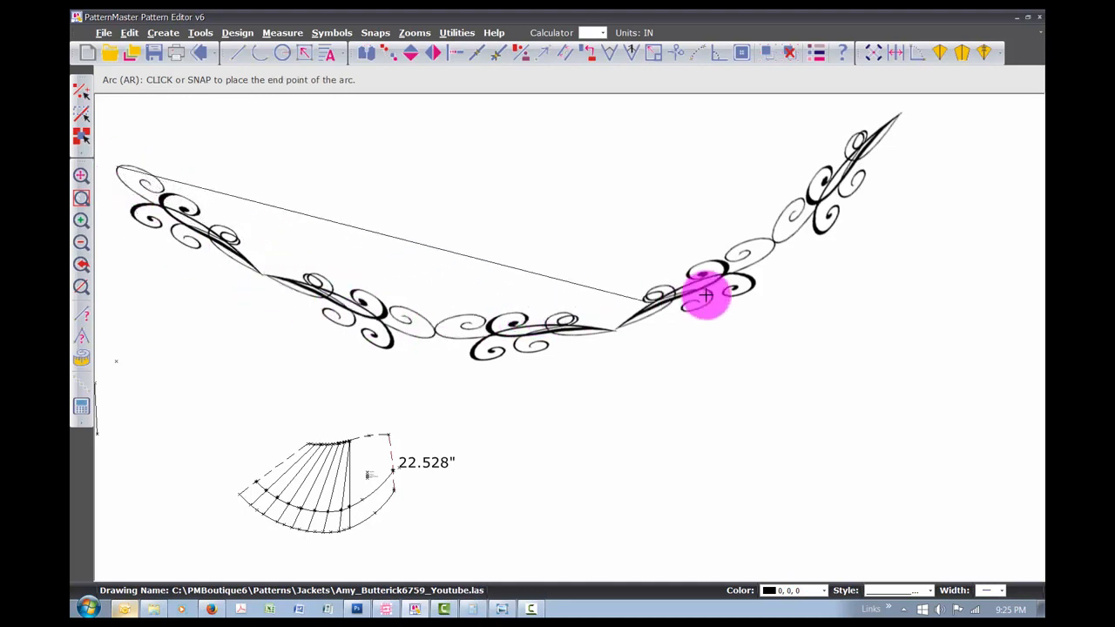
click(774, 240)
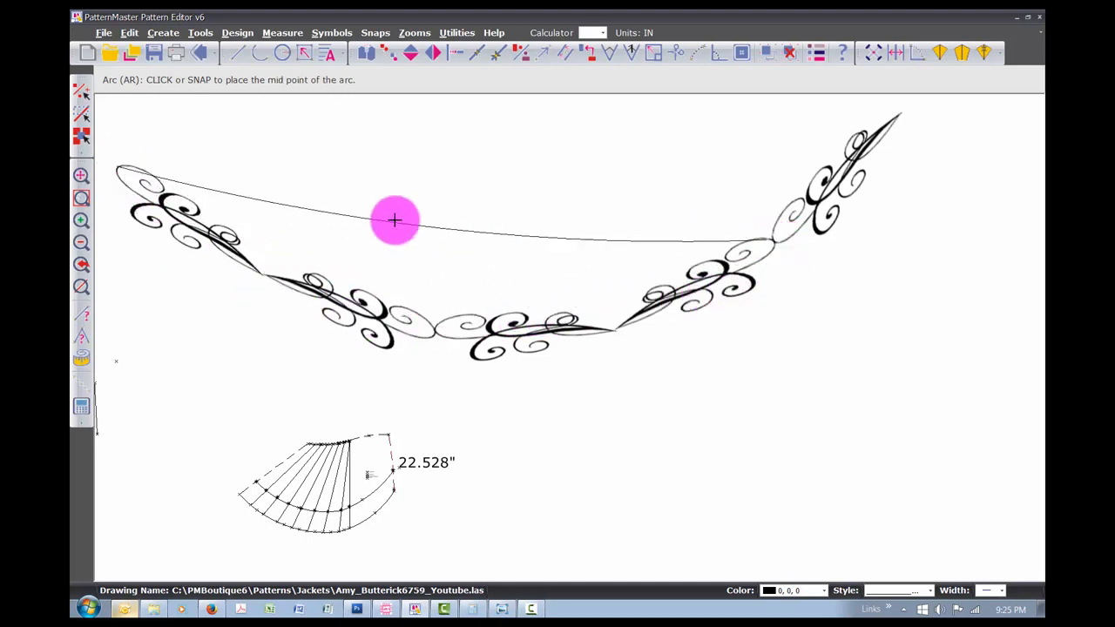
click(474, 327)
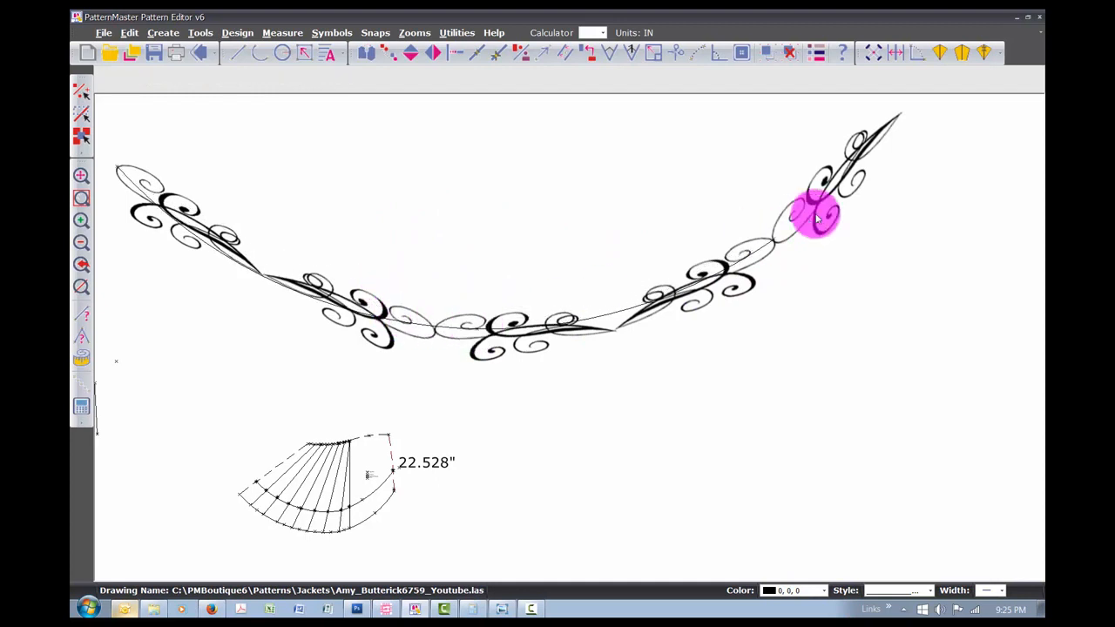
click(781, 237)
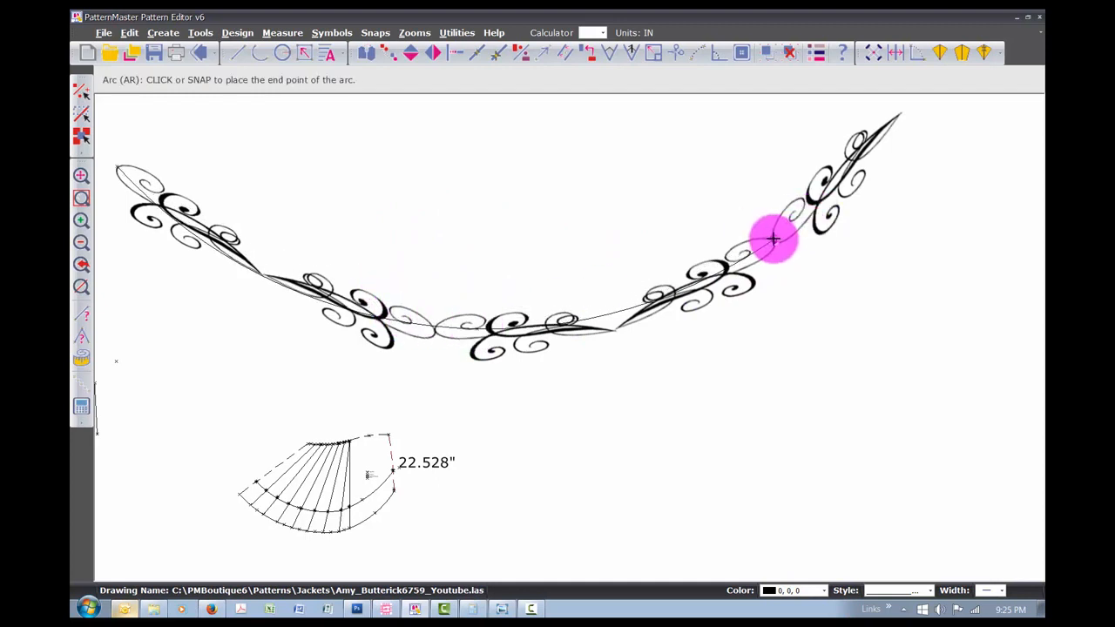
click(900, 113)
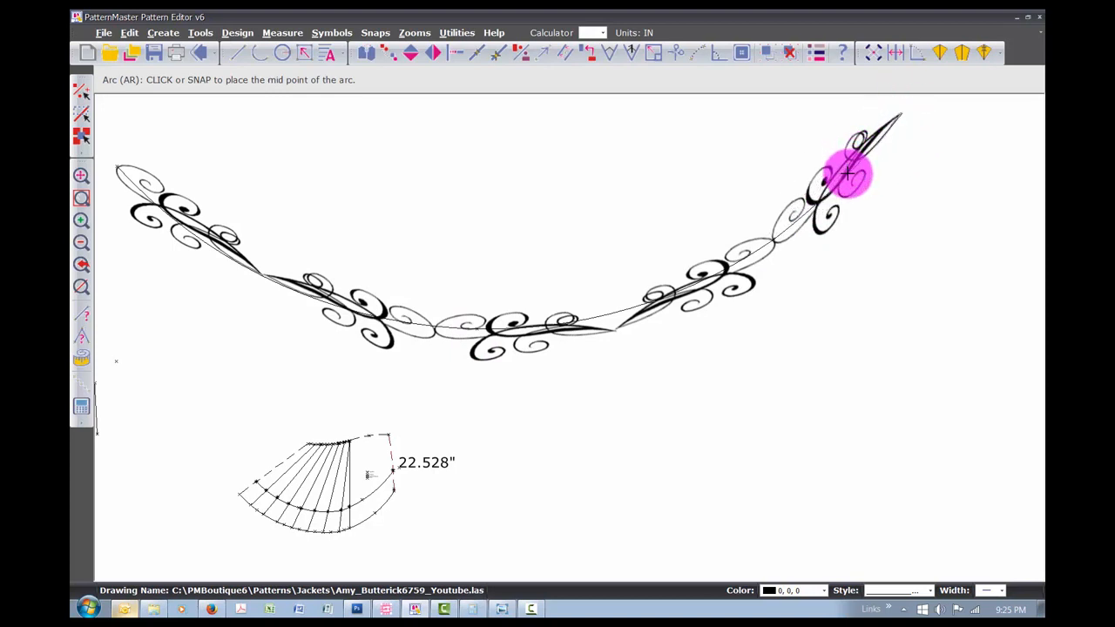
click(790, 222)
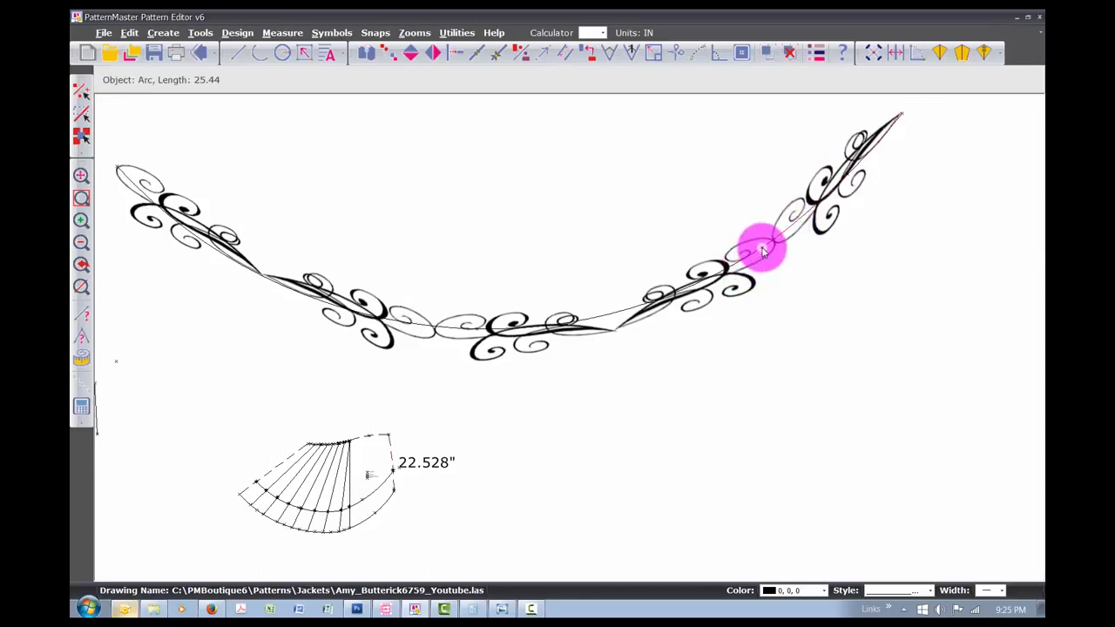
- Select both traced arcs and place a text label reading 127.19" beside the flourish
click(762, 253)
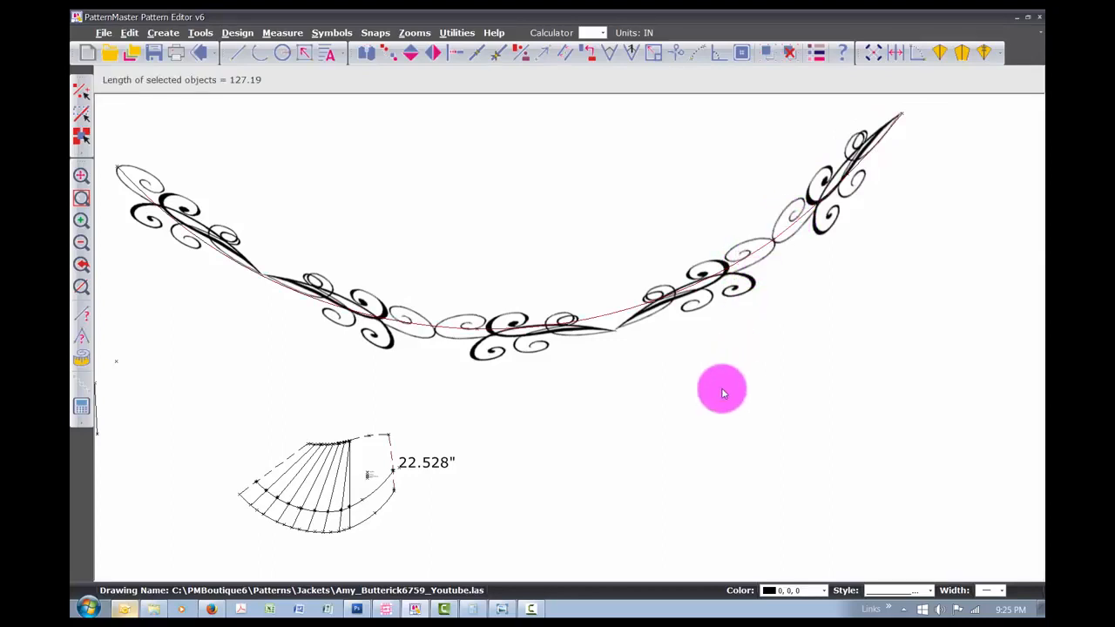
key(t)
key(e)
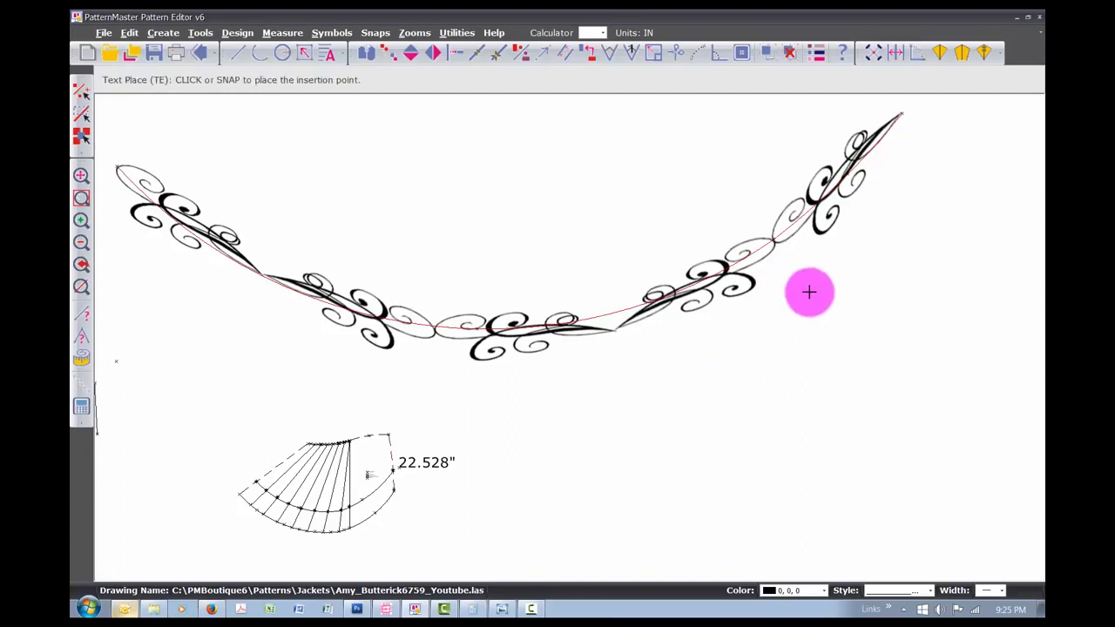
click(809, 291)
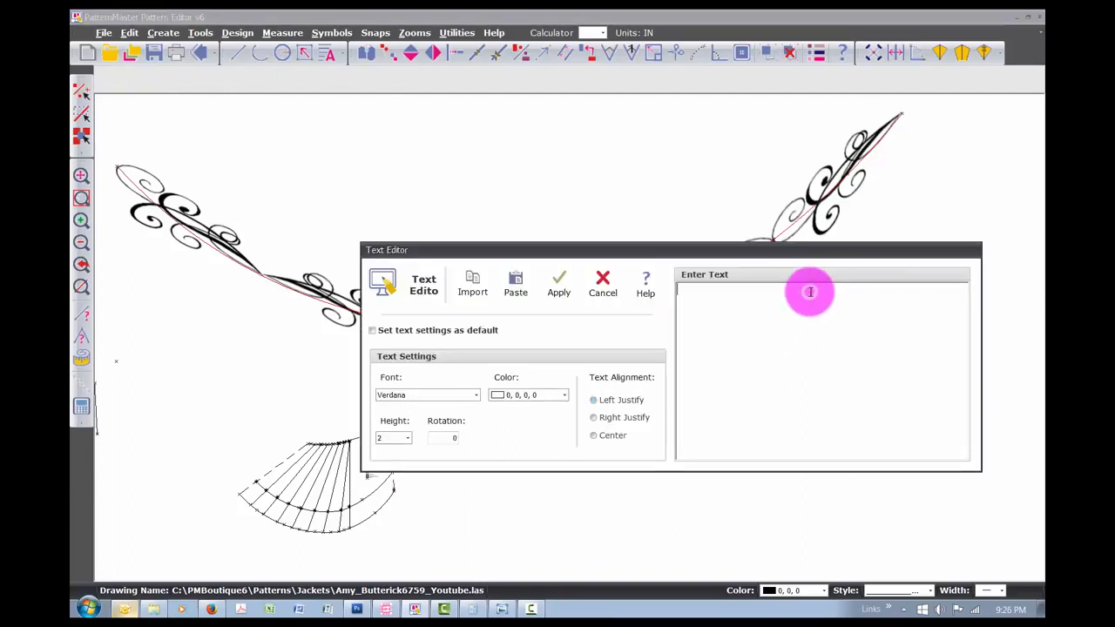
text(127.19")
click(566, 291)
- In the Calculator, divide 22.528 by 127.19 and subtract 1 from the result
key(alt+Tab)
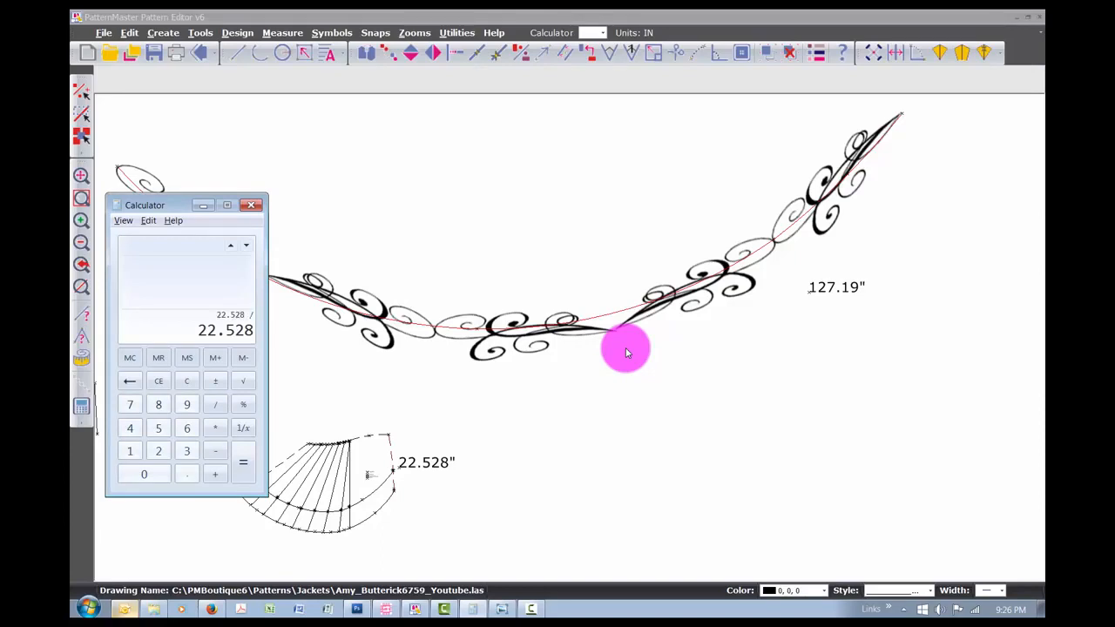
text(127.19)
key(Return)
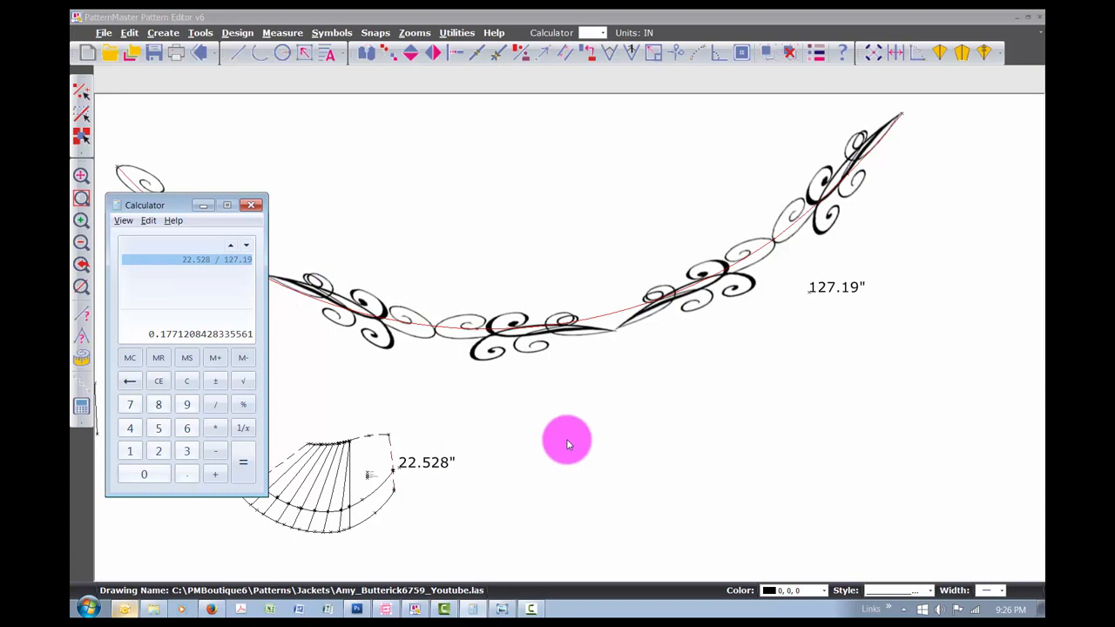
key(minus)
text(1)
key(Return)
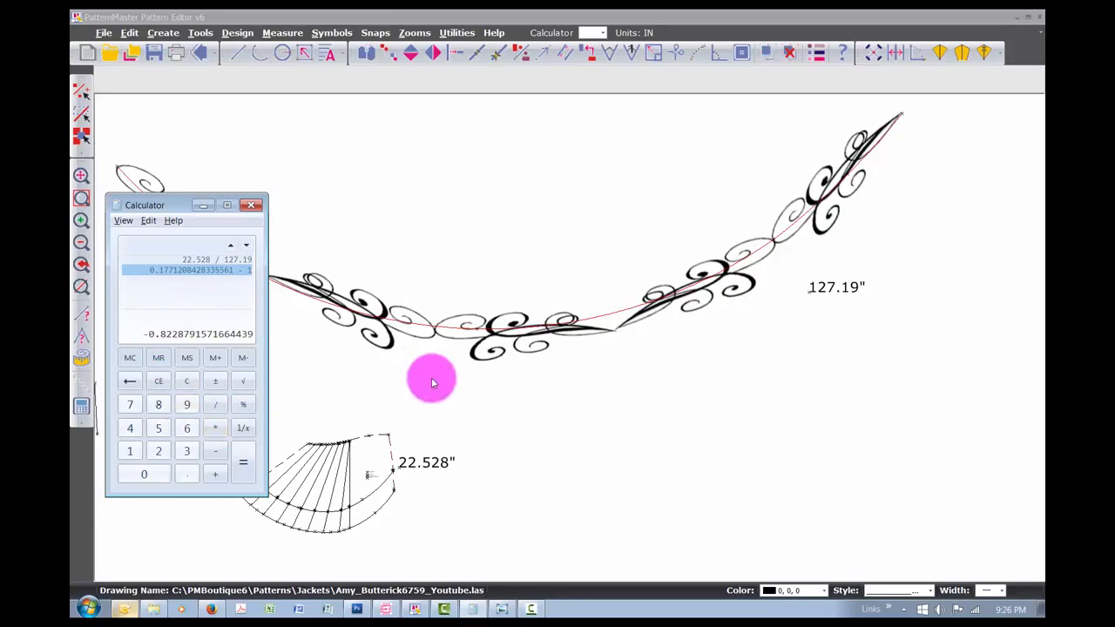
- Place a text label reading 82.28% shrink below the flourish image
click(540, 422)
key(t)
key(e)
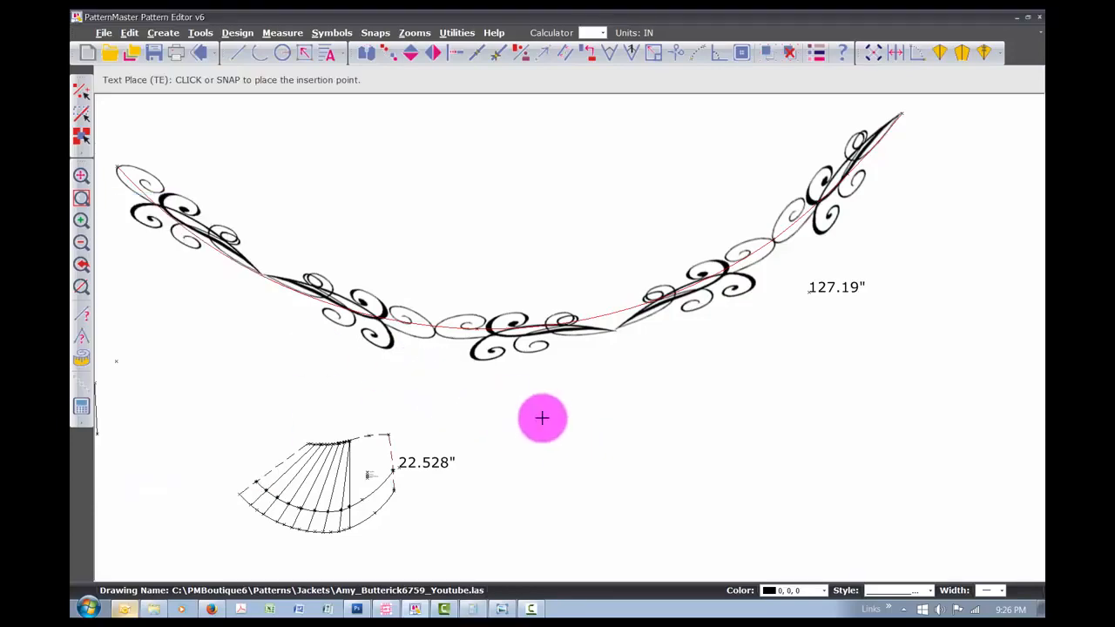
click(541, 416)
click(765, 336)
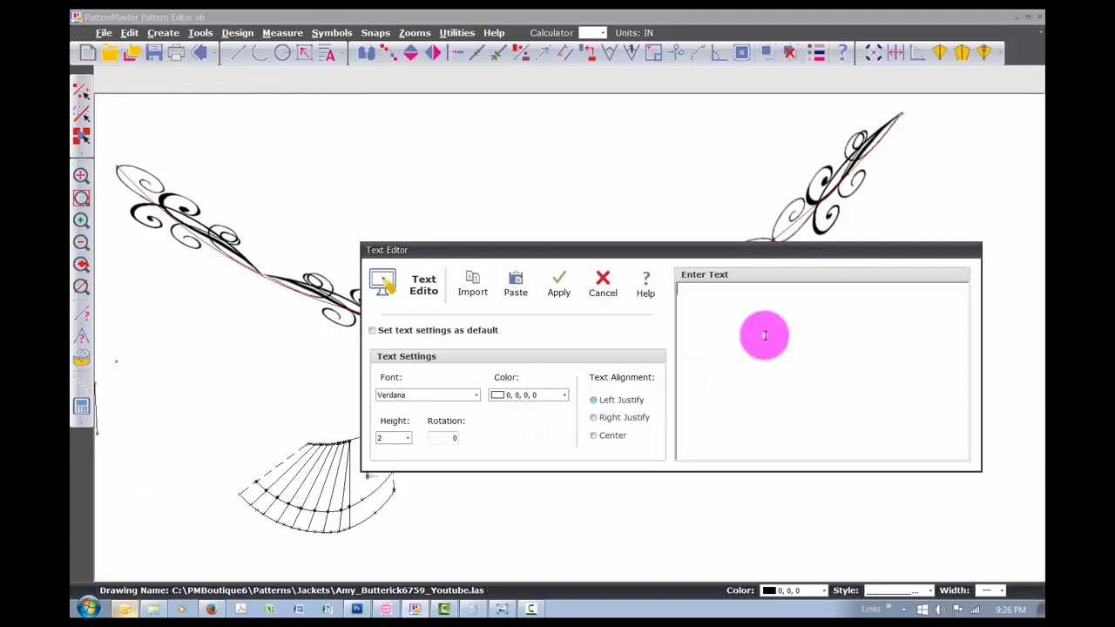
text(82)
text(.28% shrink)
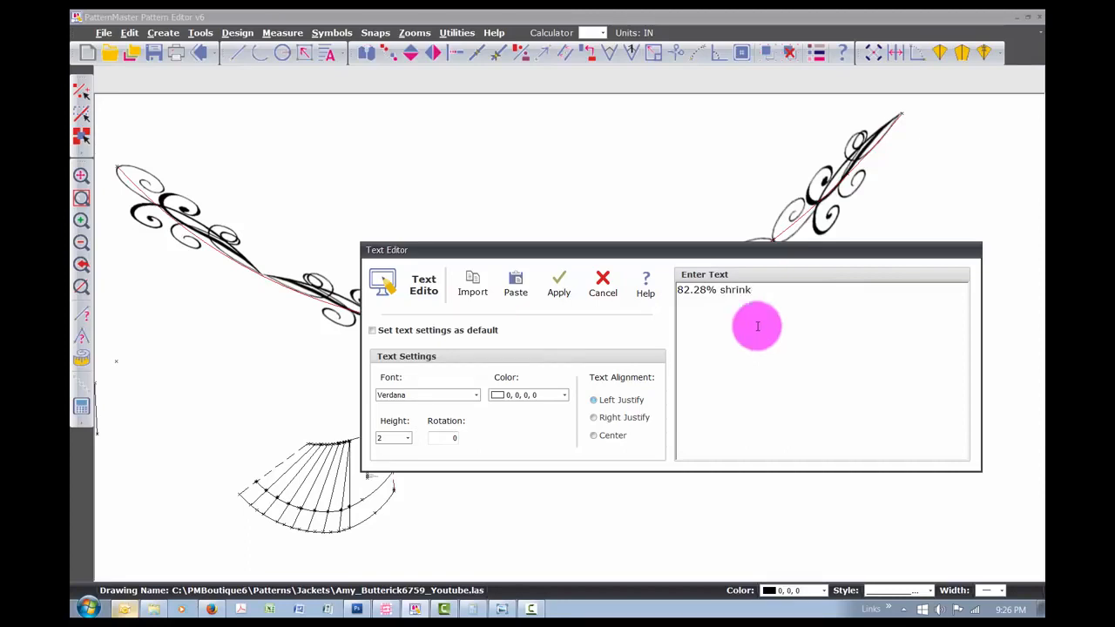
click(558, 284)
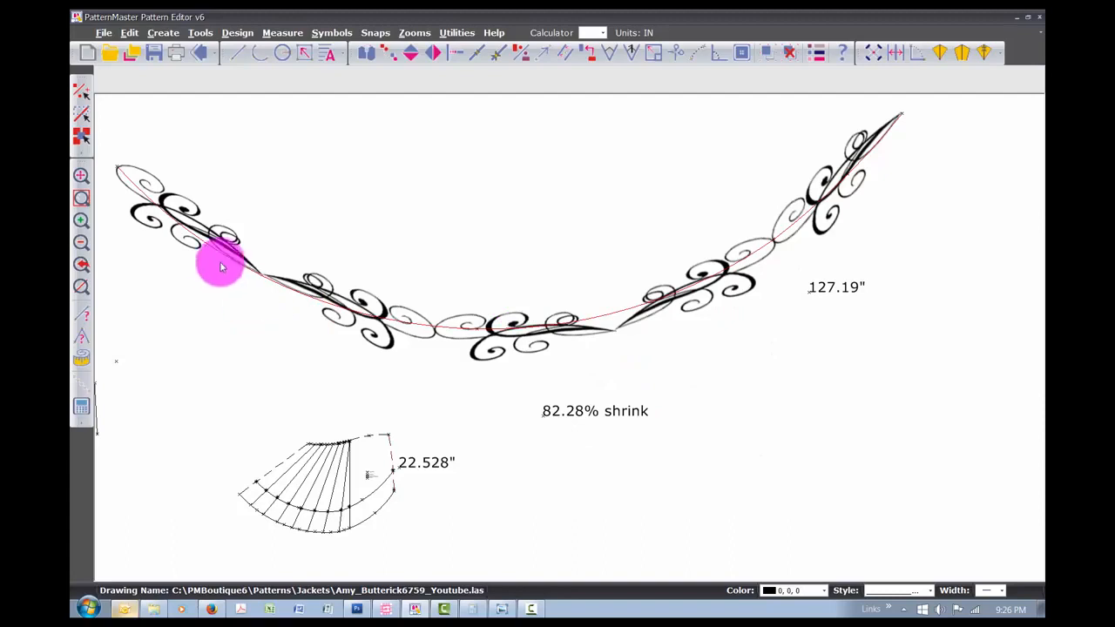
- Shrink the flourish image proportionally by the 82.2879% factor taken from the Calculator result
click(122, 364)
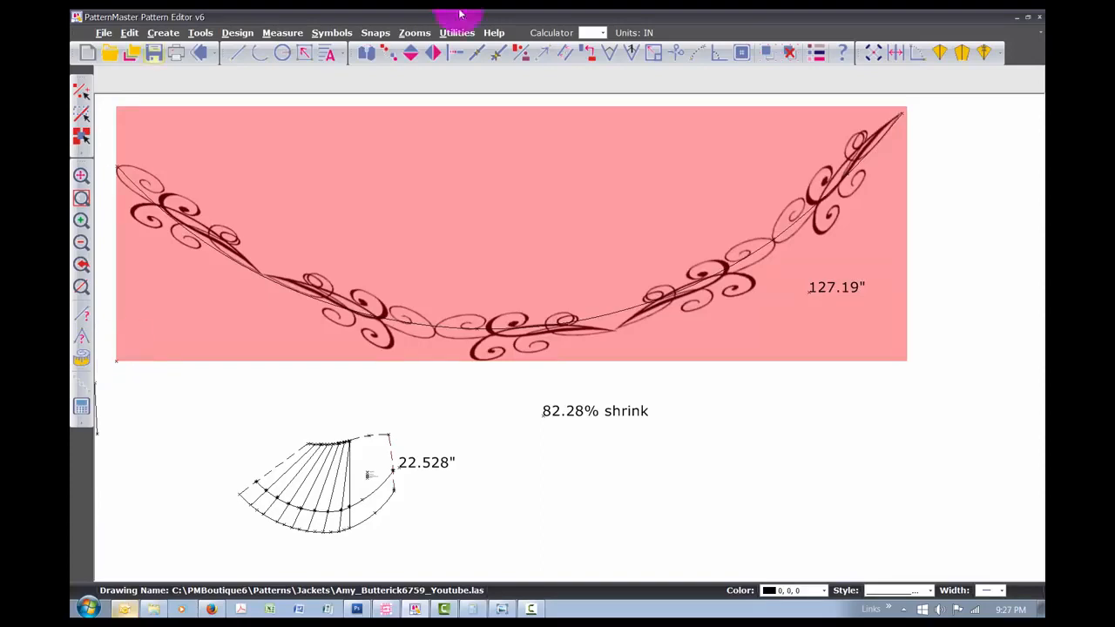
click(657, 57)
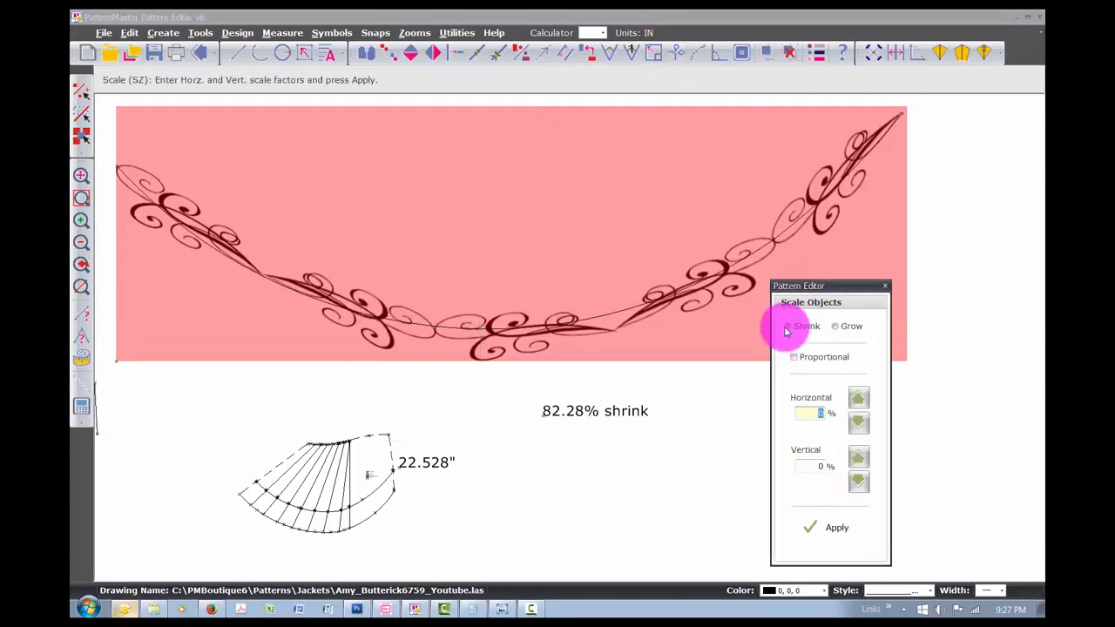
click(793, 357)
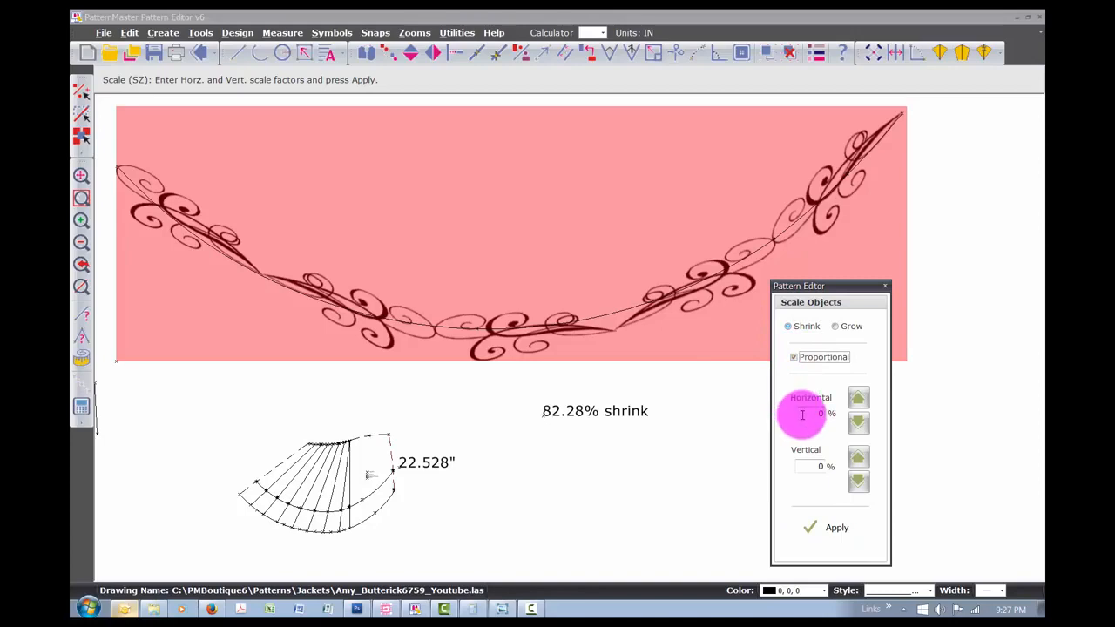
key(alt+Tab)
key(alt+Tab)
drag(803, 414, 833, 414)
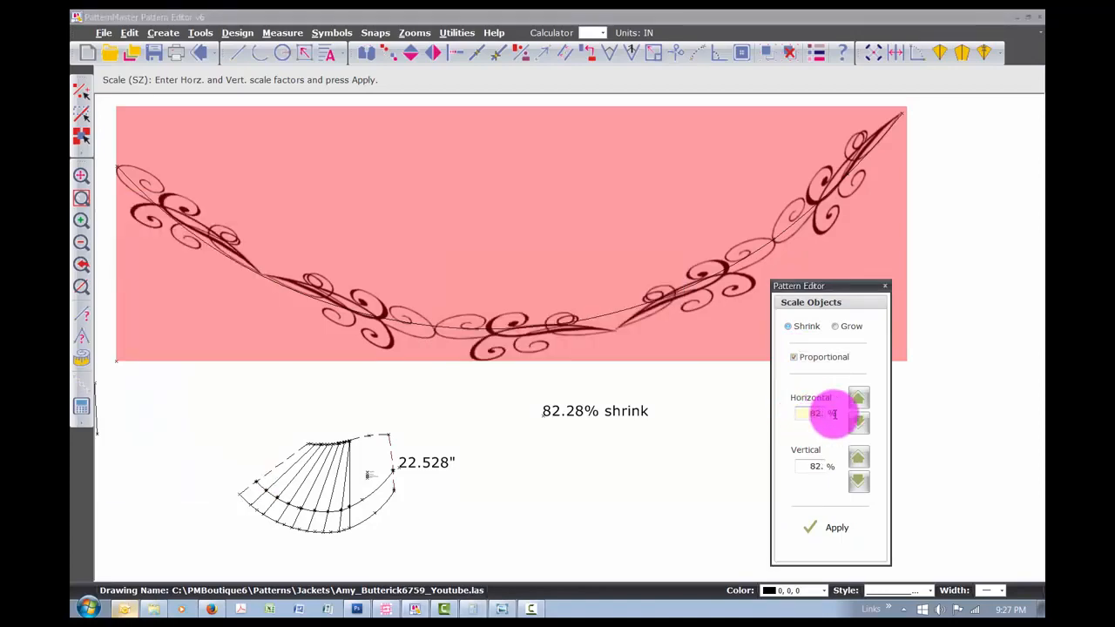
text(82.28)
key(alt+Tab)
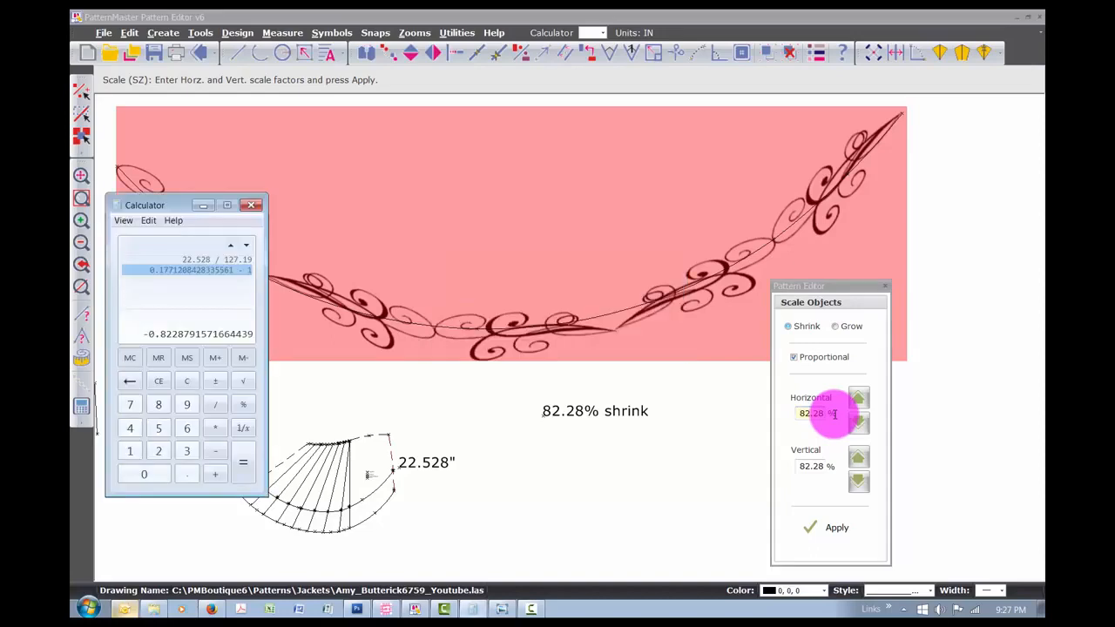
key(alt+Tab)
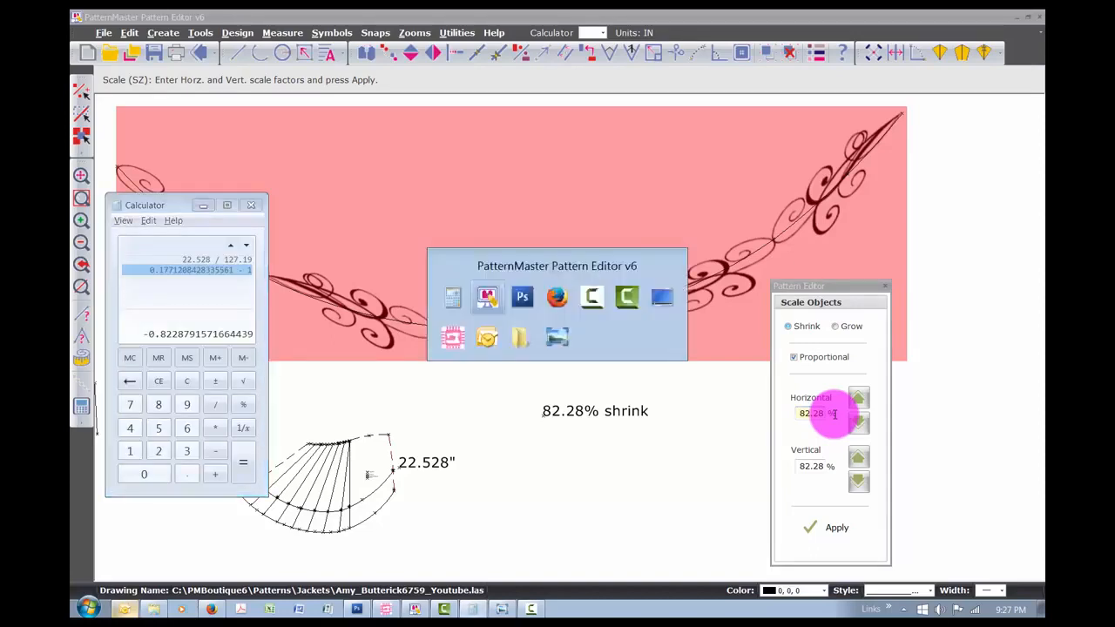
double_click(822, 415)
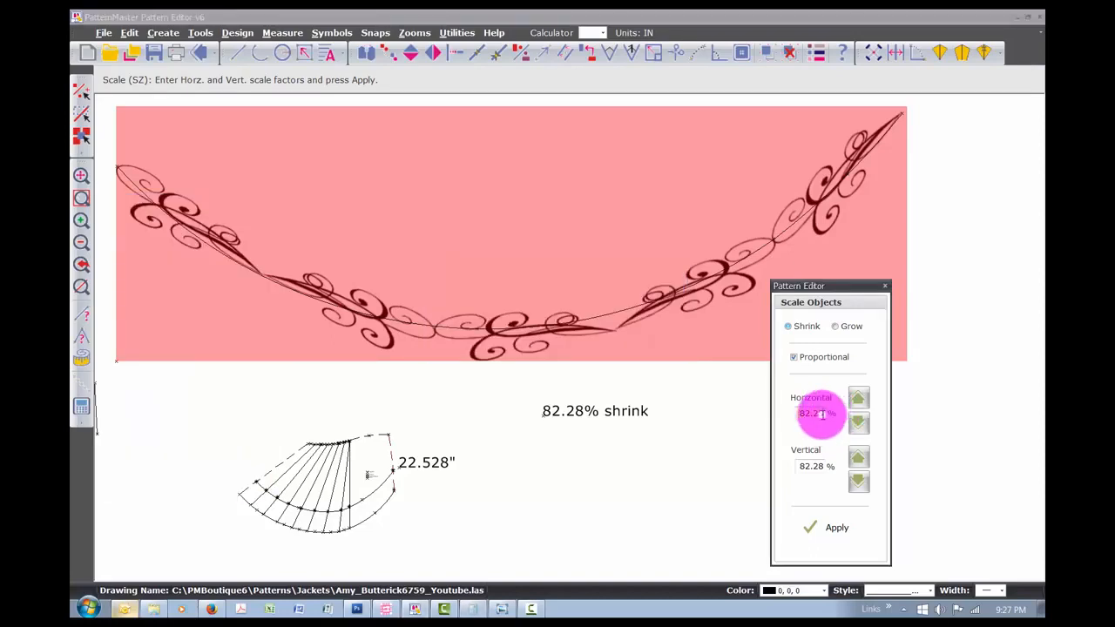
double_click(823, 416)
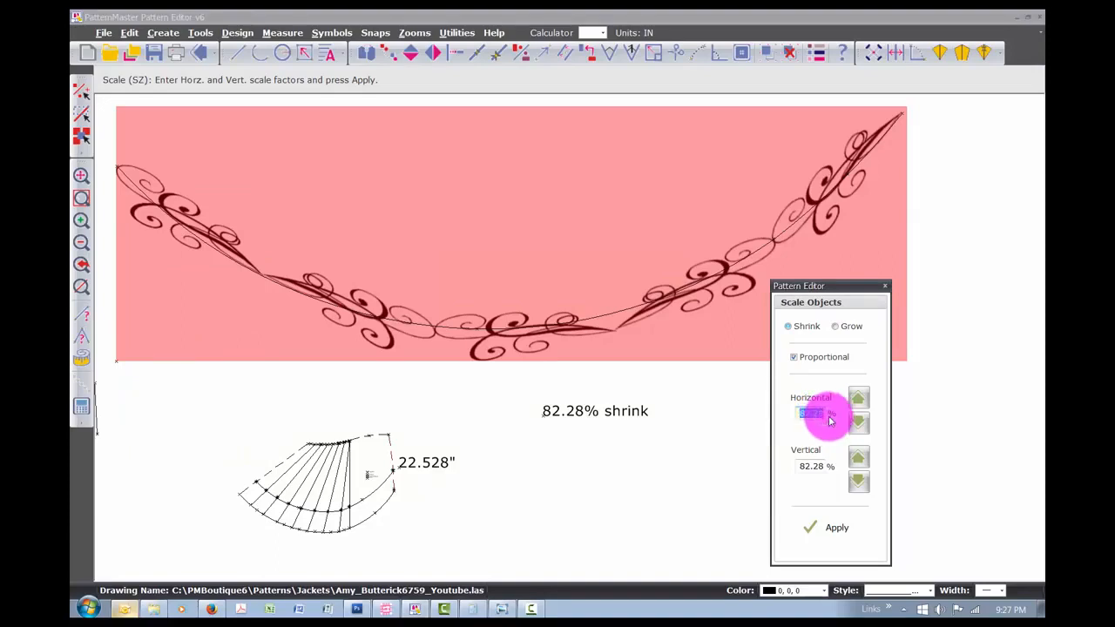
text(82.2879)
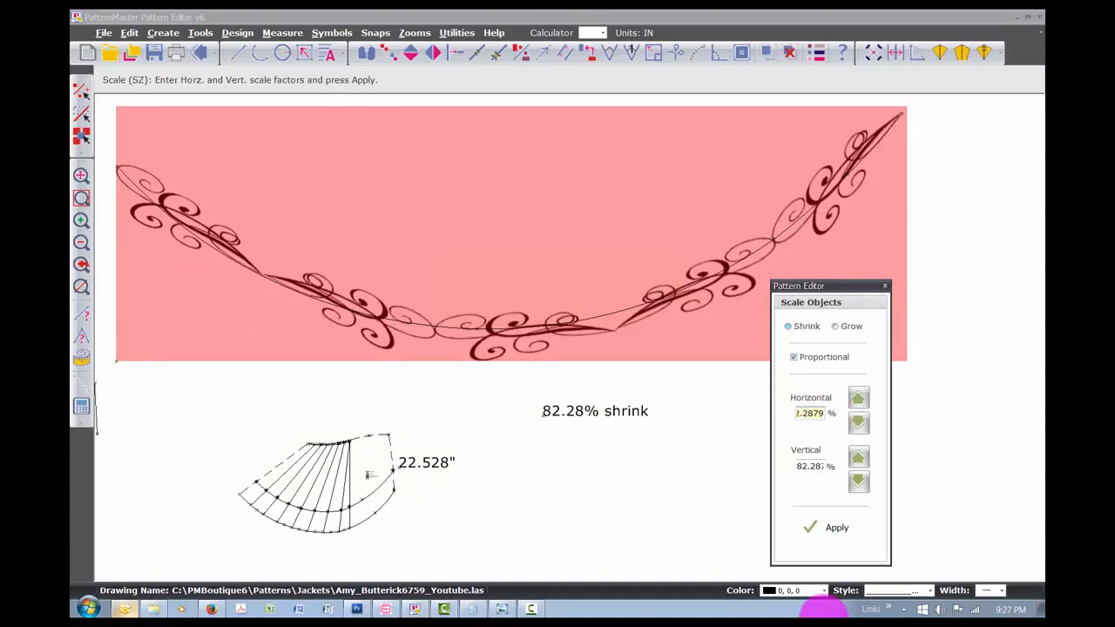
click(831, 527)
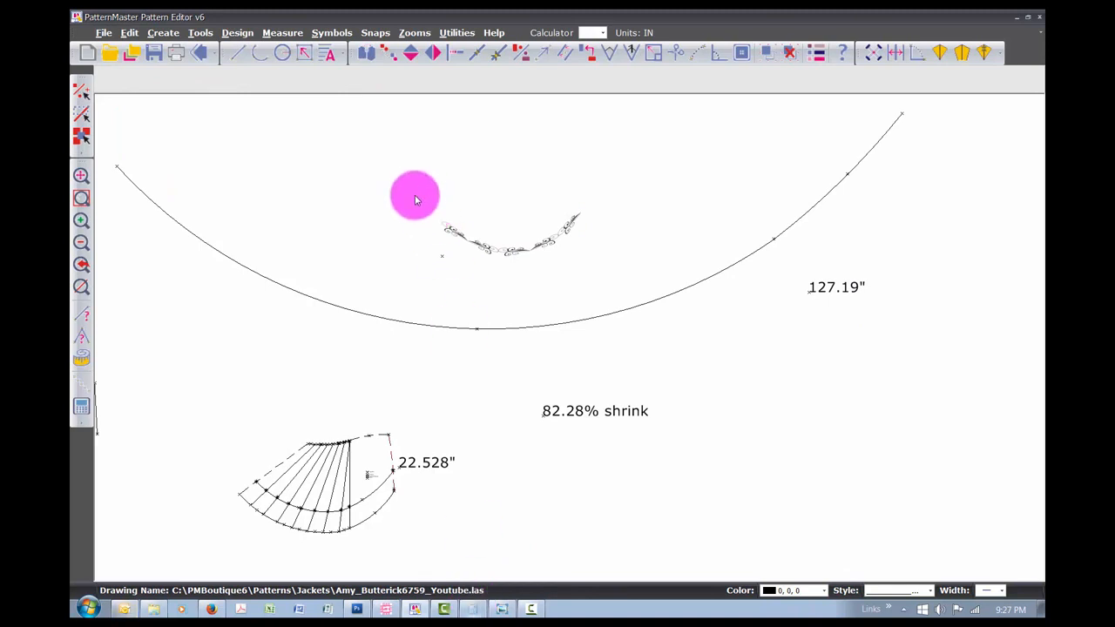
- Move the scaled flourish onto the peplum pattern, lining it up along the waistline curve
click(464, 245)
drag(464, 245, 277, 509)
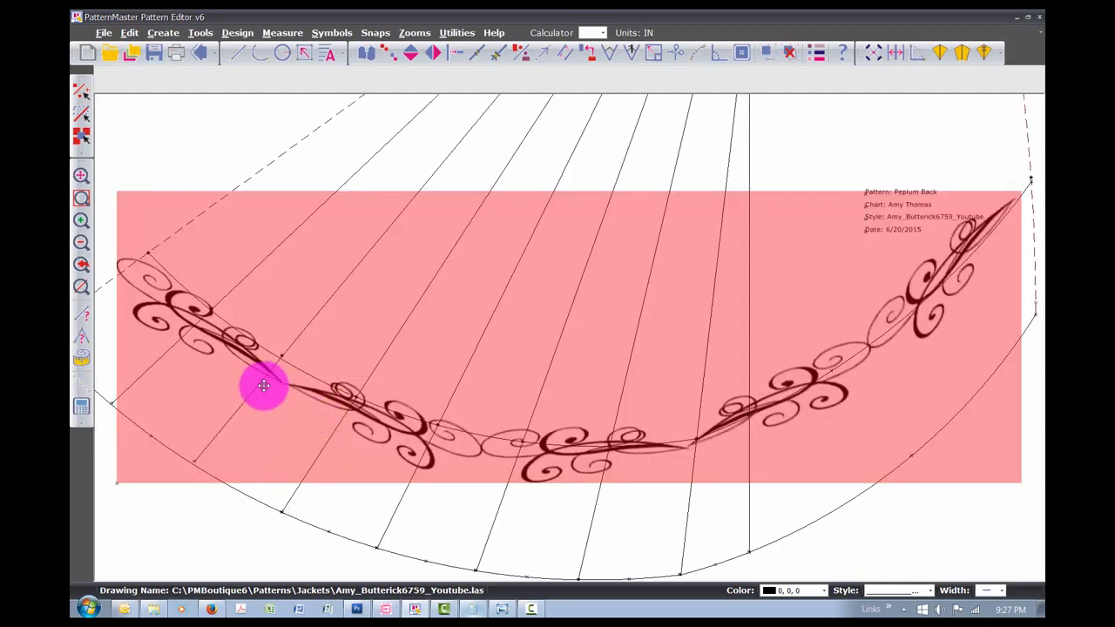
drag(250, 387, 281, 378)
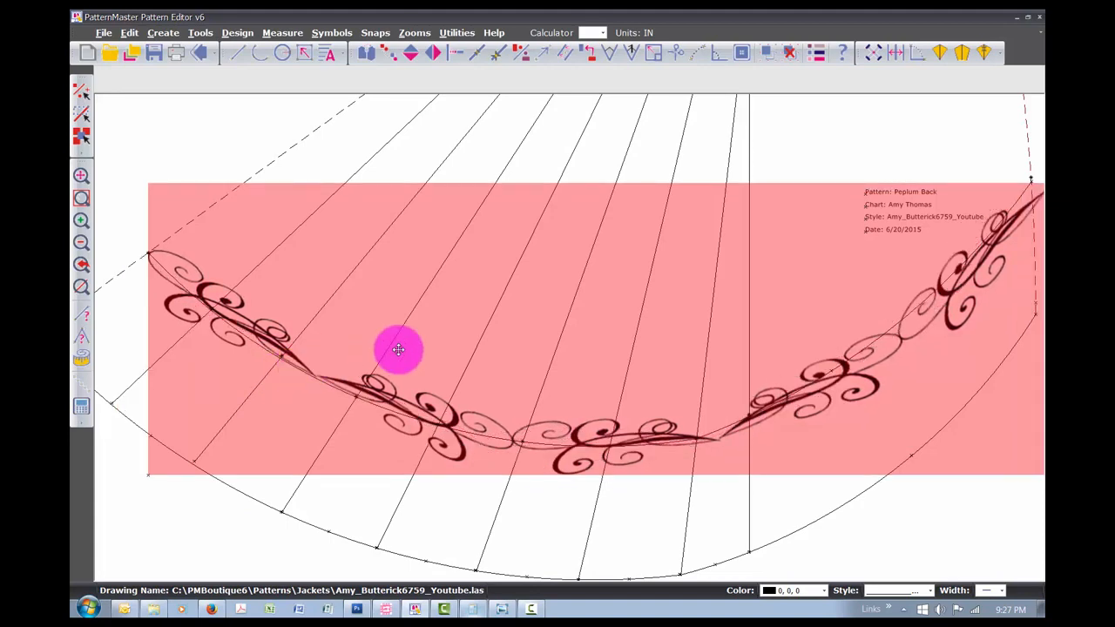
scroll(398, 349, down, 1)
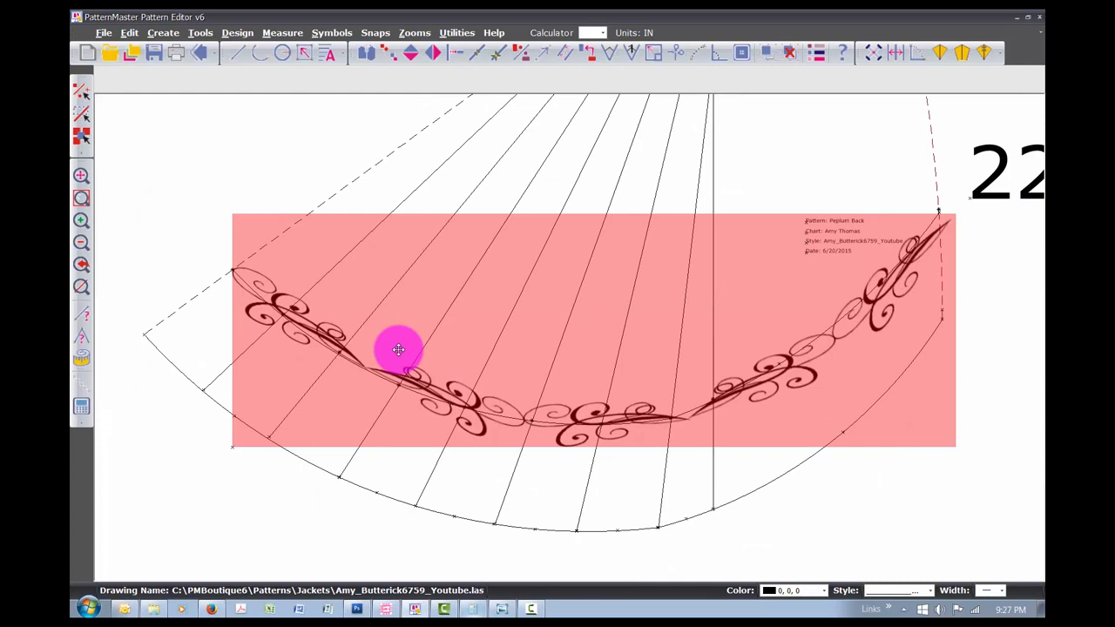
click(402, 320)
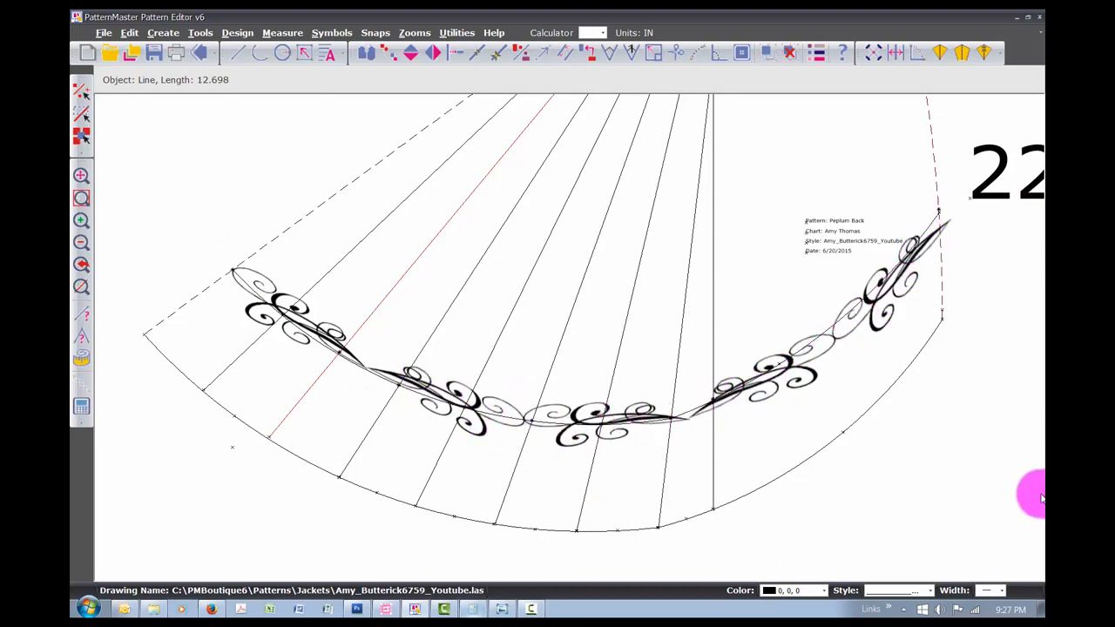
- Delete the slash lines inside the peplum pattern beneath the flourish
key(z)
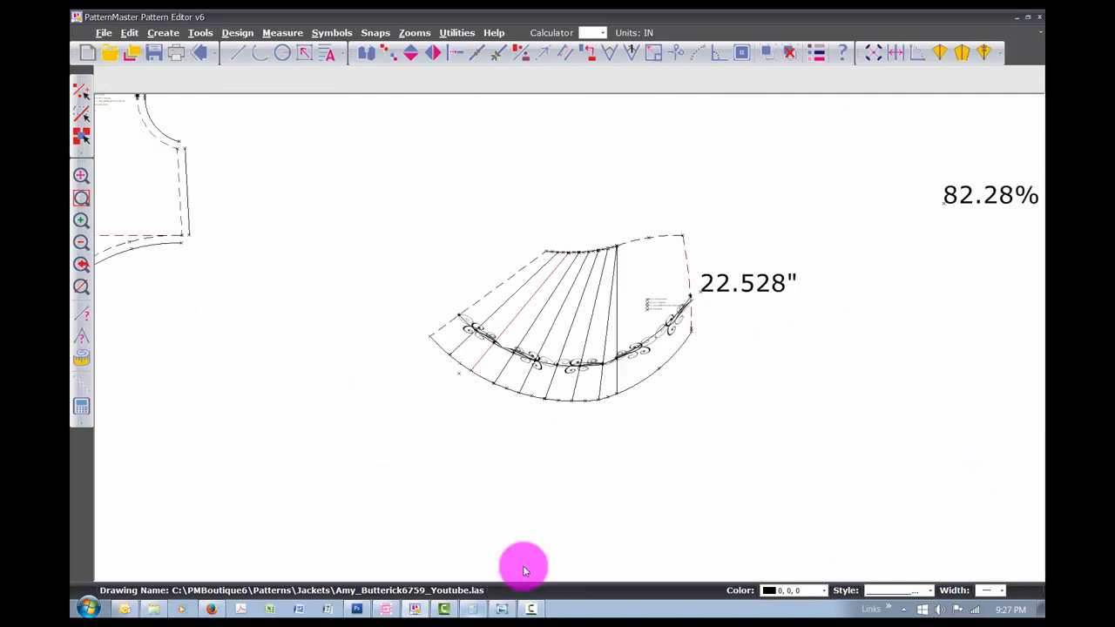
click(489, 317)
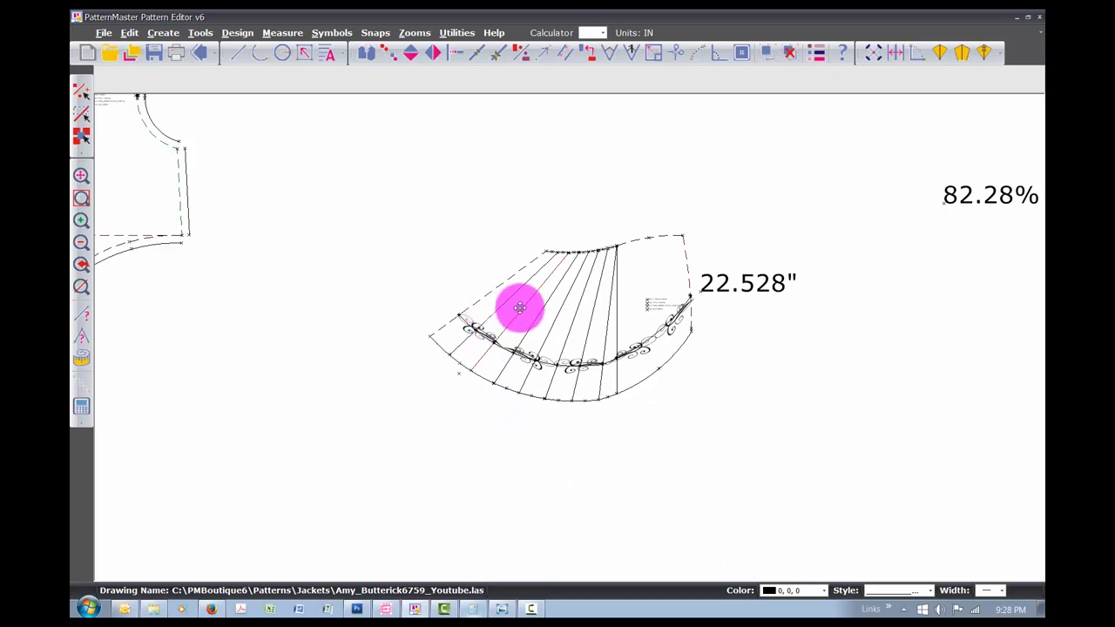
click(520, 312)
click(548, 317)
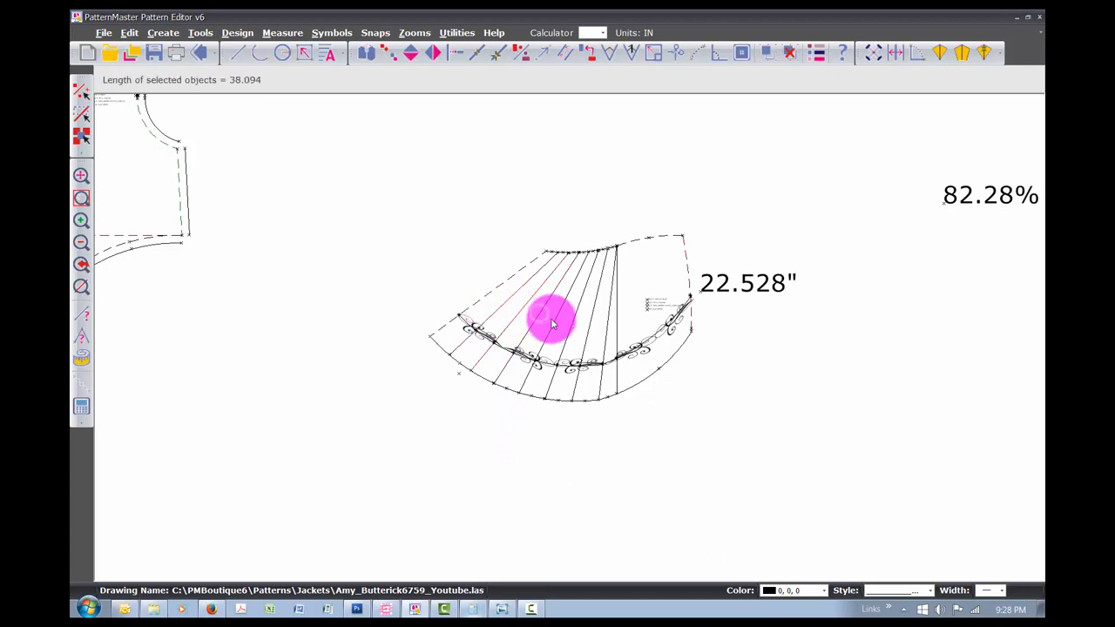
click(568, 319)
click(592, 326)
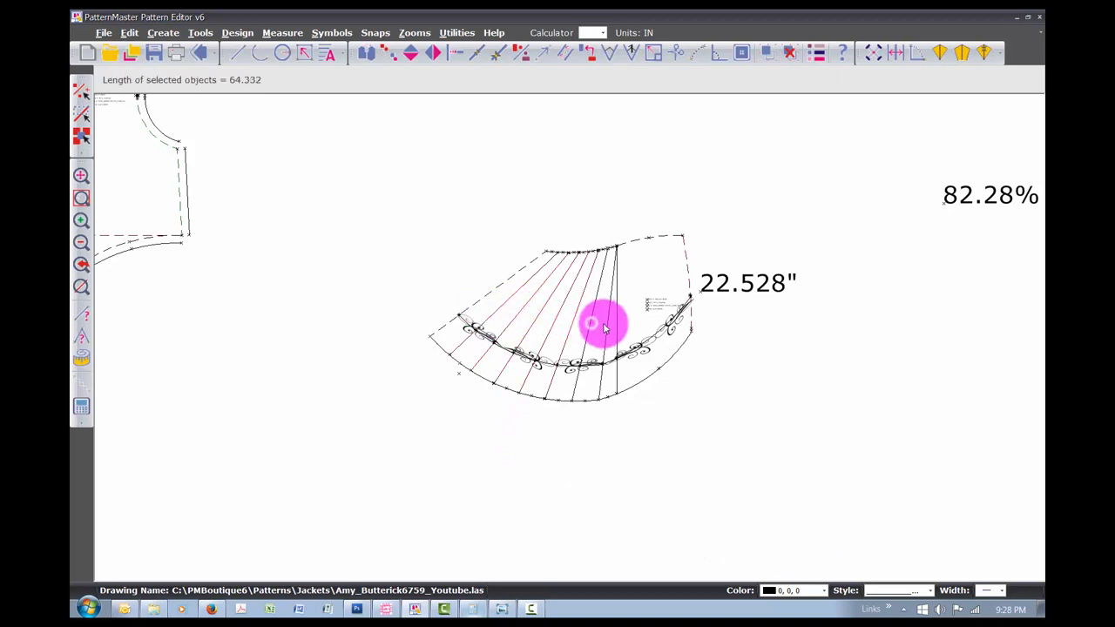
click(614, 316)
click(611, 312)
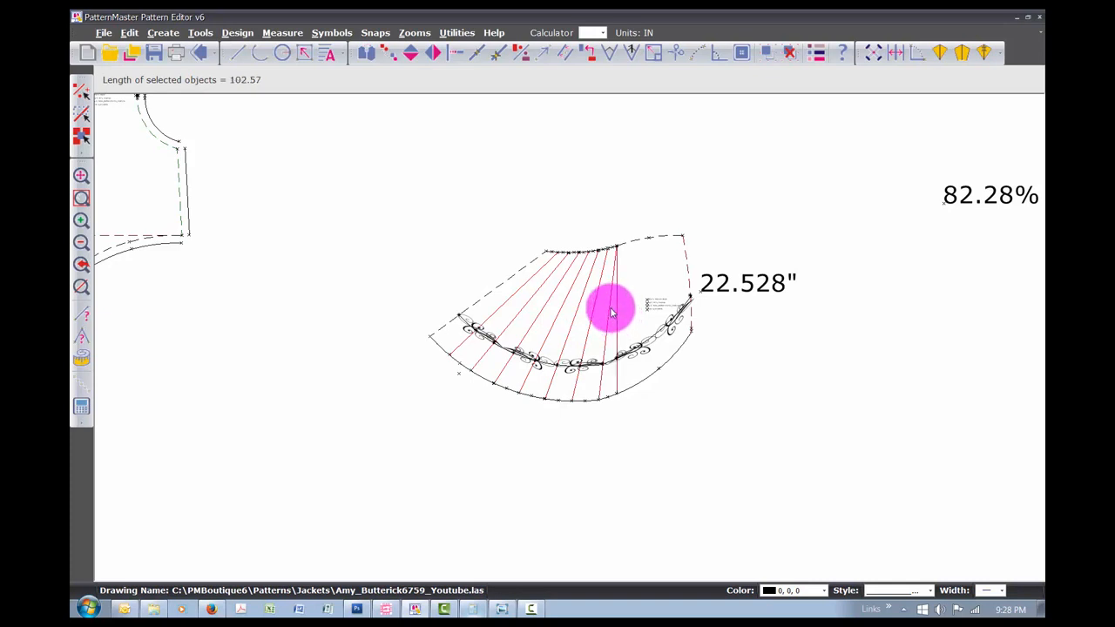
click(618, 304)
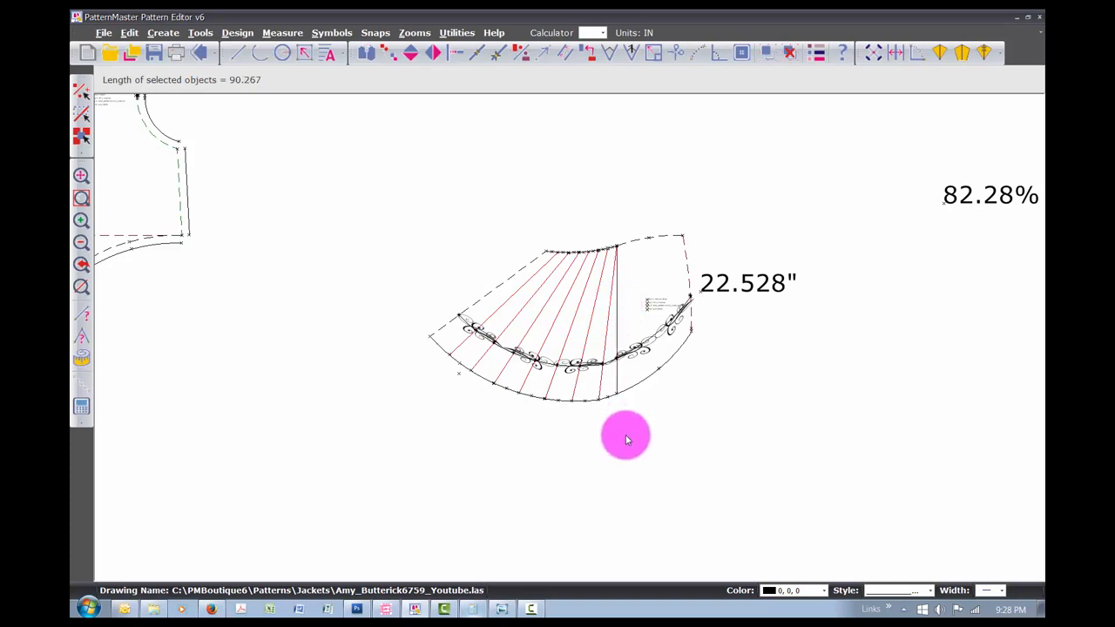
key(Delete)
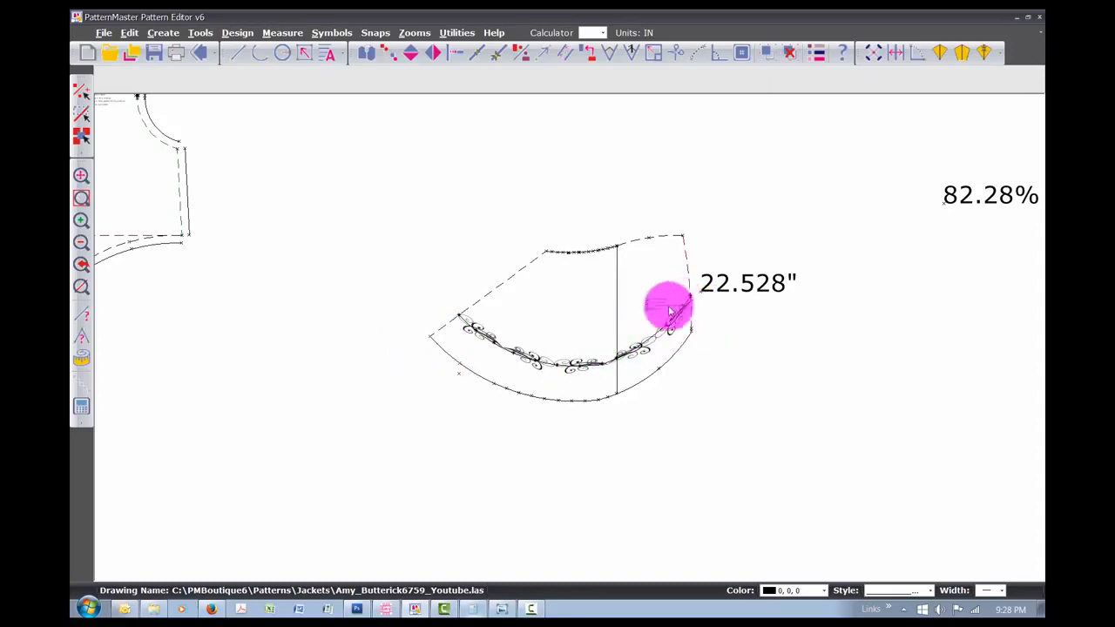
- Delete the traced guide arc together with the 127.19" and 82.28% shrink labels
key(z)
key(a)
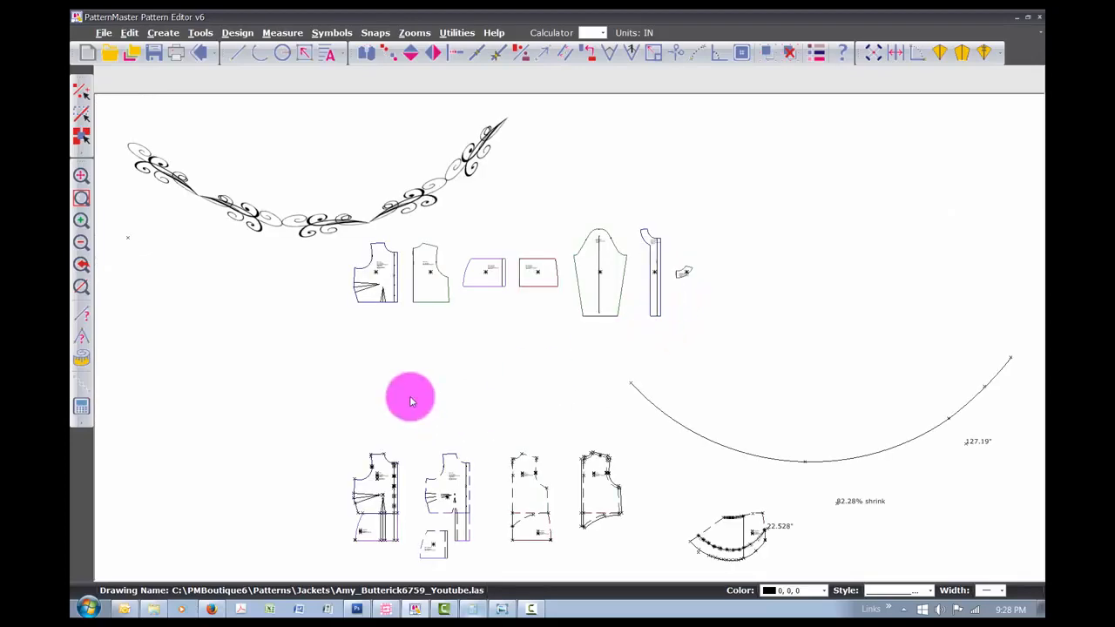
click(858, 459)
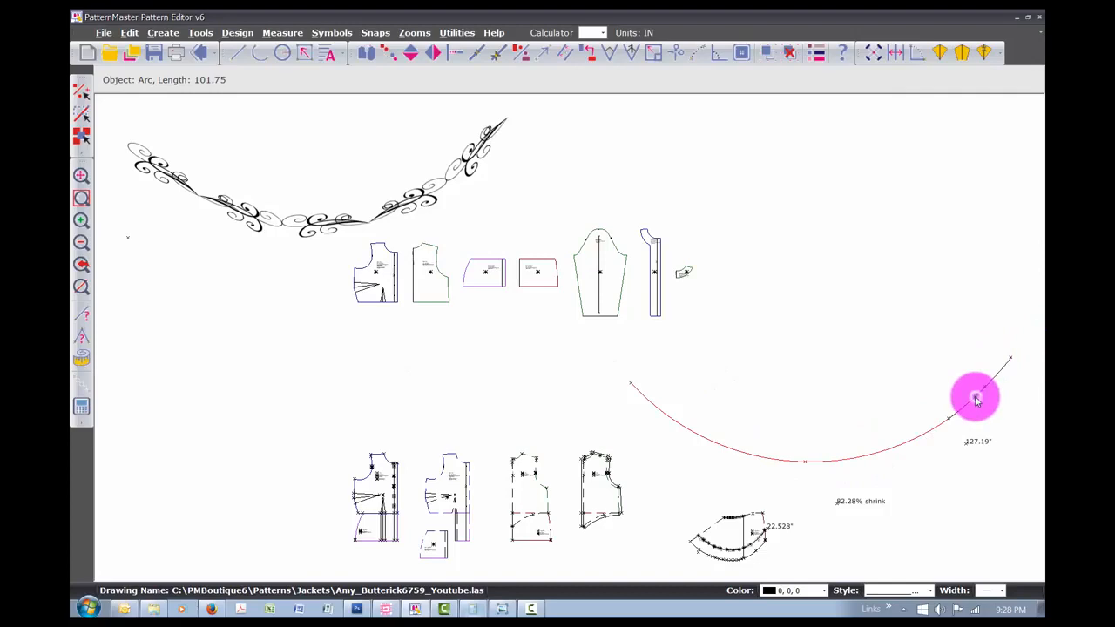
key(Delete)
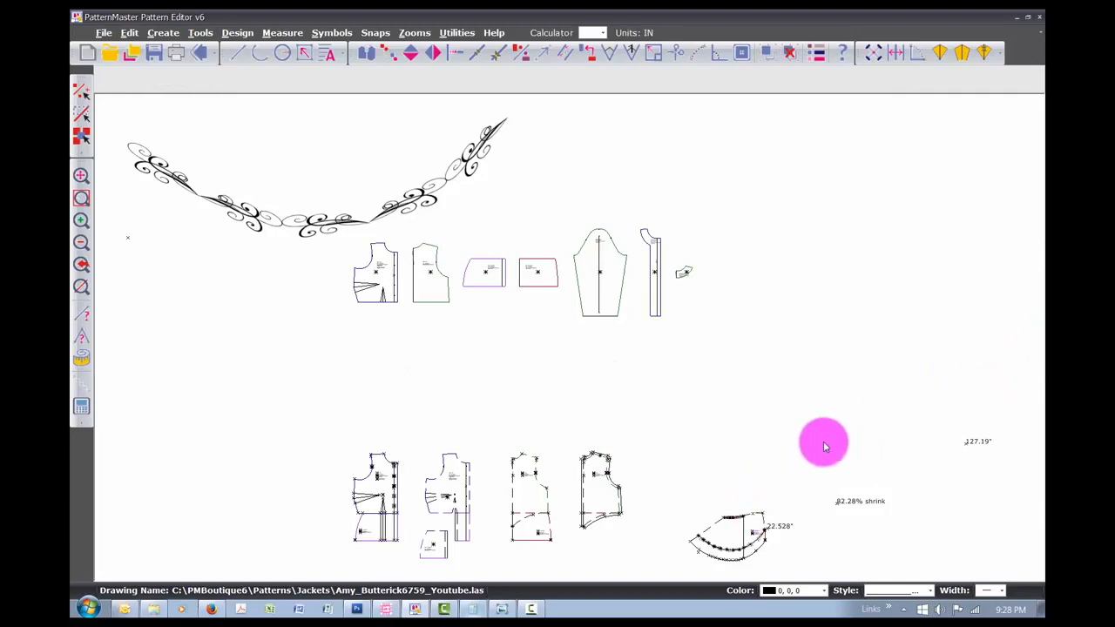
drag(816, 414, 1022, 531)
key(Delete)
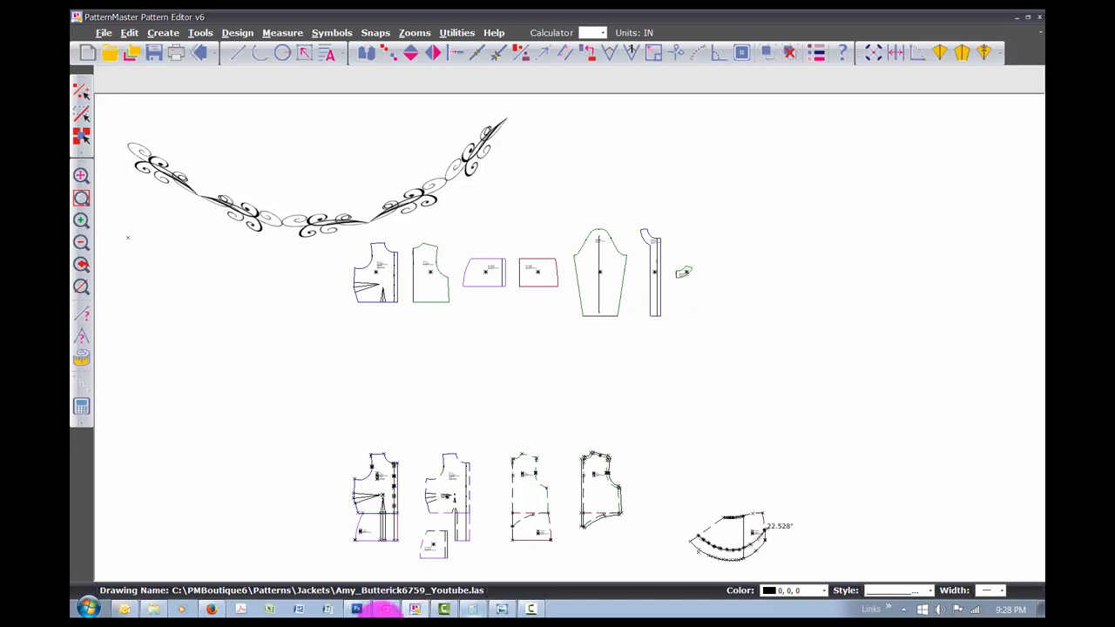
- Switch to PatternMaster Boutique and set the jacket lining option to Lining and Facings under Collar
click(384, 609)
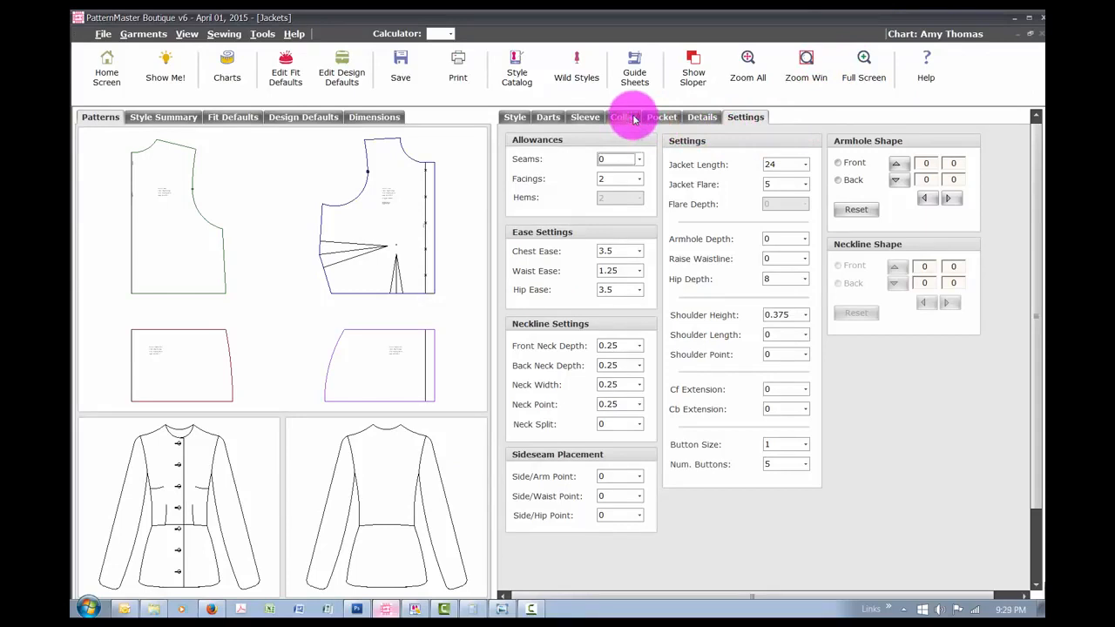
click(633, 119)
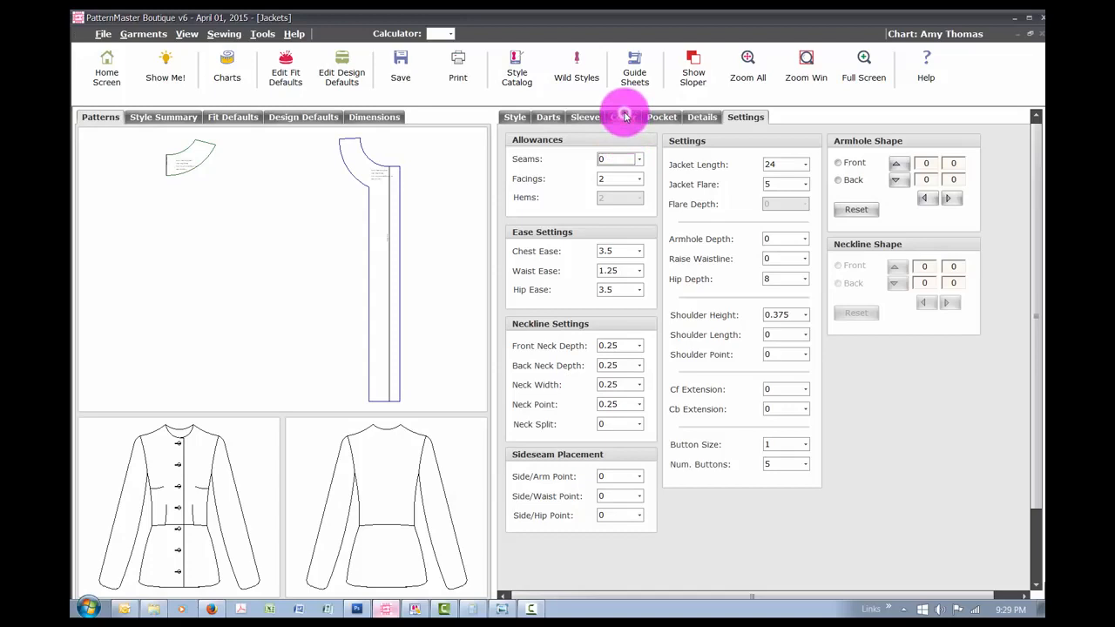
click(625, 117)
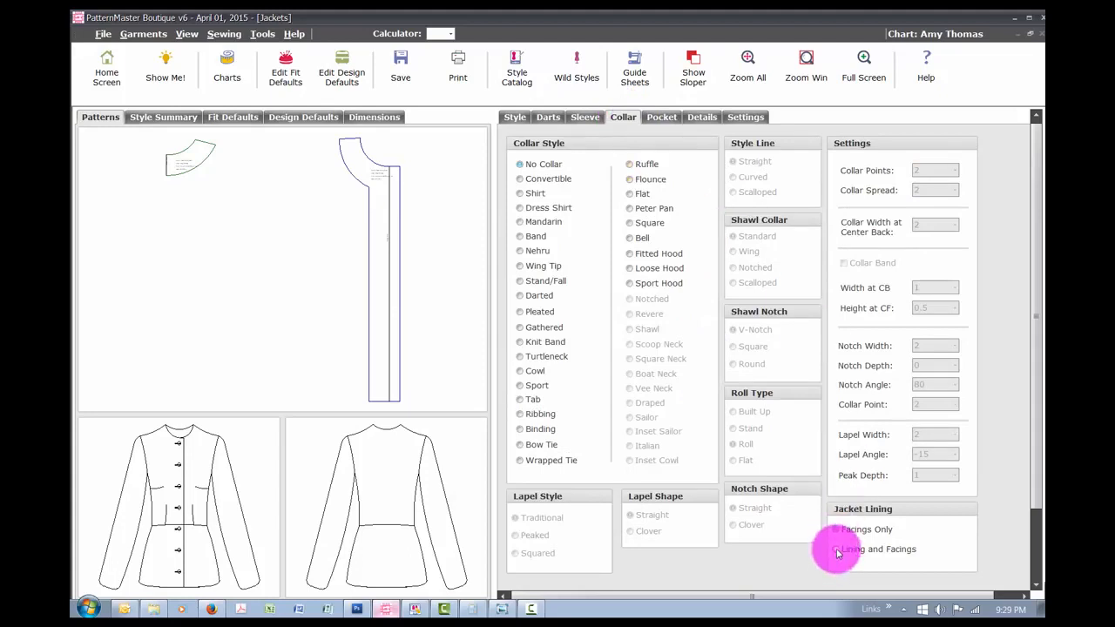
click(836, 551)
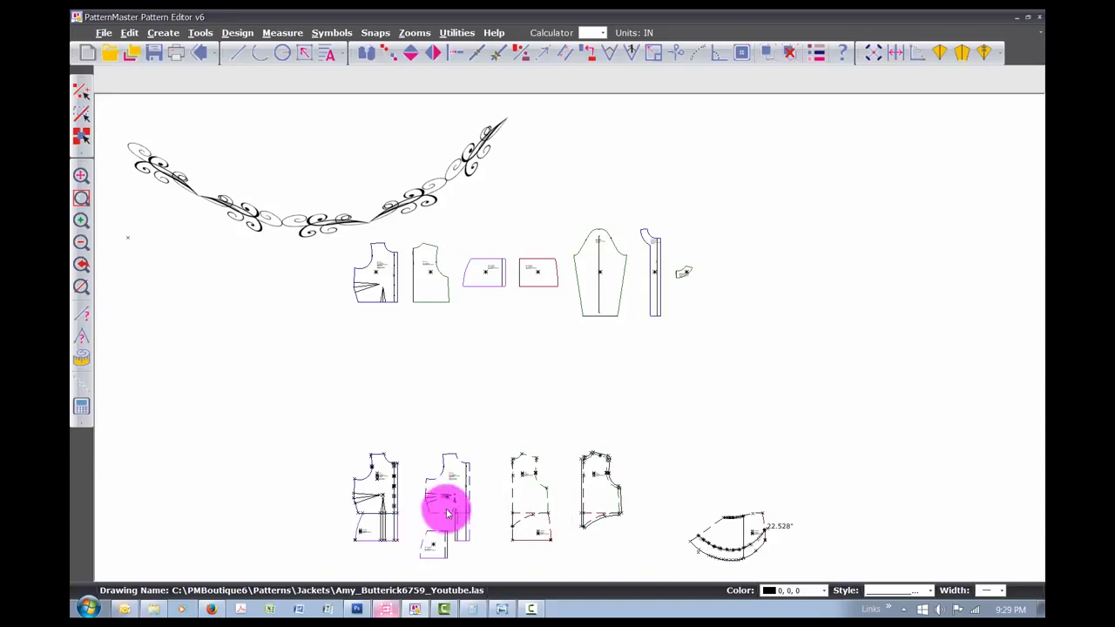
key(alt+Tab)
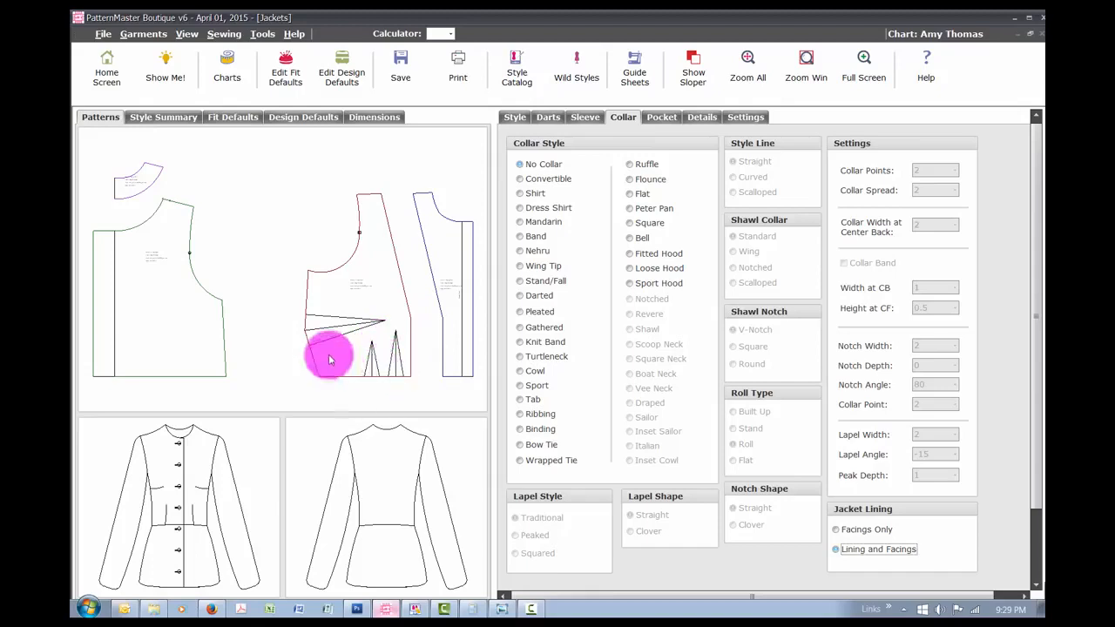
key(alt+Tab)
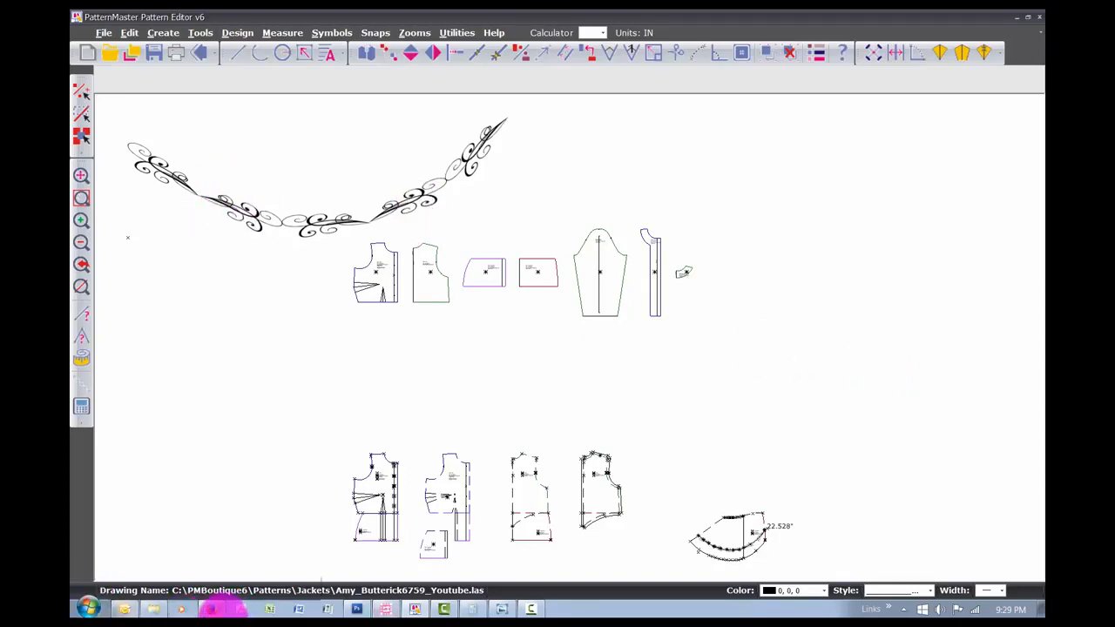
- Switch to the Firefox browser, maximize it, and search the web for "free swirl photoshop cs3 brushes"
click(212, 607)
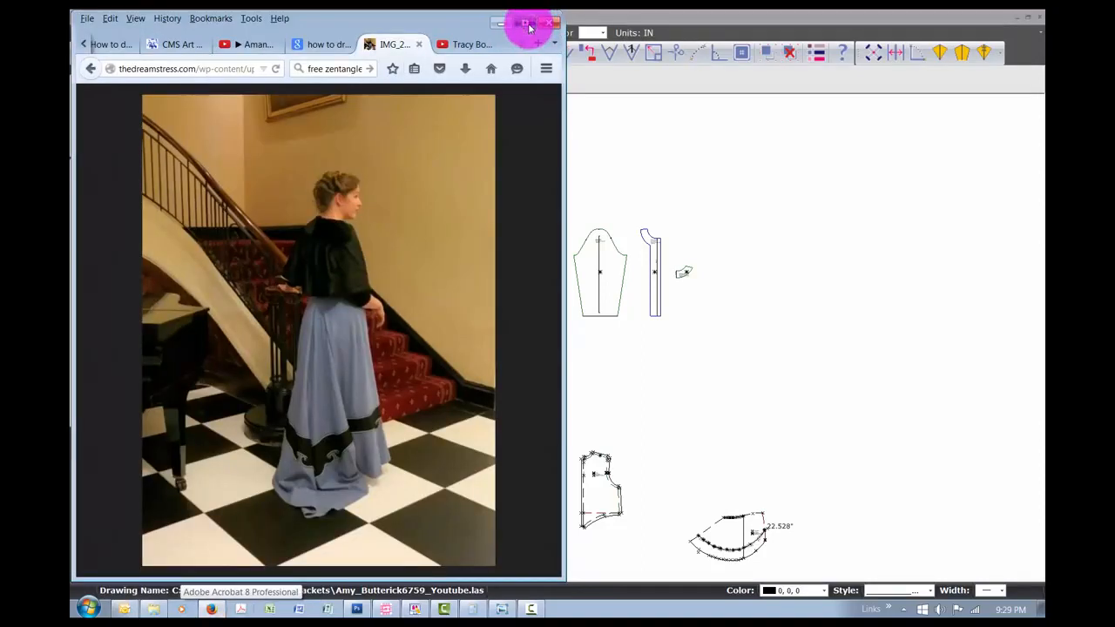
click(527, 24)
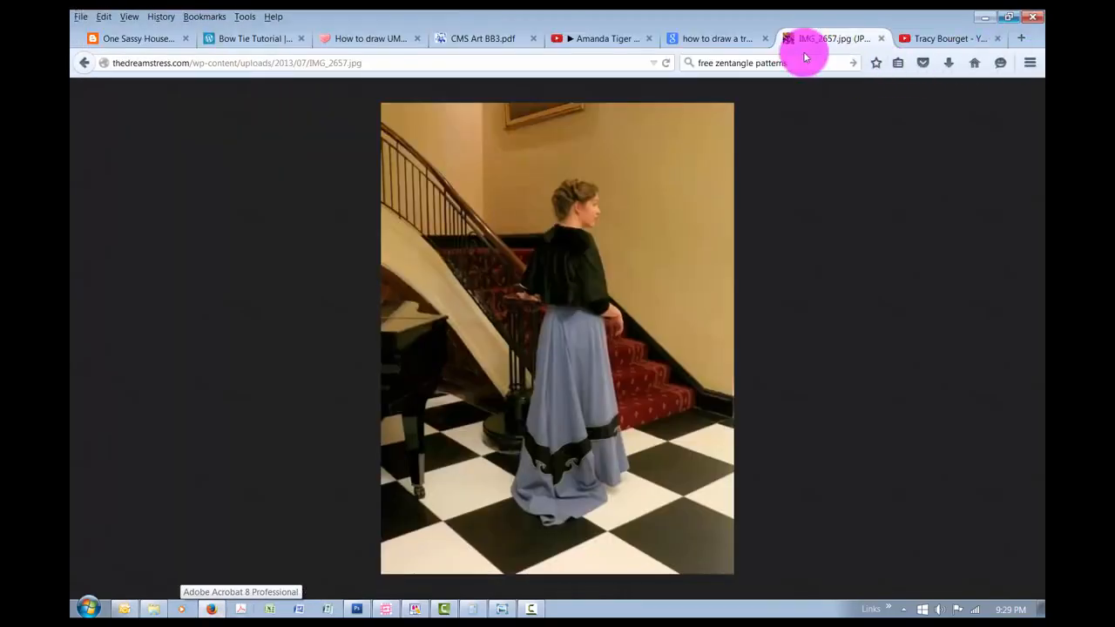
click(801, 68)
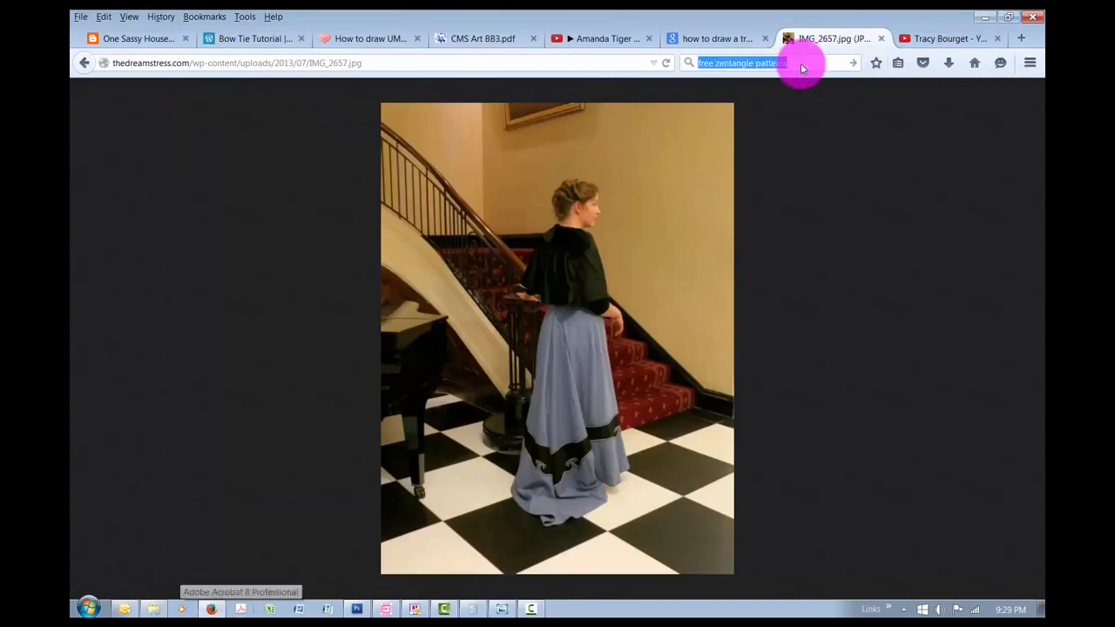
text(free)
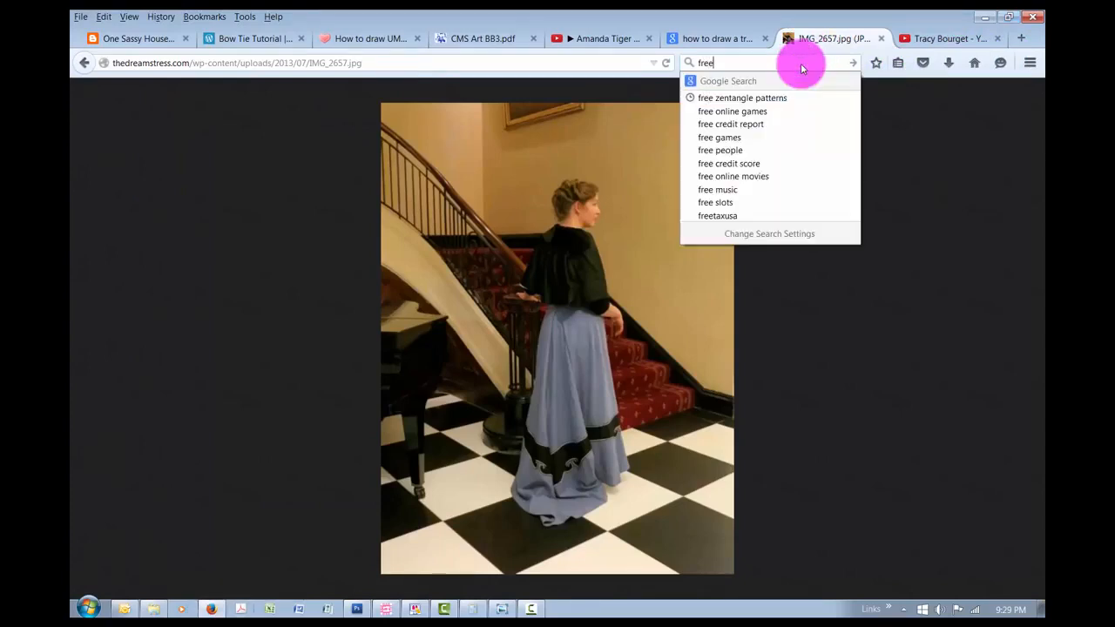
text( swirl pho)
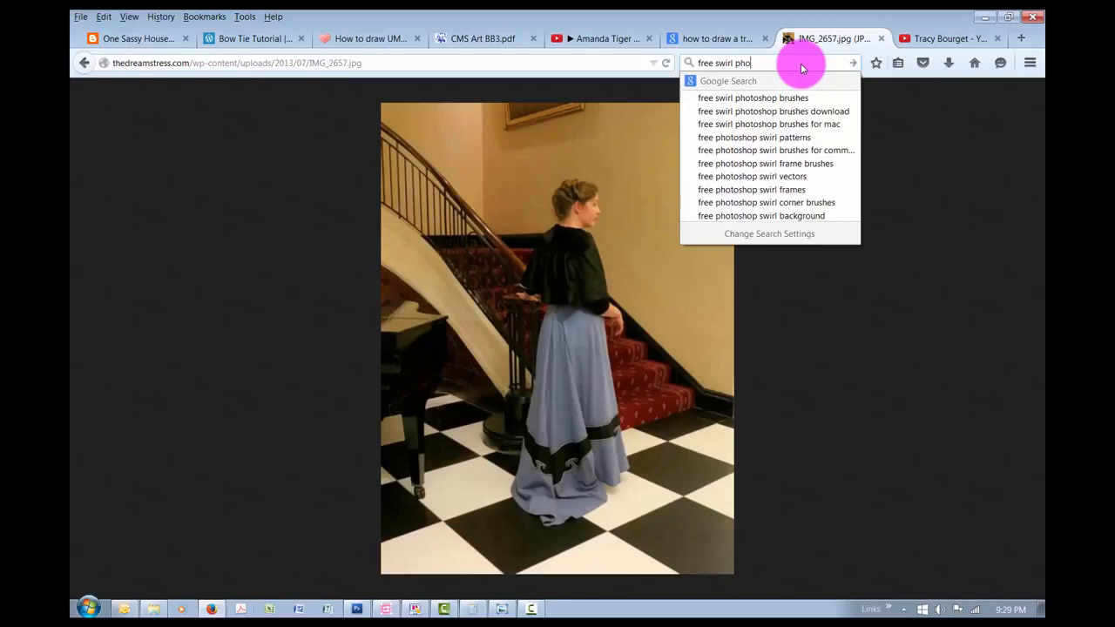
text(toshop cs3 brushes)
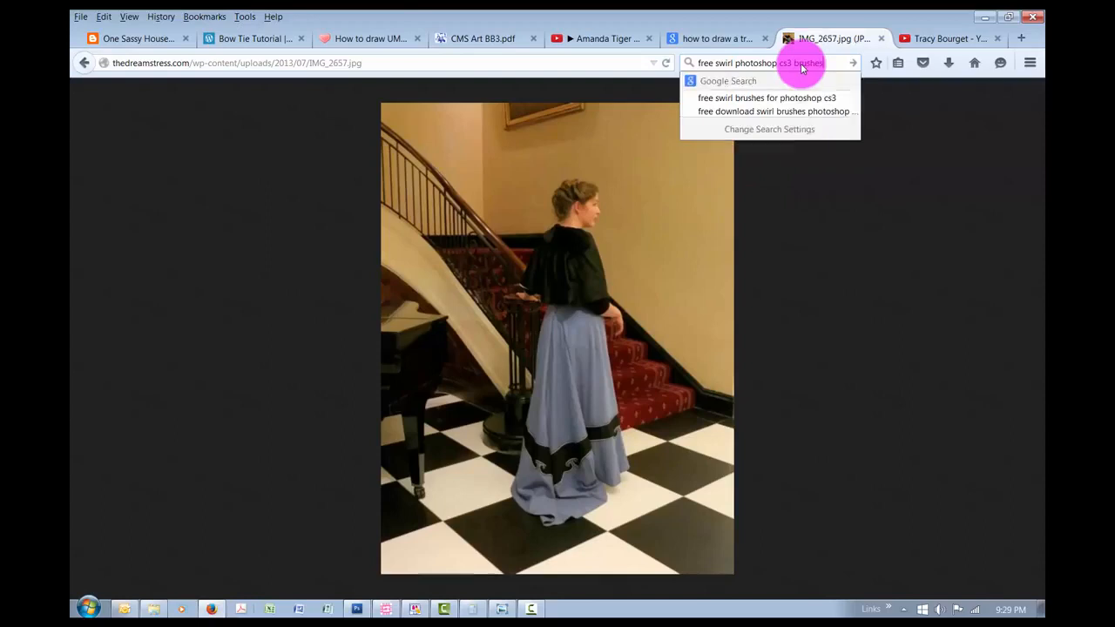
key(Return)
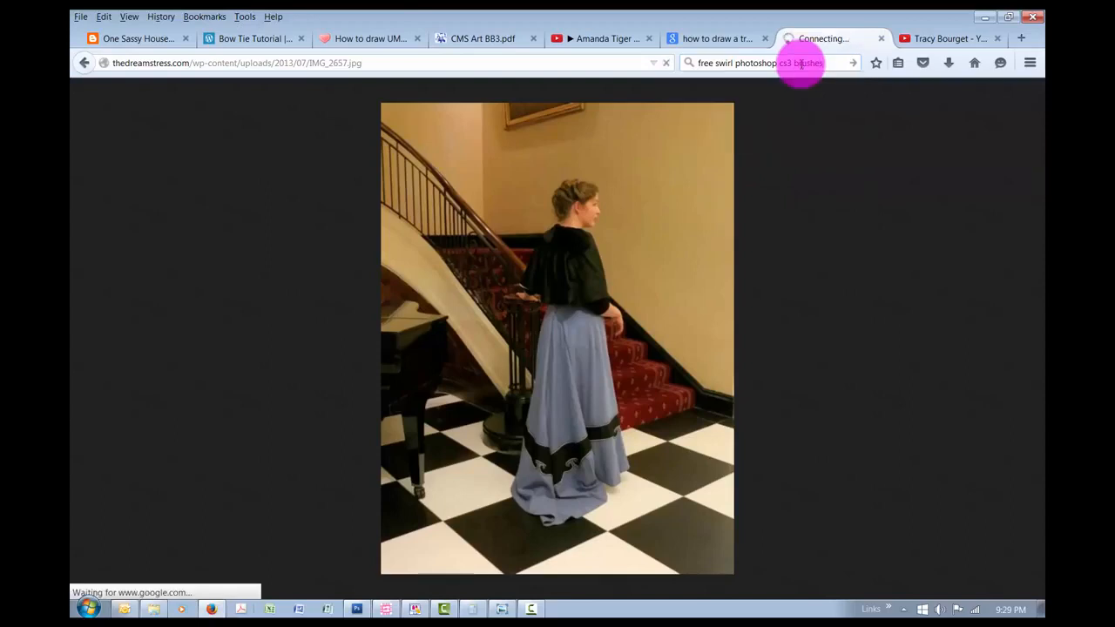
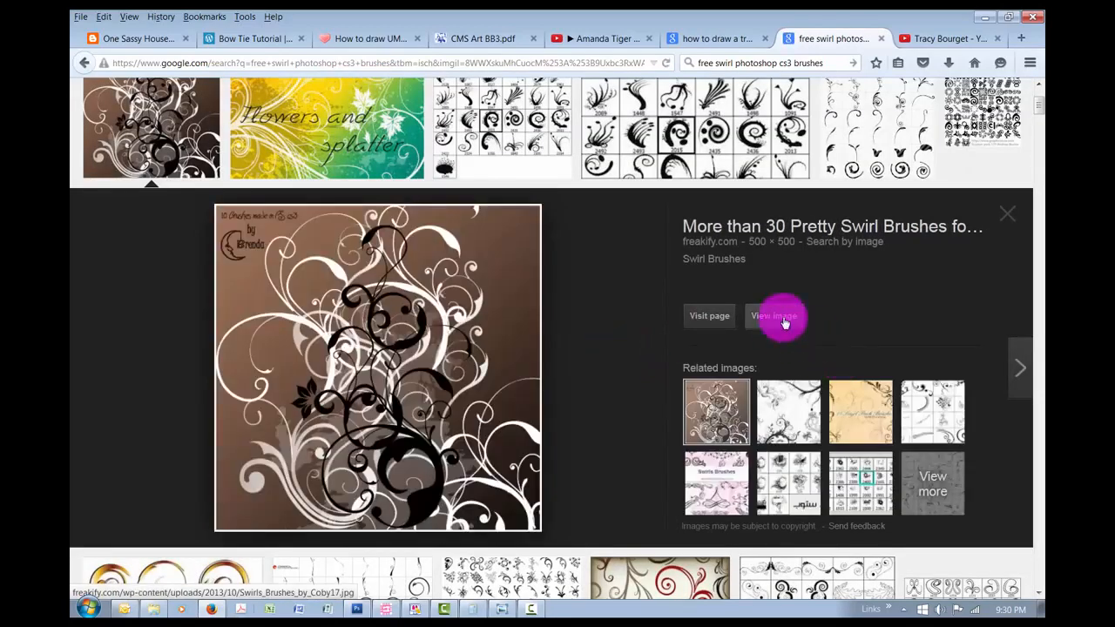
- Browse the related swirl brush images in the image results, then return to the web results list
click(855, 475)
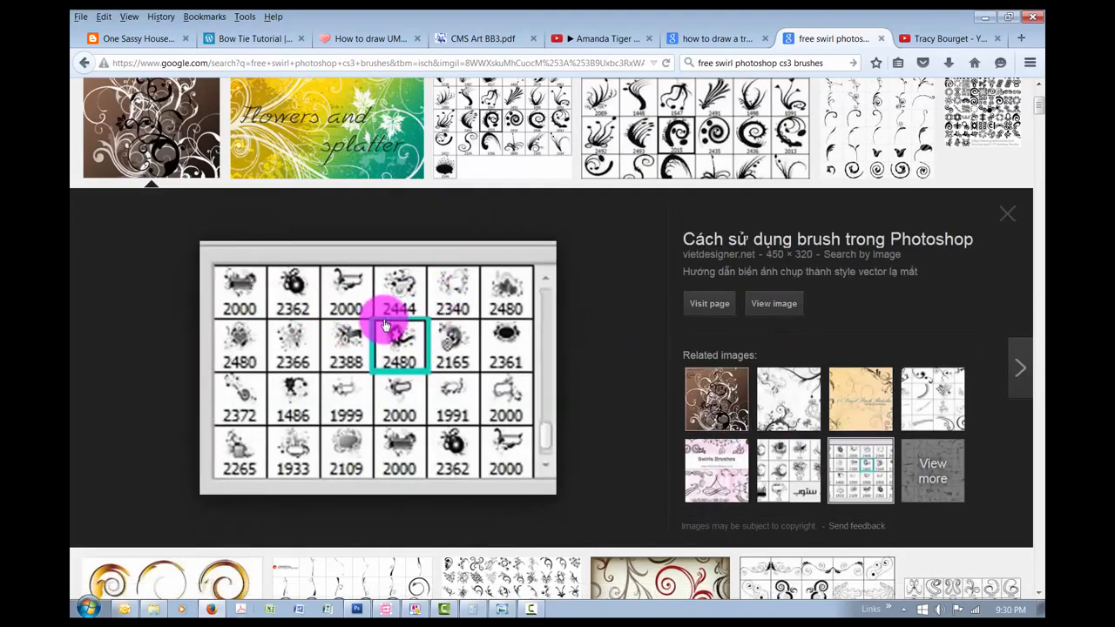
click(933, 398)
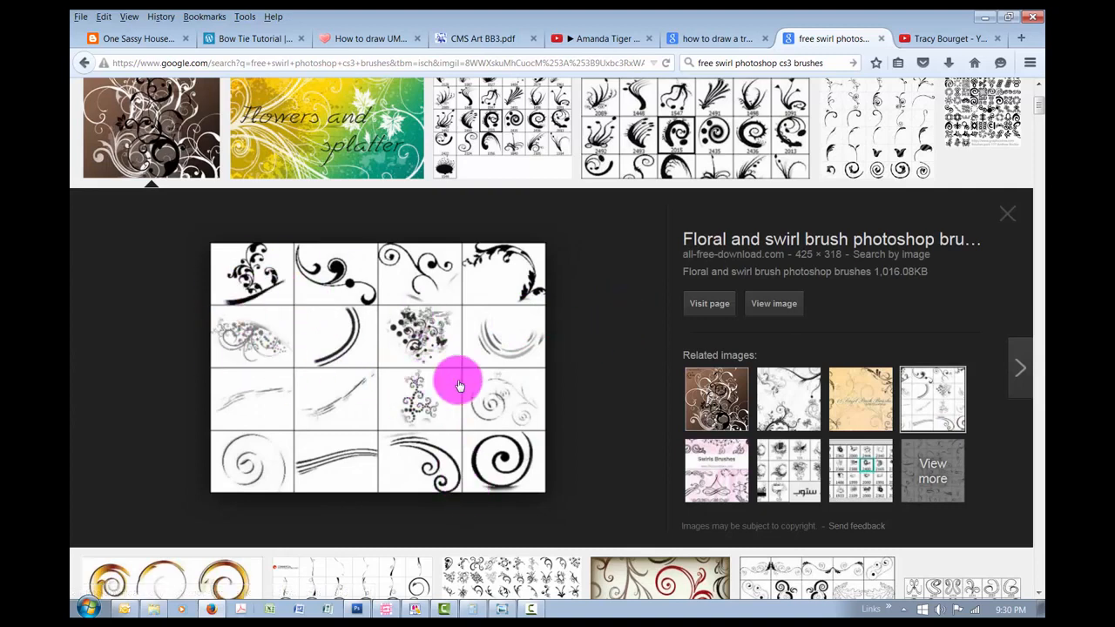
click(786, 470)
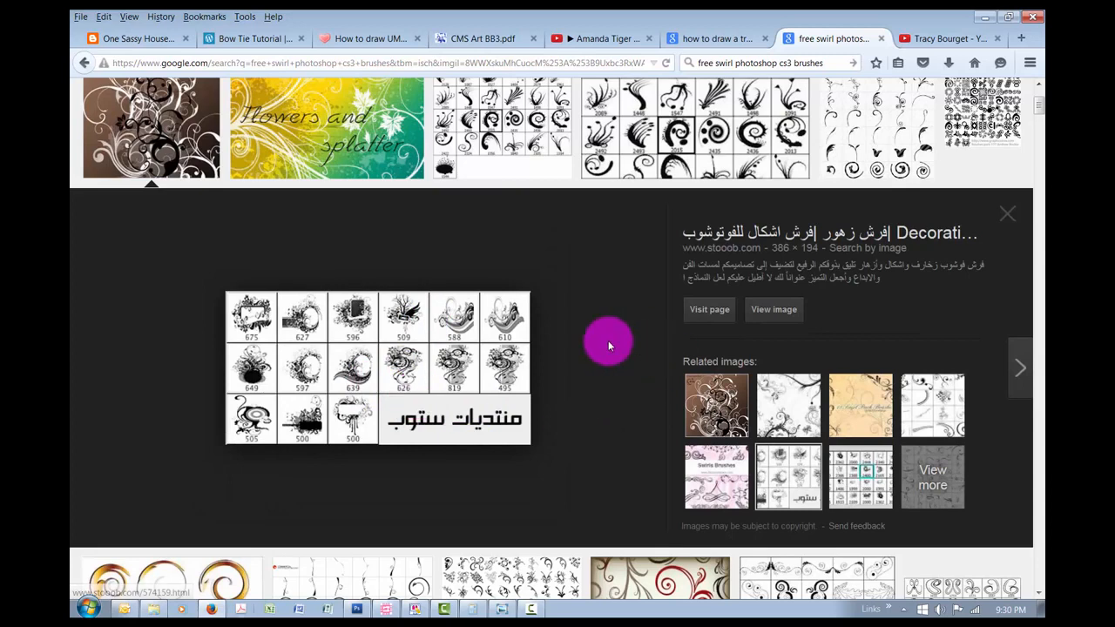
click(84, 63)
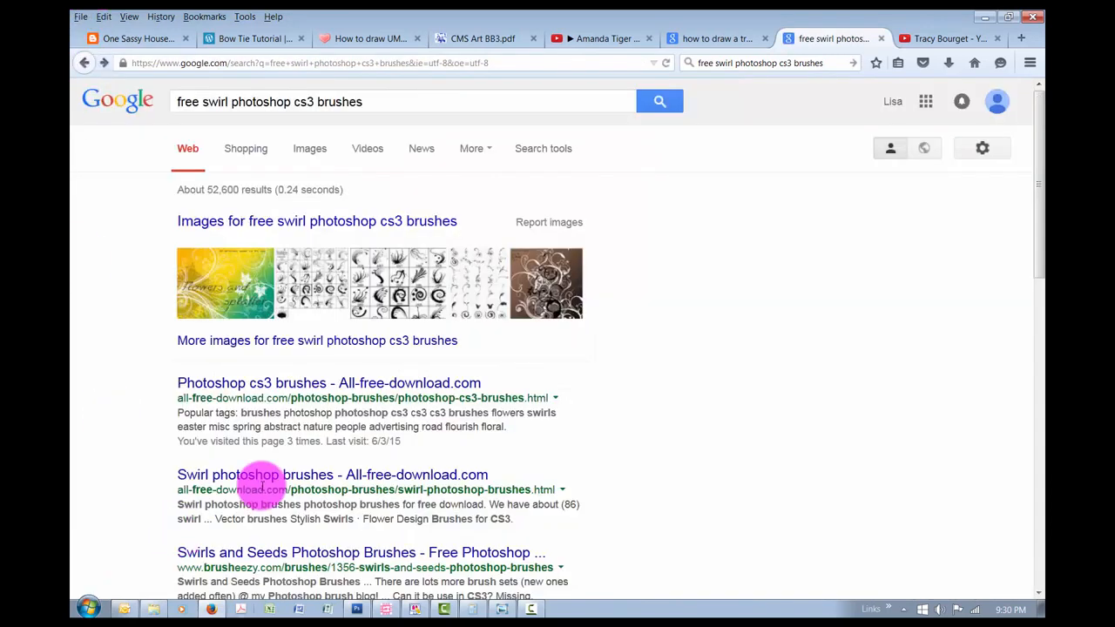
- Open the All-free-download swirl photoshop brushes page and download the Creative Drawer Swirl Element Samples brush set
click(251, 476)
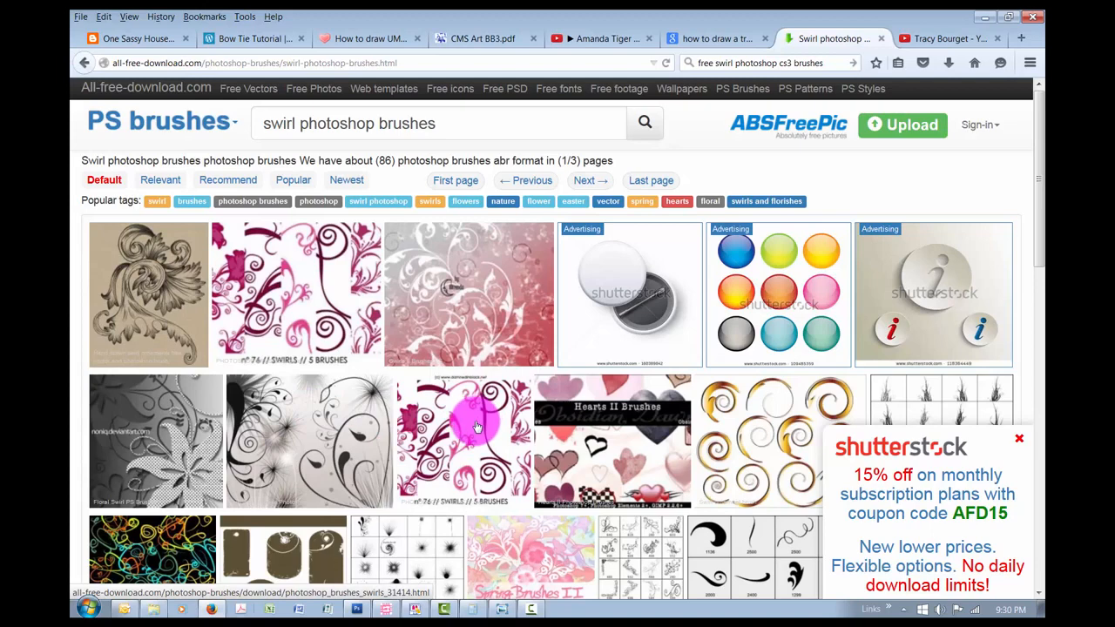
click(744, 539)
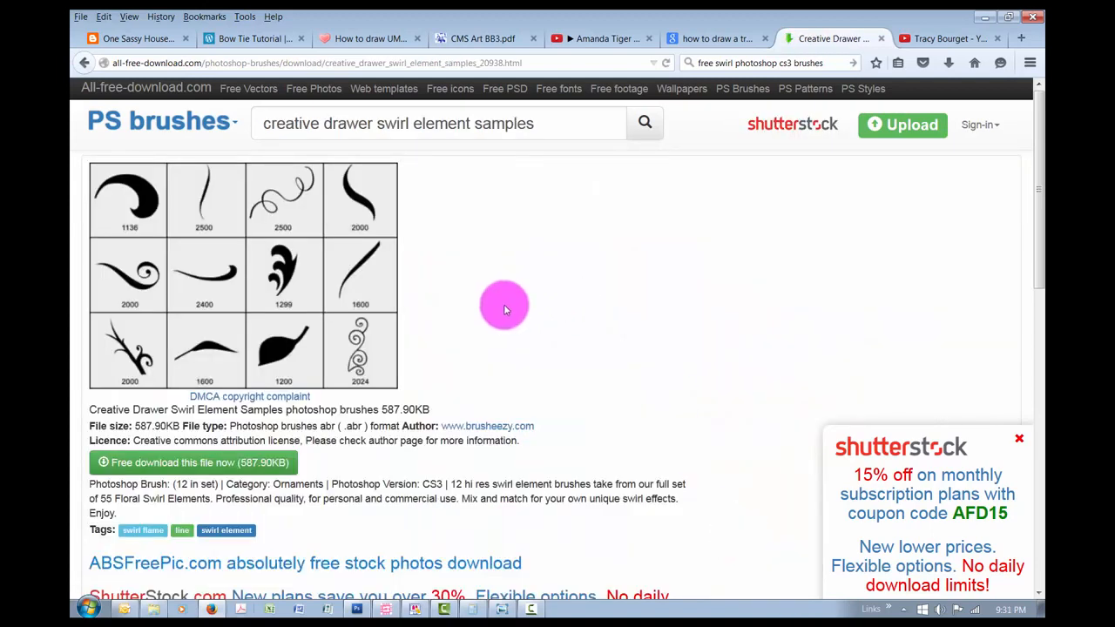
click(213, 462)
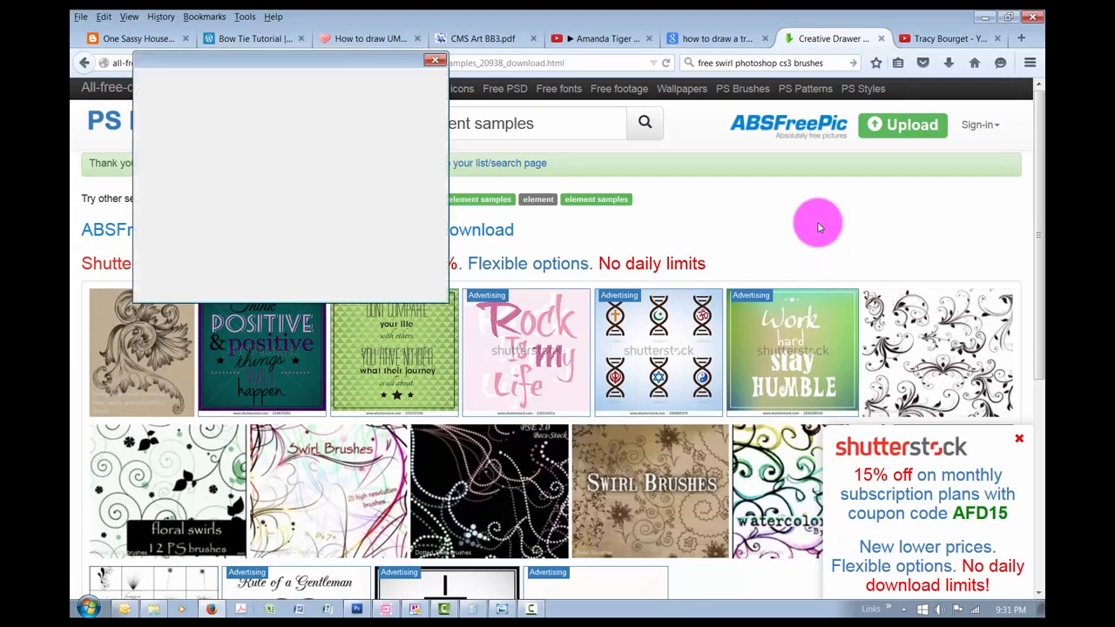
click(349, 265)
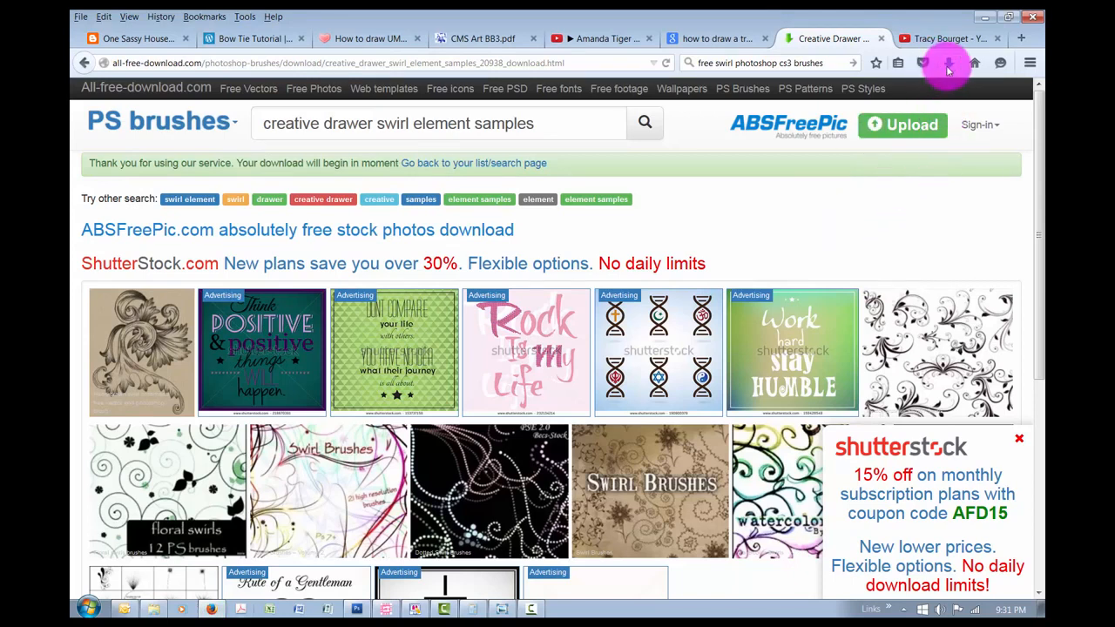
- Open the downloaded creative_drawer_swirl_element_samples_20938.zip in WinRAR, extract its contents, and close WinRAR
click(955, 64)
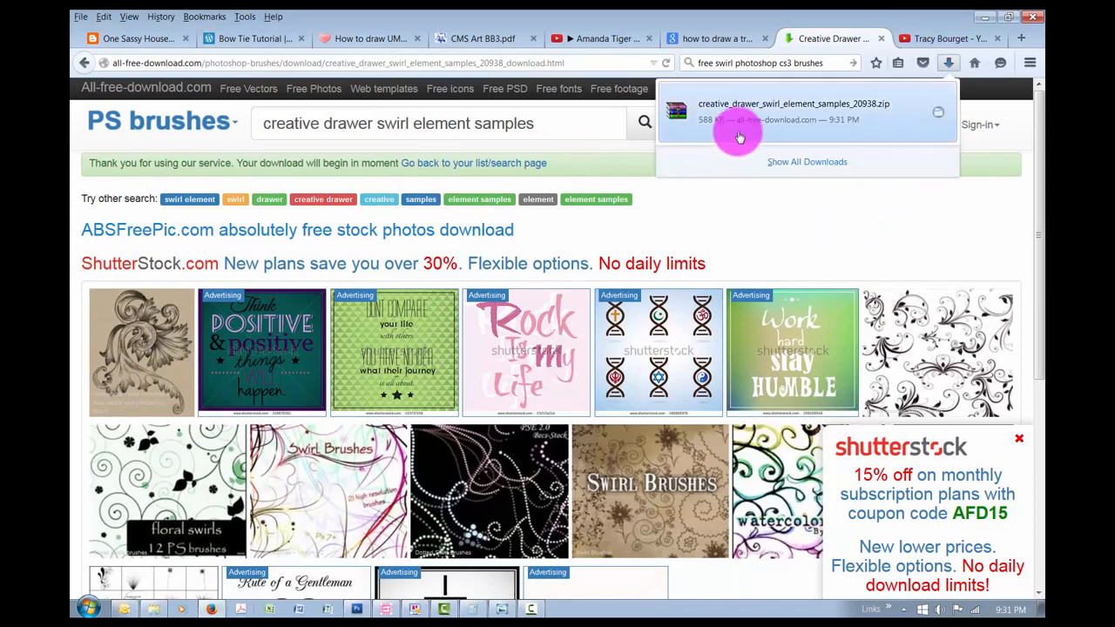
click(738, 129)
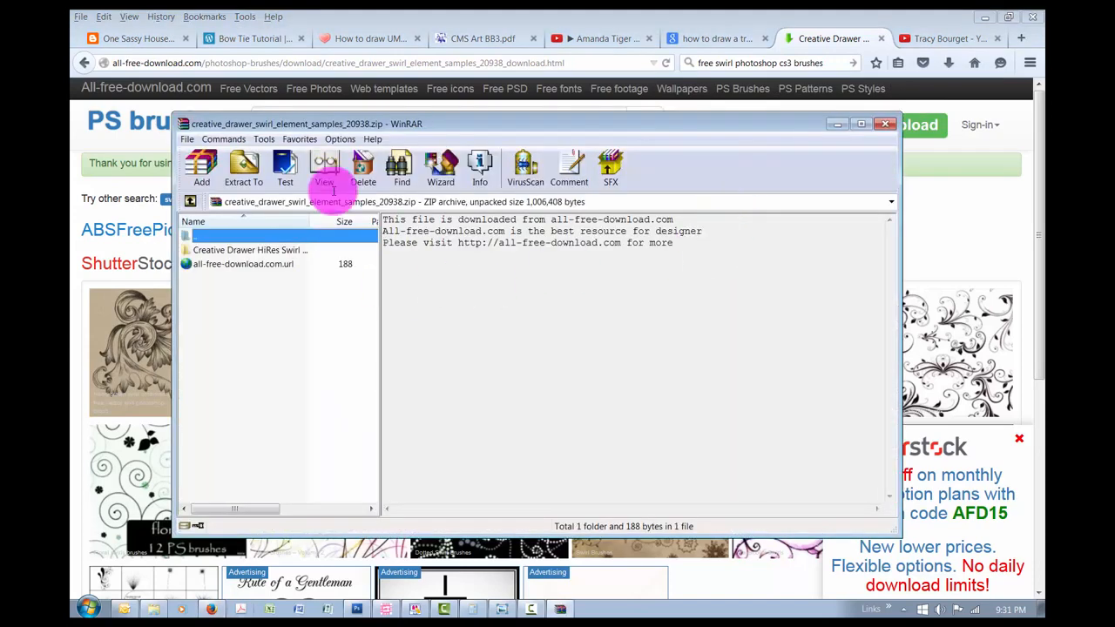
click(240, 167)
click(558, 476)
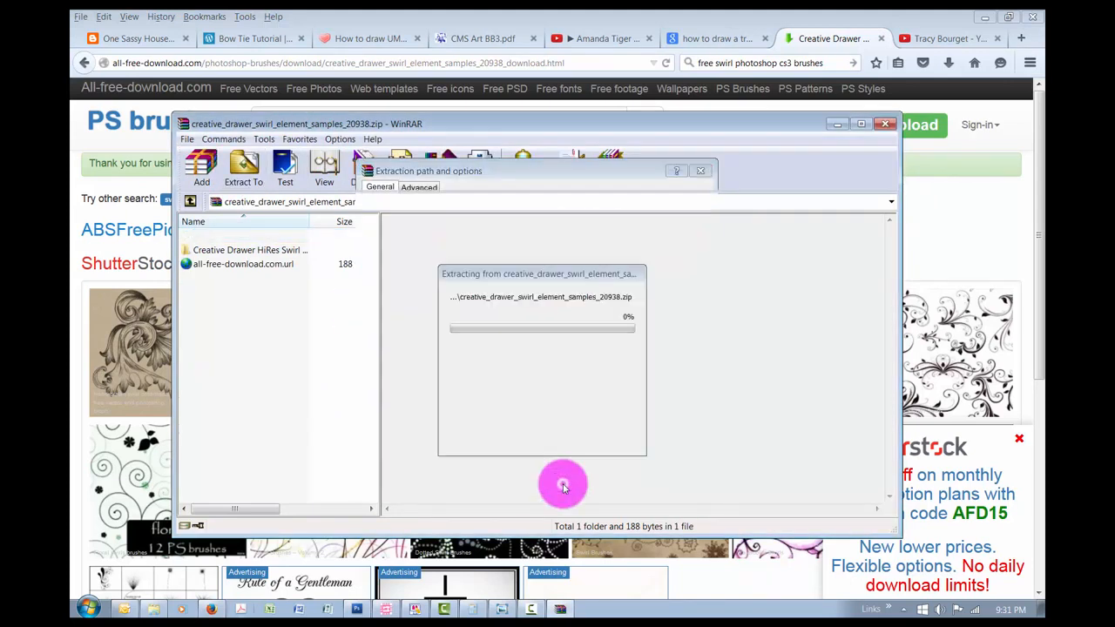
click(883, 125)
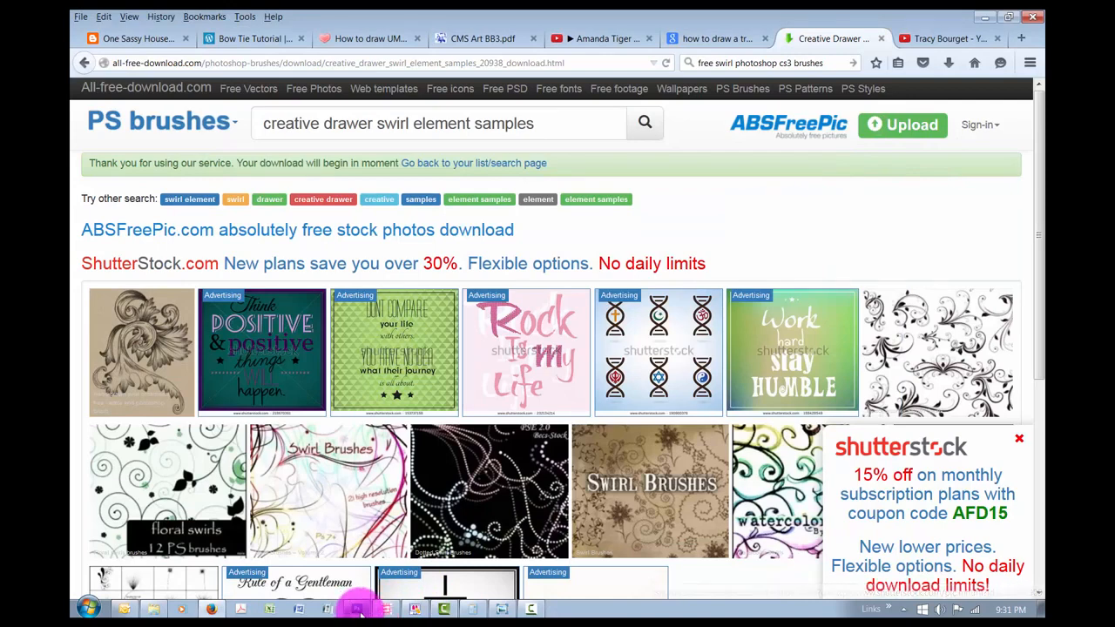
- Switch to Photoshop, select the Brush tool, and open the brush preset picker
click(357, 607)
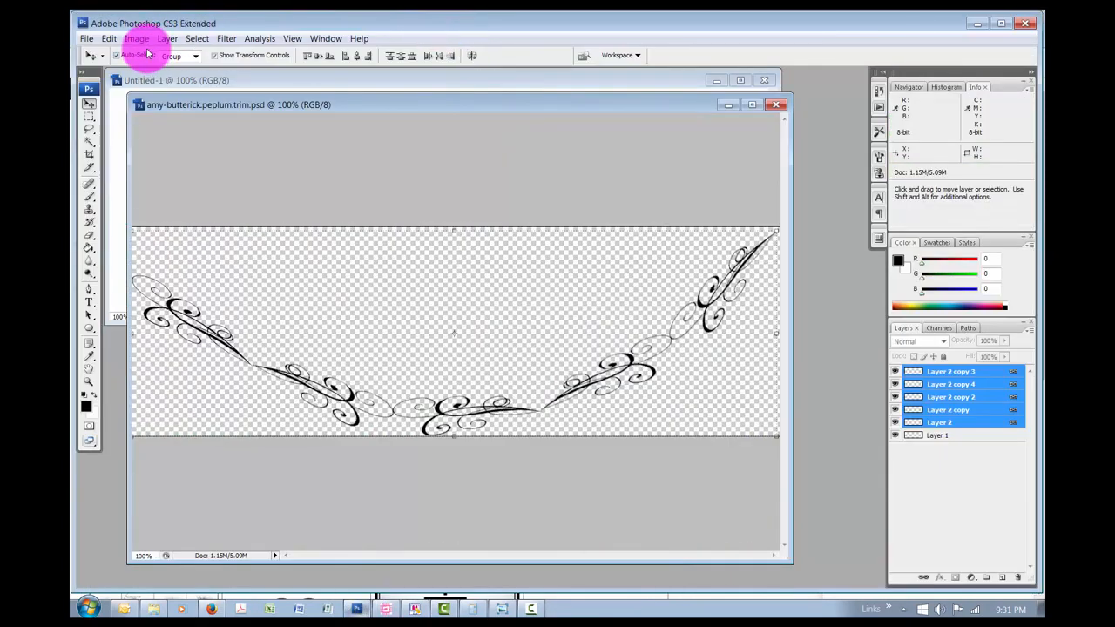
key(b)
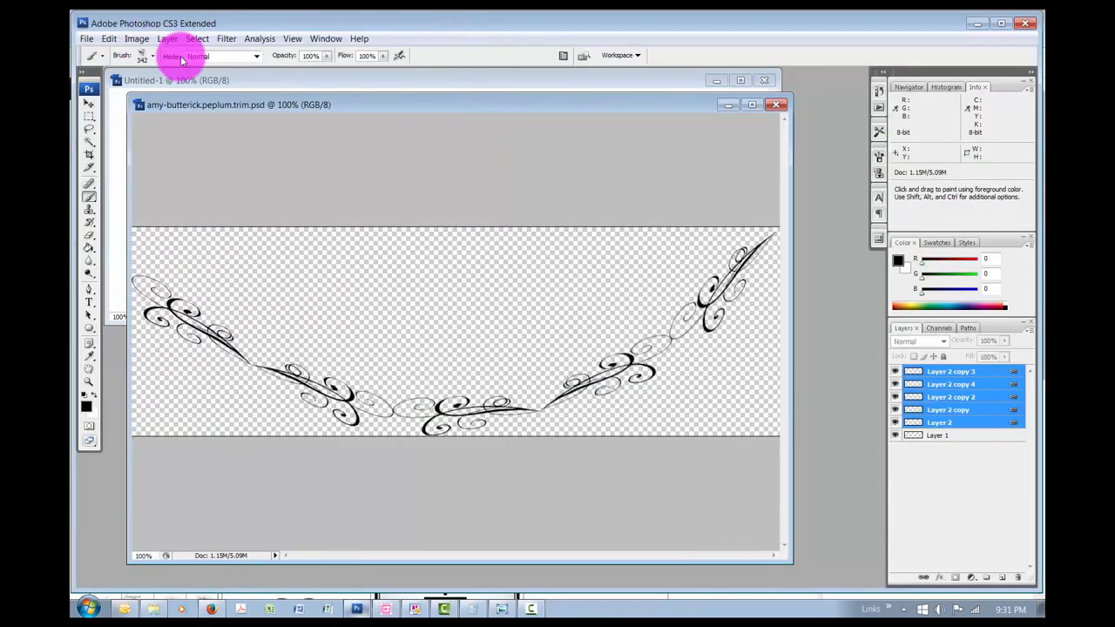
click(153, 57)
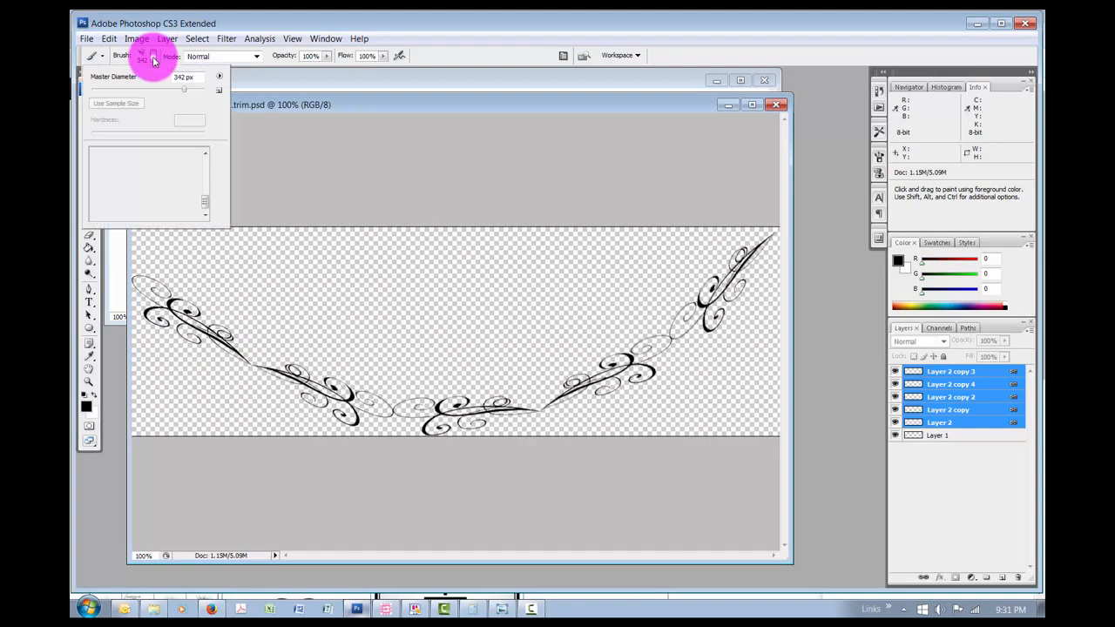
click(219, 76)
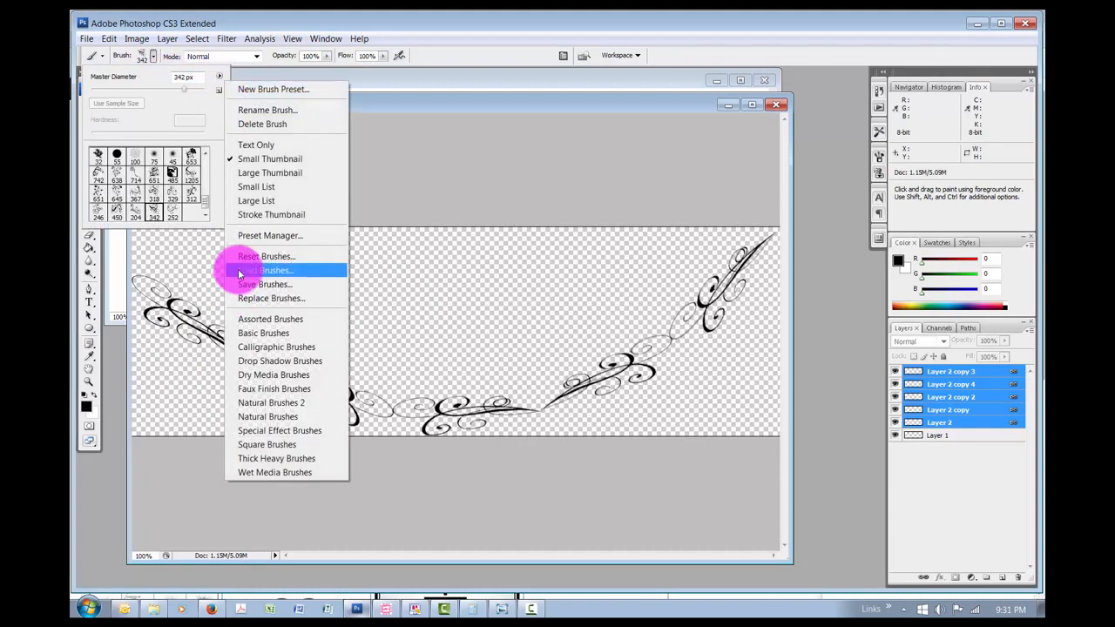
click(237, 270)
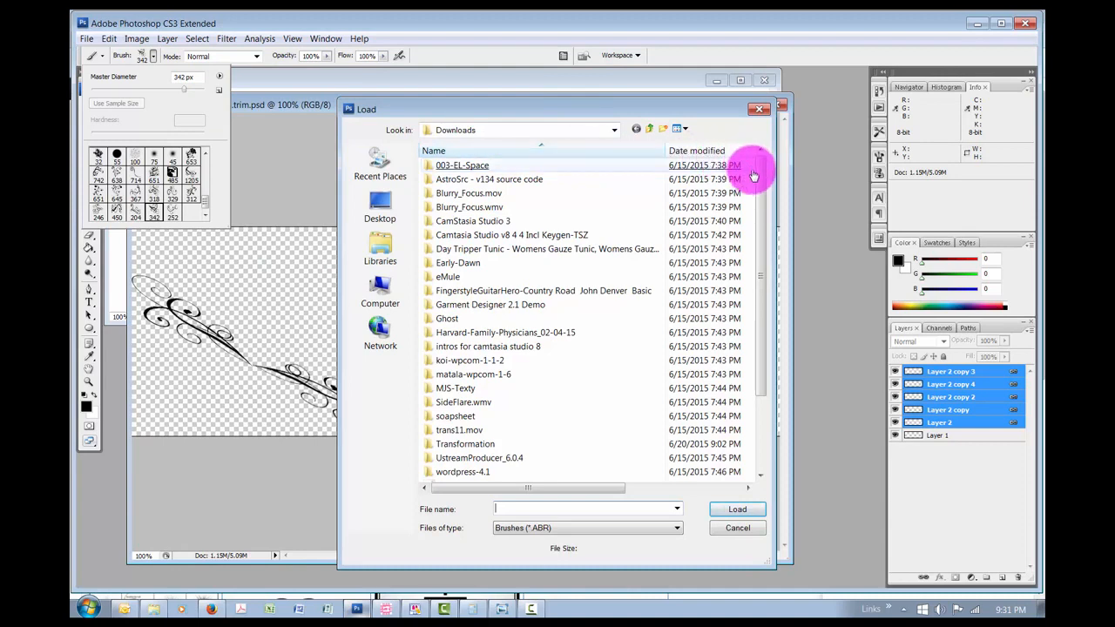
mouse_move(762, 192)
mouse_down()
mouse_move(759, 261)
mouse_move(760, 190)
mouse_up()
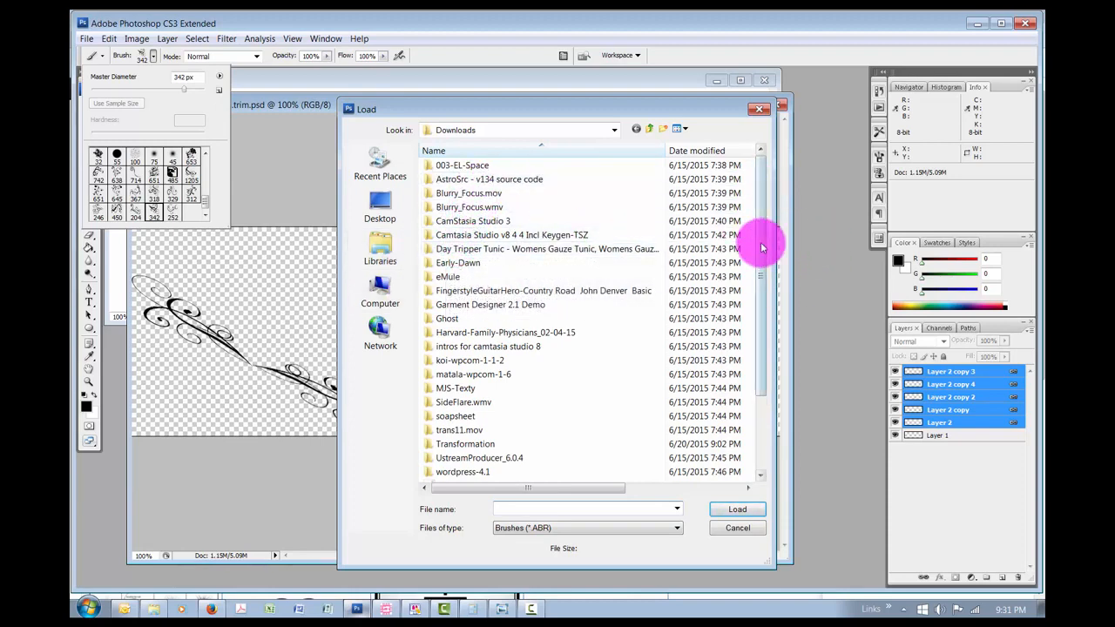
drag(757, 277, 756, 333)
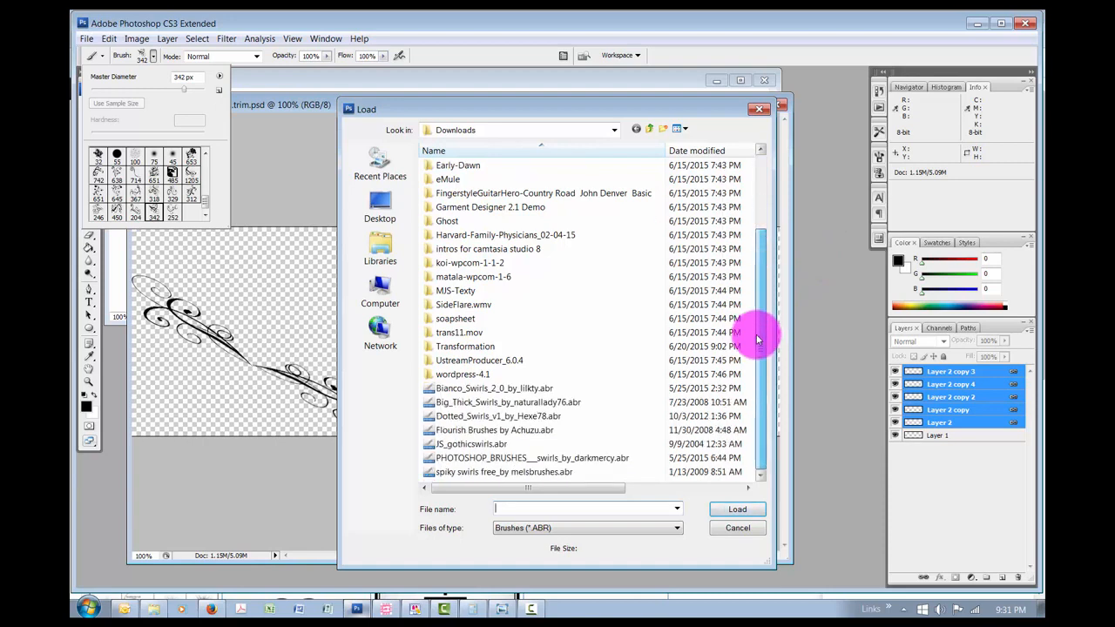
drag(756, 334, 765, 239)
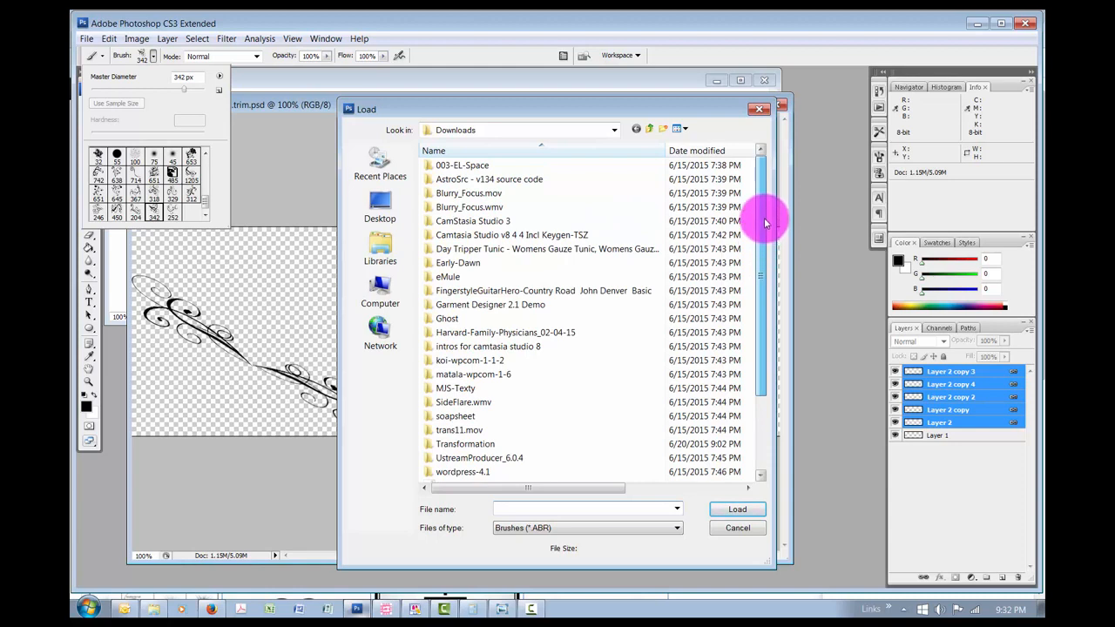
drag(764, 219, 765, 178)
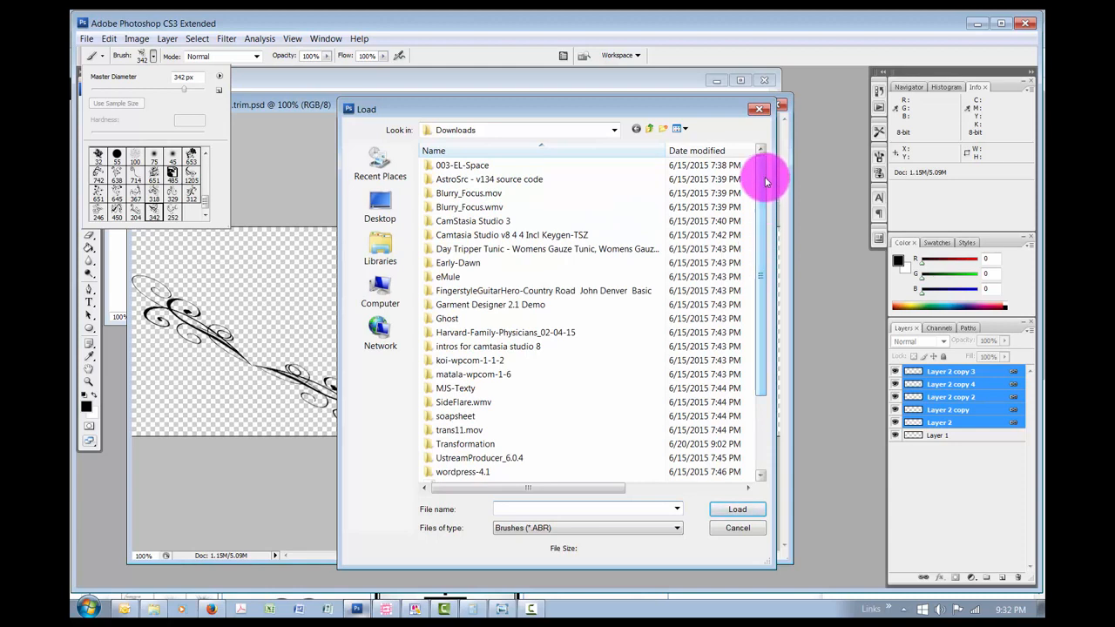
click(725, 532)
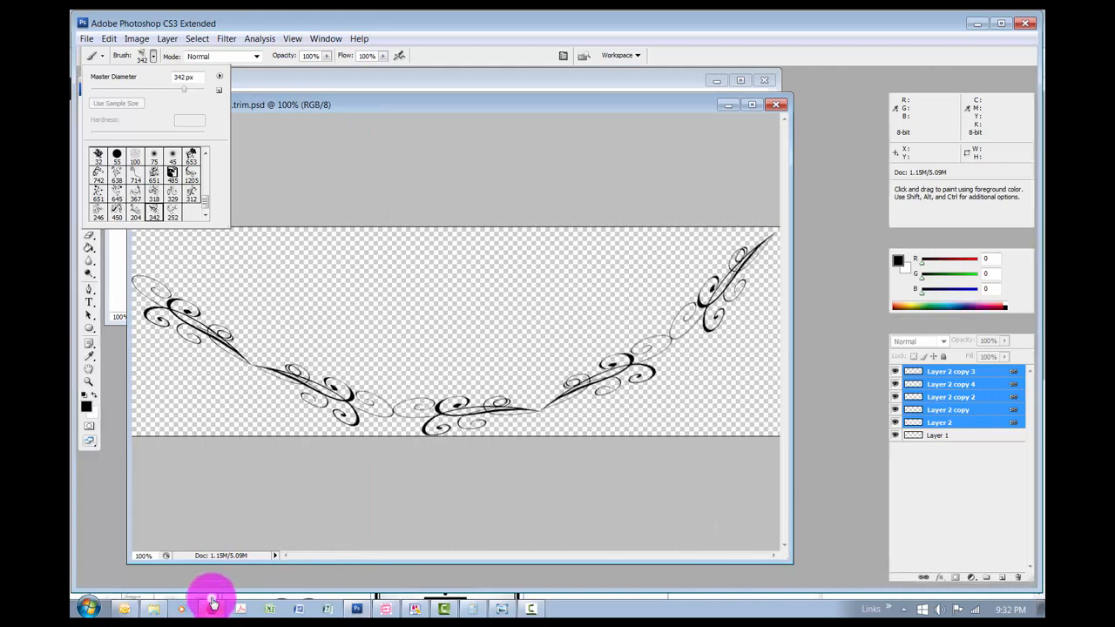
- Check the browser's downloads list and the Downloads folder for the extracted brush files, then return to Photoshop
click(212, 602)
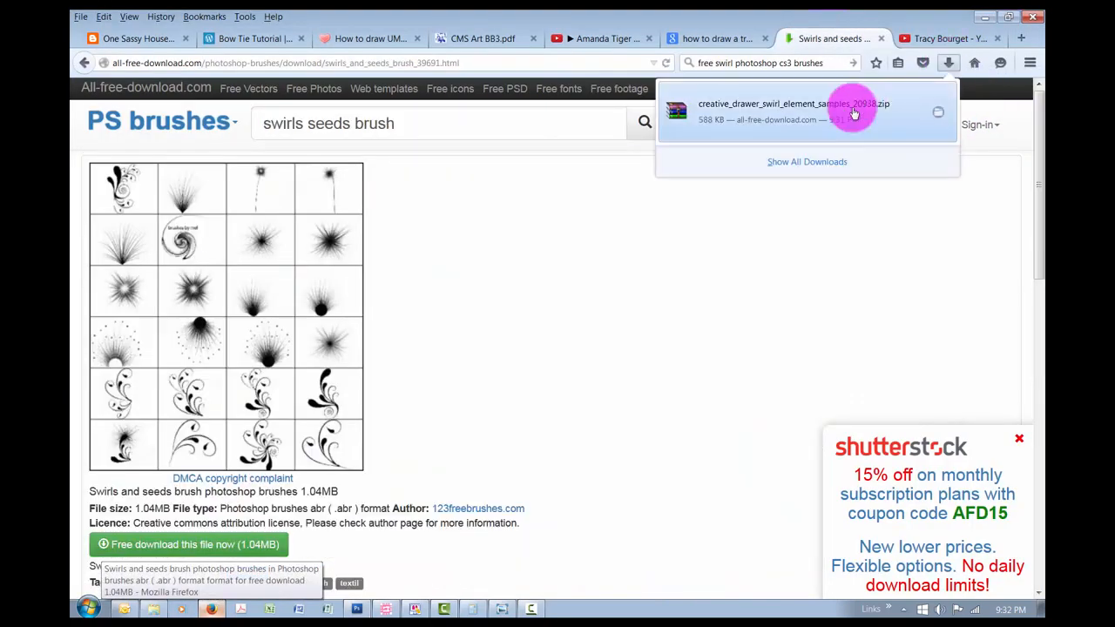
click(827, 163)
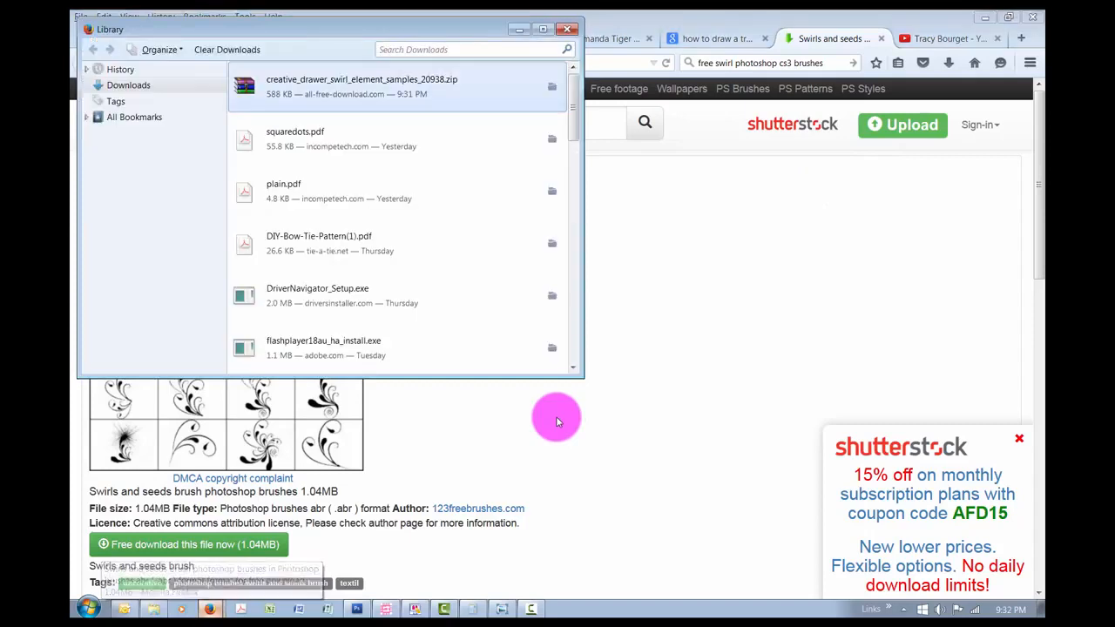
click(150, 608)
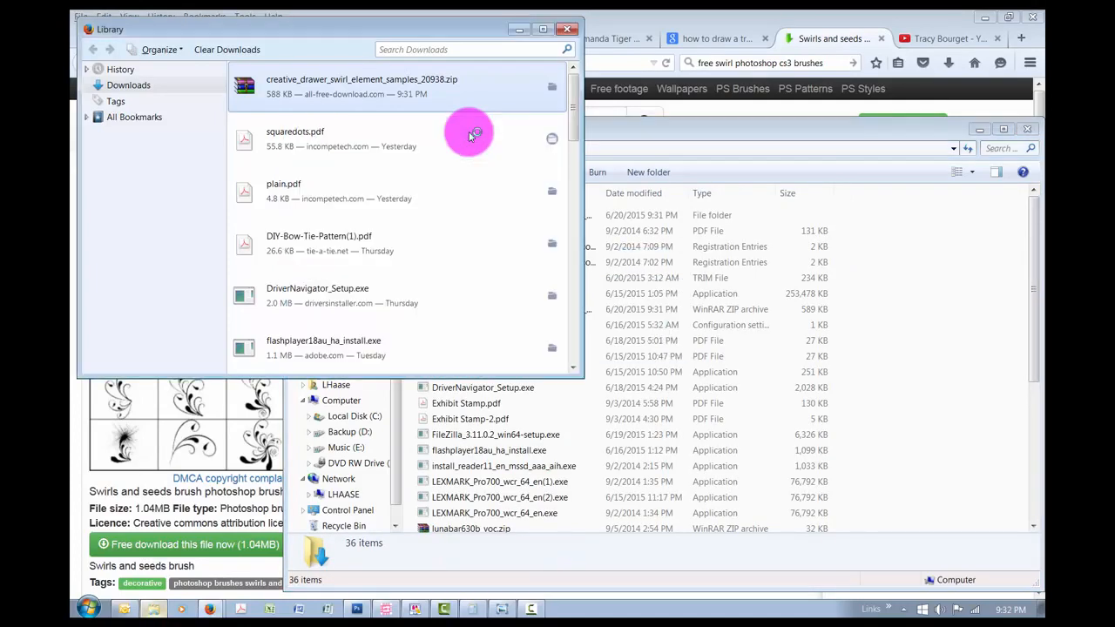
key(alt+Tab)
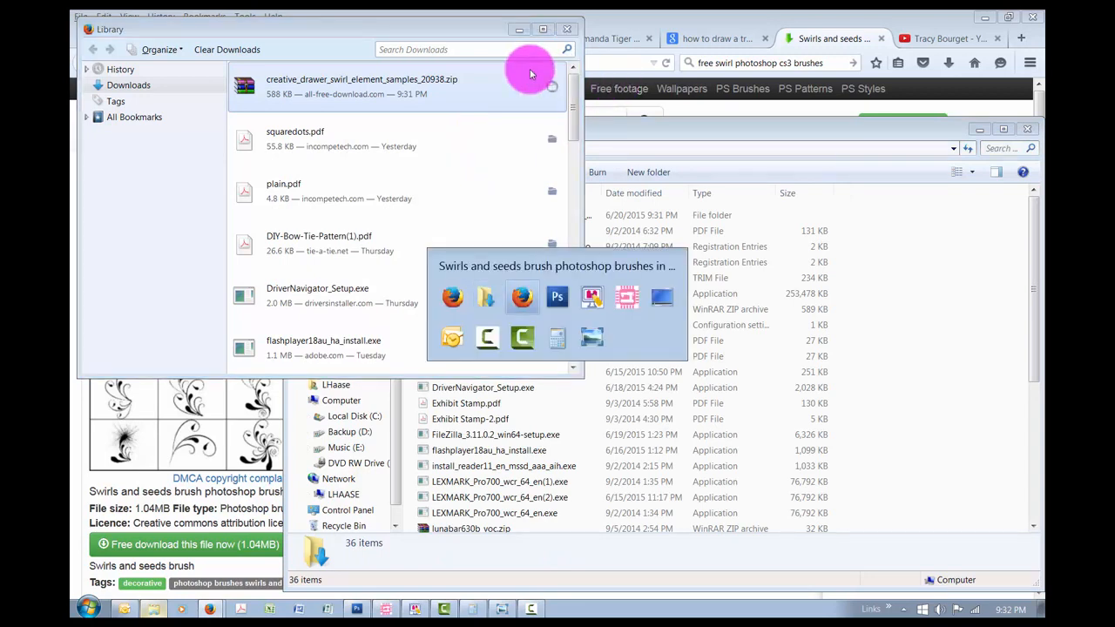
key(alt+Tab)
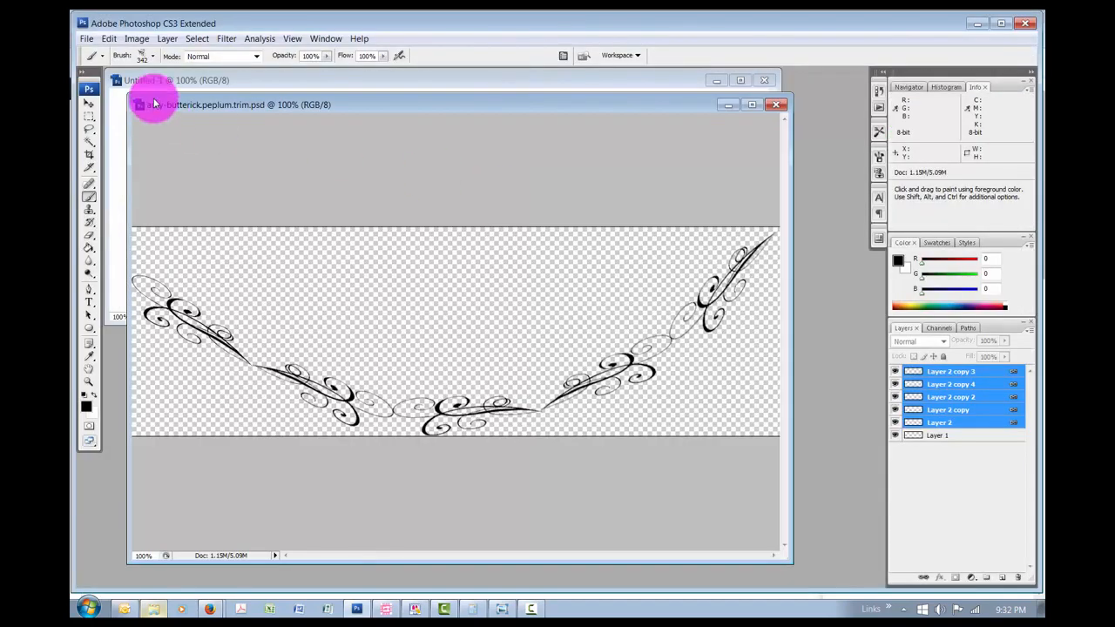
- Load brushes from the Creative Drawer HiRes Swirl Brushes folder inside the extracted creative_drawer_swirl_element_samples_20938 folder in Downloads
click(152, 55)
click(219, 76)
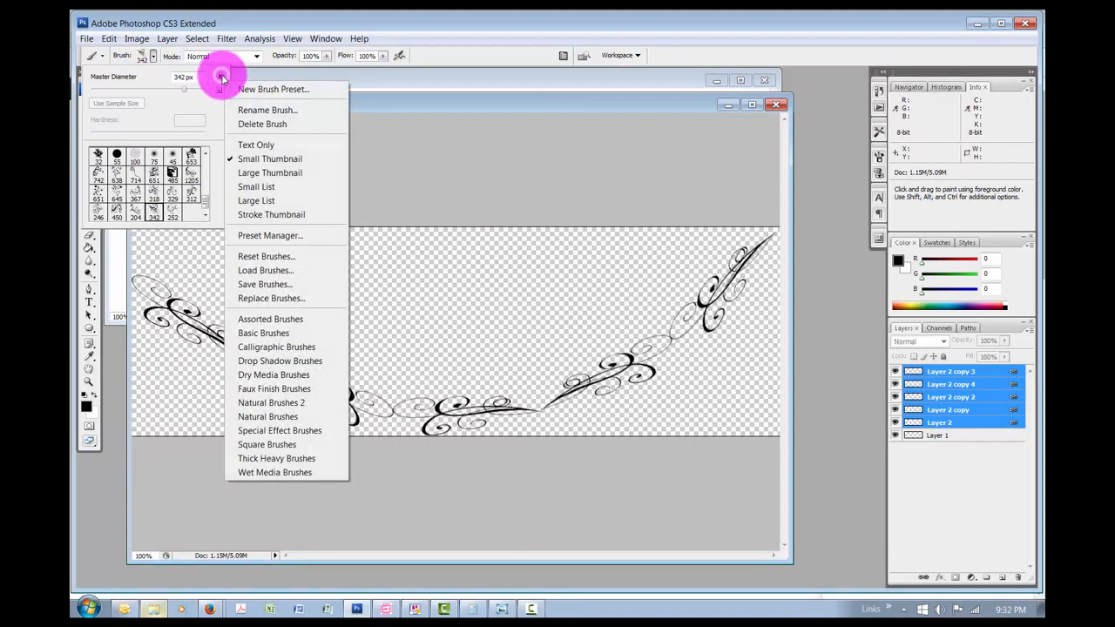
click(276, 271)
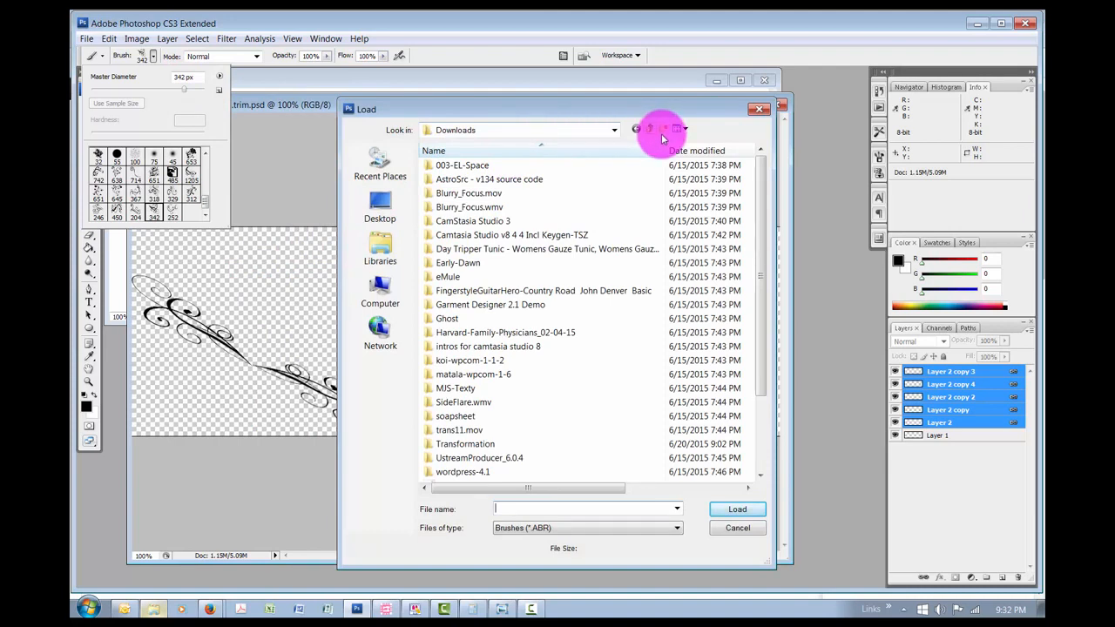
click(372, 254)
click(368, 202)
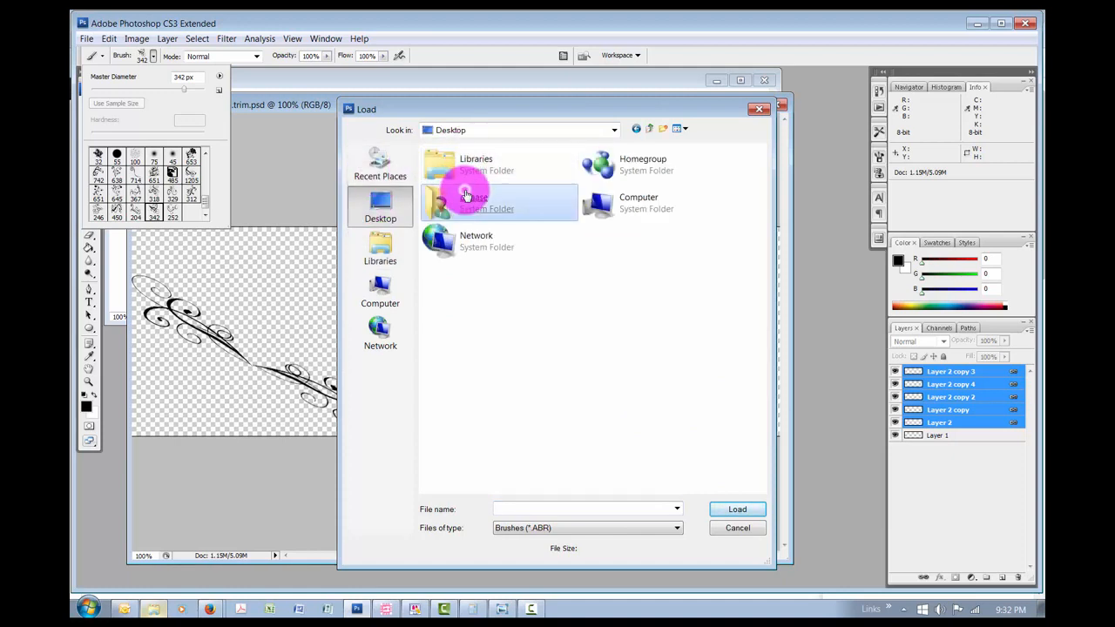
double_click(466, 196)
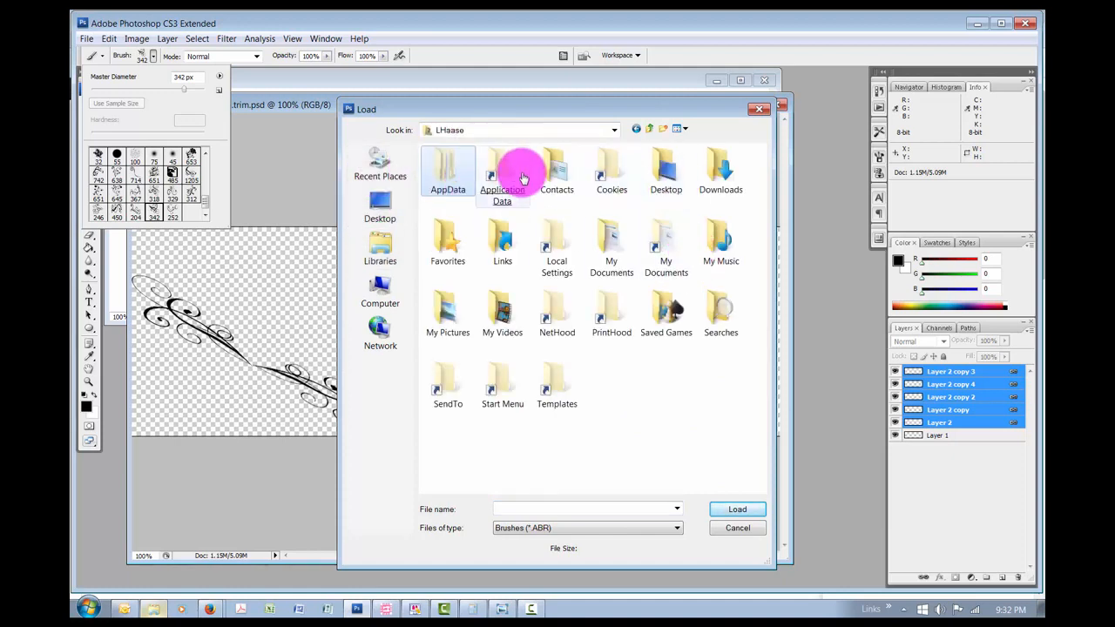
click(720, 167)
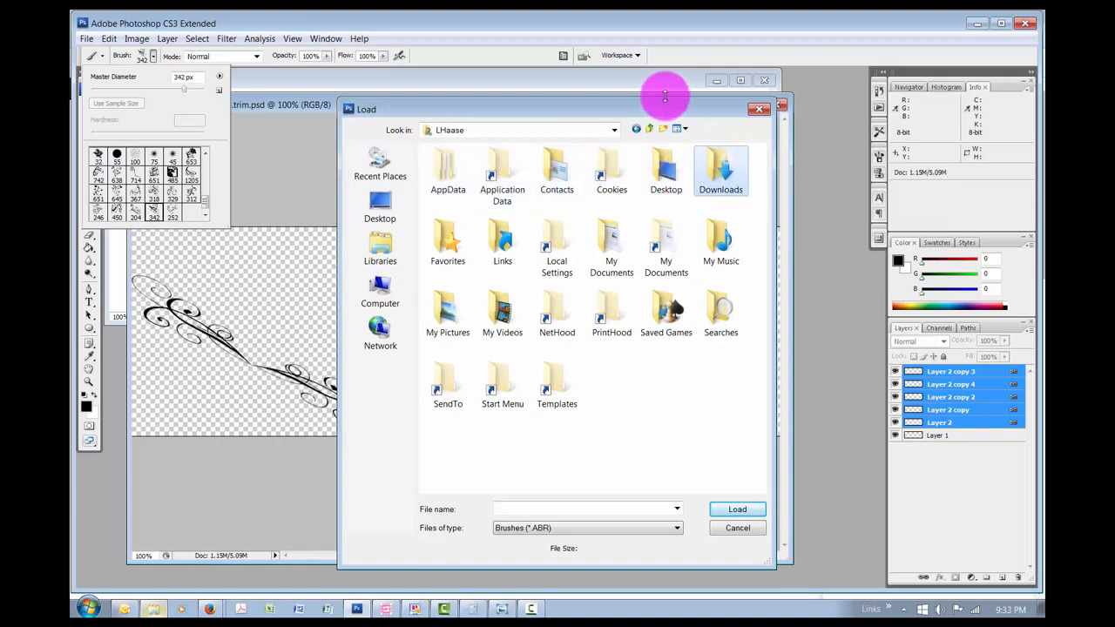
double_click(505, 153)
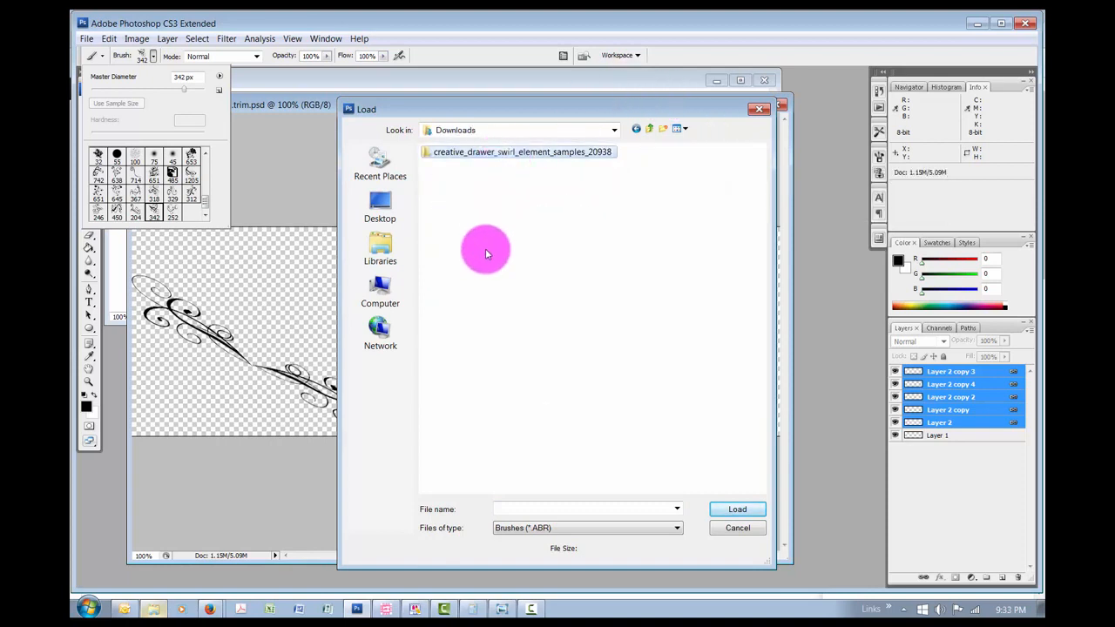
double_click(526, 166)
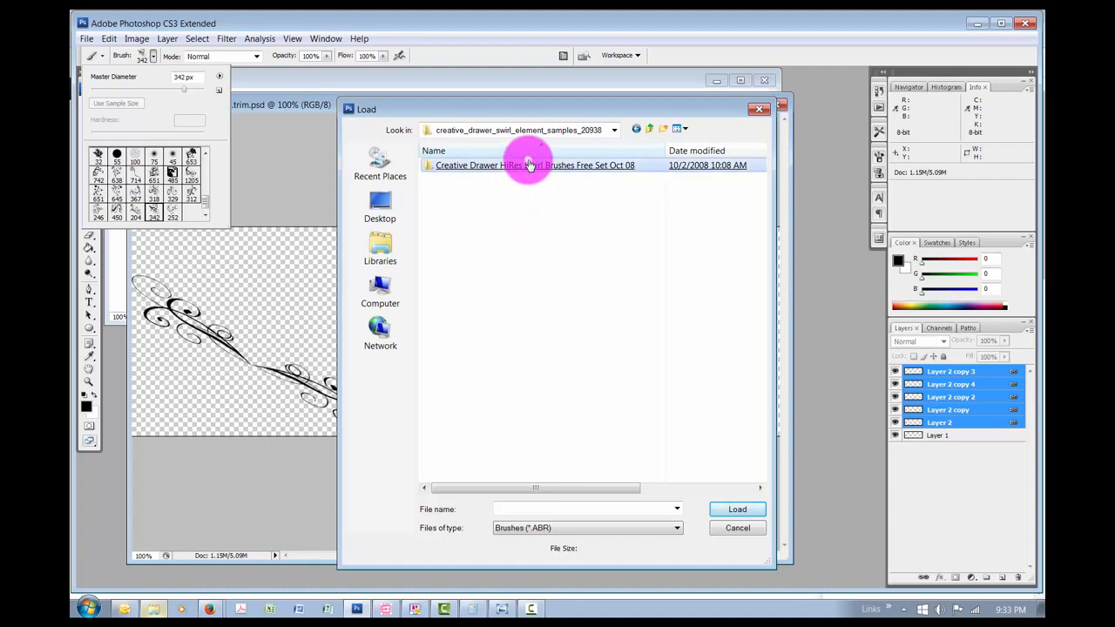
double_click(491, 165)
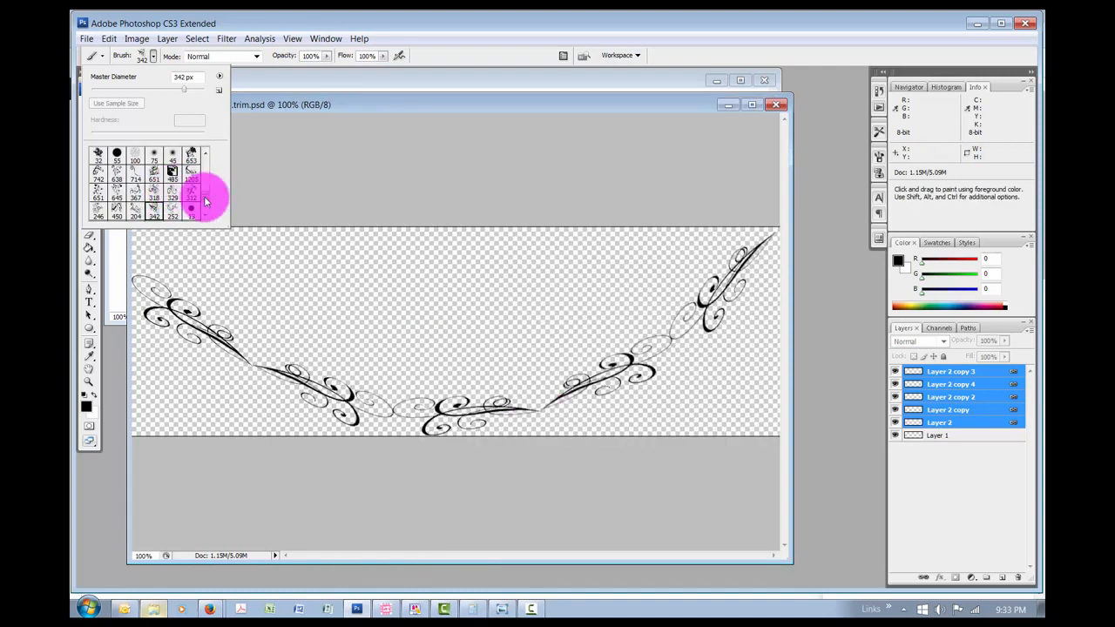
- Scroll through the newly loaded swirl brushes, then bring the Untitled-1 peplum pattern document forward and reposition its window
scroll(207, 202, down, 2)
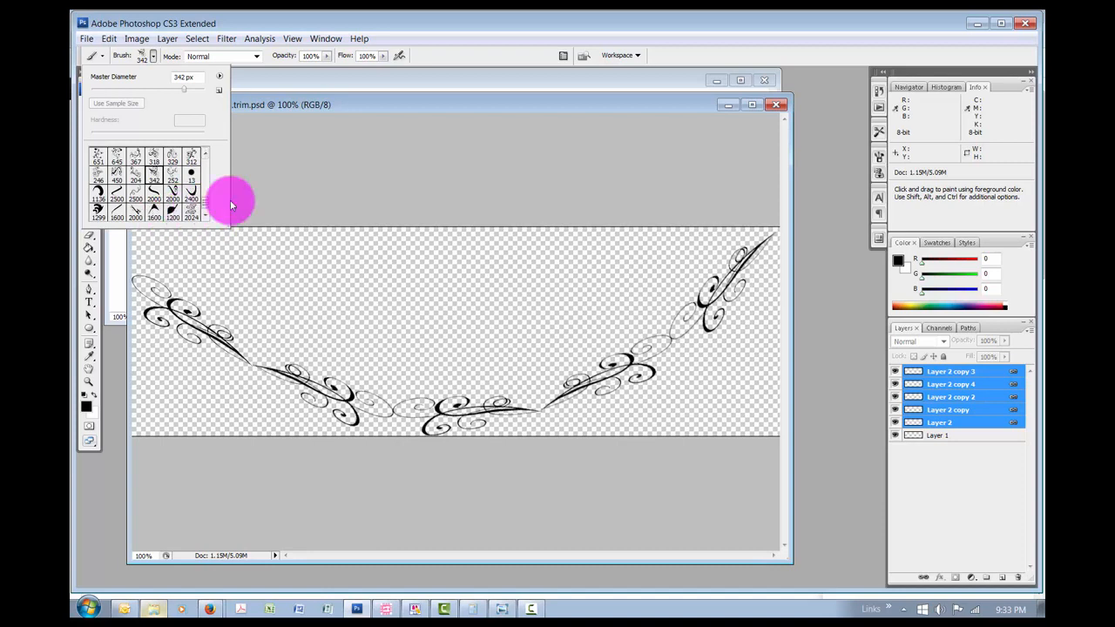
click(727, 104)
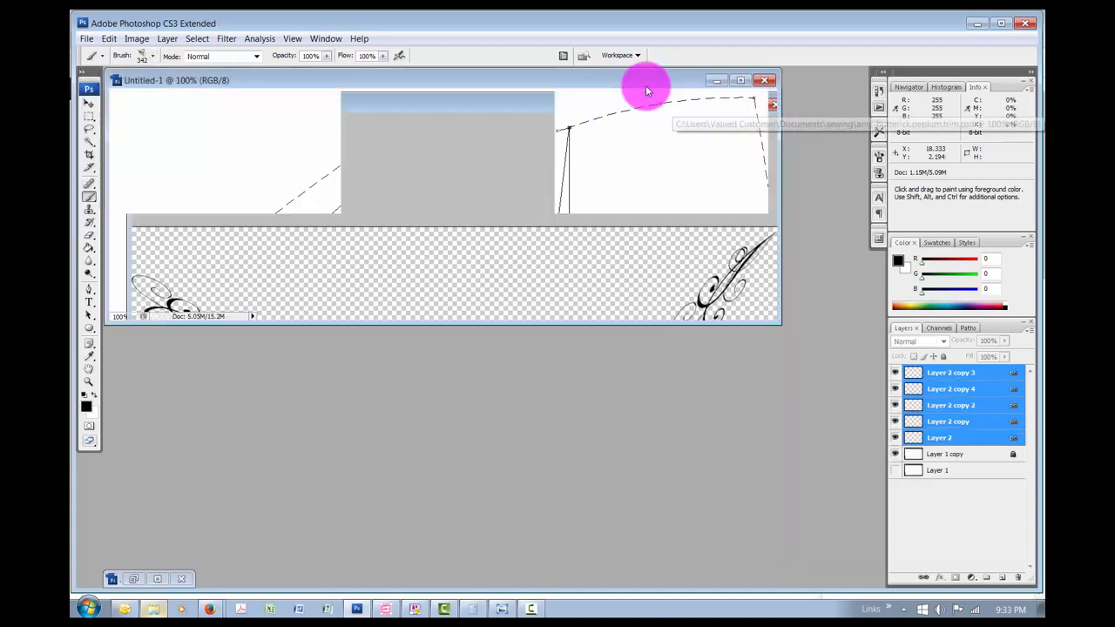
drag(639, 87, 642, 110)
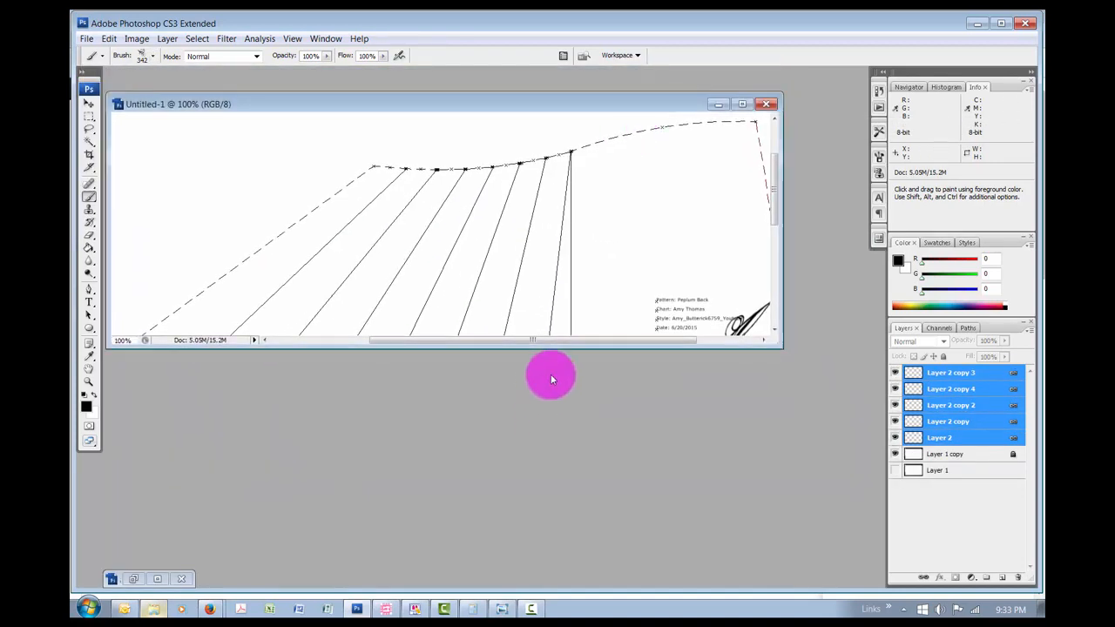
- Zoom in on the pattern label text, then zoom back out with windows resizing to fit to see the whole peplum piece
key(z)
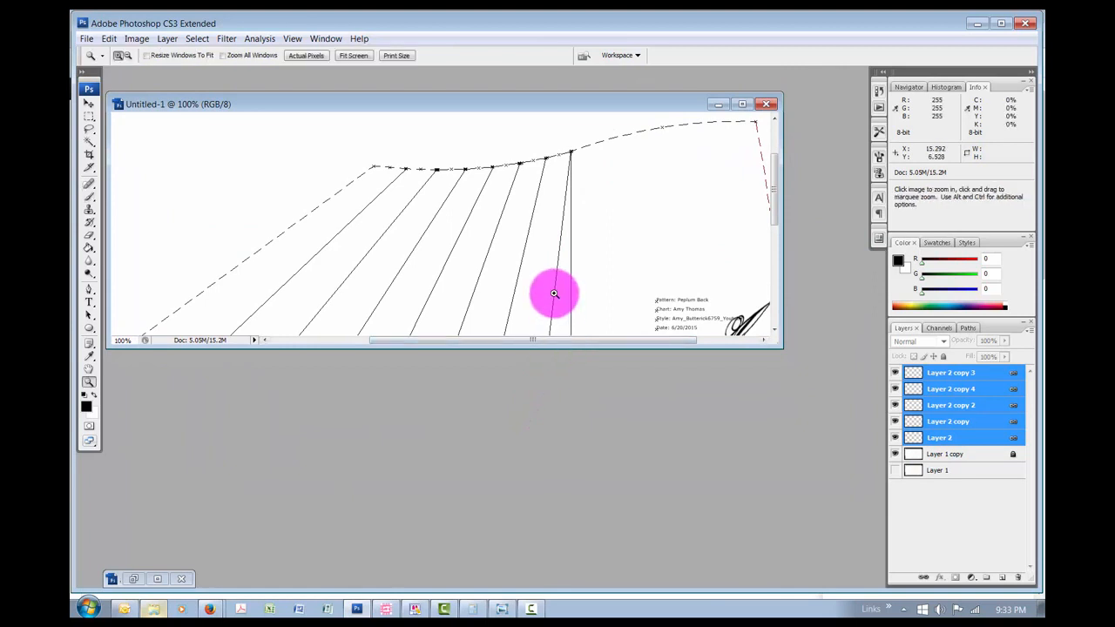
click(553, 290)
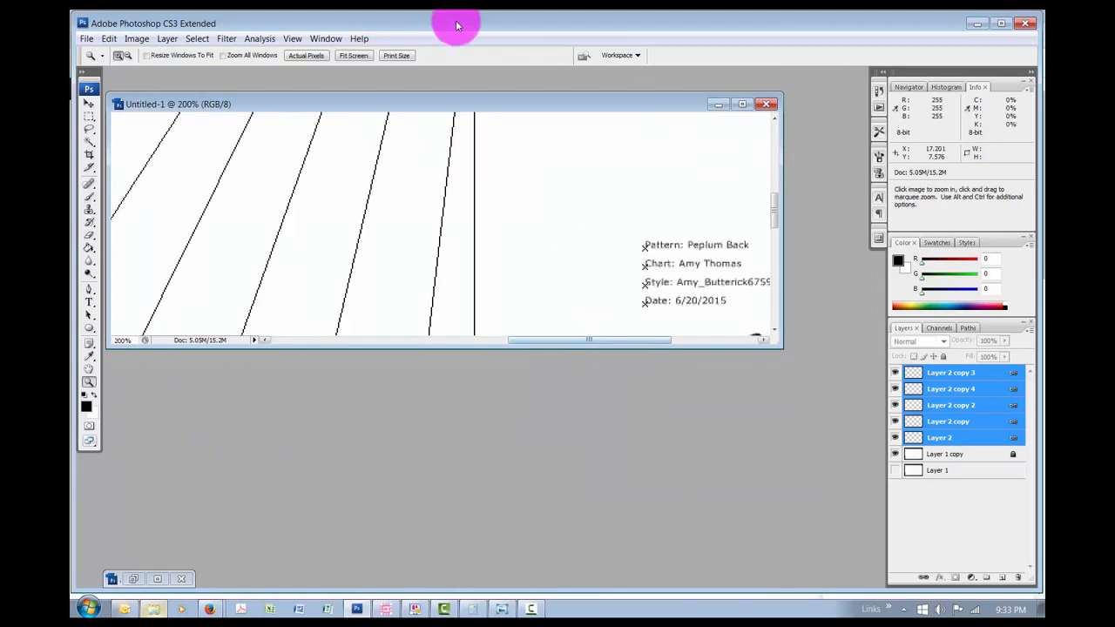
click(174, 54)
click(629, 264)
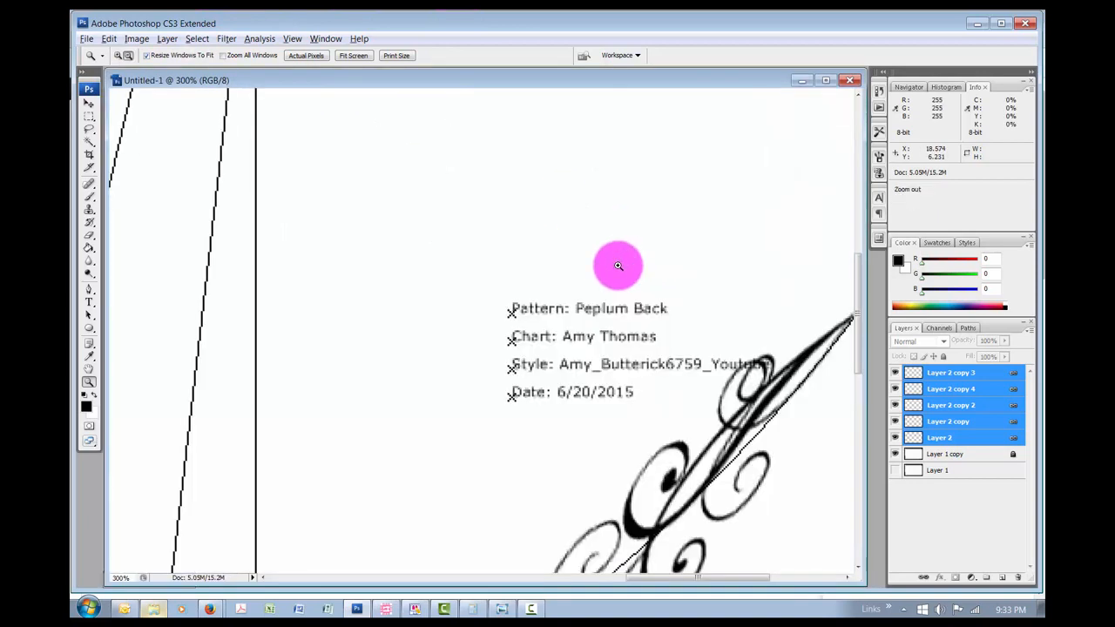
alt+click(618, 266)
alt+click(616, 262)
alt+click(604, 262)
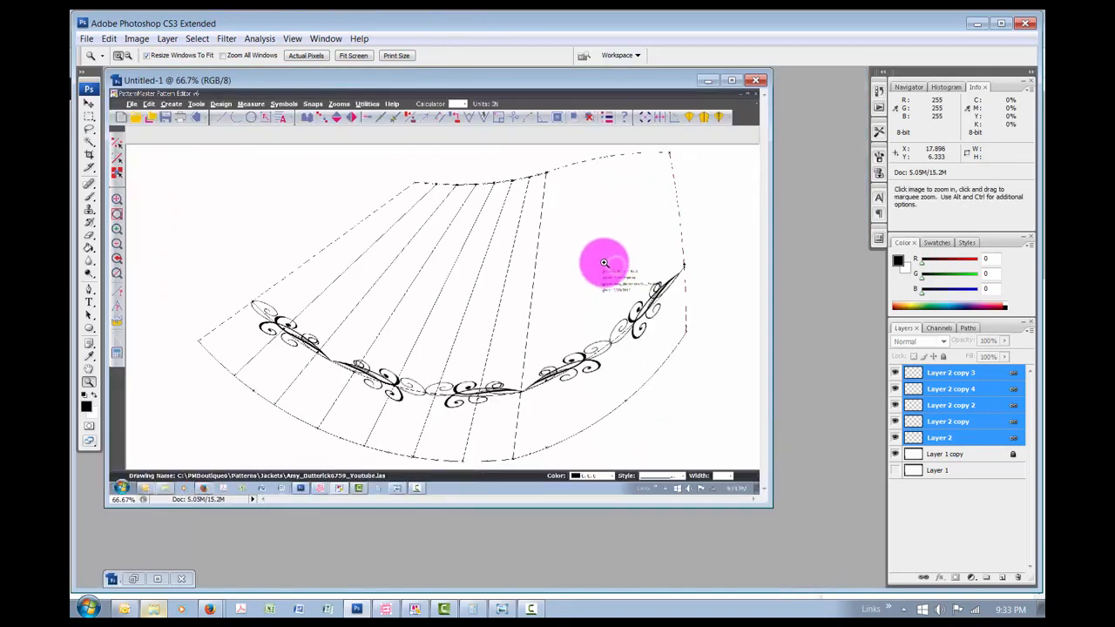
- Switch to the Brush tool and pick the 2000 px swirl brush preset from the newly loaded set
key(b)
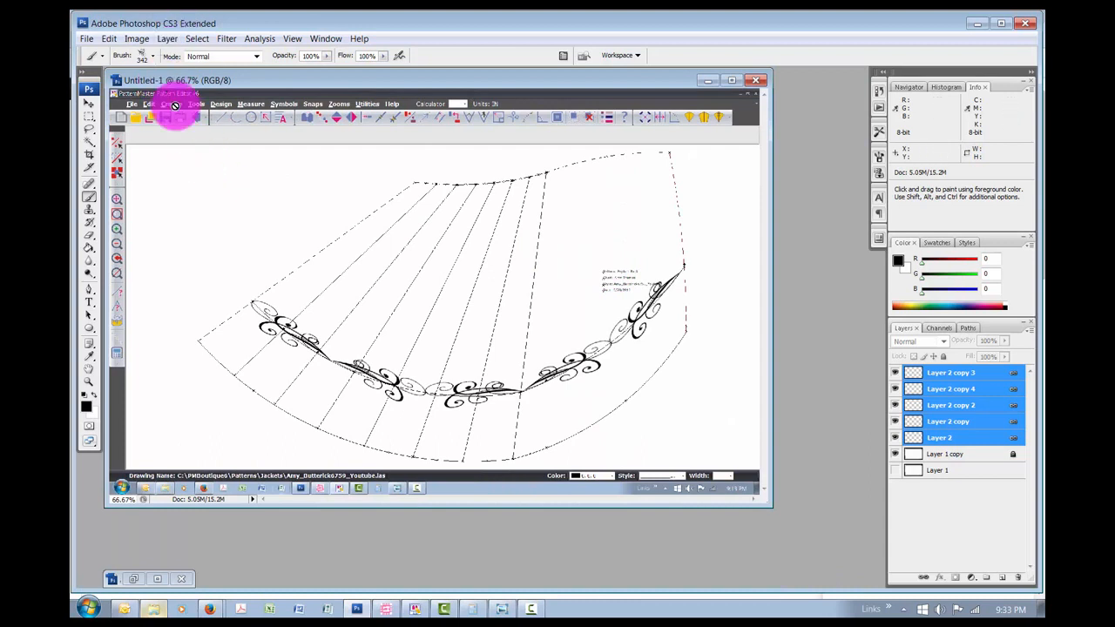
click(152, 54)
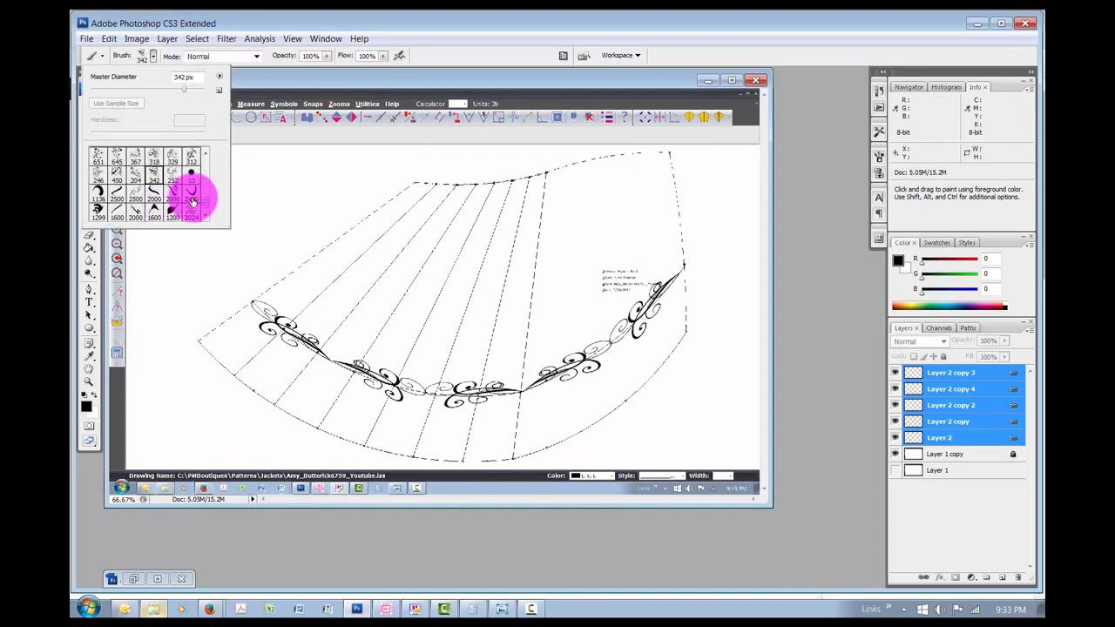
click(136, 213)
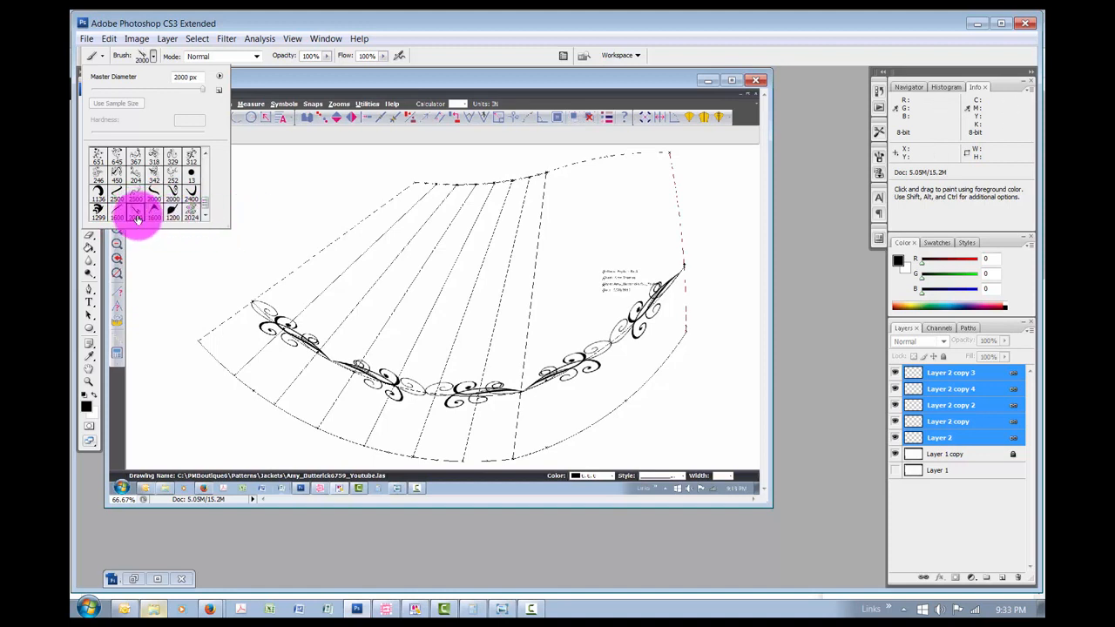
- Add a new empty layer above Layer 2 copy 3 in the Untitled-1 document
click(996, 454)
click(987, 453)
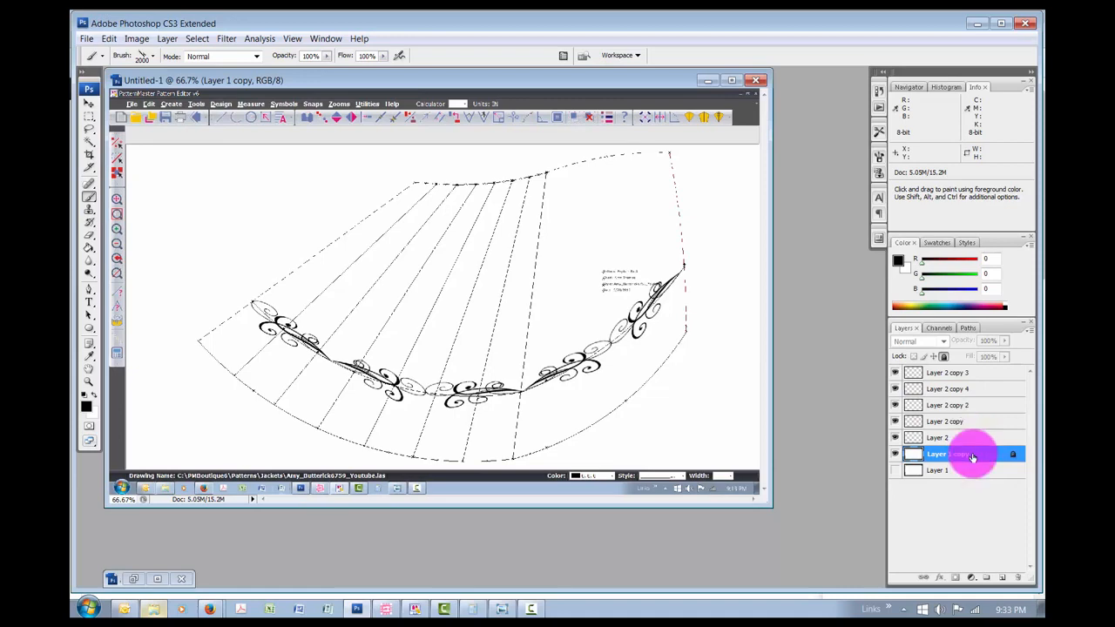
click(984, 372)
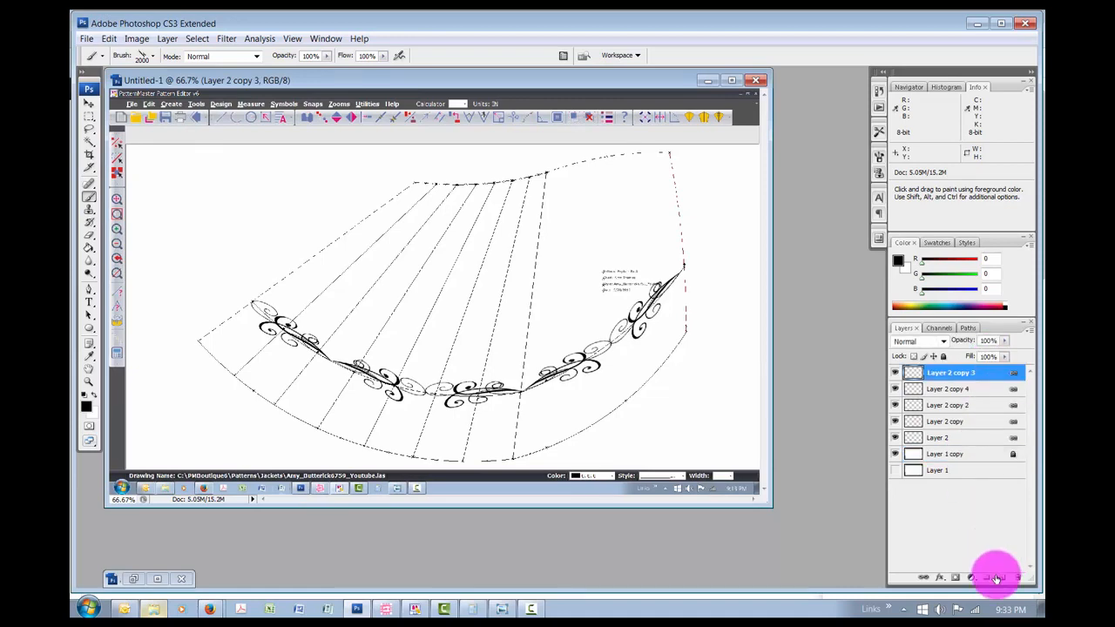
click(999, 577)
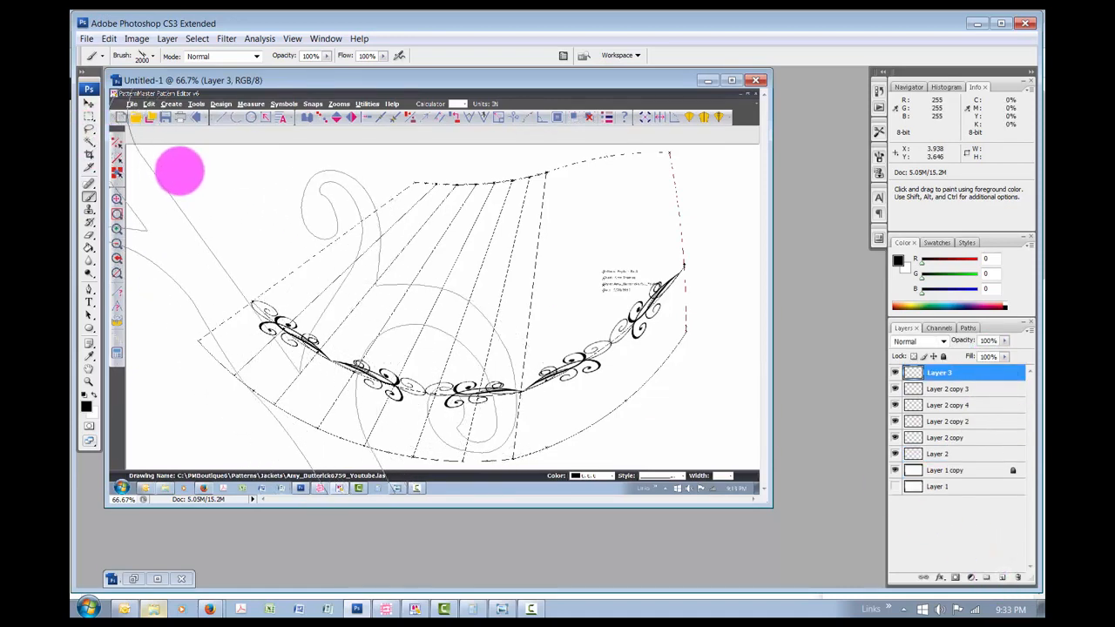
- Set the brush master diameter to 200 px and test-stamp a swirl near the pattern's upper left, then undo it
click(153, 58)
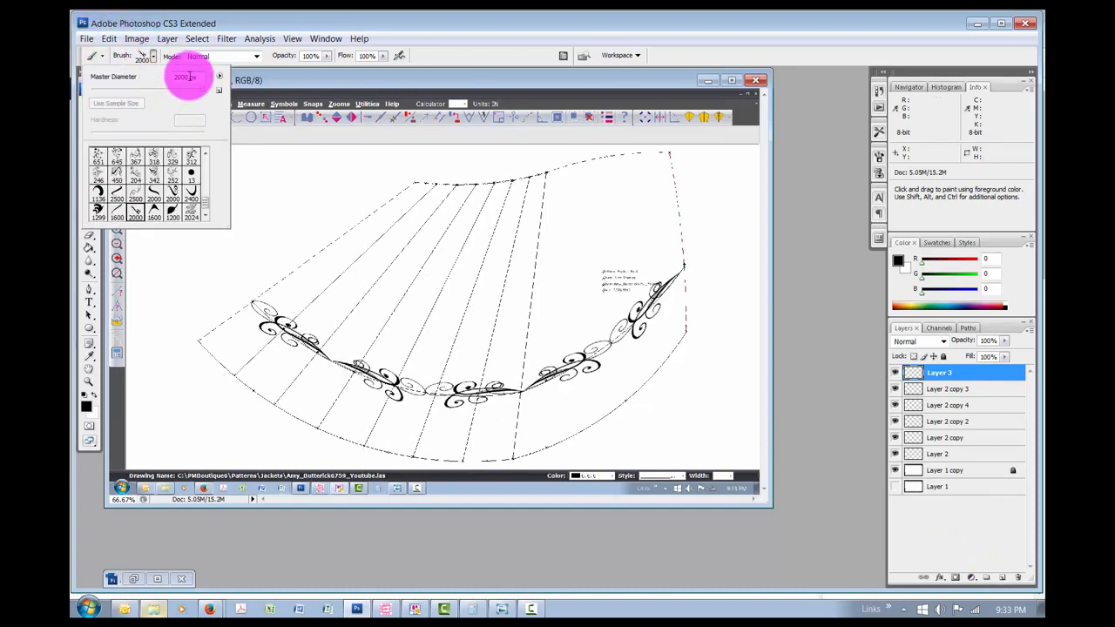
click(186, 77)
key(BackSpace)
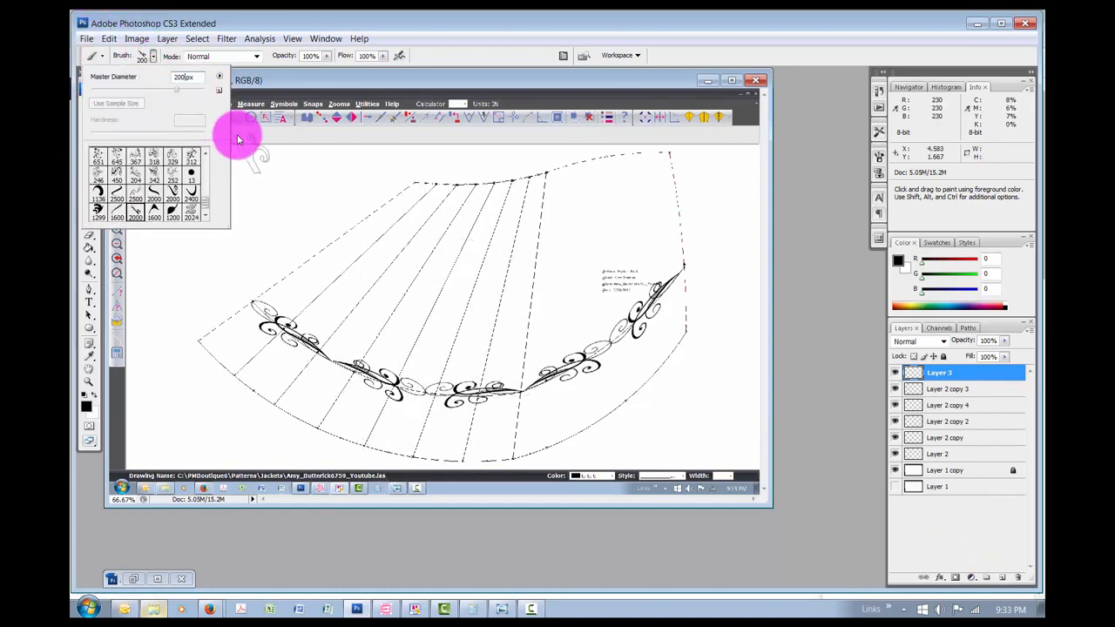
click(280, 212)
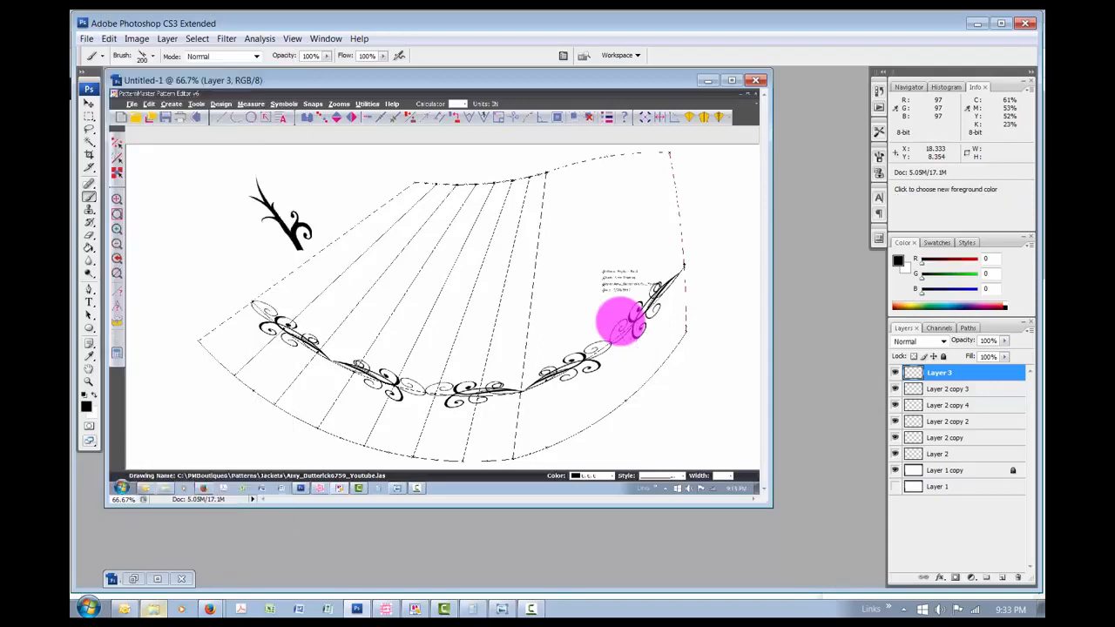
key(ctrl+z)
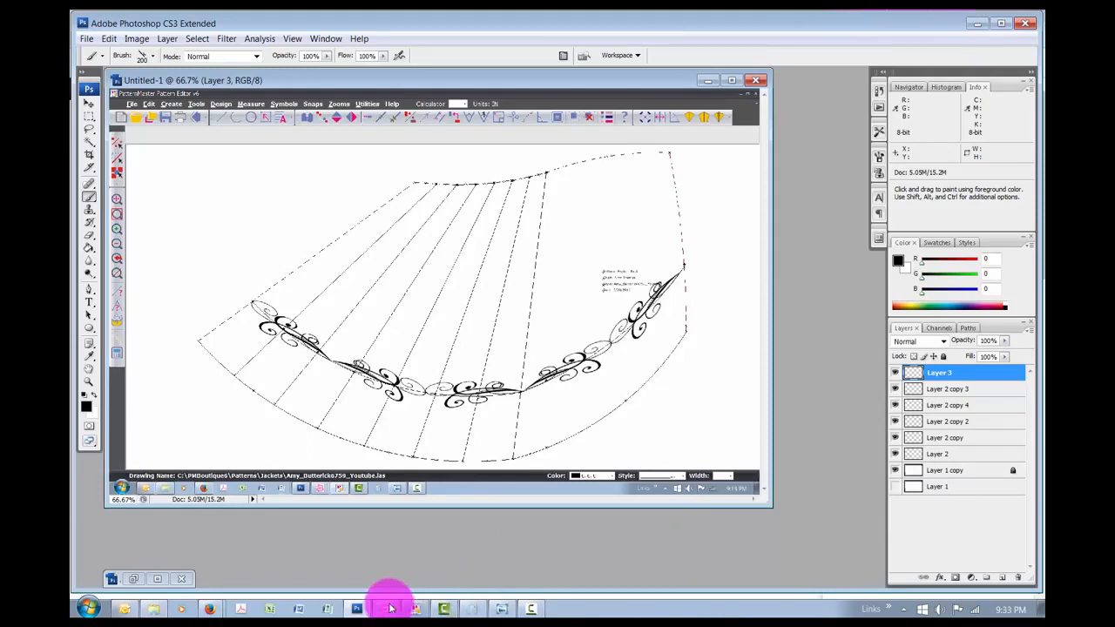
- Check the butterick.6759.jpg illustration in Windows Photo Viewer, then switch to PatternMaster Pattern Editor and save the drawing
click(501, 607)
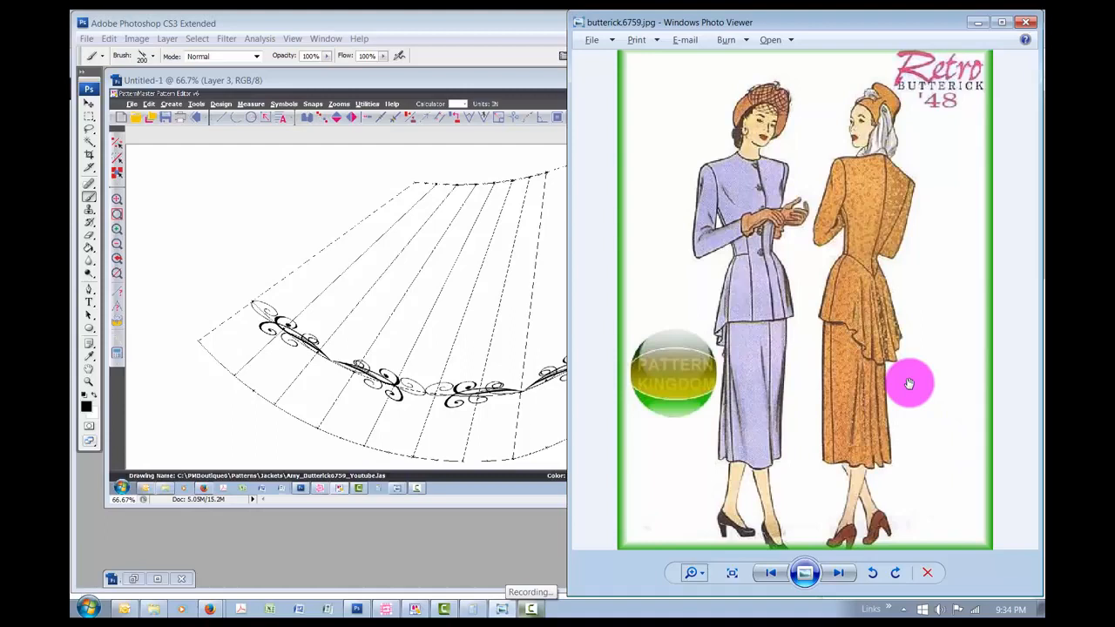
click(971, 22)
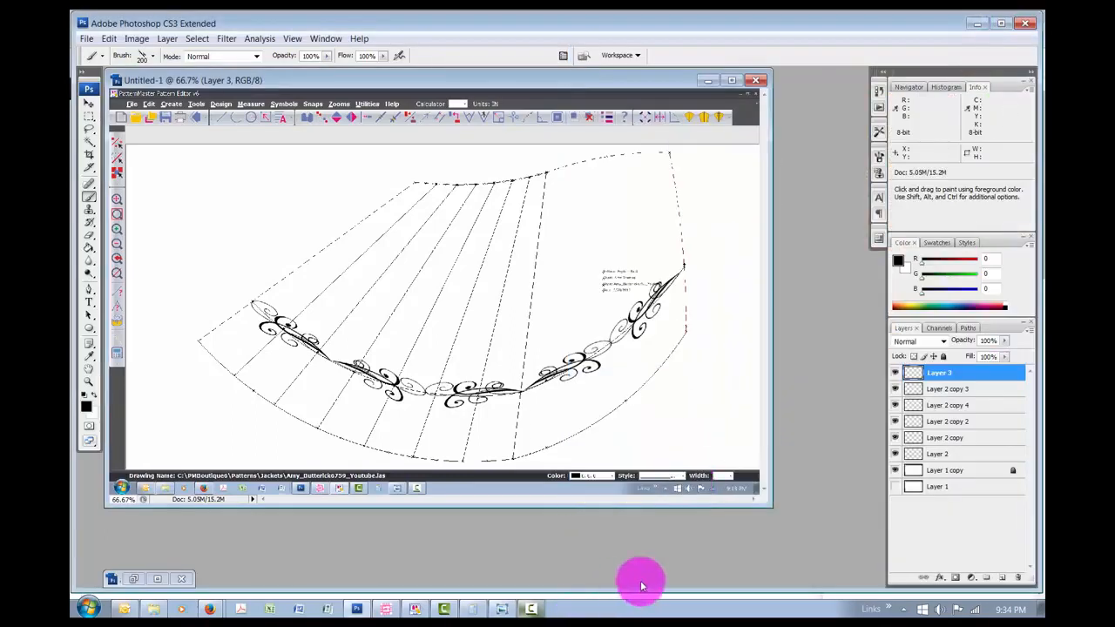
click(415, 610)
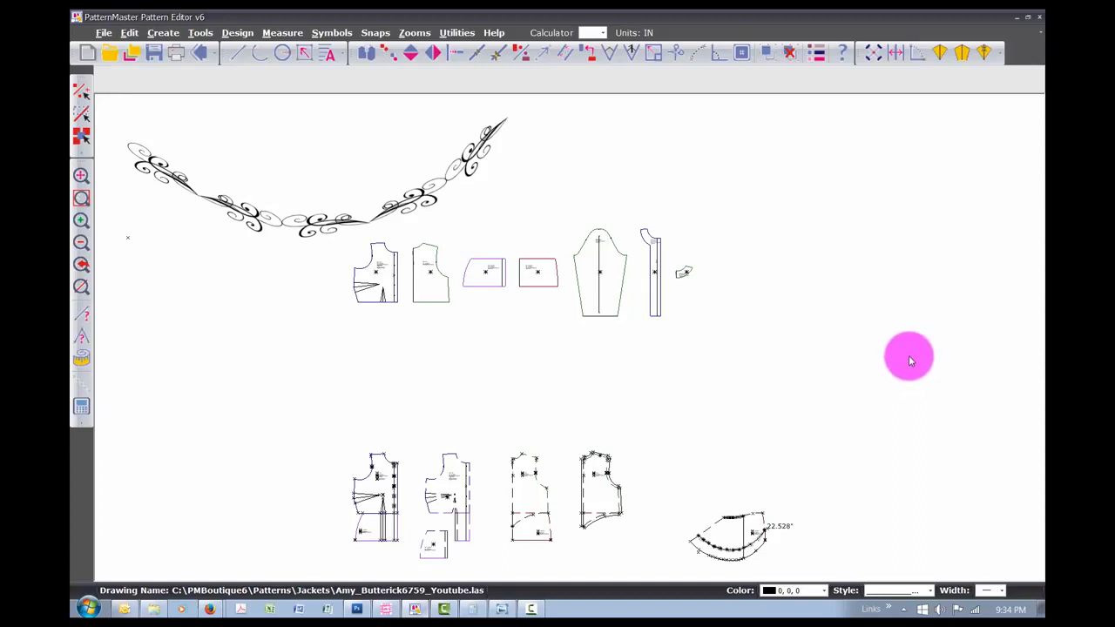
key(ctrl+s)
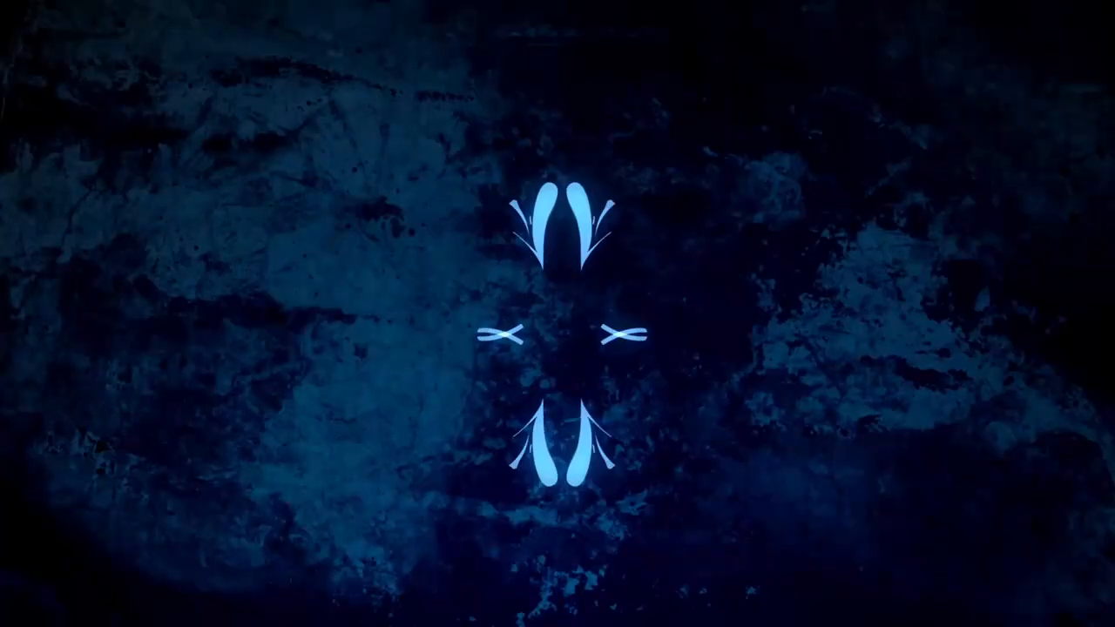